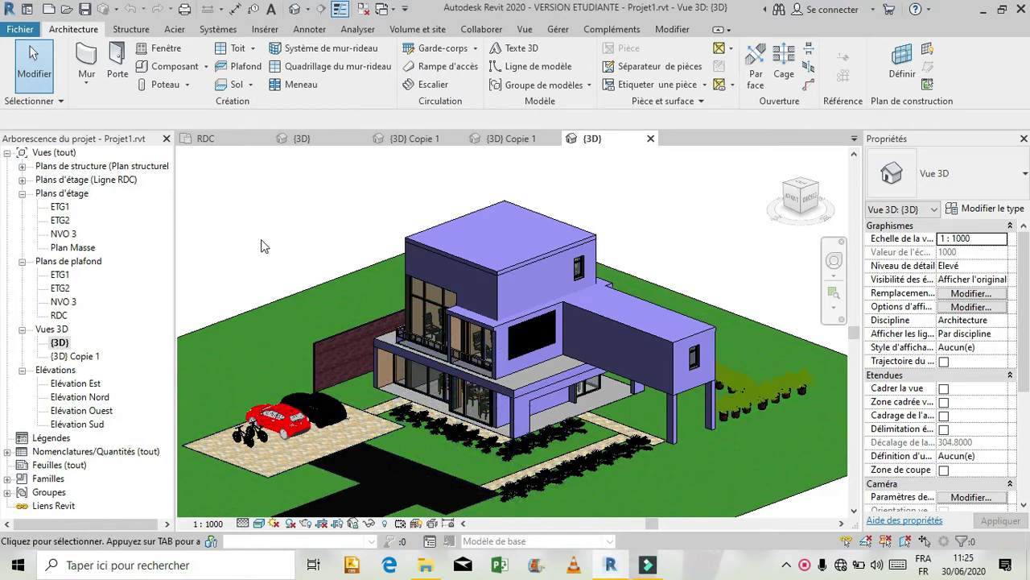
Step: Examine the football image on the TV mounted on the bar wall in the formation revit project's {3D} Copie 1 view
{"action": "left_click", "coordinate": [515, 138]}
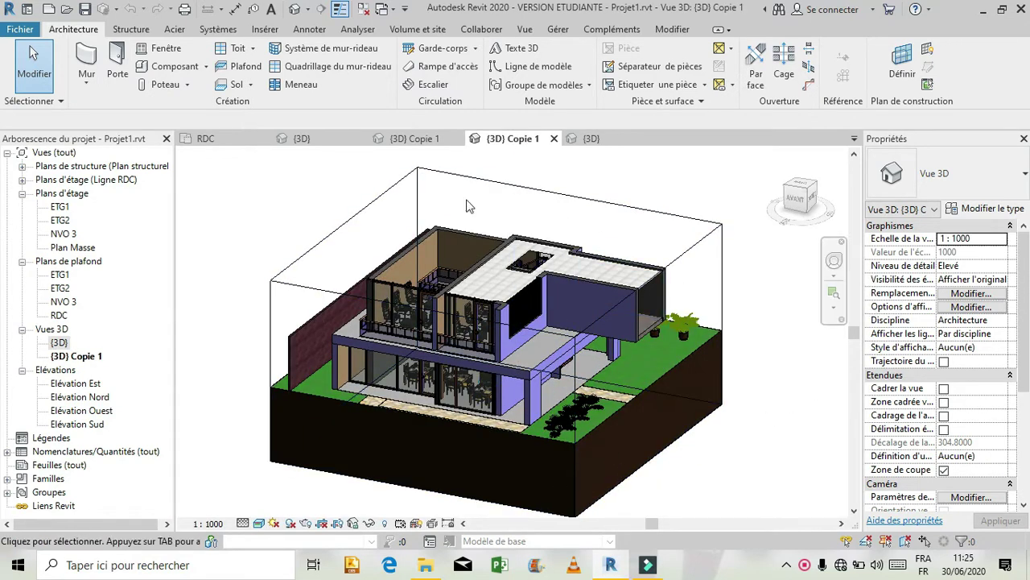
{"action": "left_click", "coordinate": [427, 139]}
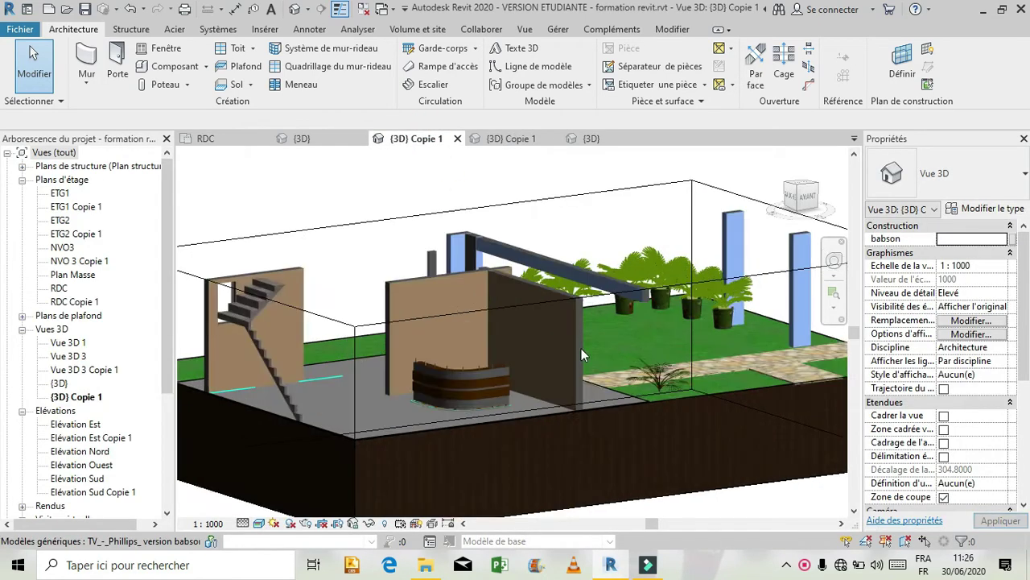
{"action": "scroll", "coordinate": [581, 348], "scroll_direction": "up", "scroll_amount": 5}
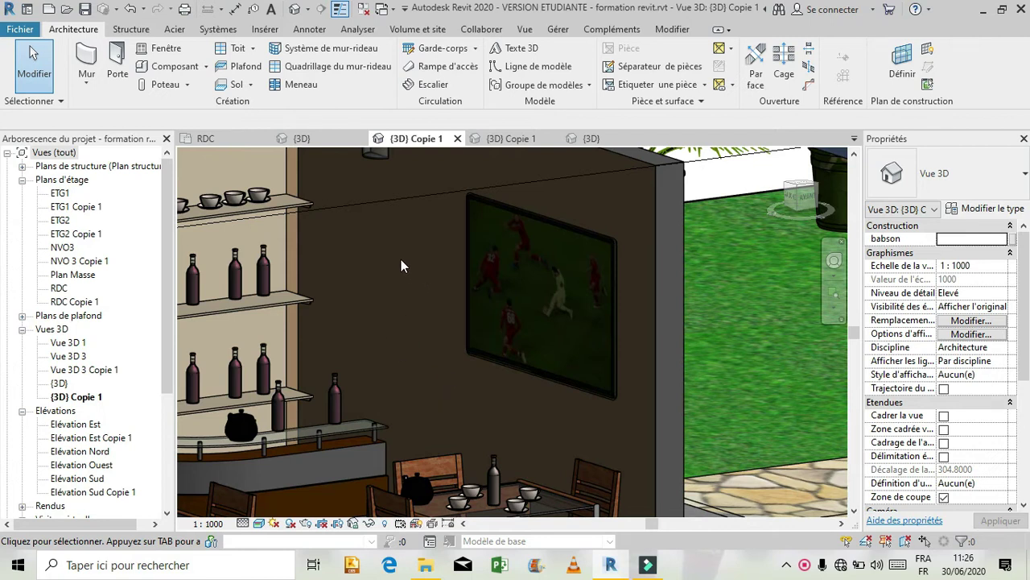
{"action": "scroll", "coordinate": [442, 388], "scroll_direction": "up", "scroll_amount": 3}
{"action": "scroll", "coordinate": [442, 388], "scroll_direction": "down", "scroll_amount": 3}
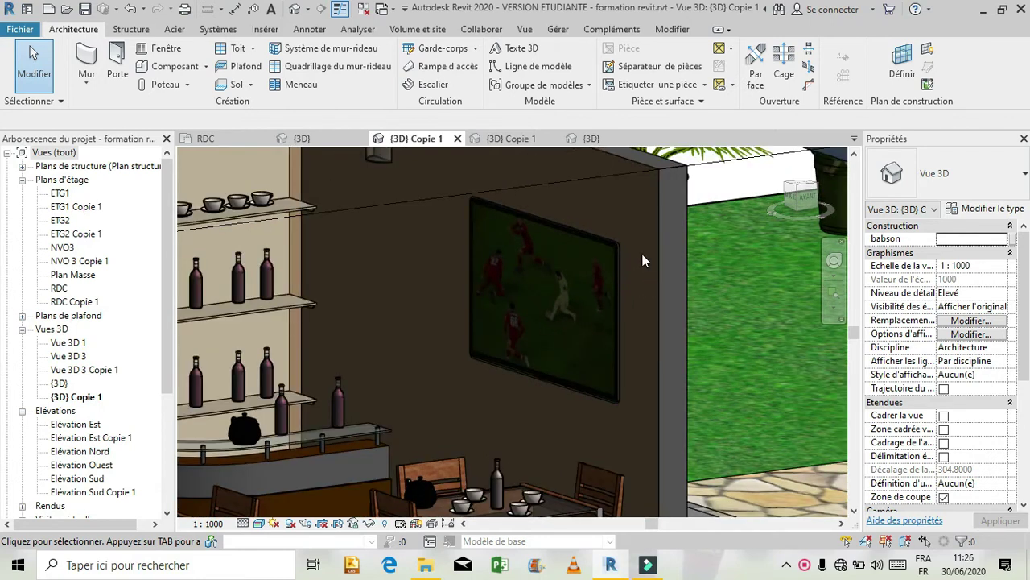
{"action": "scroll", "coordinate": [642, 260], "scroll_direction": "up", "scroll_amount": 3}
{"action": "scroll", "coordinate": [642, 260], "scroll_direction": "down", "scroll_amount": 2}
{"action": "scroll", "coordinate": [642, 260], "scroll_direction": "up", "scroll_amount": 1}
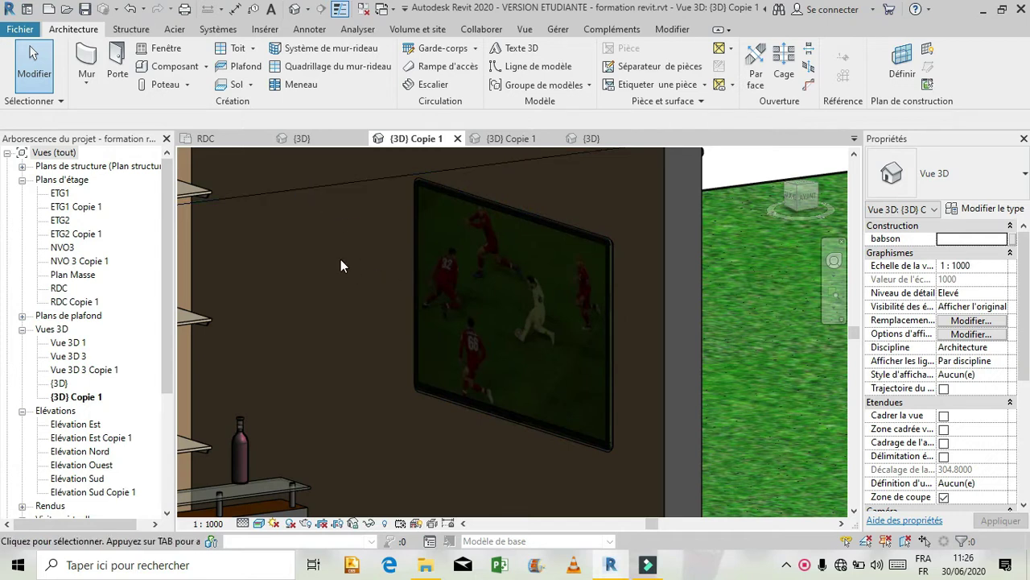
{"action": "scroll", "coordinate": [692, 350], "scroll_direction": "down", "scroll_amount": 3}
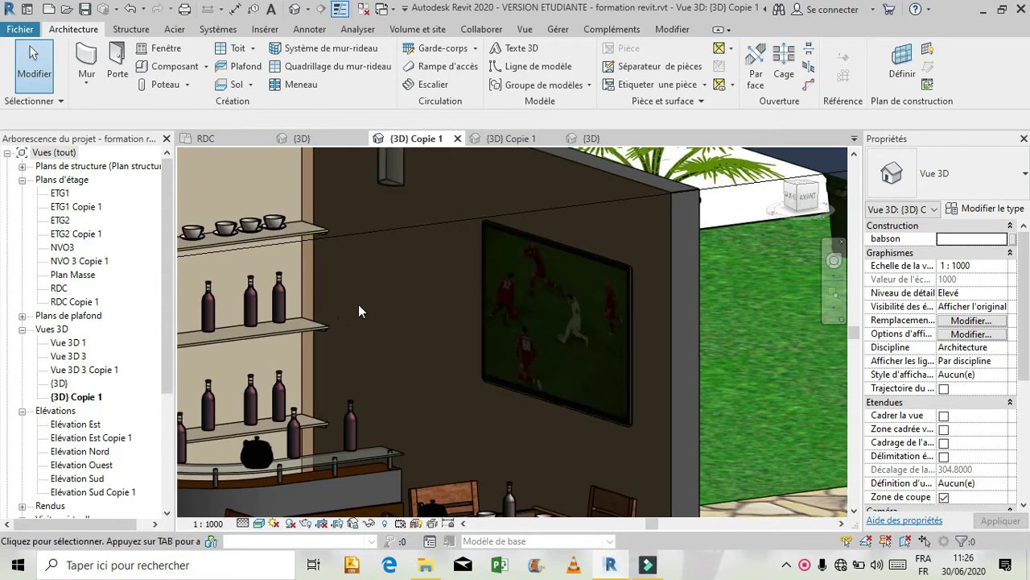
{"action": "scroll", "coordinate": [453, 281], "scroll_direction": "down", "scroll_amount": 5}
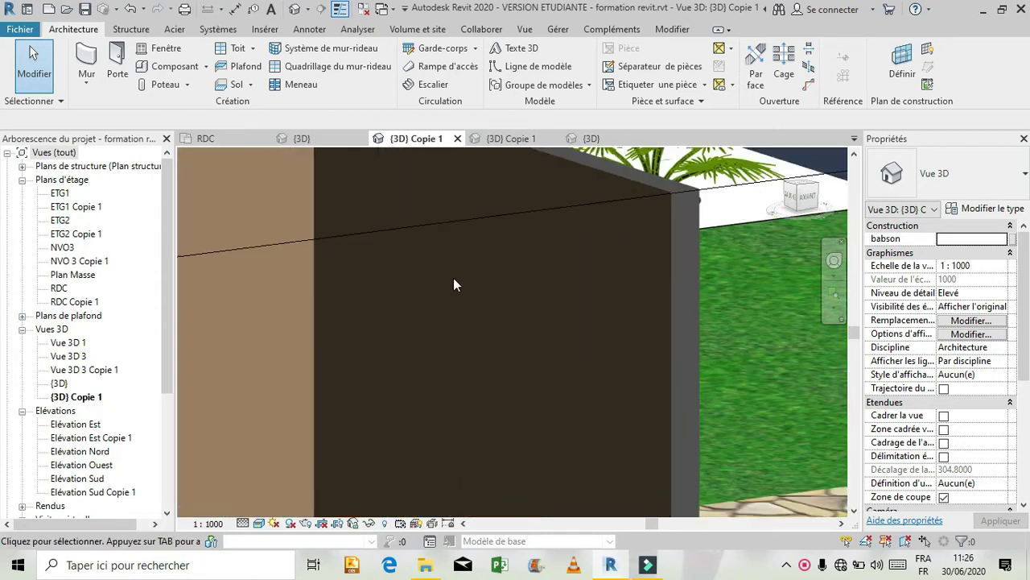
{"action": "scroll", "coordinate": [454, 276], "scroll_direction": "down", "scroll_amount": 2}
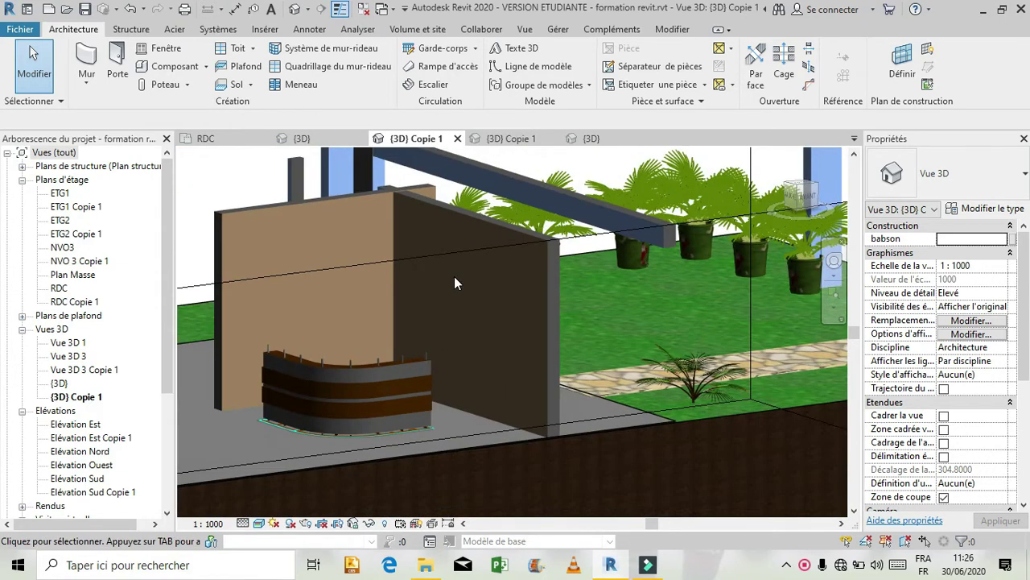
{"action": "scroll", "coordinate": [288, 282], "scroll_direction": "up", "scroll_amount": 5}
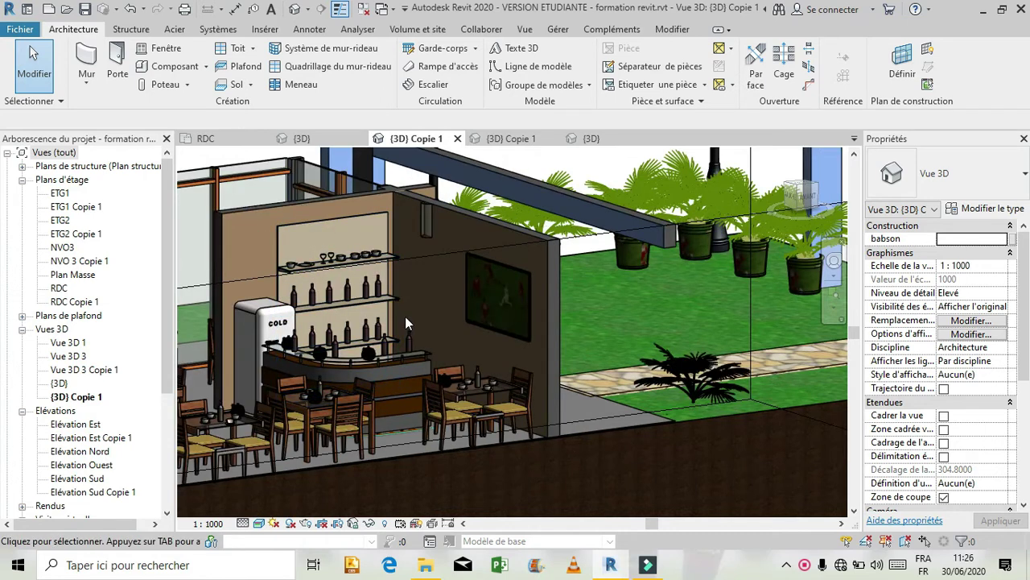
{"action": "scroll", "coordinate": [475, 265], "scroll_direction": "down", "scroll_amount": 3}
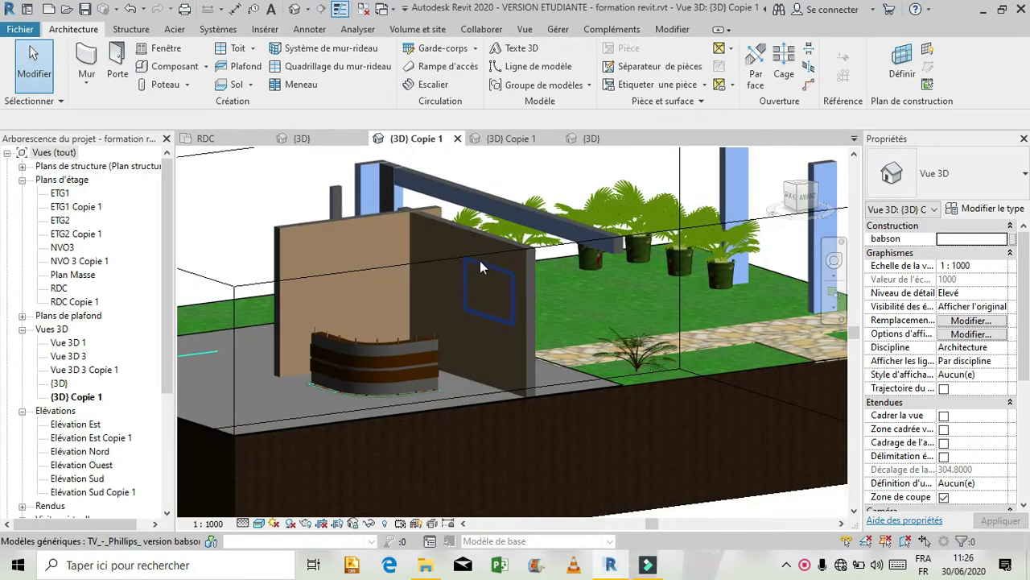
{"action": "scroll", "coordinate": [479, 270], "scroll_direction": "down", "scroll_amount": 5}
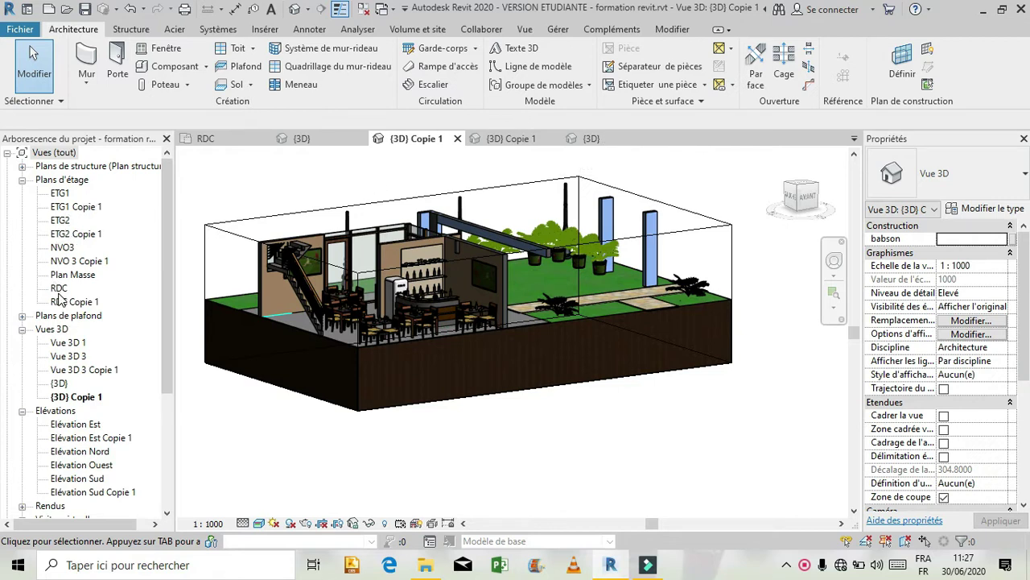
Step: Return to Projet1 and open its RDC floor plan listed under Plans d'étage (Ligne RDC)
{"action": "left_click", "coordinate": [519, 142]}
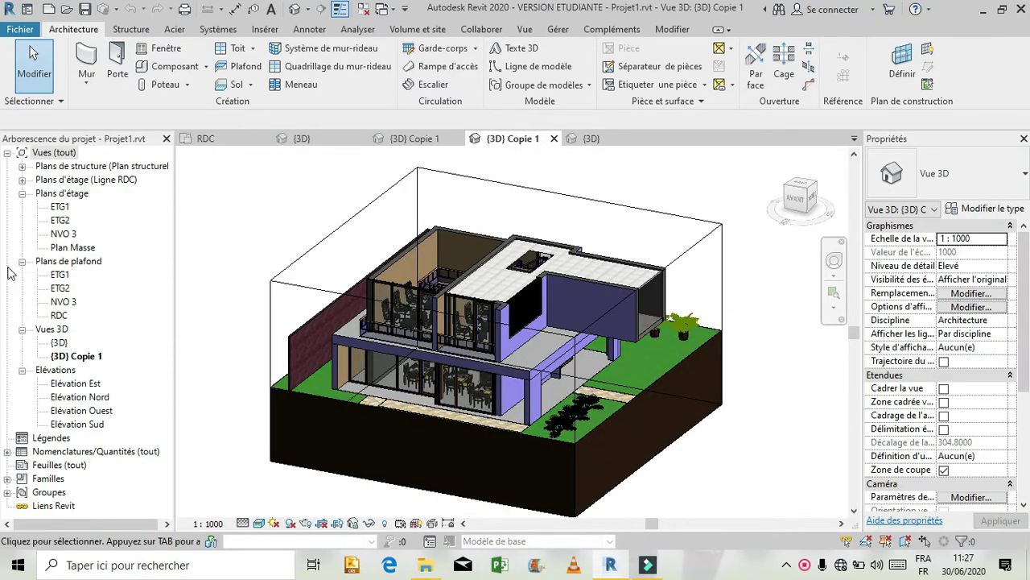
{"action": "left_click", "coordinate": [61, 314]}
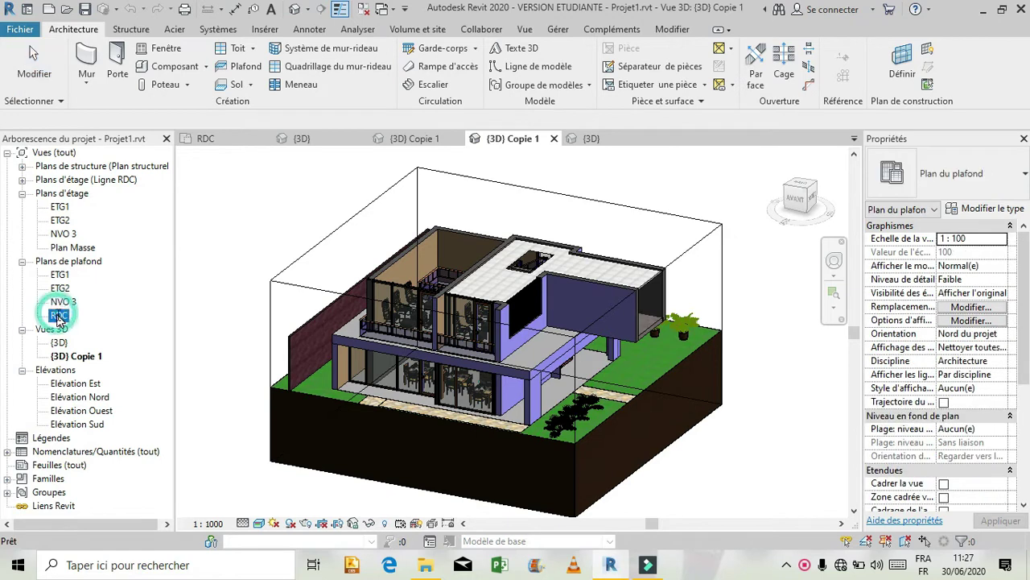
{"action": "left_click", "coordinate": [94, 324]}
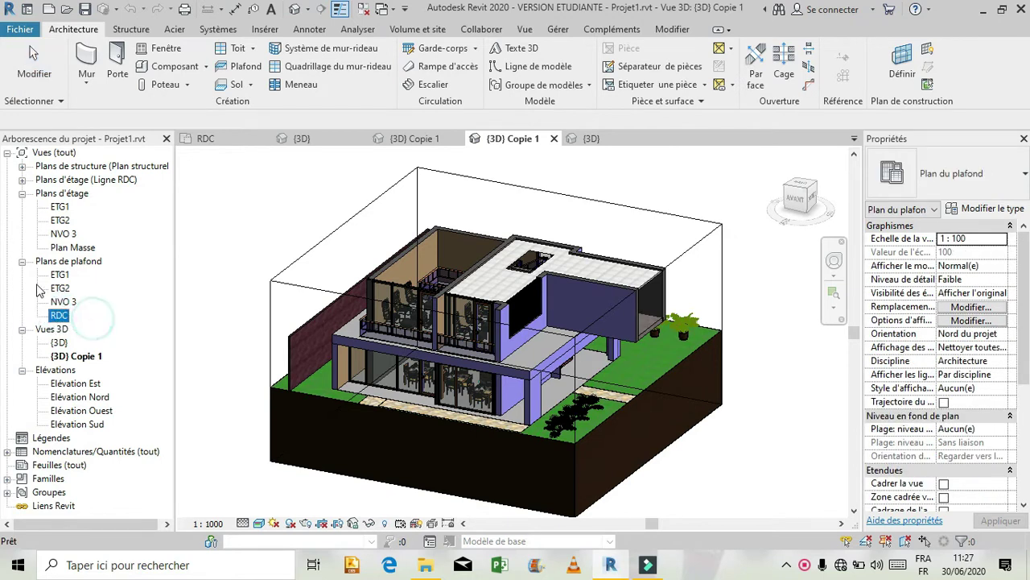
{"action": "left_click", "coordinate": [27, 266]}
{"action": "left_click", "coordinate": [22, 260]}
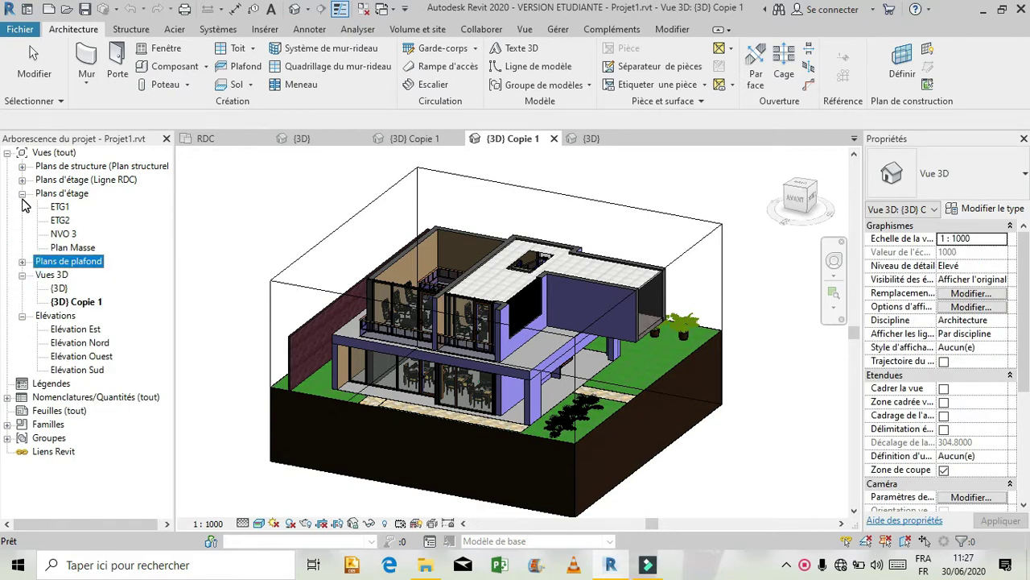
{"action": "left_click", "coordinate": [22, 193]}
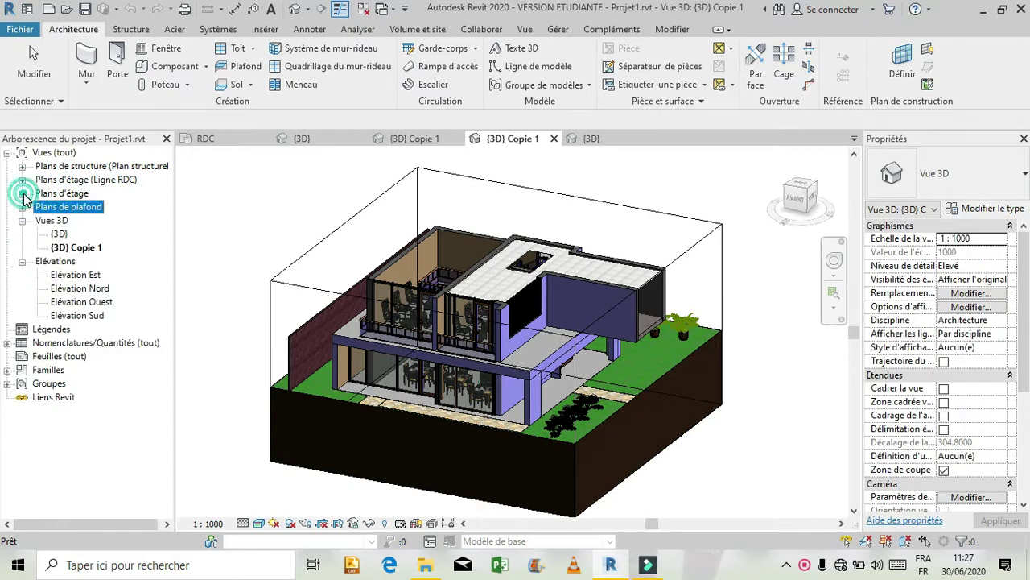
{"action": "left_click", "coordinate": [21, 180]}
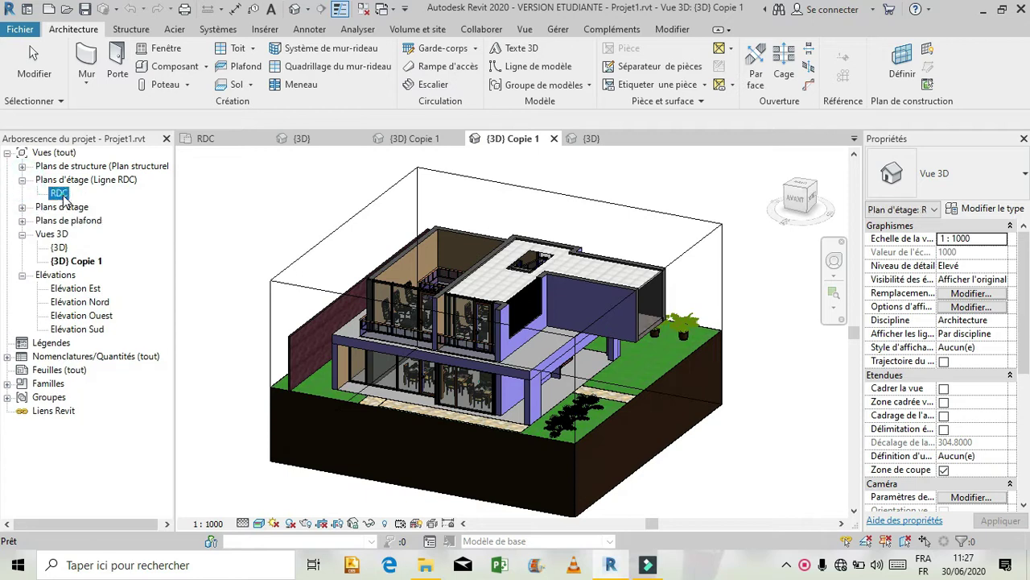
{"action": "double_click", "coordinate": [59, 193]}
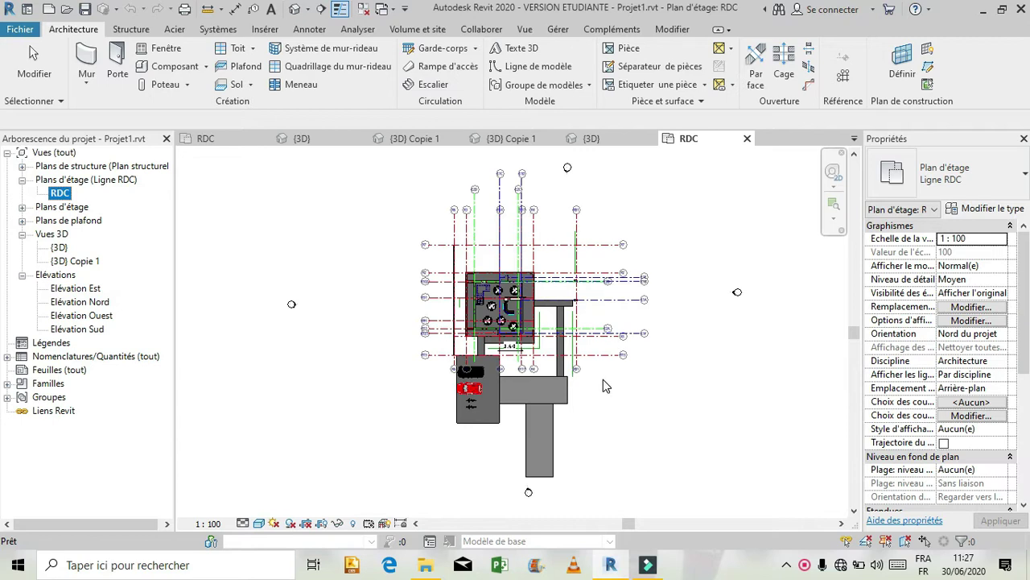
Step: Draw a horizontal Mur ext wall about 1.90 m long on grid line R15, between grid R81 and the R15 bubble
{"action": "scroll", "coordinate": [602, 379], "scroll_direction": "up", "scroll_amount": 5}
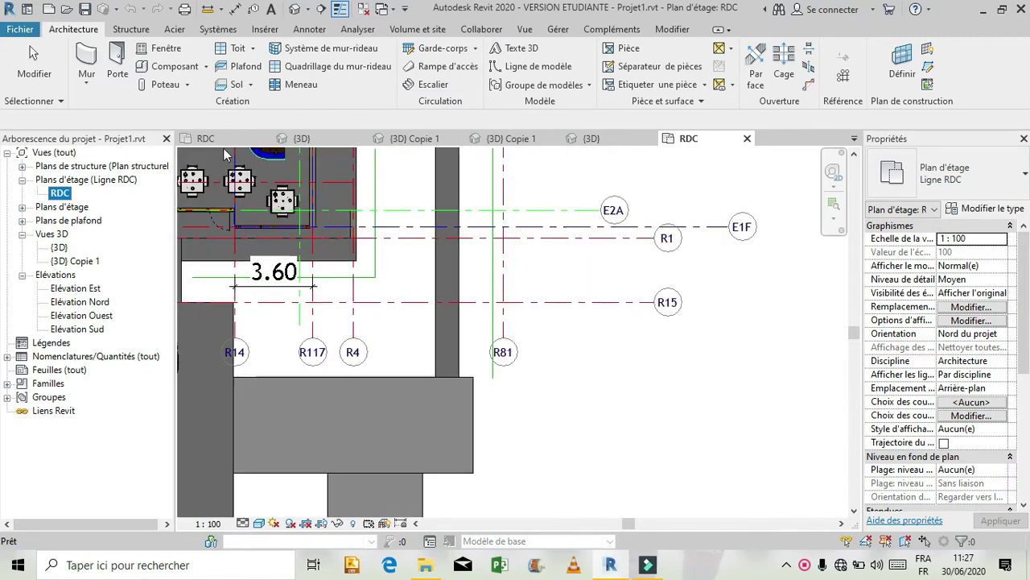
{"action": "left_click", "coordinate": [84, 57]}
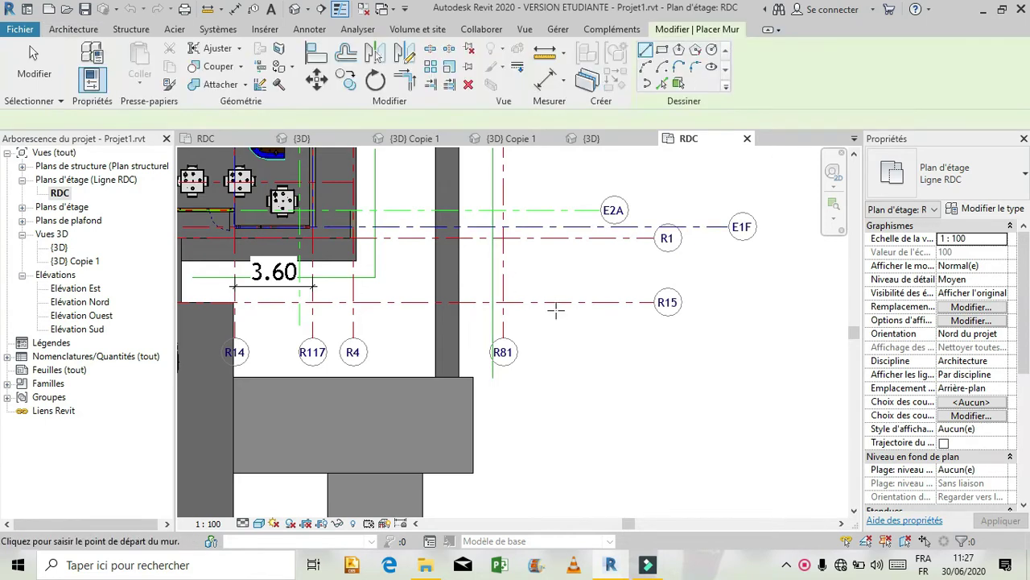
{"action": "left_click", "coordinate": [554, 303]}
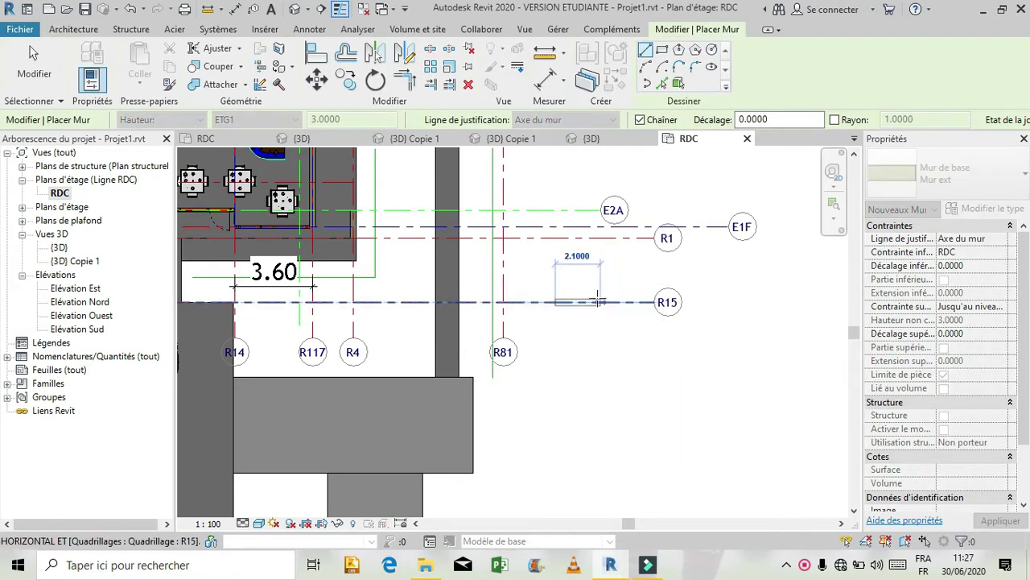
{"action": "left_click", "coordinate": [596, 302]}
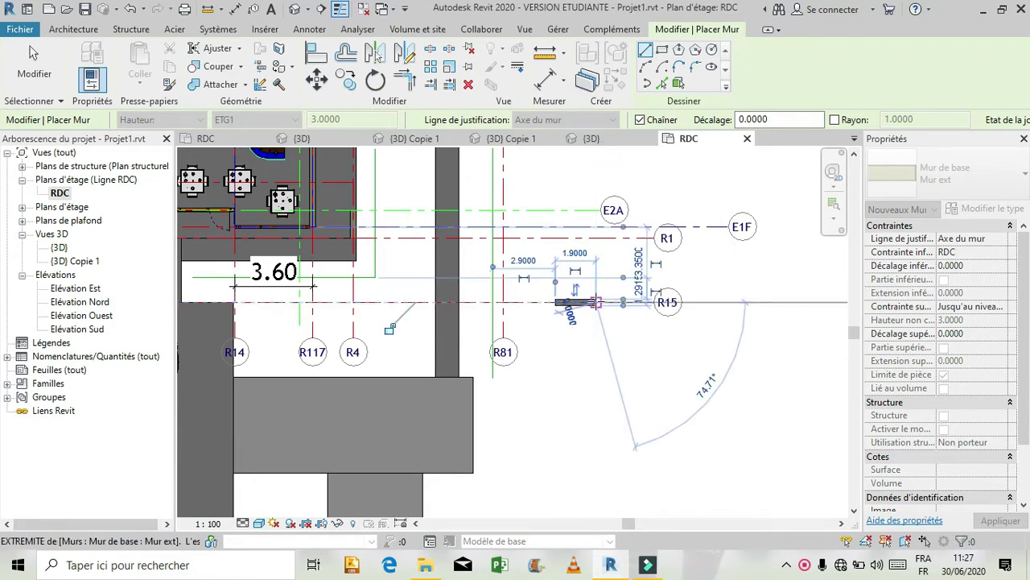
{"action": "key", "text": "Escape"}
{"action": "key", "text": "Escape"}
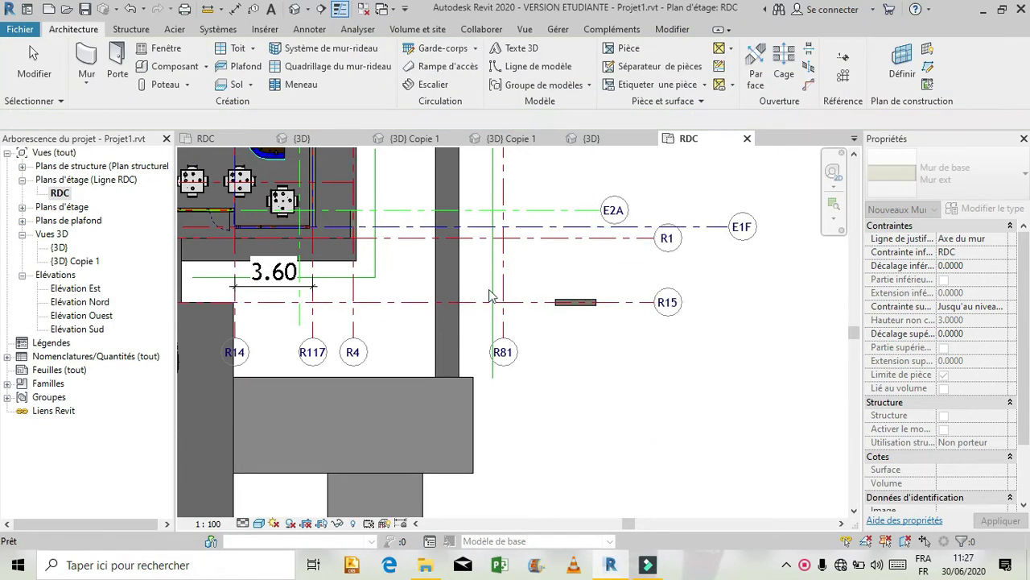
Step: Show the new freestanding wall close up from the front (AVANT) in Projet1's {3D} view
{"action": "left_click", "coordinate": [588, 139]}
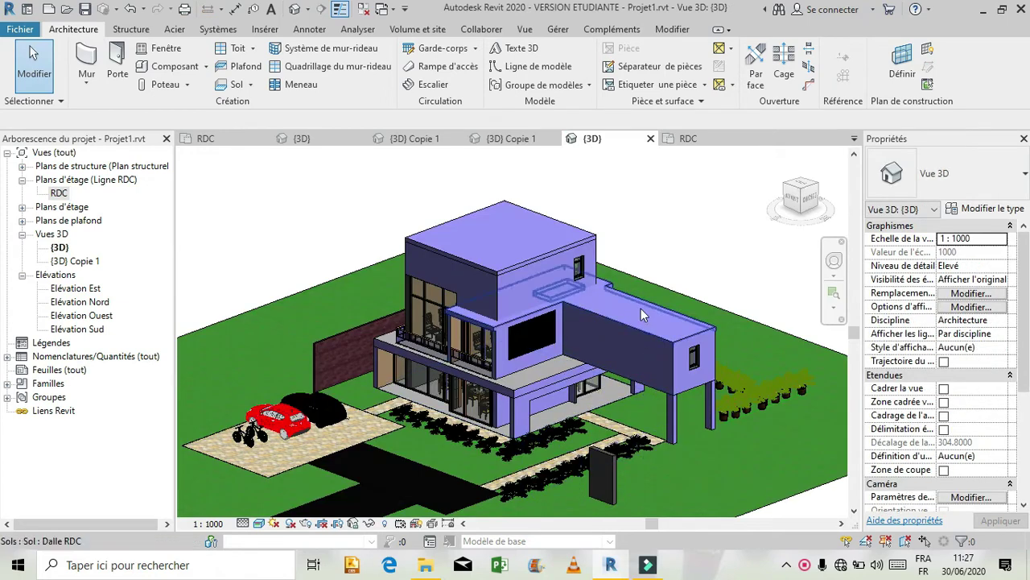
{"action": "scroll", "coordinate": [620, 484], "scroll_direction": "down", "scroll_amount": 2}
{"action": "scroll", "coordinate": [621, 427], "scroll_direction": "up", "scroll_amount": 5}
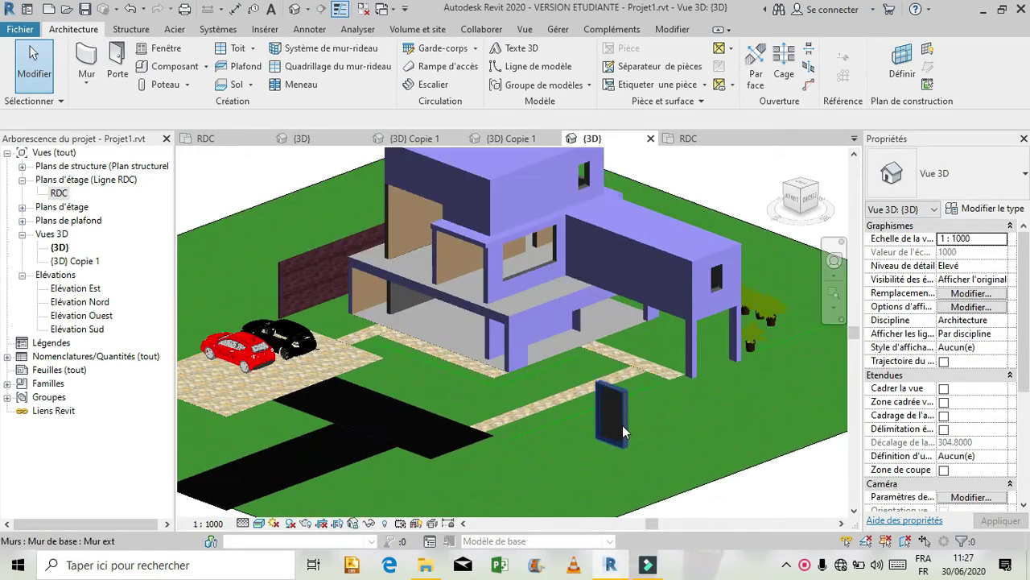
{"action": "scroll", "coordinate": [628, 444], "scroll_direction": "up", "scroll_amount": 3}
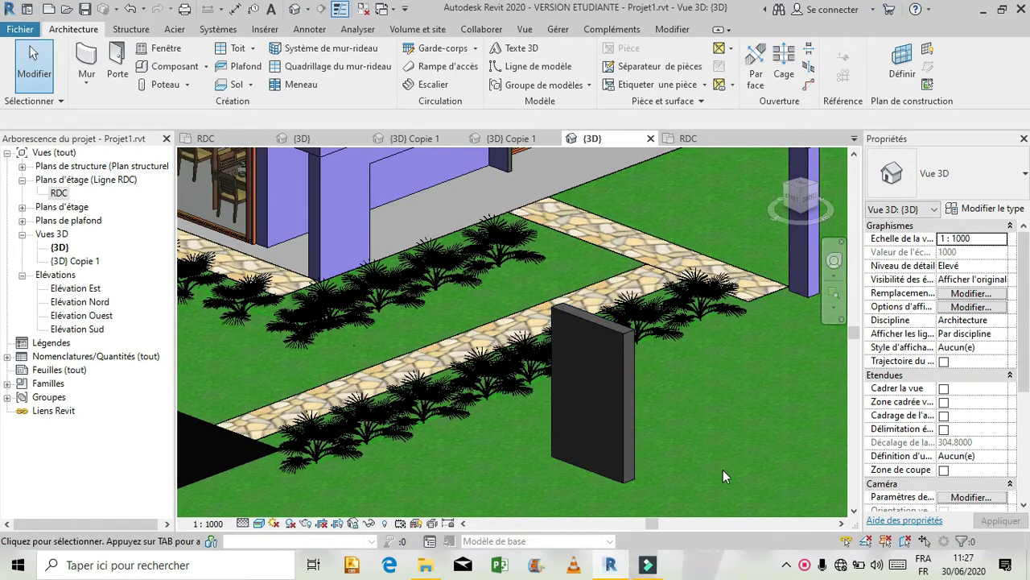
{"action": "left_click", "coordinate": [835, 263]}
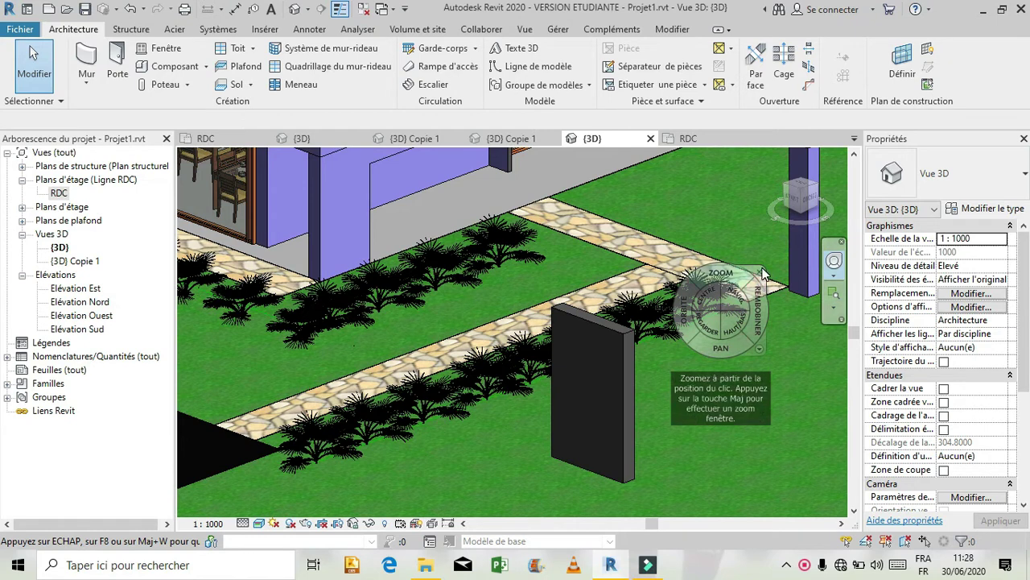
{"action": "left_click", "coordinate": [762, 273]}
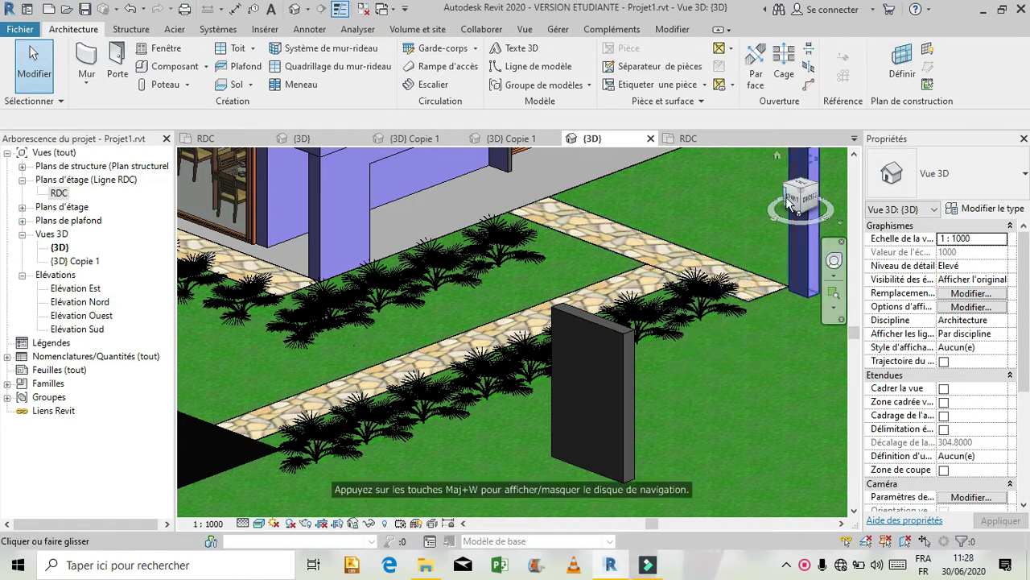
{"action": "left_click", "coordinate": [791, 198]}
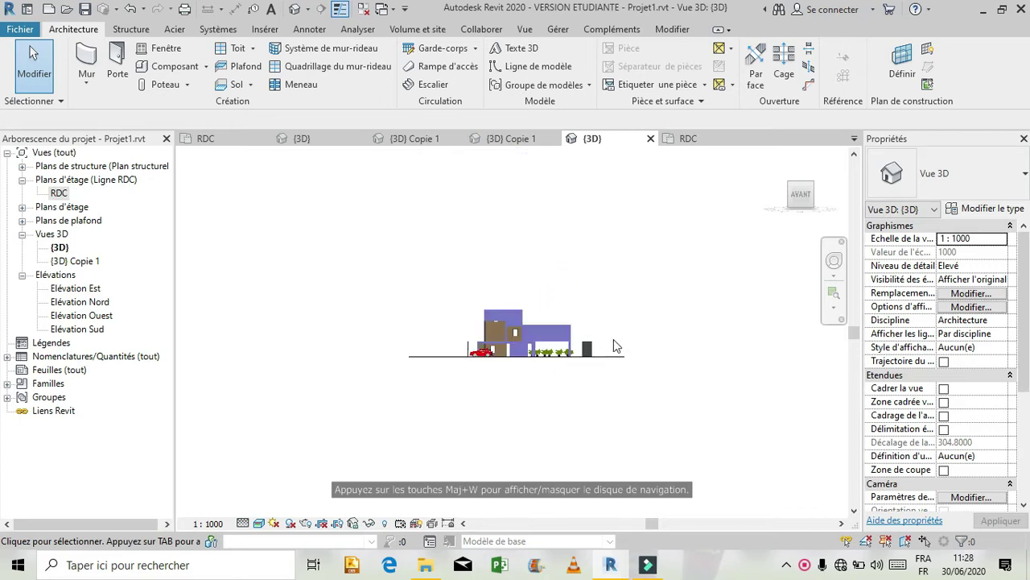
{"action": "scroll", "coordinate": [590, 363], "scroll_direction": "up", "scroll_amount": 8}
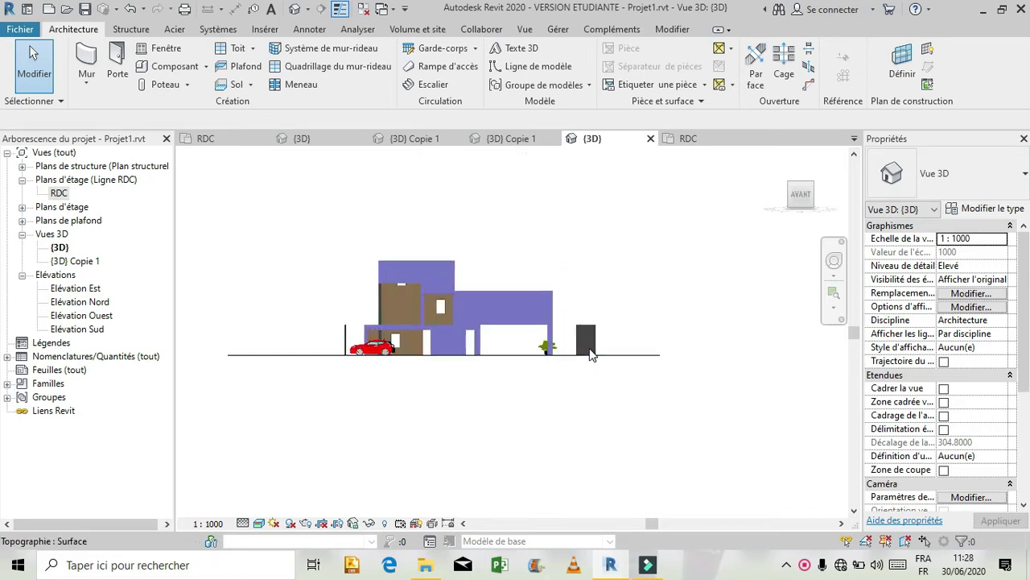
{"action": "scroll", "coordinate": [590, 334], "scroll_direction": "up", "scroll_amount": 5}
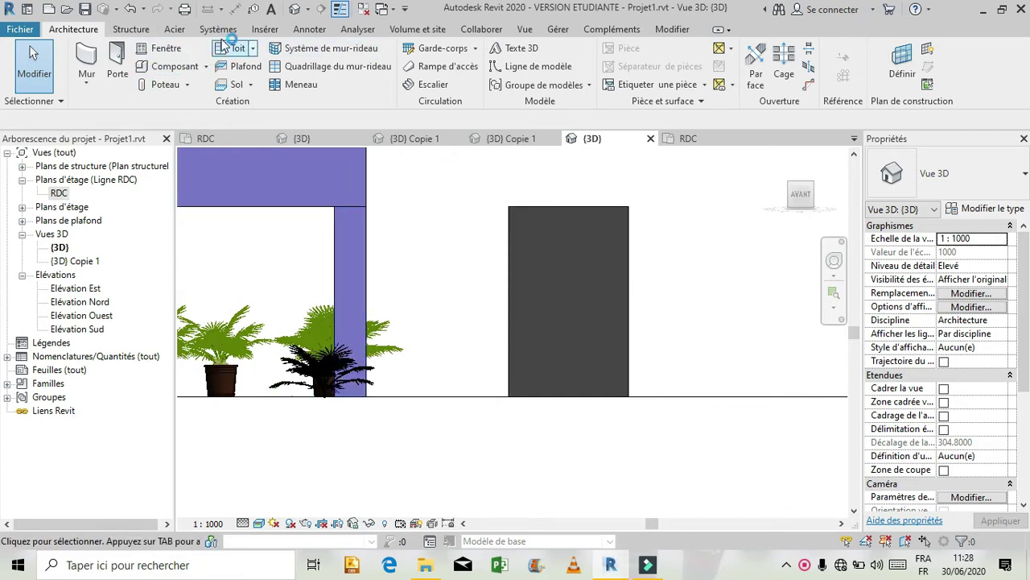
Step: Create a new decal type in Projet1, accepting the default name Nouvelle vignette
{"action": "left_click", "coordinate": [263, 30]}
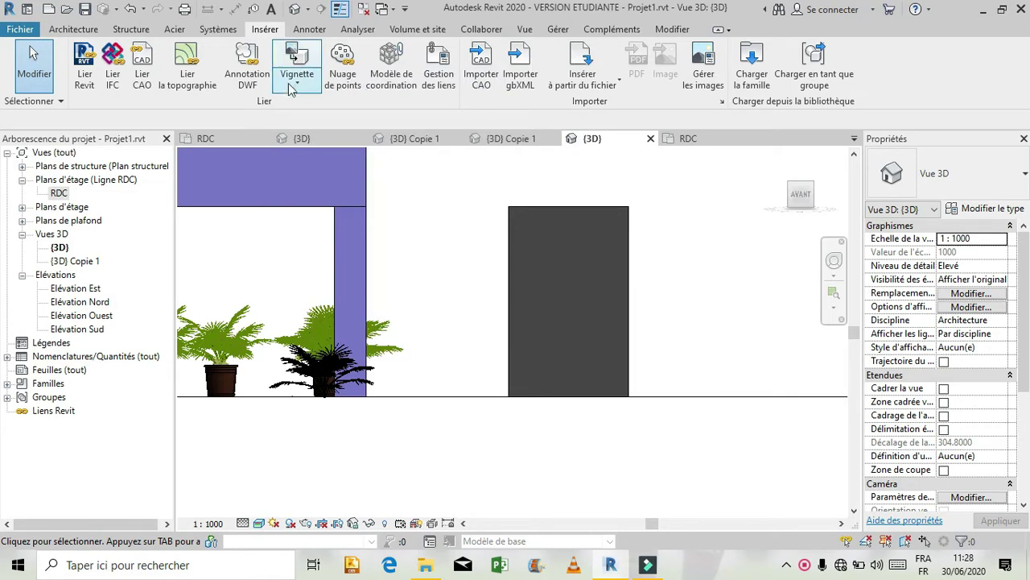
{"action": "left_click", "coordinate": [293, 84]}
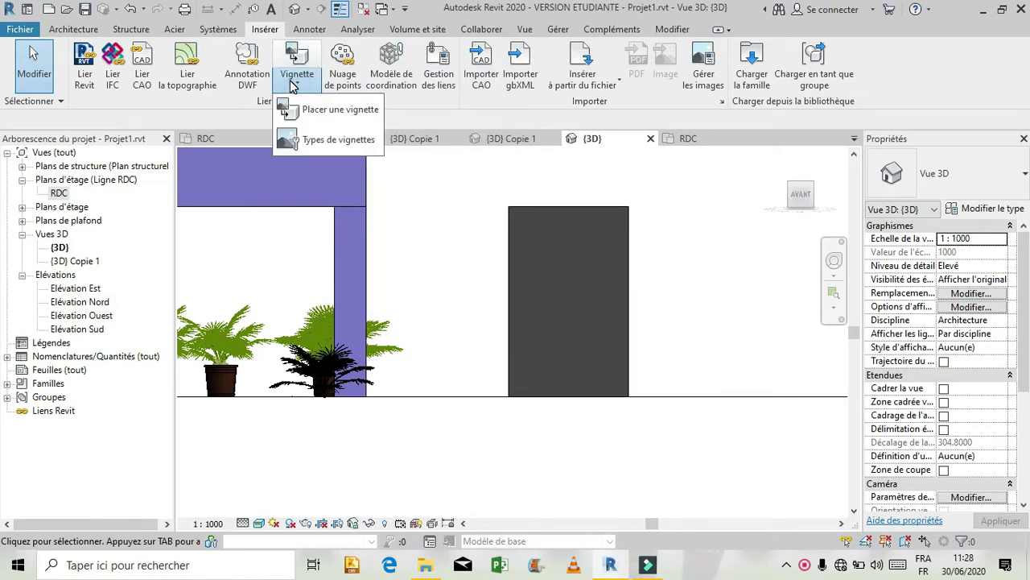
{"action": "left_click", "coordinate": [301, 146]}
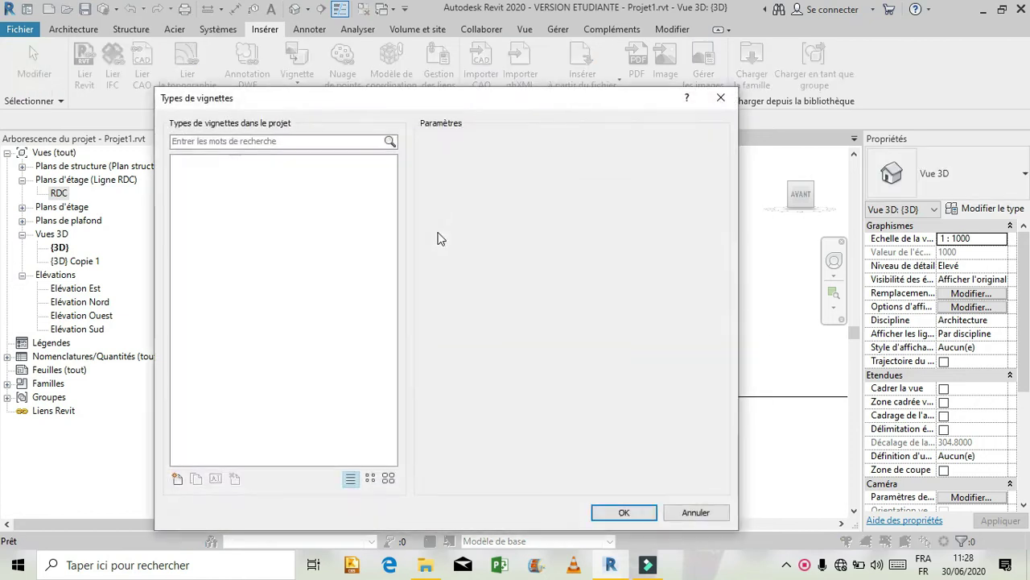
{"action": "left_click", "coordinate": [178, 480]}
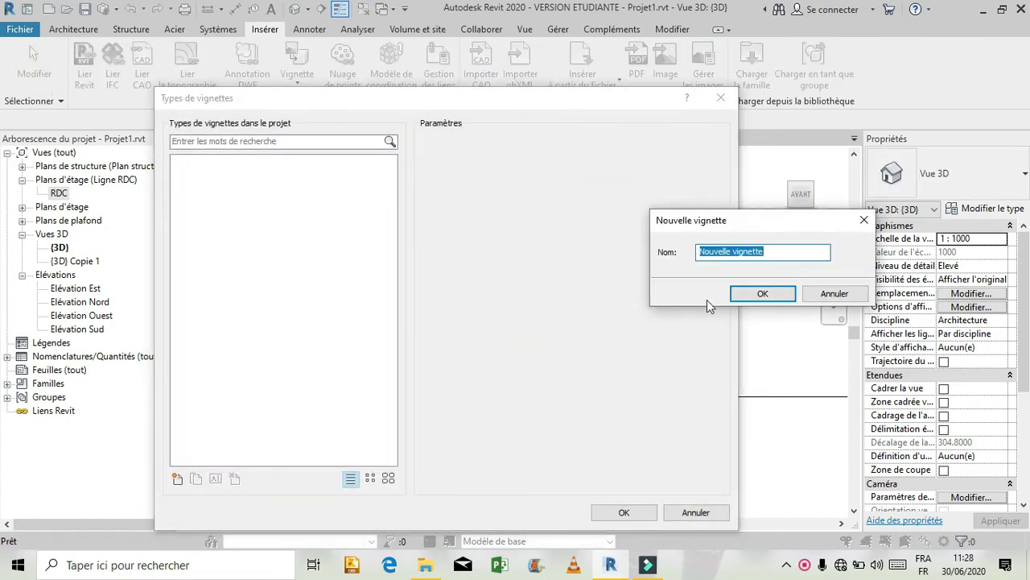
{"action": "left_click", "coordinate": [748, 293]}
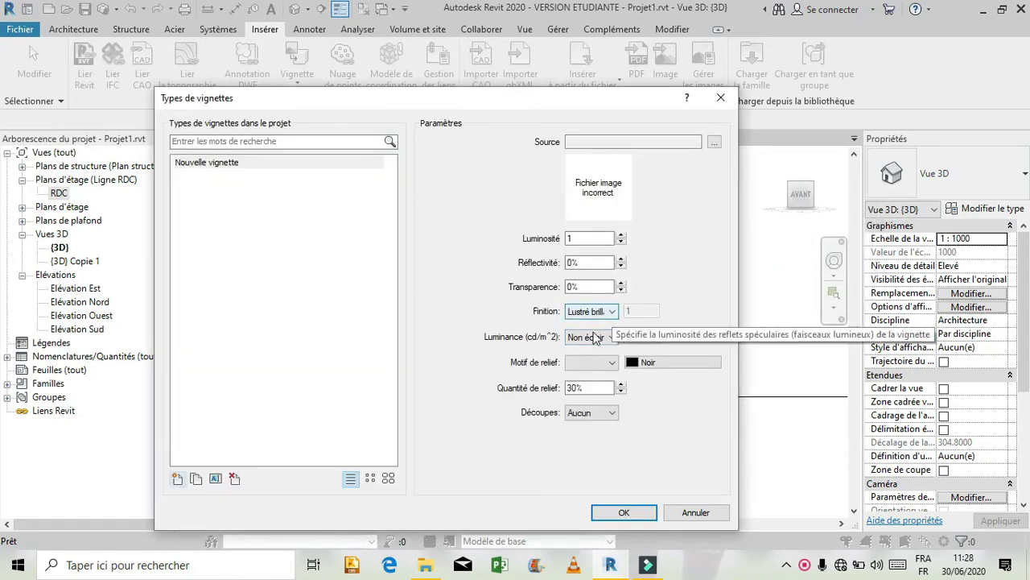
Step: Assign the image affiche 1 modifer.jpg from the nvo proj folder as the new decal type's source and confirm the type
{"action": "left_click", "coordinate": [714, 142]}
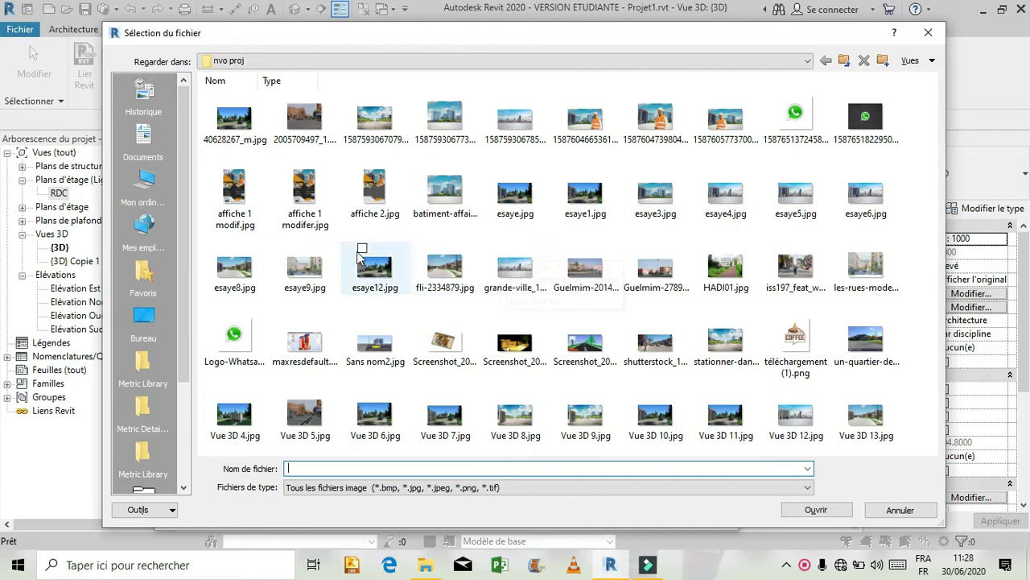
{"action": "left_click", "coordinate": [304, 217]}
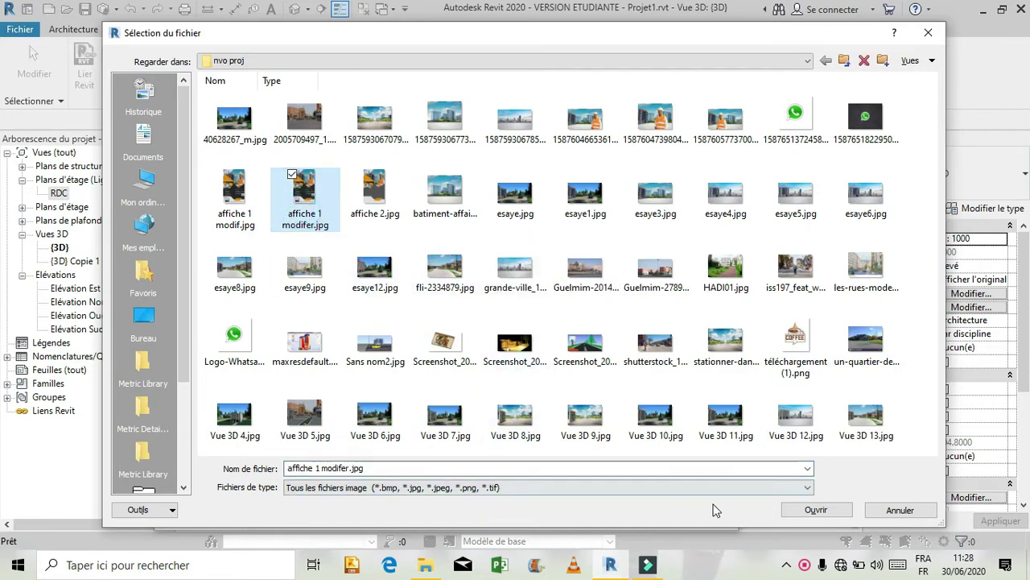
{"action": "left_click", "coordinate": [833, 511]}
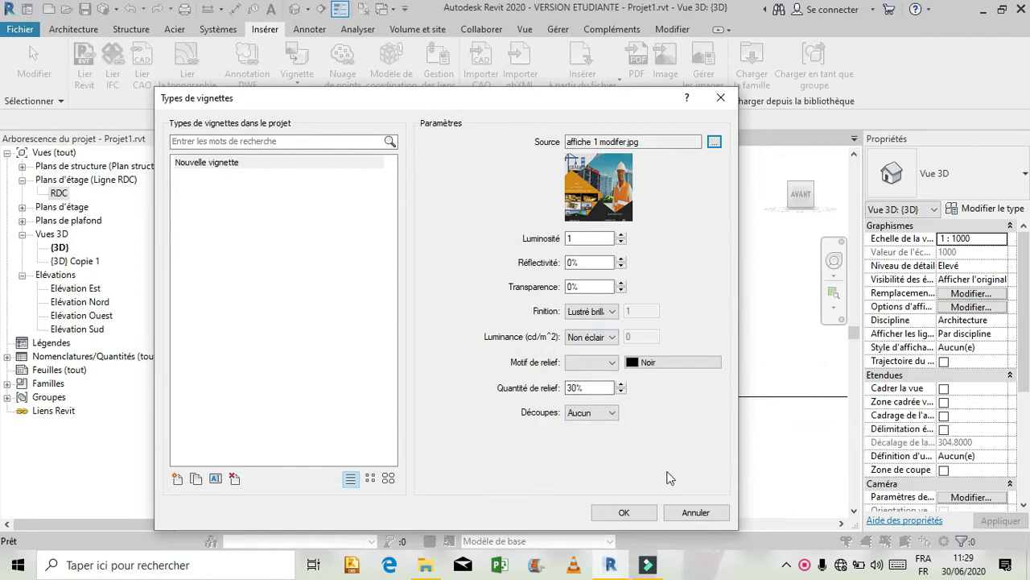
{"action": "left_click", "coordinate": [602, 510]}
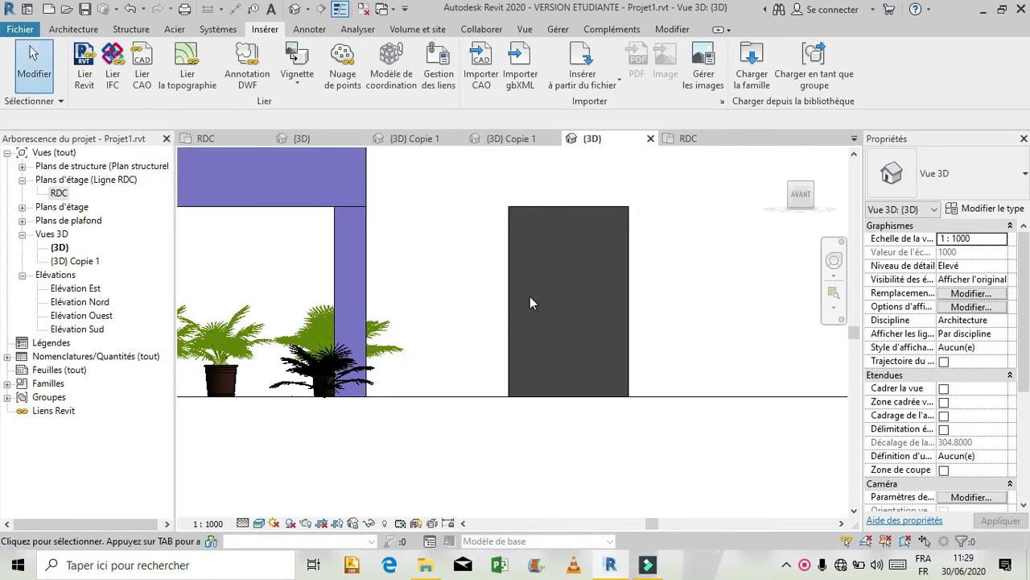
Step: Place the decal with unlocked proportions near the upper middle of the freestanding wall, about 0.38 m wide and 0.61 m high
{"action": "left_click", "coordinate": [293, 86]}
{"action": "left_click", "coordinate": [284, 104]}
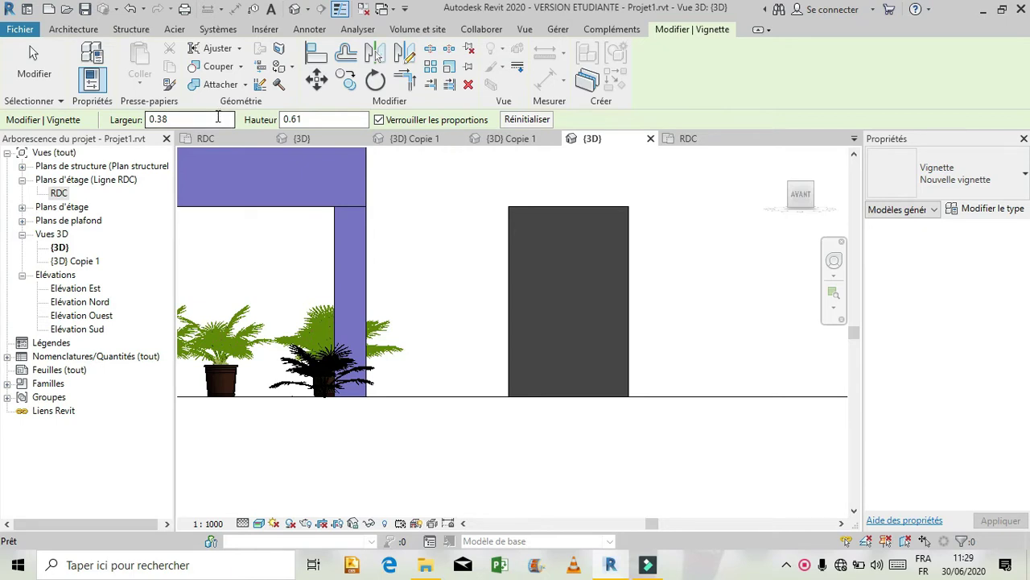
{"action": "left_click", "coordinate": [378, 120]}
{"action": "left_click", "coordinate": [559, 257]}
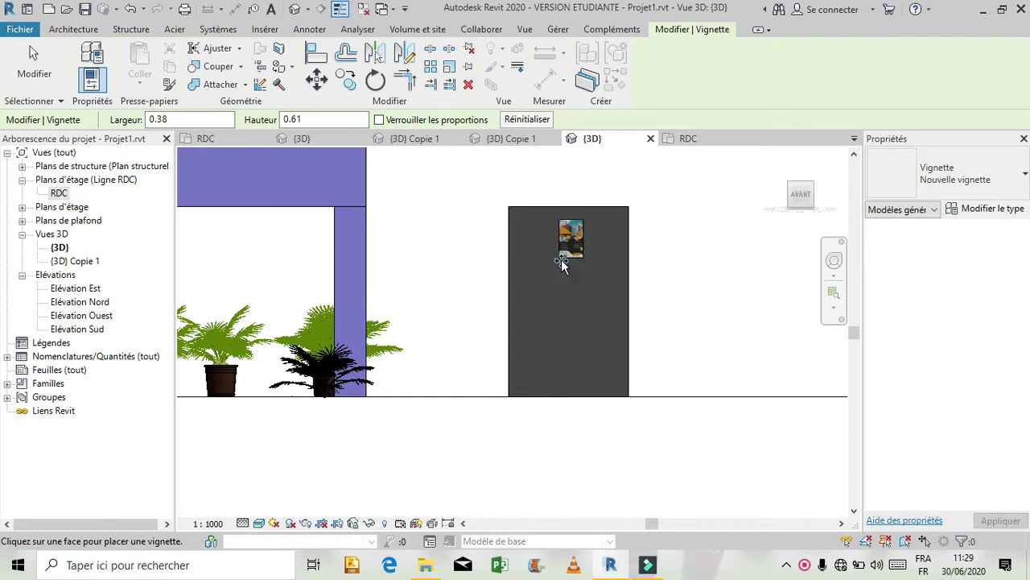
{"action": "key", "text": "Escape"}
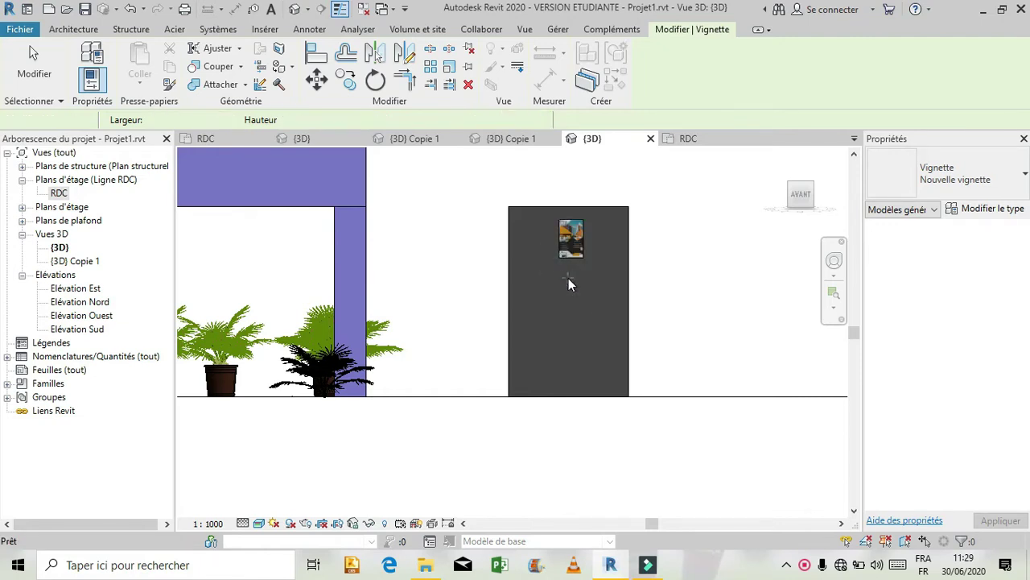
{"action": "left_click", "coordinate": [499, 287]}
Step: Stretch the decal to the wall's corners so it covers the whole face, 1.90 m wide and 3.00 m high
{"action": "left_click", "coordinate": [565, 254]}
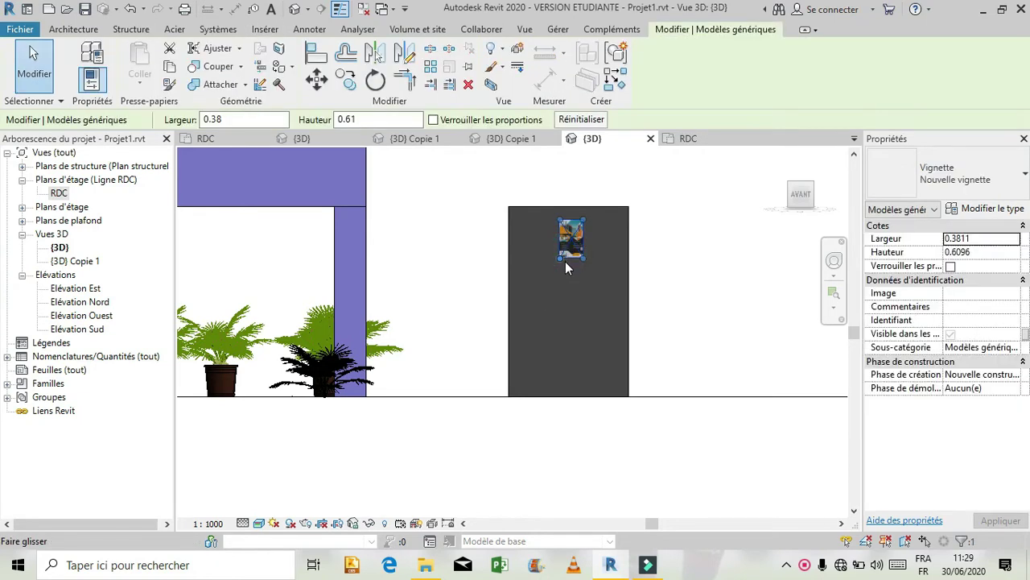
{"action": "left_click_drag", "start_coordinate": [560, 259], "coordinate": [629, 396]}
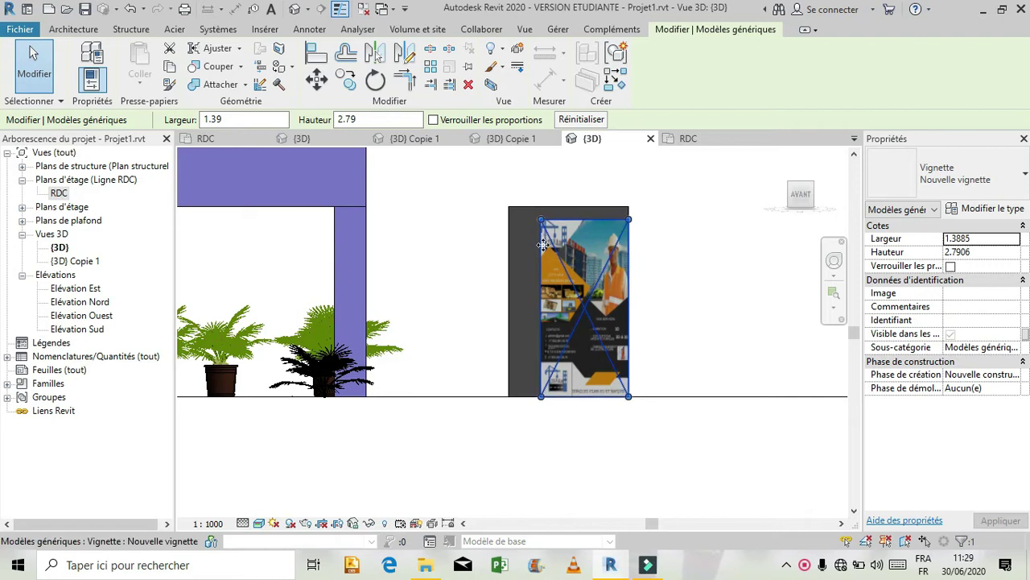
{"action": "left_click_drag", "start_coordinate": [543, 227], "coordinate": [511, 211]}
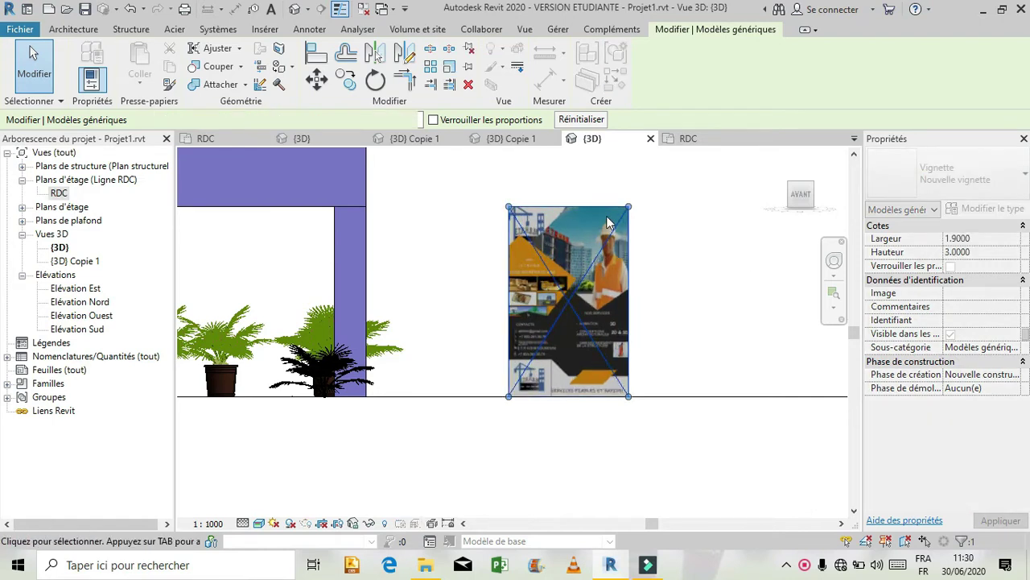
{"action": "left_click", "coordinate": [636, 255]}
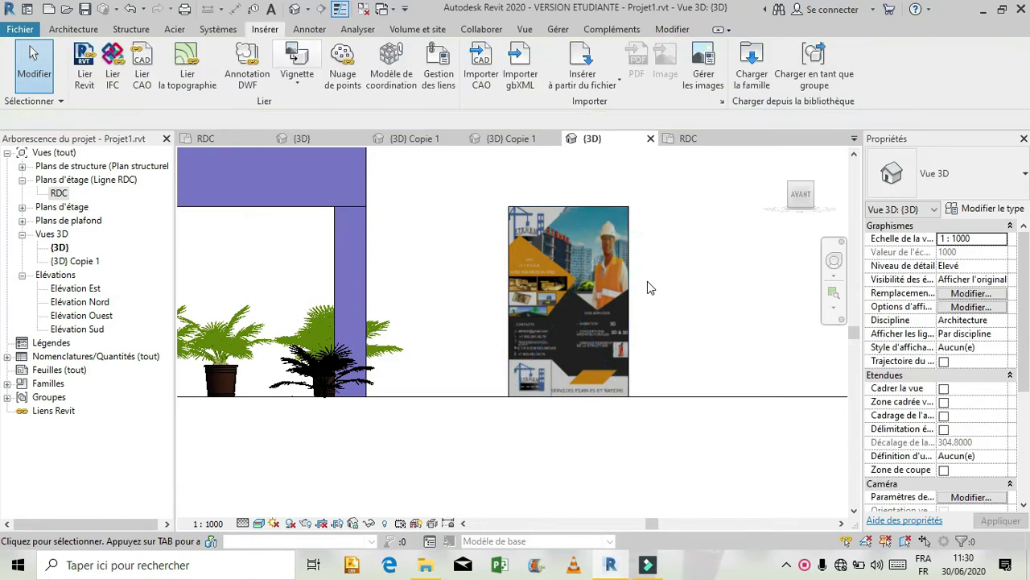
Step: Examine the poster decal on the freestanding wall from close up and alongside the whole building, including its selected outline and dimensions
{"action": "scroll", "coordinate": [607, 316], "scroll_direction": "up", "scroll_amount": 1}
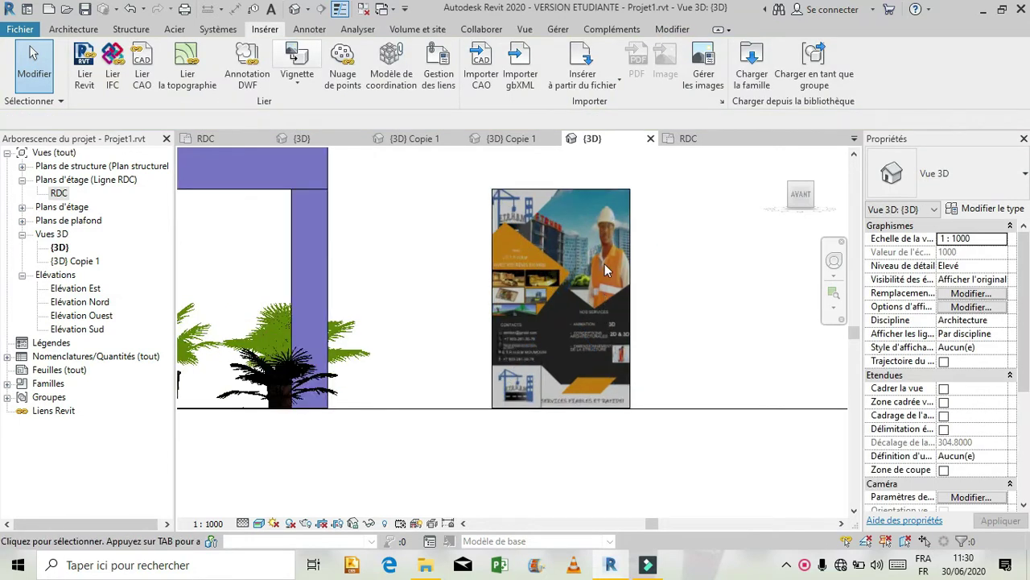
{"action": "scroll", "coordinate": [612, 211], "scroll_direction": "up", "scroll_amount": 2}
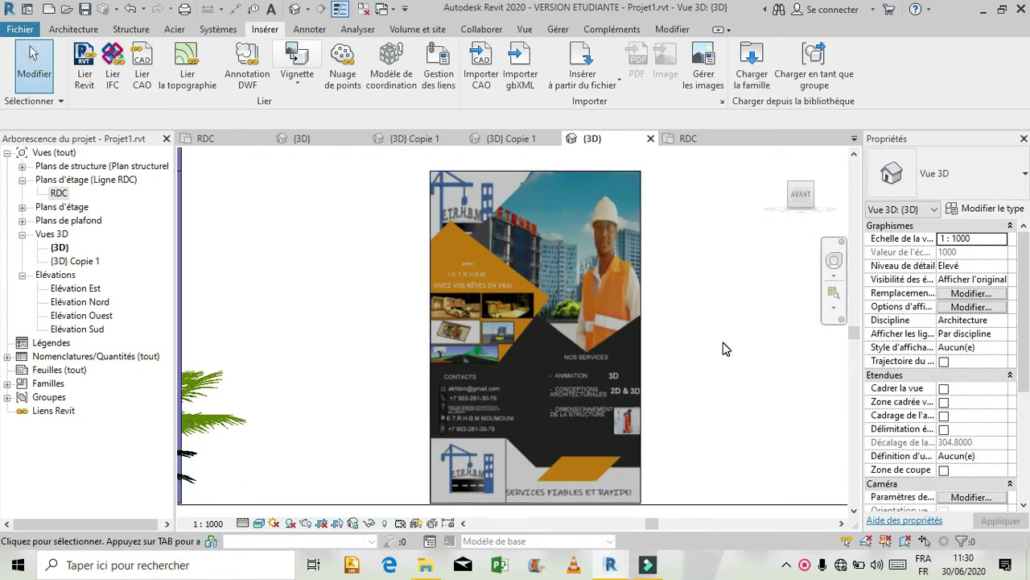
{"action": "scroll", "coordinate": [349, 251], "scroll_direction": "down", "scroll_amount": 1}
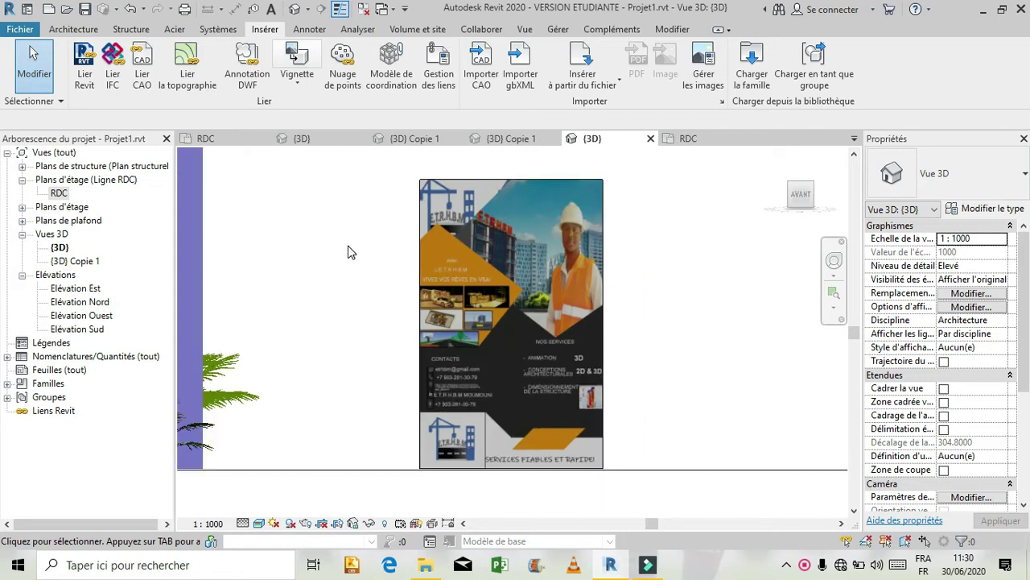
{"action": "scroll", "coordinate": [725, 372], "scroll_direction": "down", "scroll_amount": 2}
{"action": "scroll", "coordinate": [765, 418], "scroll_direction": "down", "scroll_amount": 3}
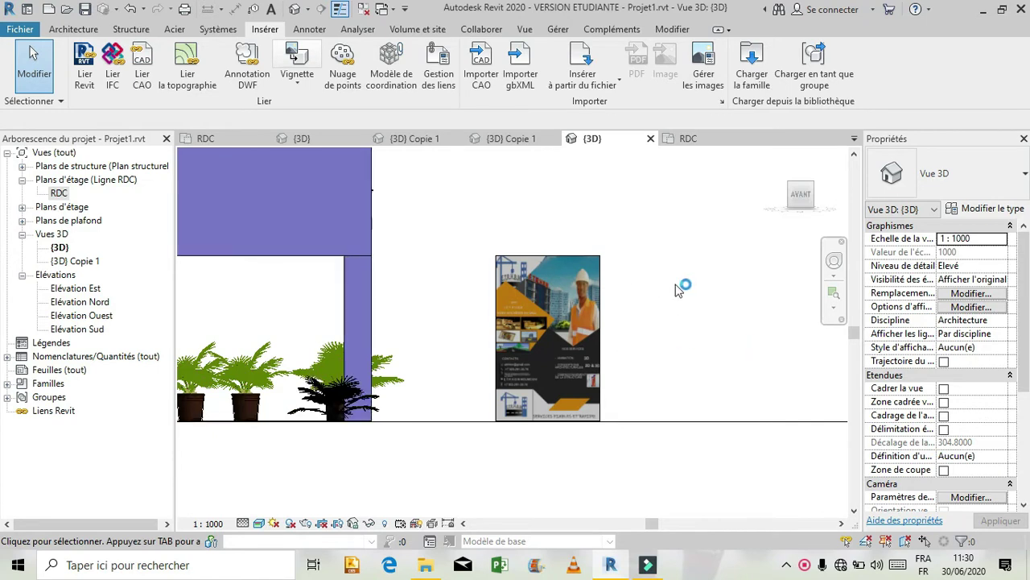
{"action": "scroll", "coordinate": [780, 483], "scroll_direction": "down", "scroll_amount": 1}
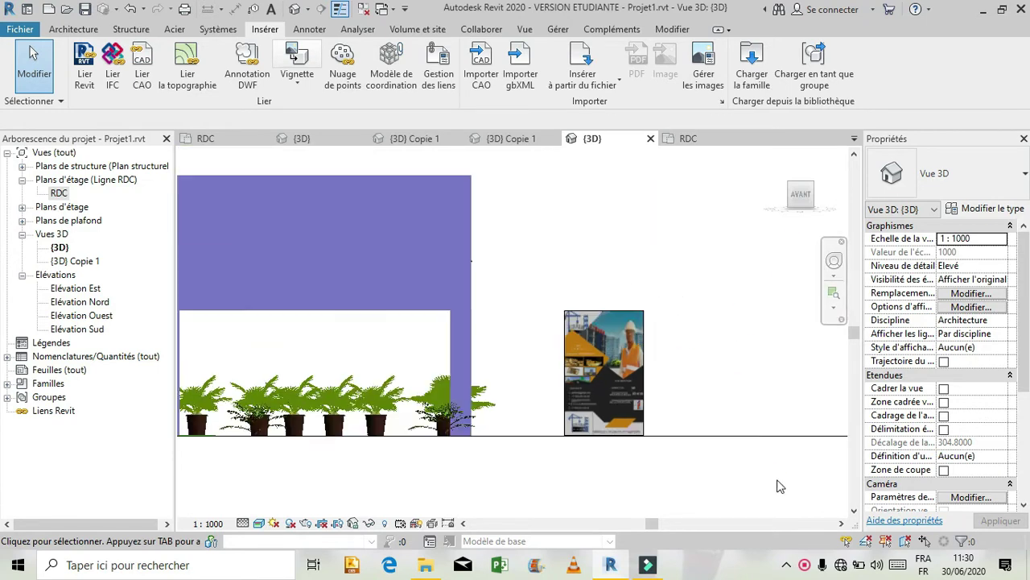
{"action": "scroll", "coordinate": [775, 479], "scroll_direction": "down", "scroll_amount": 1}
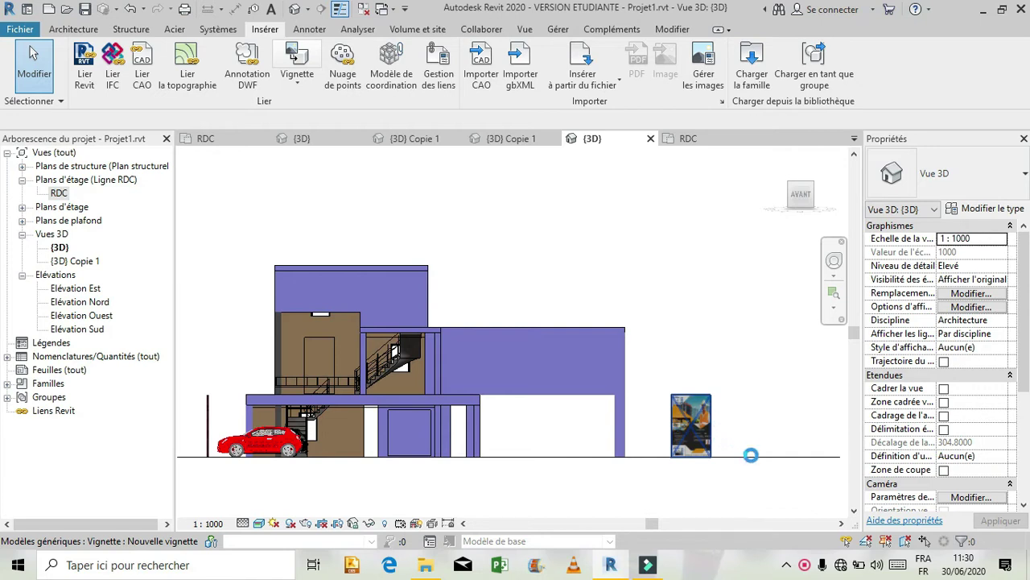
{"action": "scroll", "coordinate": [751, 456], "scroll_direction": "up", "scroll_amount": 2}
{"action": "scroll", "coordinate": [742, 447], "scroll_direction": "up", "scroll_amount": 2}
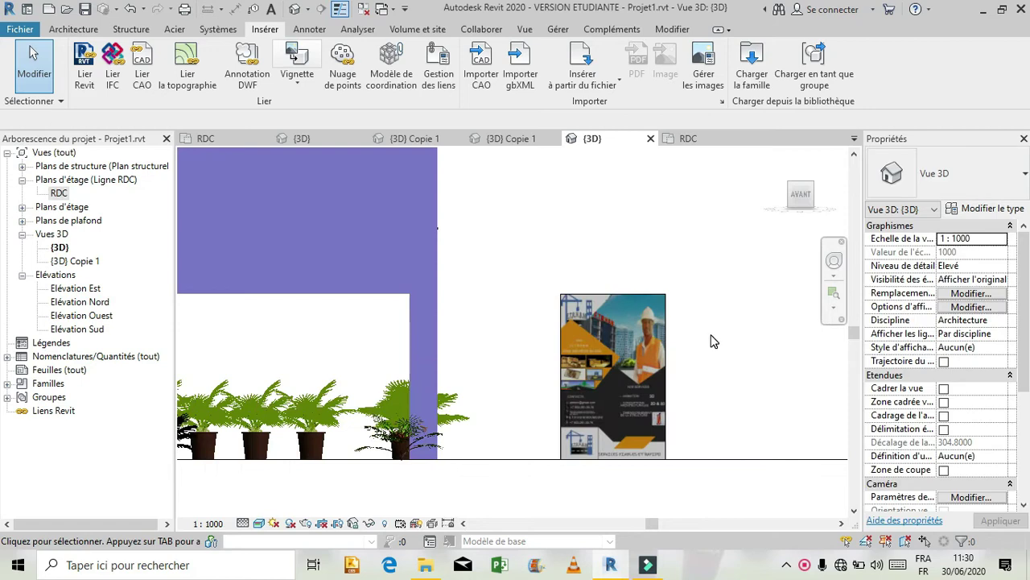
{"action": "left_click", "coordinate": [635, 335]}
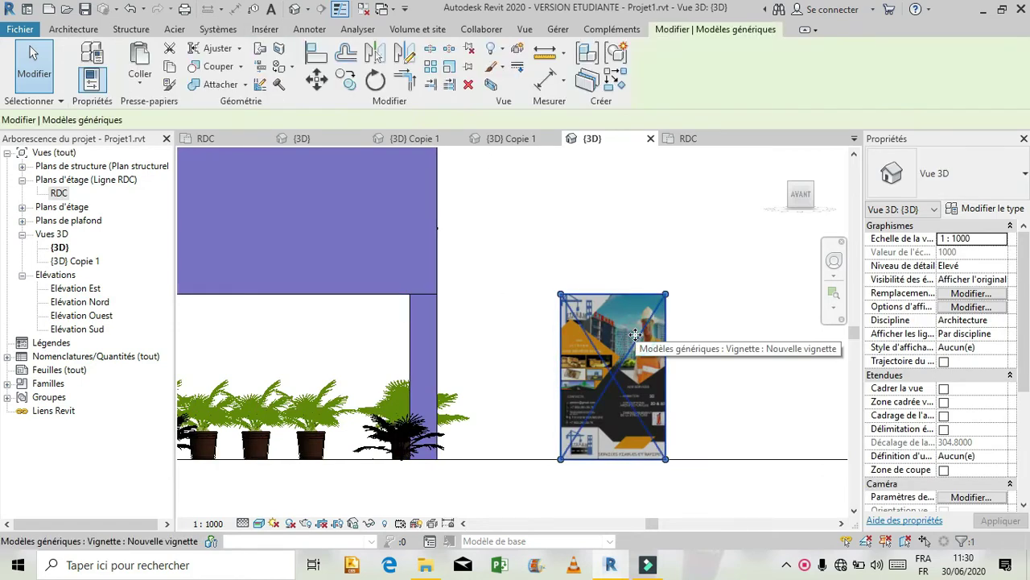
{"action": "left_click", "coordinate": [531, 231]}
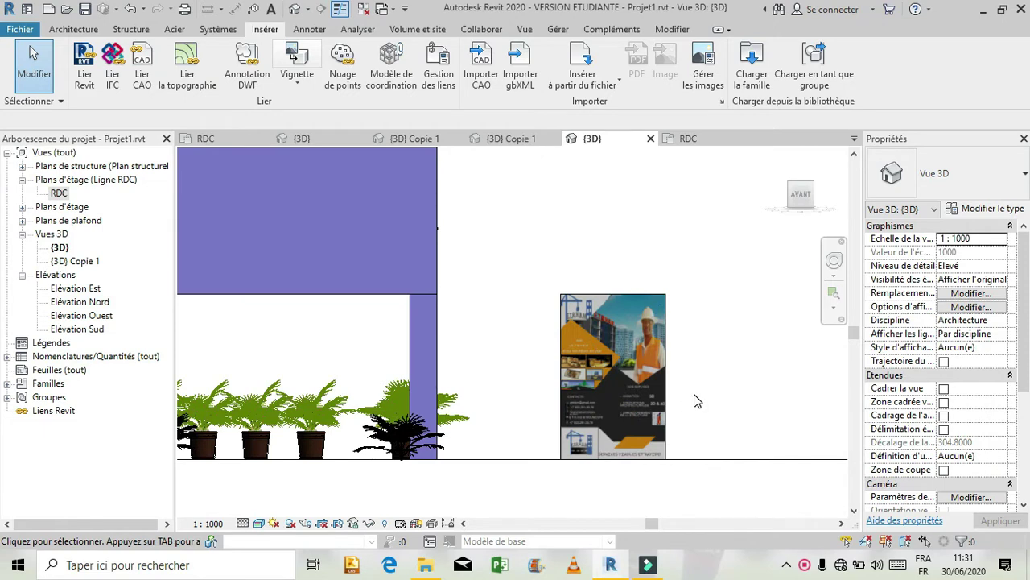
{"action": "left_click", "coordinate": [644, 330]}
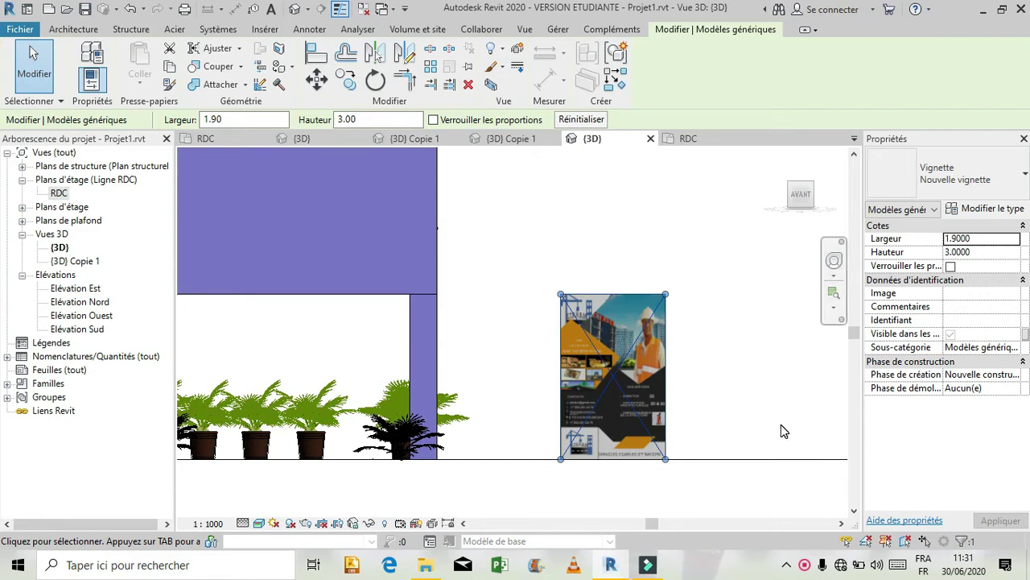
{"action": "left_click", "coordinate": [742, 329]}
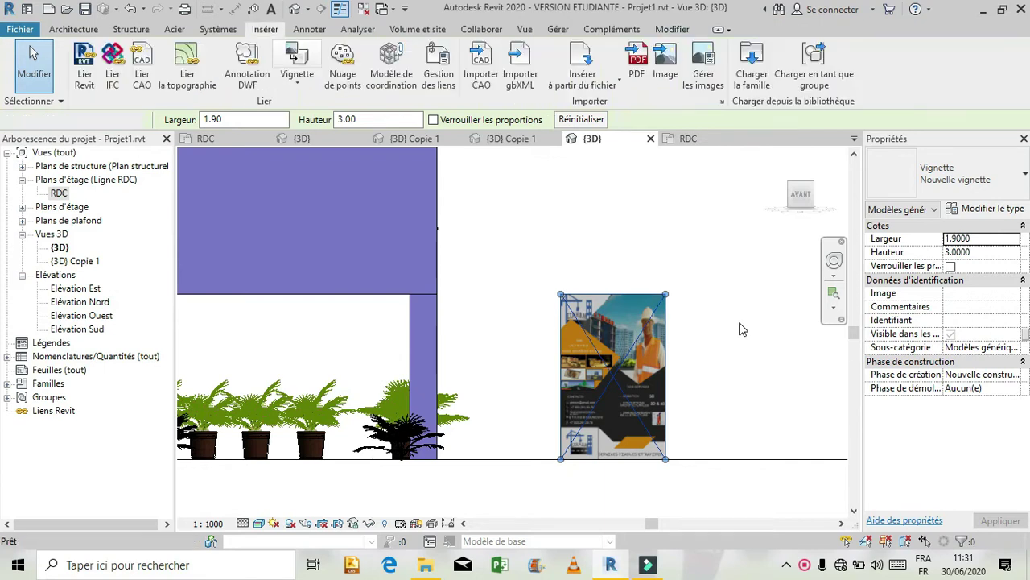
Step: Delete the freestanding wall together with its decal and show the house in the isometric home view
{"action": "left_click", "coordinate": [574, 291]}
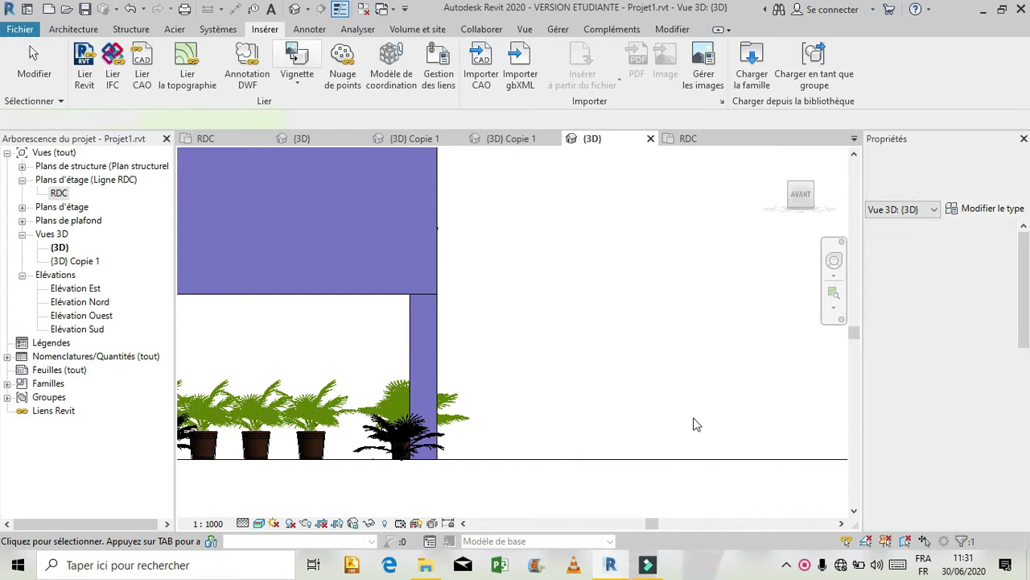
{"action": "scroll", "coordinate": [697, 426], "scroll_direction": "down", "scroll_amount": 4}
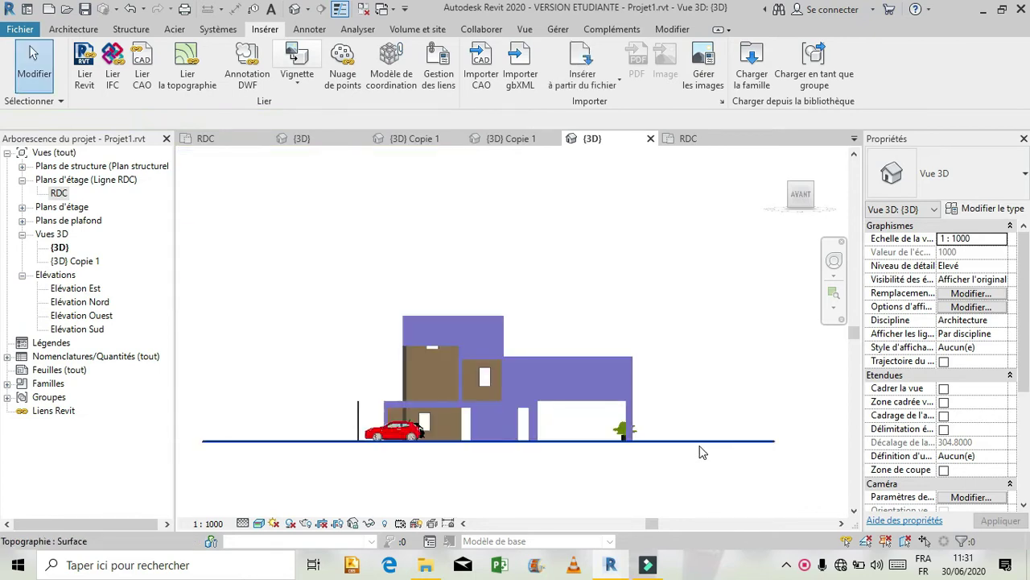
{"action": "scroll", "coordinate": [612, 460], "scroll_direction": "up", "scroll_amount": 1}
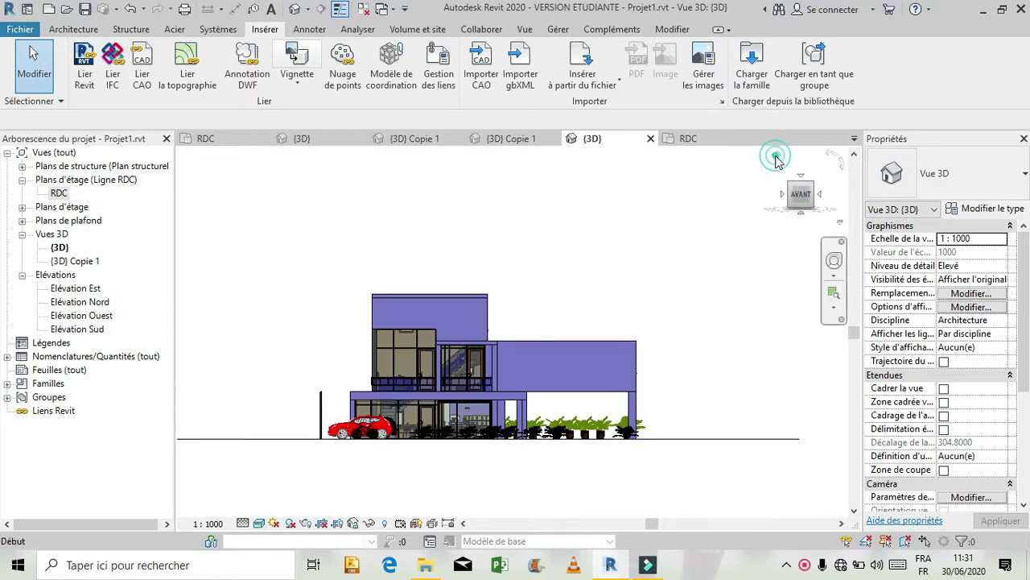
{"action": "left_click", "coordinate": [776, 157]}
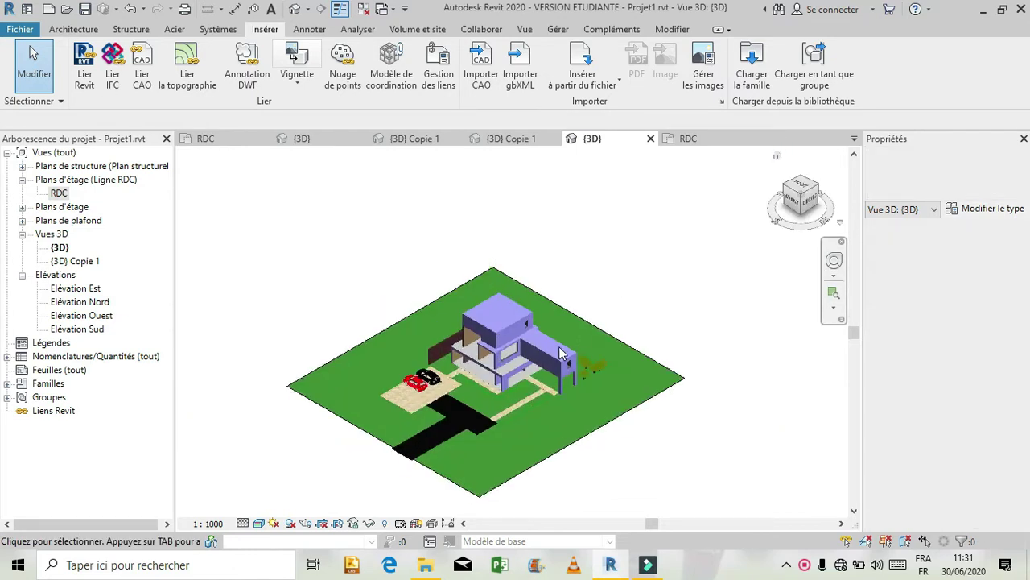
{"action": "scroll", "coordinate": [499, 351], "scroll_direction": "up", "scroll_amount": 3}
{"action": "scroll", "coordinate": [499, 352], "scroll_direction": "up", "scroll_amount": 3}
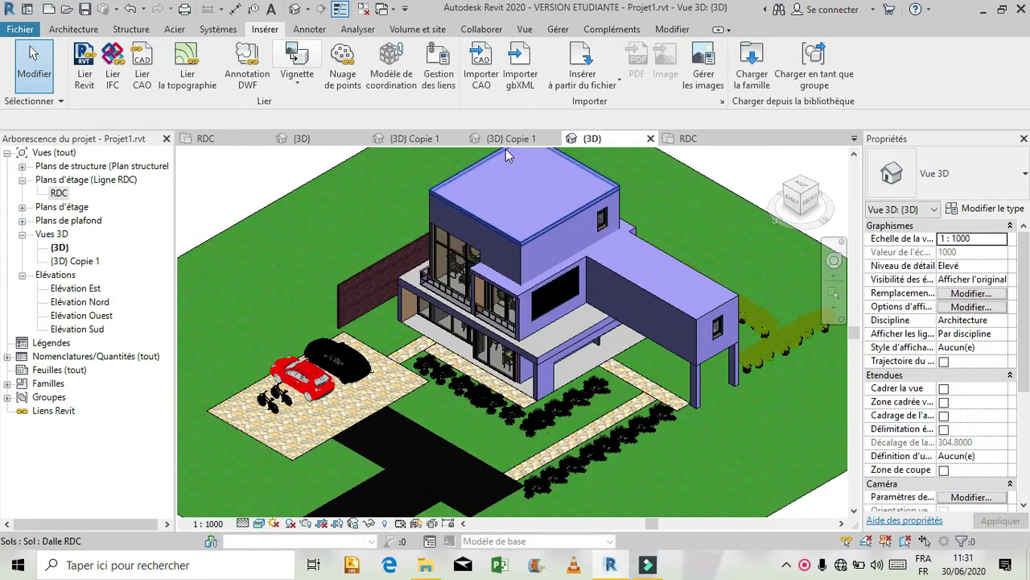
Step: Examine the wall-mounted TV beside the bar in the {3D} Copie 1 view of the formation revit project
{"action": "left_click", "coordinate": [415, 139]}
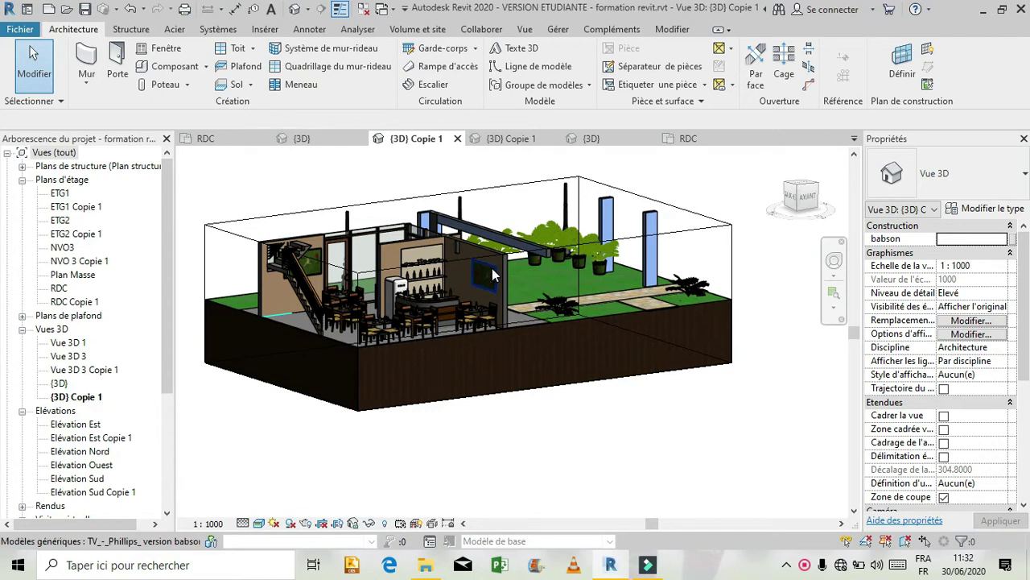
{"action": "scroll", "coordinate": [491, 271], "scroll_direction": "up", "scroll_amount": 5}
{"action": "scroll", "coordinate": [483, 215], "scroll_direction": "down", "scroll_amount": 2}
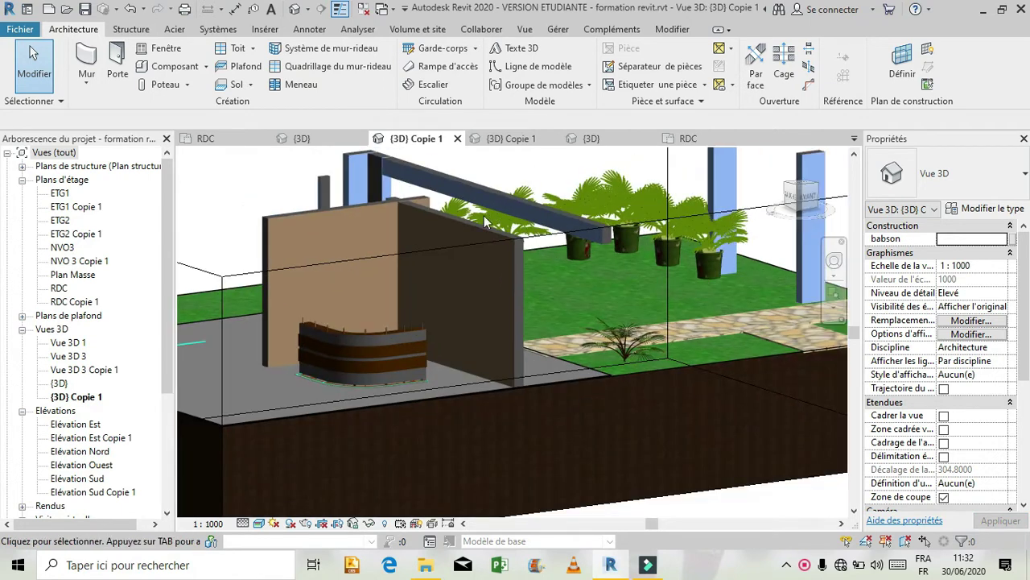
{"action": "scroll", "coordinate": [478, 240], "scroll_direction": "up", "scroll_amount": 3}
{"action": "scroll", "coordinate": [492, 294], "scroll_direction": "down", "scroll_amount": 3}
{"action": "scroll", "coordinate": [500, 258], "scroll_direction": "up", "scroll_amount": 4}
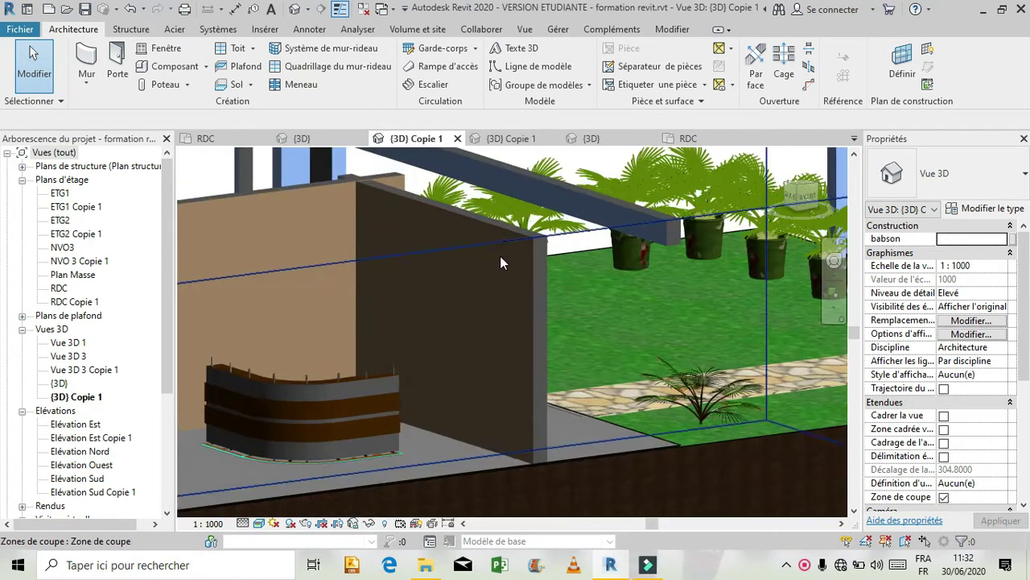
{"action": "scroll", "coordinate": [500, 258], "scroll_direction": "up", "scroll_amount": 5}
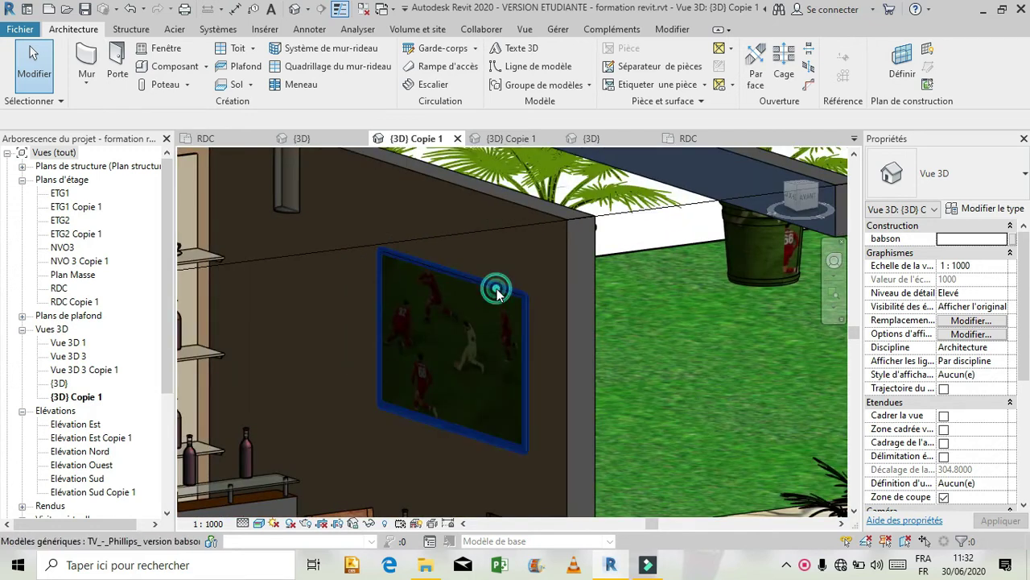
Step: Select the wall-mounted TV and look through the TV families and screen sizes available as its type
{"action": "left_click", "coordinate": [491, 289]}
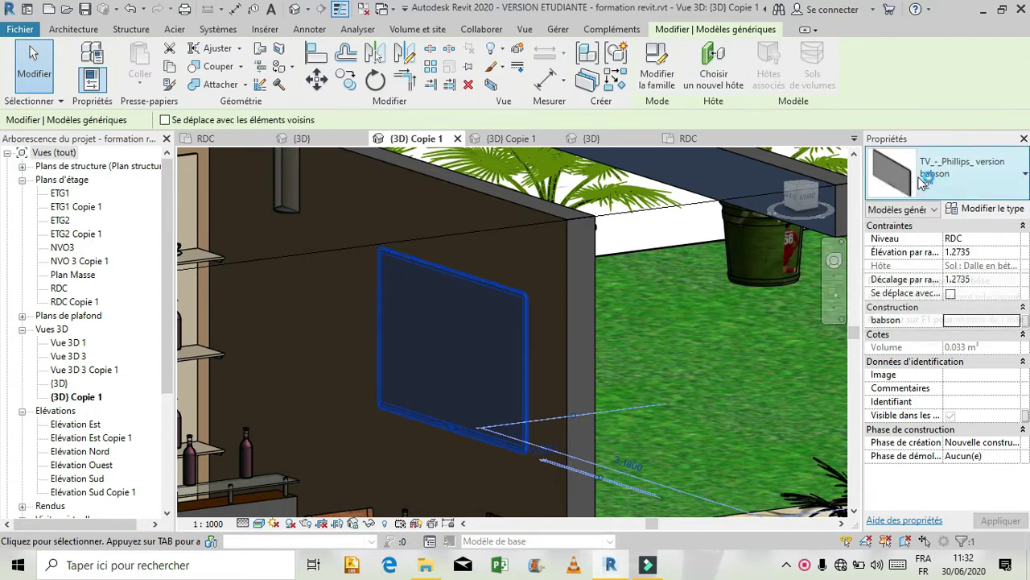
{"action": "left_click", "coordinate": [1019, 172]}
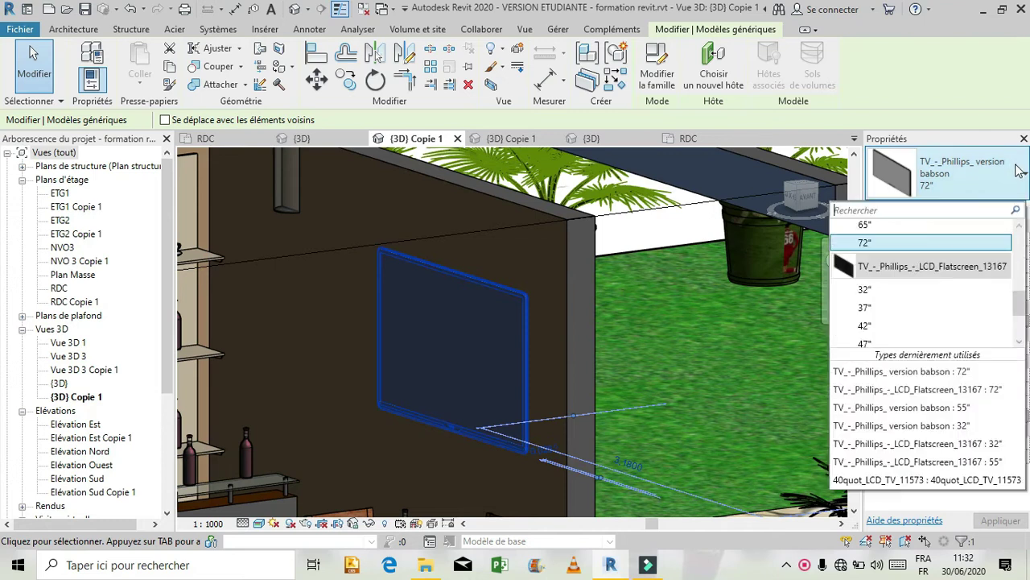
{"action": "left_click_drag", "start_coordinate": [1022, 299], "coordinate": [1027, 238]}
{"action": "left_click_drag", "start_coordinate": [2, 254], "coordinate": [3, 322]}
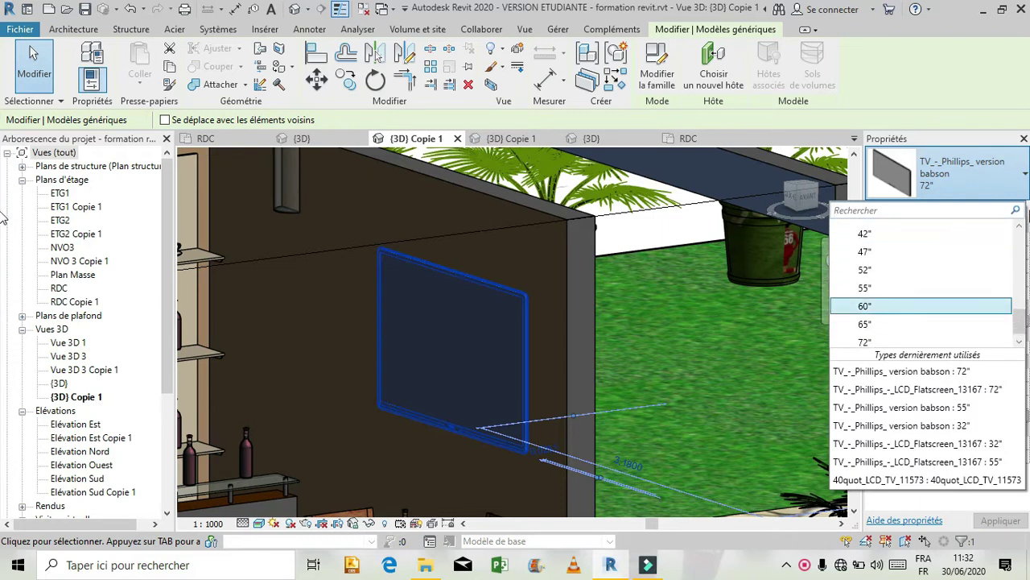
{"action": "left_click", "coordinate": [970, 167]}
{"action": "left_click", "coordinate": [972, 169]}
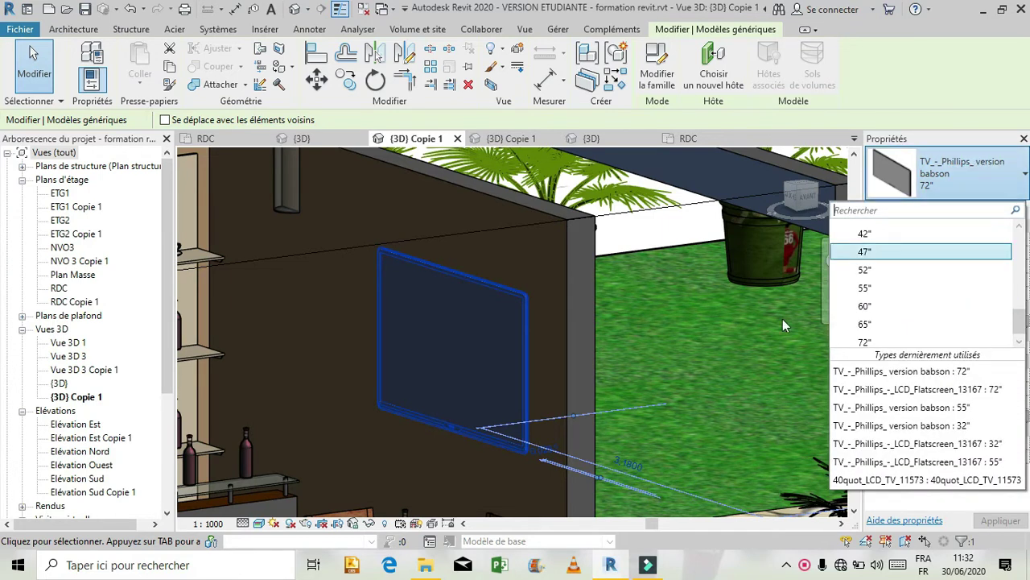
{"action": "left_click", "coordinate": [974, 166]}
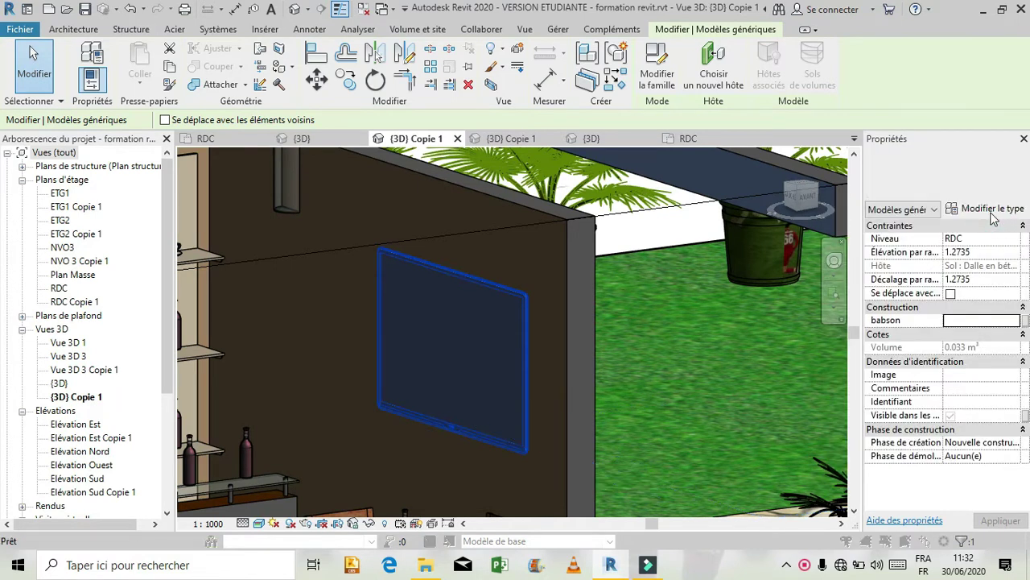
Step: Inspect the TV type's "materiaux du plastique" material and open its appearance image in the texture editor
{"action": "left_click", "coordinate": [988, 211]}
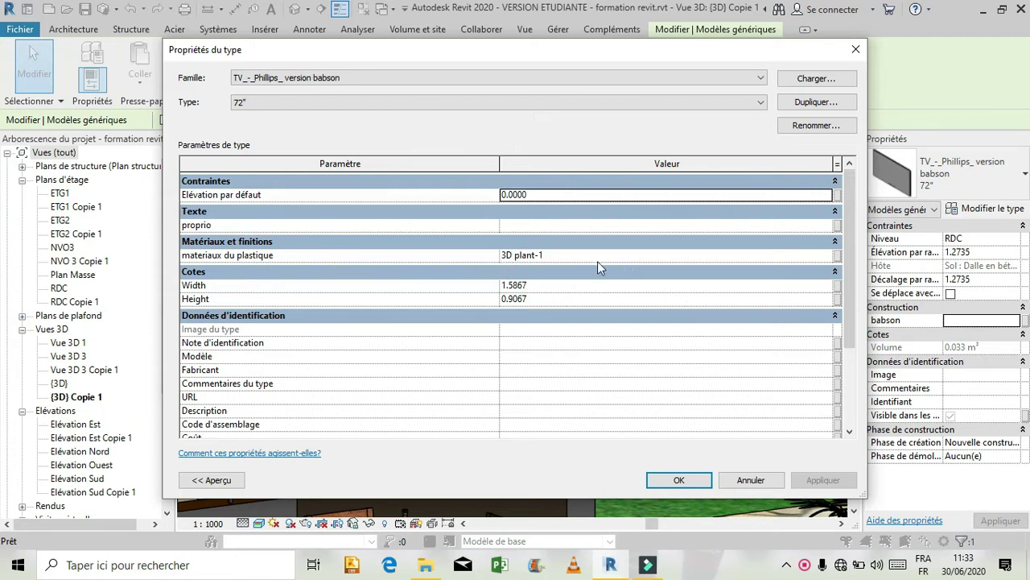
{"action": "left_click", "coordinate": [825, 256]}
{"action": "left_click", "coordinate": [826, 255]}
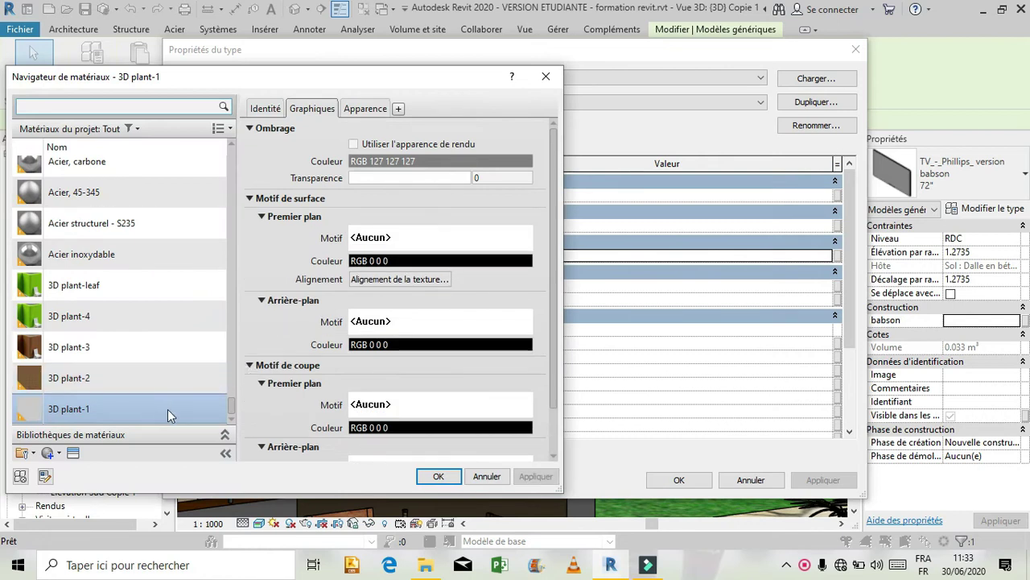
{"action": "left_click", "coordinate": [362, 108]}
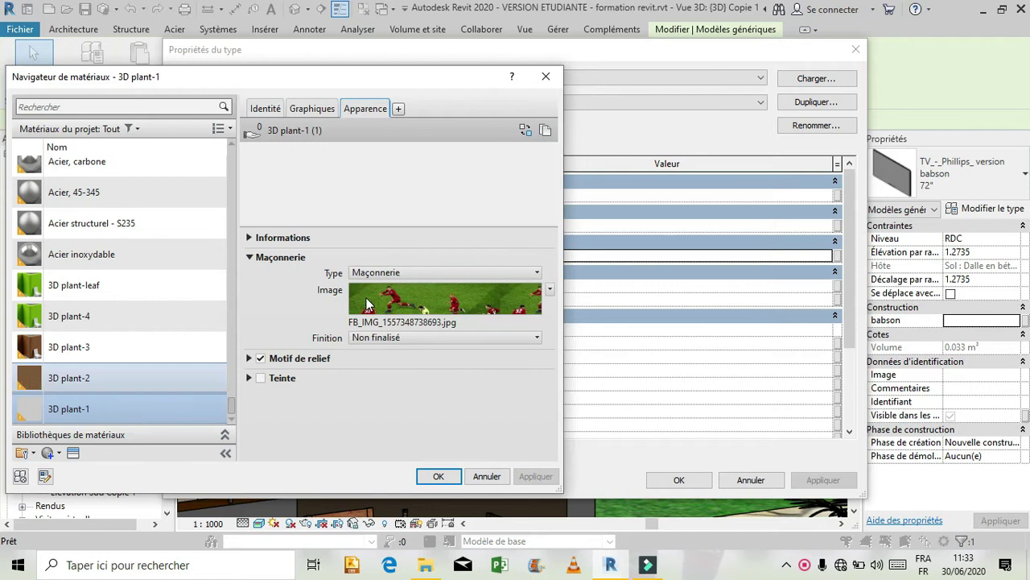
{"action": "mouse_move", "coordinate": [368, 305]}
{"action": "left_click", "coordinate": [387, 300]}
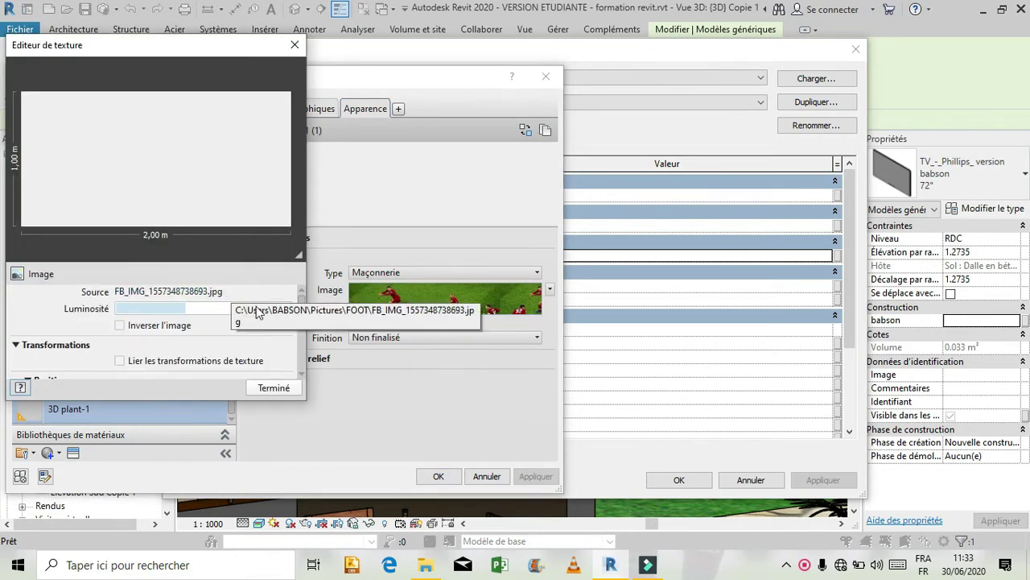
Step: Review the TV image's position, rotation and scale settings, then leave the texture, material and type properties without changes and deselect the TV
{"action": "left_click", "coordinate": [305, 305]}
{"action": "left_click_drag", "start_coordinate": [306, 309], "coordinate": [307, 334]}
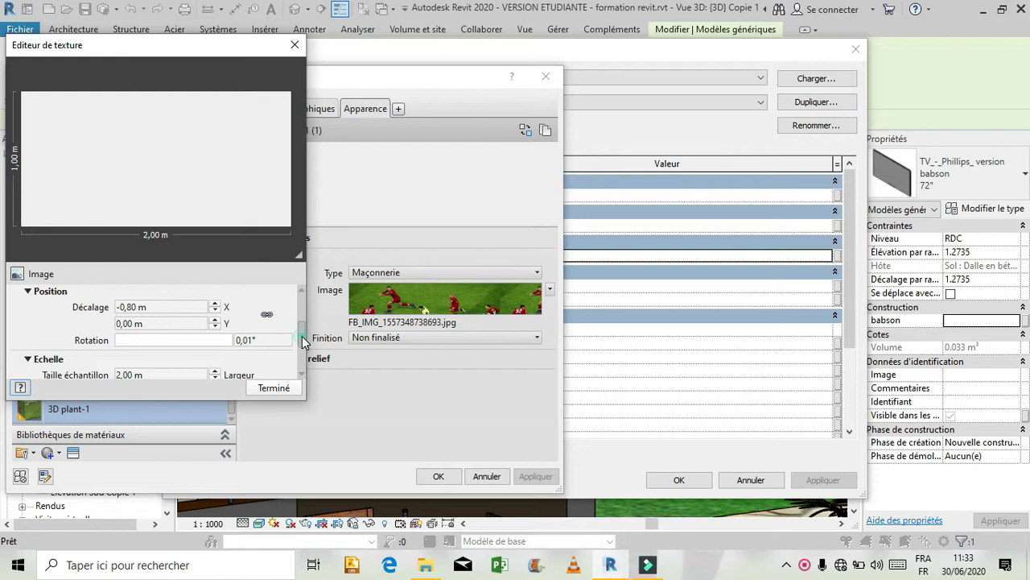
{"action": "scroll", "coordinate": [301, 340], "scroll_direction": "down", "scroll_amount": 3}
{"action": "scroll", "coordinate": [304, 336], "scroll_direction": "up", "scroll_amount": 4}
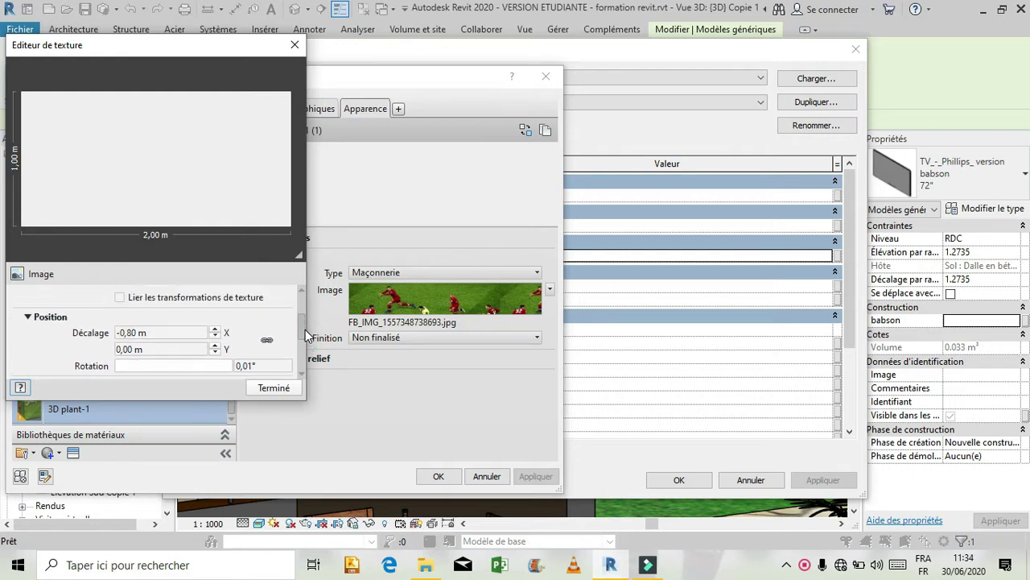
{"action": "scroll", "coordinate": [305, 338], "scroll_direction": "down", "scroll_amount": 1}
{"action": "scroll", "coordinate": [306, 337], "scroll_direction": "down", "scroll_amount": 3}
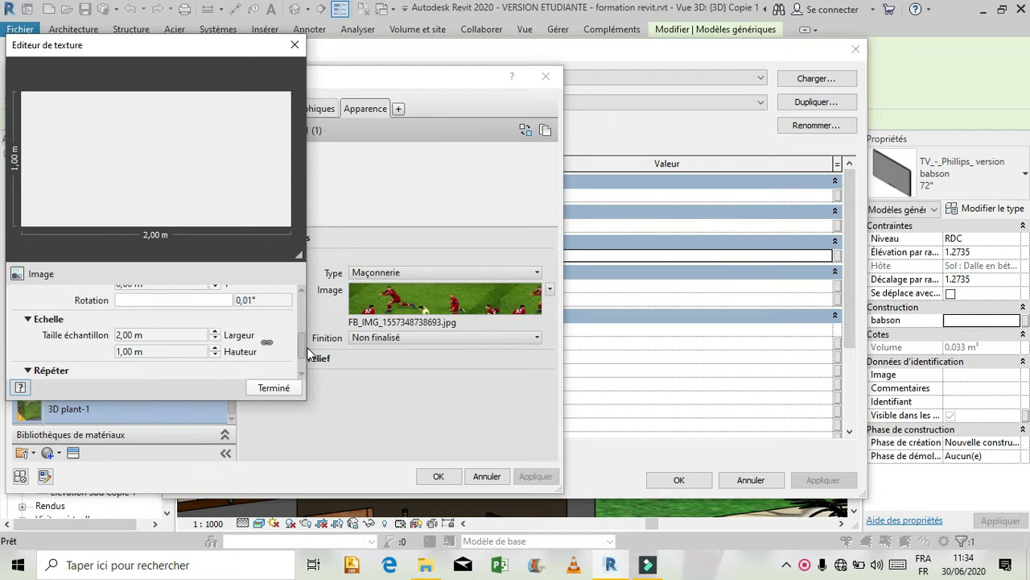
{"action": "scroll", "coordinate": [309, 352], "scroll_direction": "up", "scroll_amount": 1}
{"action": "scroll", "coordinate": [304, 344], "scroll_direction": "up", "scroll_amount": 1}
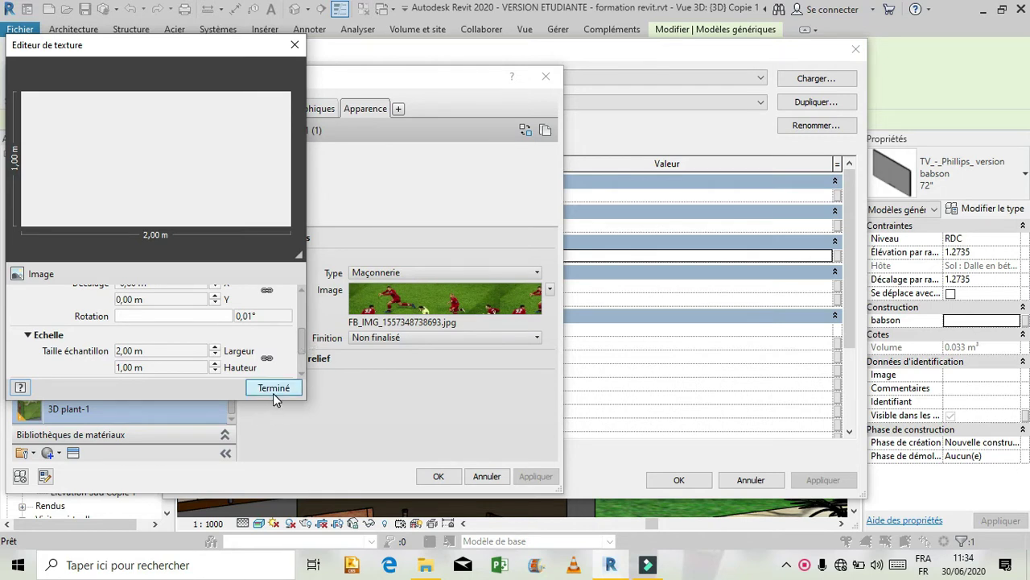
{"action": "left_click", "coordinate": [291, 45]}
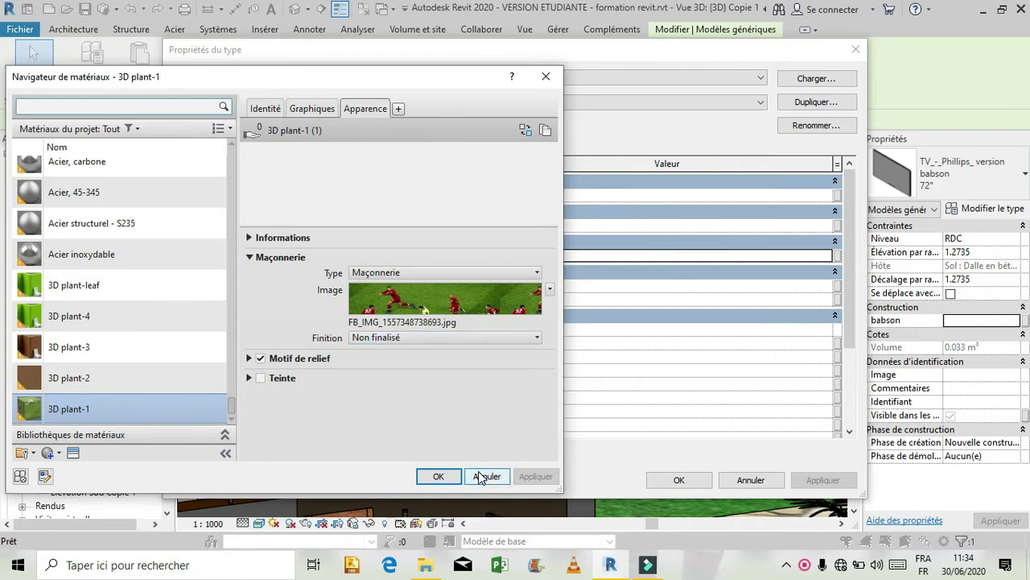
{"action": "left_click", "coordinate": [481, 476]}
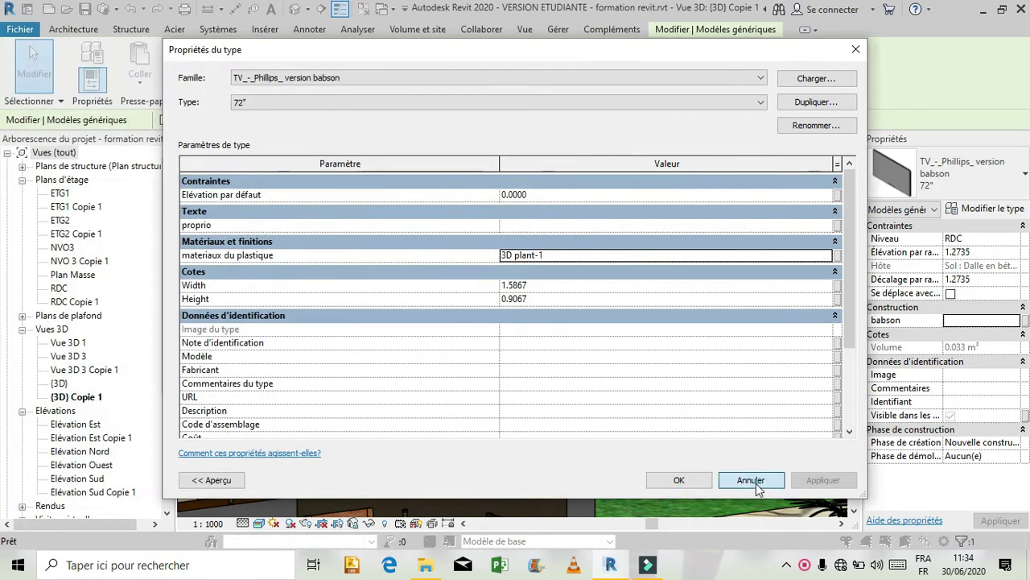
{"action": "left_click", "coordinate": [757, 485]}
{"action": "key", "text": "Escape"}
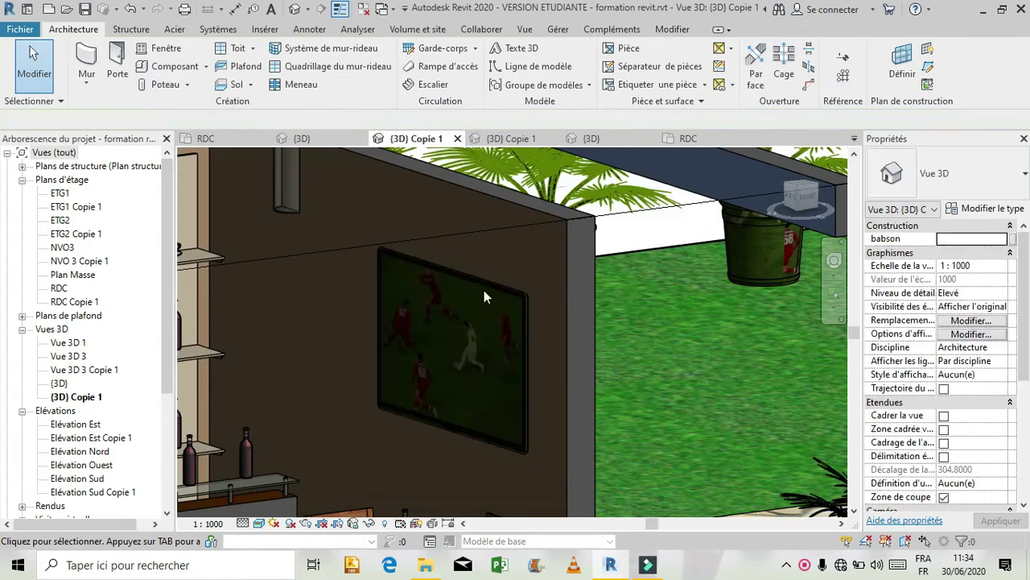
Step: Start placing a component in the {3D} Copie 1 view of Projet1 and begin loading a family from its type properties
{"action": "left_click", "coordinate": [501, 140]}
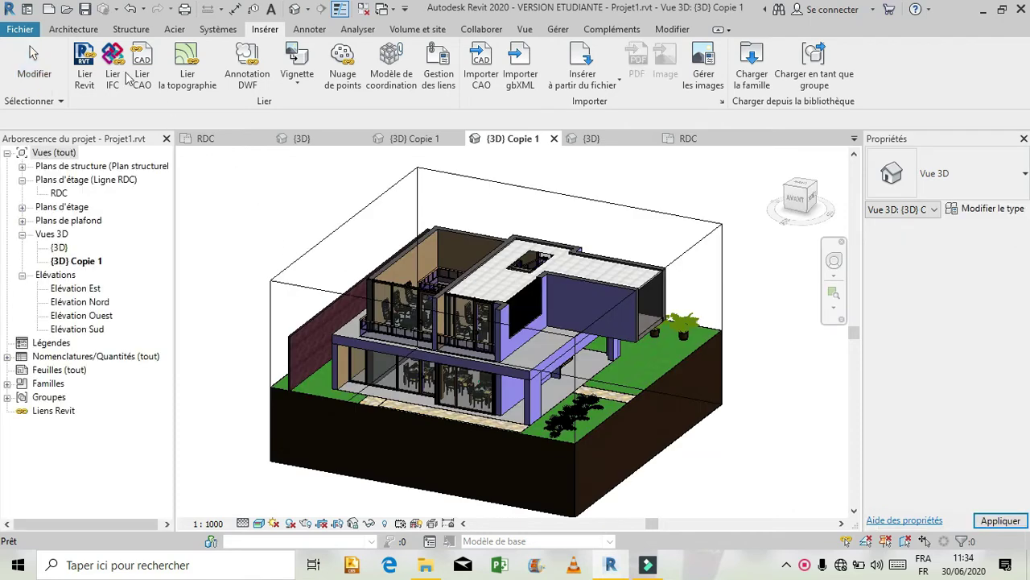
{"action": "left_click", "coordinate": [73, 29]}
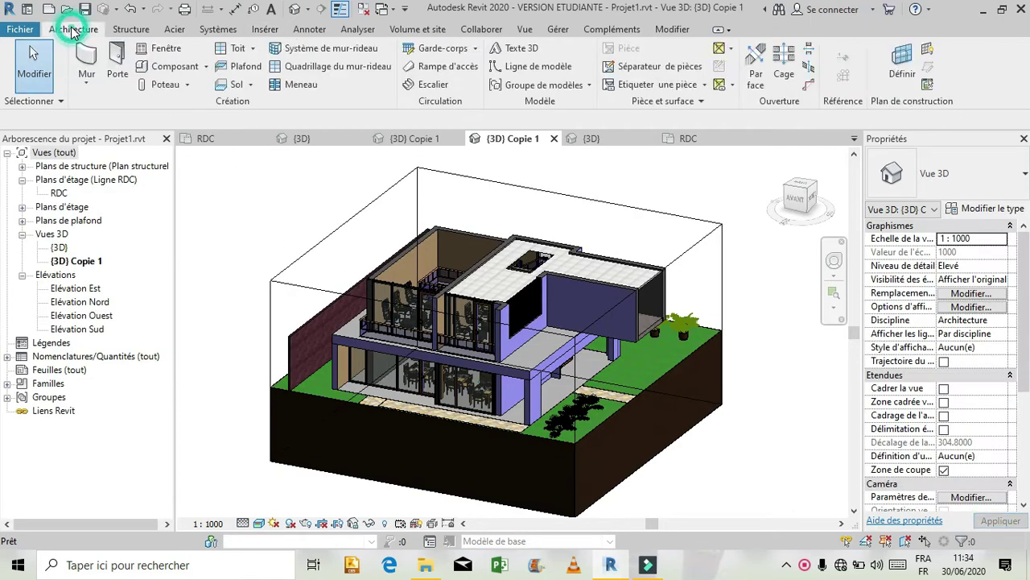
{"action": "left_click", "coordinate": [163, 66]}
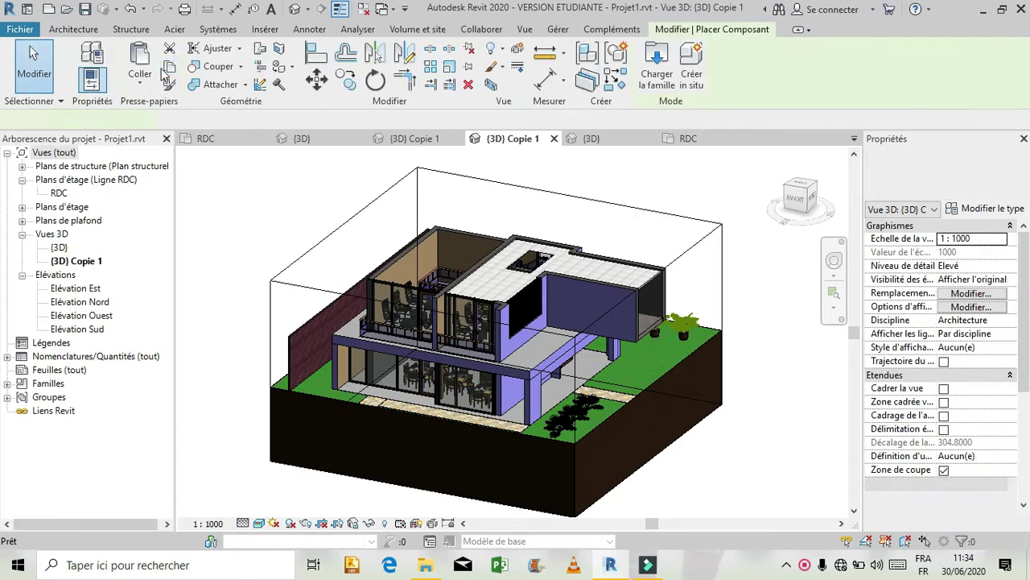
{"action": "left_click", "coordinate": [988, 209]}
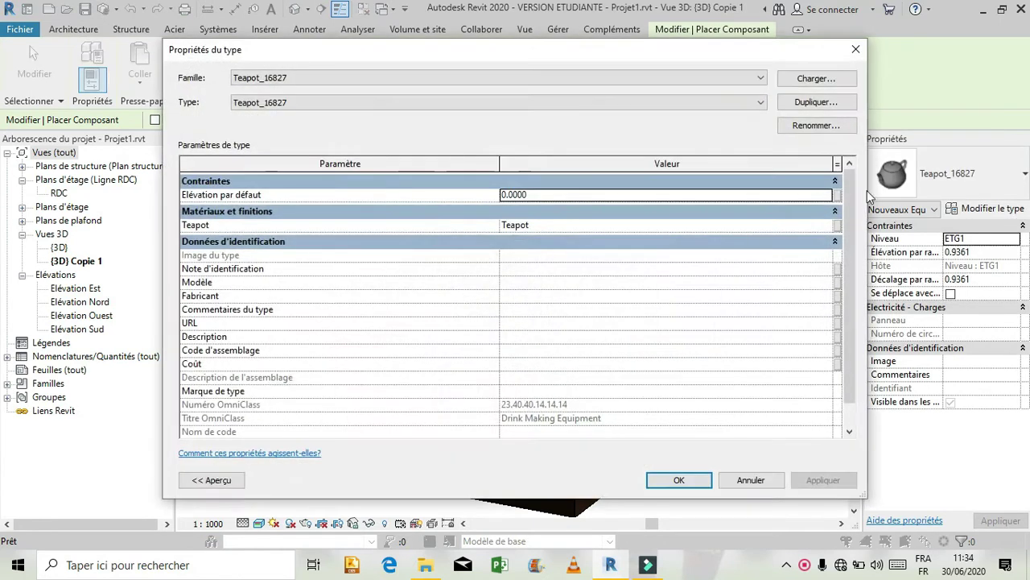
{"action": "left_click", "coordinate": [837, 78]}
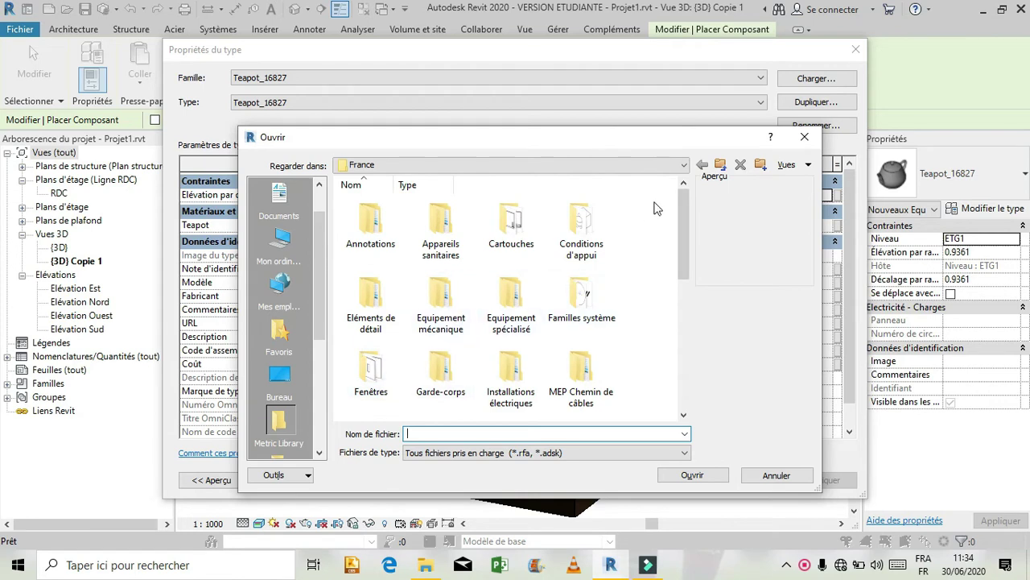
Step: Browse from the favourites through fichier revit and famille revit to the TV family folder
{"action": "left_click_drag", "start_coordinate": [679, 244], "coordinate": [684, 402]}
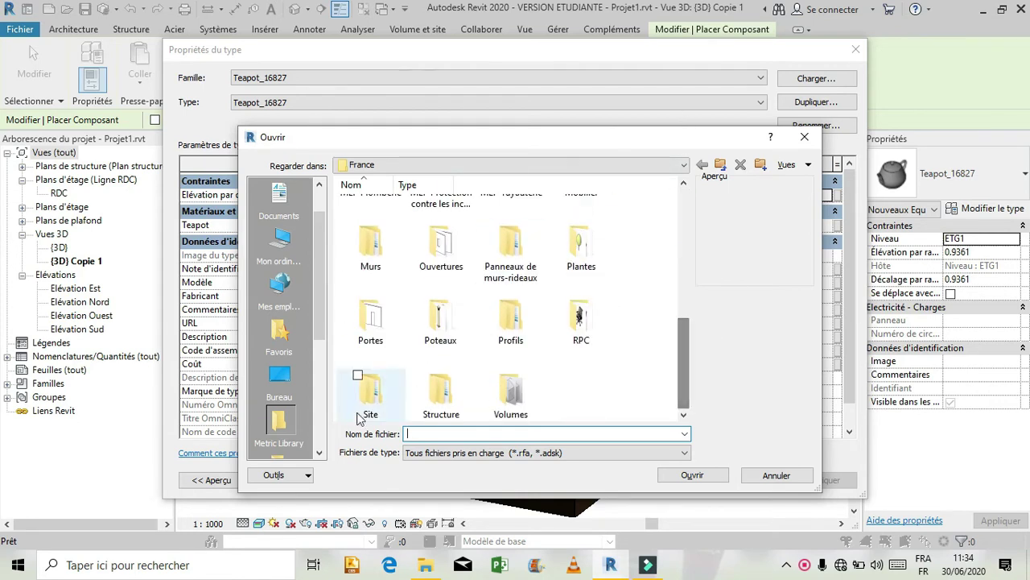
{"action": "left_click", "coordinate": [278, 342]}
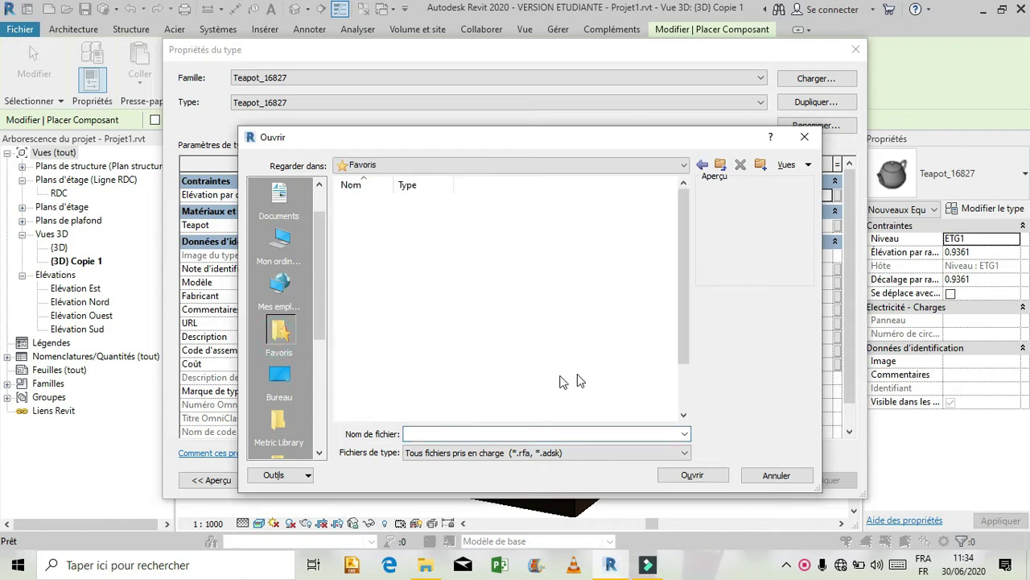
{"action": "double_click", "coordinate": [595, 297]}
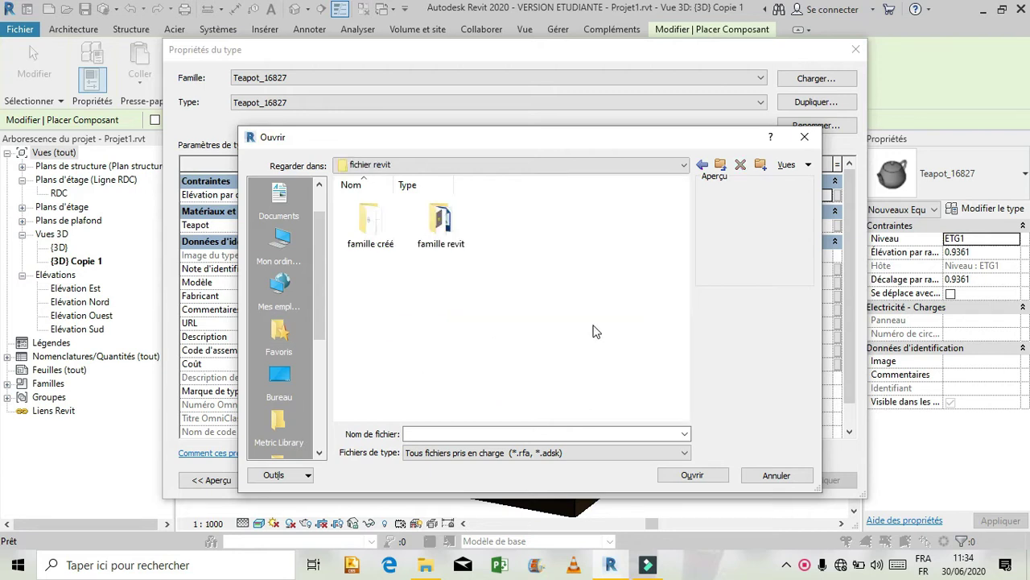
{"action": "double_click", "coordinate": [443, 226]}
{"action": "scroll", "coordinate": [499, 362], "scroll_direction": "down", "scroll_amount": 3}
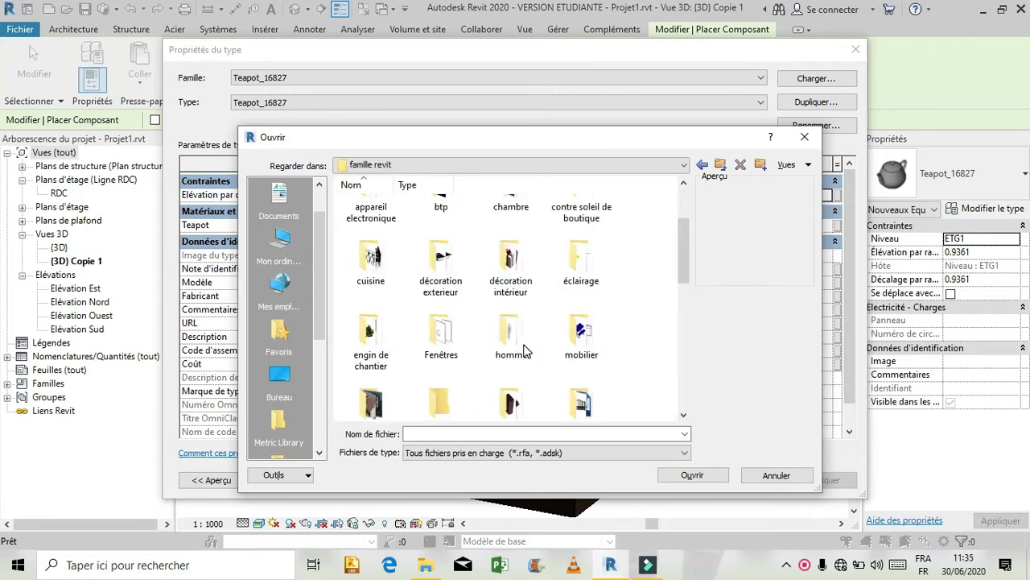
{"action": "double_click", "coordinate": [576, 366]}
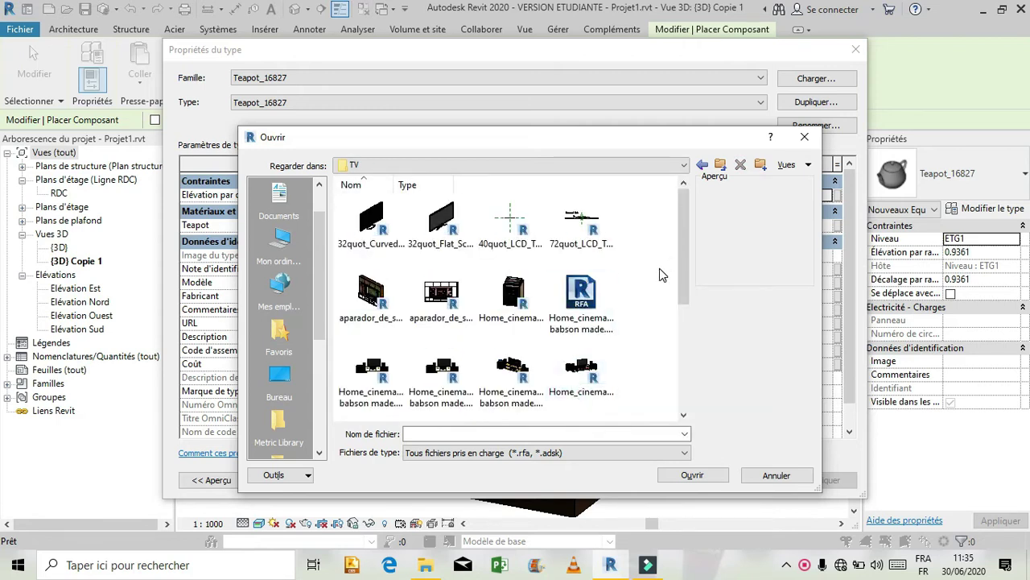
Step: Load the family "TV_-_Phillips_ version babson.rfa" and accept its 32" type for placement
{"action": "left_click_drag", "start_coordinate": [683, 279], "coordinate": [668, 393]}
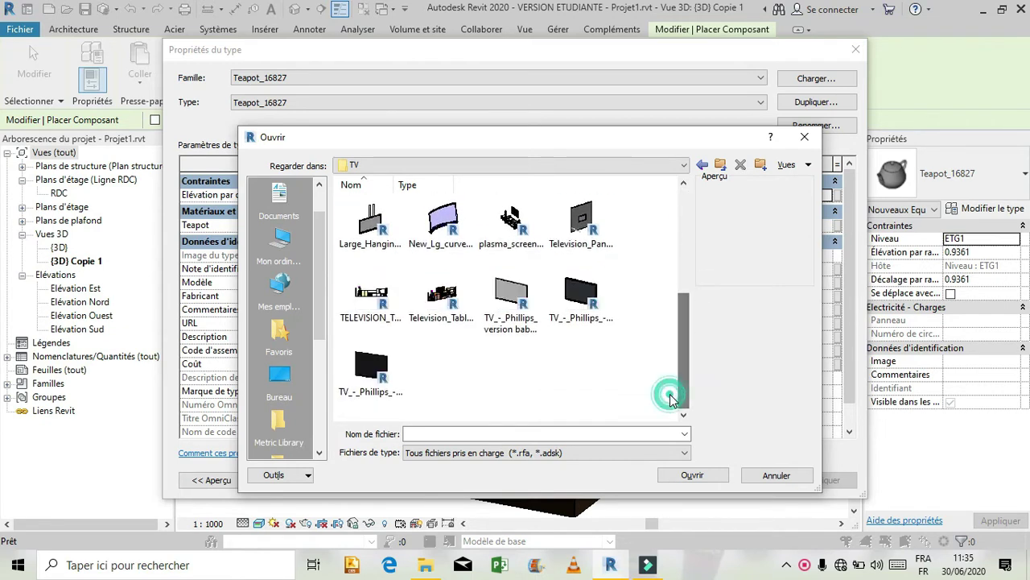
{"action": "left_click", "coordinate": [487, 322]}
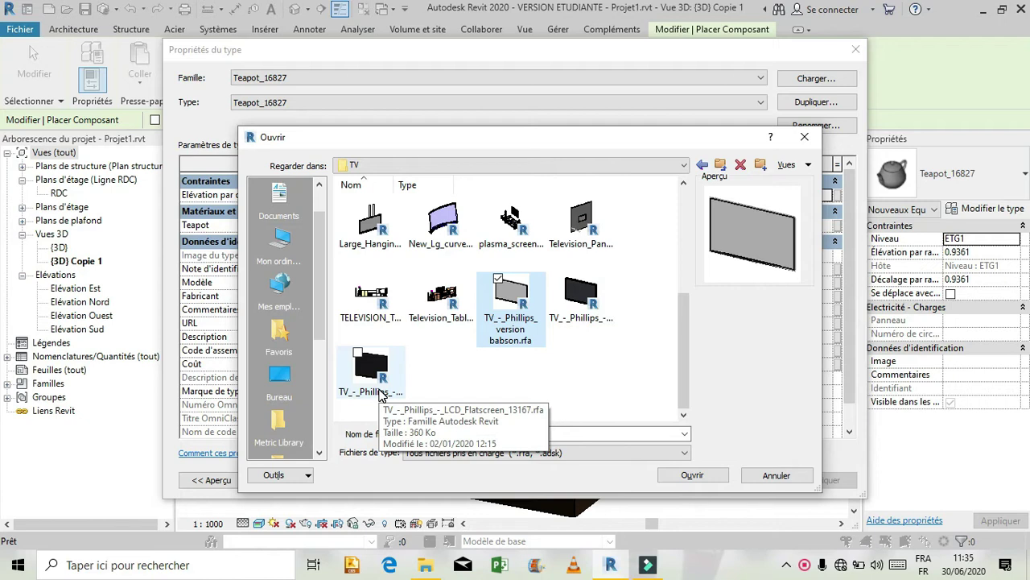
{"action": "left_click", "coordinate": [692, 476]}
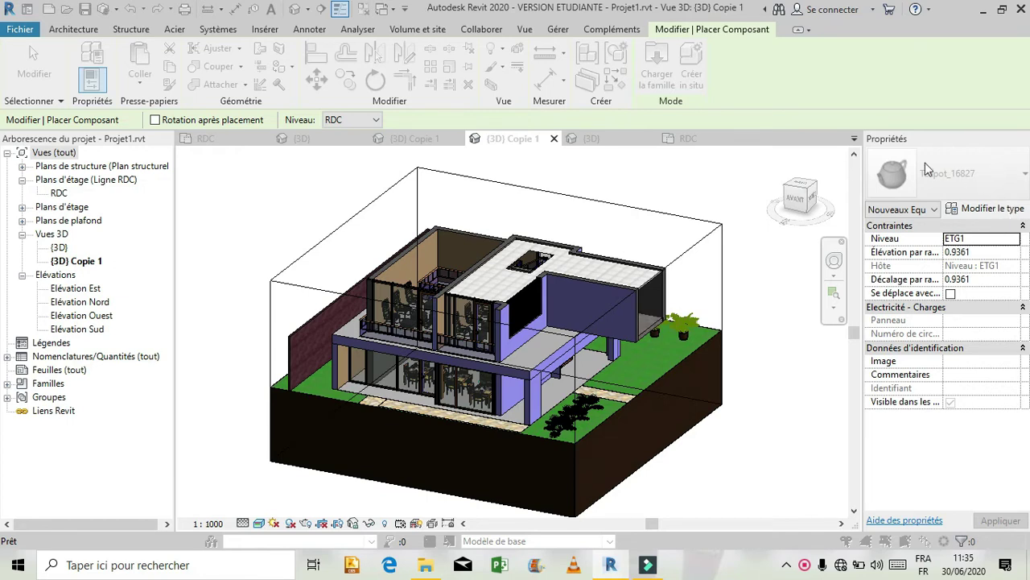
{"action": "left_click", "coordinate": [997, 210]}
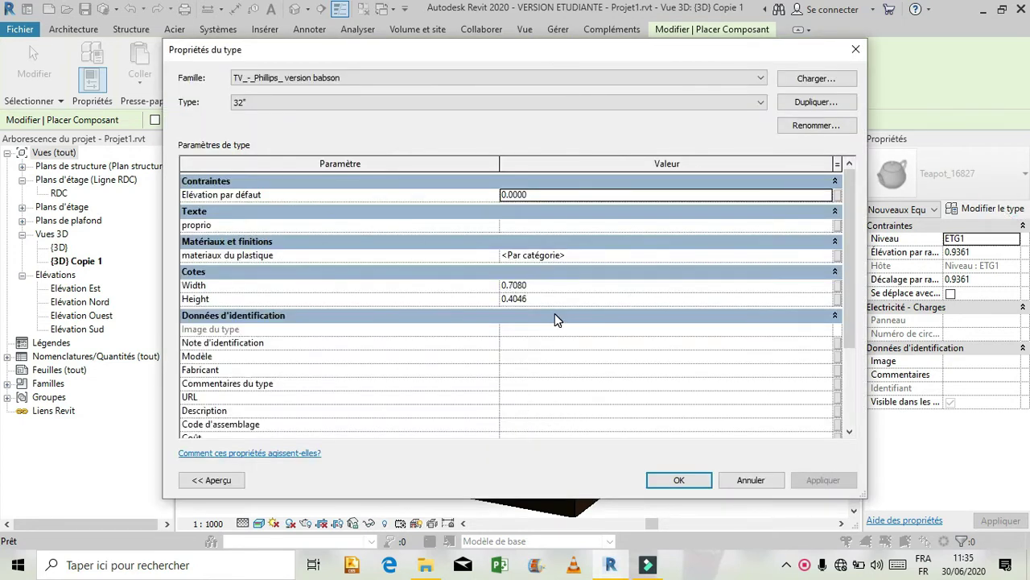
{"action": "left_click", "coordinate": [681, 480]}
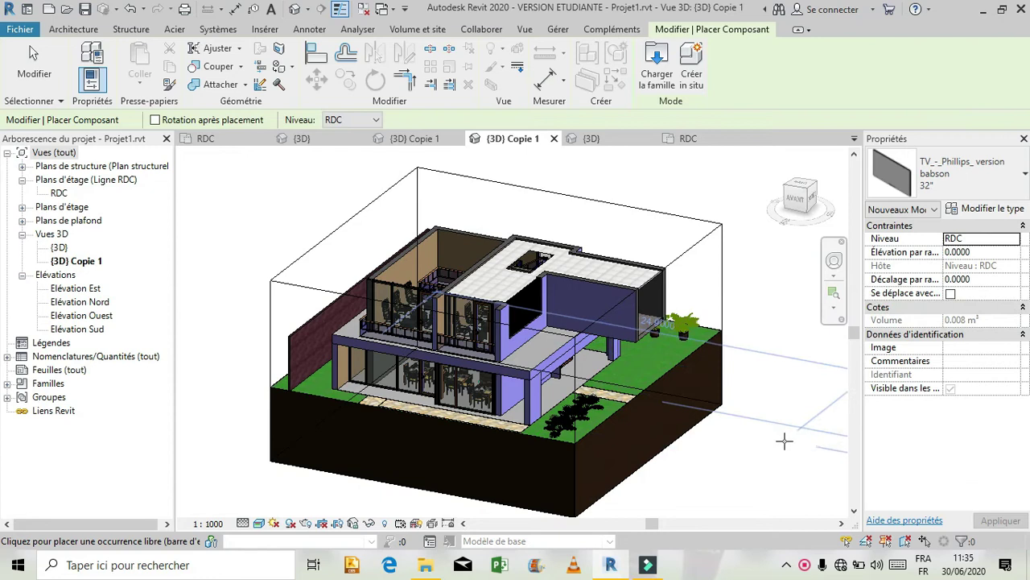
Step: Leave component placement and pull the section box's side face inward past the outer side wall to cut open the house interior
{"action": "key", "text": "Escape"}
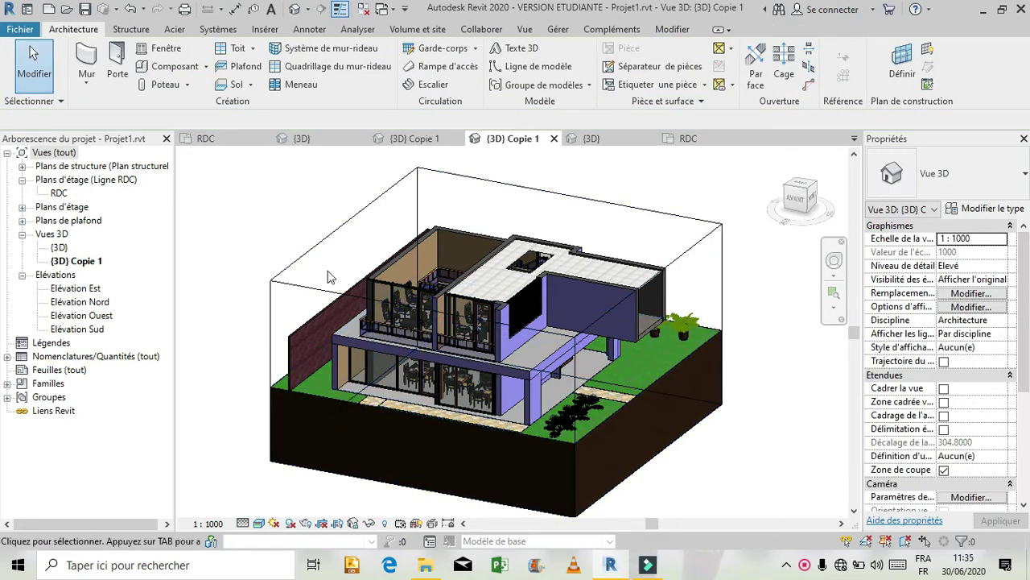
{"action": "left_click", "coordinate": [315, 248]}
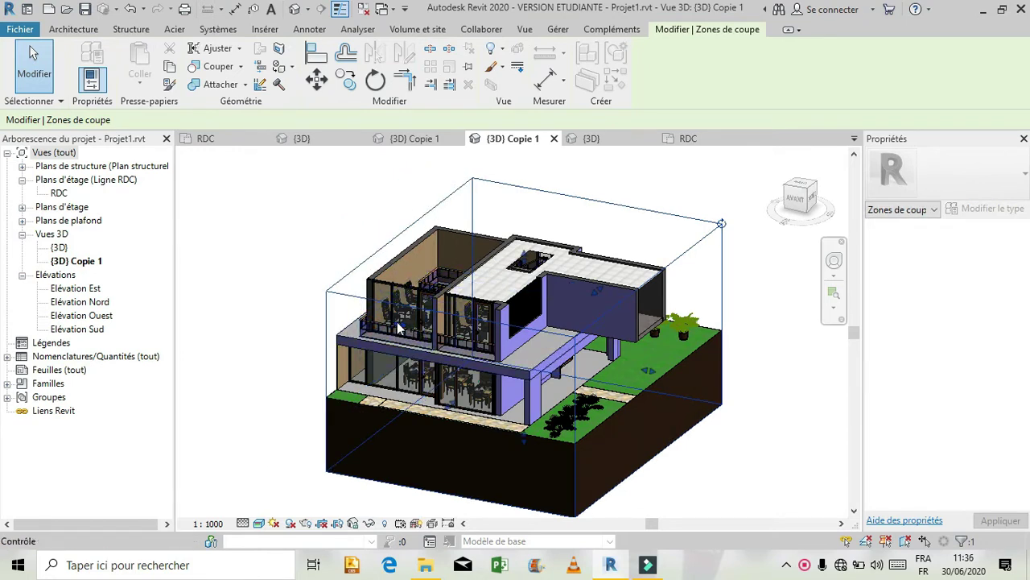
{"action": "left_click_drag", "start_coordinate": [400, 326], "coordinate": [435, 351]}
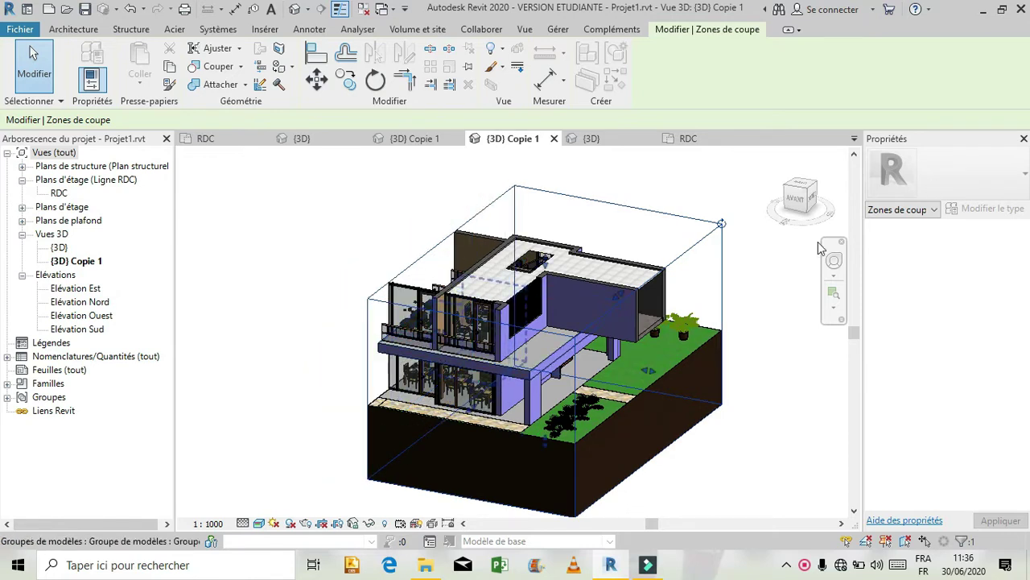
Step: Try to place the 32" TV on the ground-floor dining room wall in the 3D view oriented to Gauche
{"action": "left_click", "coordinate": [833, 259]}
{"action": "left_click_drag", "start_coordinate": [551, 324], "coordinate": [773, 272]}
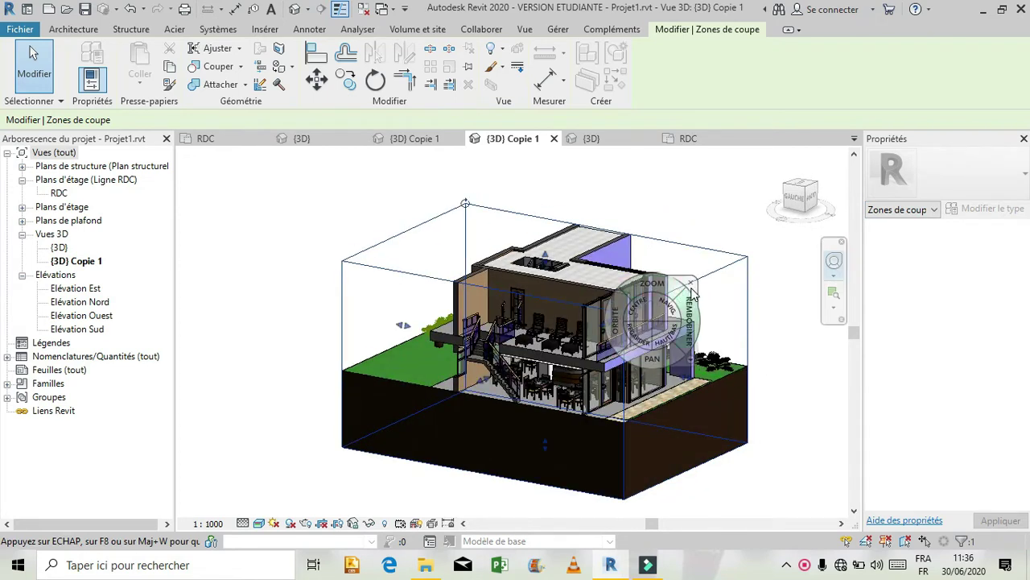
{"action": "left_click", "coordinate": [691, 283]}
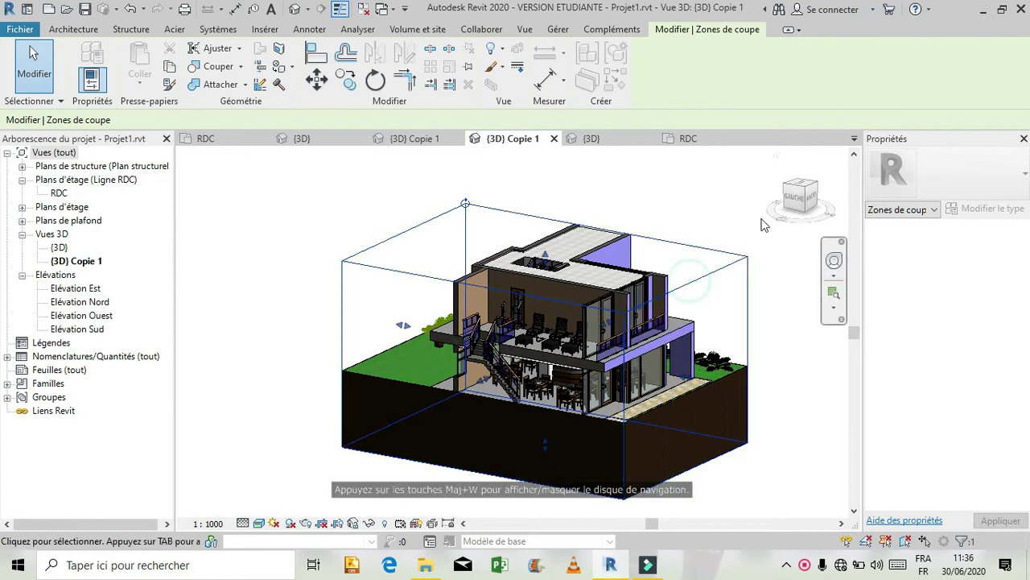
{"action": "left_click_drag", "start_coordinate": [798, 191], "coordinate": [803, 200]}
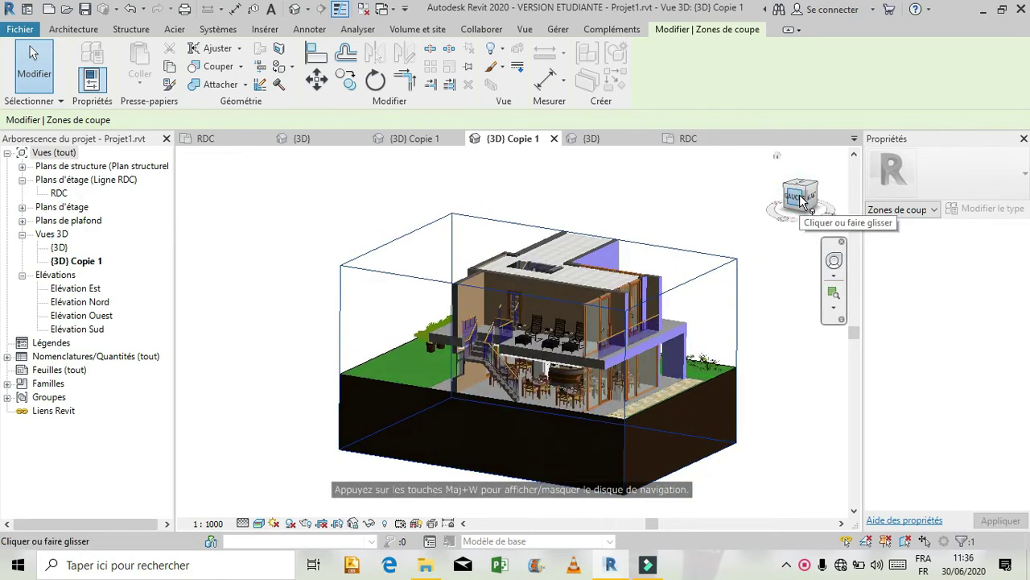
{"action": "left_click", "coordinate": [801, 197]}
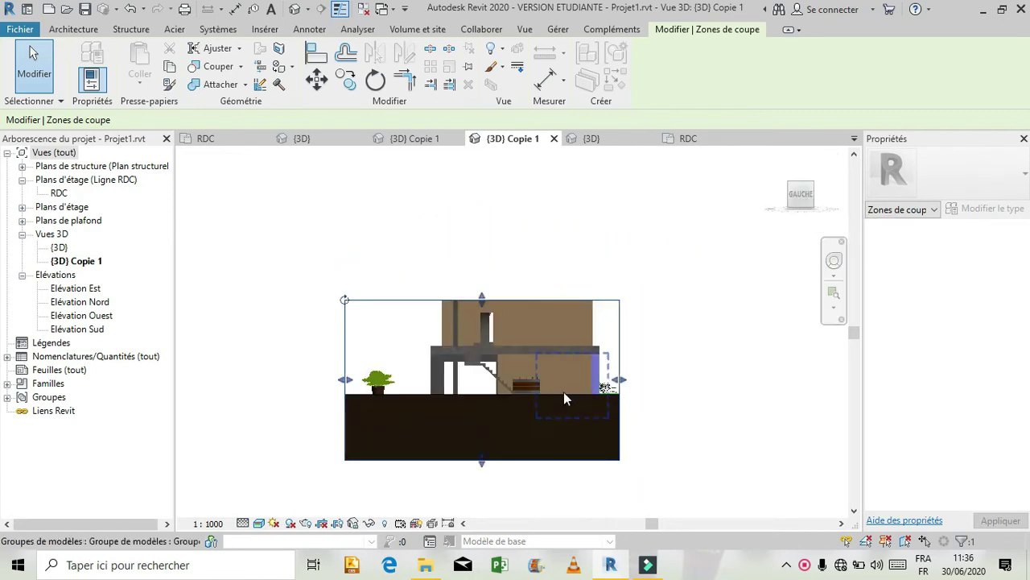
{"action": "scroll", "coordinate": [558, 366], "scroll_direction": "up", "scroll_amount": 5}
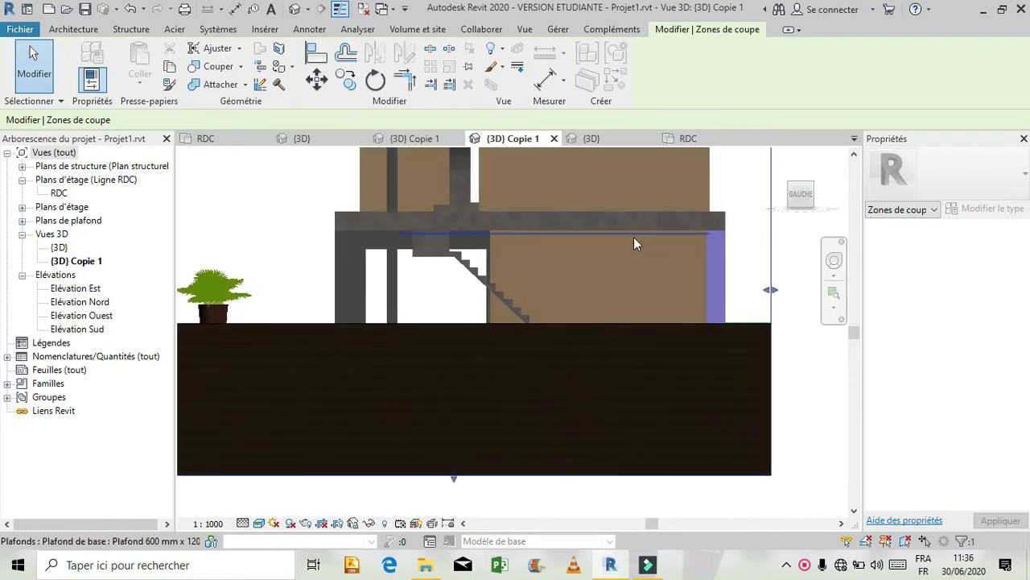
{"action": "scroll", "coordinate": [669, 214], "scroll_direction": "up", "scroll_amount": 4}
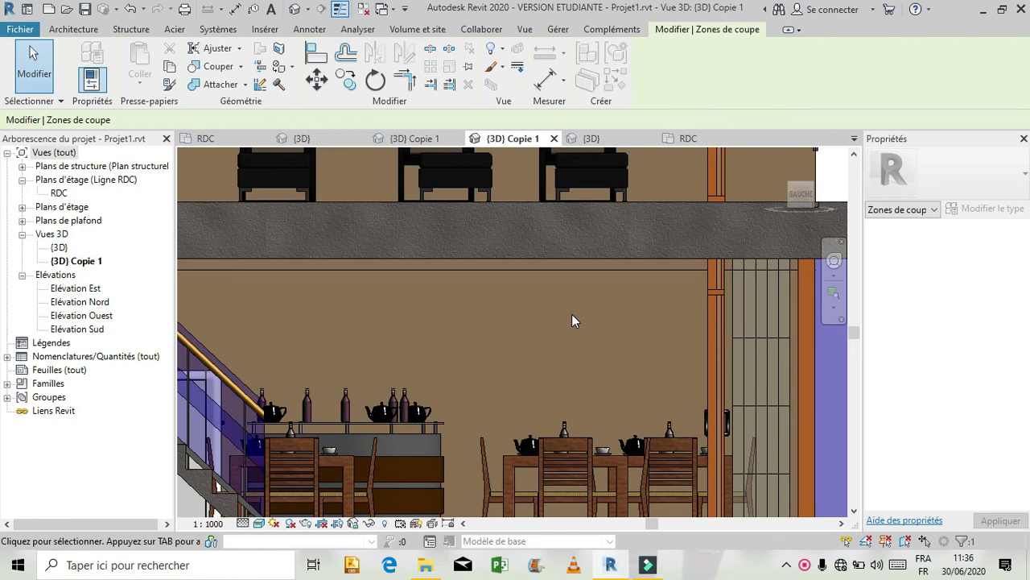
{"action": "scroll", "coordinate": [572, 314], "scroll_direction": "up", "scroll_amount": 1}
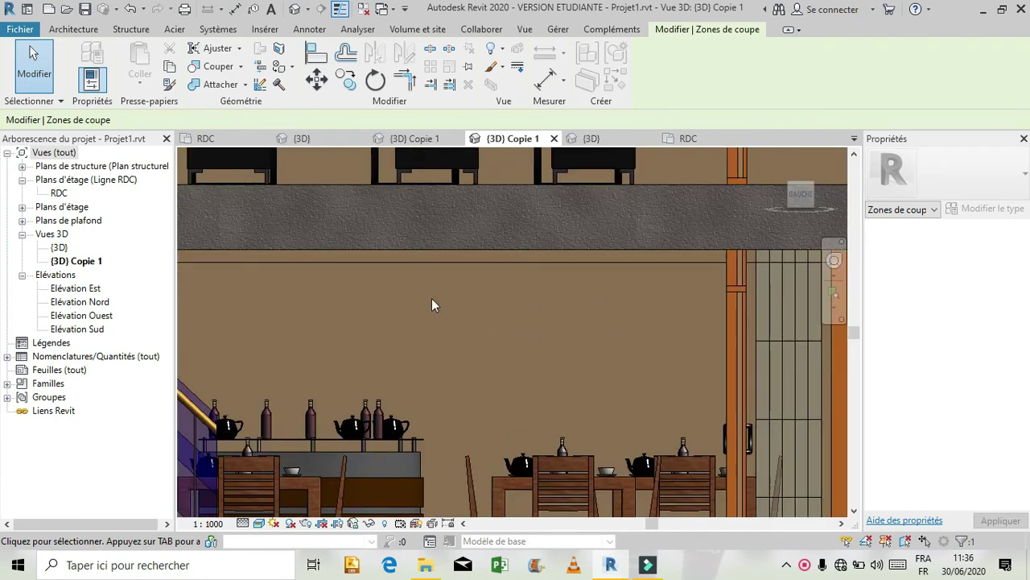
{"action": "left_click", "coordinate": [53, 30]}
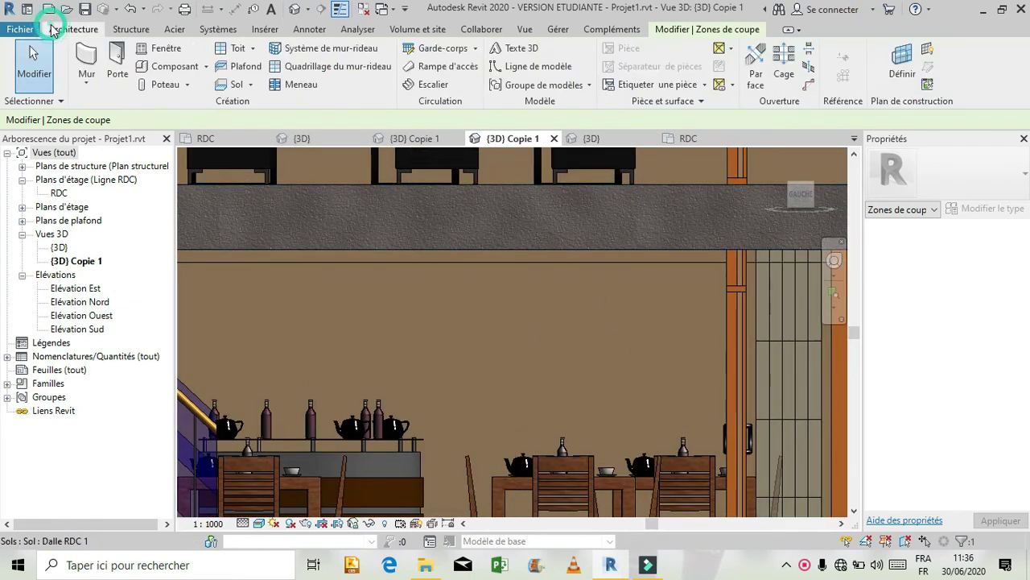
{"action": "left_click", "coordinate": [177, 68]}
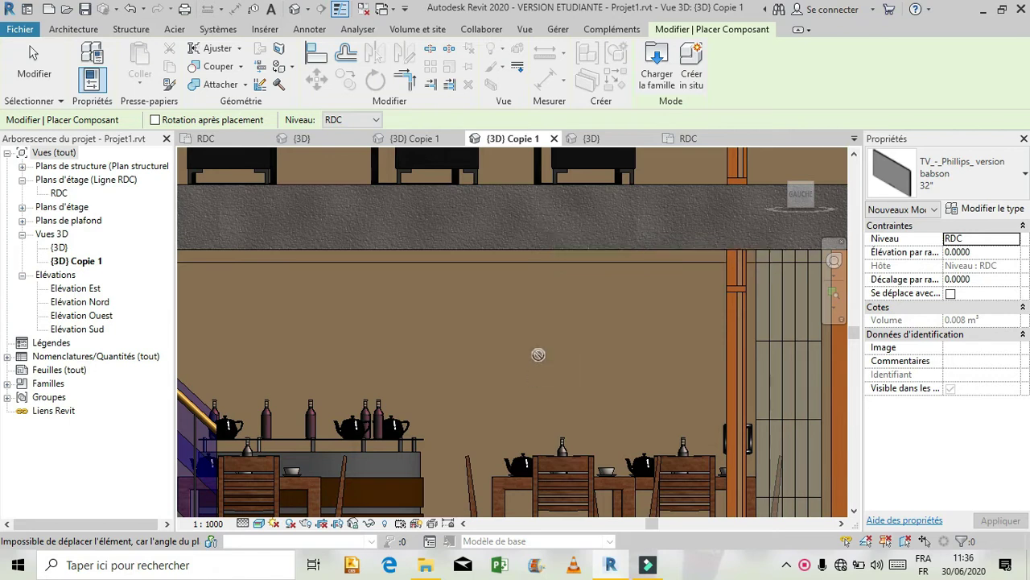
{"action": "scroll", "coordinate": [541, 347], "scroll_direction": "down", "scroll_amount": 2}
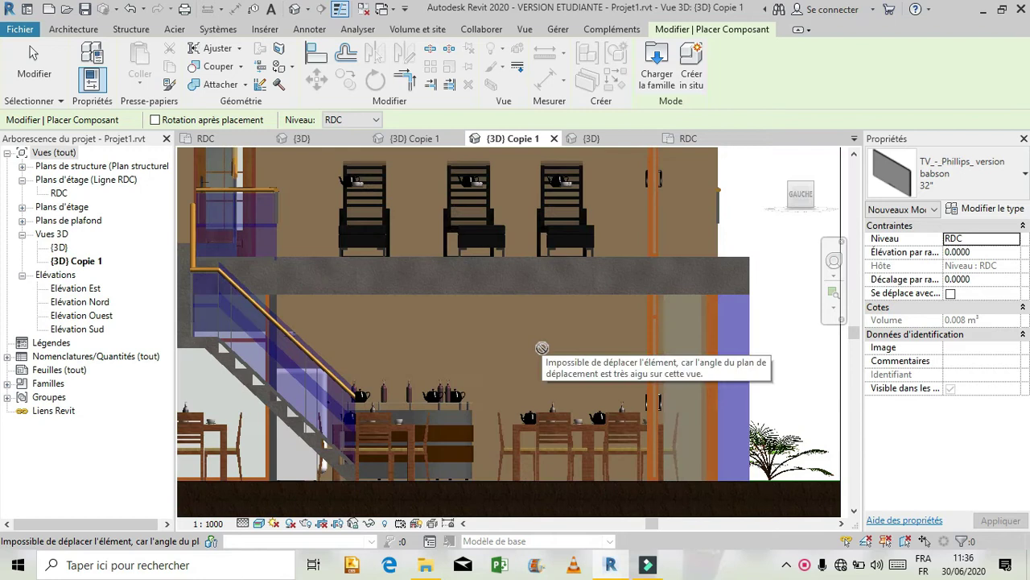
Step: Try to position the TV on the ground floor from an angled 3D view, then leave component placement
{"action": "left_click", "coordinate": [836, 263]}
{"action": "mouse_move", "coordinate": [591, 304]}
{"action": "left_mouse_down"}
{"action": "mouse_move", "coordinate": [519, 366]}
{"action": "mouse_move", "coordinate": [549, 356]}
{"action": "mouse_move", "coordinate": [539, 344]}
{"action": "mouse_move", "coordinate": [576, 338]}
{"action": "mouse_move", "coordinate": [612, 312]}
{"action": "mouse_move", "coordinate": [609, 301]}
{"action": "left_mouse_up"}
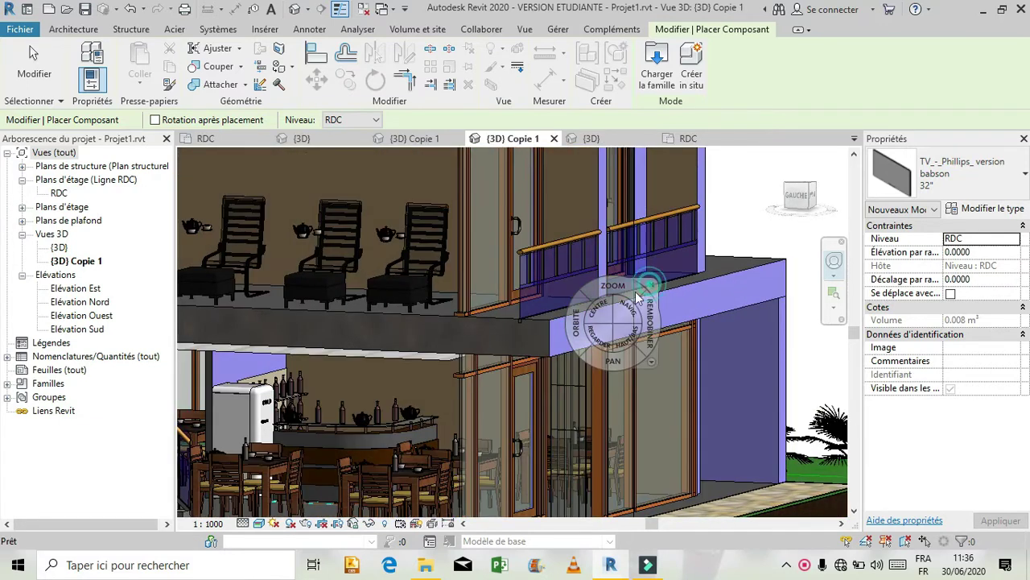
{"action": "key", "text": "Escape"}
{"action": "scroll", "coordinate": [552, 346], "scroll_direction": "up", "scroll_amount": 3}
{"action": "scroll", "coordinate": [551, 346], "scroll_direction": "down", "scroll_amount": 5}
{"action": "scroll", "coordinate": [552, 346], "scroll_direction": "up", "scroll_amount": 1}
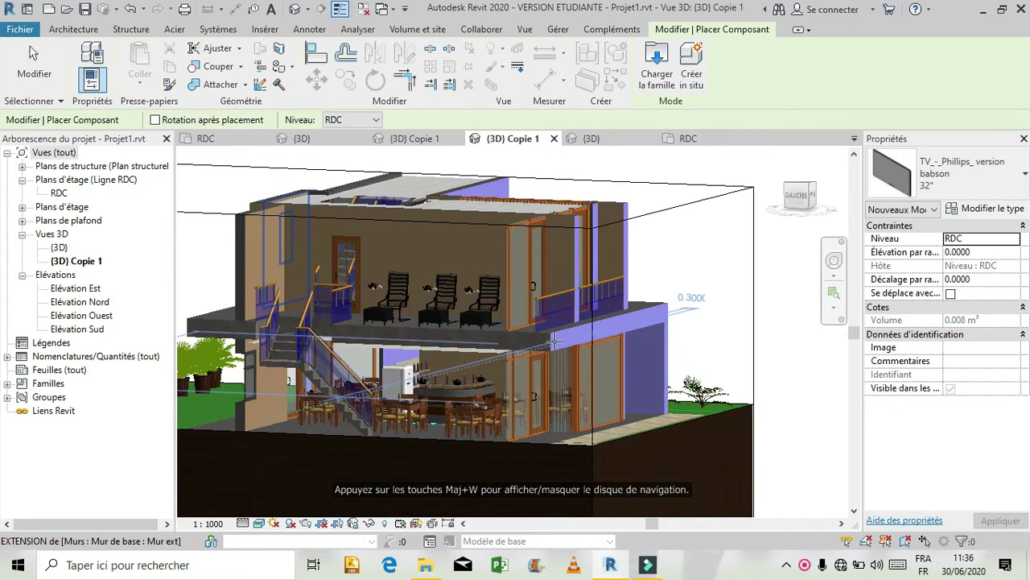
{"action": "key", "text": "Escape"}
{"action": "key", "text": "Escape"}
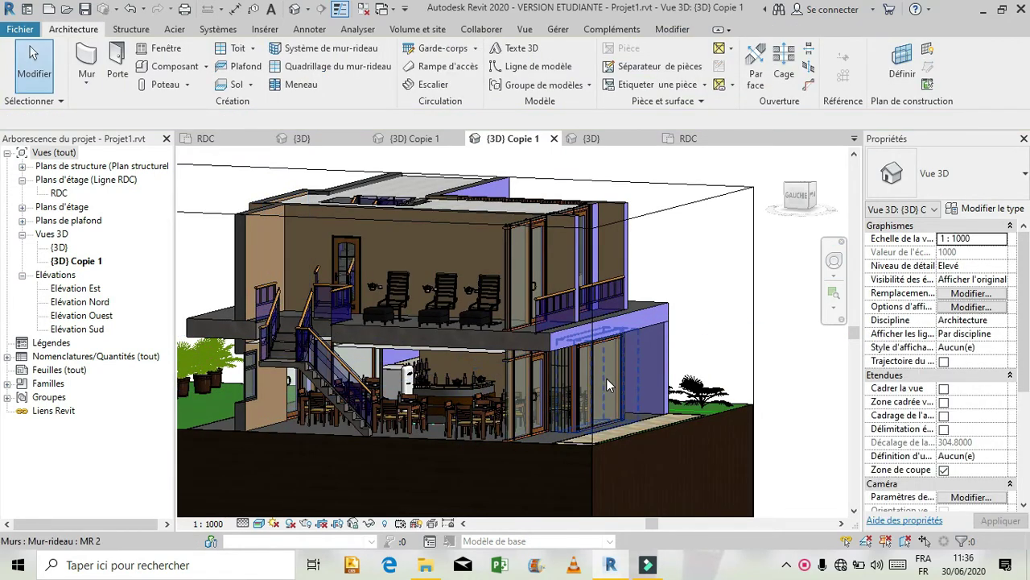
Step: Pull the section box's front face inward past the ground-floor glazing to expose the dining area's wall behind the tables
{"action": "left_click", "coordinate": [706, 200]}
{"action": "scroll", "coordinate": [685, 290], "scroll_direction": "down", "scroll_amount": 5}
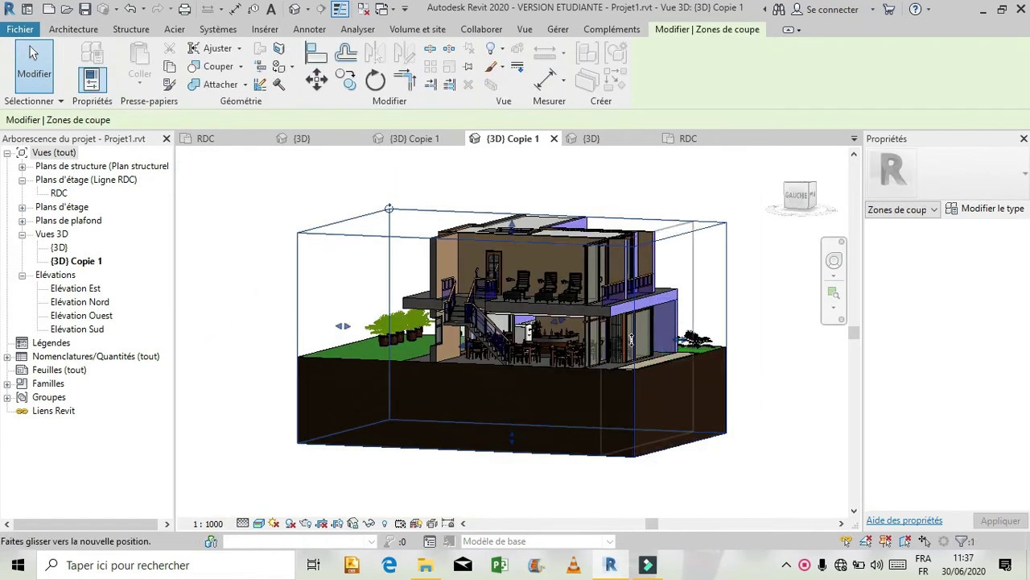
{"action": "left_click", "coordinate": [626, 338]}
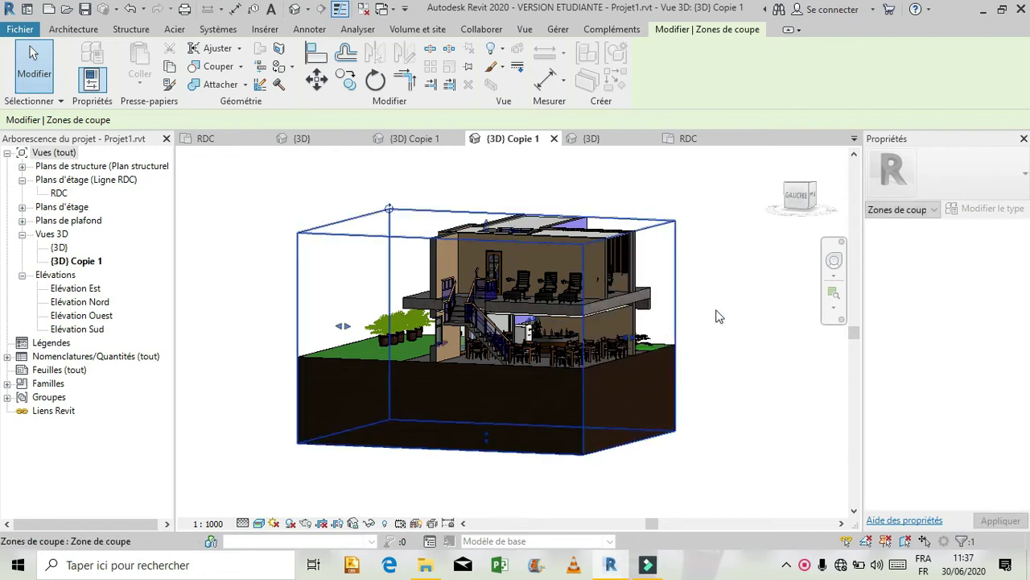
{"action": "left_click", "coordinate": [717, 310]}
{"action": "scroll", "coordinate": [621, 330], "scroll_direction": "up", "scroll_amount": 3}
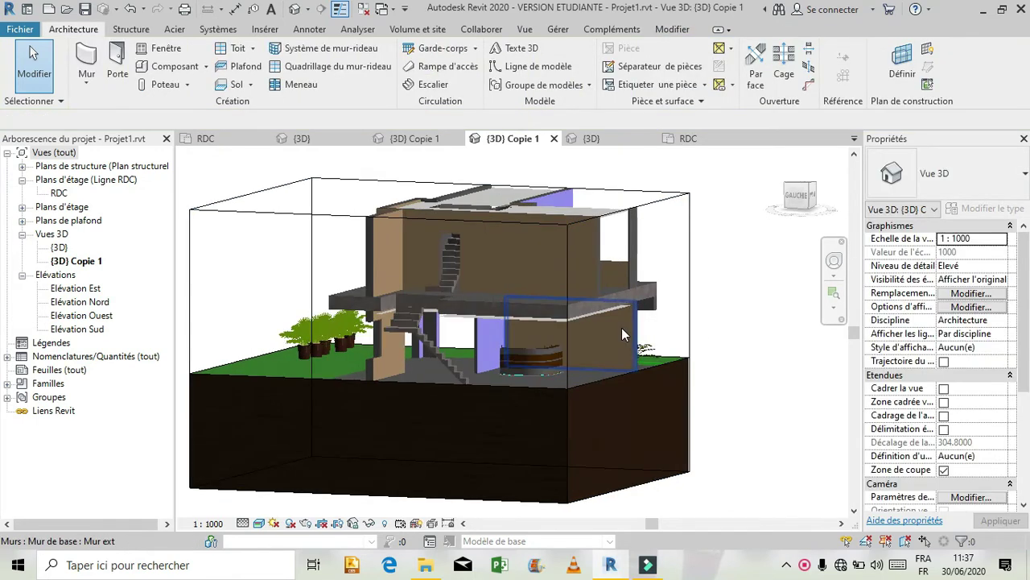
{"action": "scroll", "coordinate": [619, 346], "scroll_direction": "up", "scroll_amount": 4}
{"action": "scroll", "coordinate": [615, 352], "scroll_direction": "up", "scroll_amount": 2}
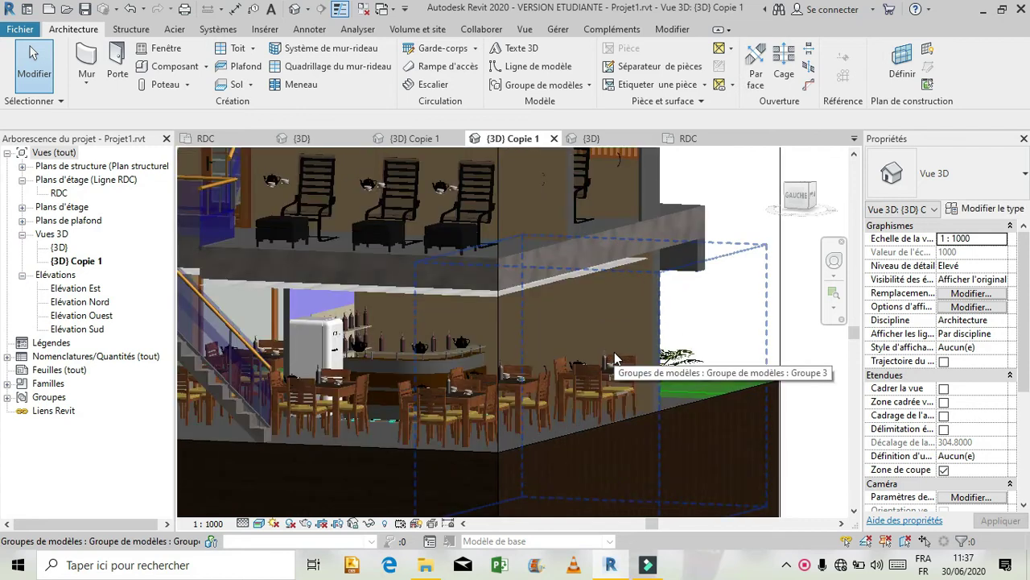
{"action": "left_click", "coordinate": [834, 268]}
{"action": "left_click_drag", "start_coordinate": [713, 297], "coordinate": [687, 293]}
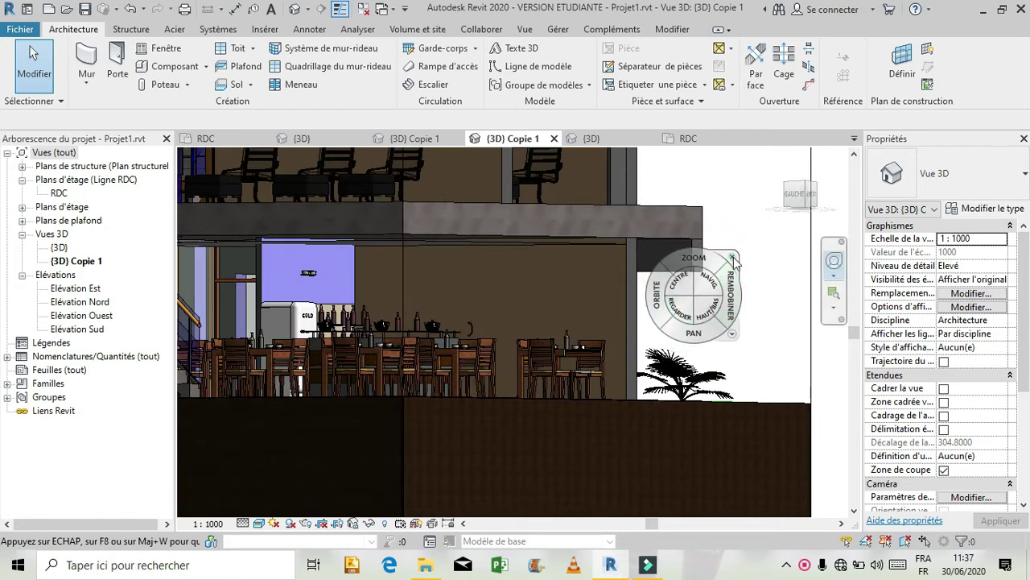
{"action": "left_click", "coordinate": [732, 258]}
Step: Place the 32" TV in the RDC floor plan beyond the curved bar, its centre about 0.40 m from the side wall
{"action": "left_click", "coordinate": [177, 66]}
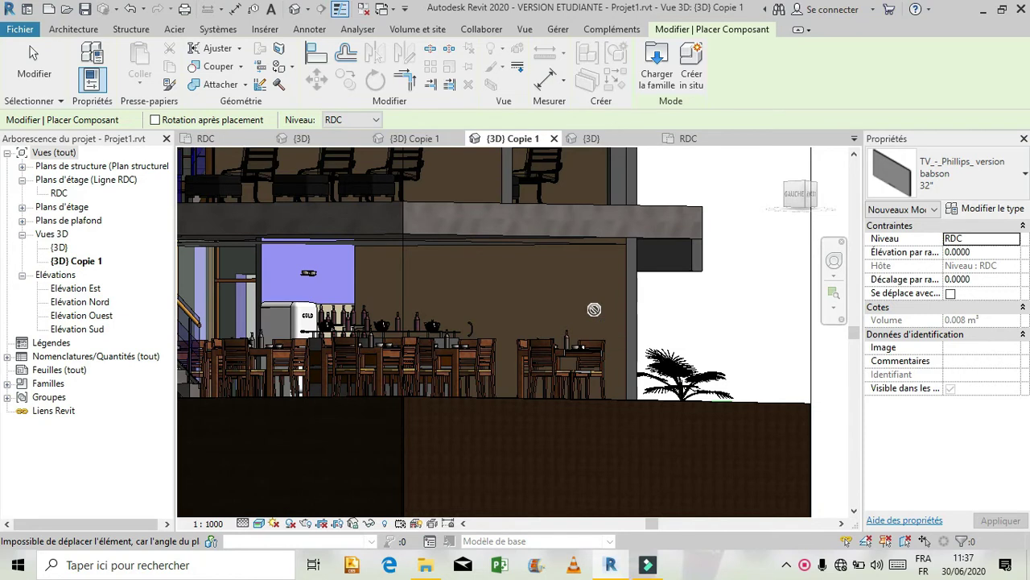
{"action": "left_click", "coordinate": [682, 140]}
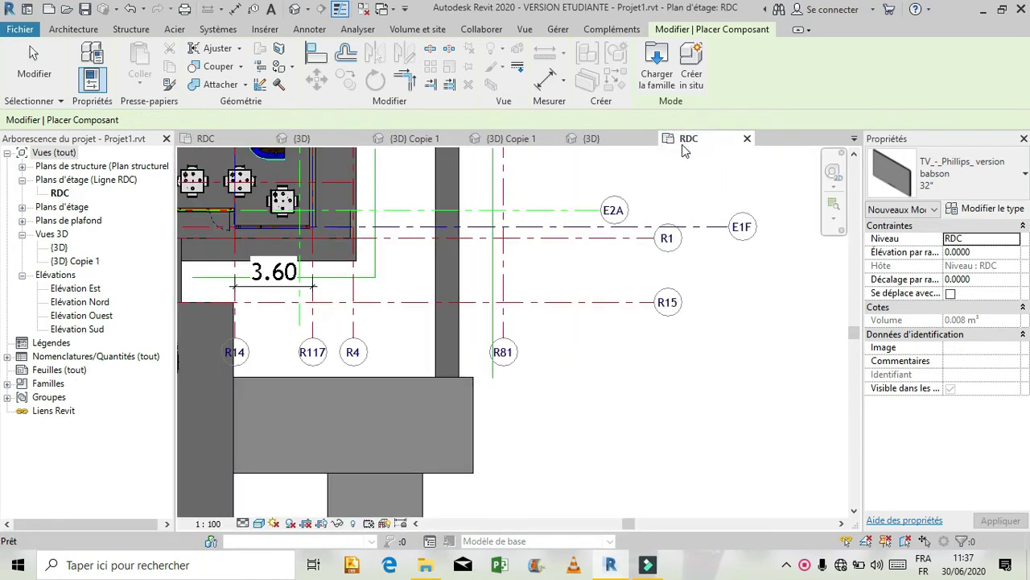
{"action": "scroll", "coordinate": [761, 354], "scroll_direction": "down", "scroll_amount": 3}
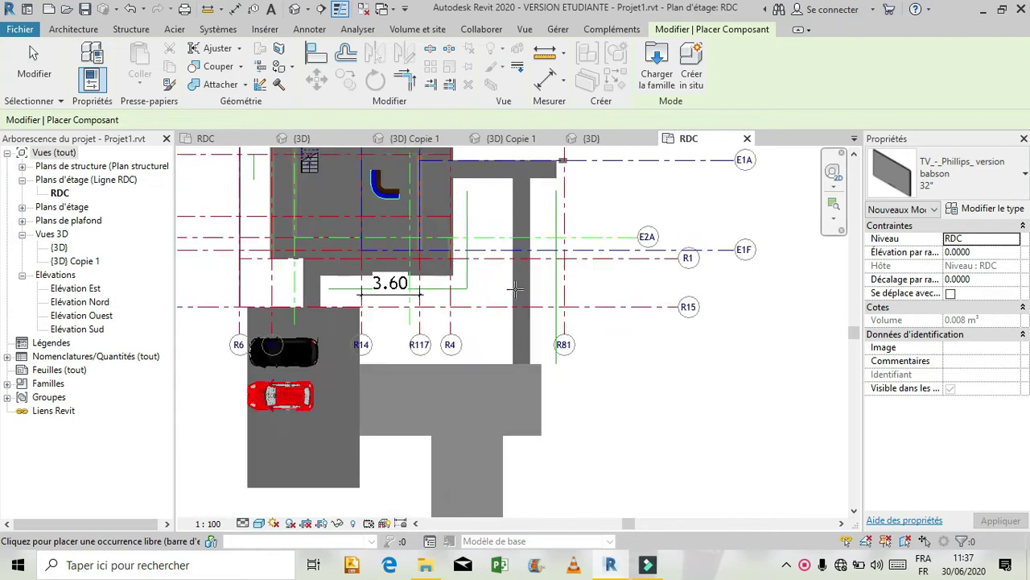
{"action": "scroll", "coordinate": [515, 288], "scroll_direction": "down", "scroll_amount": 2}
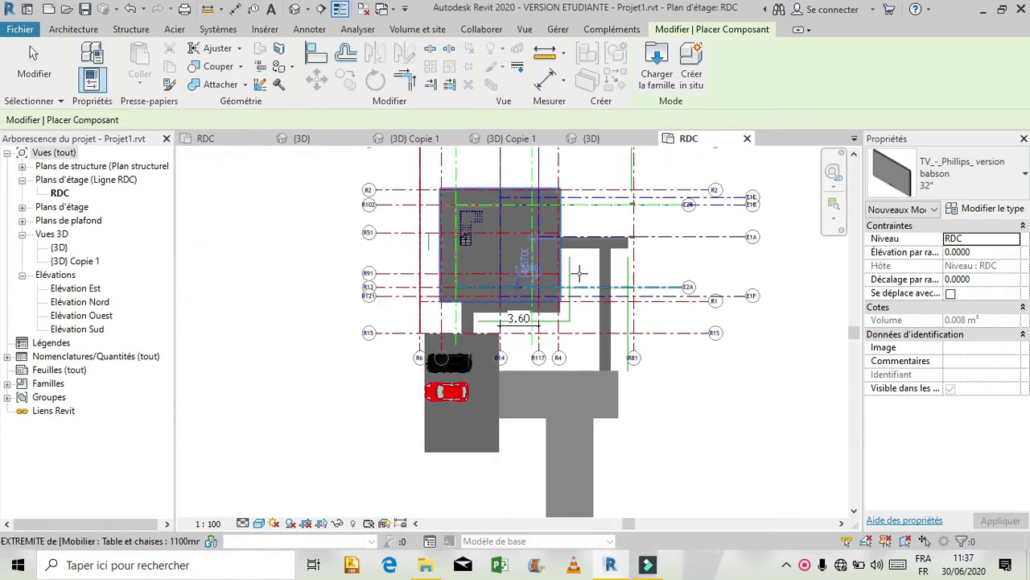
{"action": "scroll", "coordinate": [580, 273], "scroll_direction": "up", "scroll_amount": 5}
{"action": "scroll", "coordinate": [555, 298], "scroll_direction": "up", "scroll_amount": 1}
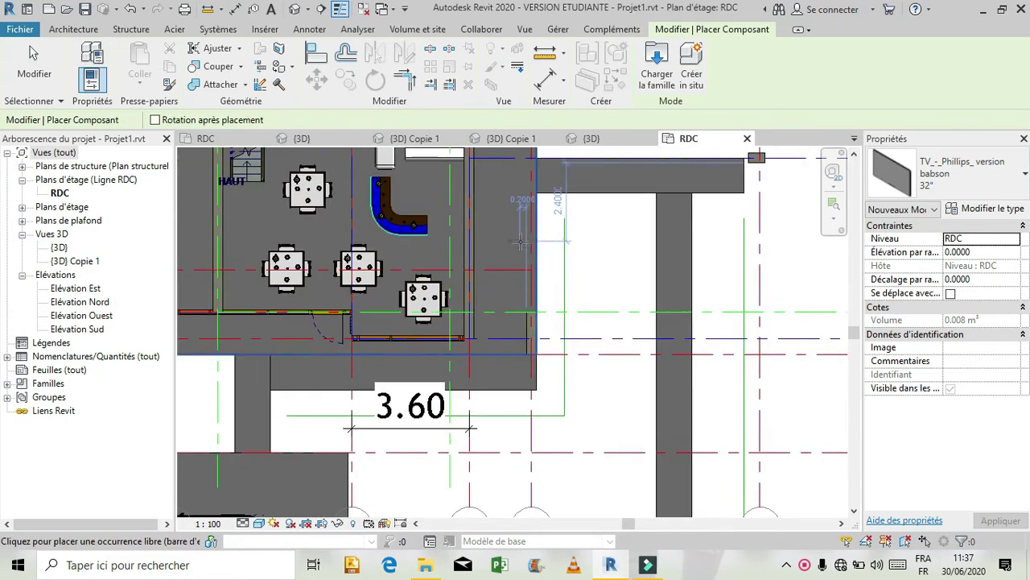
{"action": "scroll", "coordinate": [522, 241], "scroll_direction": "down", "scroll_amount": 1}
{"action": "scroll", "coordinate": [502, 256], "scroll_direction": "up", "scroll_amount": 1}
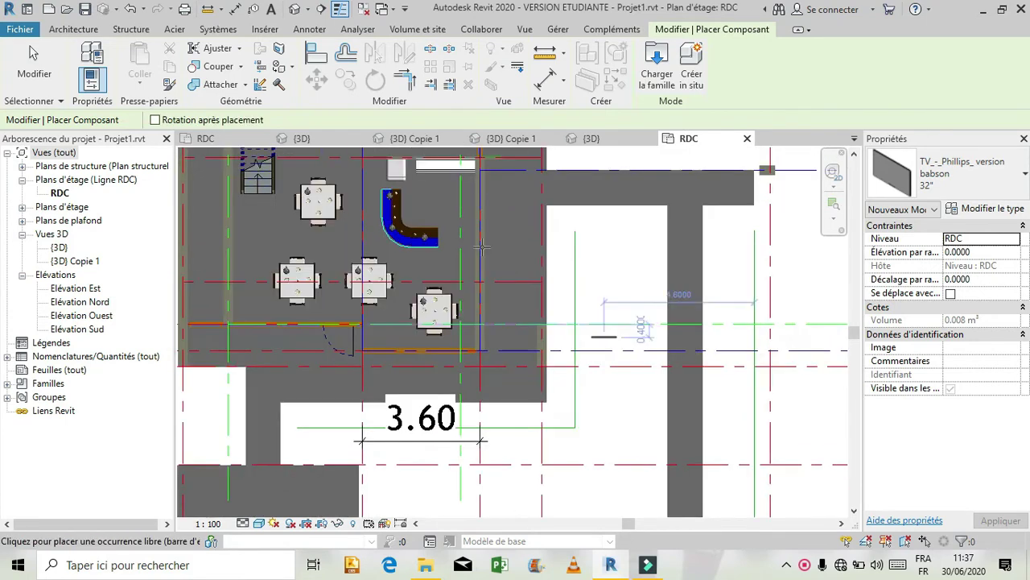
{"action": "scroll", "coordinate": [464, 239], "scroll_direction": "up", "scroll_amount": 2}
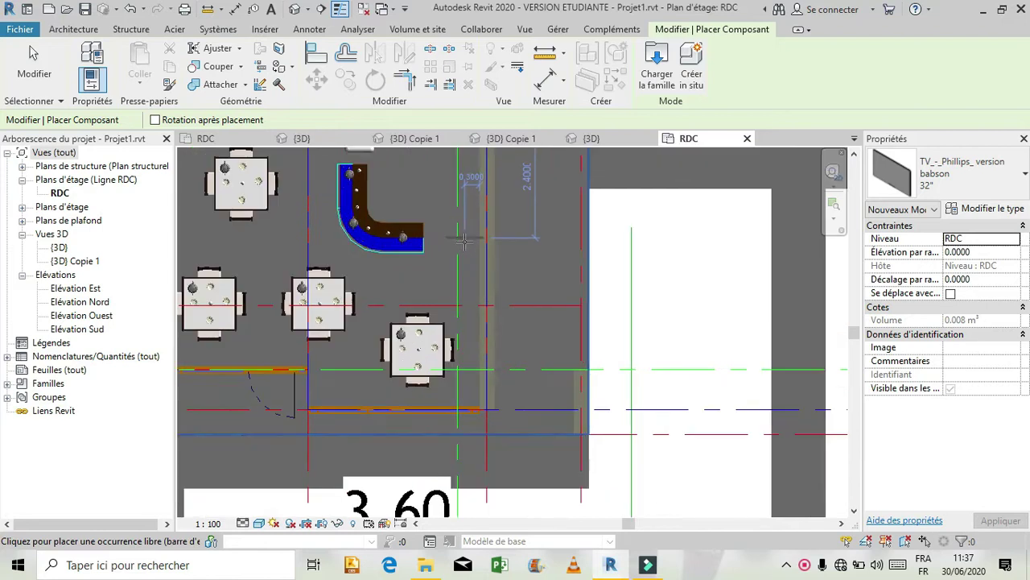
{"action": "scroll", "coordinate": [464, 239], "scroll_direction": "up", "scroll_amount": 3}
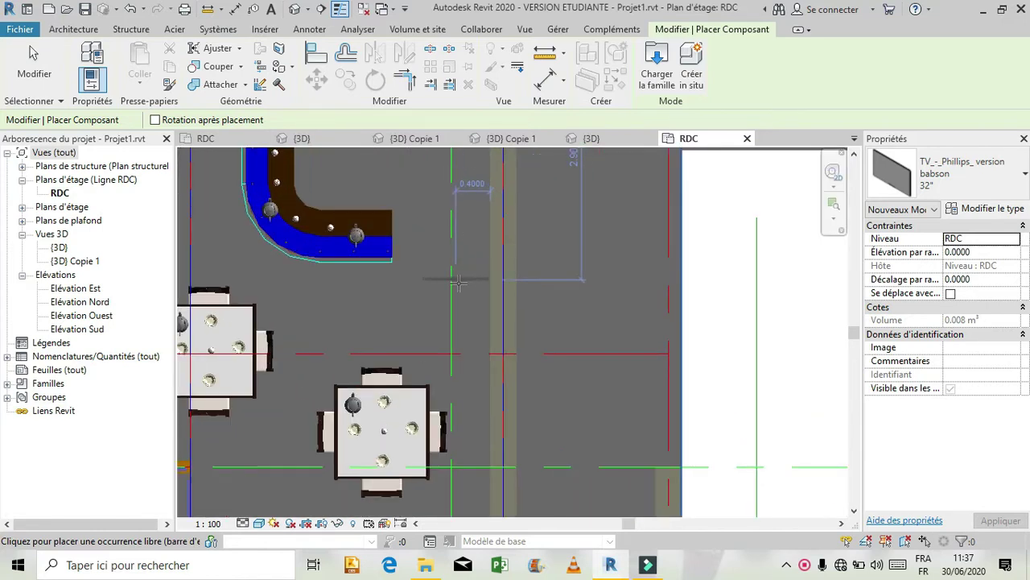
{"action": "left_click", "coordinate": [458, 282]}
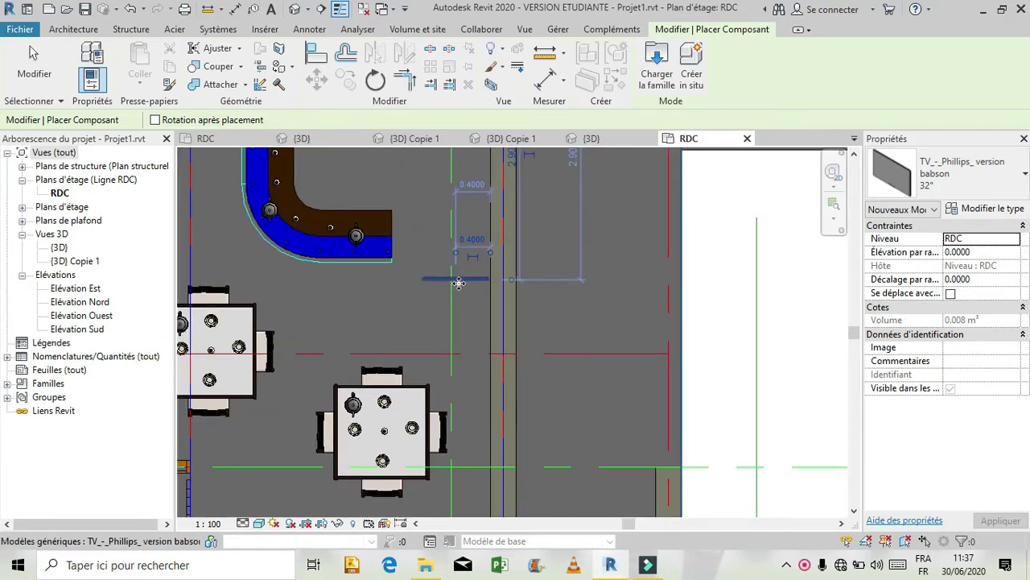
{"action": "key", "text": "Escape"}
{"action": "key", "text": "Escape"}
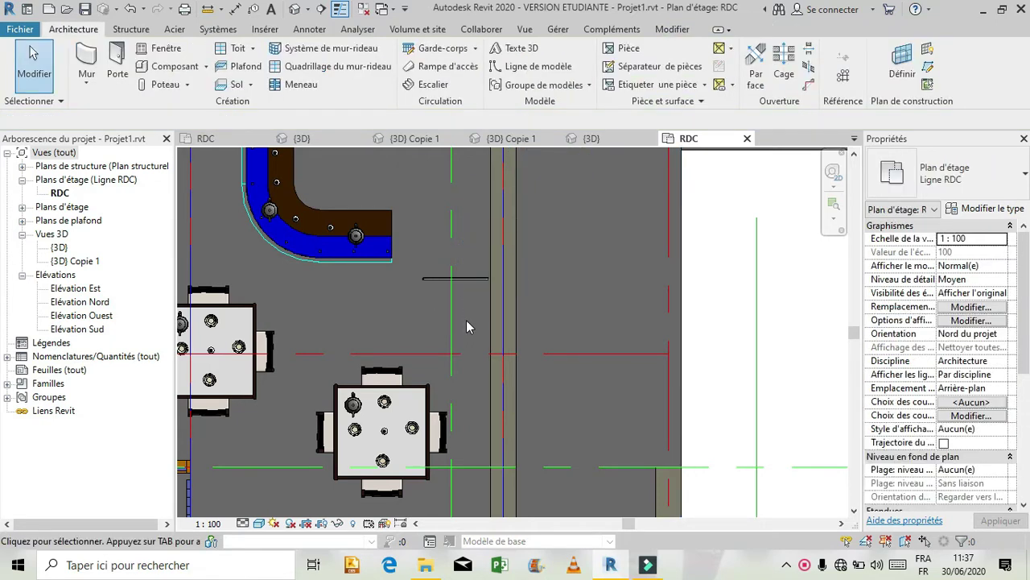
Step: Rotate the placed TV a quarter turn clockwise so it runs parallel to the side wall
{"action": "left_click", "coordinate": [462, 279]}
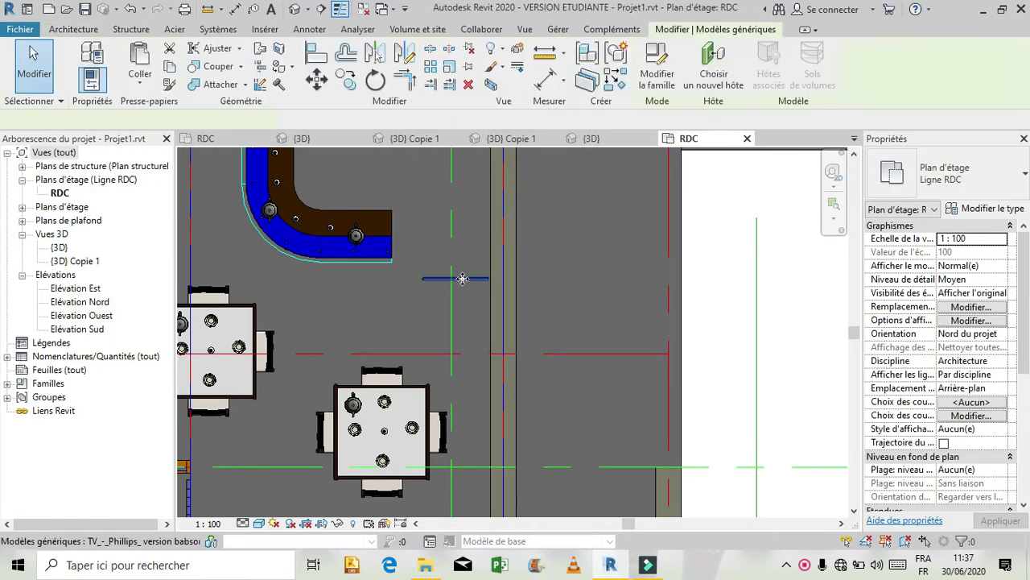
{"action": "left_click", "coordinate": [462, 278]}
{"action": "left_click", "coordinate": [375, 79]}
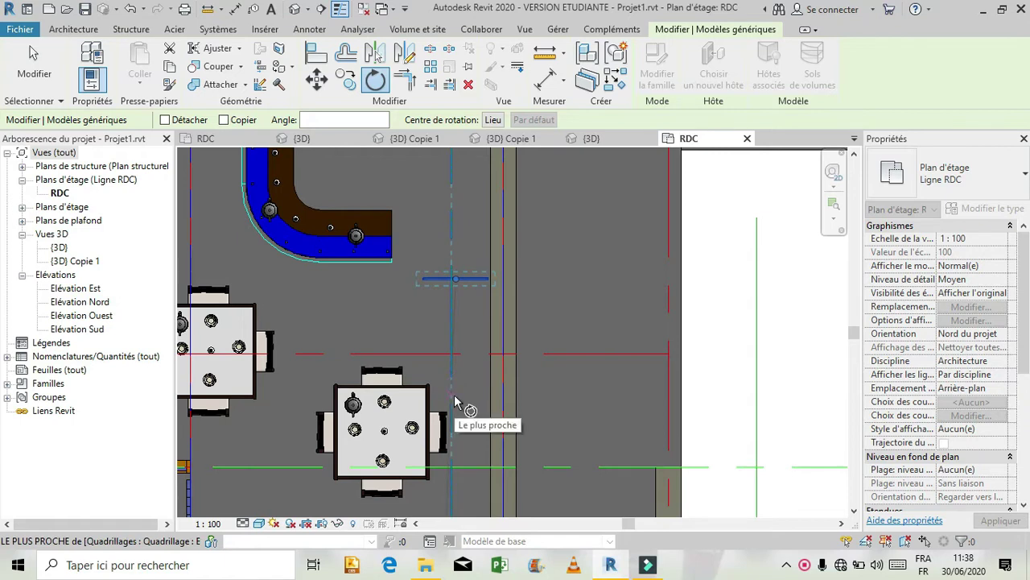
{"action": "left_click", "coordinate": [454, 426]}
{"action": "left_click", "coordinate": [364, 281]}
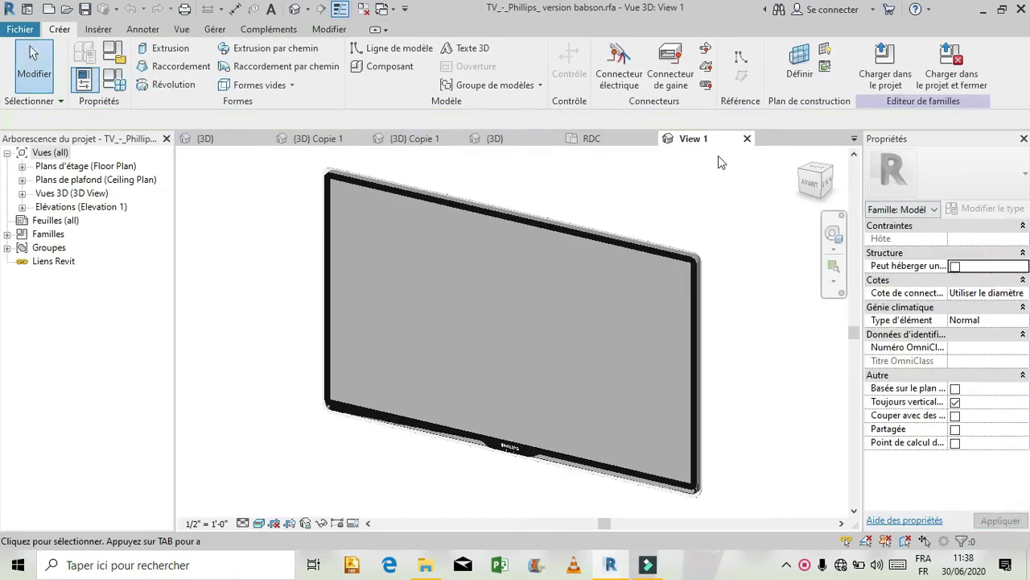
Step: Close the TV family without saving its changes and bring up the project's {3D} Copie 1 view
{"action": "left_click", "coordinate": [747, 140]}
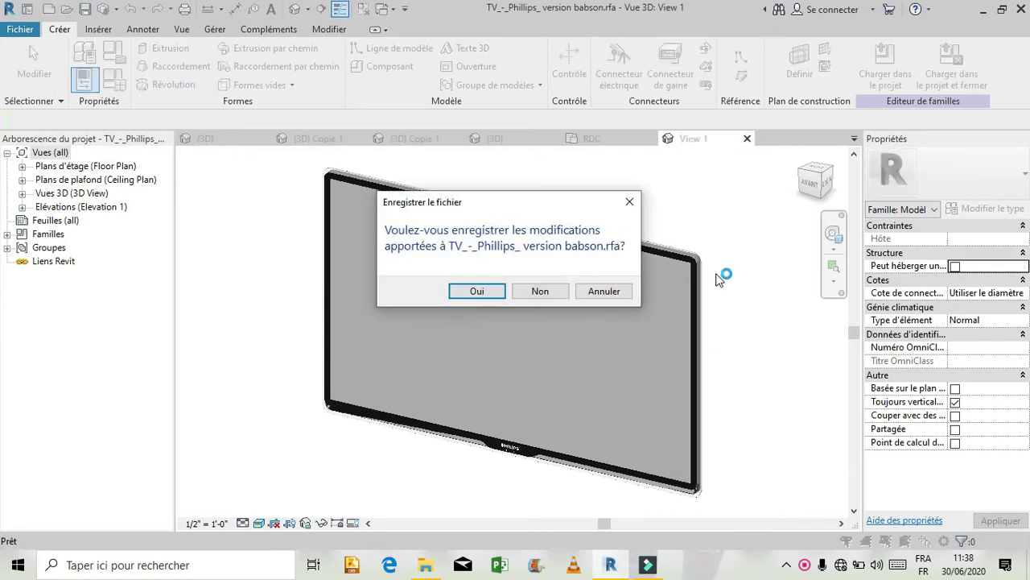
{"action": "left_click", "coordinate": [555, 292]}
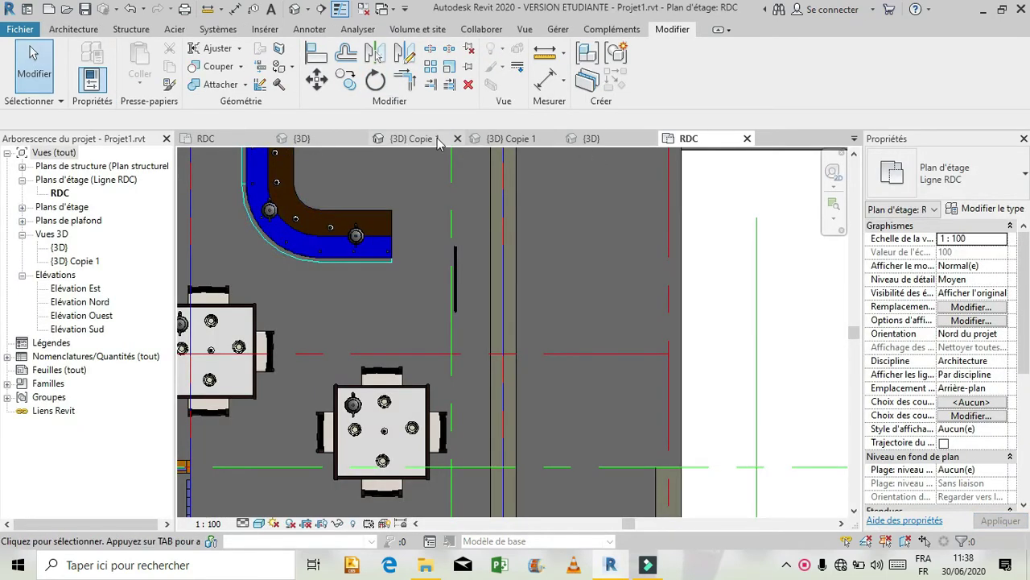
{"action": "left_click", "coordinate": [515, 144]}
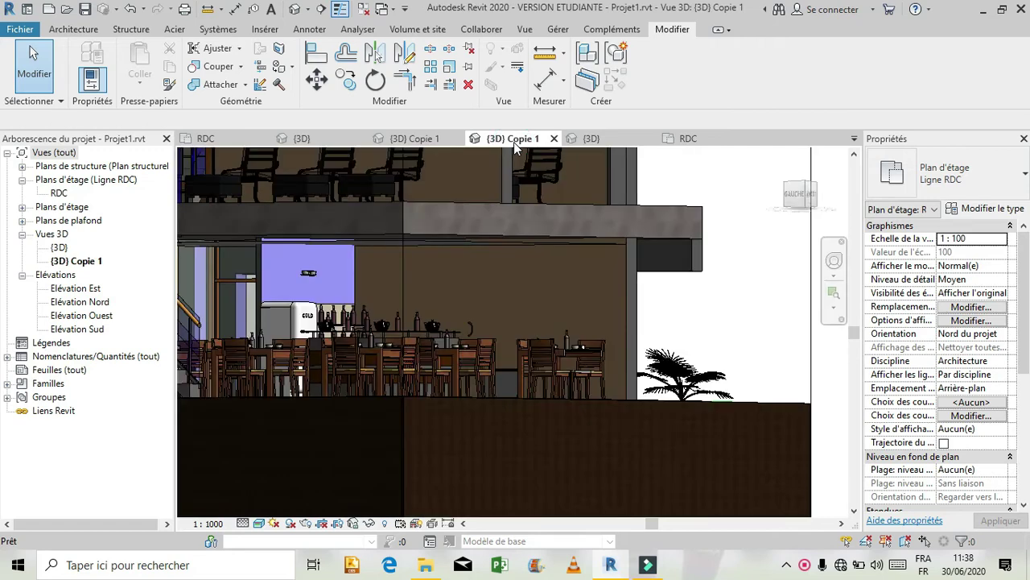
Step: Set the elevation of the 32" TV beside the dining tables to 1.20 m above the RDC level
{"action": "left_click", "coordinate": [834, 260]}
{"action": "left_click", "coordinate": [688, 302]}
{"action": "left_click_drag", "start_coordinate": [689, 302], "coordinate": [547, 368]}
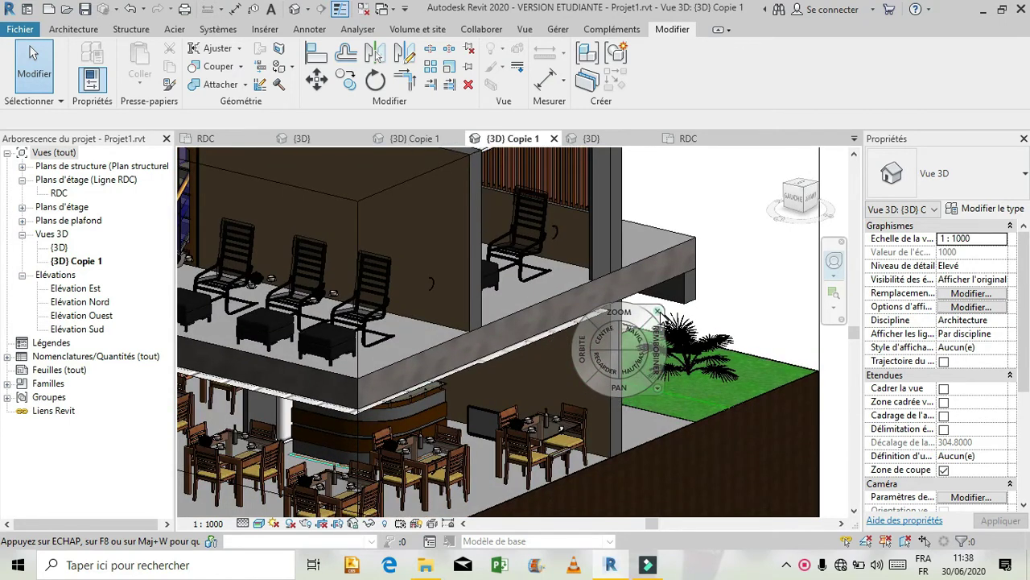
{"action": "left_click", "coordinate": [659, 310]}
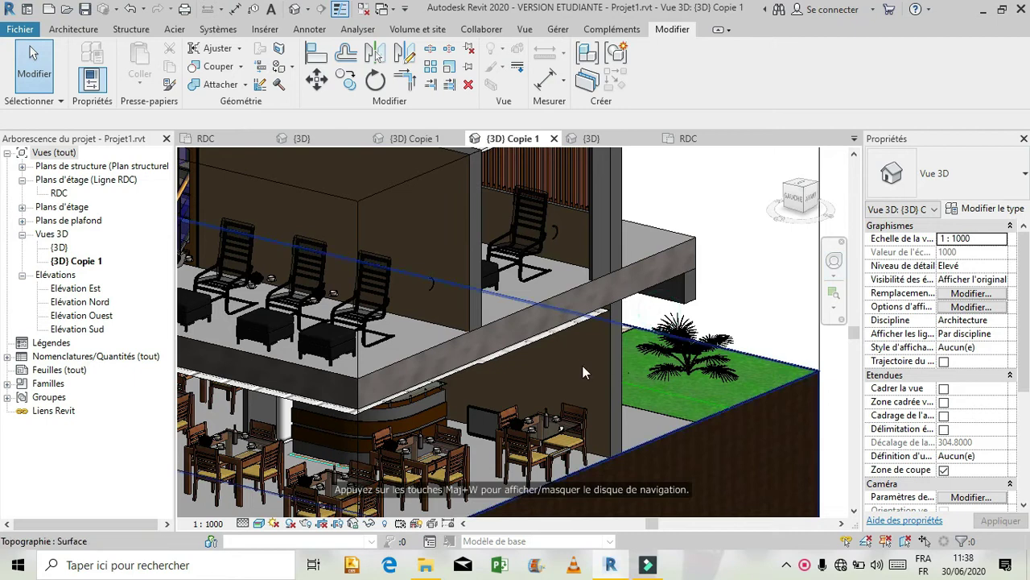
{"action": "left_click", "coordinate": [492, 411]}
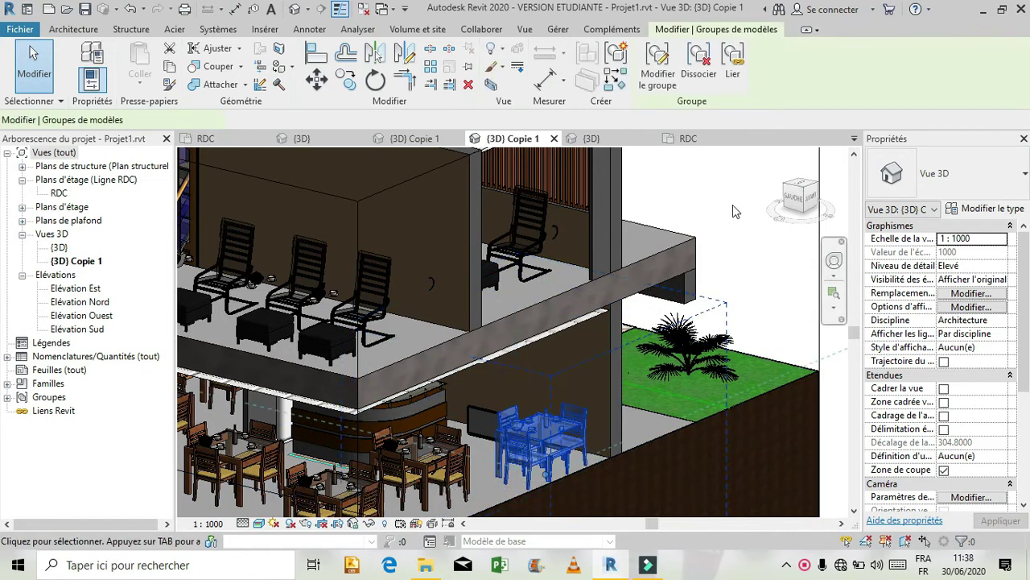
{"action": "left_click", "coordinate": [733, 209]}
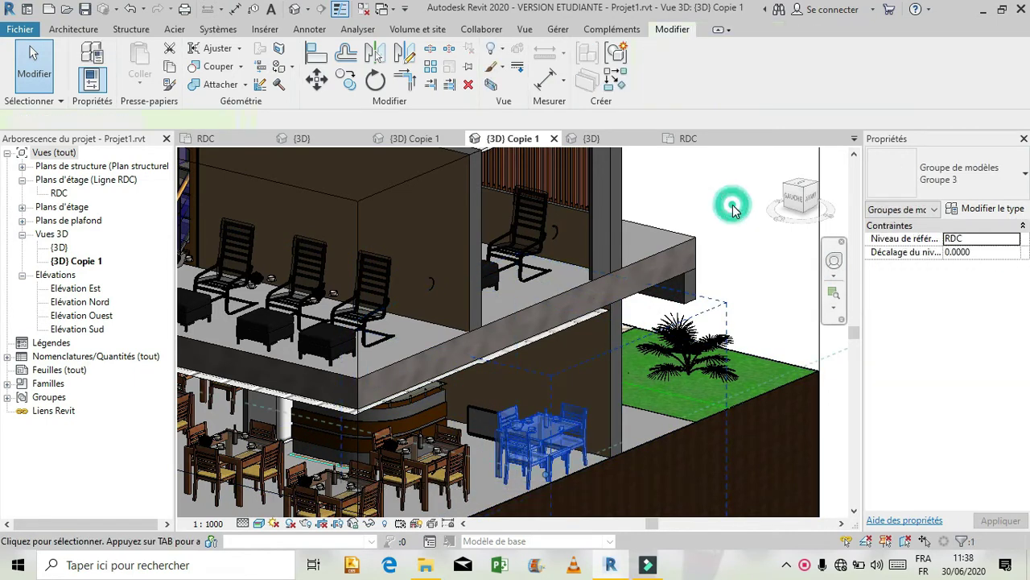
{"action": "left_click", "coordinate": [493, 414]}
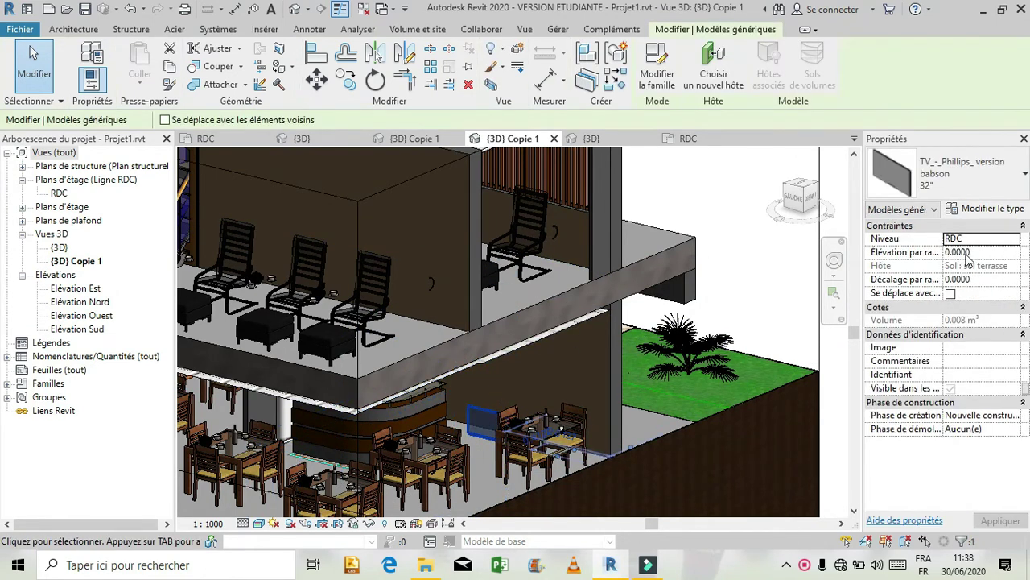
{"action": "left_click", "coordinate": [972, 252]}
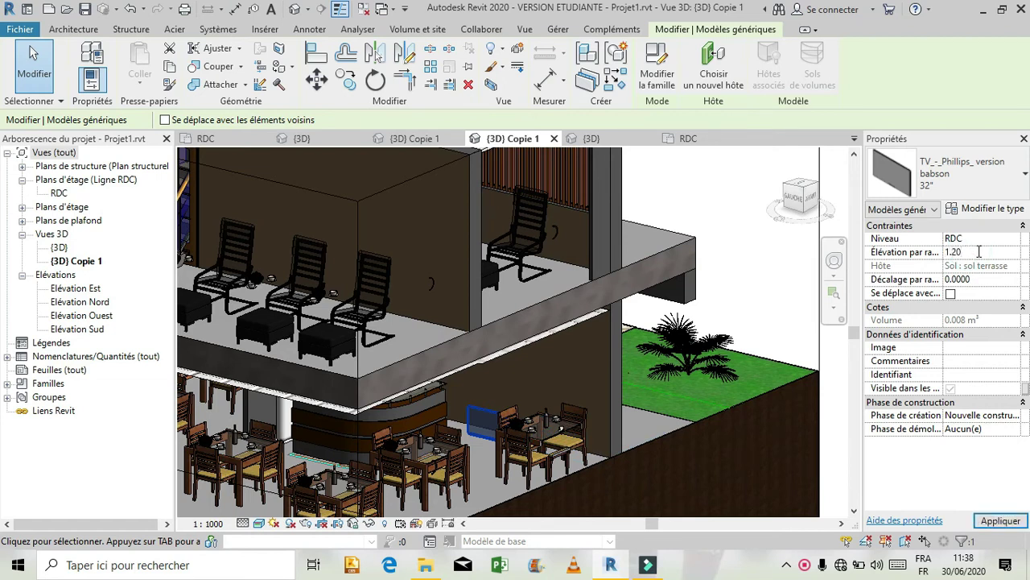
{"action": "left_click", "coordinate": [1000, 520]}
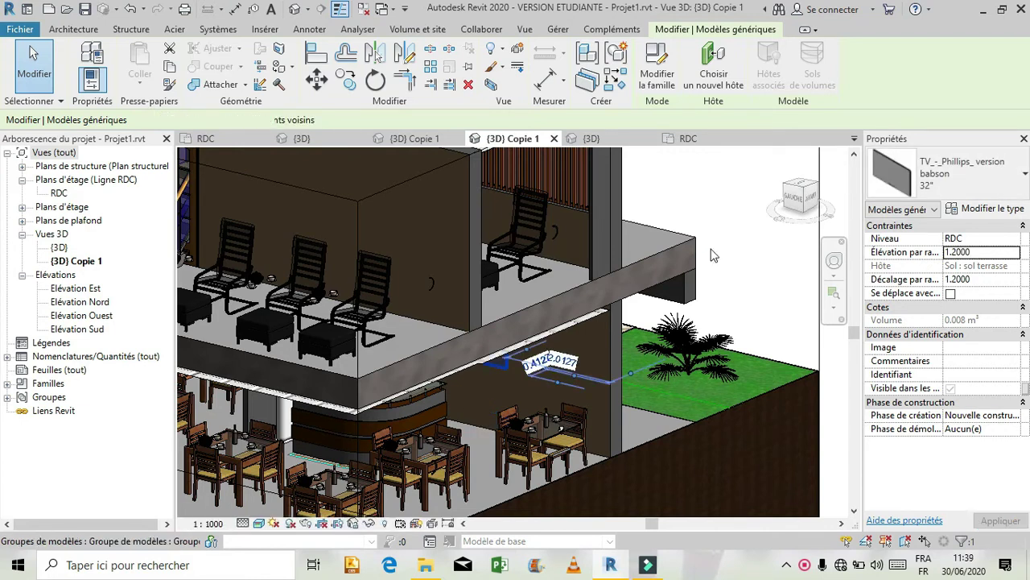
Step: Facing the wall squarely, move the TV up and away from the bar to an elevation of about 1.47 m
{"action": "scroll", "coordinate": [699, 254], "scroll_direction": "down", "scroll_amount": 6}
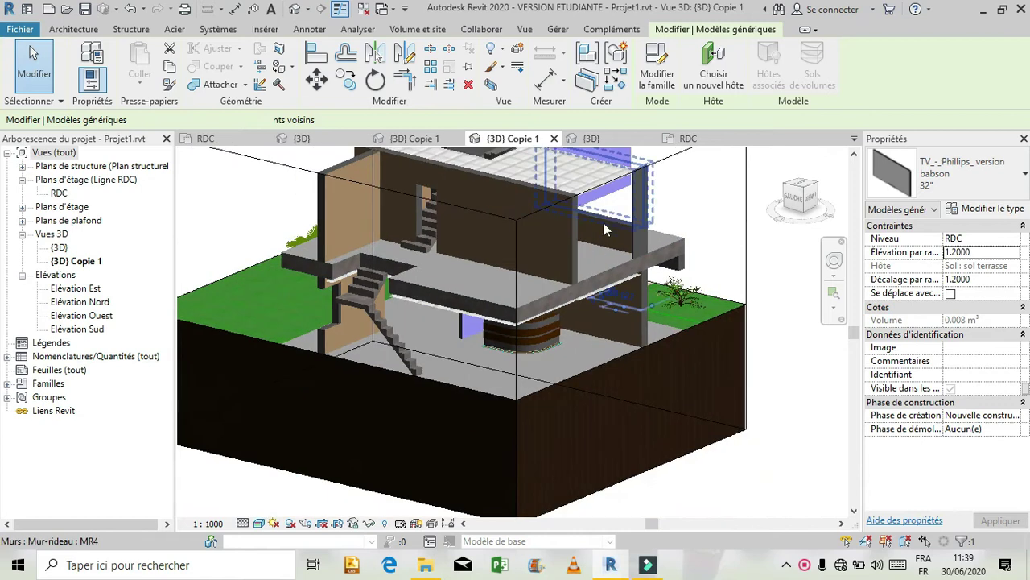
{"action": "left_click", "coordinate": [795, 204]}
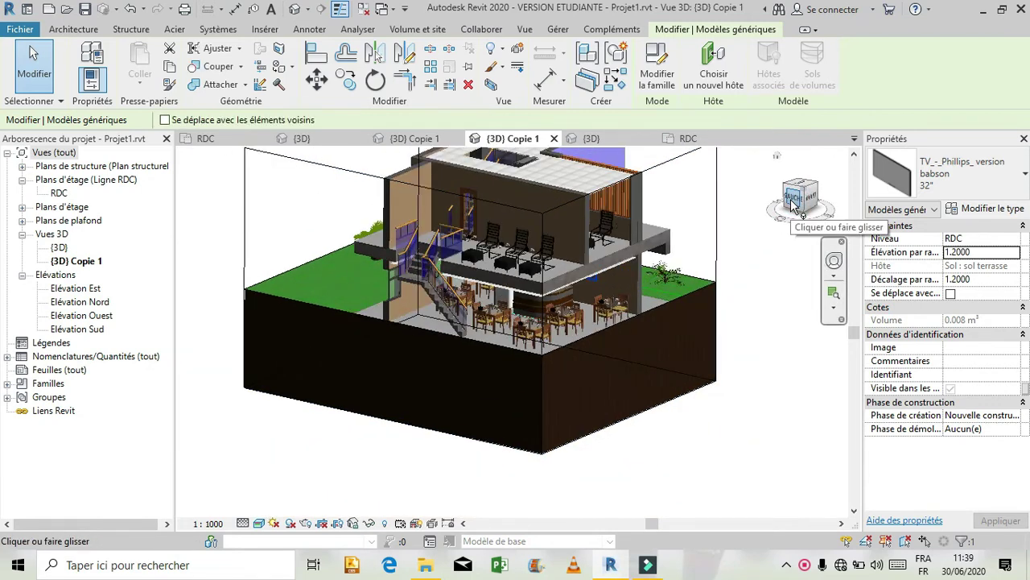
{"action": "left_click", "coordinate": [794, 205]}
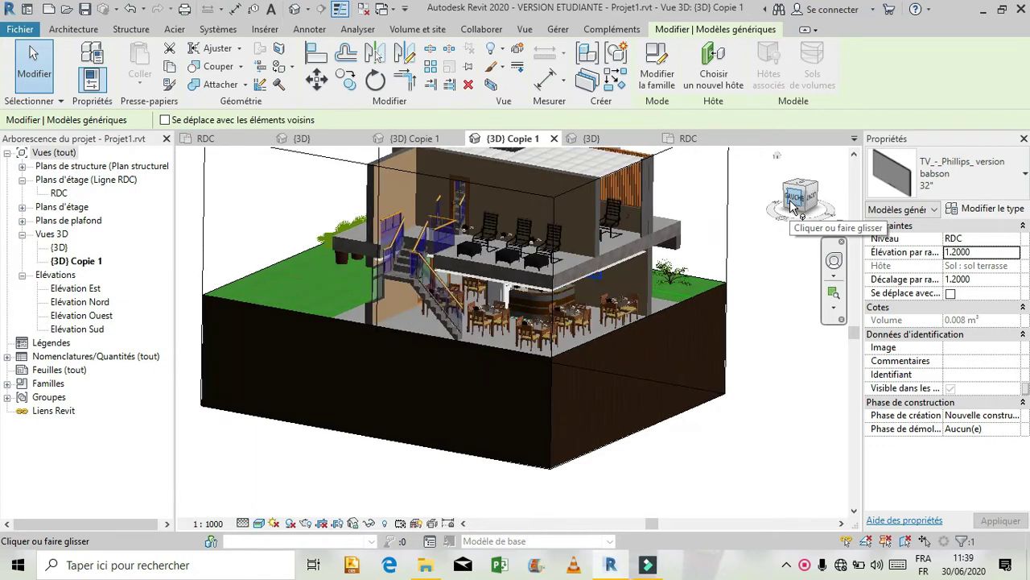
{"action": "left_click", "coordinate": [794, 201]}
{"action": "scroll", "coordinate": [540, 285], "scroll_direction": "down", "scroll_amount": 3}
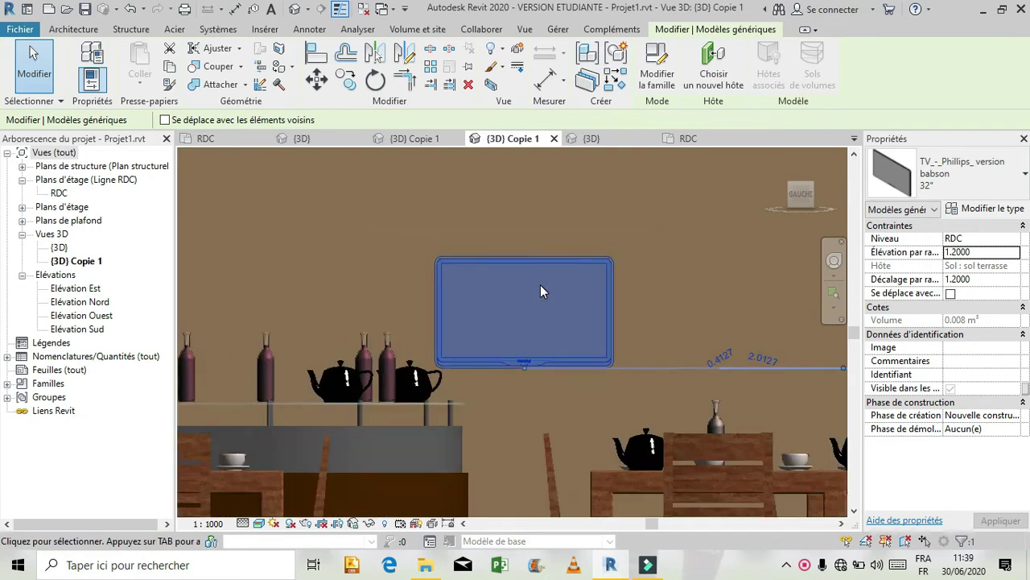
{"action": "scroll", "coordinate": [540, 284], "scroll_direction": "down", "scroll_amount": 2}
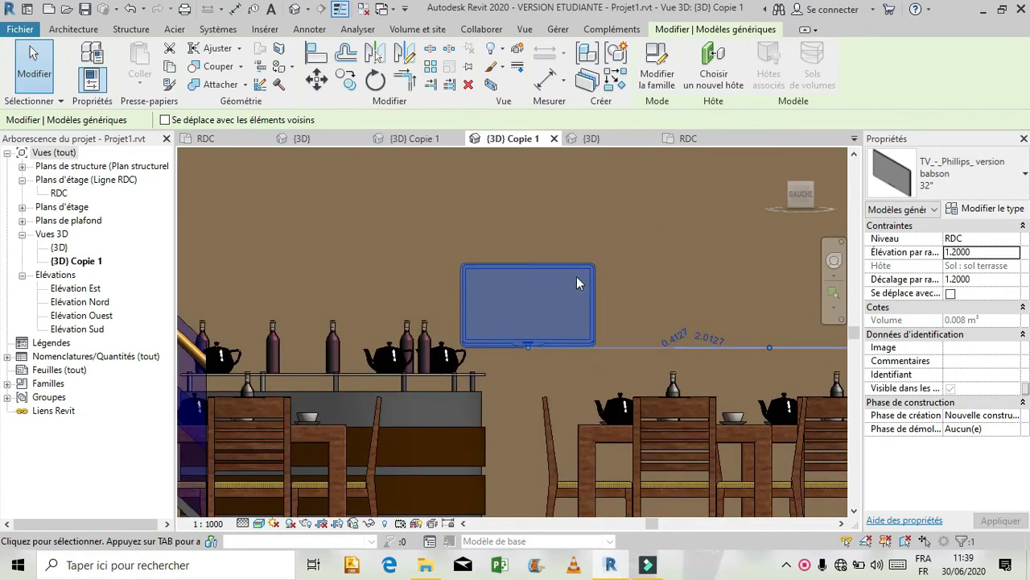
{"action": "left_click_drag", "start_coordinate": [536, 263], "coordinate": [617, 215]}
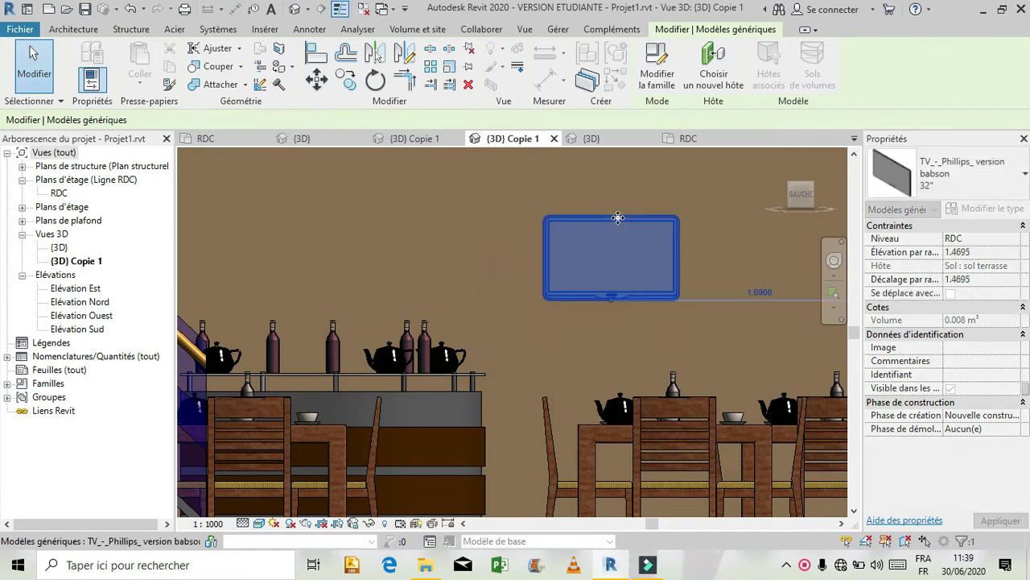
{"action": "scroll", "coordinate": [382, 335], "scroll_direction": "down", "scroll_amount": 2}
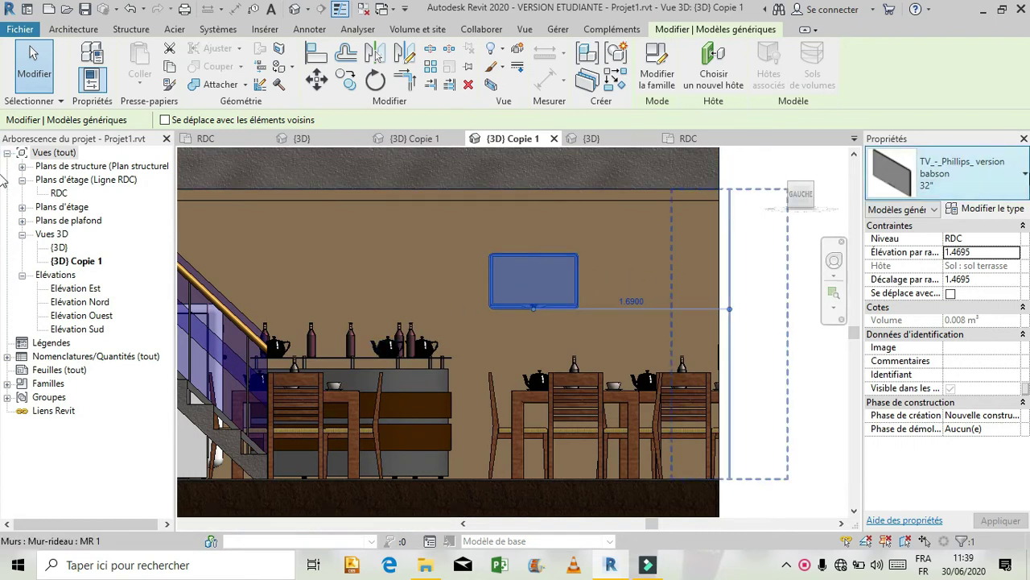
Step: Change the TV to the 72" type and lower it on the wall to an elevation of about 1.14 m
{"action": "left_click", "coordinate": [958, 173]}
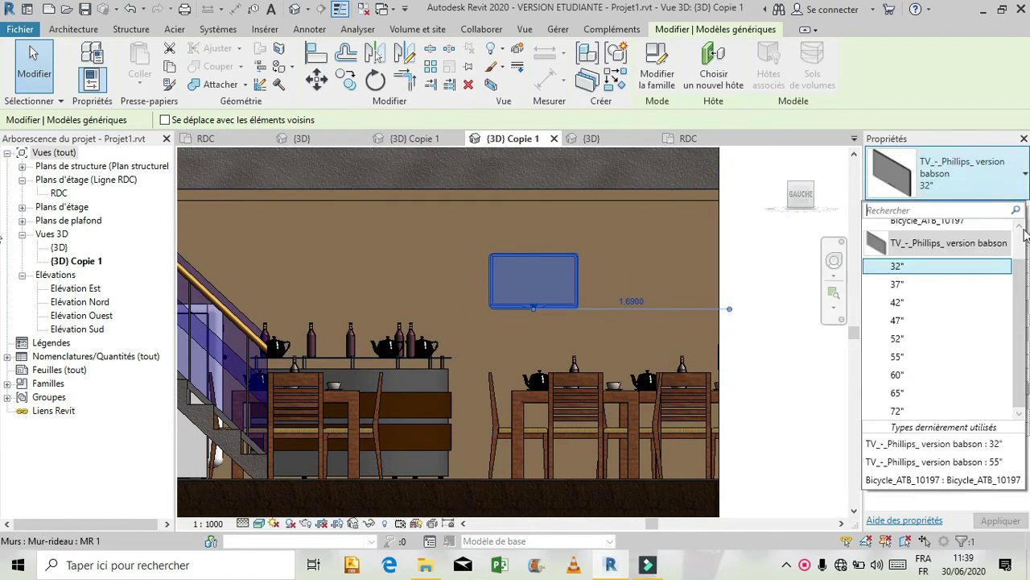
{"action": "left_click", "coordinate": [901, 410]}
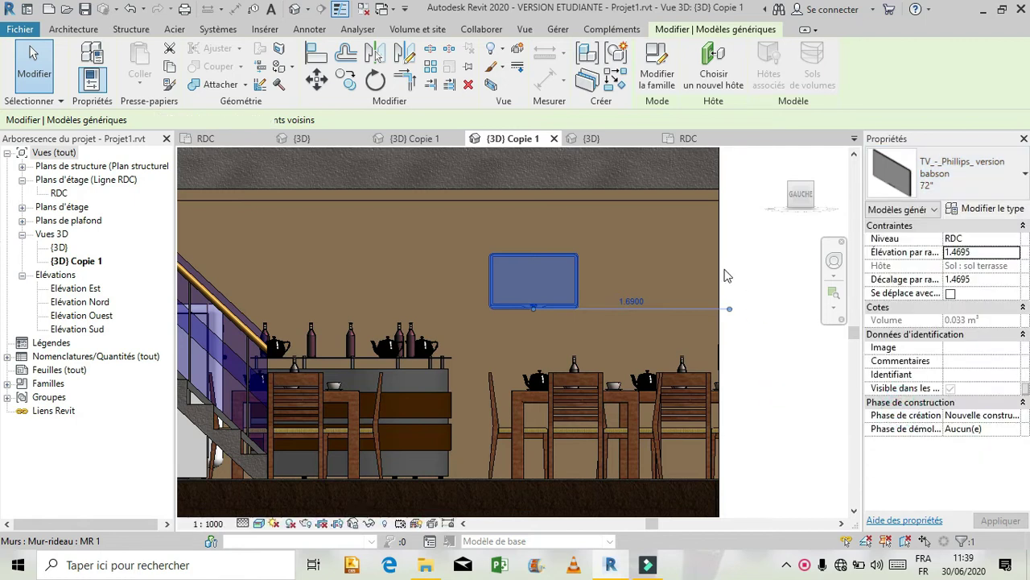
{"action": "left_click", "coordinate": [619, 230]}
{"action": "left_click_drag", "start_coordinate": [629, 250], "coordinate": [632, 272]}
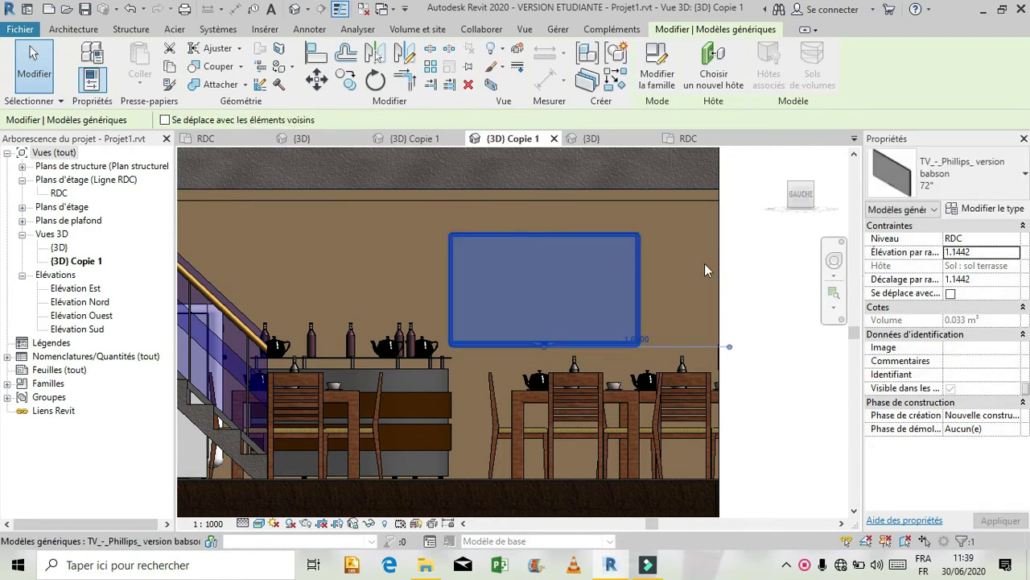
{"action": "left_click", "coordinate": [754, 282]}
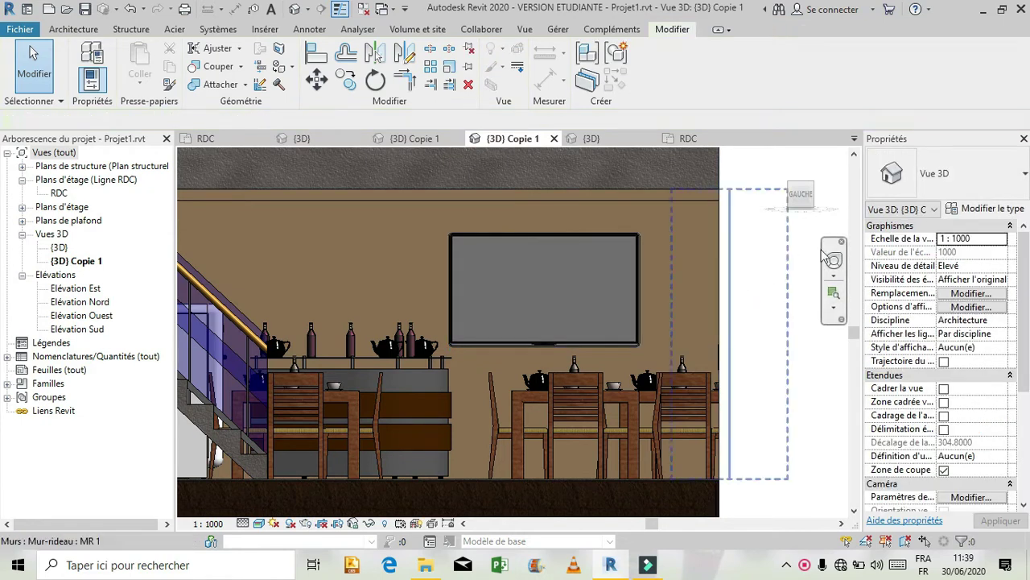
Step: Move the 72" TV horizontally in the RDC floor plan until it sits against the side wall's inner face
{"action": "left_click", "coordinate": [834, 259]}
{"action": "left_click_drag", "start_coordinate": [774, 284], "coordinate": [515, 326]}
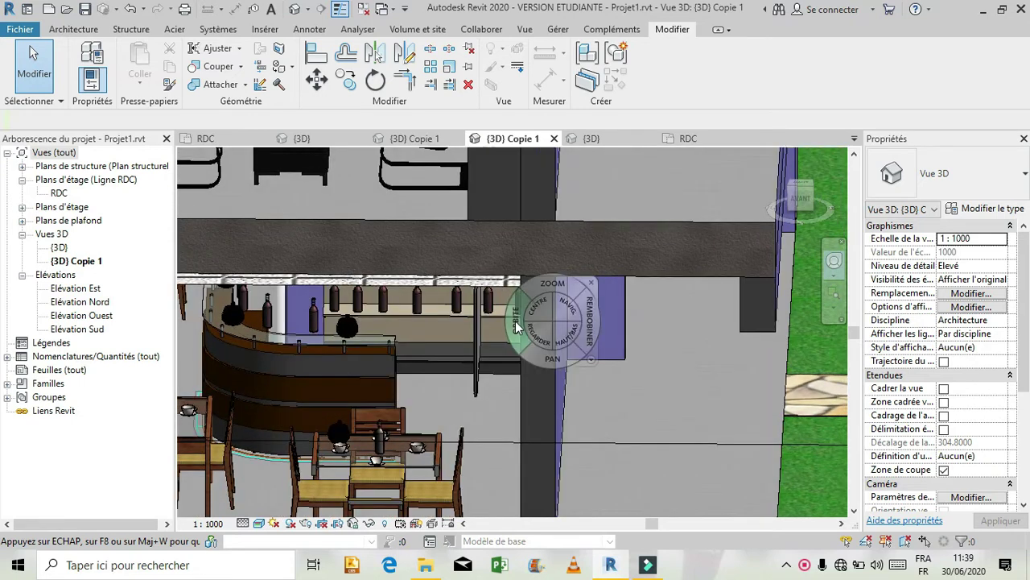
{"action": "left_click", "coordinate": [597, 278]}
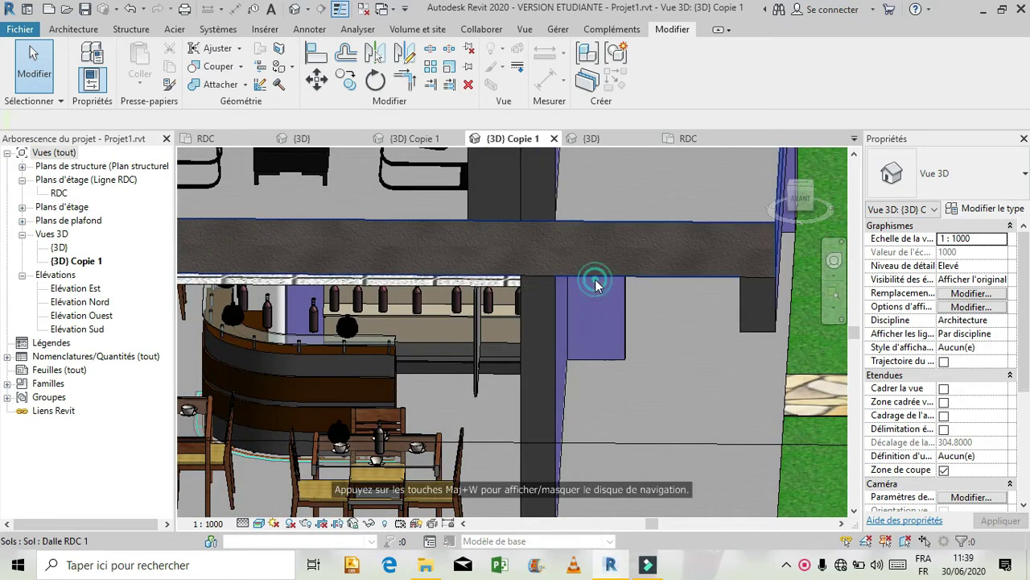
{"action": "left_click", "coordinate": [698, 137]}
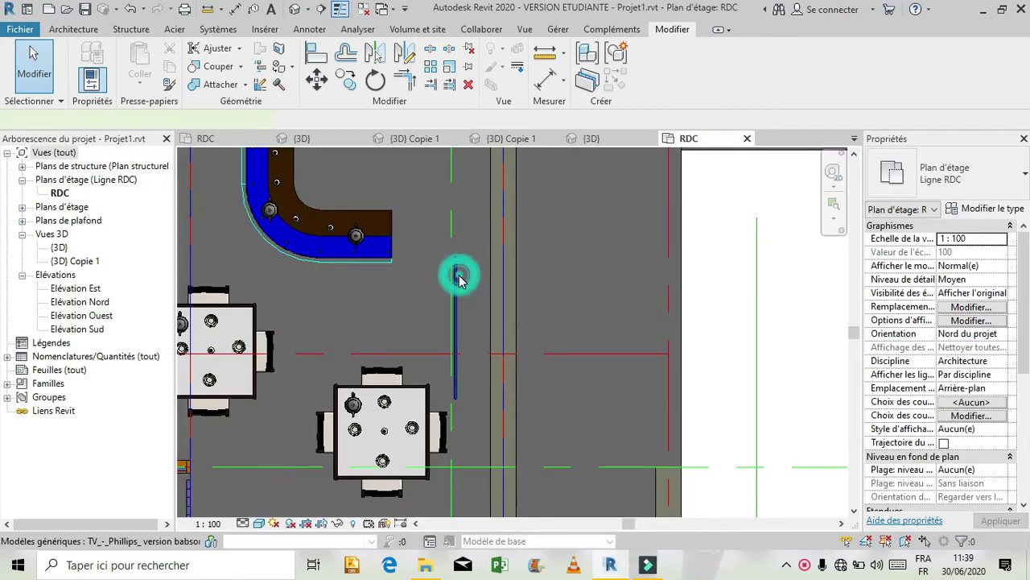
{"action": "left_click", "coordinate": [460, 271]}
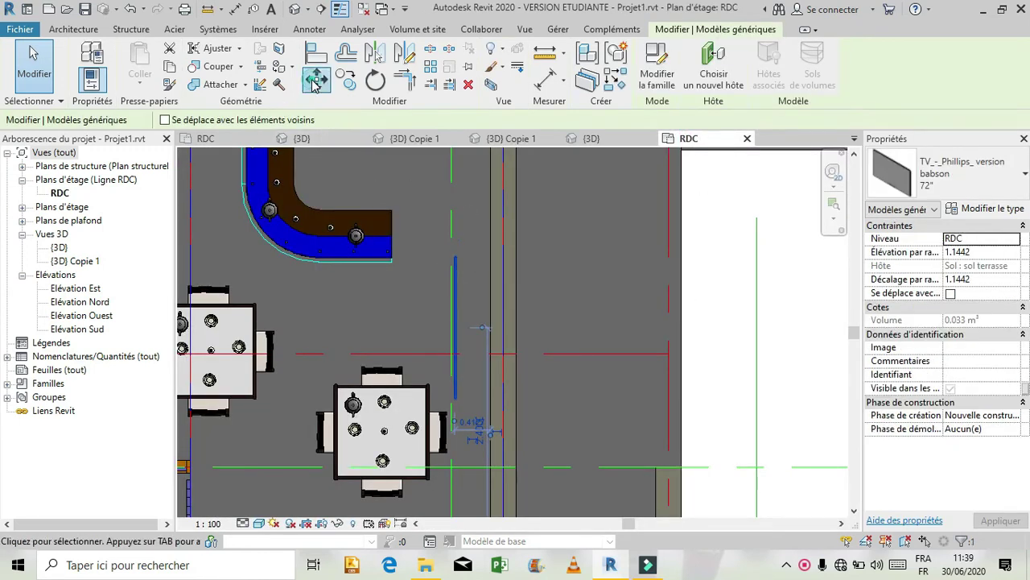
{"action": "key", "text": "d"}
{"action": "key", "text": "e"}
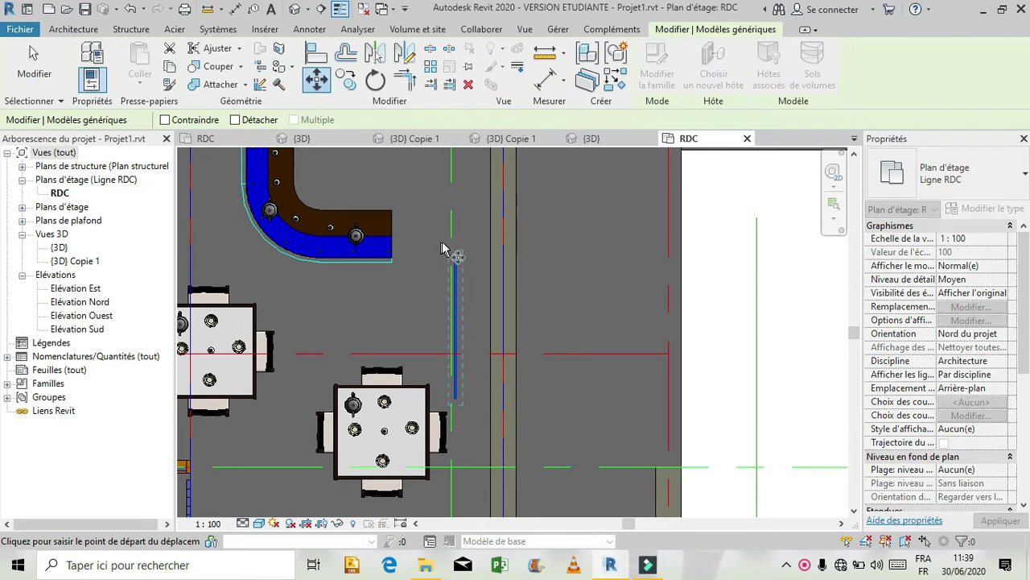
{"action": "left_click", "coordinate": [456, 260]}
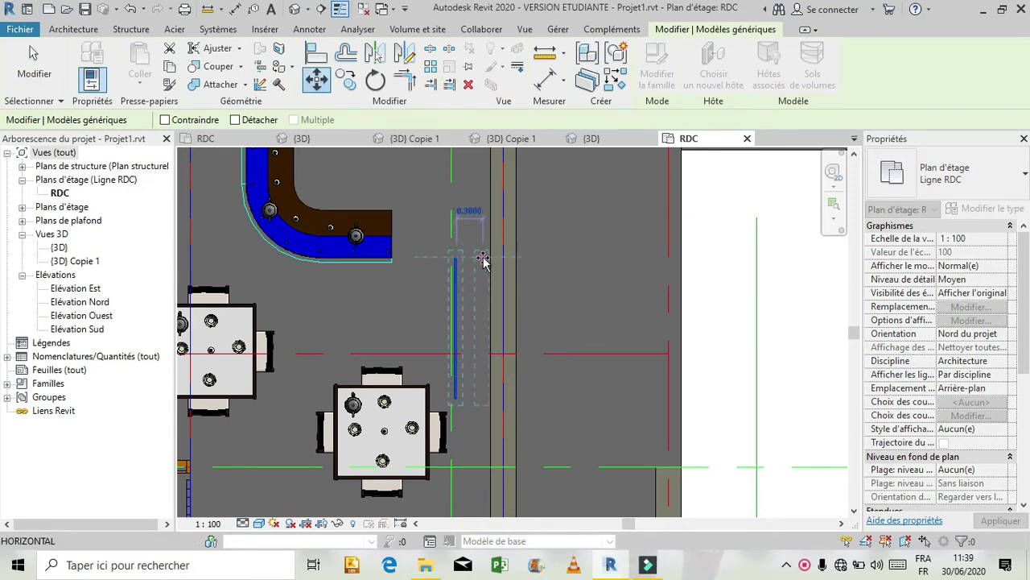
{"action": "left_click", "coordinate": [488, 258]}
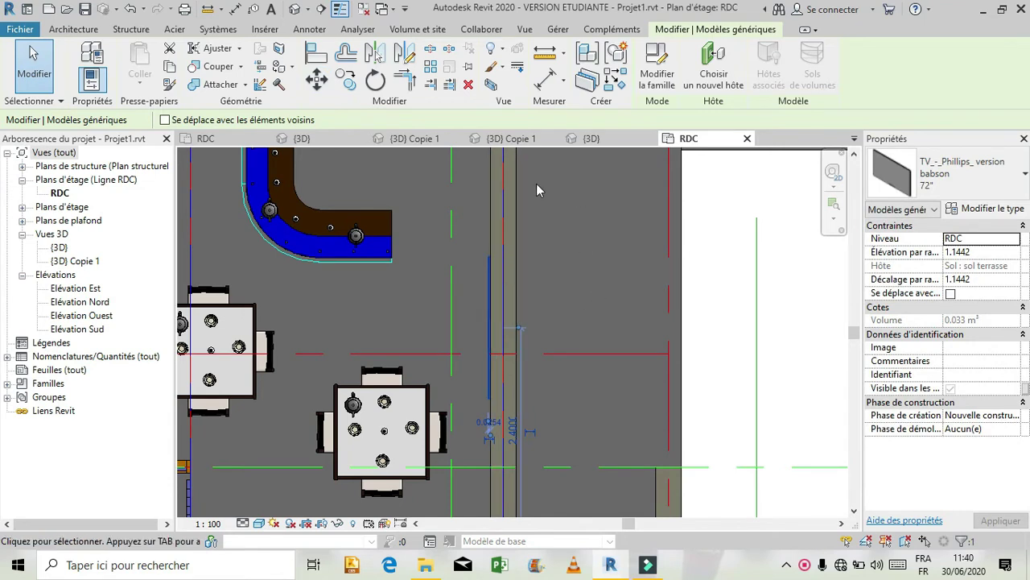
Step: In the {3D} Copie 1 view, open the "materiaux du plastique" material of the wall-mounted 72" TV's type for editing
{"action": "left_click", "coordinate": [520, 141]}
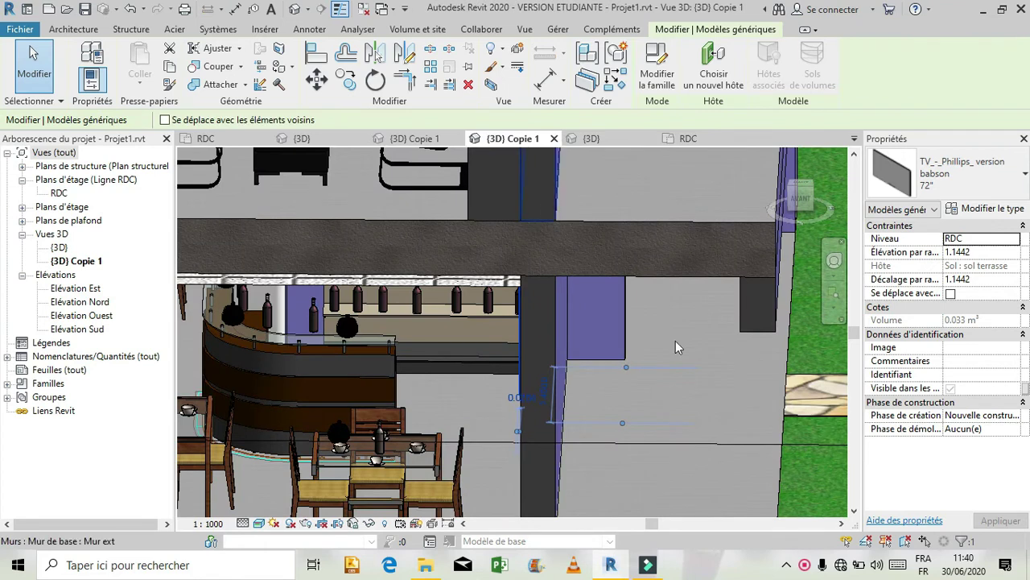
{"action": "left_click", "coordinate": [834, 265]}
{"action": "left_click_drag", "start_coordinate": [618, 330], "coordinate": [720, 337]}
{"action": "left_click_drag", "start_coordinate": [662, 350], "coordinate": [644, 322]}
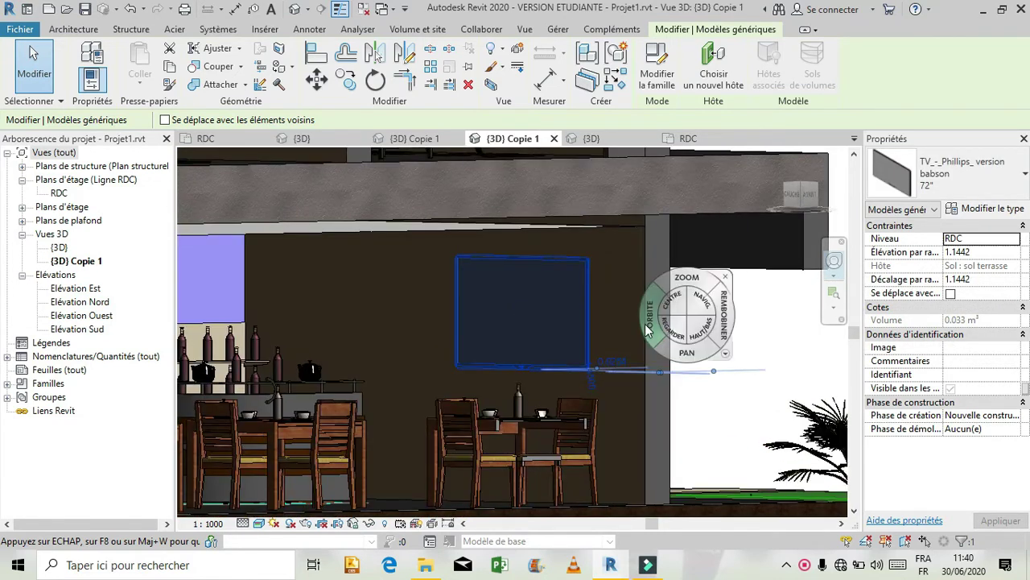
{"action": "left_click", "coordinate": [722, 279]}
{"action": "key", "text": "Escape"}
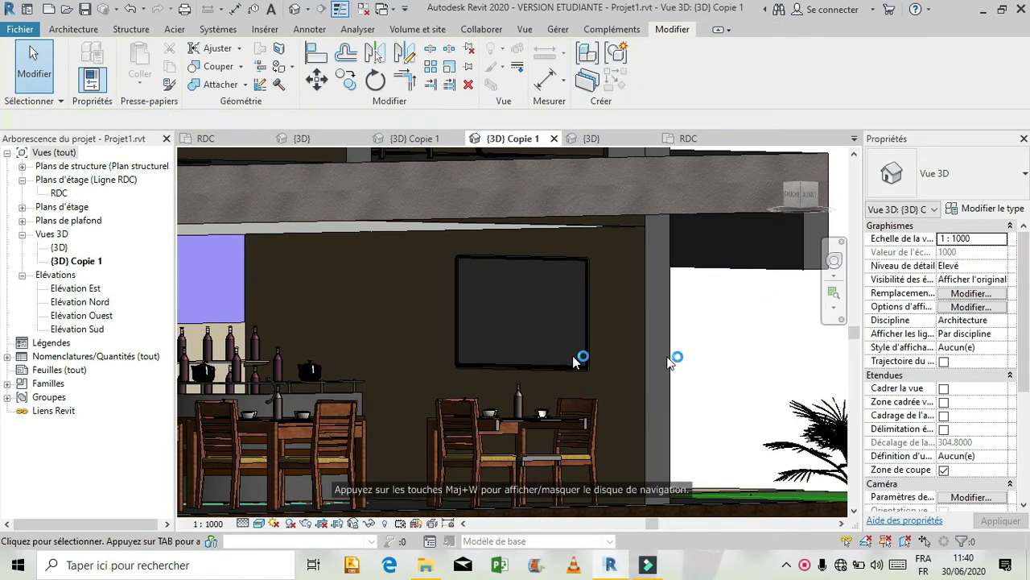
{"action": "left_click", "coordinate": [566, 257]}
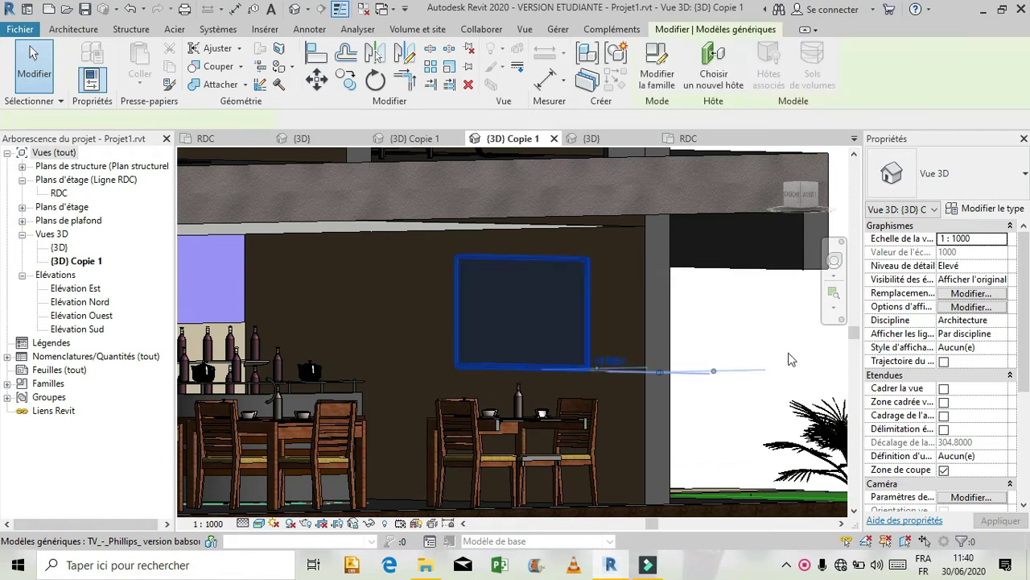
{"action": "left_click", "coordinate": [995, 208]}
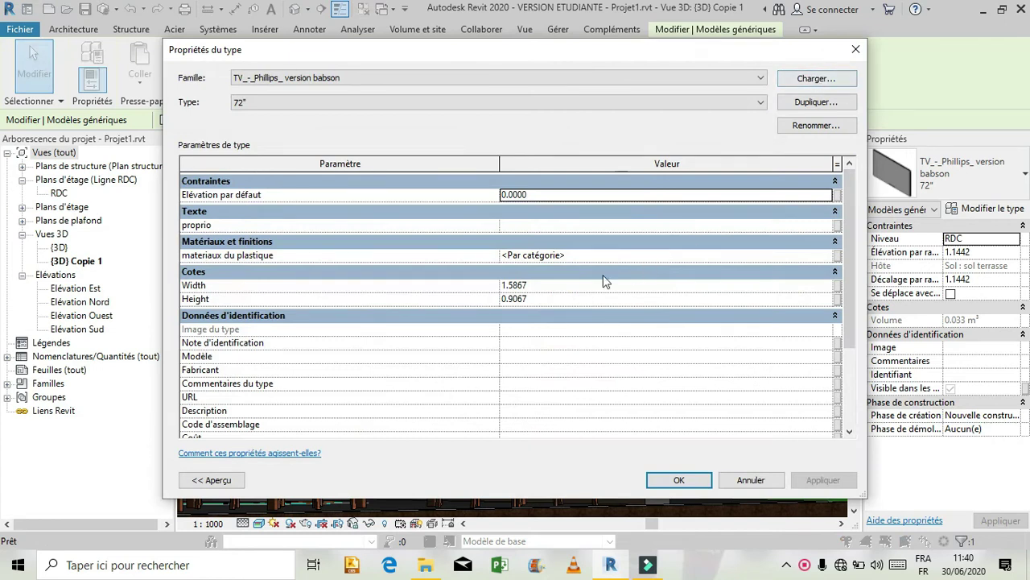
{"action": "left_click", "coordinate": [829, 256]}
{"action": "left_click", "coordinate": [827, 255]}
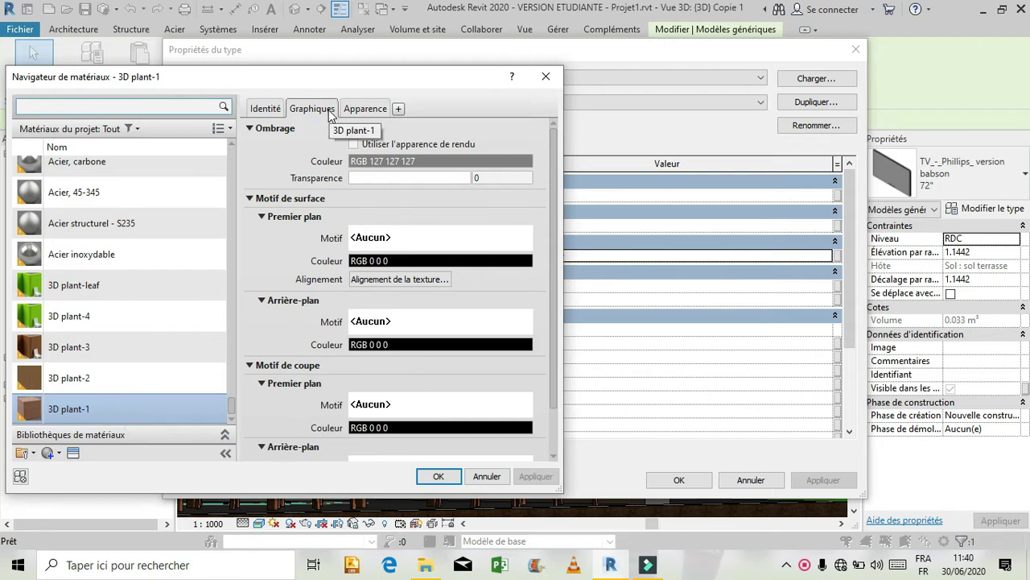
Step: Replace the appearance image of the 3D plant-1 material with FB_IMG_1557348738693.jpg from the element description folder in tuto revit
{"action": "left_click", "coordinate": [358, 110]}
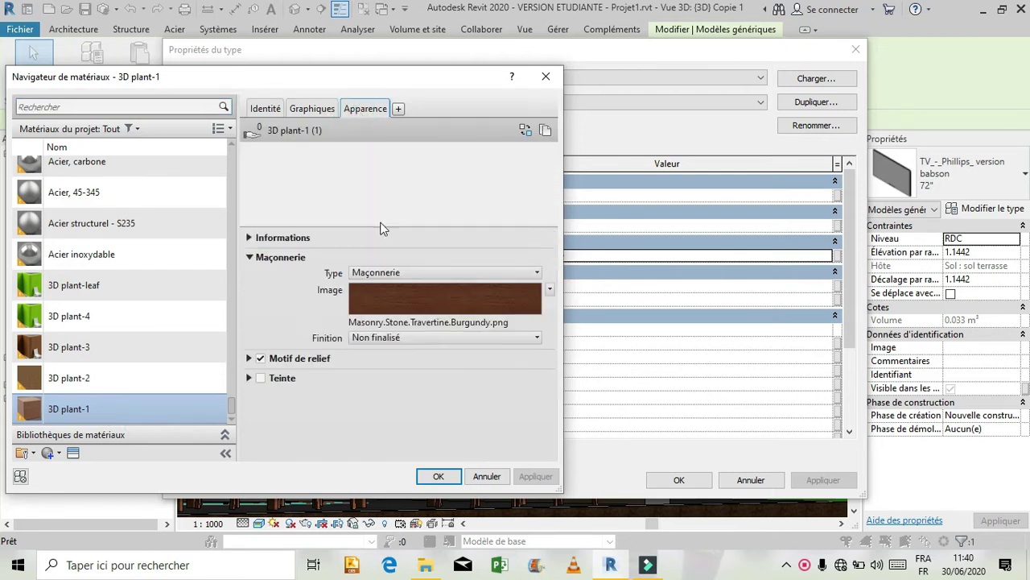
{"action": "left_click", "coordinate": [392, 298]}
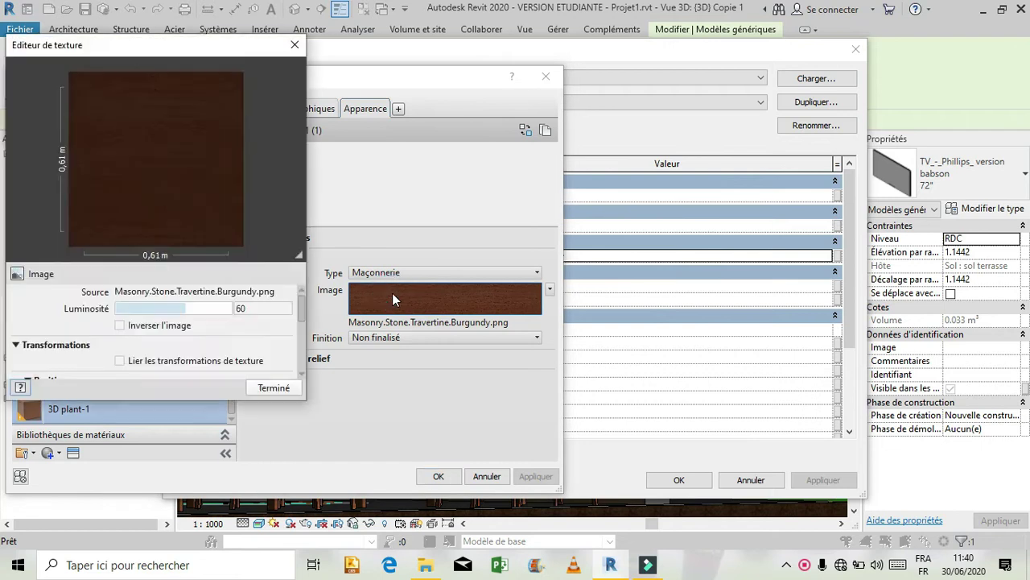
{"action": "left_click", "coordinate": [247, 292]}
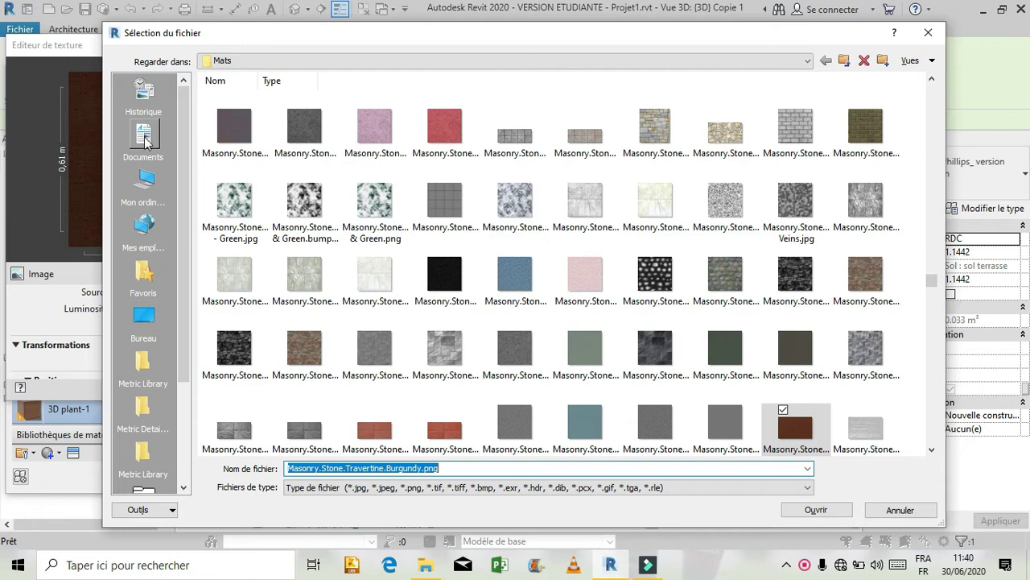
{"action": "left_click", "coordinate": [143, 183]}
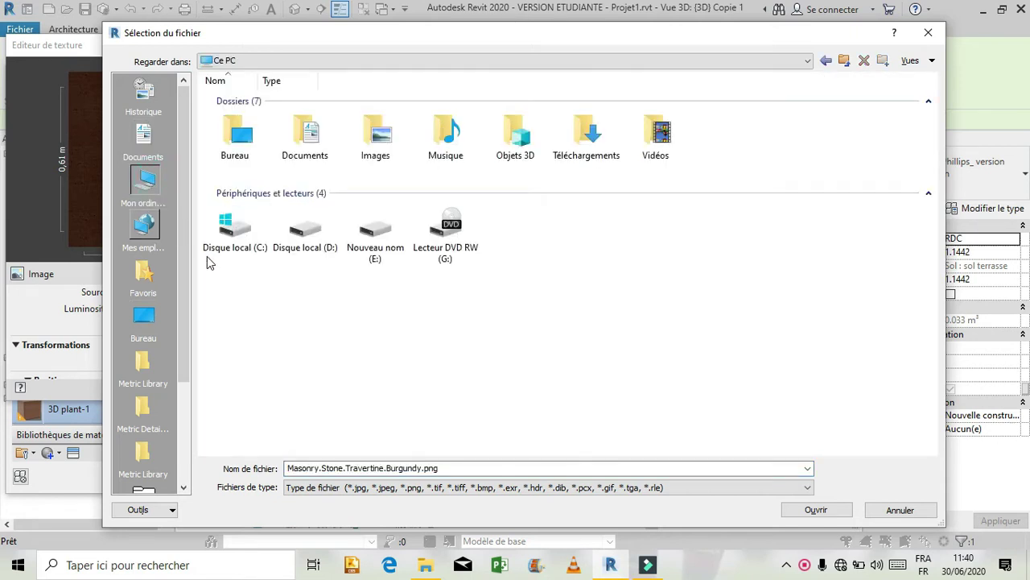
{"action": "double_click", "coordinate": [390, 141]}
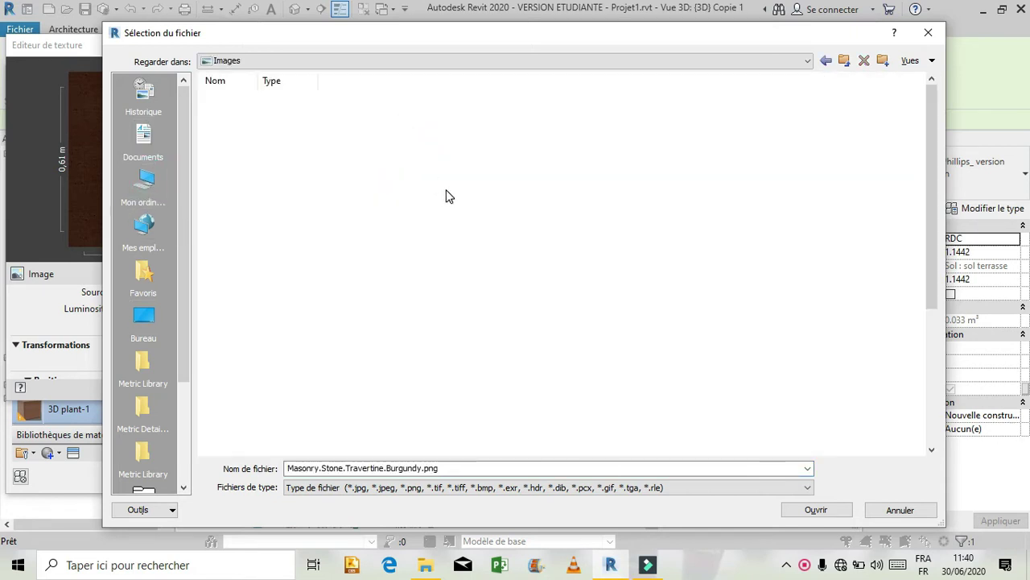
{"action": "left_click", "coordinate": [294, 205]}
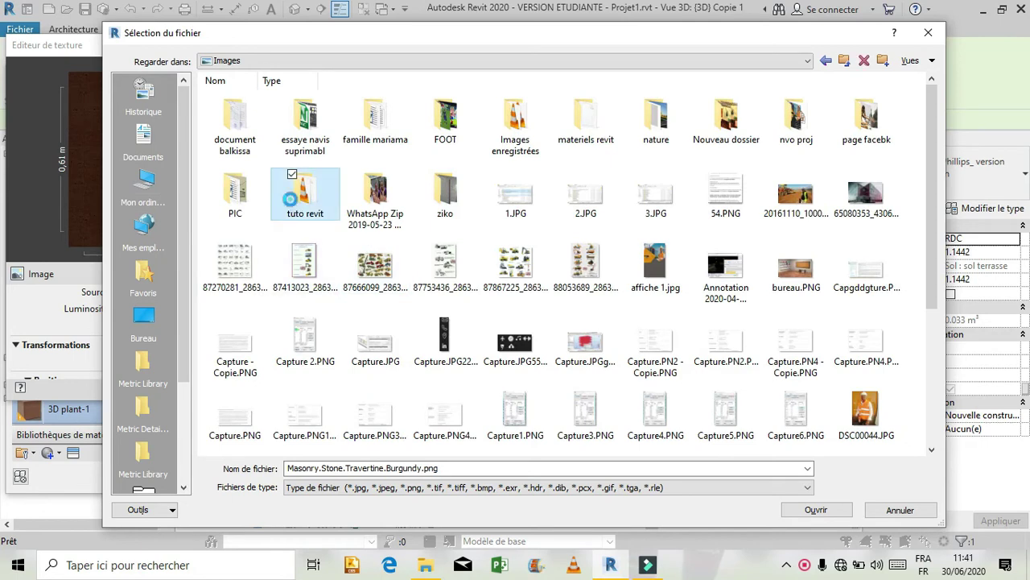
{"action": "double_click", "coordinate": [294, 205]}
{"action": "double_click", "coordinate": [234, 137]}
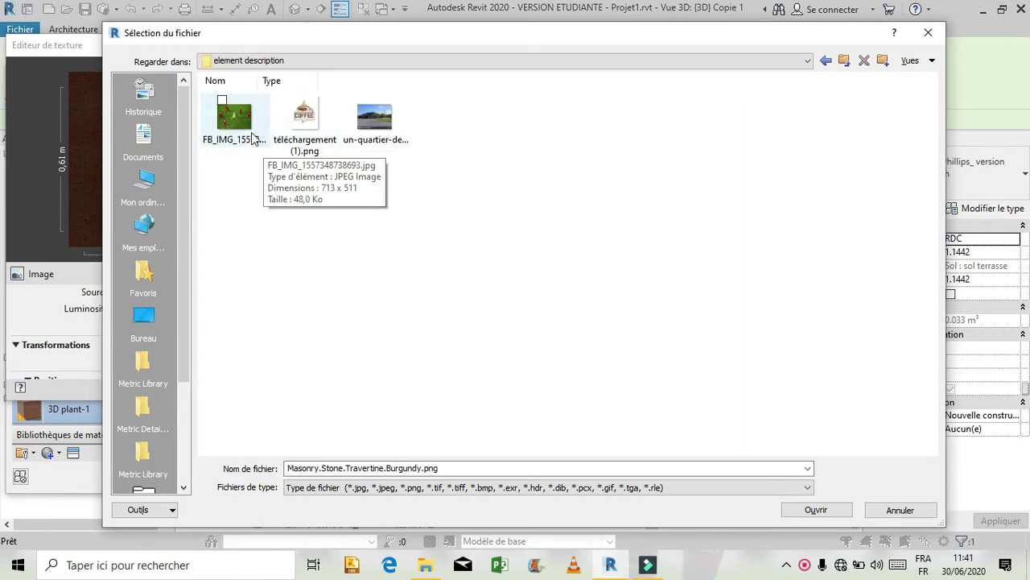
{"action": "left_click", "coordinate": [252, 138]}
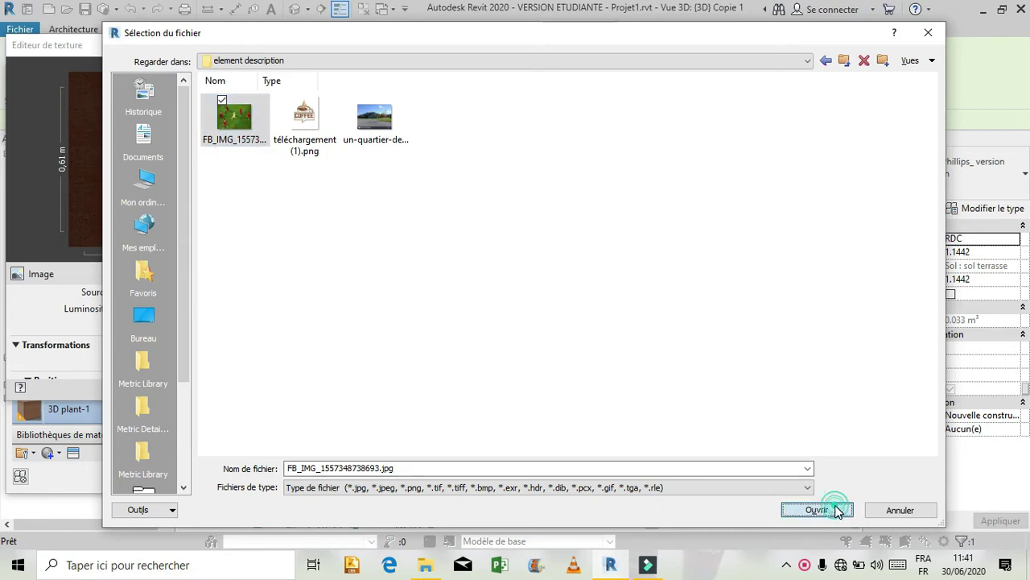
{"action": "left_click", "coordinate": [837, 510]}
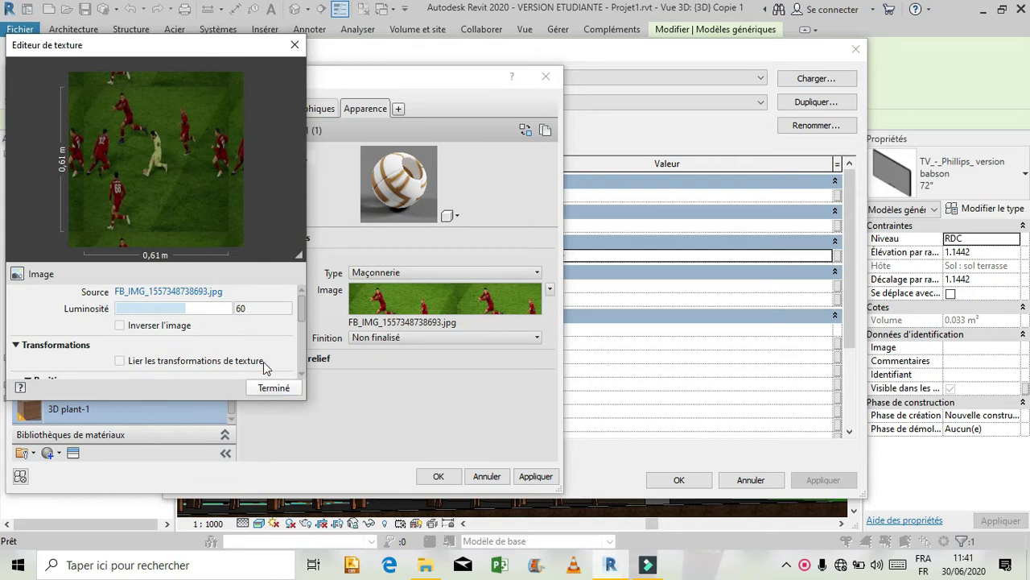
Step: Set the football picture's horizontal texture offset to -80 m
{"action": "scroll", "coordinate": [260, 367], "scroll_direction": "down", "scroll_amount": 3}
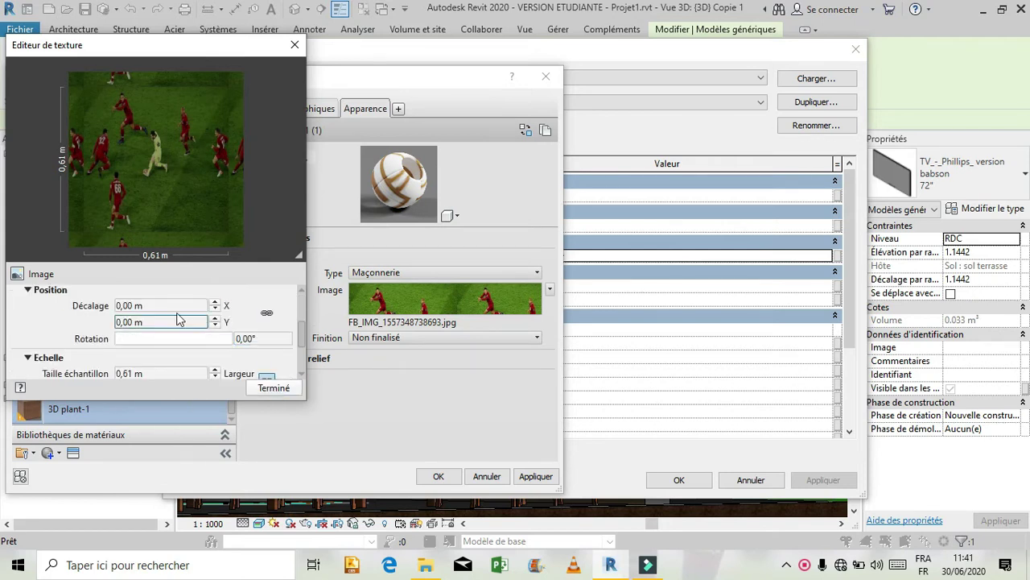
{"action": "left_click", "coordinate": [169, 307]}
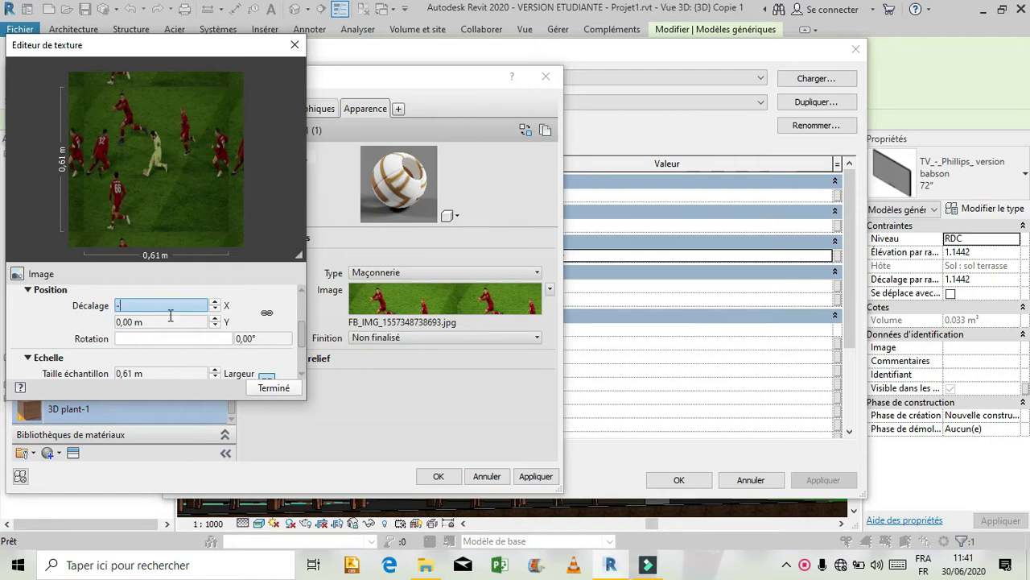
{"action": "type", "text": "-80"}
Step: Set the football picture's sample size to 2.00 m wide by 1.00 m high and finish the texture edit
{"action": "scroll", "coordinate": [172, 318], "scroll_direction": "down", "scroll_amount": 2}
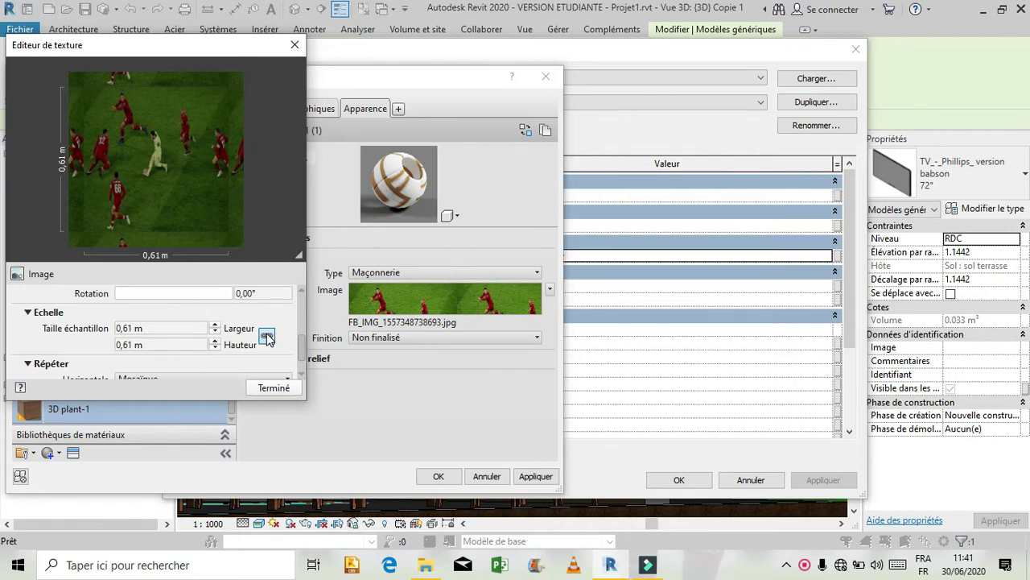
{"action": "left_click", "coordinate": [173, 327]}
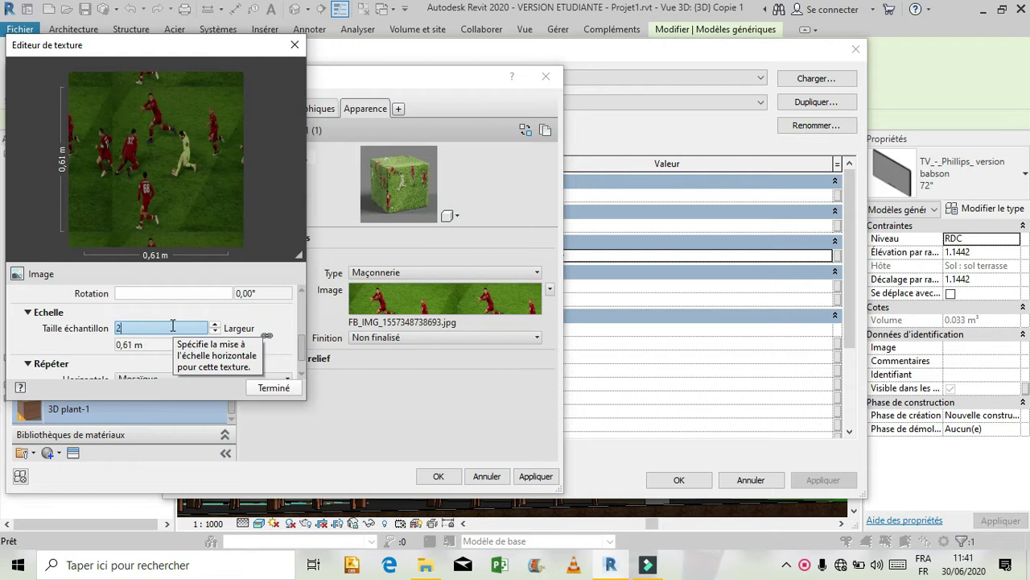
{"action": "type", "text": "2"}
{"action": "key", "text": "Tab"}
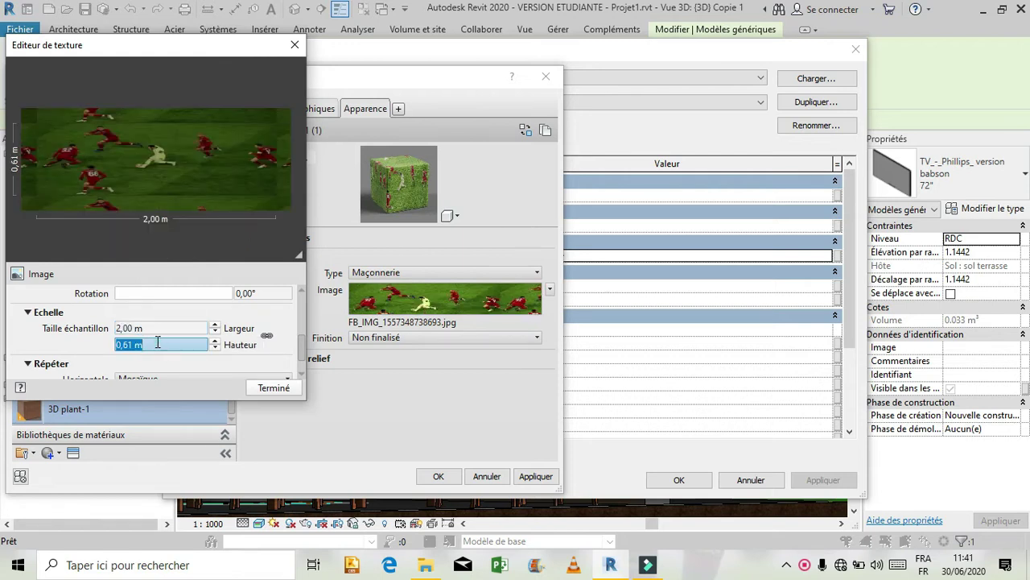
{"action": "type", "text": "1"}
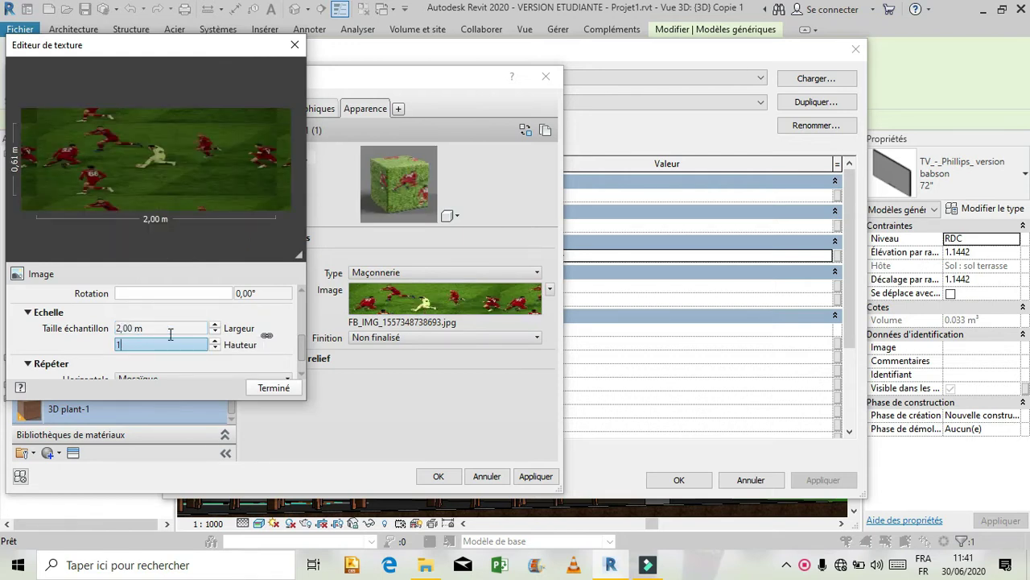
{"action": "left_click", "coordinate": [170, 328]}
{"action": "left_click", "coordinate": [283, 387]}
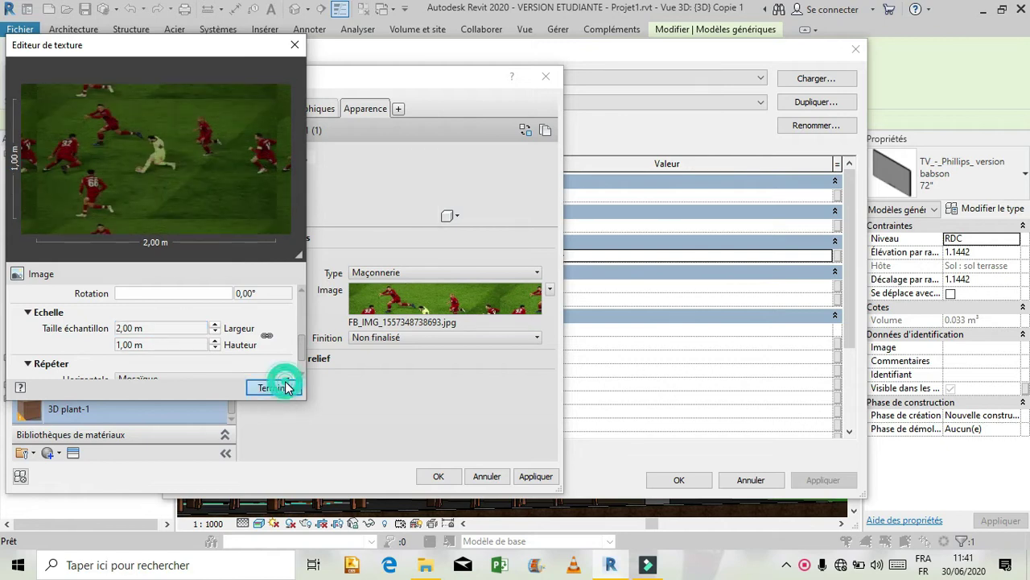
Step: Apply 3D plant-1 as the "materiaux du plastique" material of the 72" TV type and deselect the TV
{"action": "left_click", "coordinate": [540, 477]}
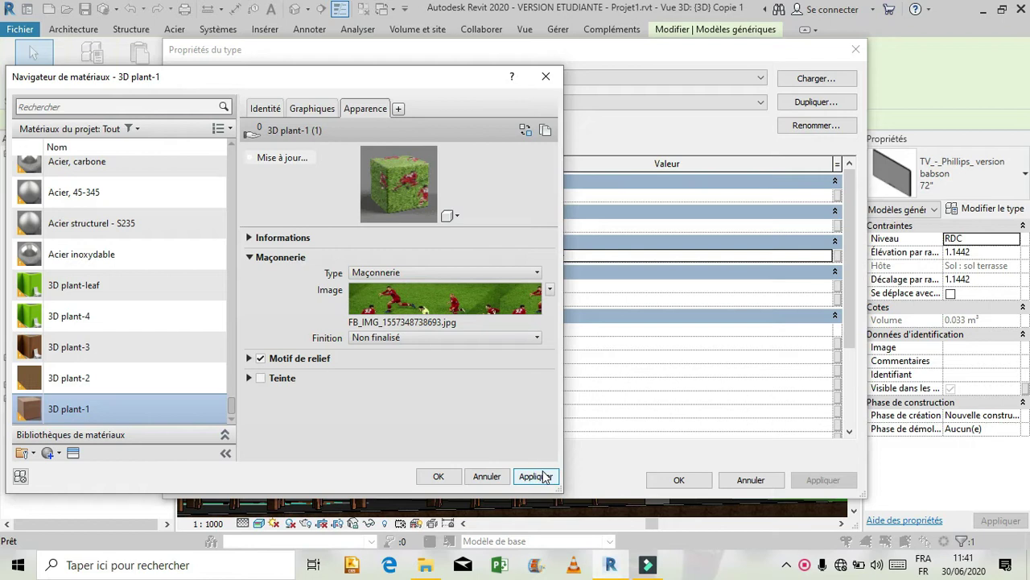
{"action": "left_click", "coordinate": [435, 476]}
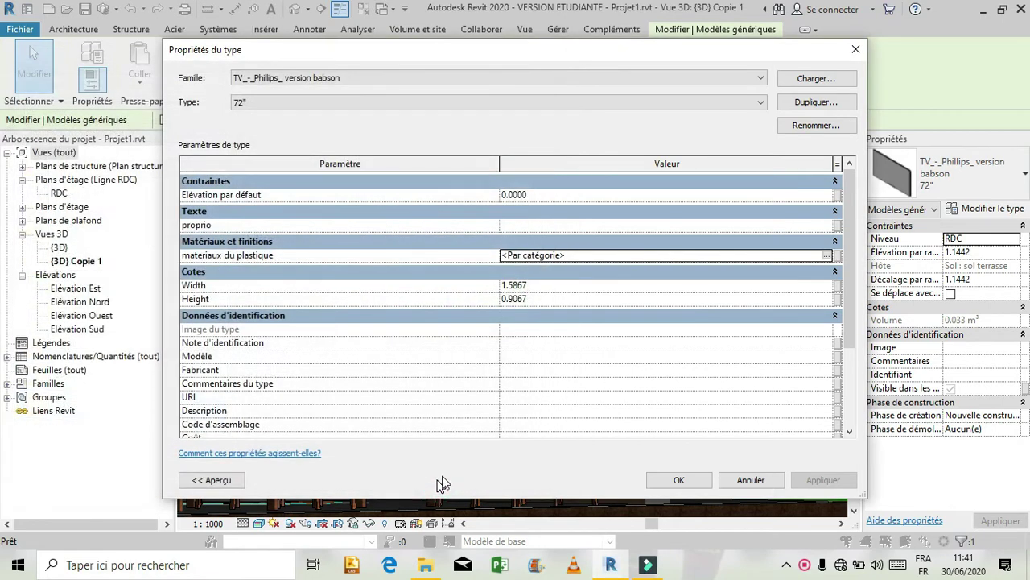
{"action": "left_click", "coordinate": [814, 480]}
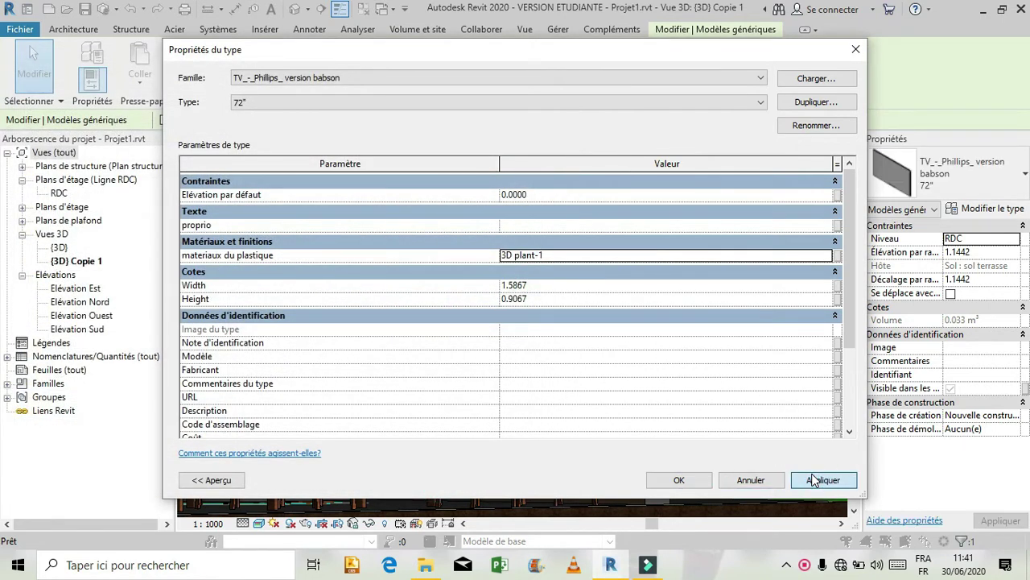
{"action": "left_click", "coordinate": [665, 483]}
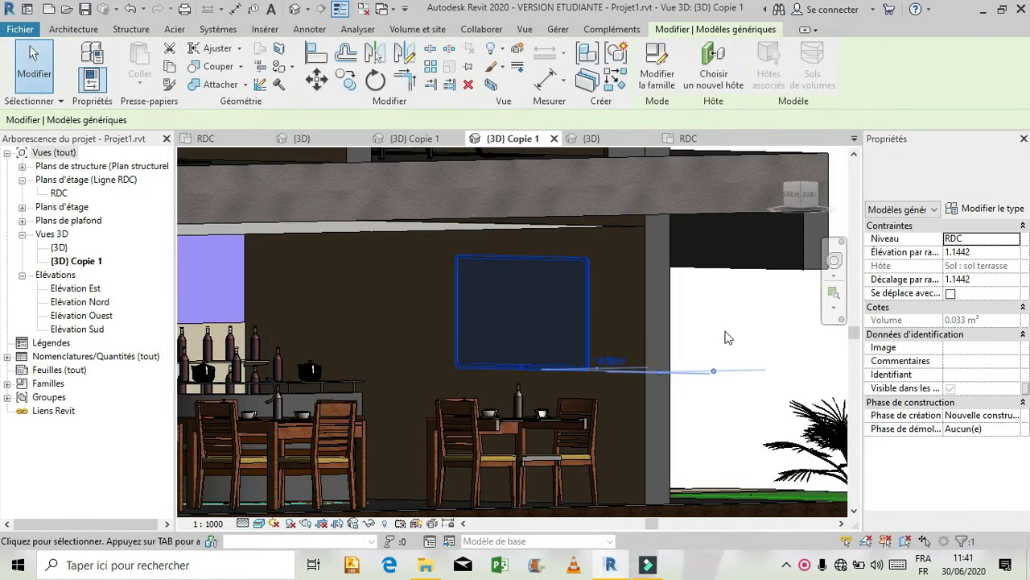
{"action": "left_click", "coordinate": [733, 319]}
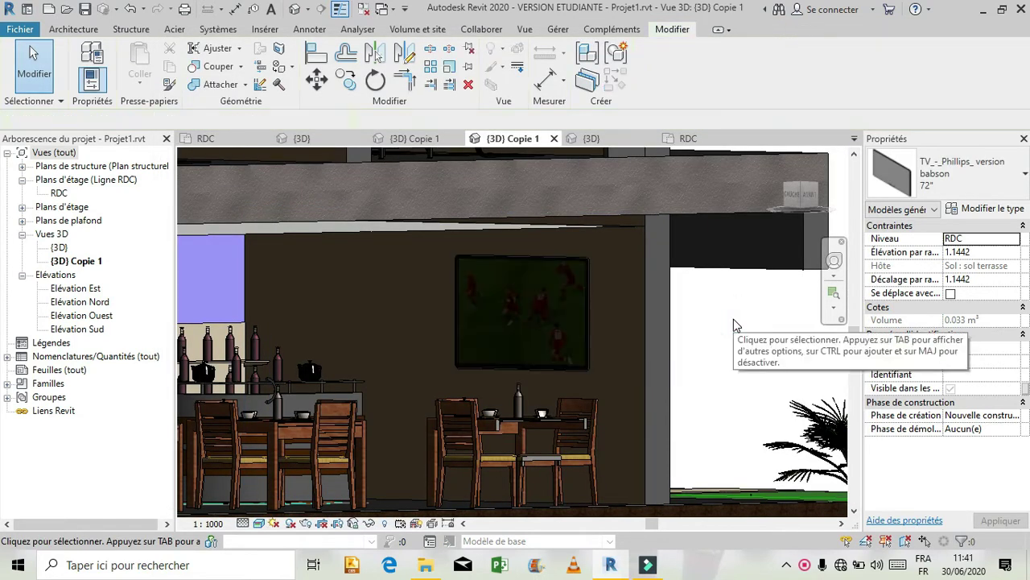
Step: Reopen the football picture's texture settings from the 3D plant-1 material of the 72" TV type
{"action": "scroll", "coordinate": [516, 295], "scroll_direction": "up", "scroll_amount": 5}
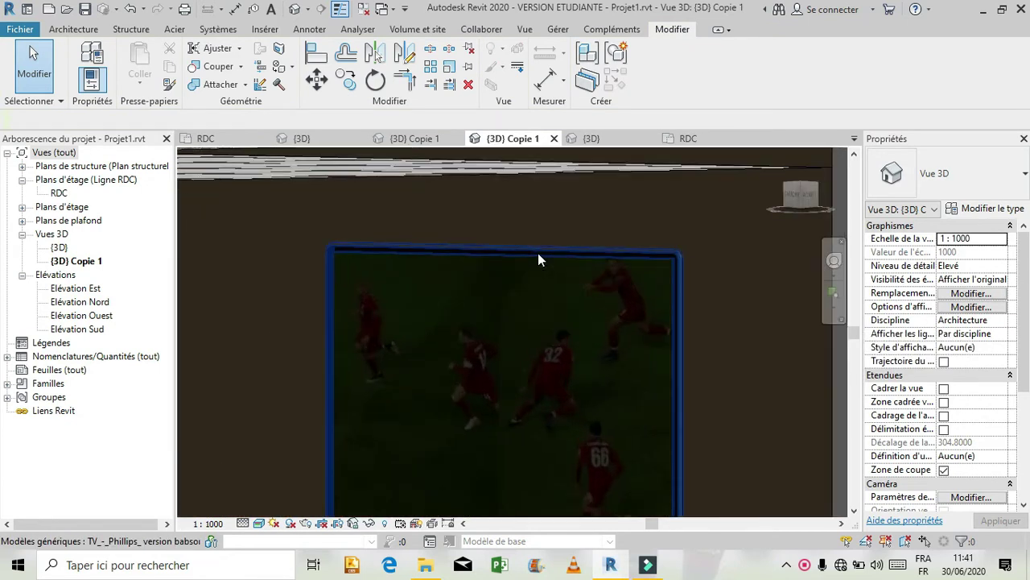
{"action": "scroll", "coordinate": [539, 253], "scroll_direction": "down", "scroll_amount": 1}
{"action": "left_click", "coordinate": [541, 254]}
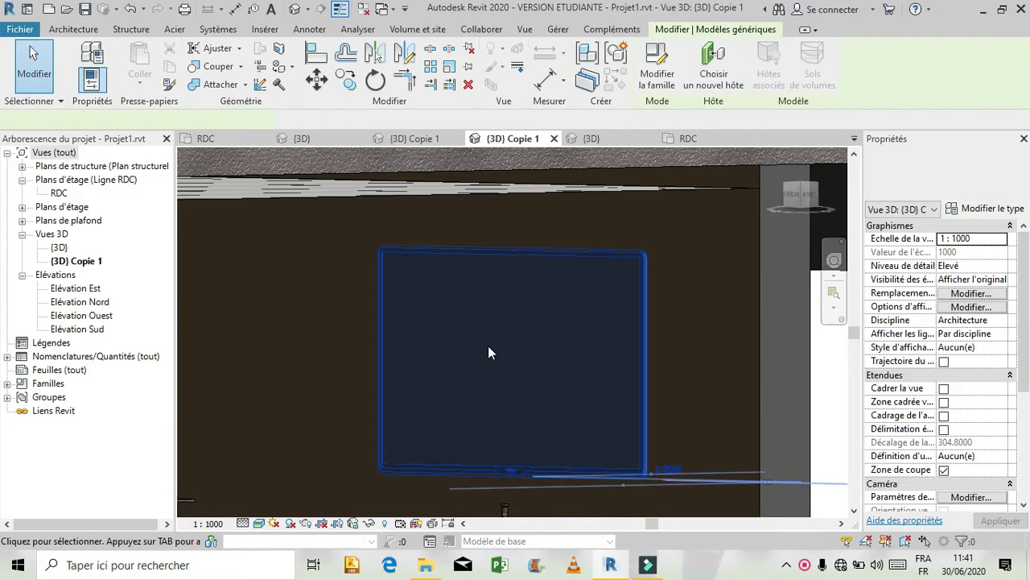
{"action": "left_click", "coordinate": [984, 209]}
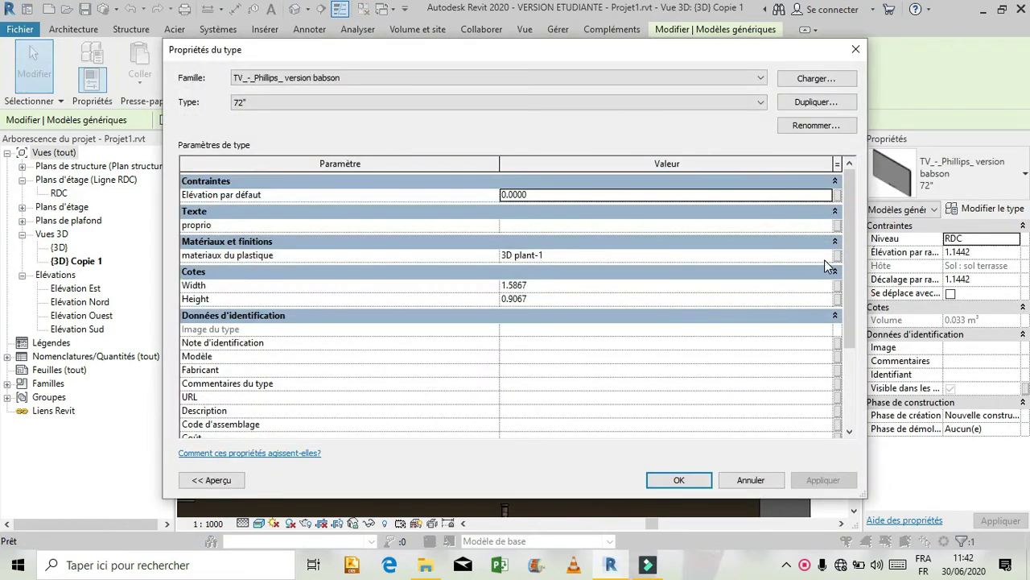
{"action": "left_click", "coordinate": [824, 258]}
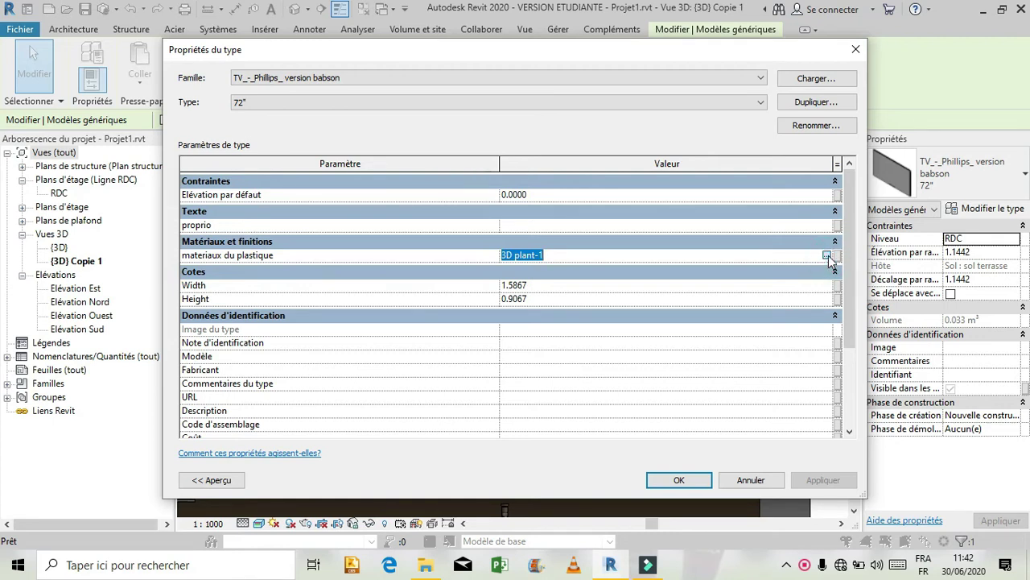
{"action": "left_click", "coordinate": [826, 255]}
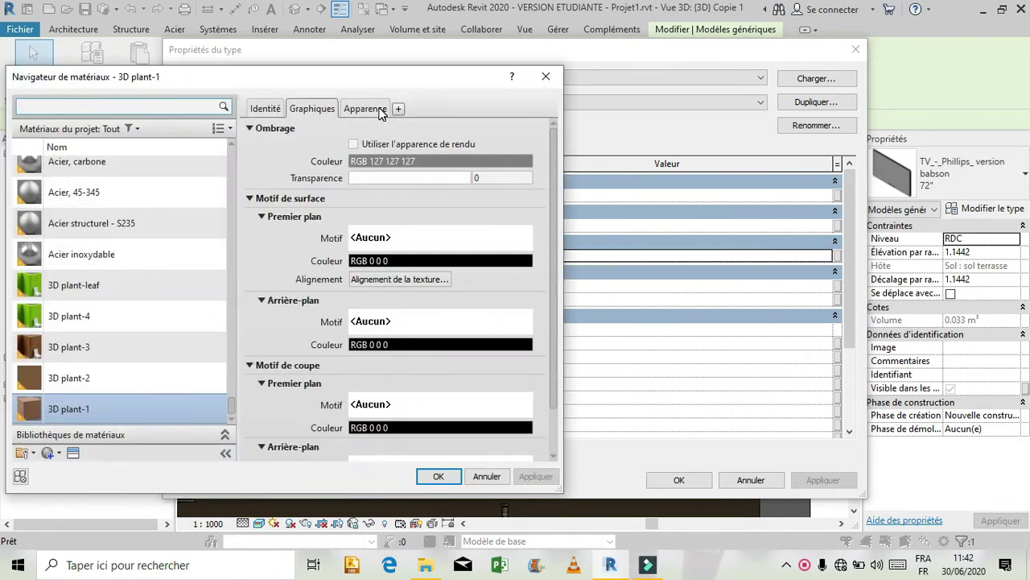
{"action": "left_click", "coordinate": [379, 109]}
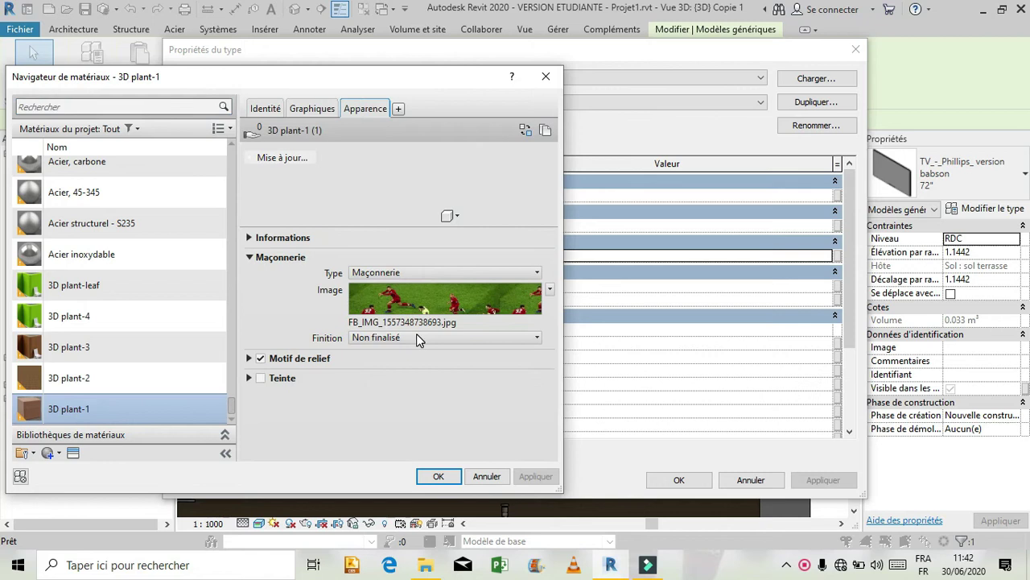
{"action": "left_click", "coordinate": [413, 294]}
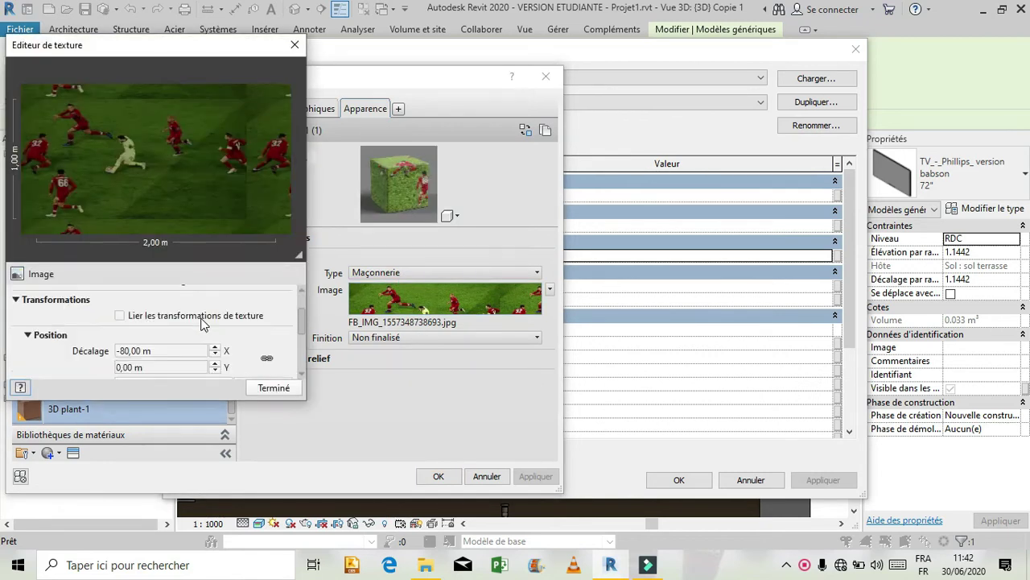
Step: Try a vertical texture offset of -0.08 m for the football picture
{"action": "scroll", "coordinate": [185, 338], "scroll_direction": "down", "scroll_amount": 1}
{"action": "left_click", "coordinate": [201, 322]}
{"action": "scroll", "coordinate": [203, 323], "scroll_direction": "down", "scroll_amount": 2}
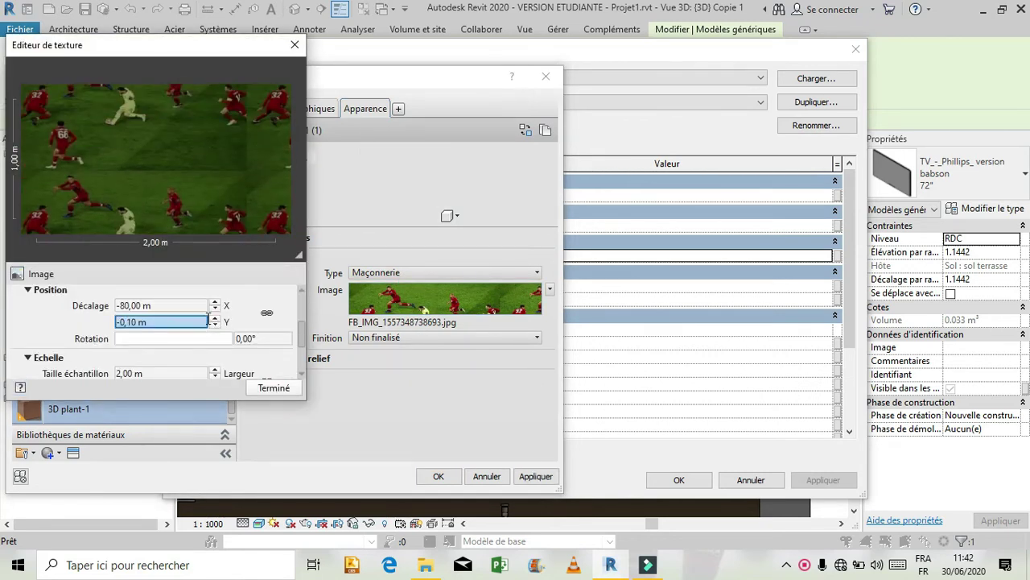
{"action": "scroll", "coordinate": [242, 330], "scroll_direction": "down", "scroll_amount": 1}
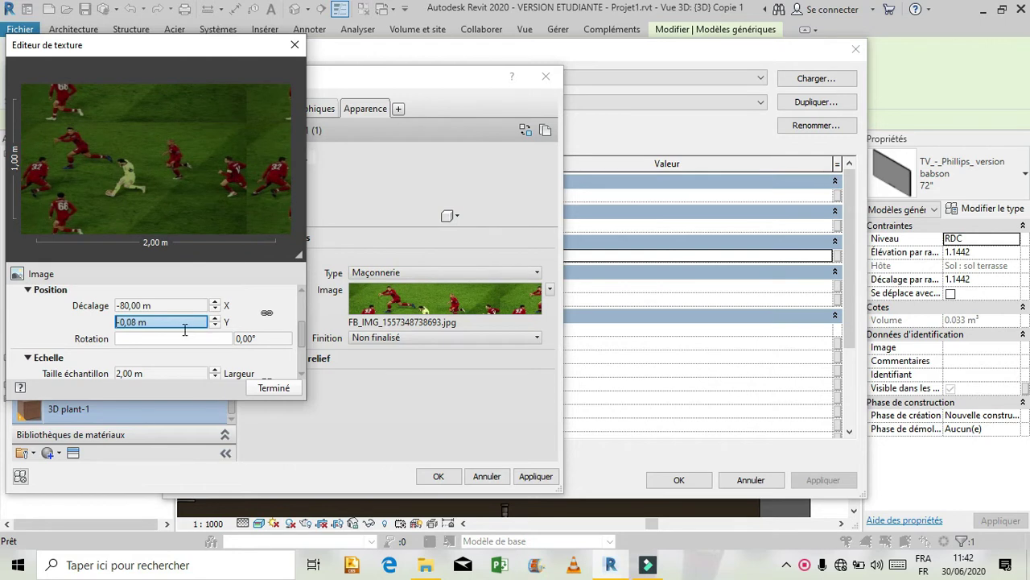
{"action": "scroll", "coordinate": [185, 329], "scroll_direction": "up", "scroll_amount": 3}
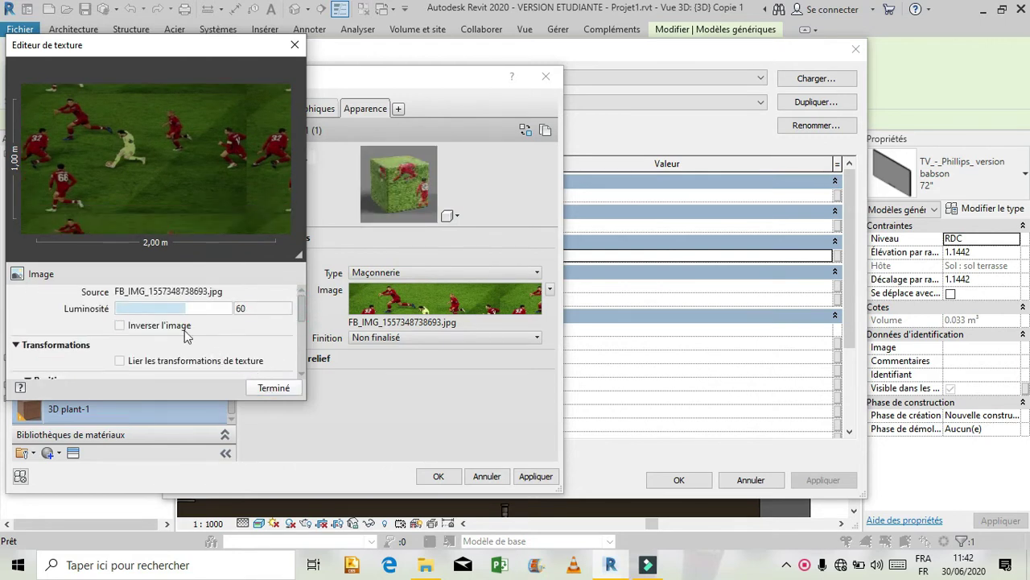
{"action": "left_click_drag", "start_coordinate": [299, 308], "coordinate": [263, 343]}
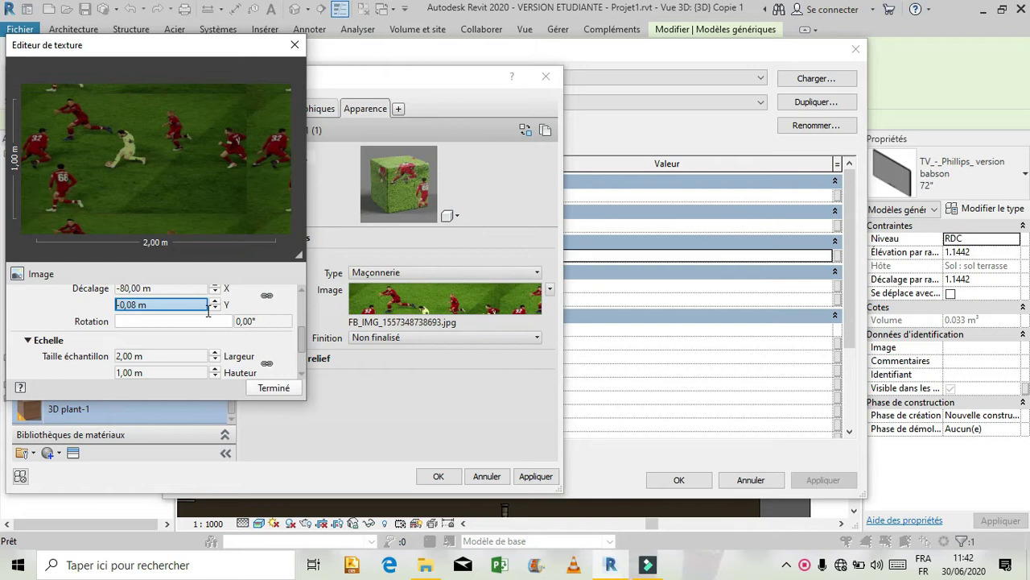
Step: Reset the football picture's vertical texture offset to 0 m
{"action": "left_click", "coordinate": [166, 306]}
{"action": "left_click", "coordinate": [163, 305]}
{"action": "double_click", "coordinate": [163, 306]}
{"action": "type", "text": "0"}
{"action": "left_click", "coordinate": [161, 373]}
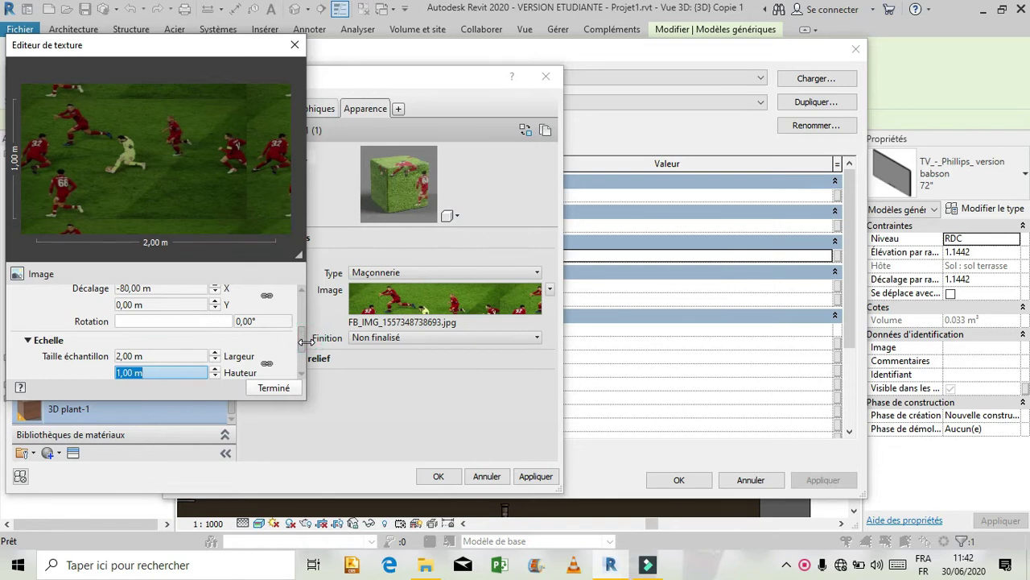
Step: Set the football picture's horizontal repeat to Aucune and its vertical repeat to Aucun, and finish the texture edit
{"action": "scroll", "coordinate": [305, 364], "scroll_direction": "down", "scroll_amount": 2}
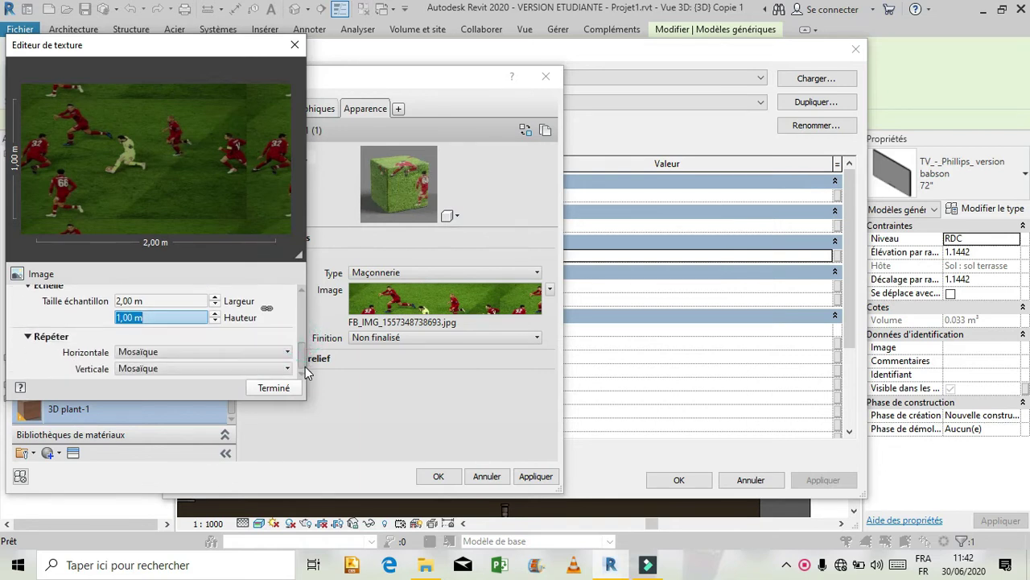
{"action": "left_click", "coordinate": [274, 352]}
{"action": "left_click", "coordinate": [251, 364]}
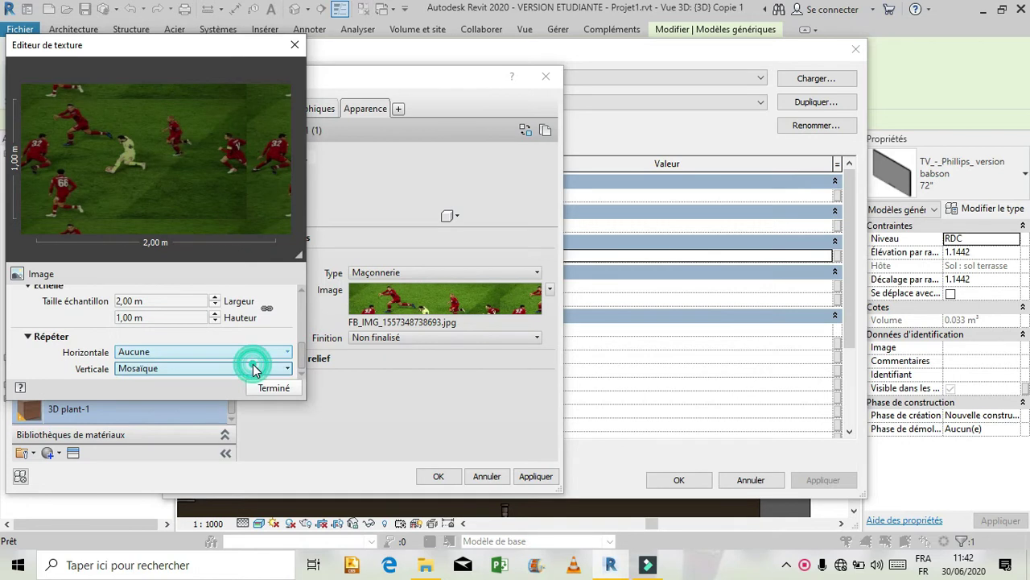
{"action": "left_click", "coordinate": [249, 369]}
{"action": "left_click", "coordinate": [250, 369]}
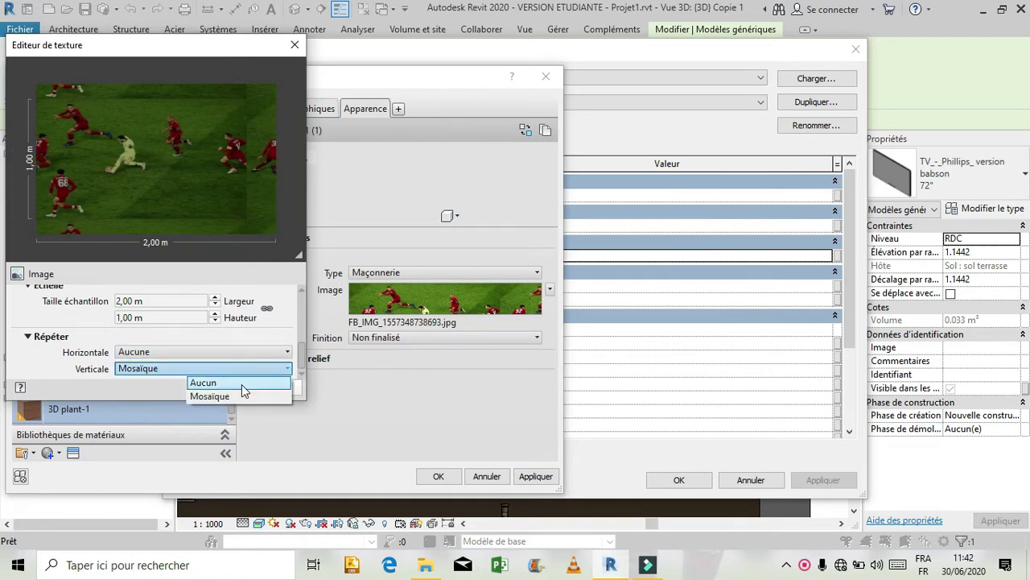
{"action": "left_click", "coordinate": [245, 381]}
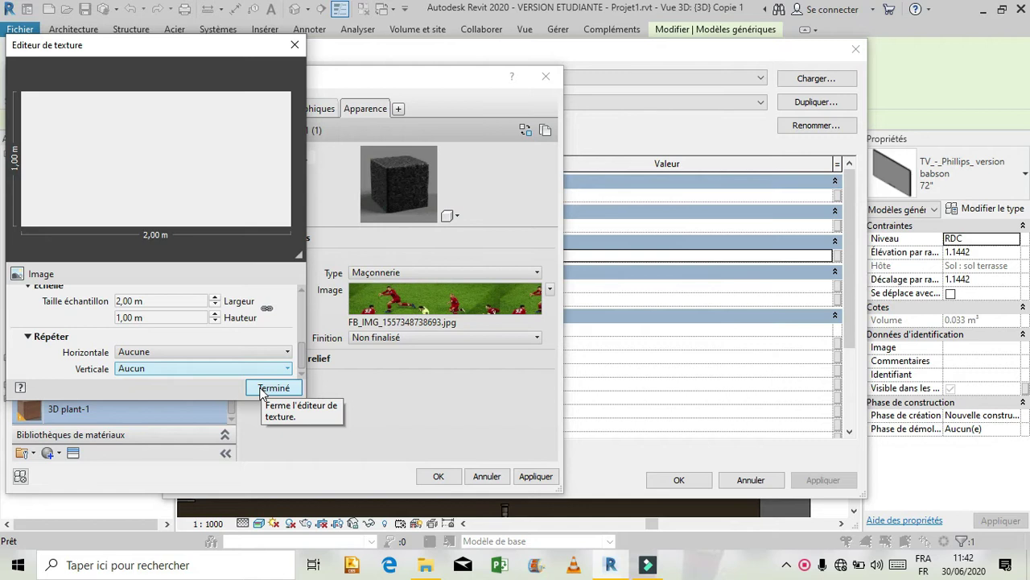
{"action": "left_click", "coordinate": [271, 389]}
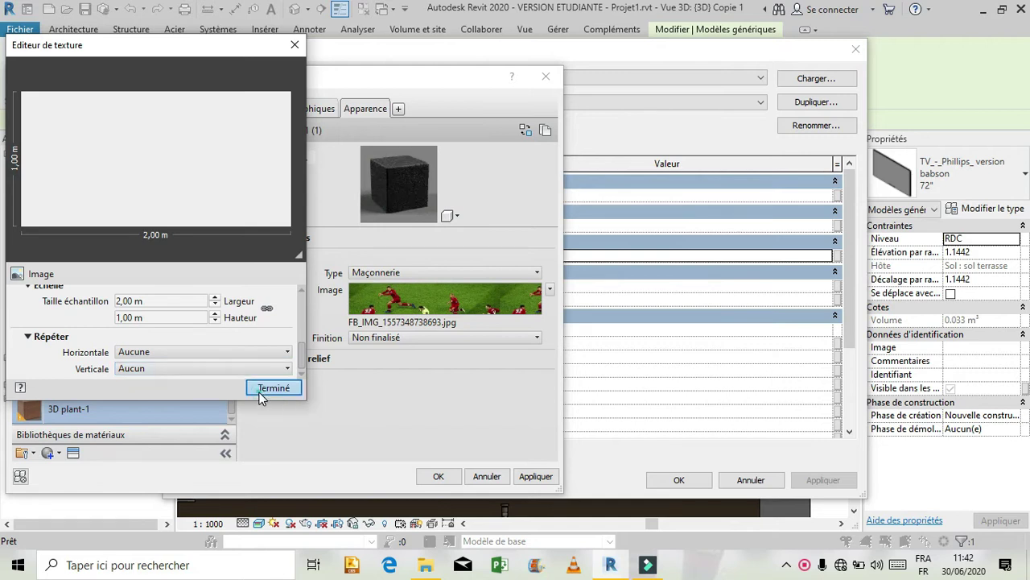
Step: Apply the edited 3D plant-1 material to the 72" TV type, accept the type properties and deselect the TV
{"action": "left_click", "coordinate": [545, 476]}
{"action": "left_click", "coordinate": [447, 476]}
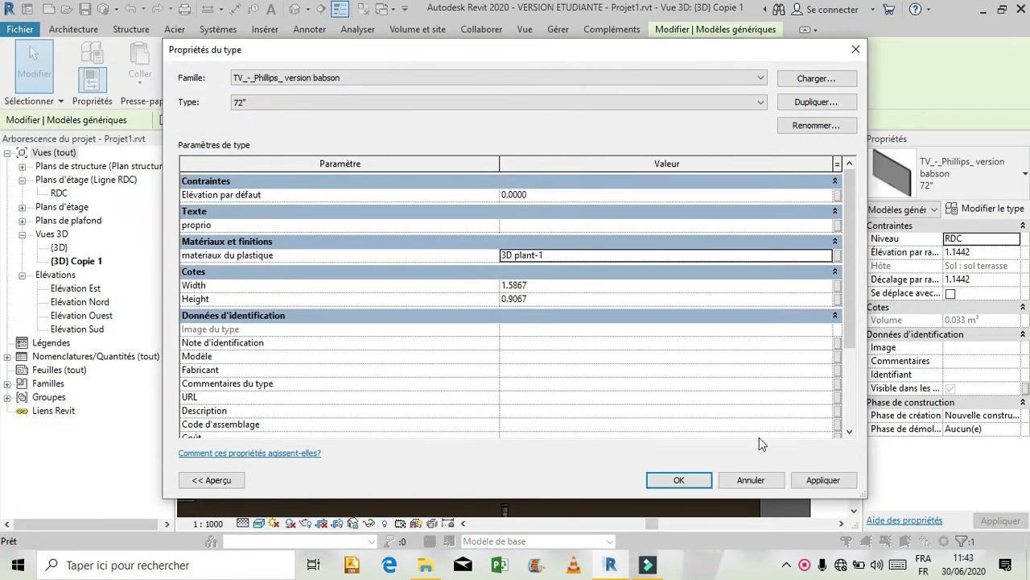
{"action": "left_click", "coordinate": [823, 480]}
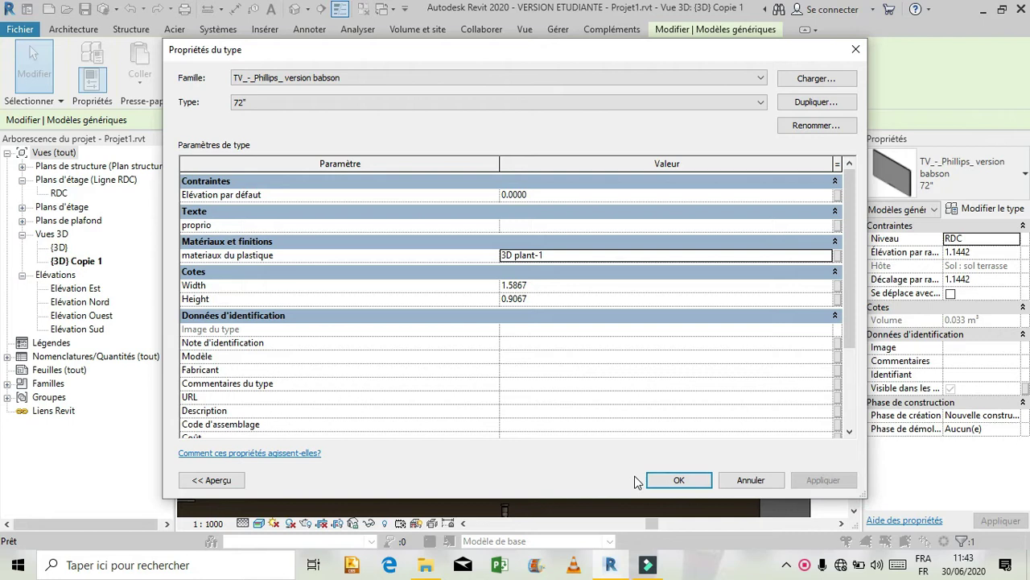
{"action": "left_click", "coordinate": [664, 478]}
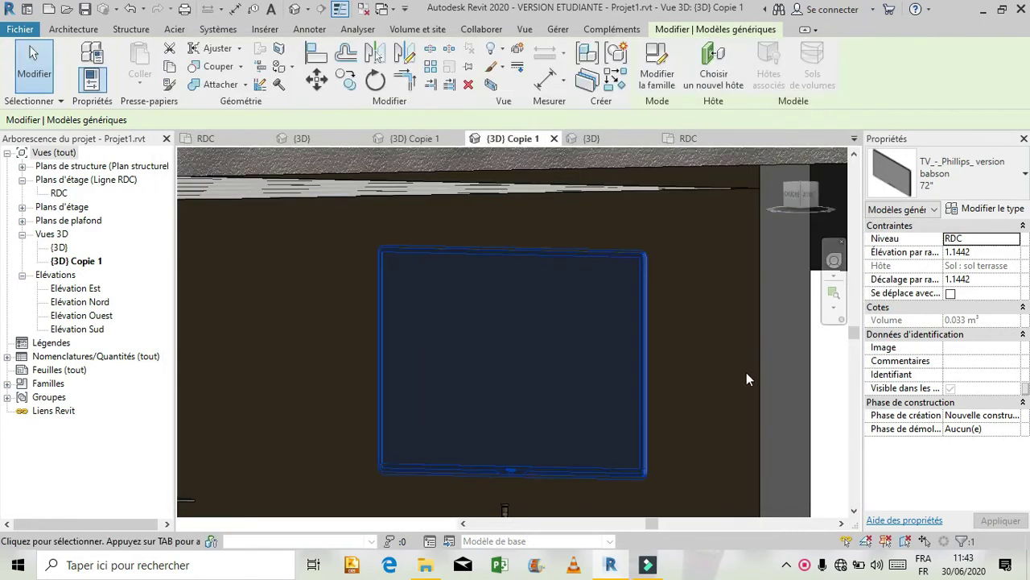
{"action": "left_click", "coordinate": [829, 360]}
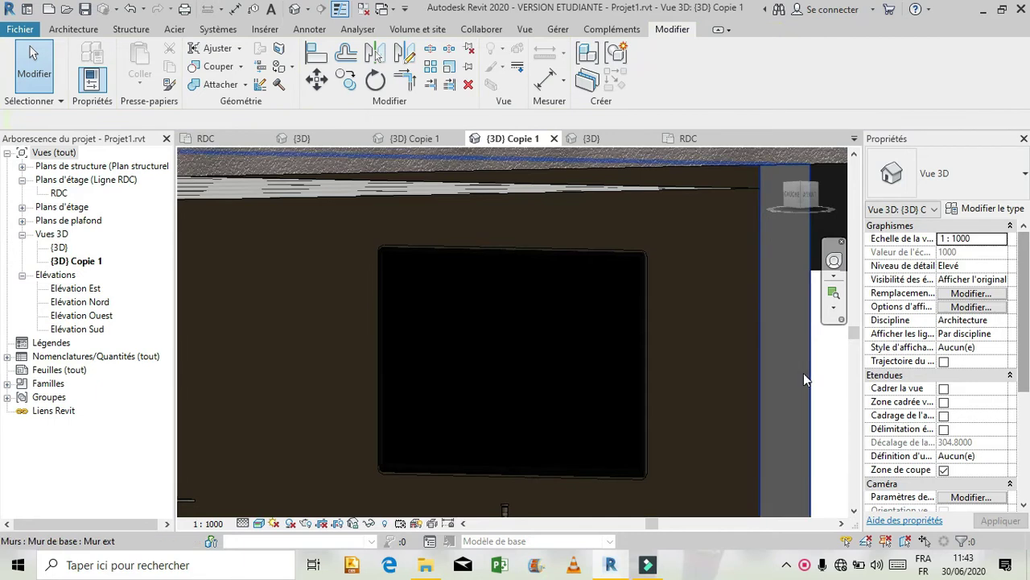
Step: Reopen the football picture's texture settings from the 3D plant-1 material of the 72" TV type
{"action": "left_click", "coordinate": [606, 255]}
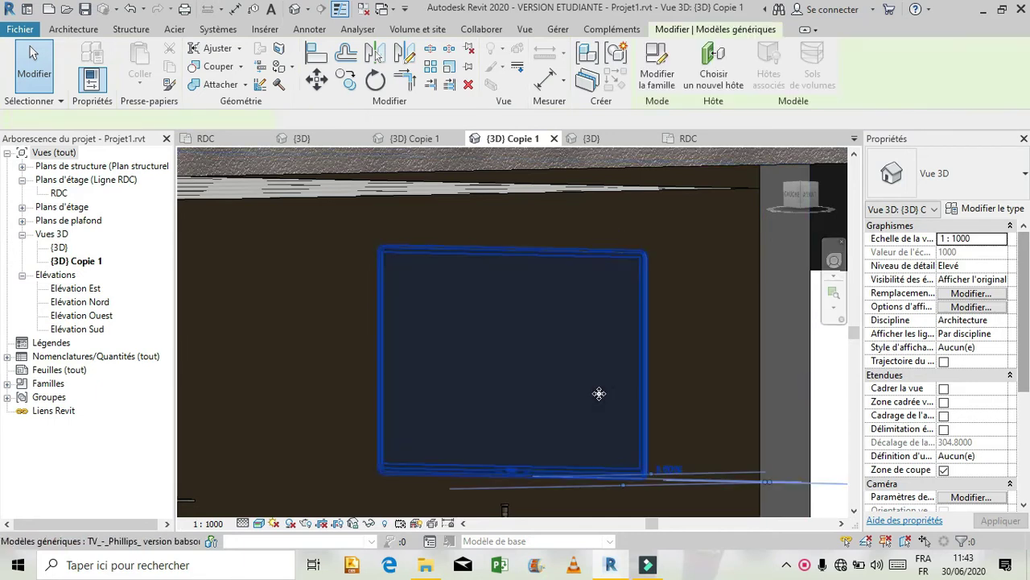
{"action": "left_click", "coordinate": [974, 208]}
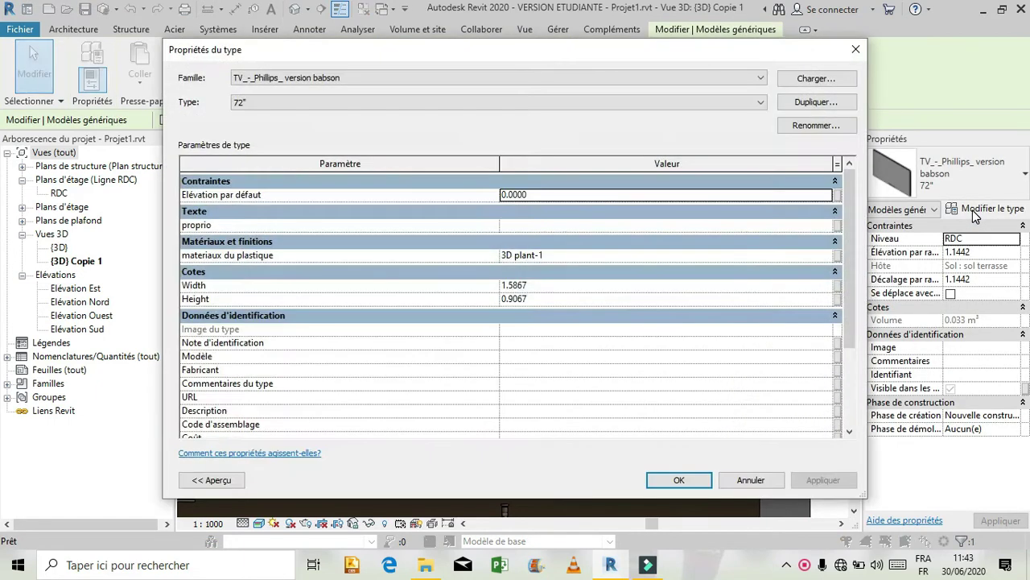
{"action": "left_click", "coordinate": [823, 256]}
{"action": "left_click", "coordinate": [829, 256]}
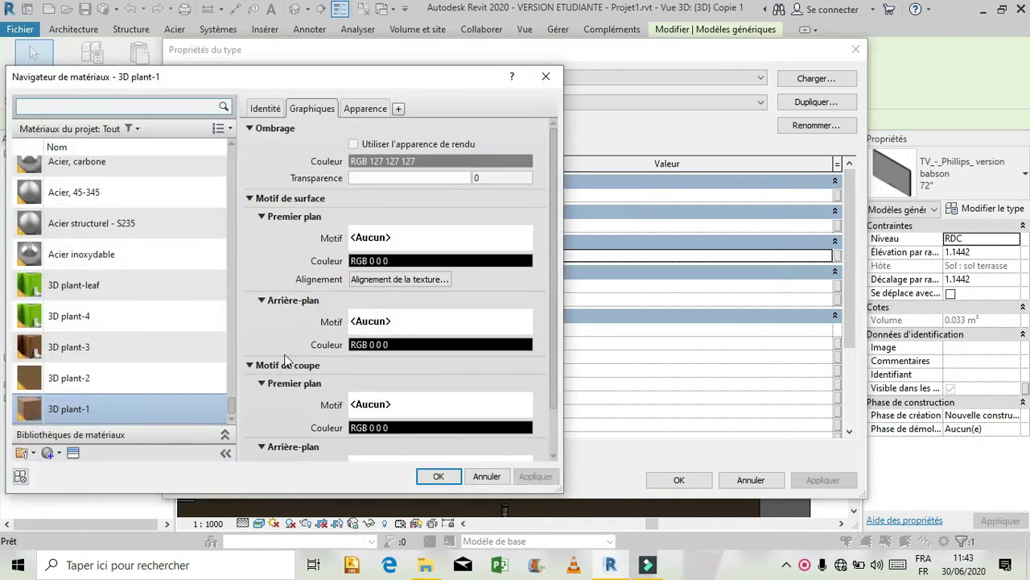
{"action": "left_click", "coordinate": [351, 113]}
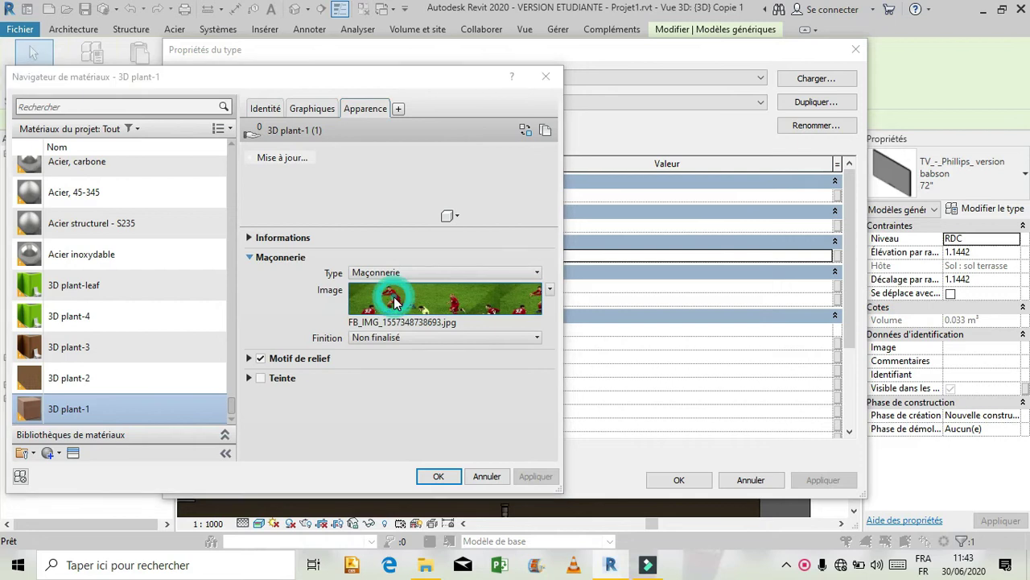
{"action": "left_click", "coordinate": [394, 297]}
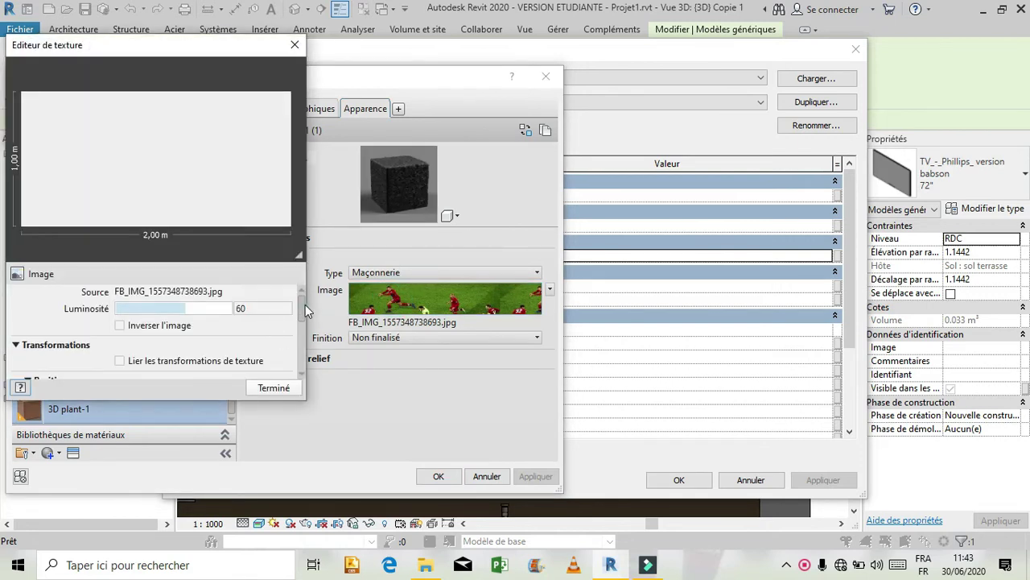
Step: Set the football picture's horizontal repeat to Mosaïque and finish the texture edit
{"action": "left_click_drag", "start_coordinate": [305, 313], "coordinate": [294, 366]}
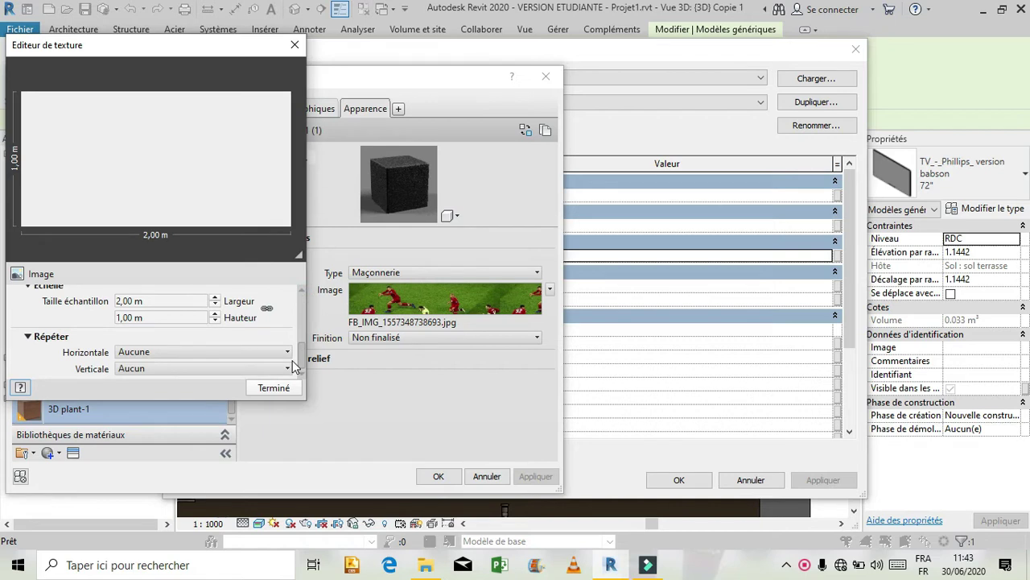
{"action": "left_click_drag", "start_coordinate": [302, 354], "coordinate": [300, 295]}
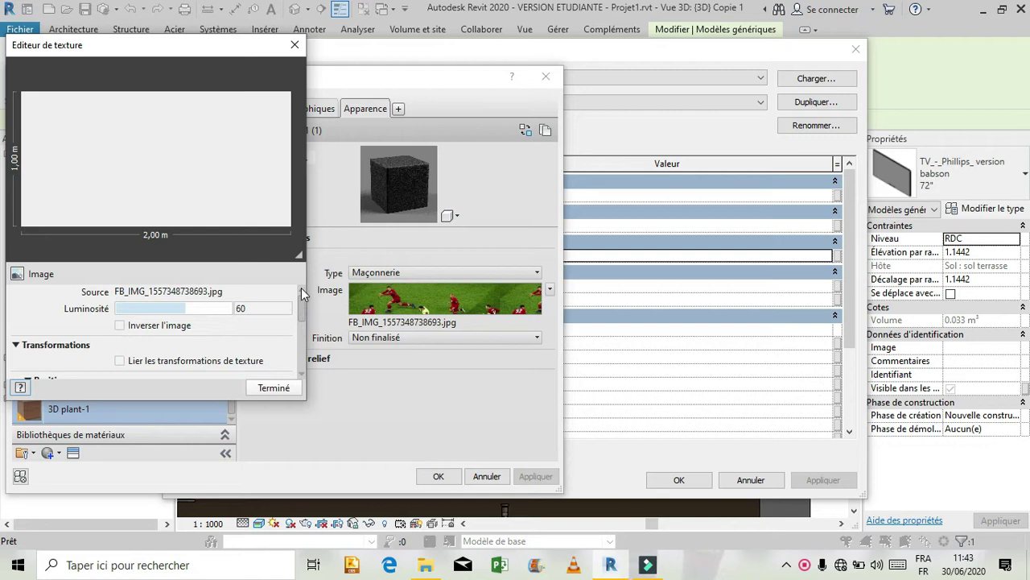
{"action": "left_click_drag", "start_coordinate": [301, 288], "coordinate": [301, 362]}
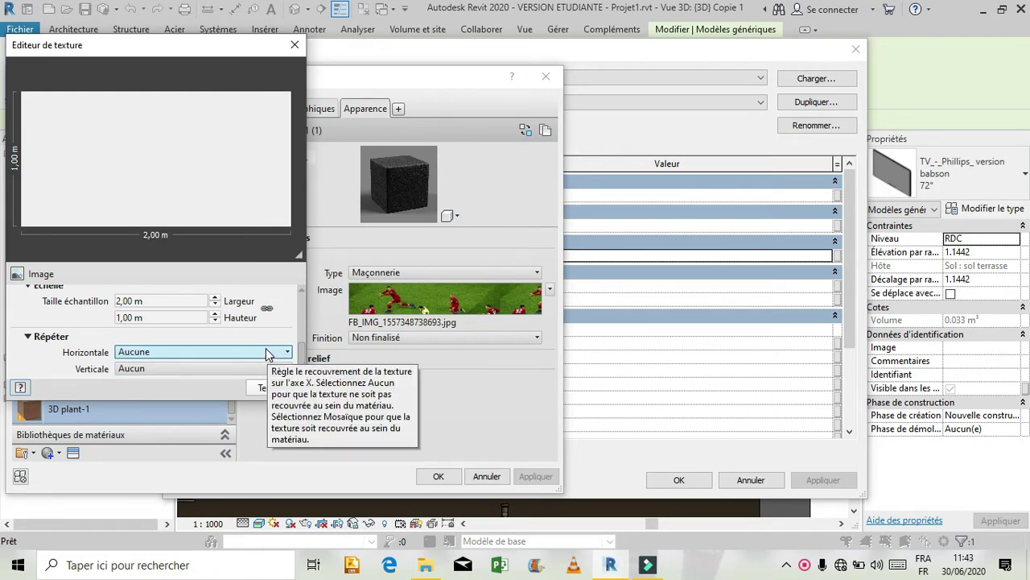
{"action": "left_click", "coordinate": [268, 353]}
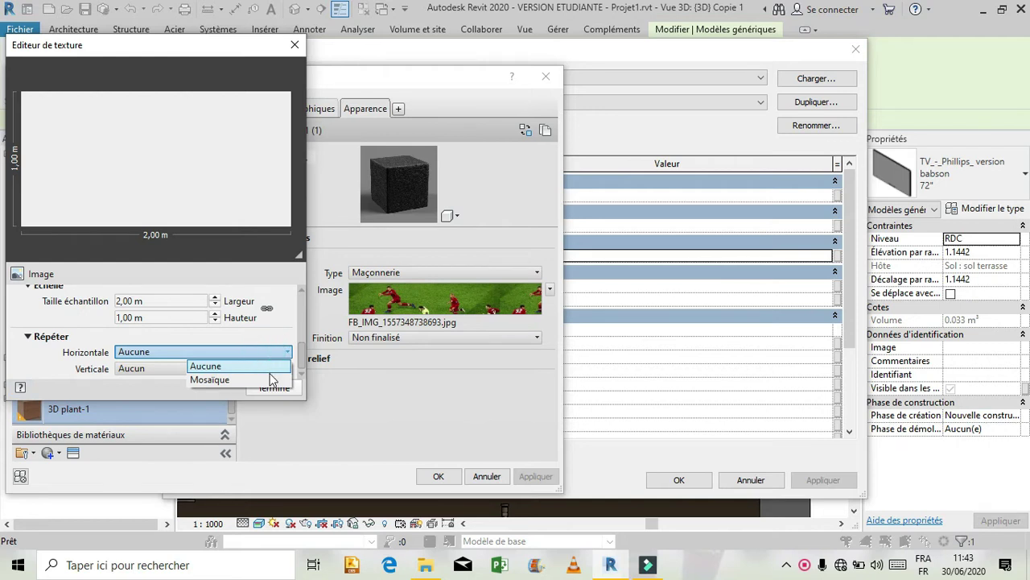
{"action": "left_click", "coordinate": [271, 388]}
{"action": "left_click", "coordinate": [260, 354]}
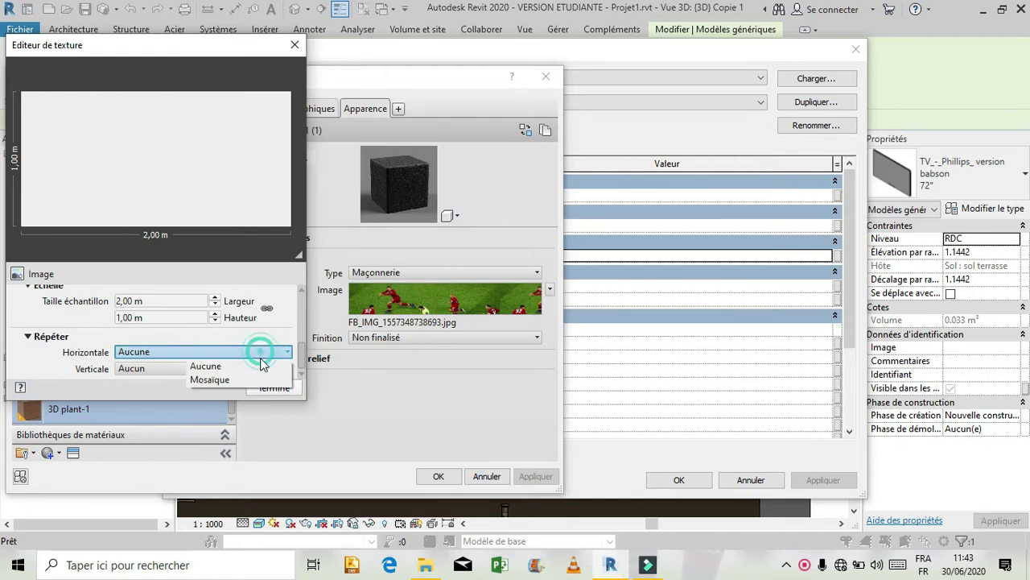
{"action": "left_click", "coordinate": [265, 377]}
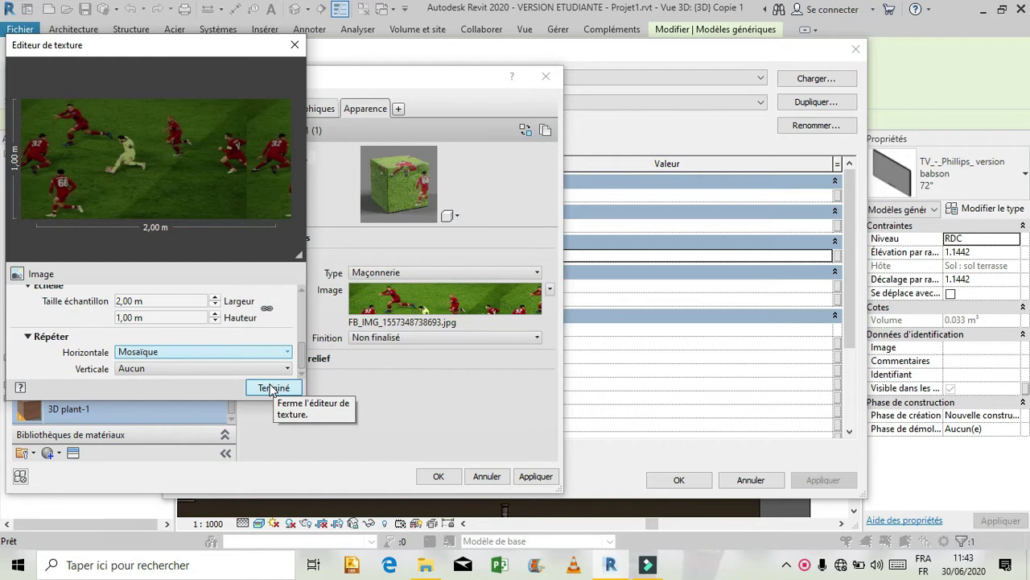
{"action": "left_click", "coordinate": [273, 388]}
Step: Save the 3D plant-1 changes to the 72" TV type and clear the selection to show the screen picture
{"action": "left_click", "coordinate": [533, 476]}
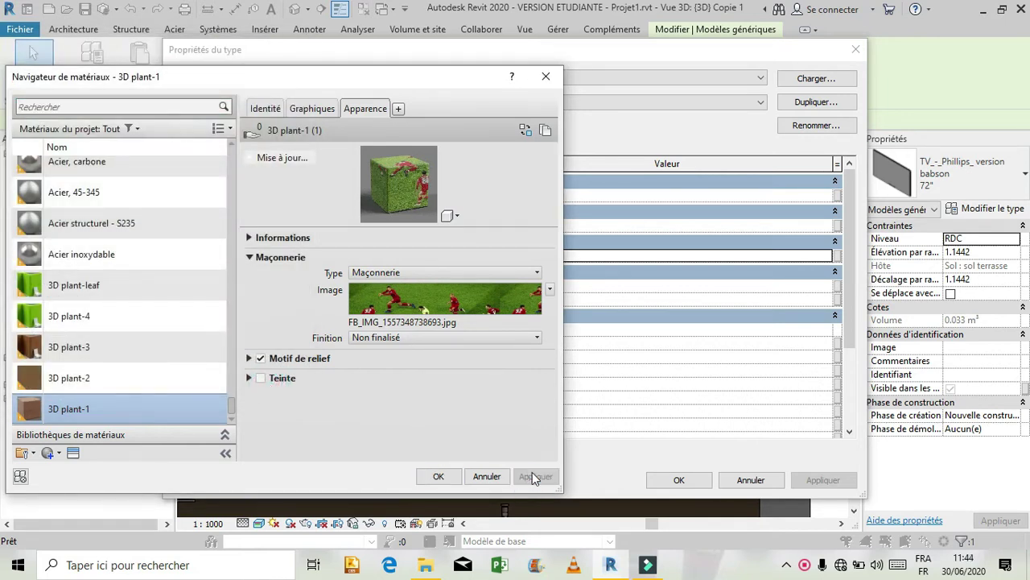
{"action": "left_click", "coordinate": [442, 476]}
{"action": "left_click", "coordinate": [827, 483]}
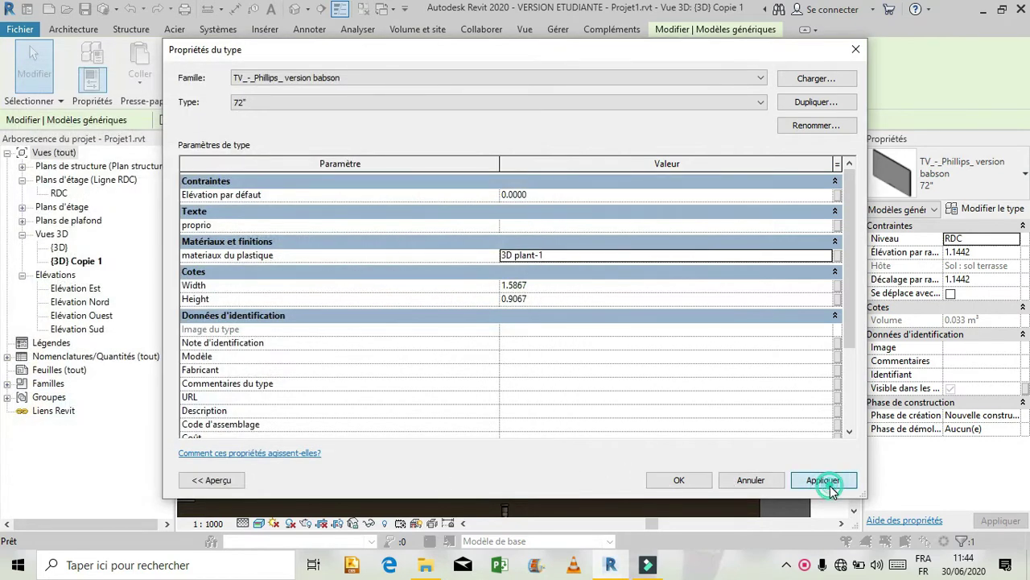
{"action": "left_click", "coordinate": [679, 482]}
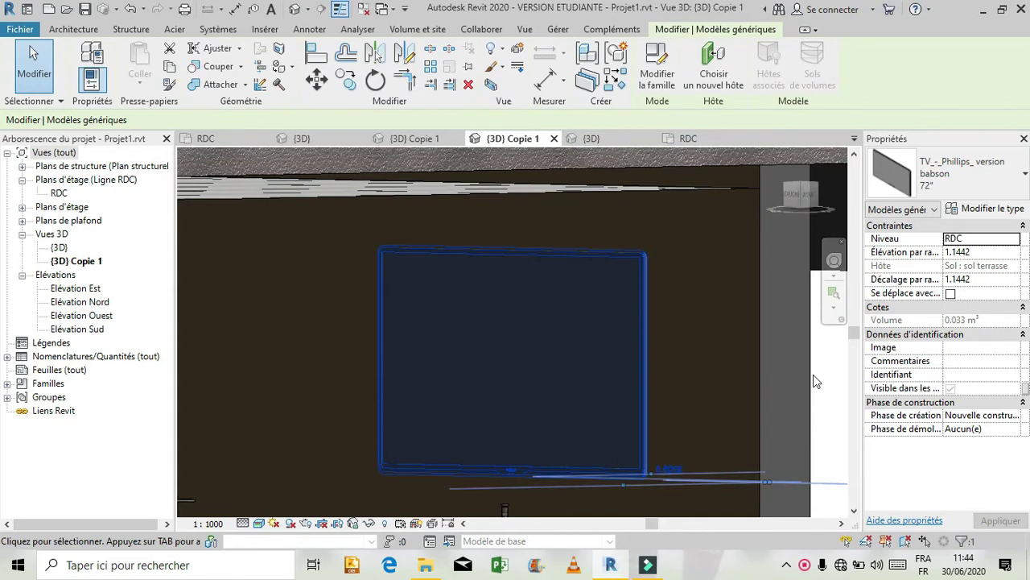
{"action": "left_click", "coordinate": [834, 371]}
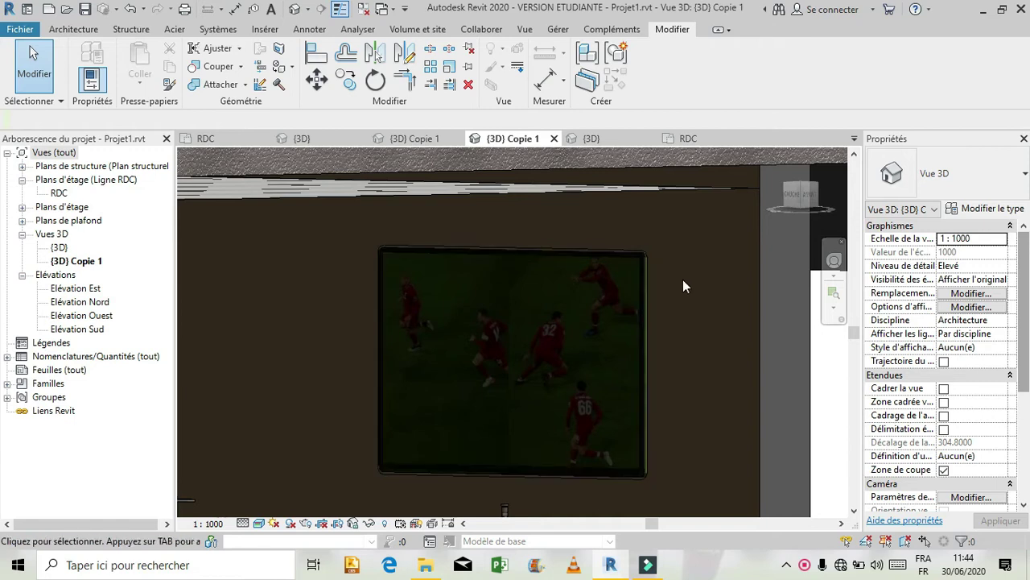
Step: In the 3D view of formation revit.rvt, open the football picture's texture settings from the wall-mounted TV's 3D plant-1 material
{"action": "left_click", "coordinate": [418, 137]}
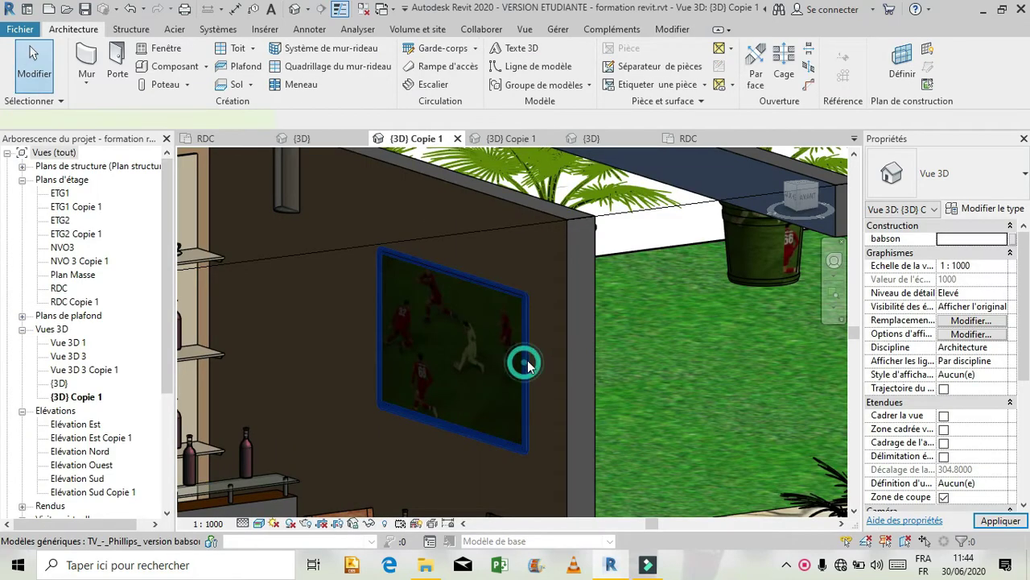
{"action": "left_click", "coordinate": [690, 351]}
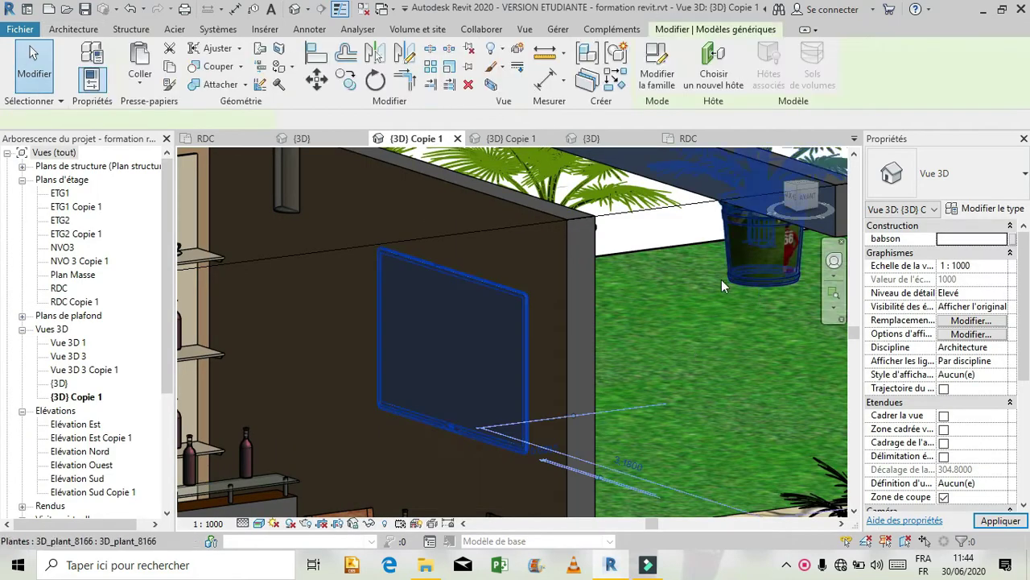
{"action": "left_click", "coordinate": [993, 209]}
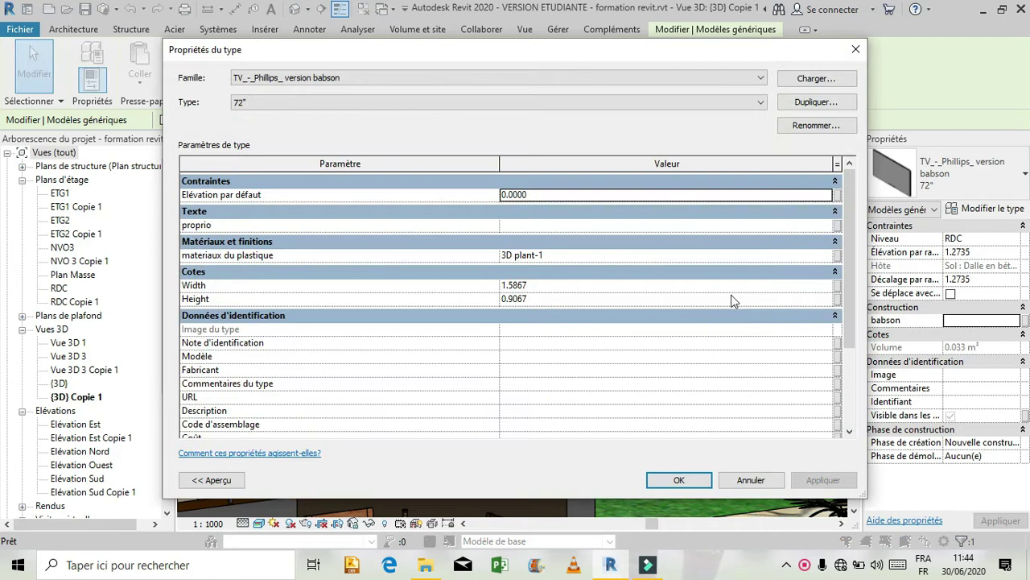
{"action": "left_click", "coordinate": [824, 256]}
{"action": "left_click", "coordinate": [827, 255]}
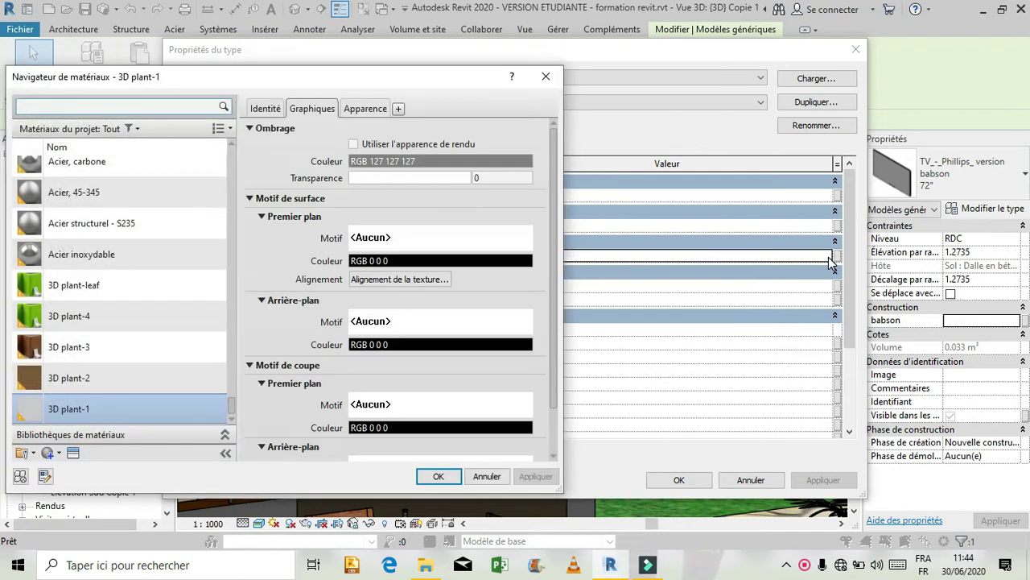
{"action": "left_click", "coordinate": [344, 111]}
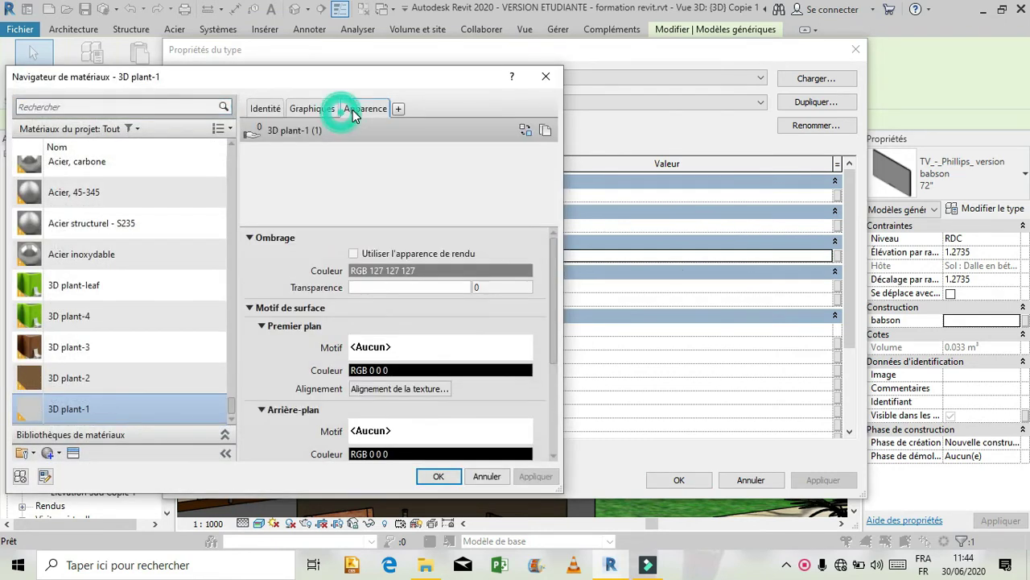
{"action": "left_click", "coordinate": [426, 301]}
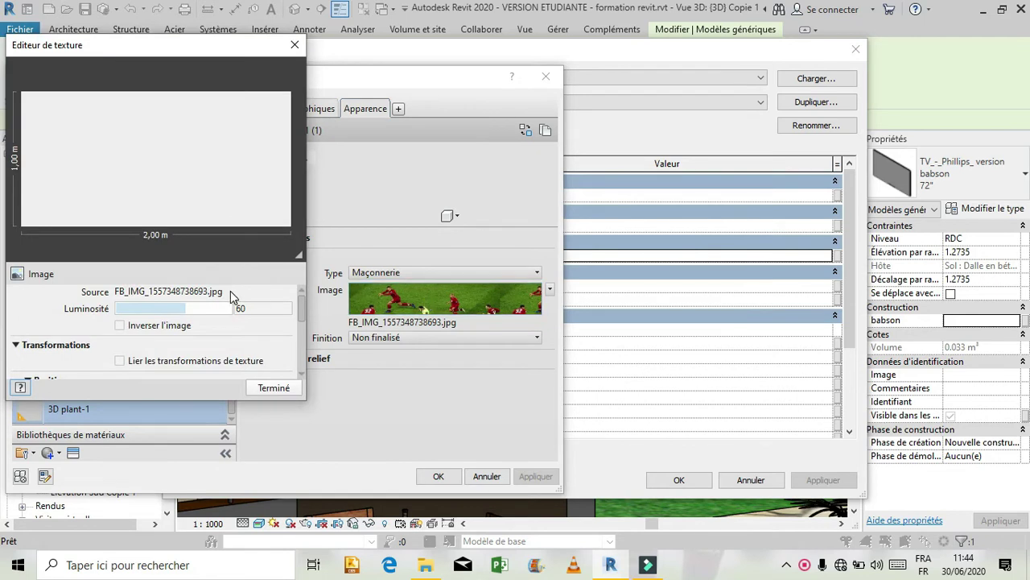
Step: Review the football picture's offset, sample size and repeat settings, leave the TV type without saving, and view the whole bar
{"action": "scroll", "coordinate": [216, 342], "scroll_direction": "down", "scroll_amount": 1}
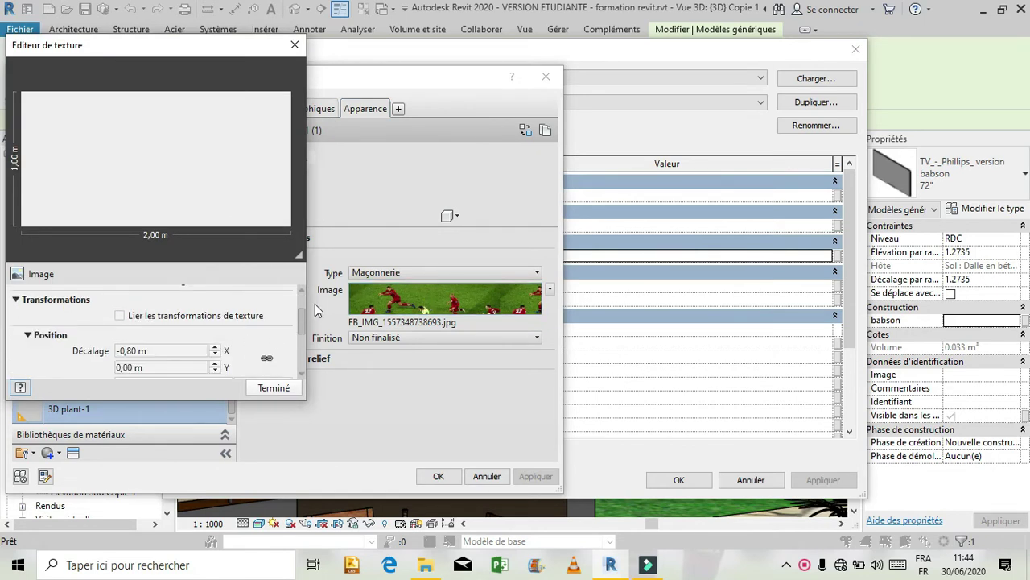
{"action": "left_click_drag", "start_coordinate": [302, 314], "coordinate": [301, 364]}
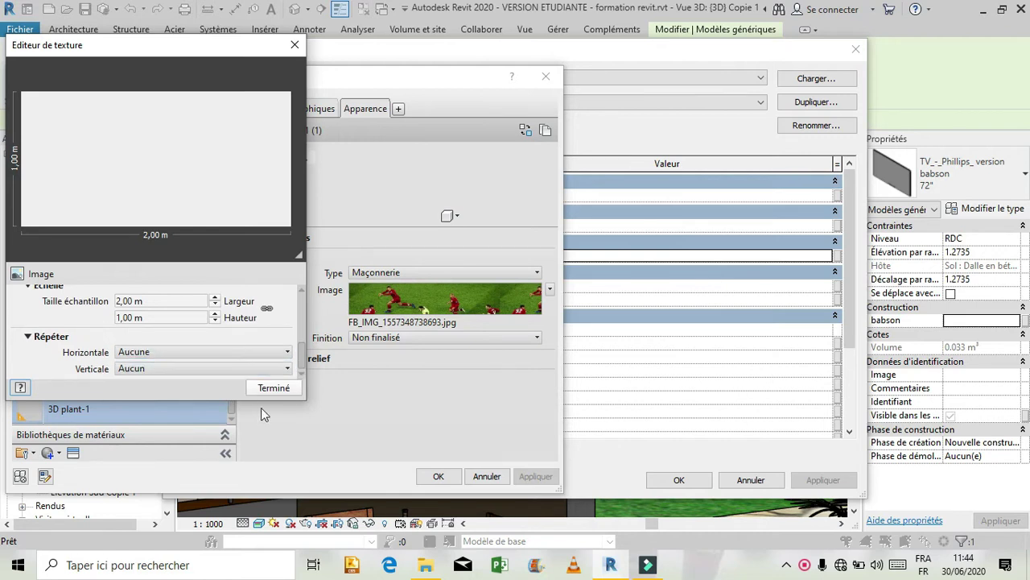
{"action": "left_click", "coordinate": [281, 389]}
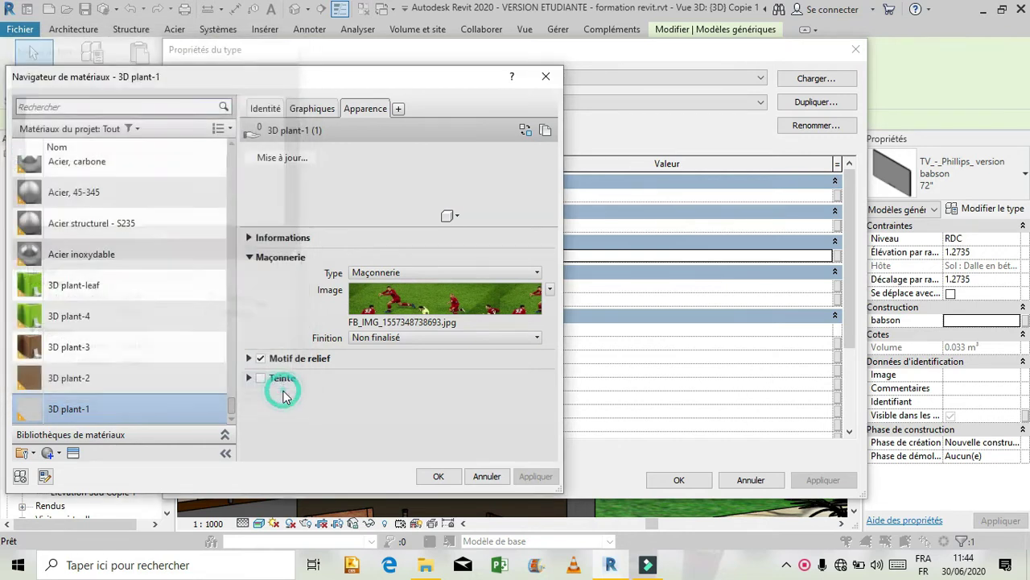
{"action": "left_click", "coordinate": [486, 477]}
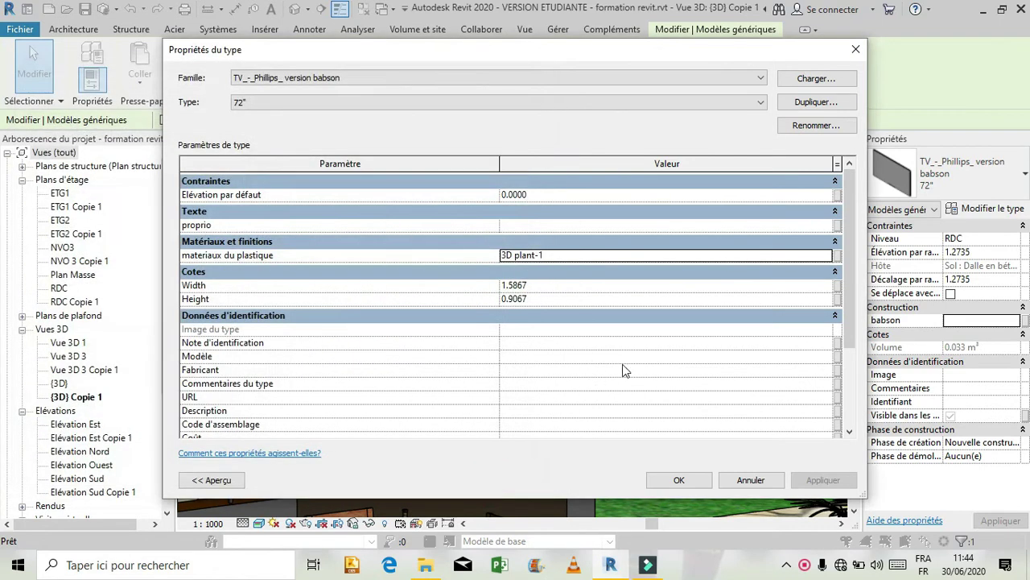
{"action": "left_click", "coordinate": [739, 482]}
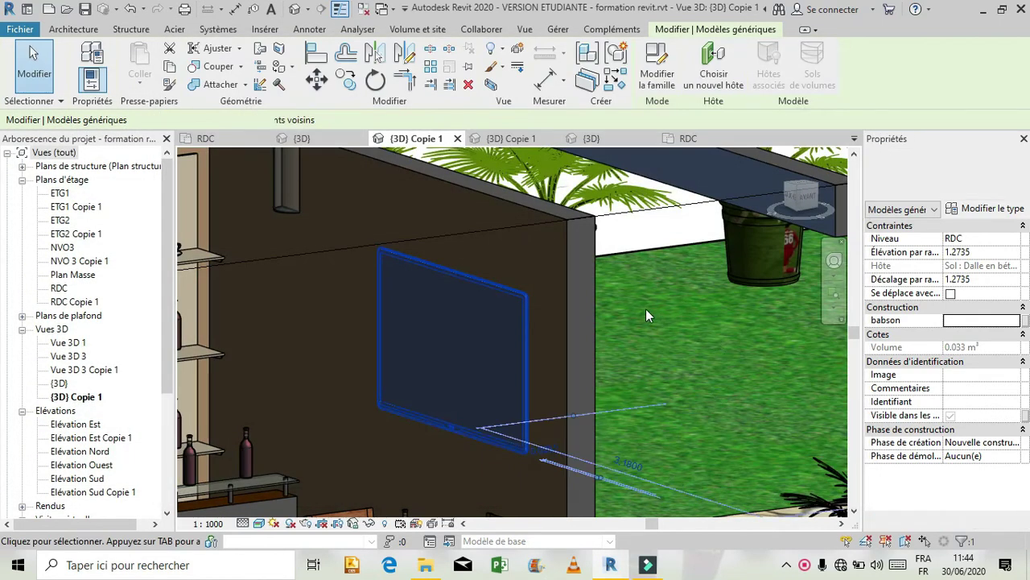
{"action": "key", "text": "Escape"}
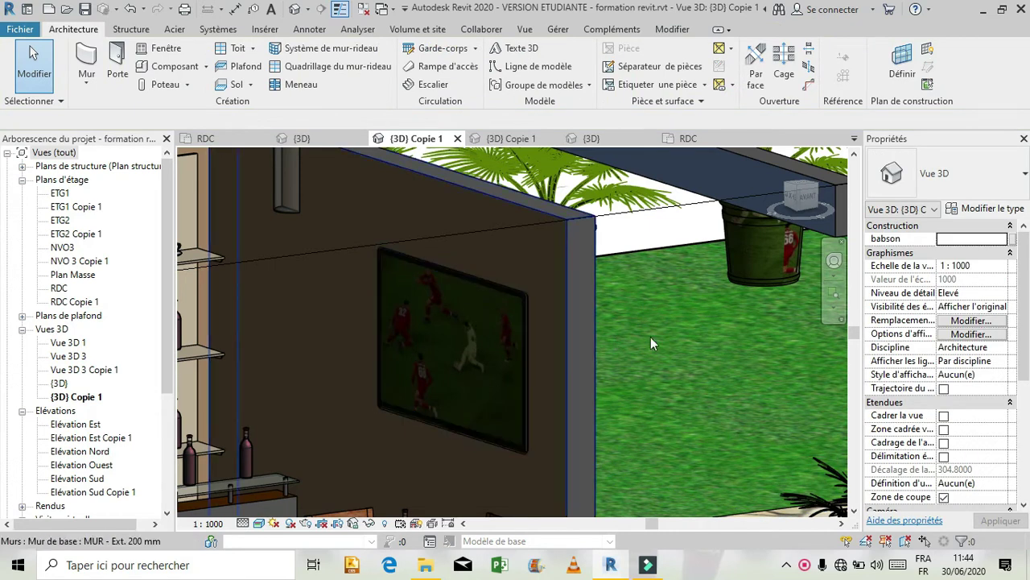
{"action": "scroll", "coordinate": [718, 370], "scroll_direction": "down", "scroll_amount": 5}
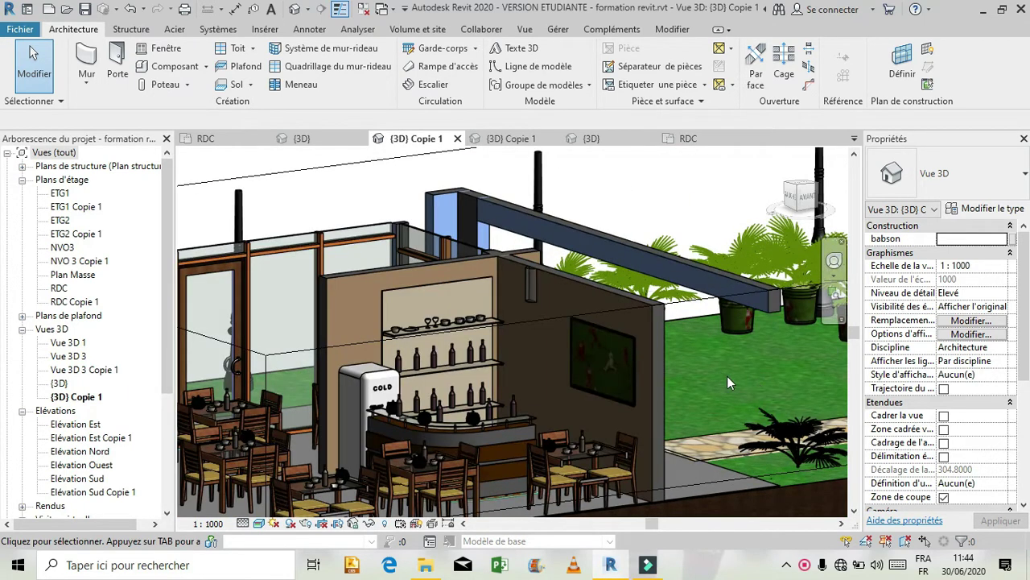
{"action": "scroll", "coordinate": [725, 376], "scroll_direction": "down", "scroll_amount": 3}
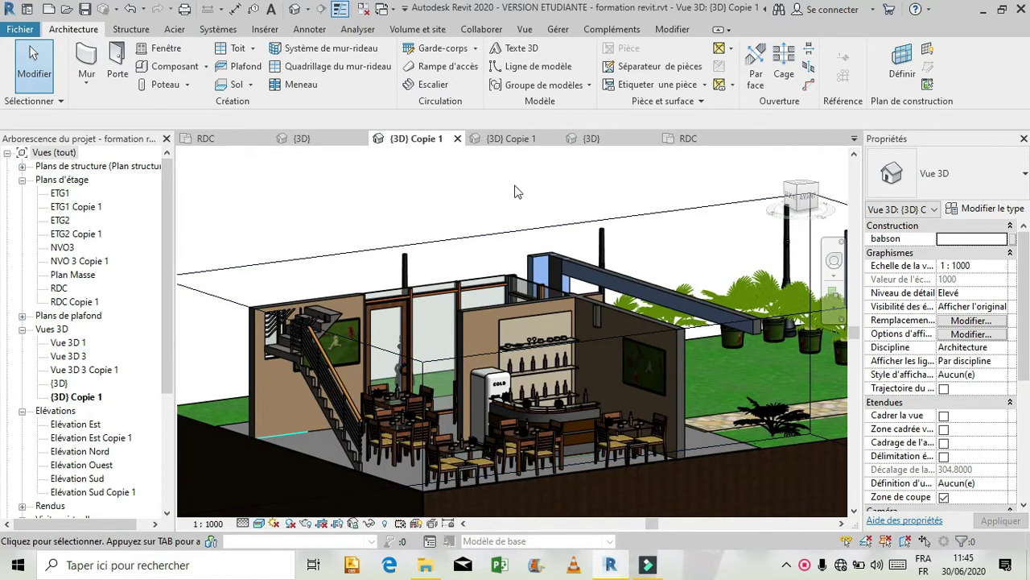
Step: In Projet1.rvt, pick the wall-mounted 72" TV in 3D and copy it beside the staircase in the RDC floor plan
{"action": "left_click", "coordinate": [509, 139]}
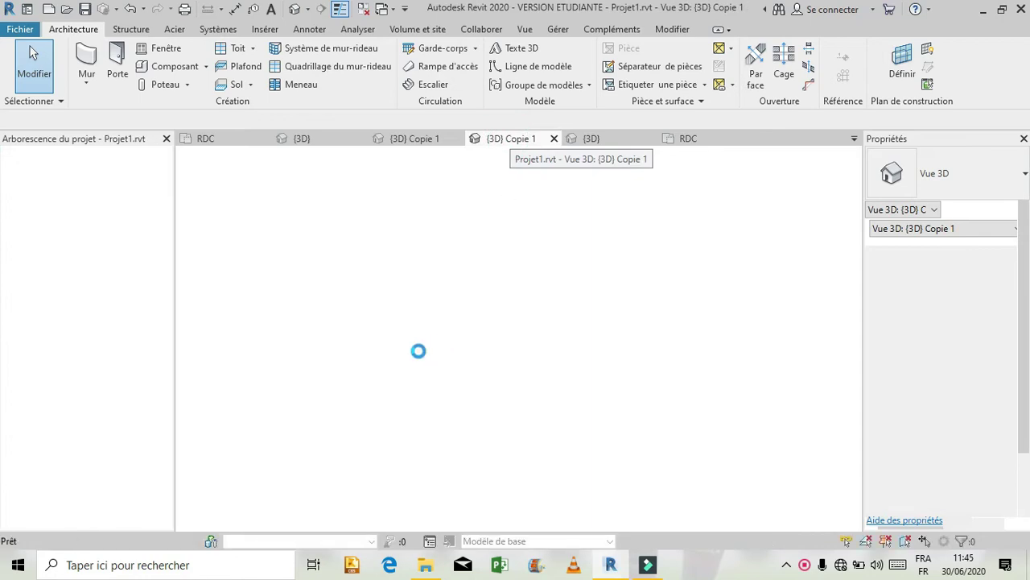
{"action": "scroll", "coordinate": [568, 339], "scroll_direction": "down", "scroll_amount": 5}
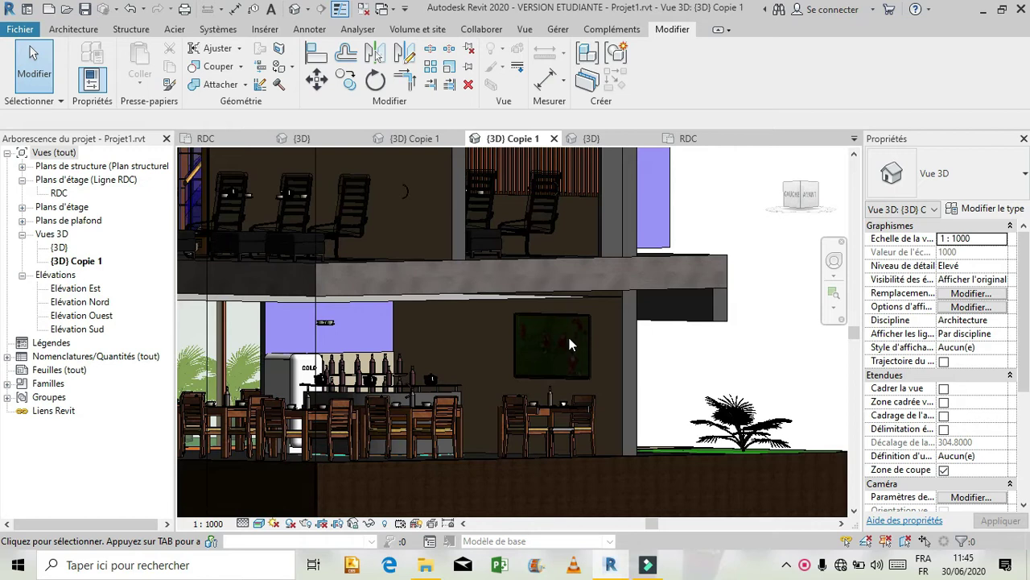
{"action": "left_click", "coordinate": [588, 371]}
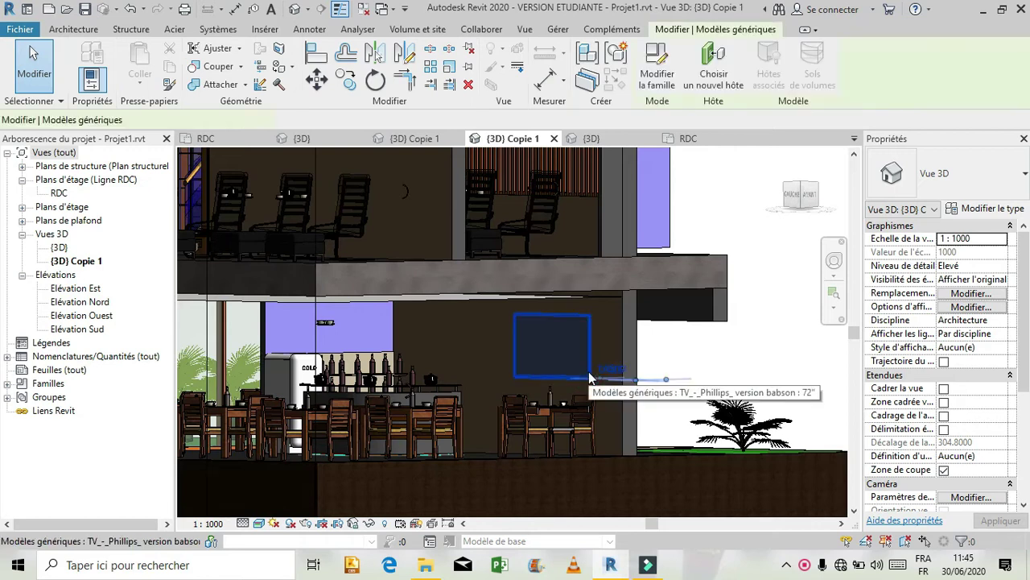
{"action": "left_click", "coordinate": [708, 136]}
{"action": "scroll", "coordinate": [647, 417], "scroll_direction": "down", "scroll_amount": 4}
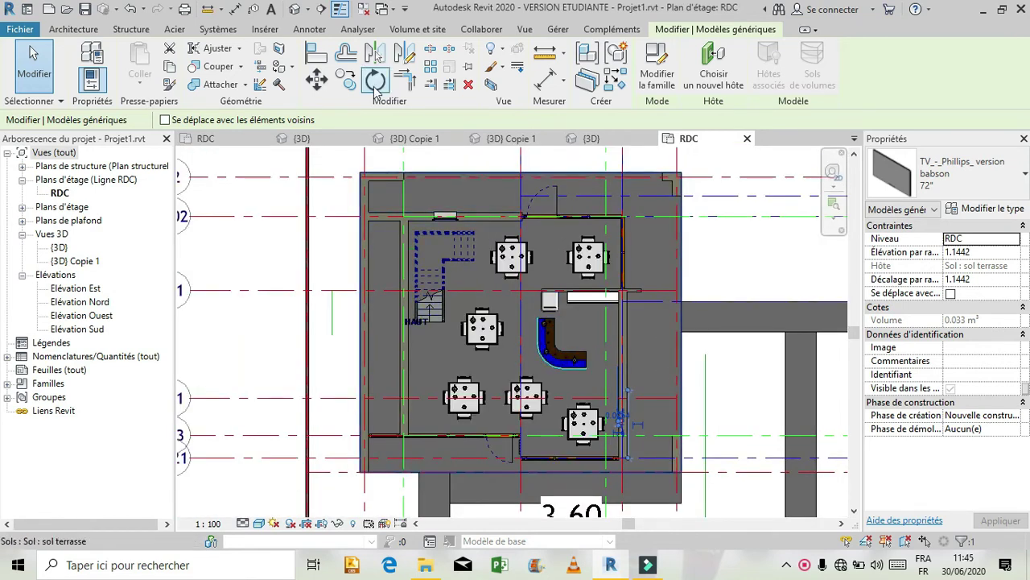
{"action": "left_click", "coordinate": [348, 82]}
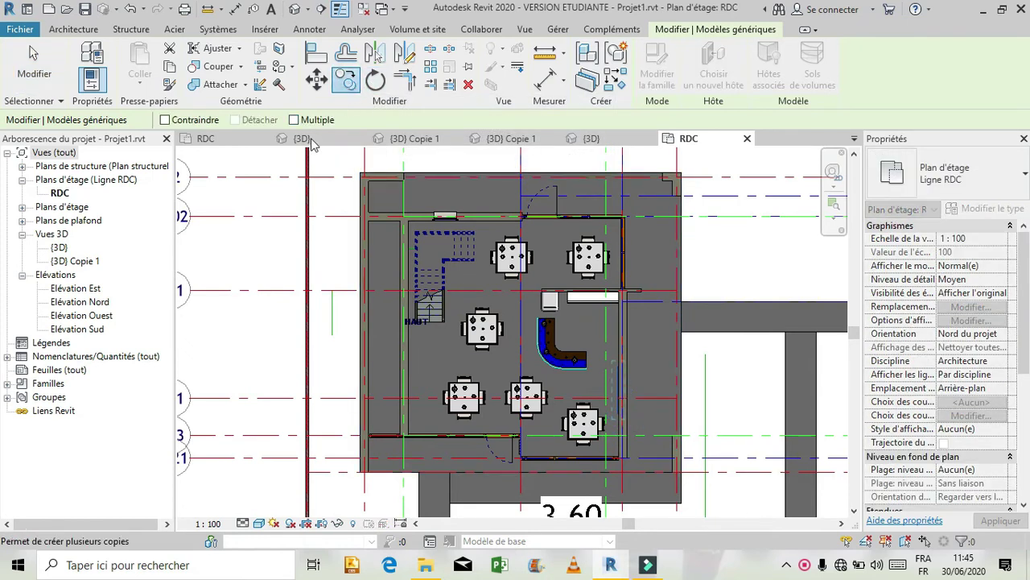
{"action": "left_click", "coordinate": [617, 367]}
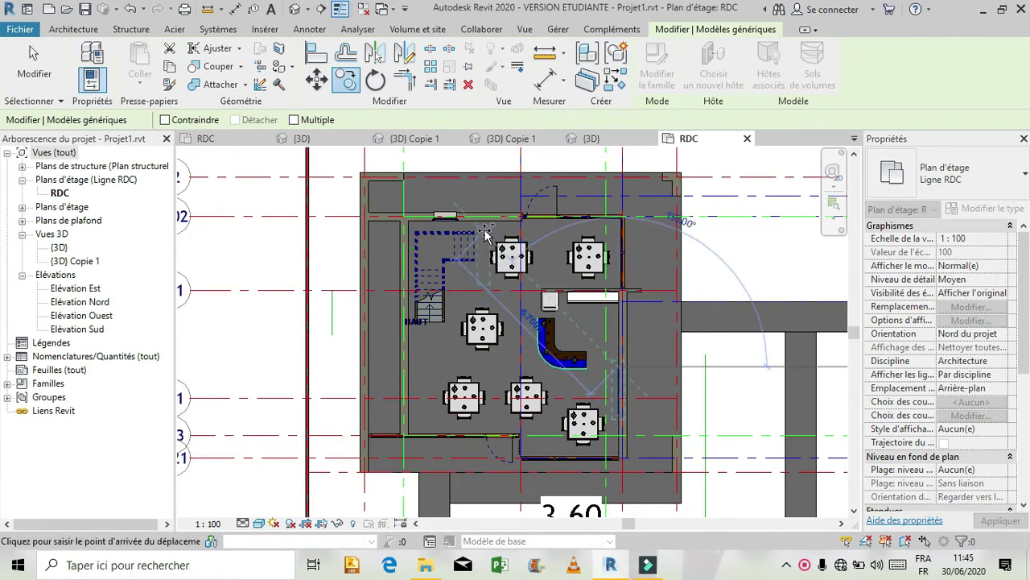
{"action": "left_click", "coordinate": [483, 231]}
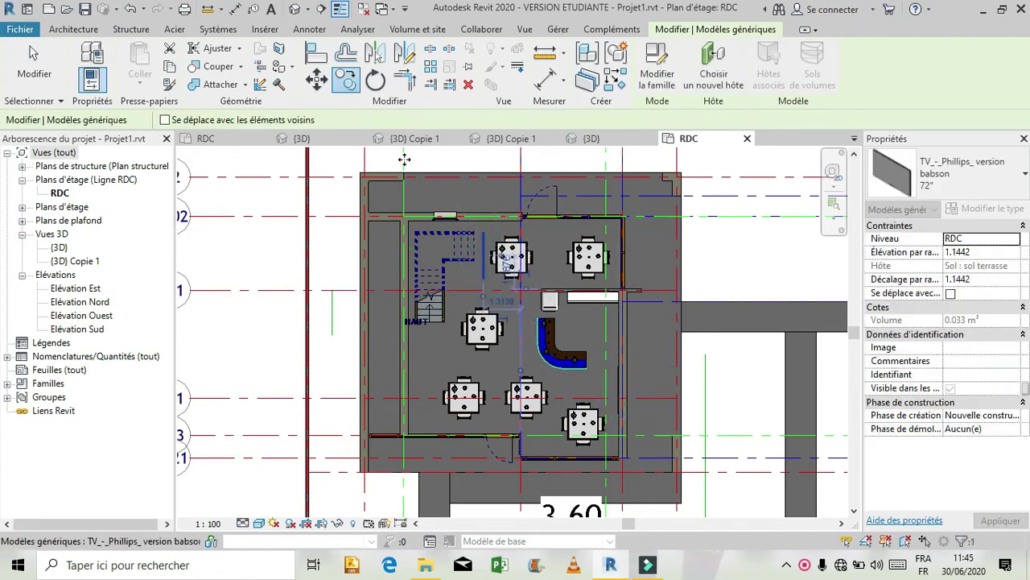
{"action": "key", "text": "Escape"}
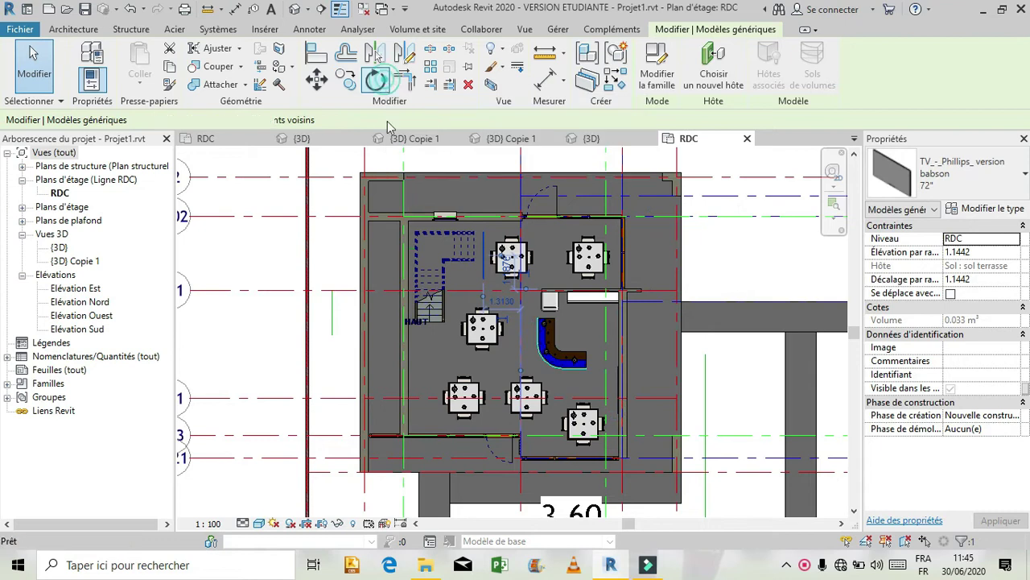
Step: Rotate the copied TV a quarter turn so it runs parallel to the exterior wall behind the staircase
{"action": "key", "text": "r"}
{"action": "key", "text": "o"}
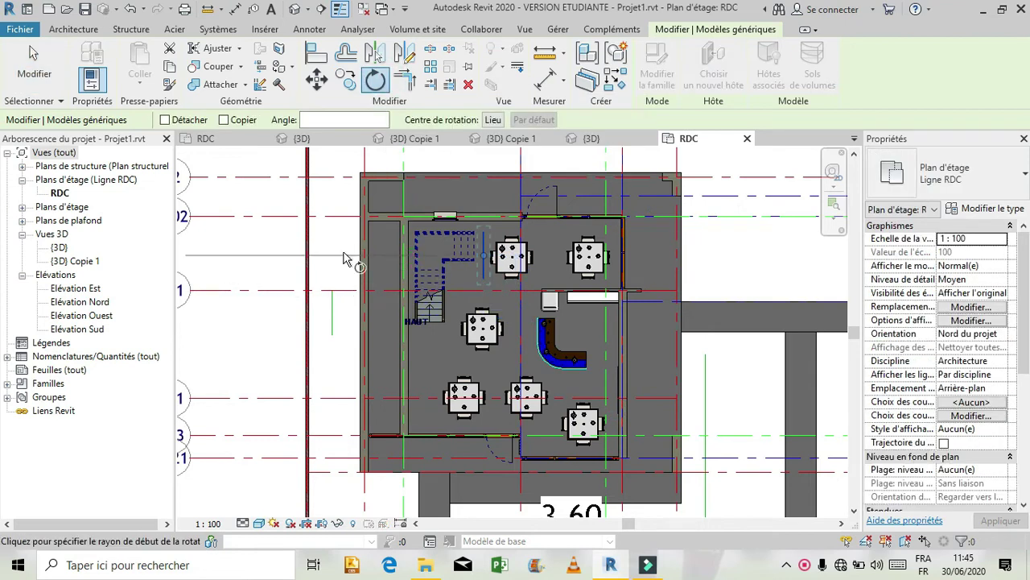
{"action": "left_click", "coordinate": [489, 481]}
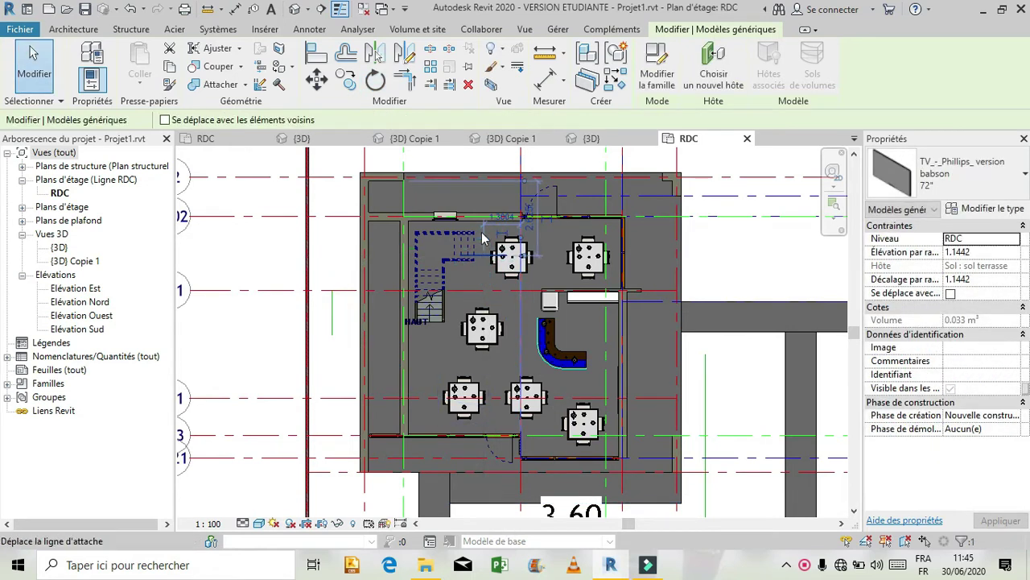
Step: Move the rotated TV onto the inner face of the exterior wall behind the staircase
{"action": "scroll", "coordinate": [486, 230], "scroll_direction": "up", "scroll_amount": 5}
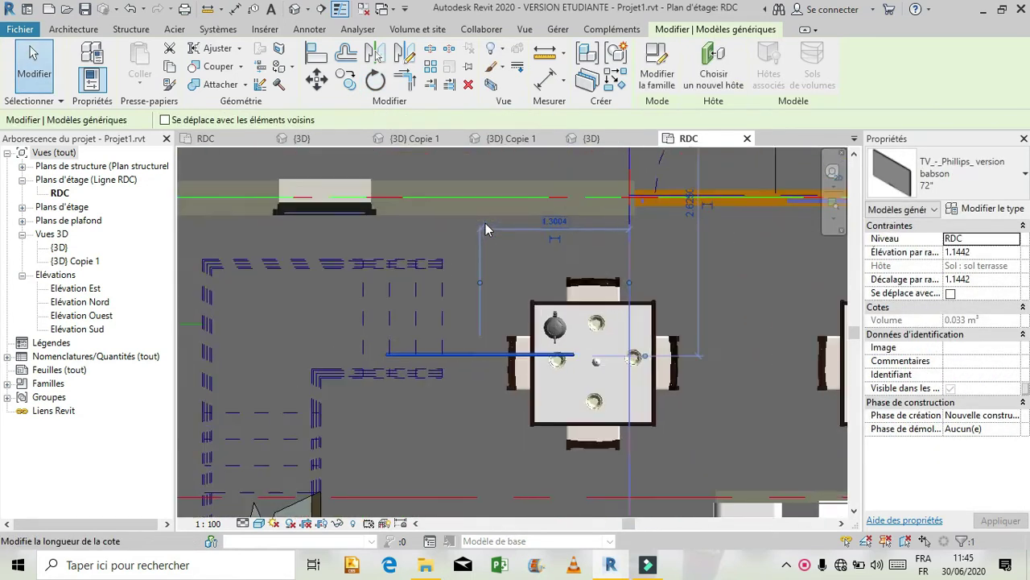
{"action": "left_click", "coordinate": [316, 81]}
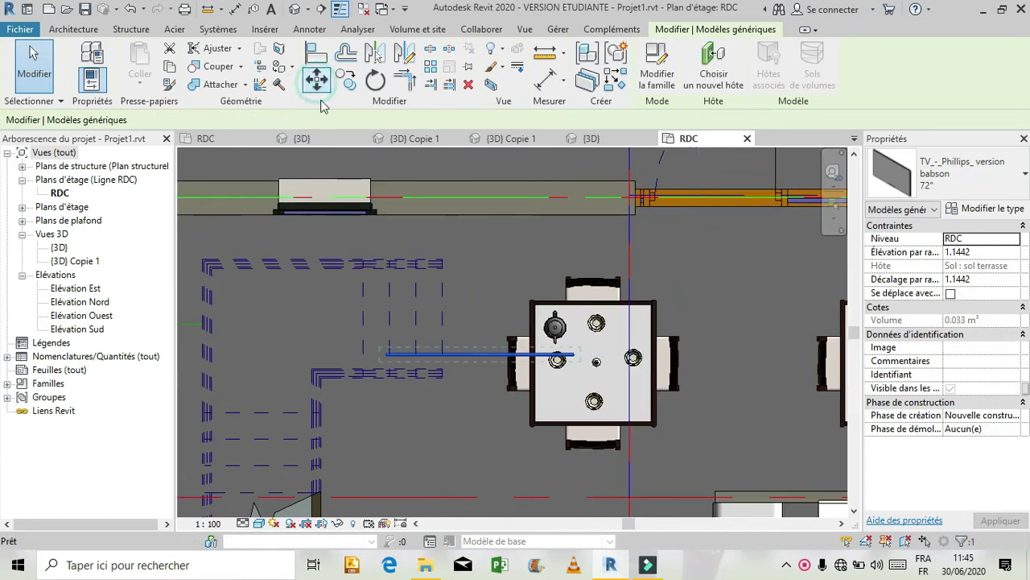
{"action": "left_click", "coordinate": [389, 355]}
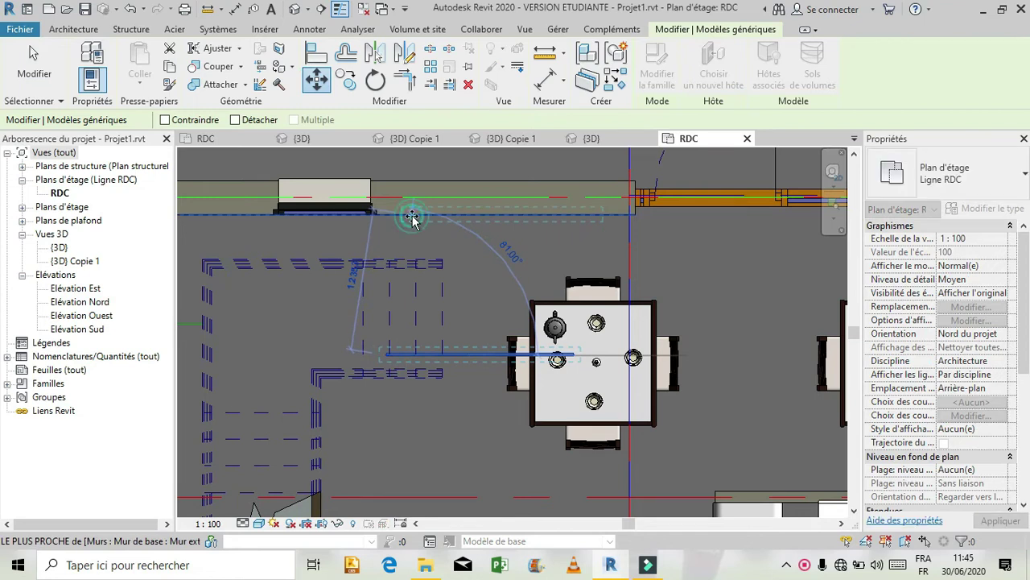
{"action": "left_click", "coordinate": [412, 217]}
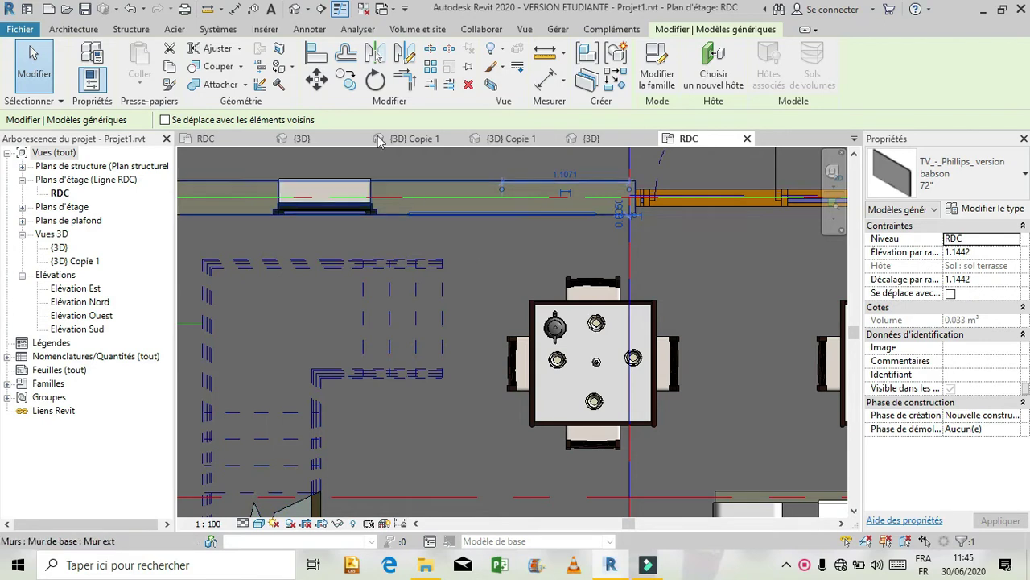
Step: Adjust the copied TV's position by moving it about 0.10 m off the wall and back against the inner face
{"action": "left_click", "coordinate": [317, 80]}
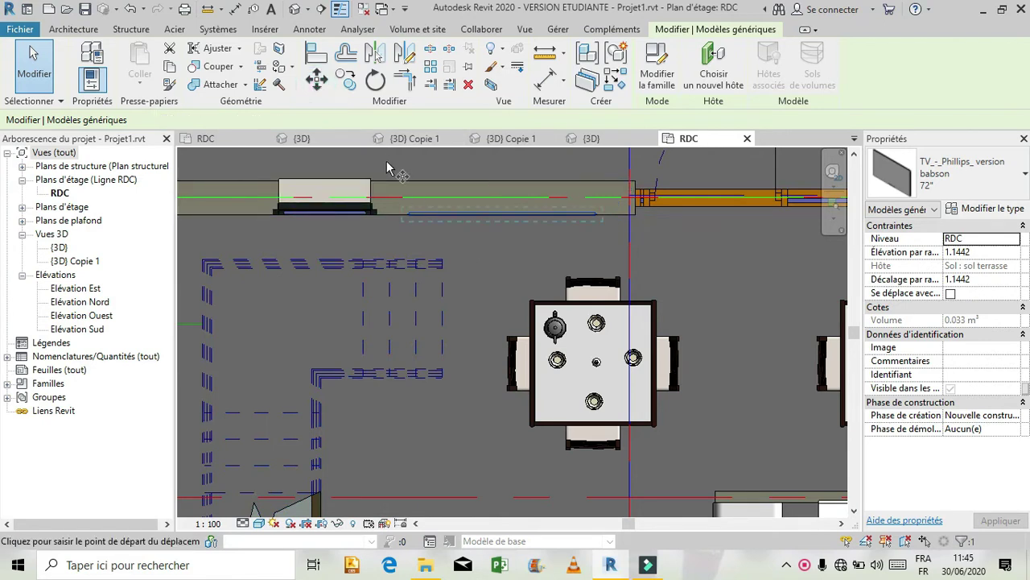
{"action": "left_click", "coordinate": [408, 216]}
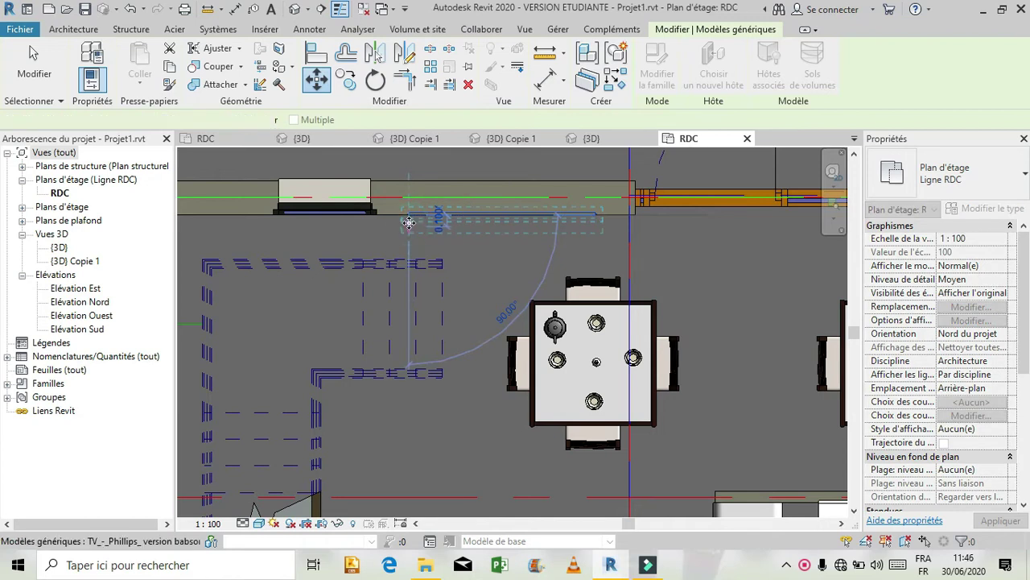
{"action": "left_click", "coordinate": [408, 223]}
{"action": "left_click", "coordinate": [316, 79]}
{"action": "left_click", "coordinate": [408, 223]}
{"action": "left_click", "coordinate": [408, 222]}
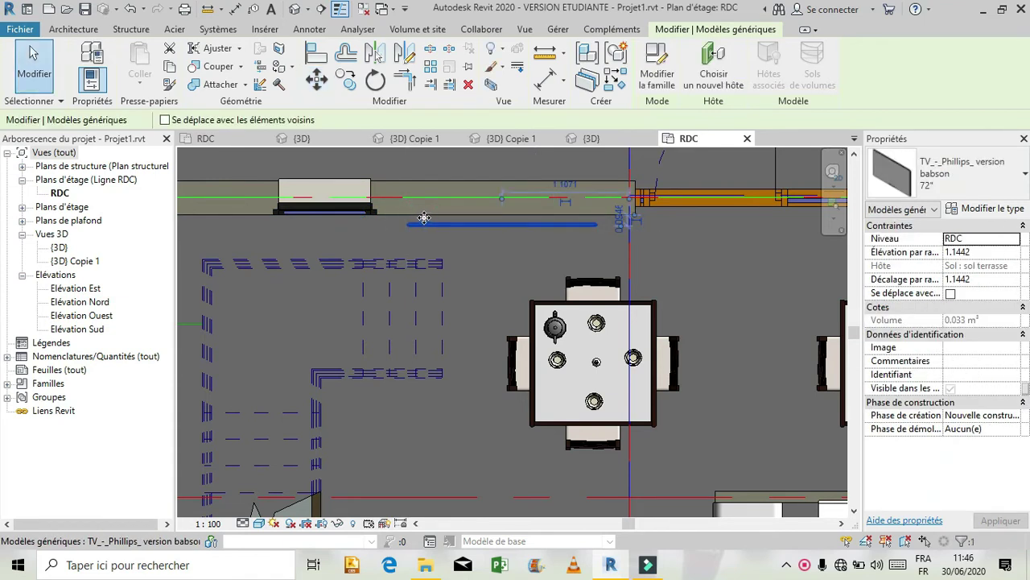
{"action": "mouse_move", "coordinate": [425, 215]}
{"action": "left_mouse_down"}
{"action": "mouse_move", "coordinate": [425, 197]}
{"action": "mouse_move", "coordinate": [425, 215]}
{"action": "left_mouse_up"}
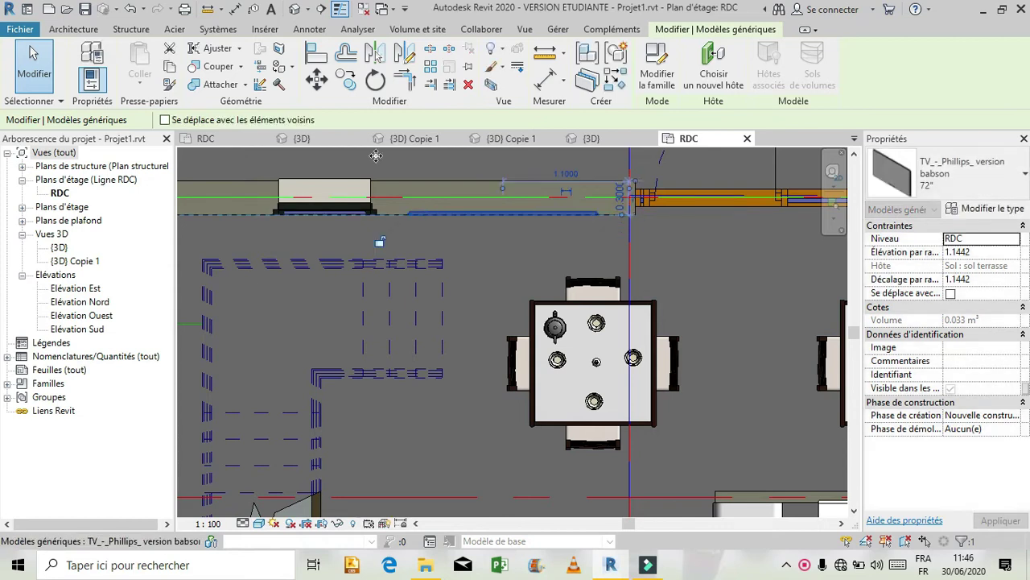
Step: Inspect the copied TV on its wall in the {3D} Copie 1 view of Projet1.rvt, seen from the front
{"action": "left_click", "coordinate": [506, 138]}
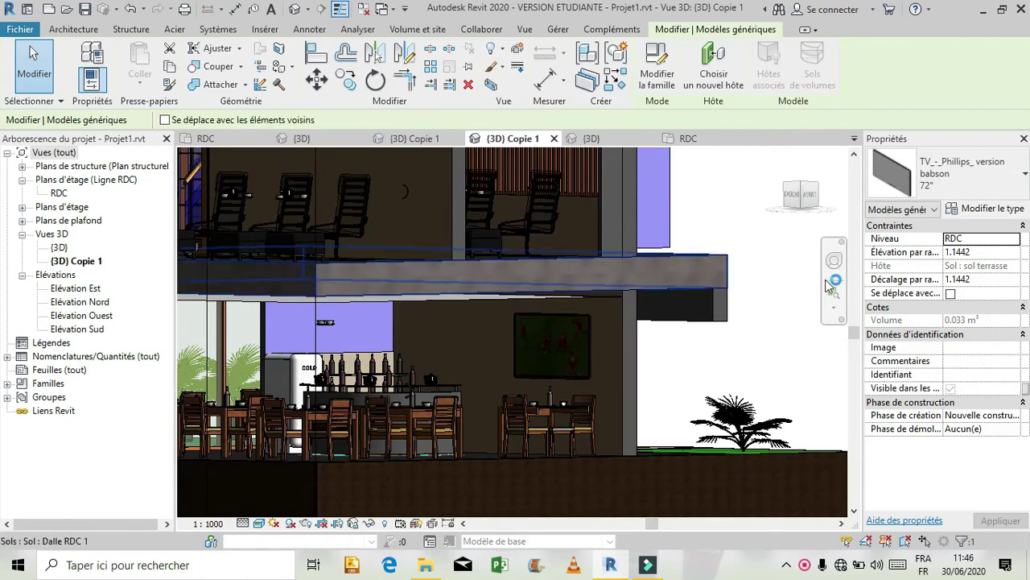
{"action": "left_click", "coordinate": [834, 262]}
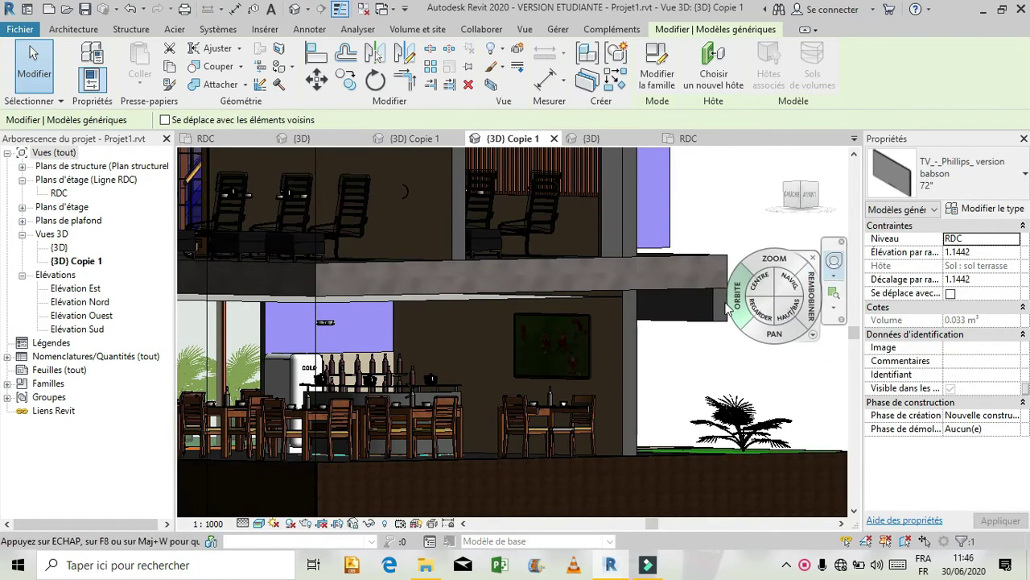
{"action": "left_click_drag", "start_coordinate": [732, 310], "coordinate": [601, 306]}
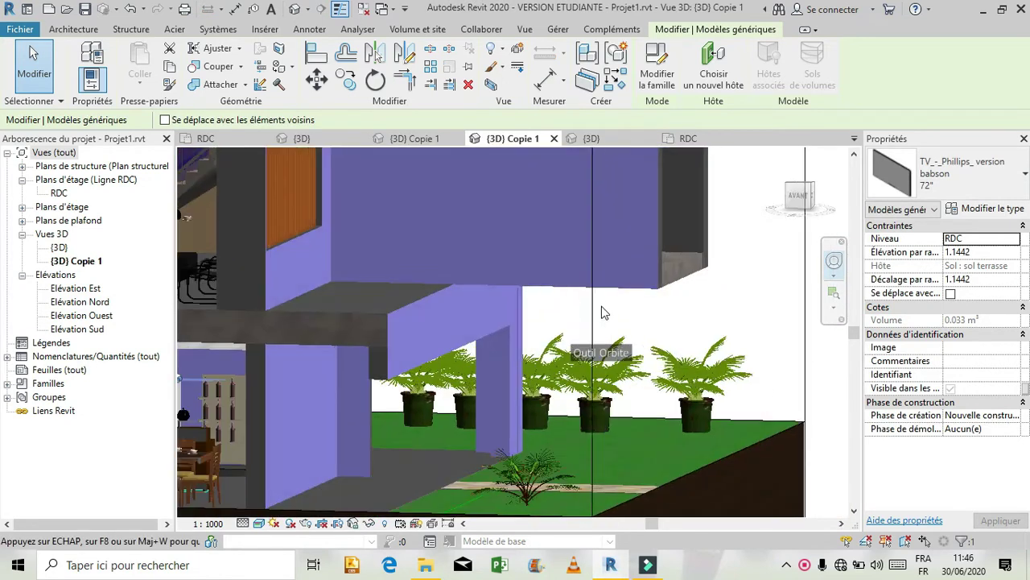
{"action": "left_click_drag", "start_coordinate": [565, 346], "coordinate": [422, 324]}
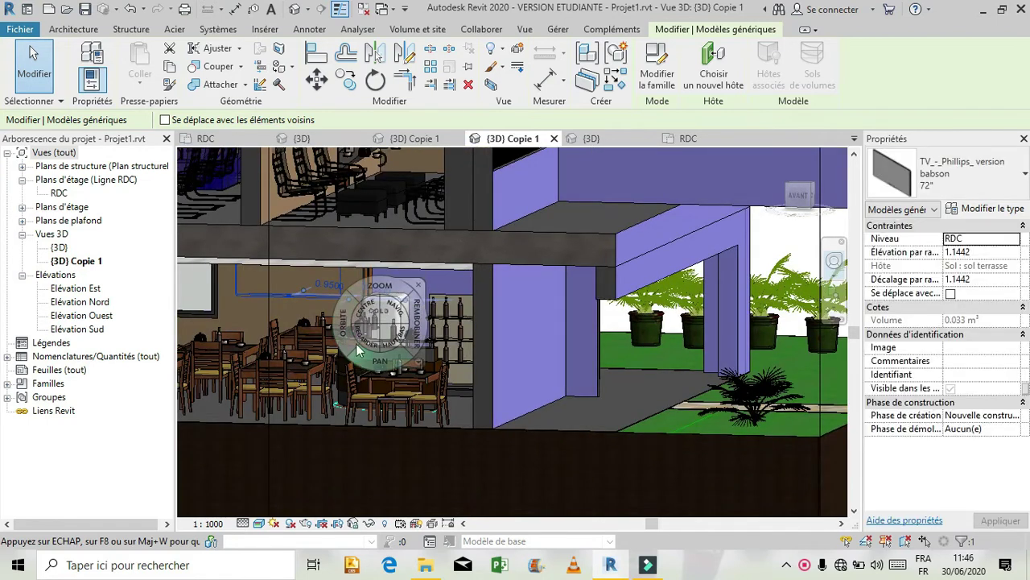
{"action": "left_click_drag", "start_coordinate": [354, 348], "coordinate": [380, 329]}
{"action": "left_click", "coordinate": [444, 275]}
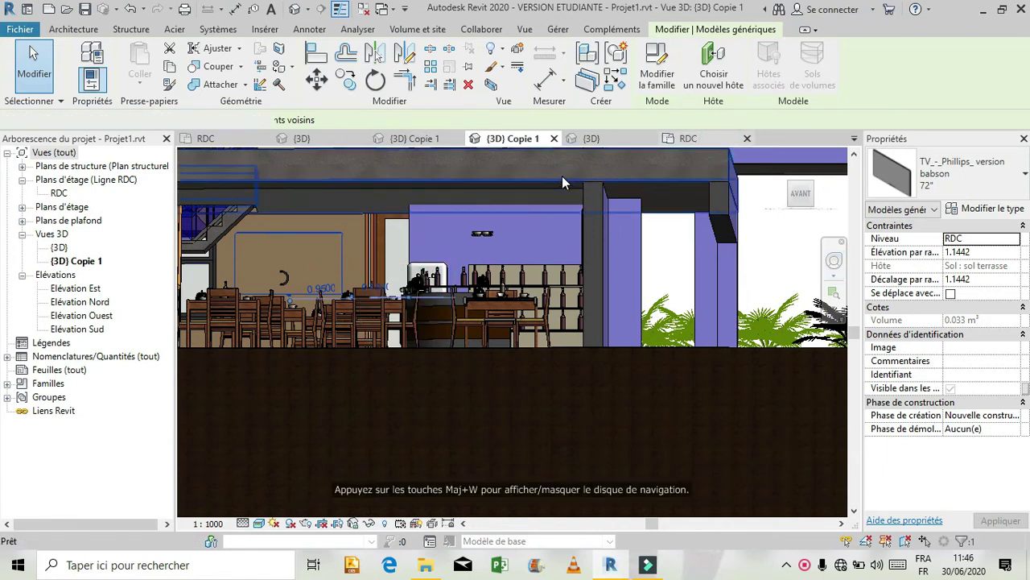
Step: Move the copied TV slightly off the wall face in the RDC plan and show its screen picture in the 3D view
{"action": "key", "text": "ctrl+Tab"}
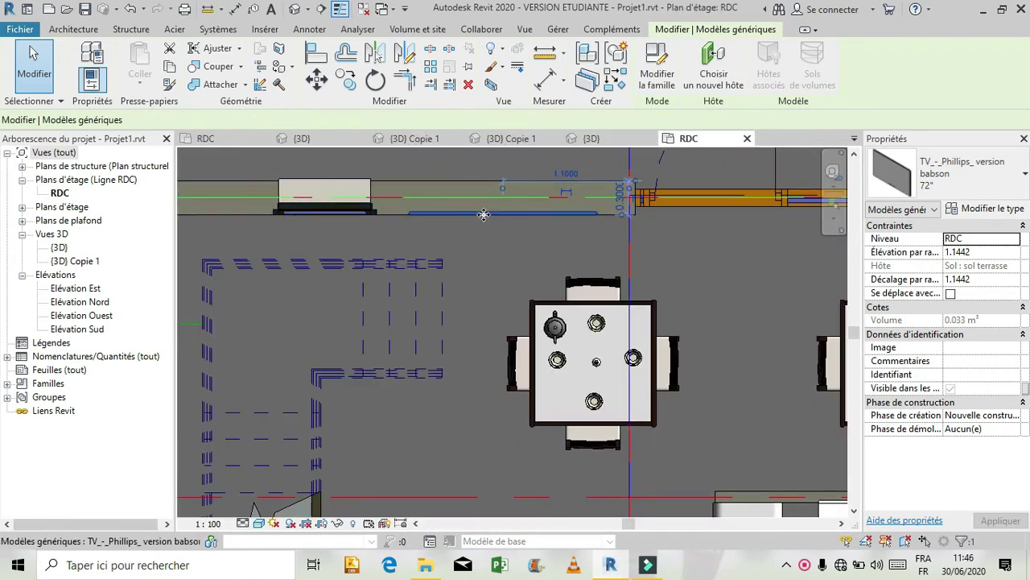
{"action": "left_click", "coordinate": [484, 216]}
{"action": "mouse_move", "coordinate": [484, 224]}
{"action": "left_mouse_down"}
{"action": "mouse_move", "coordinate": [484, 242]}
{"action": "mouse_move", "coordinate": [485, 222]}
{"action": "left_mouse_up"}
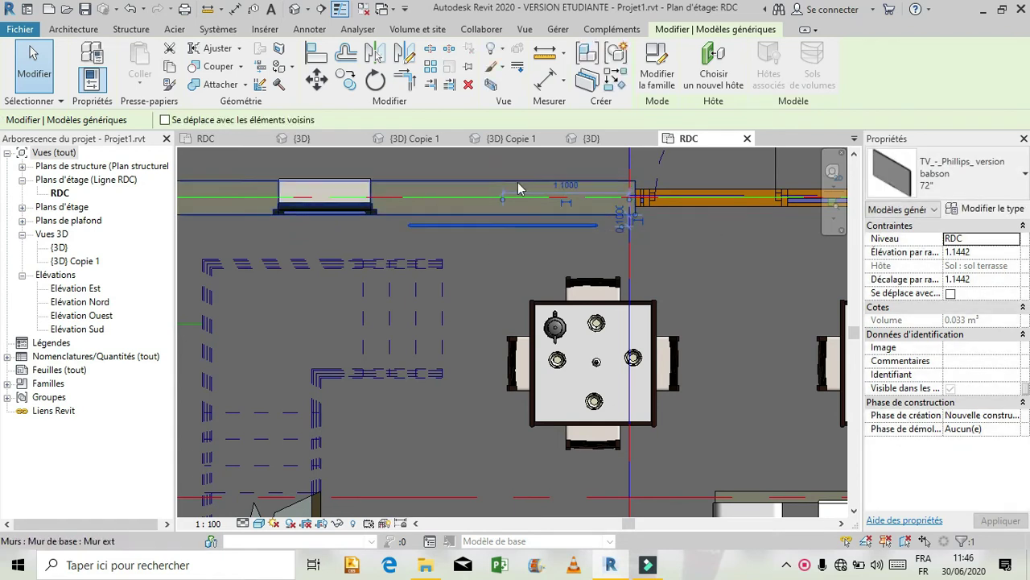
{"action": "left_click", "coordinate": [521, 141]}
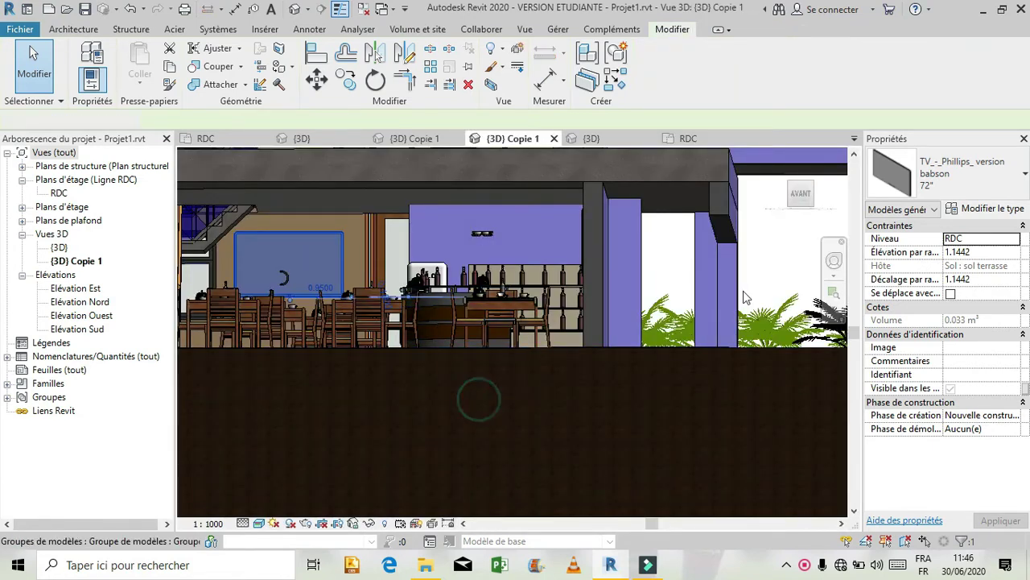
{"action": "key", "text": "Escape"}
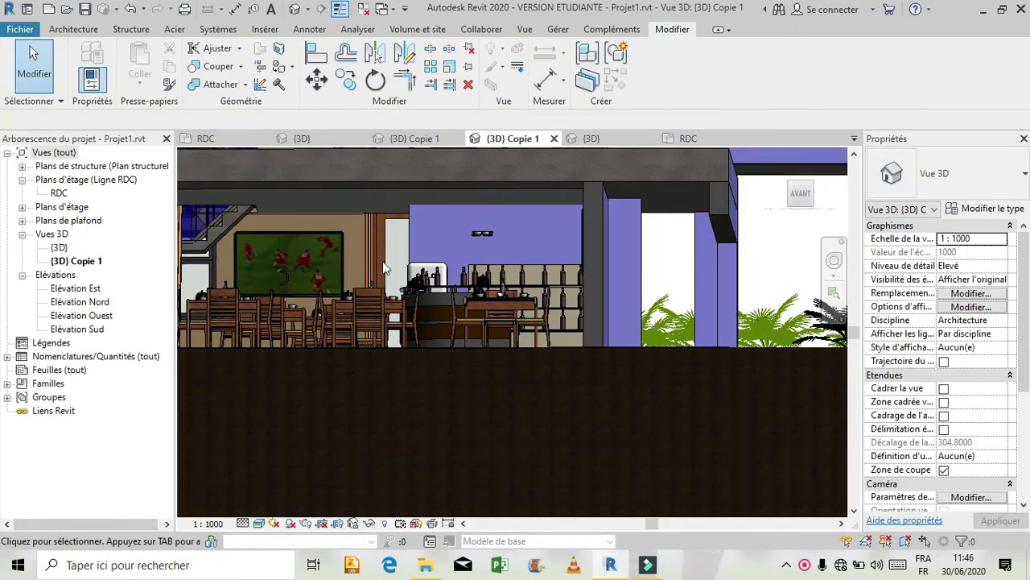
Step: Extend the section box of the {3D} Copie 1 view outward on the staircase side, past the exterior wall and the boundary wall
{"action": "scroll", "coordinate": [396, 287], "scroll_direction": "up", "scroll_amount": 5}
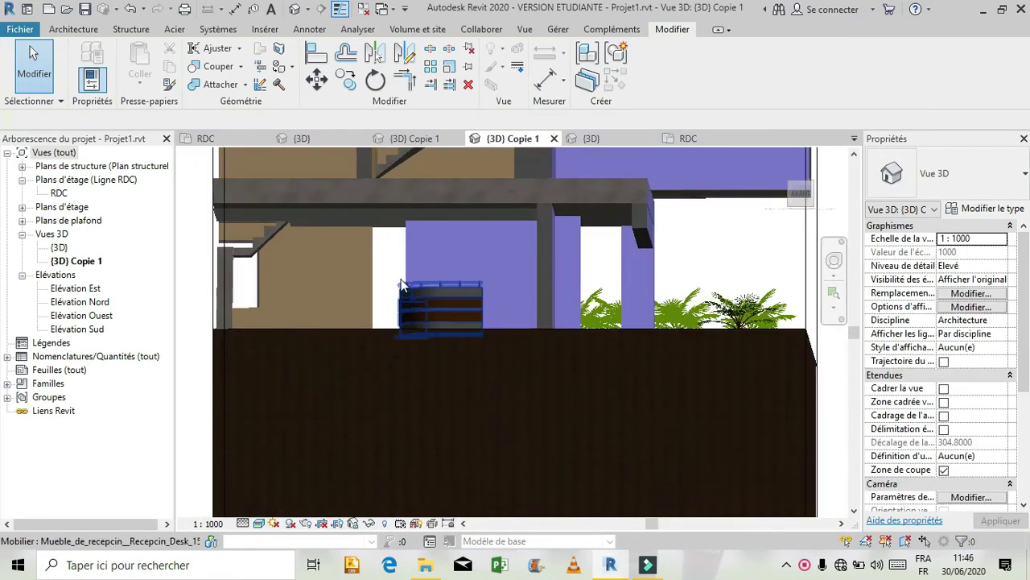
{"action": "left_click", "coordinate": [834, 257]}
{"action": "left_click_drag", "start_coordinate": [484, 297], "coordinate": [549, 310]}
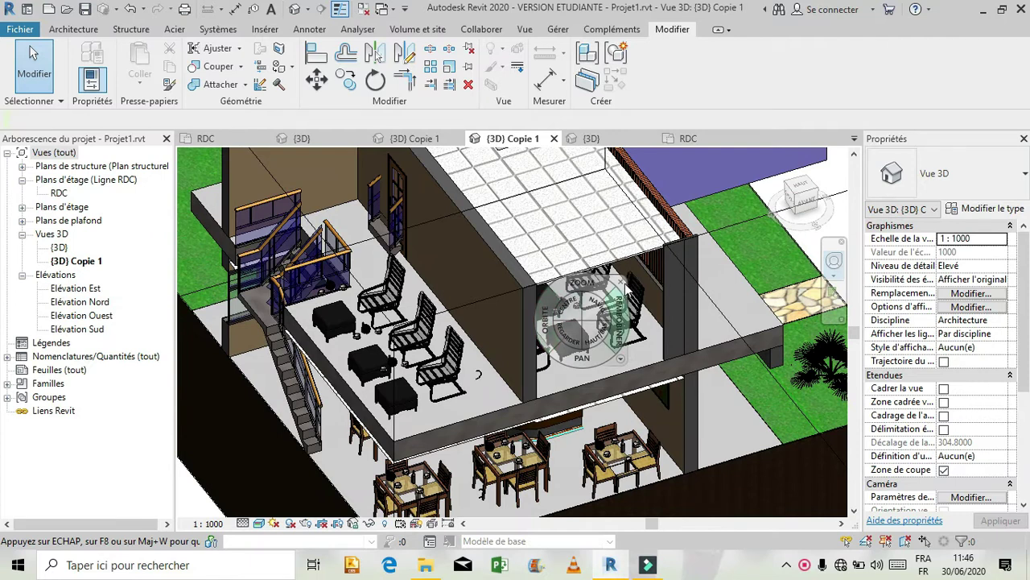
{"action": "key", "text": "Escape"}
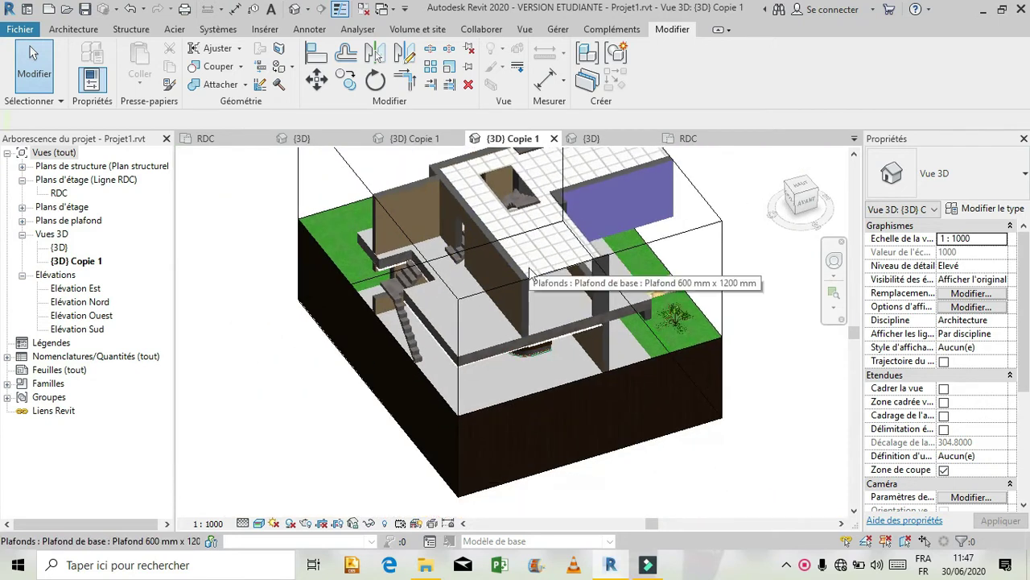
{"action": "scroll", "coordinate": [651, 346], "scroll_direction": "down", "scroll_amount": 2}
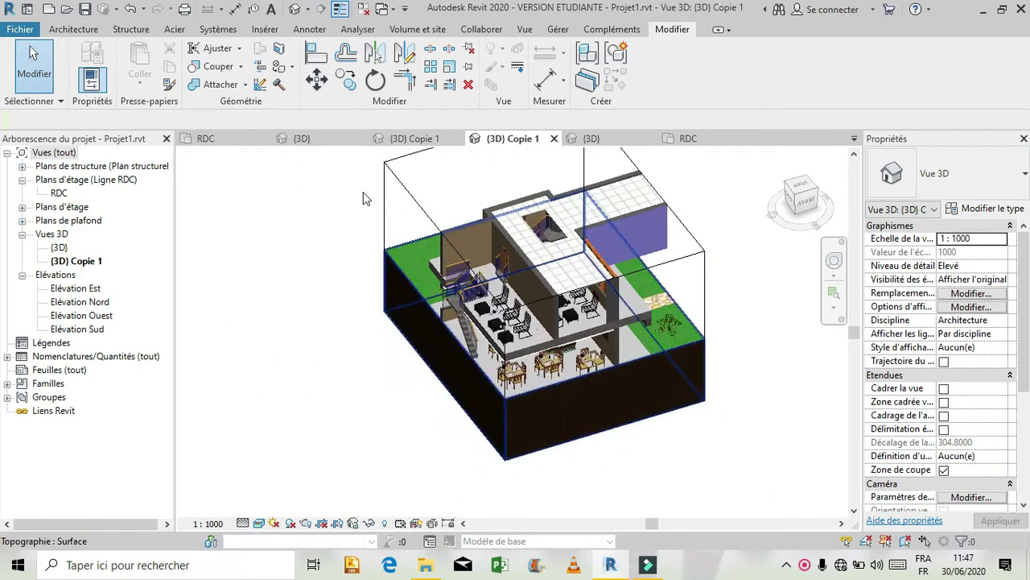
{"action": "left_click", "coordinate": [415, 213]}
{"action": "key", "text": "Escape"}
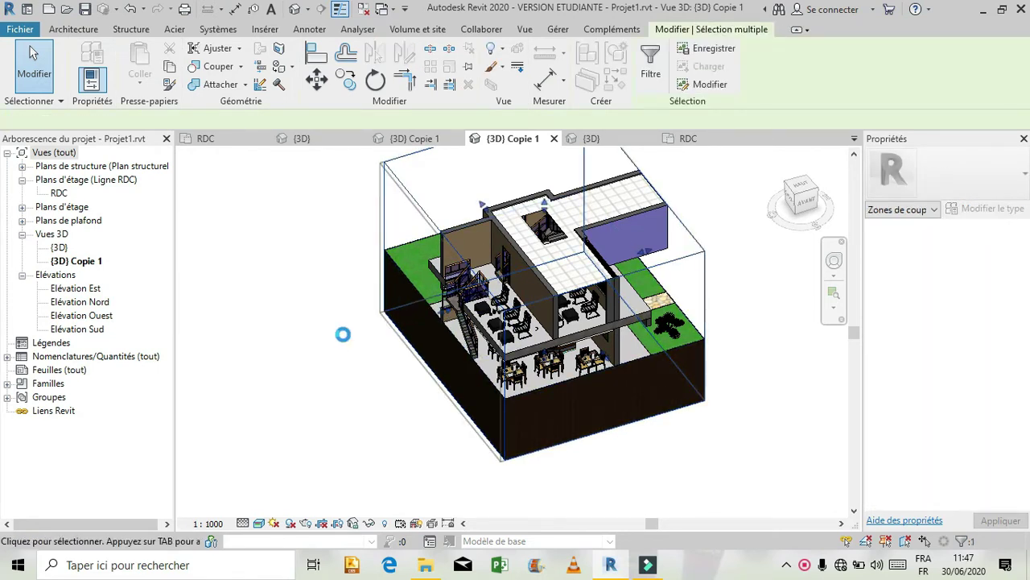
{"action": "left_click", "coordinate": [372, 338], "text": "ctrl"}
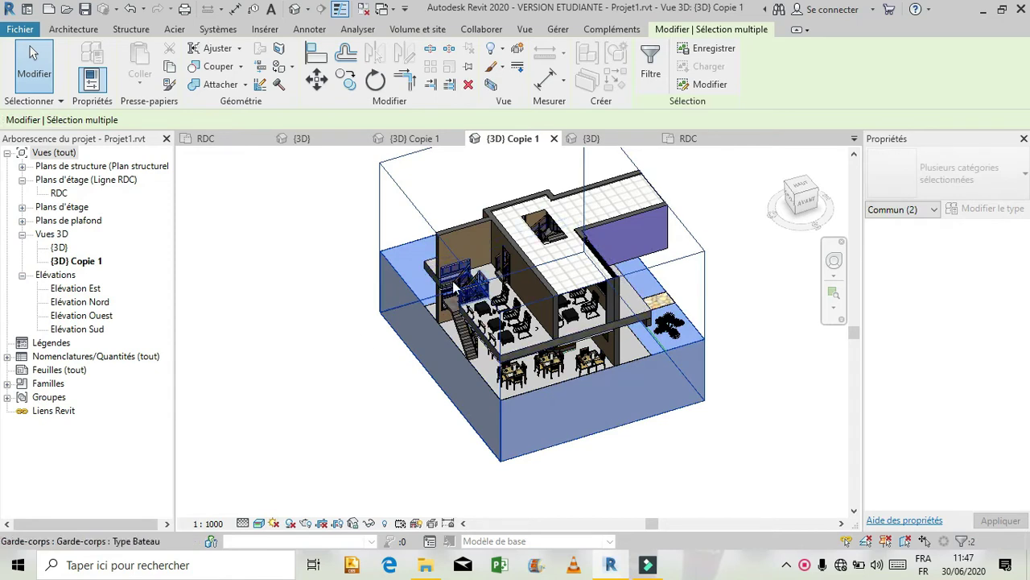
{"action": "left_click", "coordinate": [301, 181]}
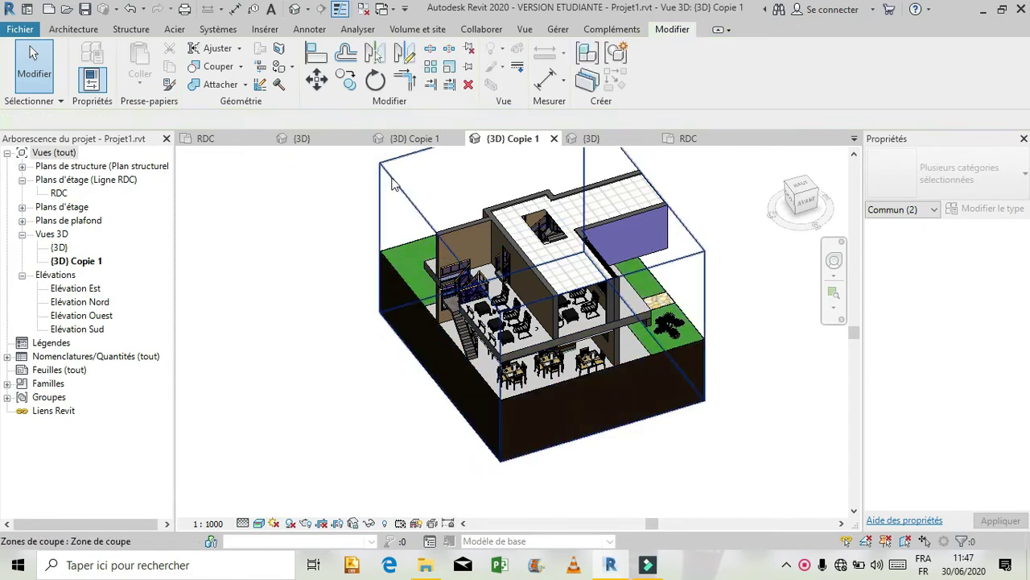
{"action": "left_click", "coordinate": [391, 172]}
{"action": "left_click_drag", "start_coordinate": [441, 322], "coordinate": [297, 359]}
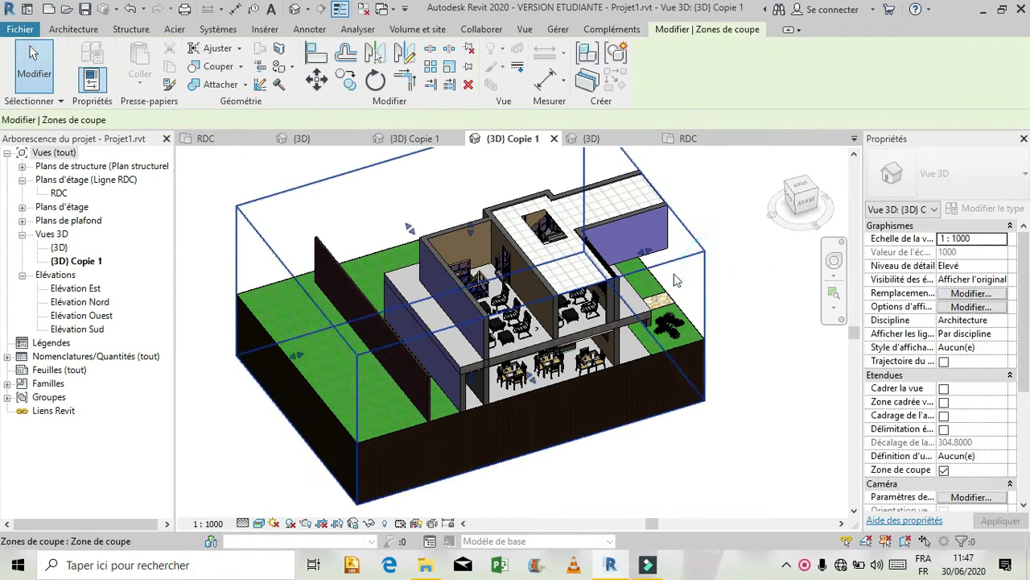
Step: Pull the opposite side of the section box inward until it cuts through the upper-floor room with the tiled ceiling
{"action": "left_click_drag", "start_coordinate": [644, 249], "coordinate": [580, 276]}
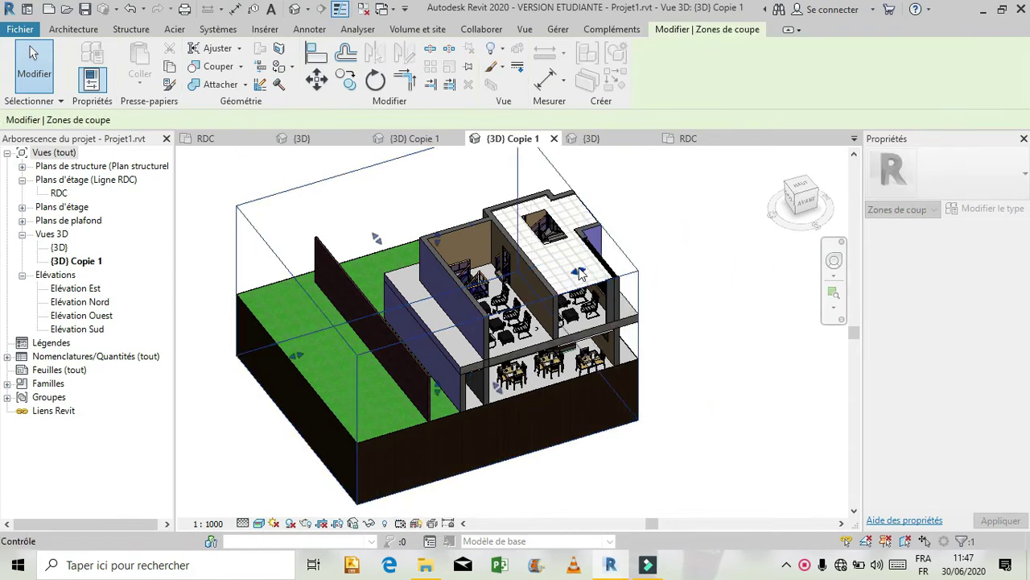
{"action": "left_click_drag", "start_coordinate": [582, 273], "coordinate": [564, 271]}
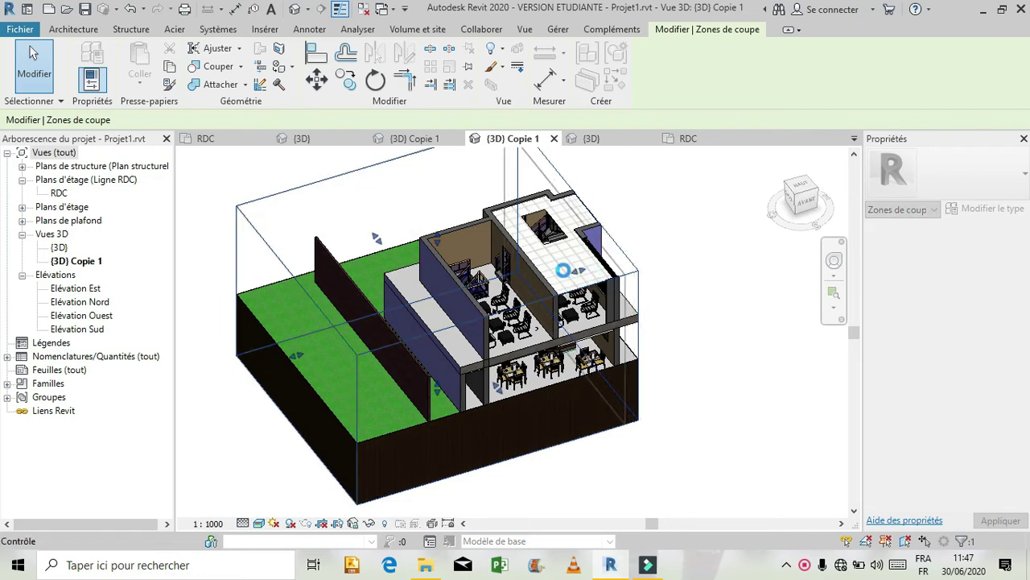
{"action": "left_click_drag", "start_coordinate": [564, 278], "coordinate": [533, 278]}
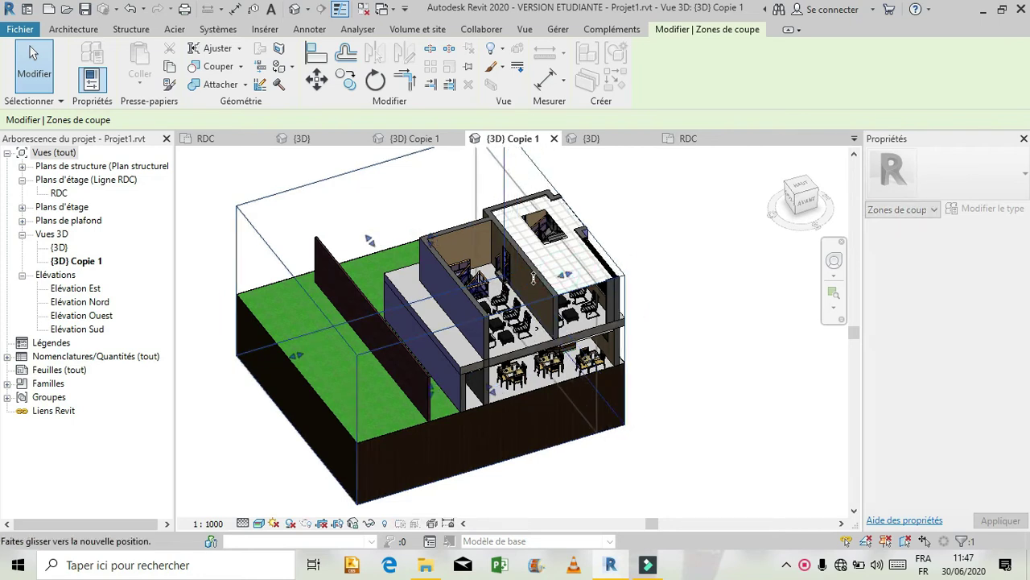
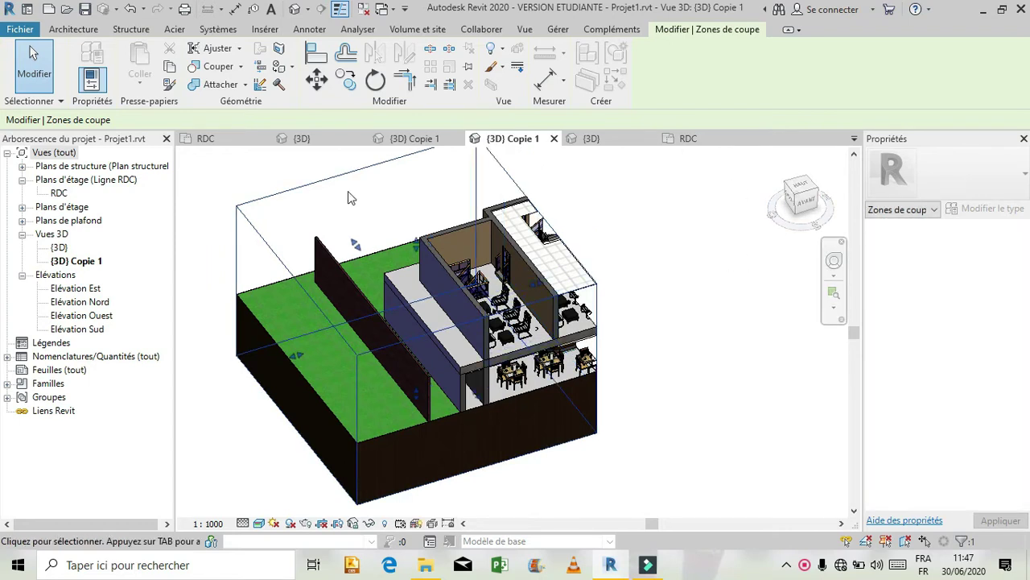
Step: Open the ETG1 floor plan from the Plans d'étage views
{"action": "left_click", "coordinate": [25, 192]}
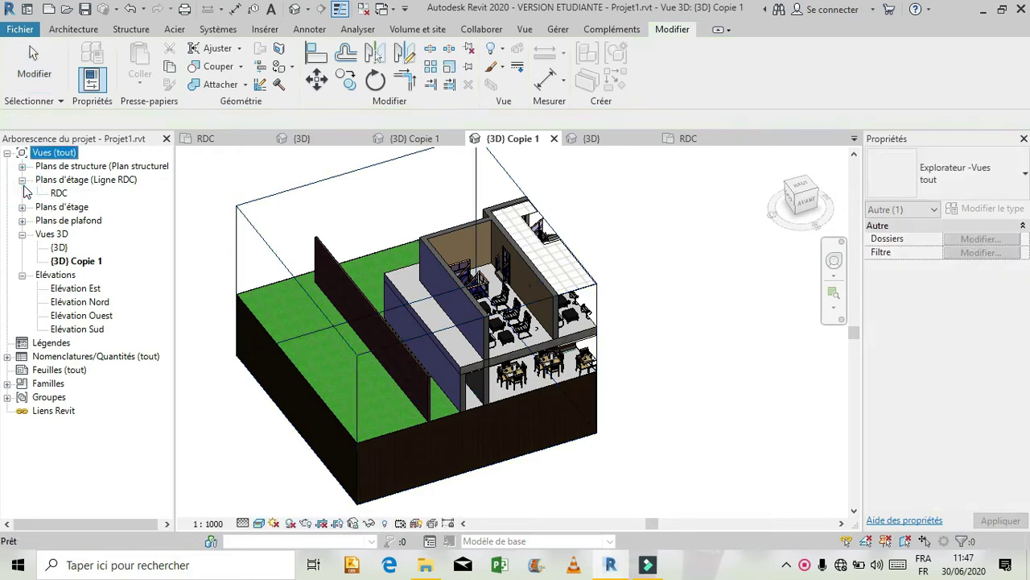
{"action": "left_click", "coordinate": [22, 180]}
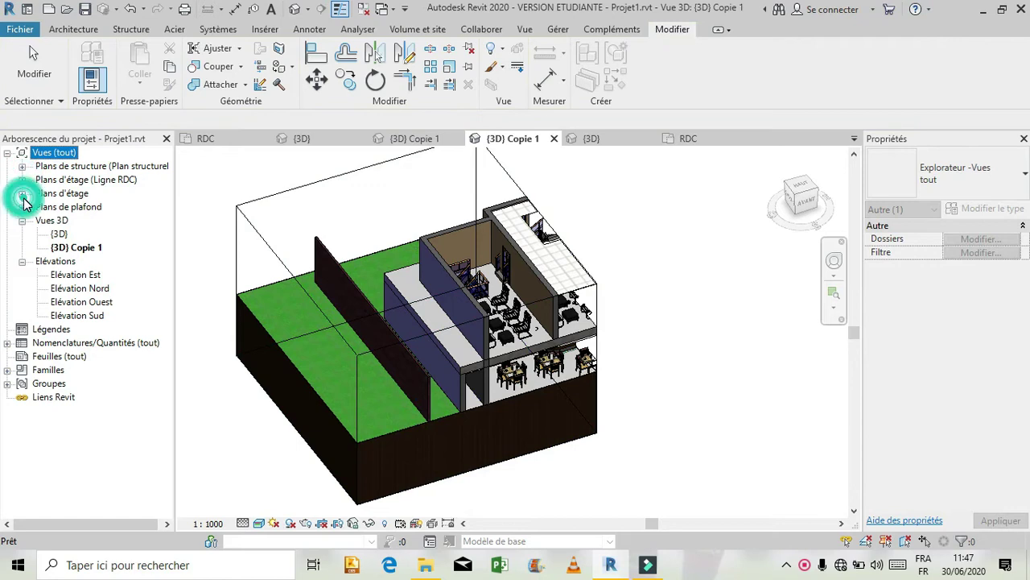
{"action": "left_click", "coordinate": [22, 193]}
{"action": "left_click", "coordinate": [61, 207]}
{"action": "left_click", "coordinate": [60, 207]}
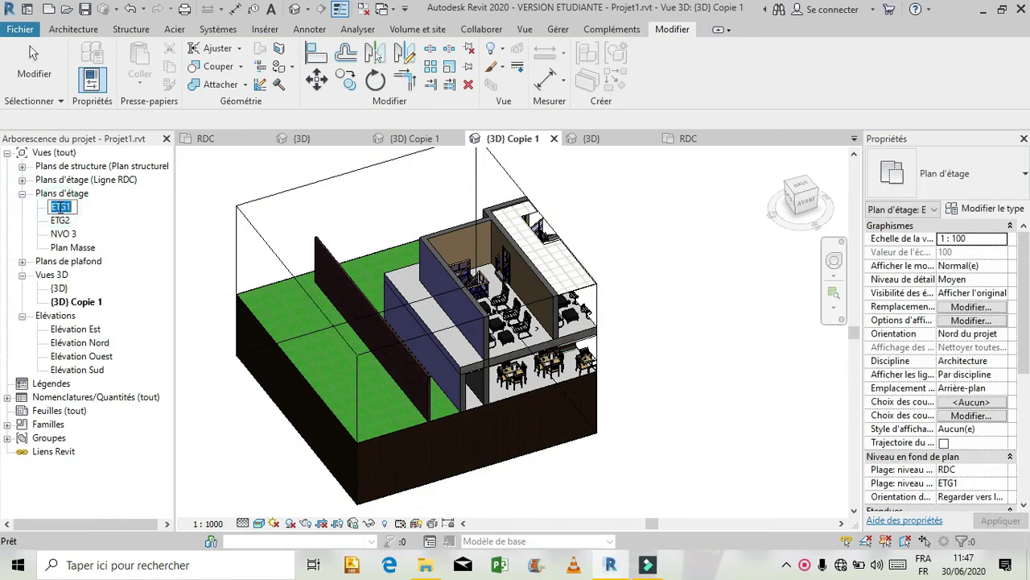
{"action": "left_click", "coordinate": [53, 195]}
{"action": "left_click", "coordinate": [48, 181]}
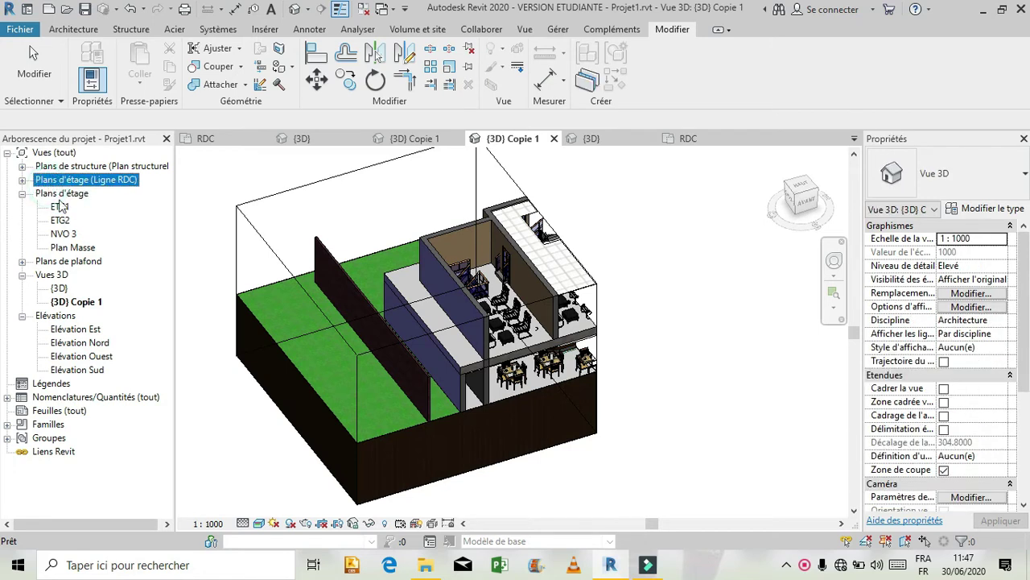
{"action": "double_click", "coordinate": [60, 207]}
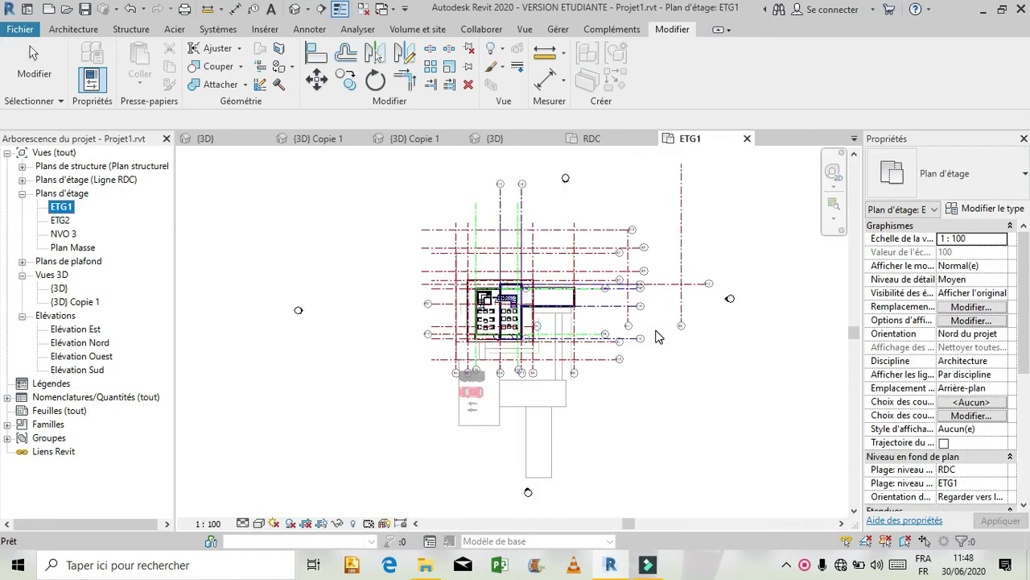
Step: Place a TV_-_Phillips_ version babson 32" component on ETG1 between the armchairs beside the central partition wall
{"action": "scroll", "coordinate": [515, 321], "scroll_direction": "up", "scroll_amount": 3}
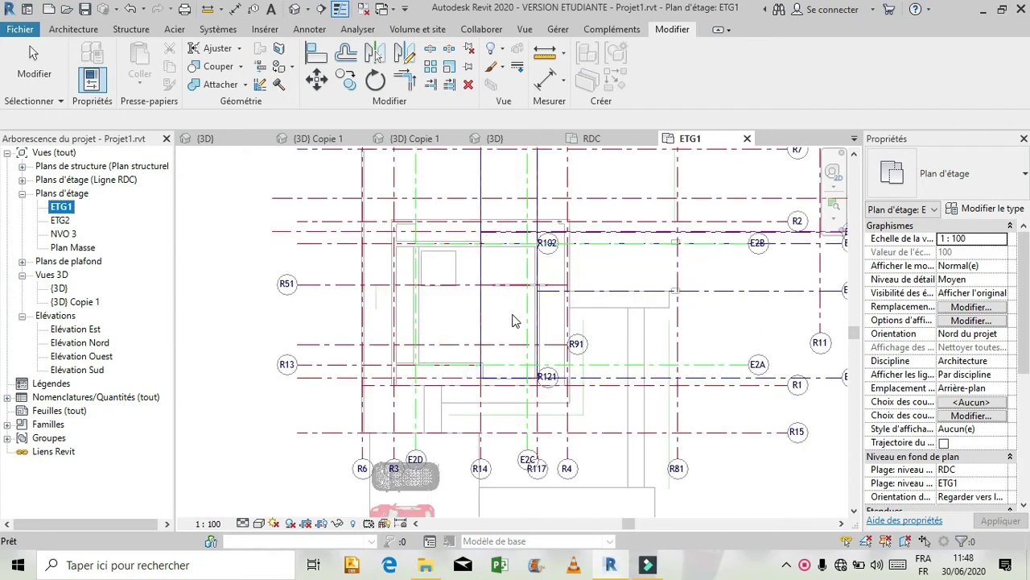
{"action": "scroll", "coordinate": [495, 332], "scroll_direction": "up", "scroll_amount": 3}
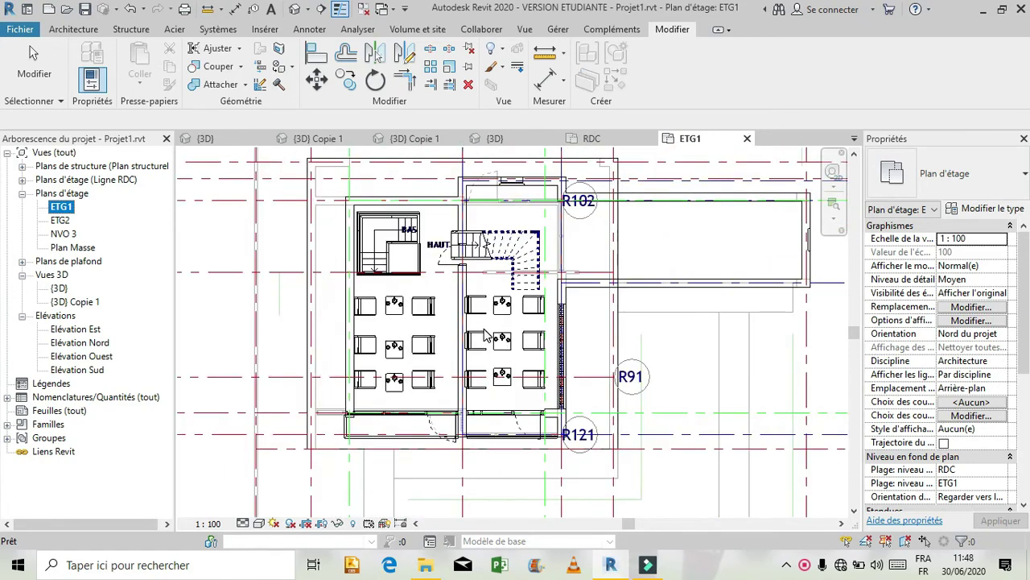
{"action": "scroll", "coordinate": [486, 336], "scroll_direction": "up", "scroll_amount": 2}
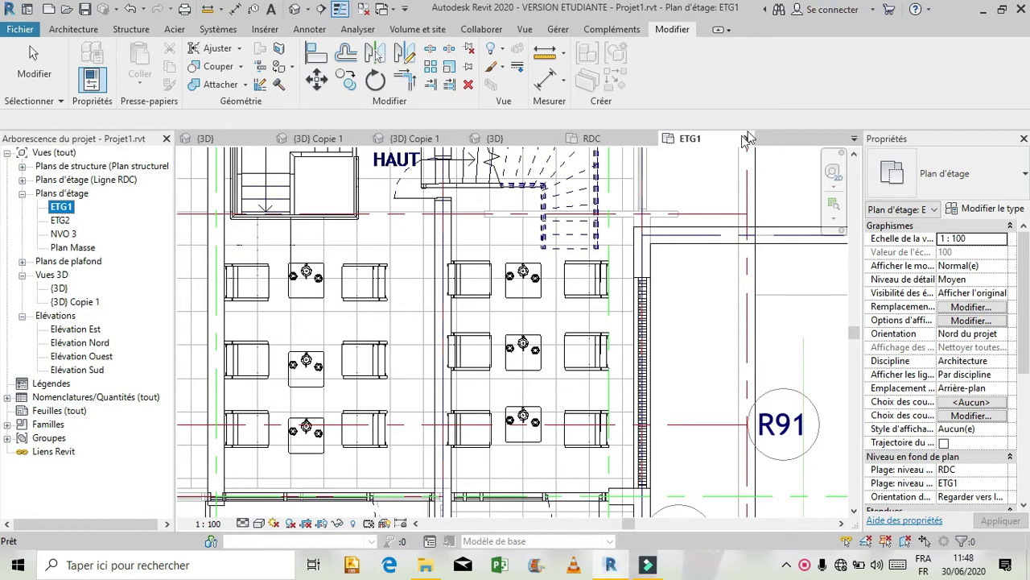
{"action": "left_click", "coordinate": [89, 29]}
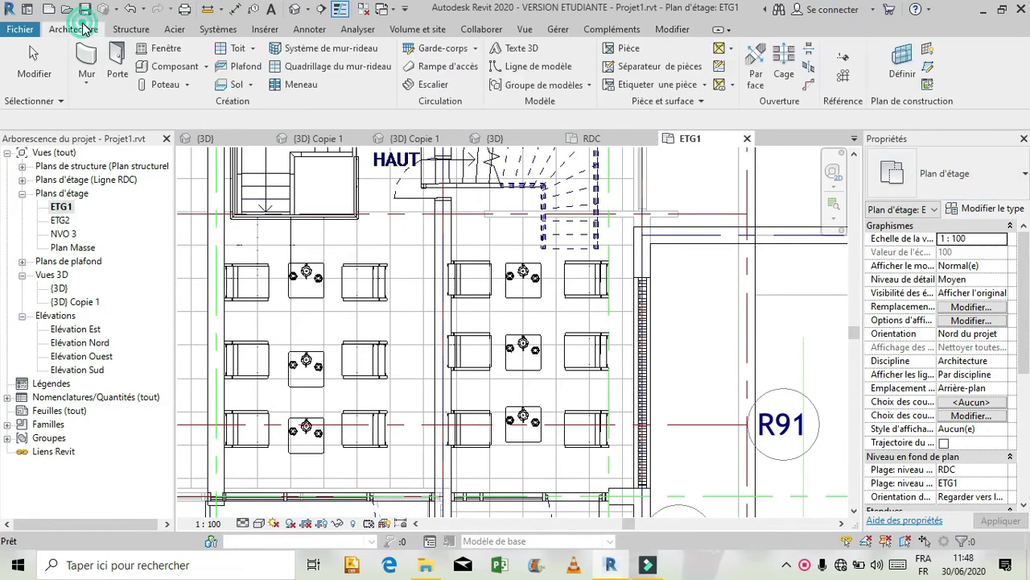
{"action": "left_click", "coordinate": [173, 66]}
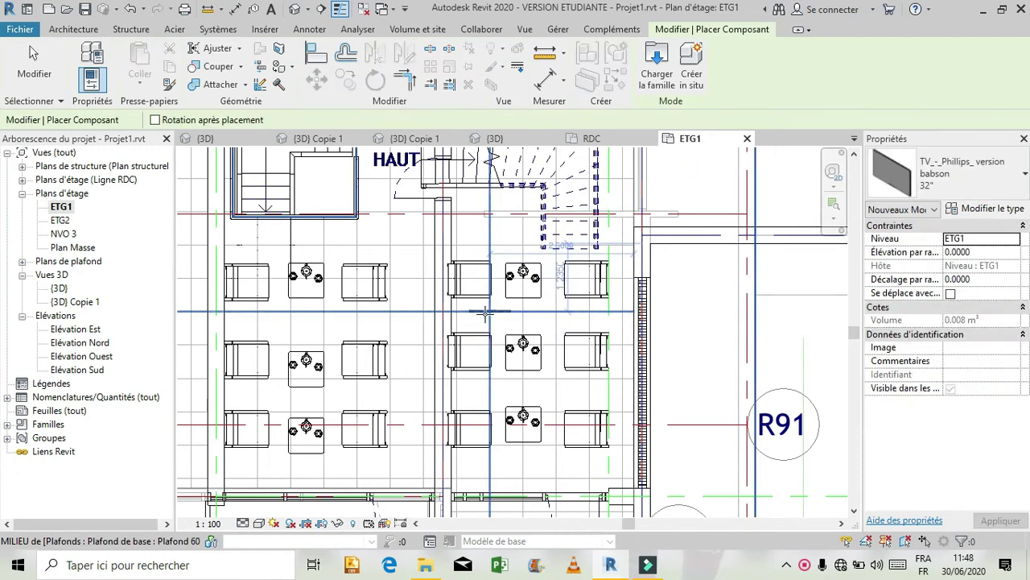
{"action": "left_click", "coordinate": [486, 314]}
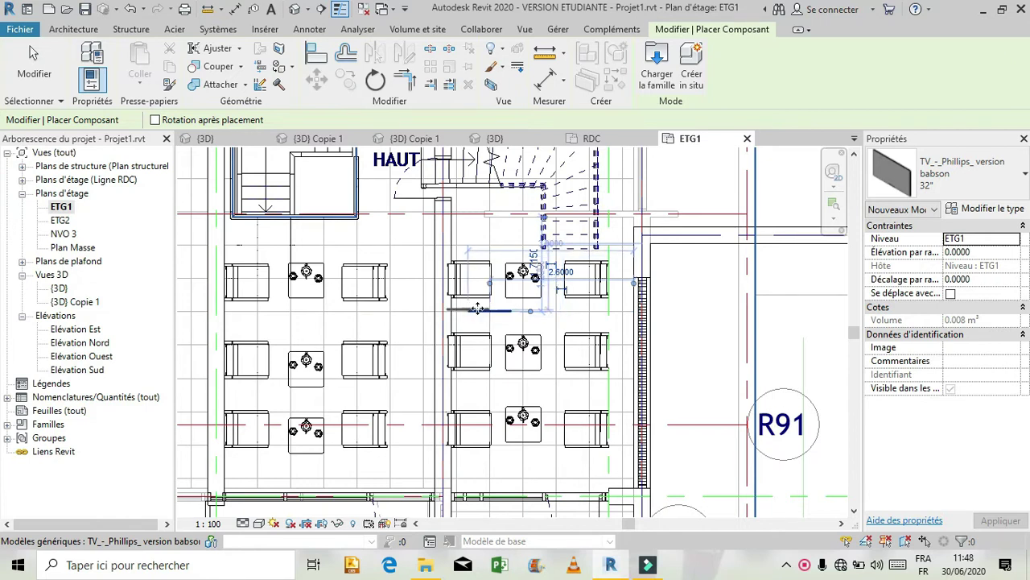
{"action": "key", "text": "Escape"}
{"action": "key", "text": "Escape"}
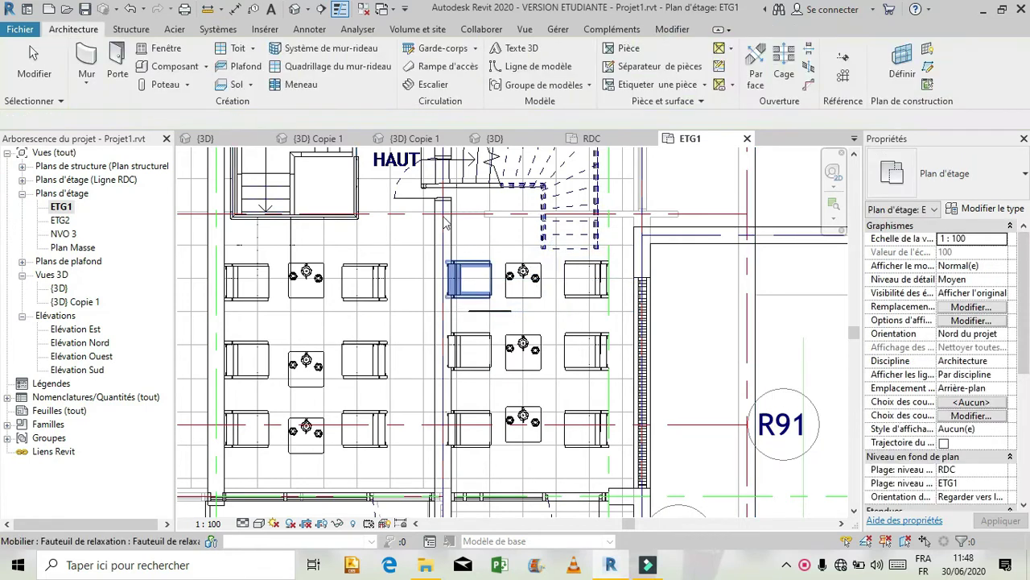
Step: Rotate the new TV a quarter turn parallel to the partition wall and set its elevation from the level to 1.20
{"action": "left_click", "coordinate": [490, 314]}
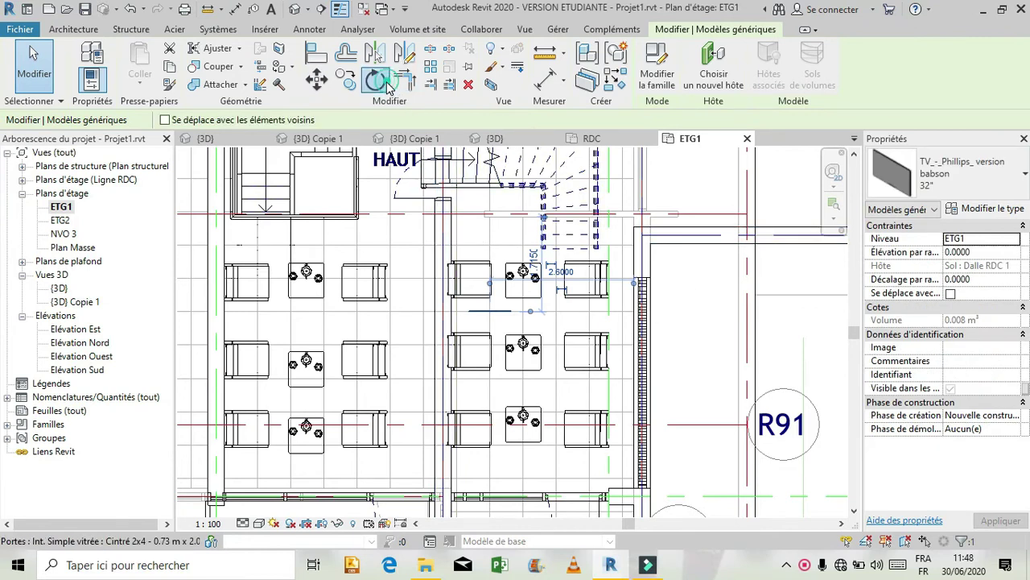
{"action": "key", "text": "r"}
{"action": "key", "text": "o"}
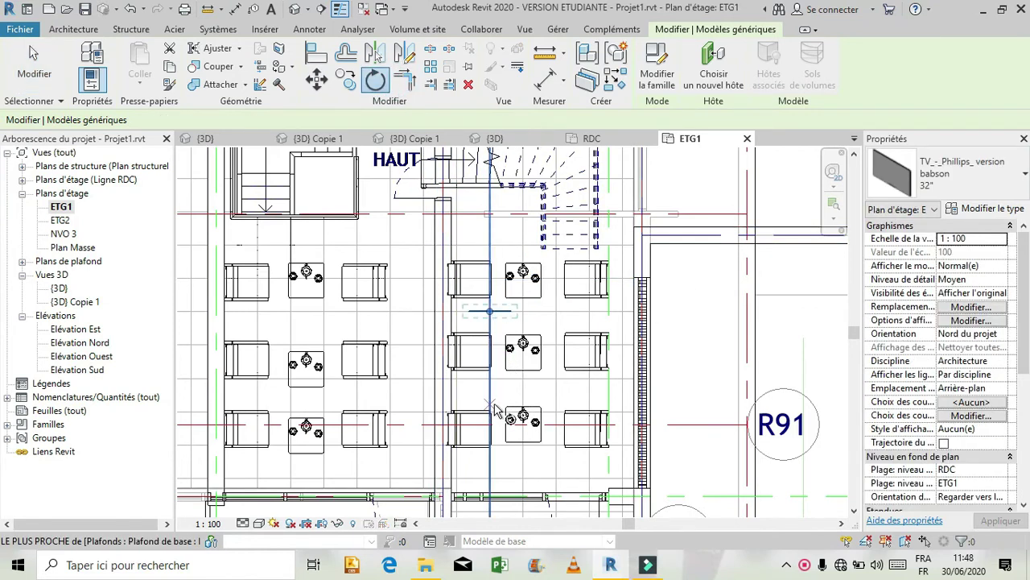
{"action": "scroll", "coordinate": [513, 362], "scroll_direction": "down", "scroll_amount": 2}
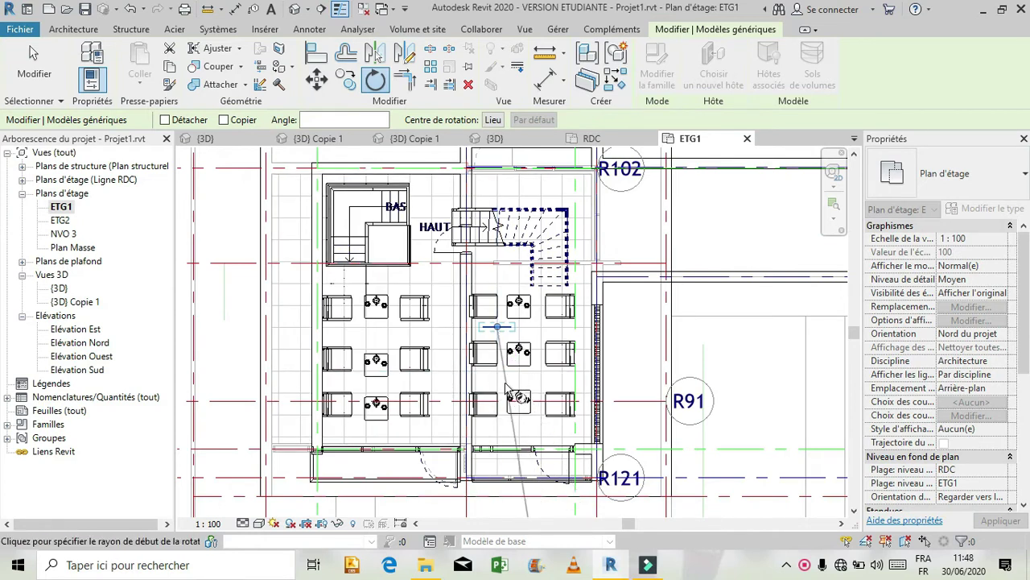
{"action": "left_click", "coordinate": [595, 433]}
{"action": "left_click", "coordinate": [636, 323]}
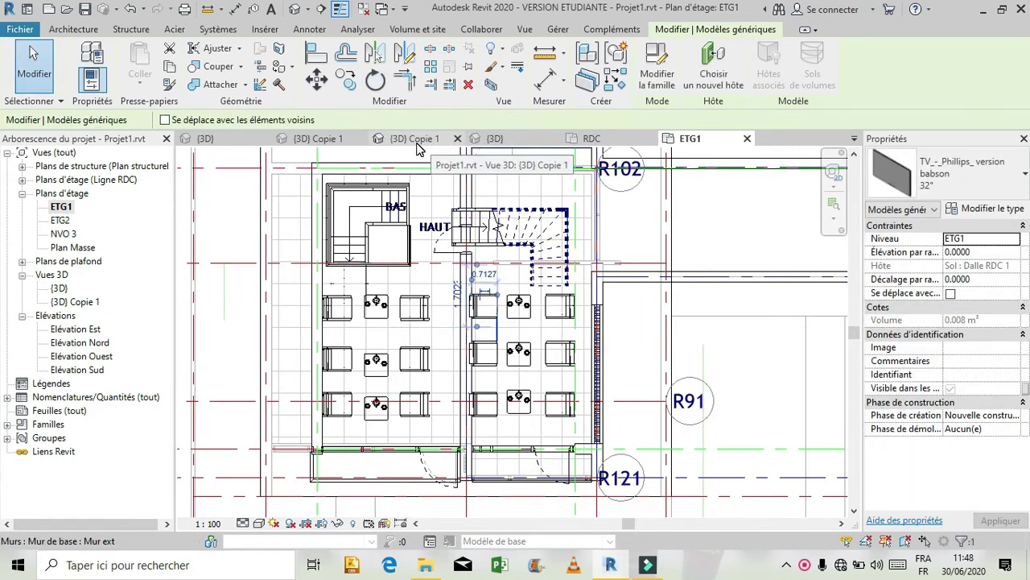
{"action": "left_click", "coordinate": [994, 252]}
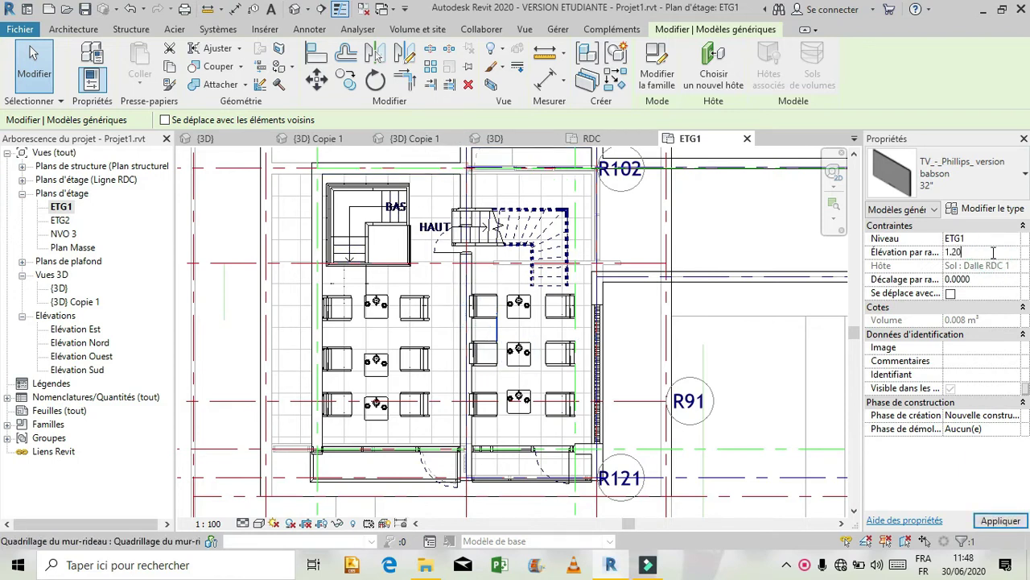
{"action": "left_click", "coordinate": [1000, 525]}
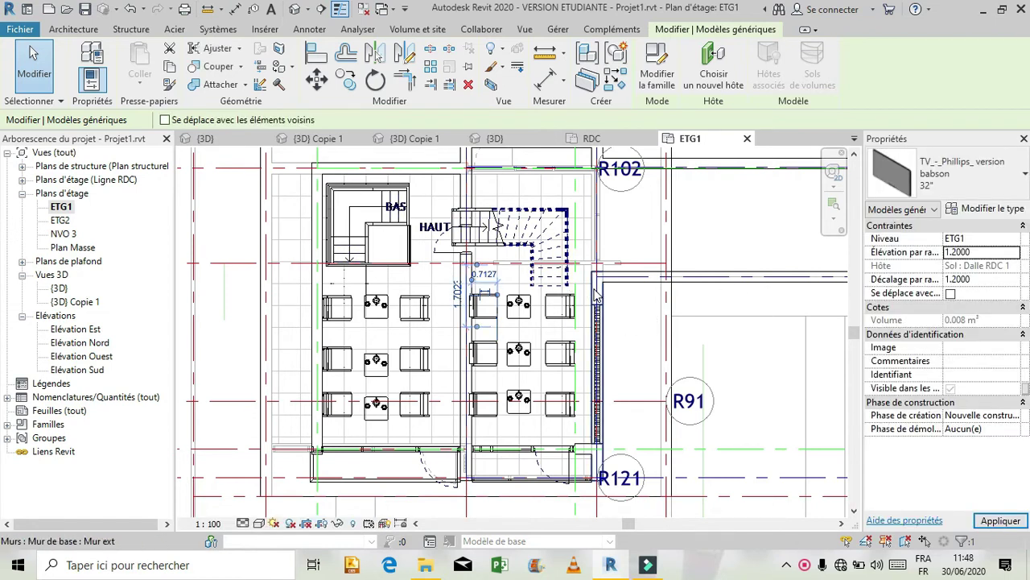
Step: Inspect the new upper-floor TV in the {3D} Copie 1 view, seen straight on from the Droite side
{"action": "left_click", "coordinate": [400, 142]}
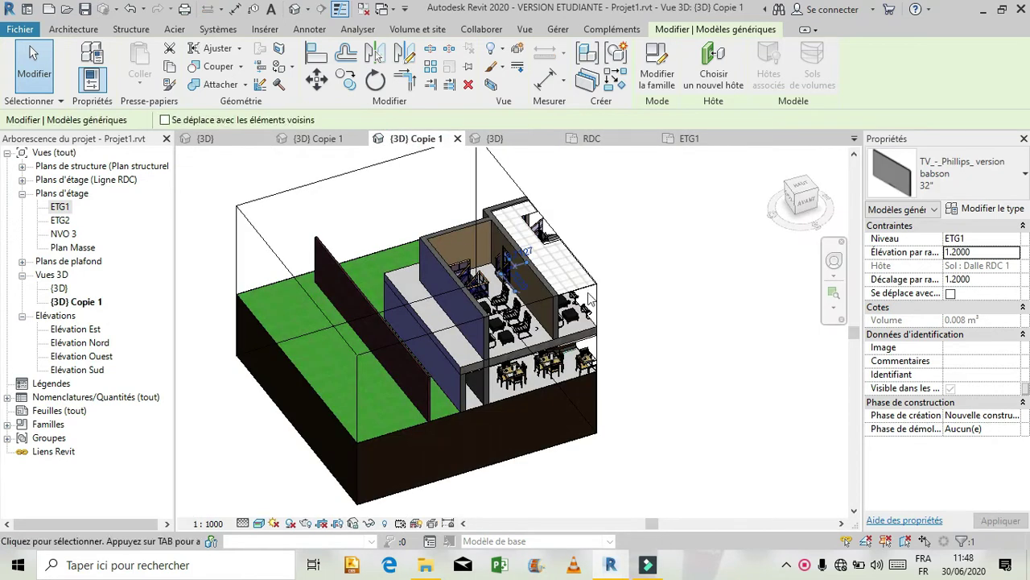
{"action": "left_click", "coordinate": [831, 261]}
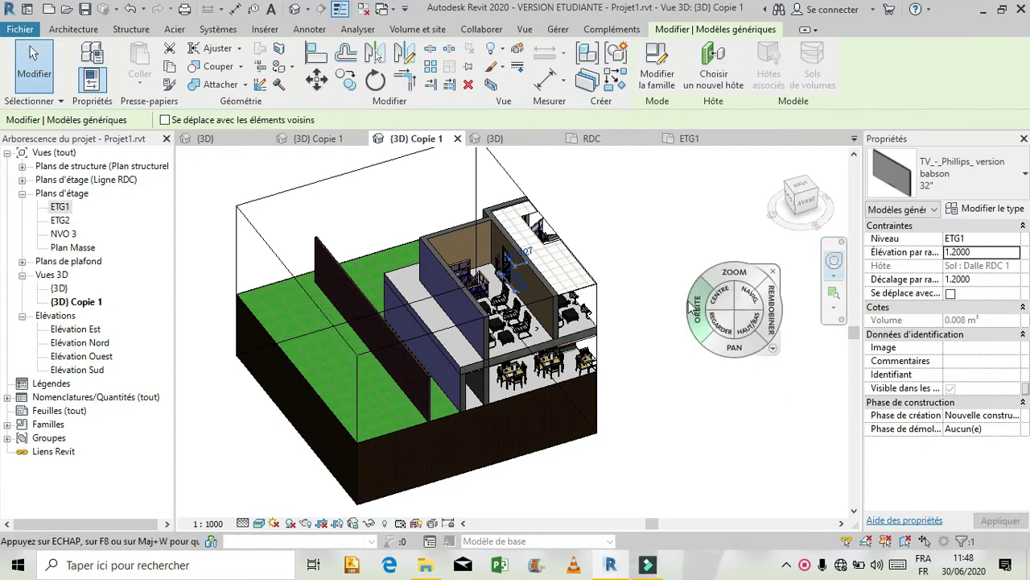
{"action": "left_click_drag", "start_coordinate": [695, 314], "coordinate": [447, 282]}
{"action": "left_click", "coordinate": [804, 205]}
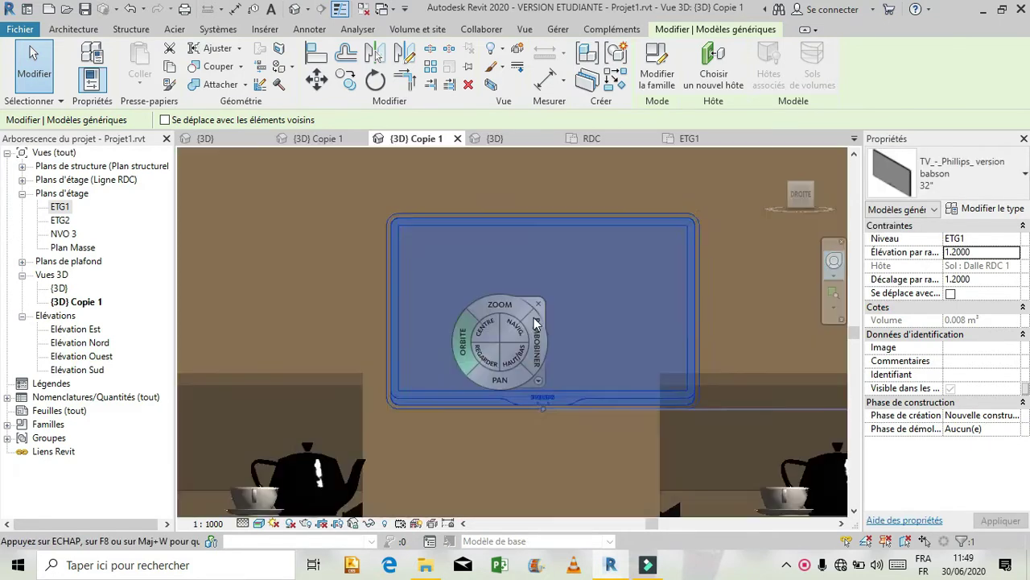
{"action": "left_click", "coordinate": [536, 305]}
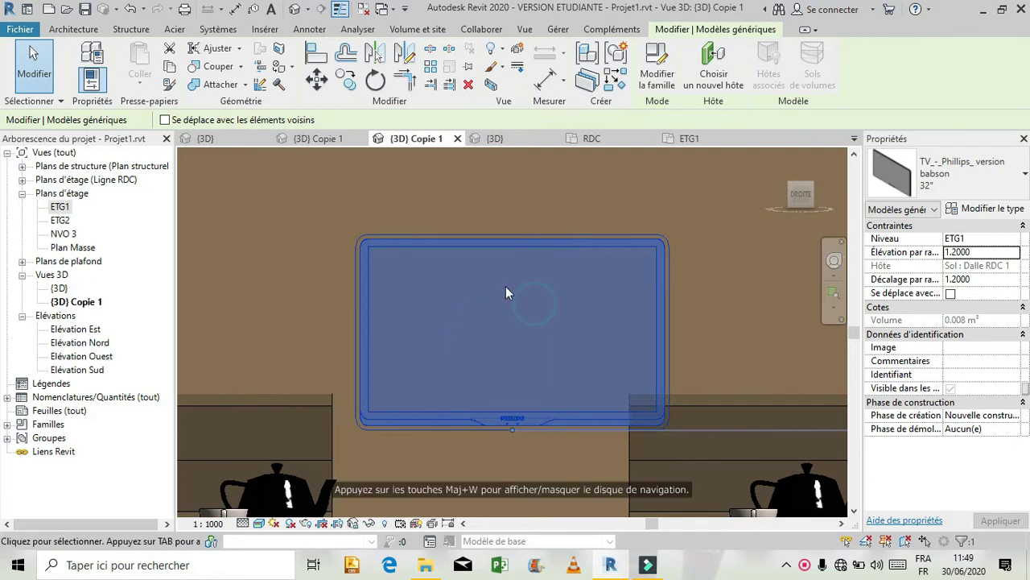
{"action": "scroll", "coordinate": [467, 278], "scroll_direction": "down", "scroll_amount": 4}
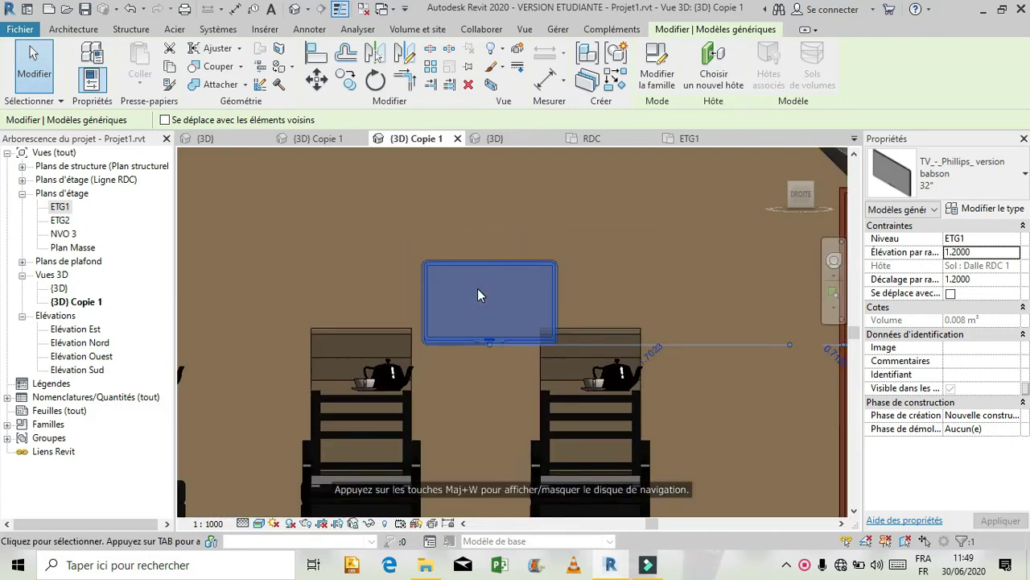
Step: Change the upper-floor TV to the 72" type and shift it higher on the wall, to an elevation of about 1.49
{"action": "left_click", "coordinate": [950, 173]}
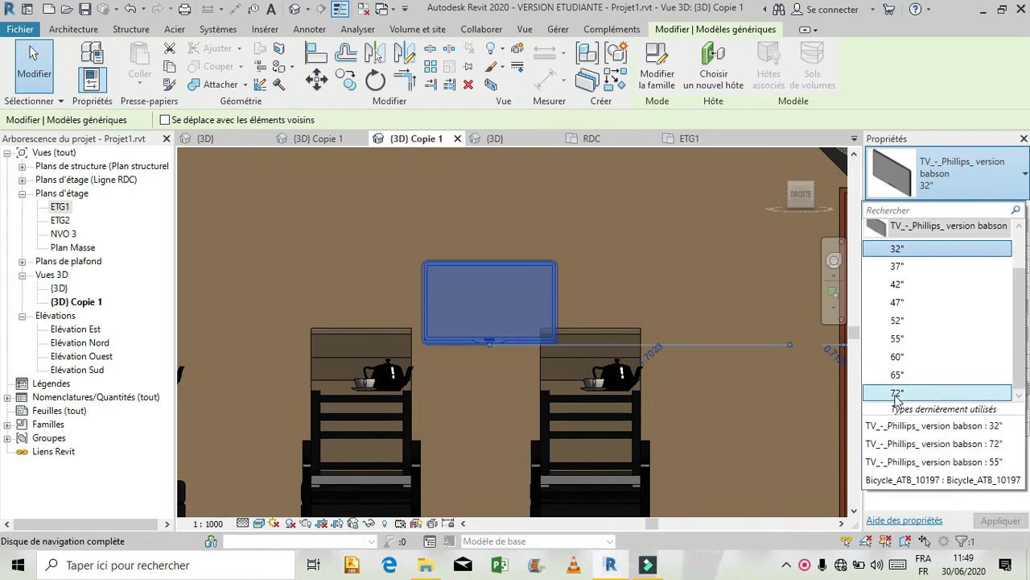
{"action": "left_click", "coordinate": [894, 393]}
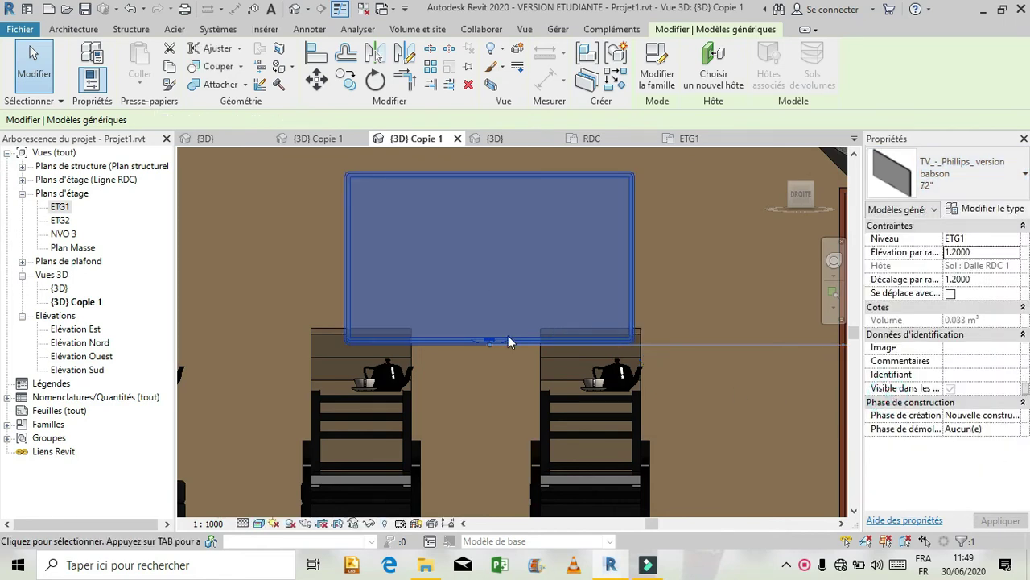
{"action": "scroll", "coordinate": [531, 383], "scroll_direction": "down", "scroll_amount": 3}
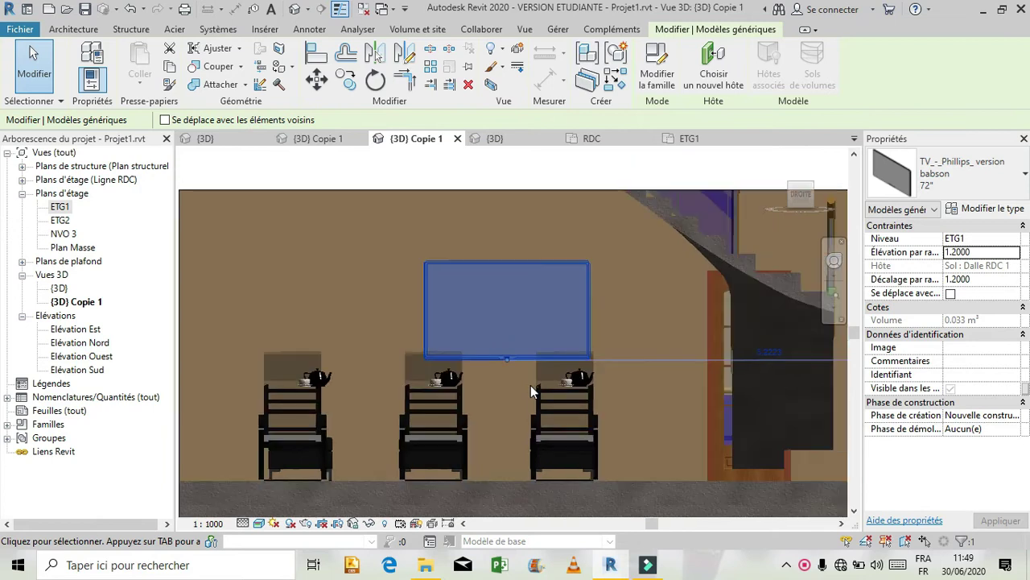
{"action": "left_click_drag", "start_coordinate": [513, 293], "coordinate": [459, 271]}
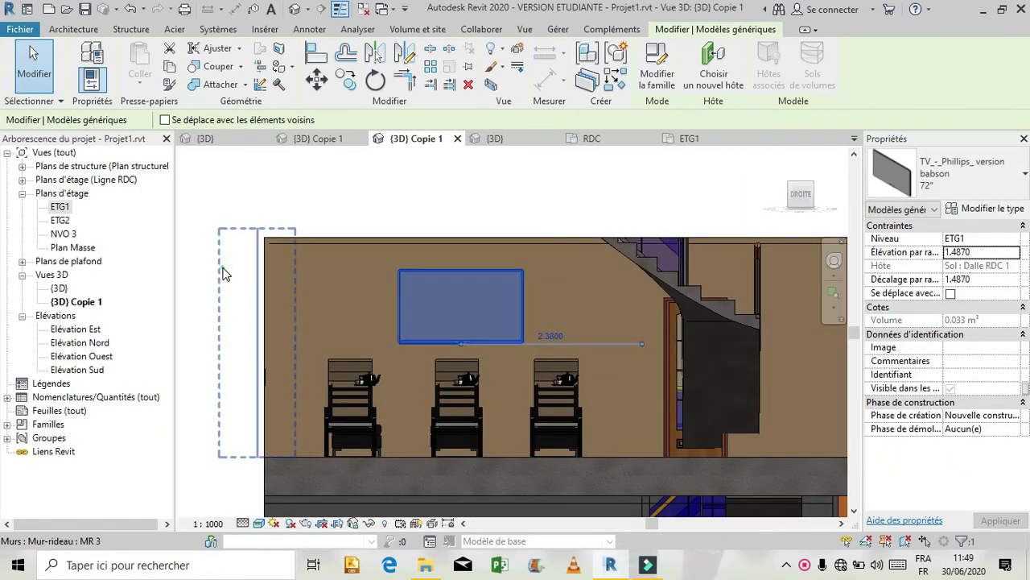
{"action": "left_click", "coordinate": [274, 217]}
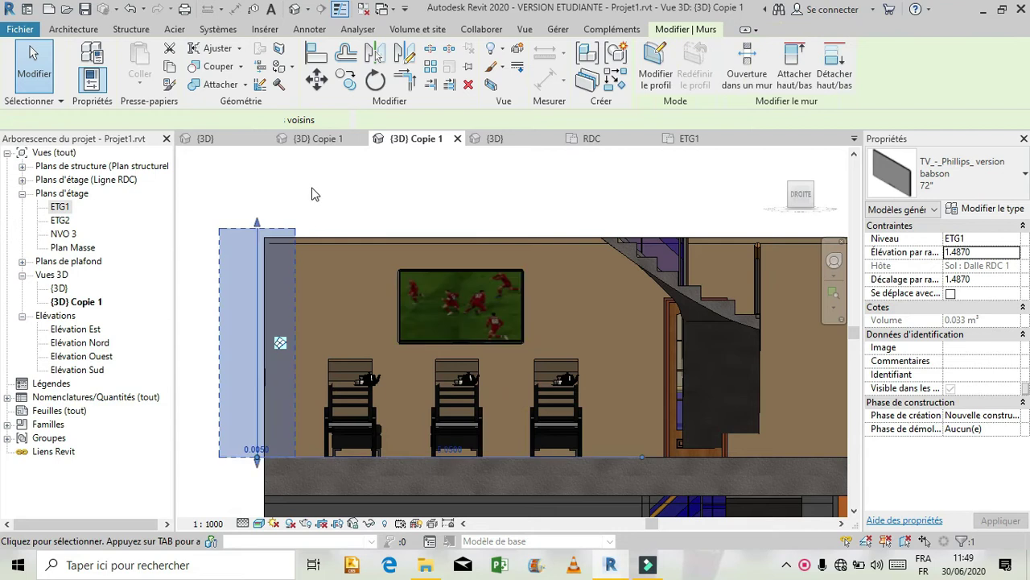
{"action": "left_click", "coordinate": [439, 193]}
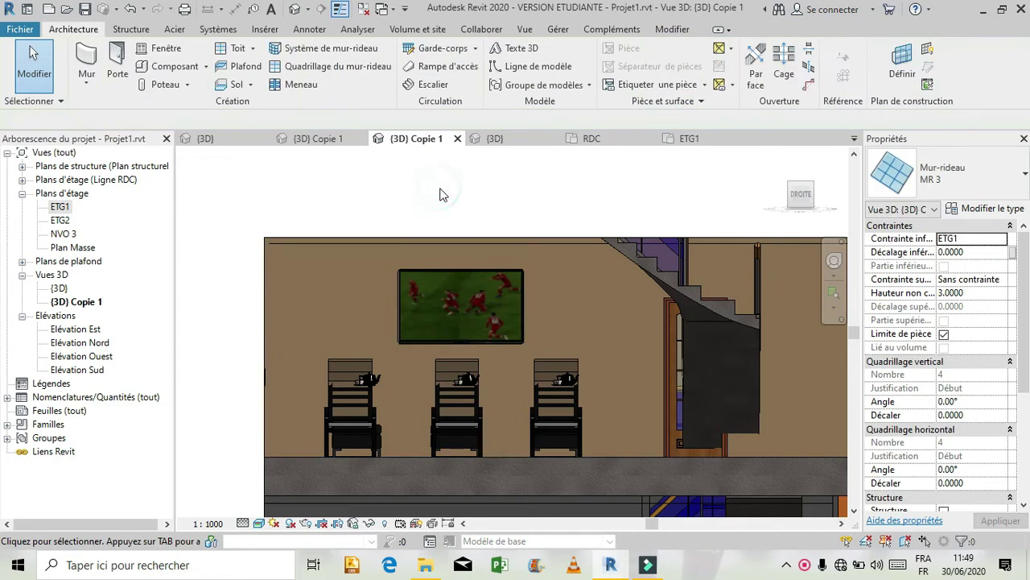
Step: Copy the 72" TV in the ETG1 plan from the central partition area to the outer wall behind the other room's armchairs
{"action": "left_click", "coordinate": [483, 276]}
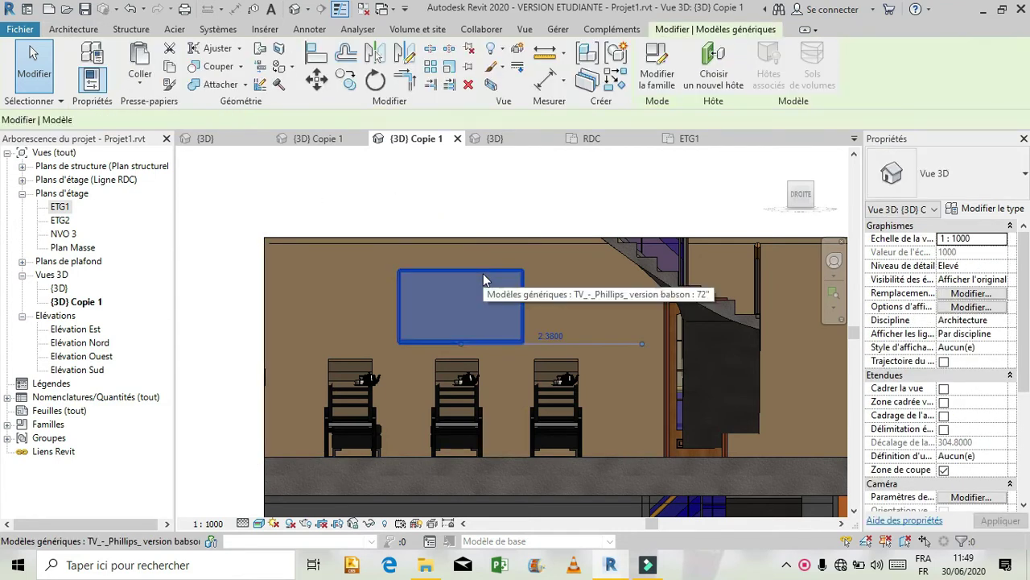
{"action": "left_click", "coordinate": [690, 139]}
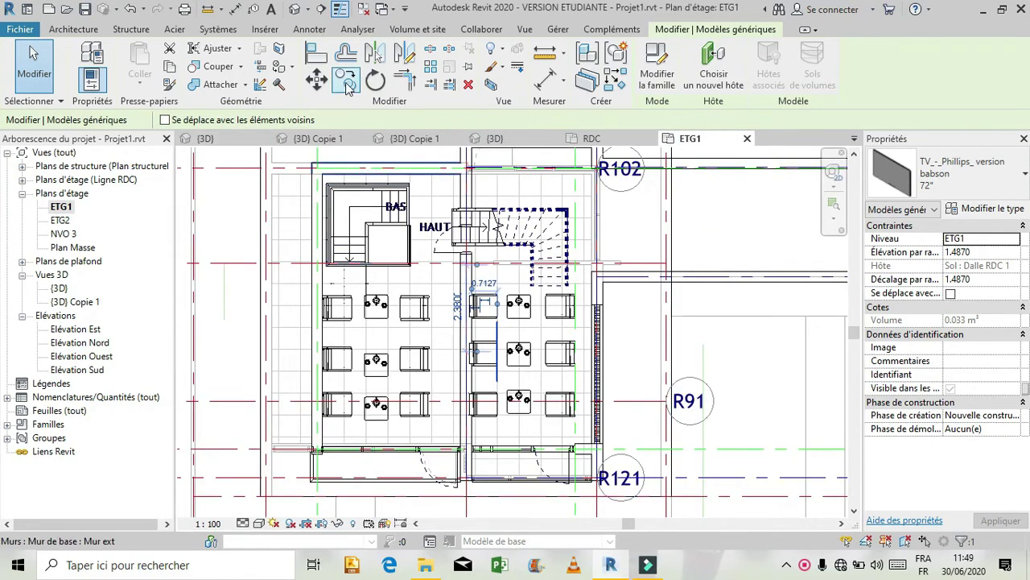
{"action": "left_click", "coordinate": [347, 80]}
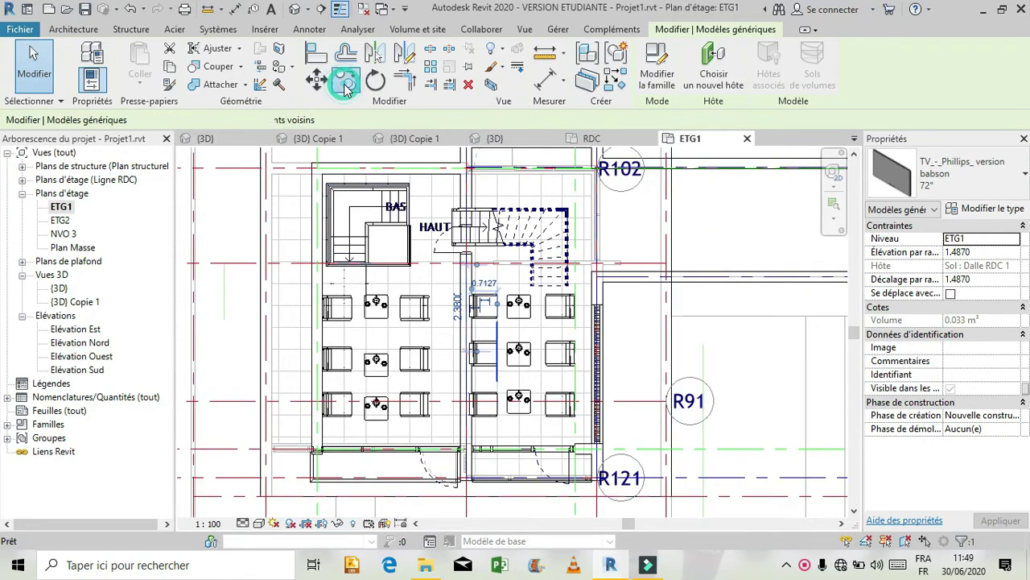
{"action": "left_click", "coordinate": [499, 318]}
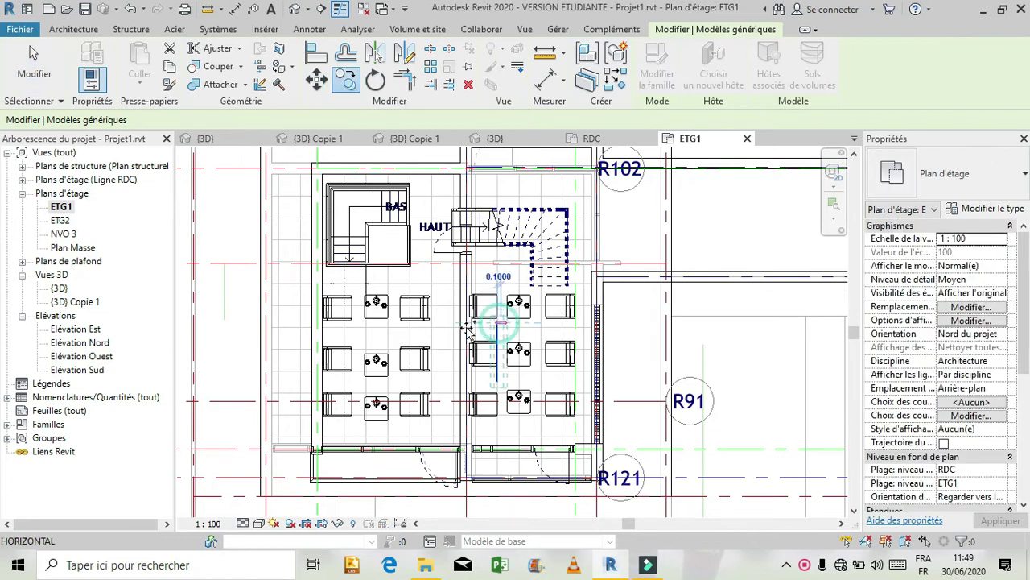
{"action": "left_click", "coordinate": [326, 331]}
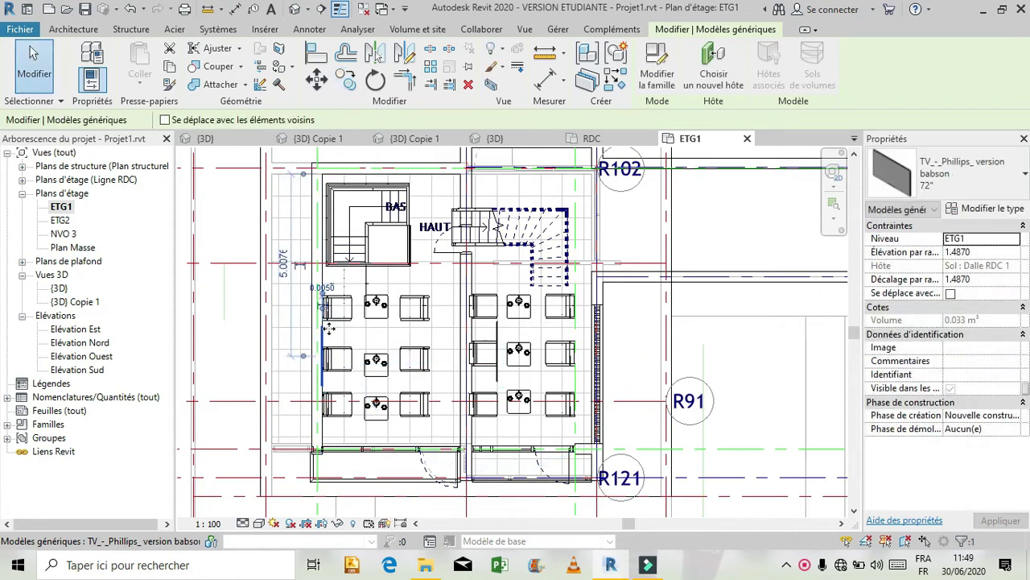
Step: Move the original 72" TV about 0.61 towards the central partition wall, behind the armchairs
{"action": "left_click", "coordinate": [497, 334]}
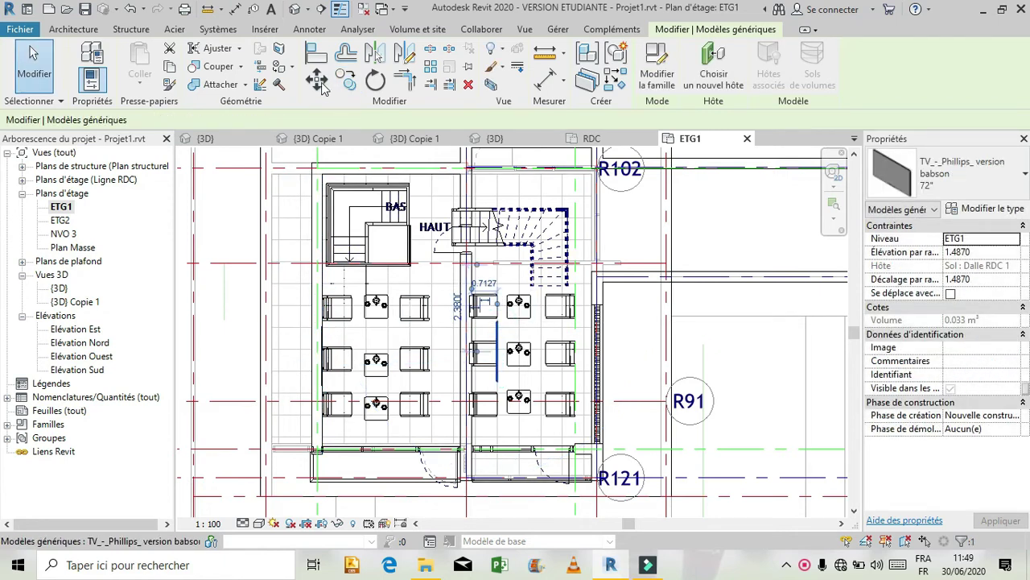
{"action": "left_click", "coordinate": [321, 84]}
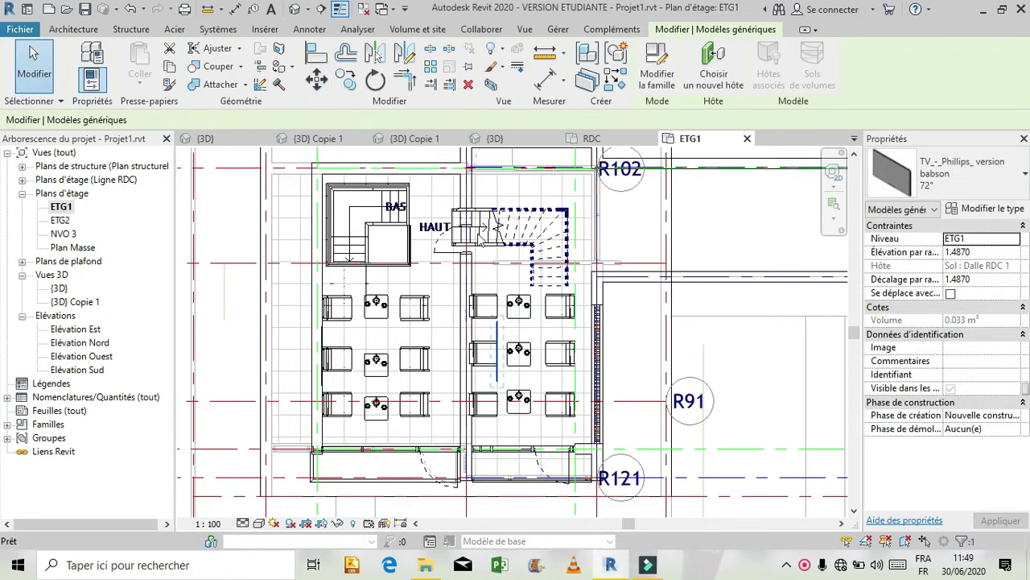
{"action": "left_click", "coordinate": [498, 321]}
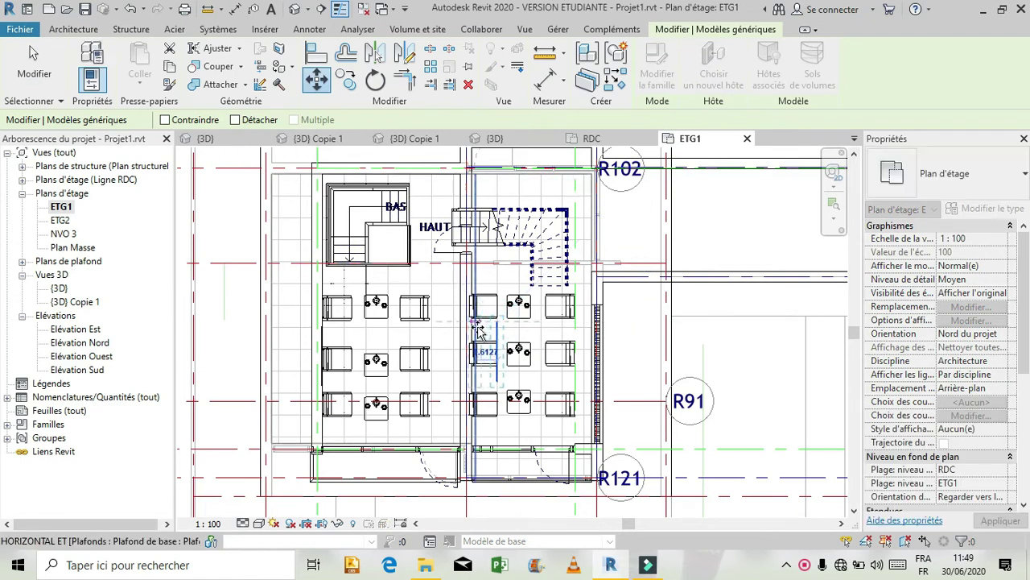
{"action": "left_click", "coordinate": [475, 333]}
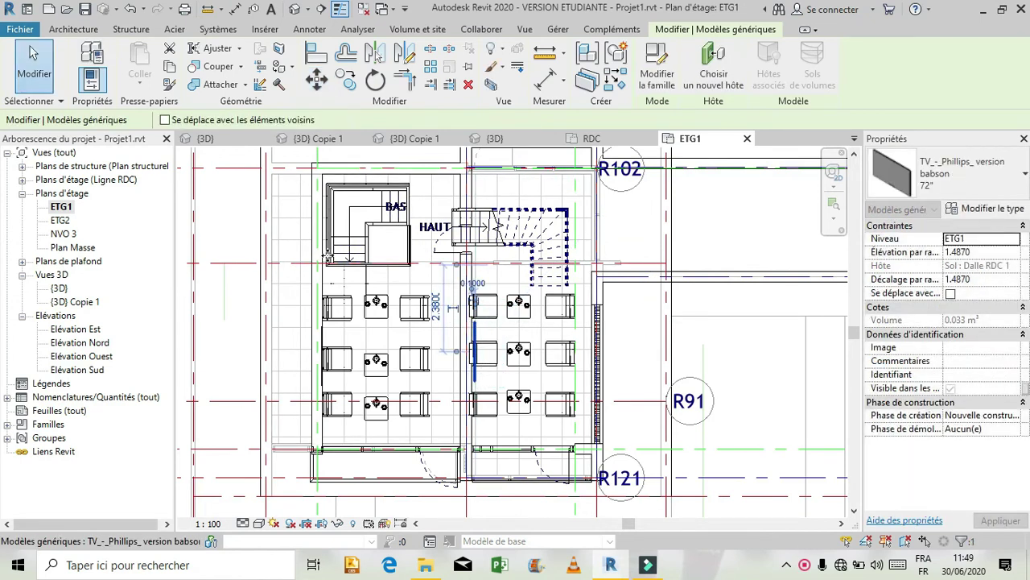
Step: Inspect both upper-floor TVs in the {3D} Copie 1 view by orbiting around the two seating rooms
{"action": "left_click", "coordinate": [410, 139]}
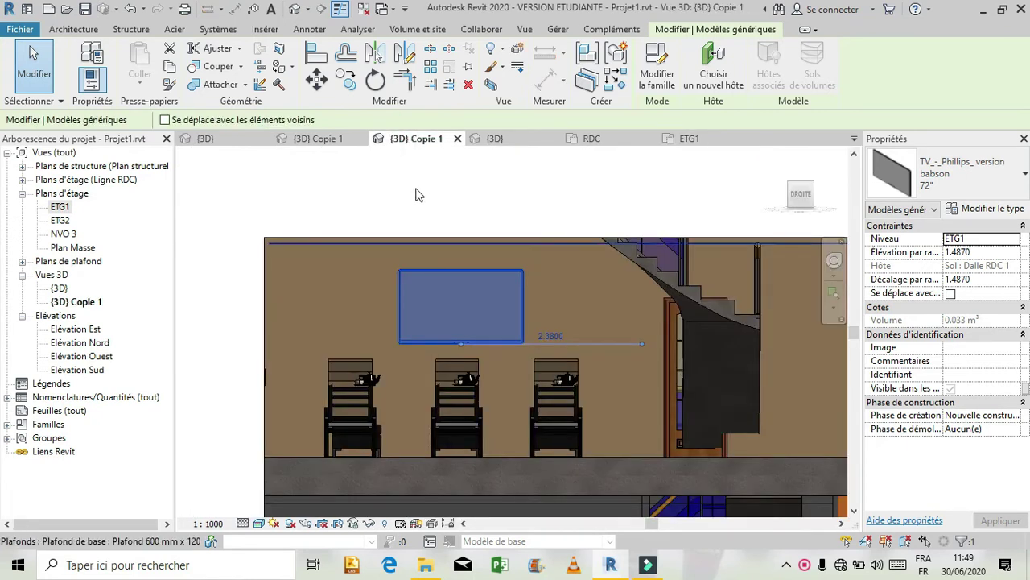
{"action": "left_click", "coordinate": [402, 185]}
{"action": "left_click", "coordinate": [834, 260]}
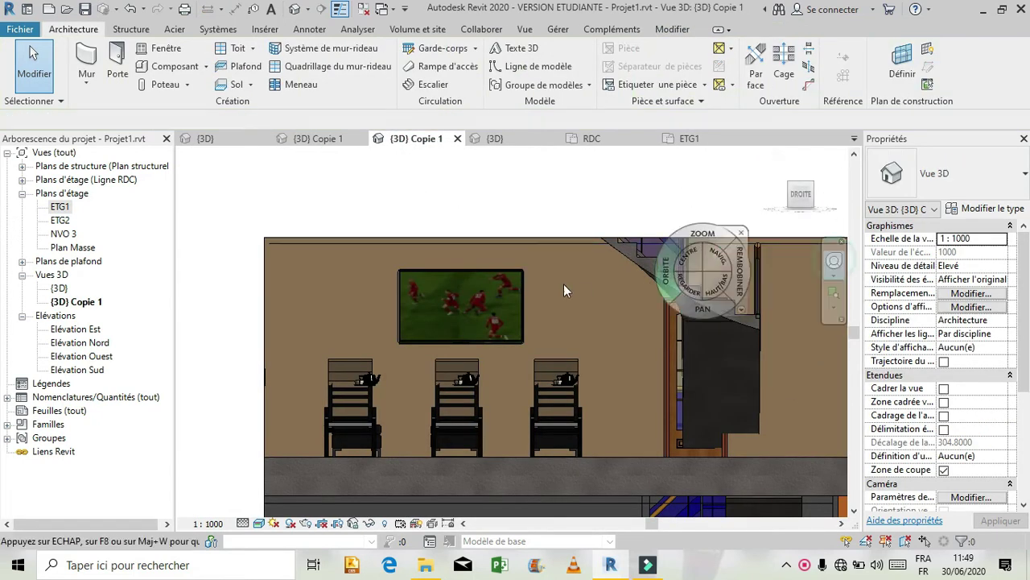
{"action": "left_click_drag", "start_coordinate": [555, 310], "coordinate": [483, 338]}
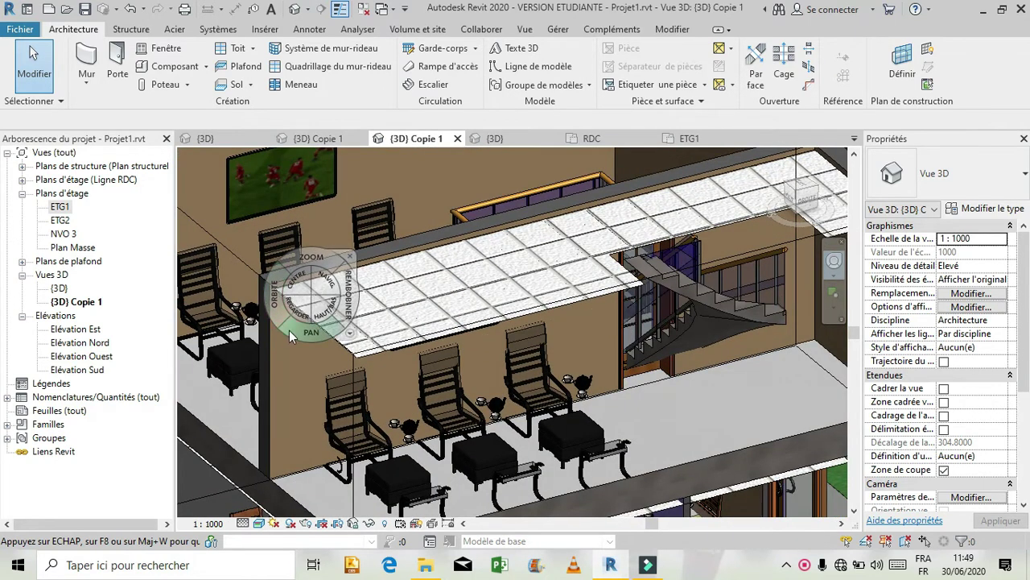
{"action": "left_click_drag", "start_coordinate": [305, 338], "coordinate": [426, 411]}
{"action": "left_click_drag", "start_coordinate": [328, 264], "coordinate": [384, 279]}
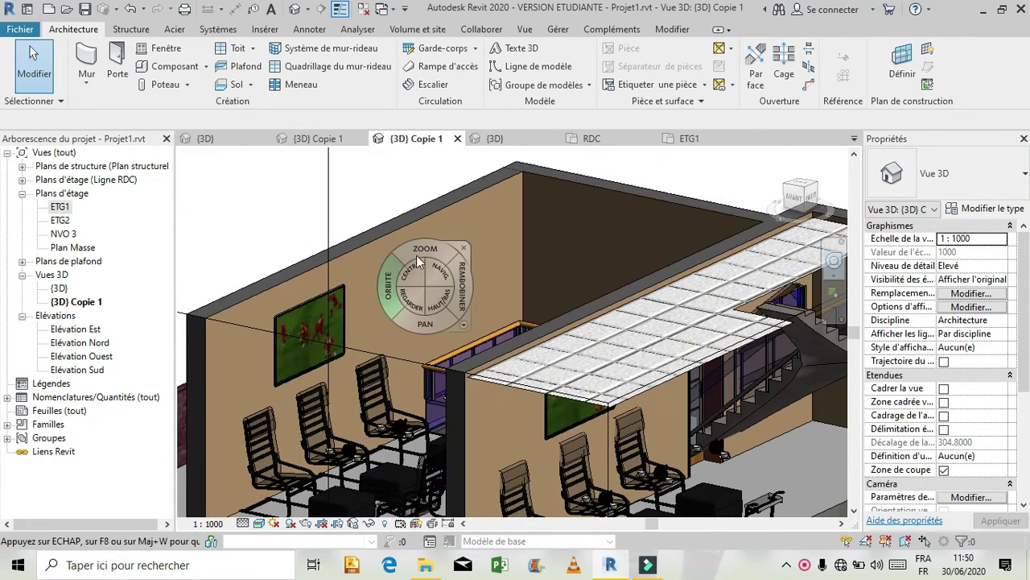
{"action": "left_click", "coordinate": [465, 248]}
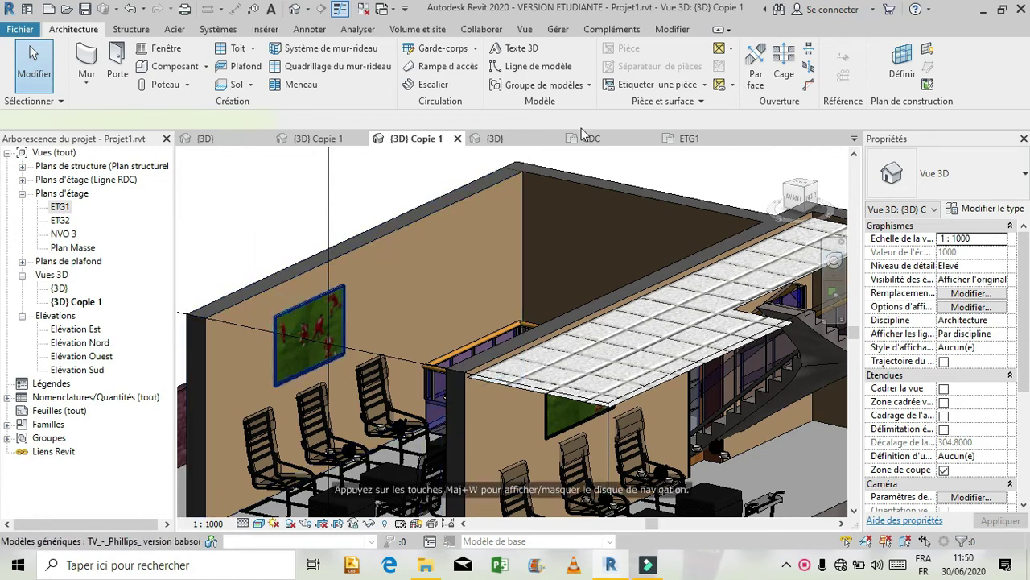
Step: Move the copied TV 0.1 off the outer wall into the room in the ETG1 plan and check it in {3D} Copie 1
{"action": "left_click", "coordinate": [695, 135]}
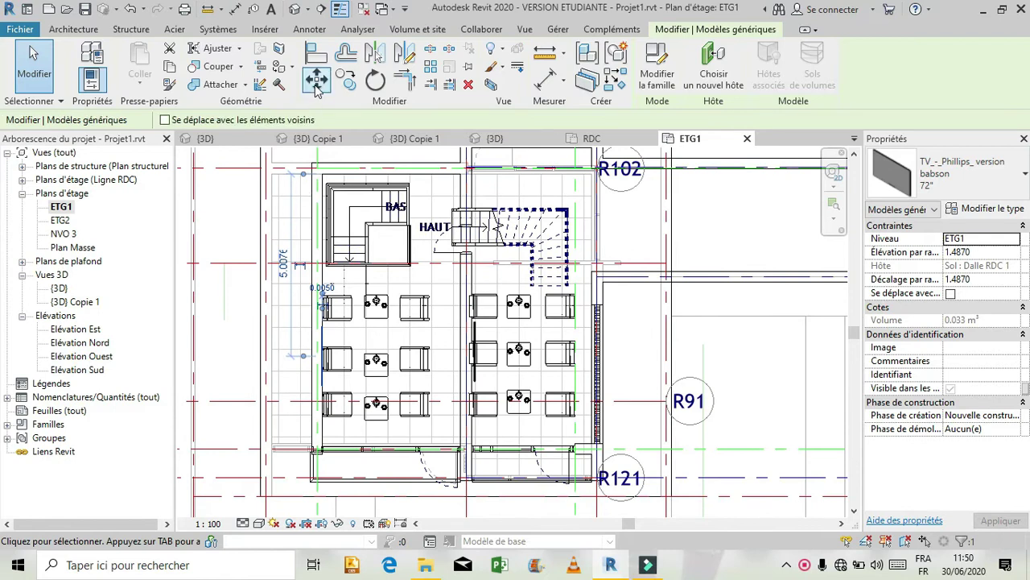
{"action": "key", "text": "m"}
{"action": "key", "text": "v"}
{"action": "left_click", "coordinate": [326, 326]}
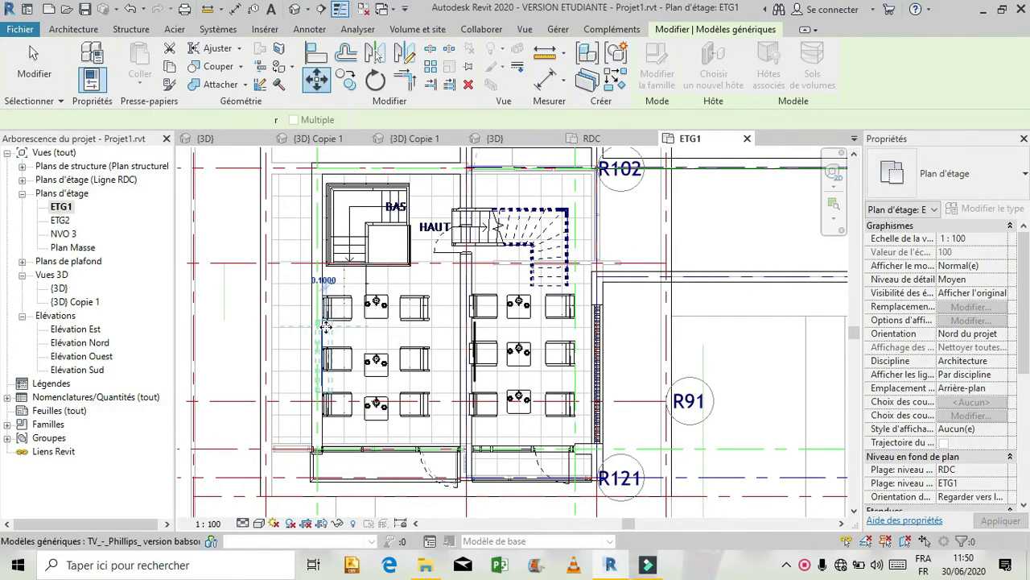
{"action": "left_click", "coordinate": [326, 333]}
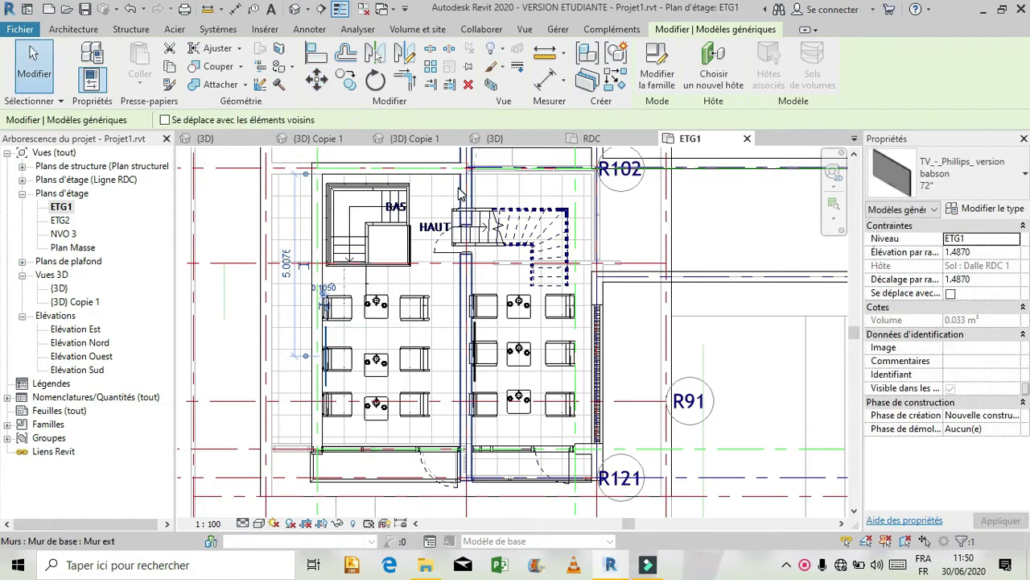
{"action": "left_click", "coordinate": [701, 200]}
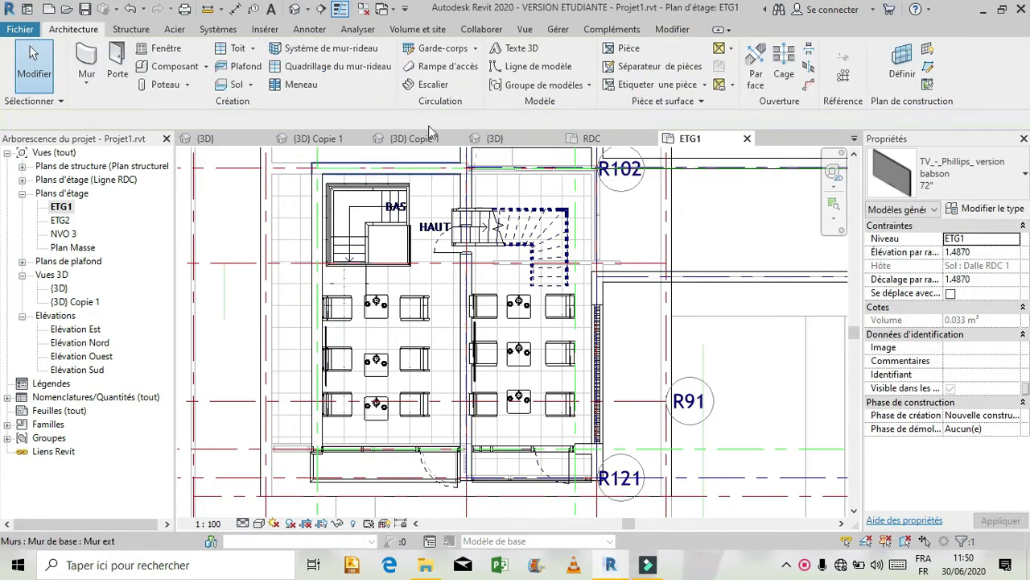
{"action": "left_click", "coordinate": [402, 137]}
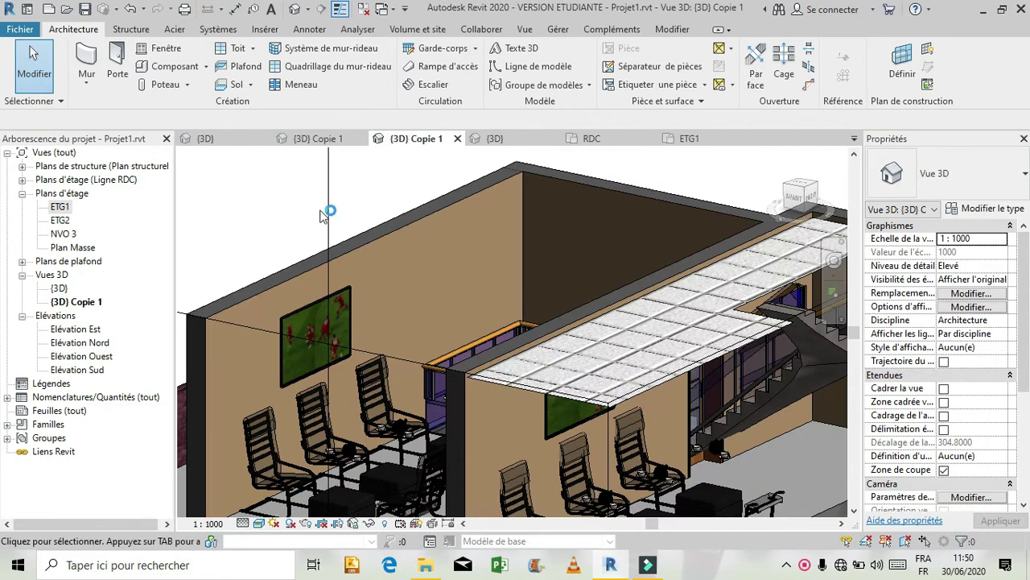
{"action": "scroll", "coordinate": [383, 198], "scroll_direction": "down", "scroll_amount": 6}
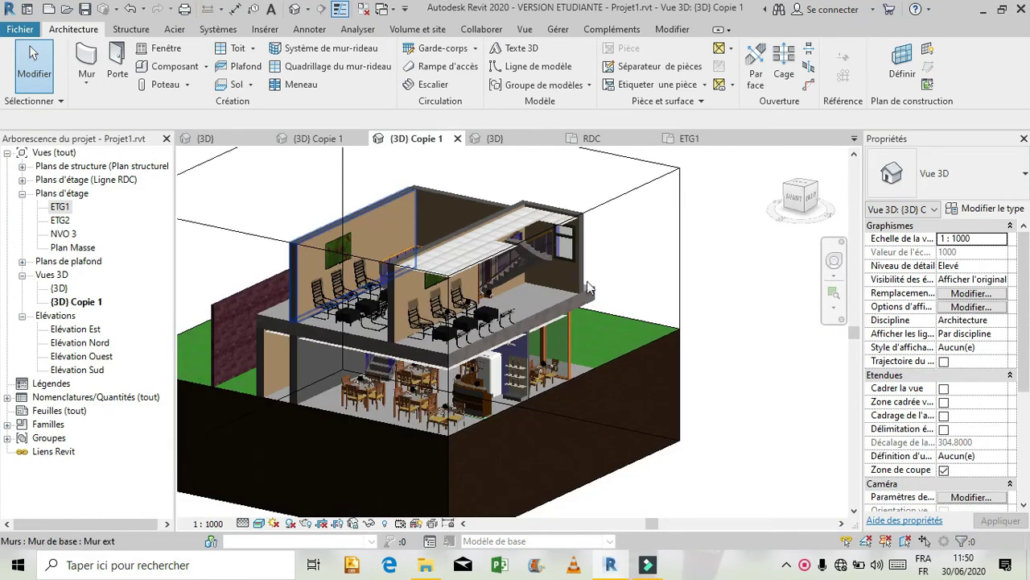
Step: Switch to the {3D} view of formation revit.rvt and examine the COFFEE sign beside the 3D lettering on the facade
{"action": "left_click", "coordinate": [326, 140]}
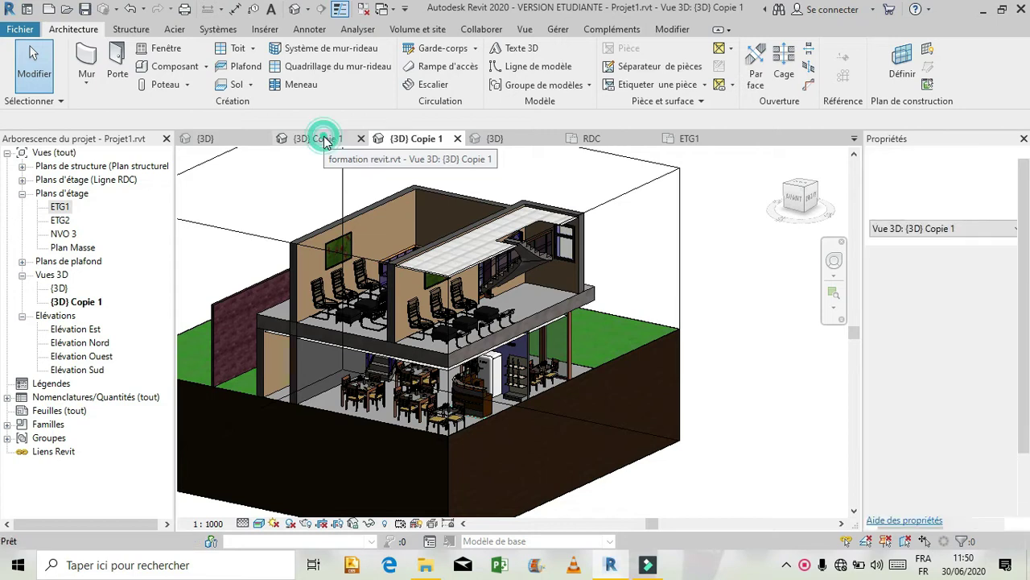
{"action": "left_click", "coordinate": [231, 139]}
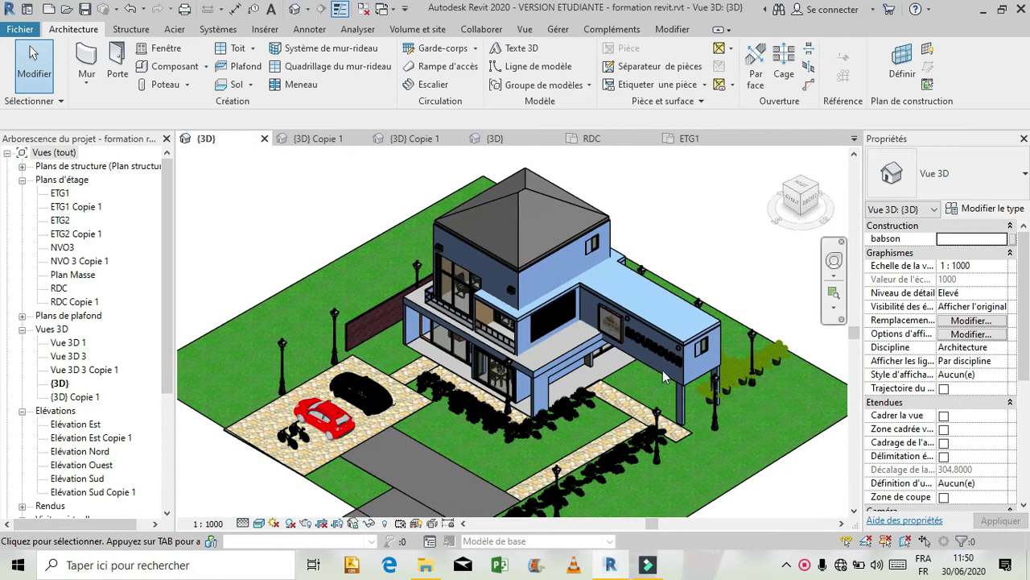
{"action": "middle_click_drag", "start_coordinate": [738, 348], "coordinate": [643, 340], "text": "shift"}
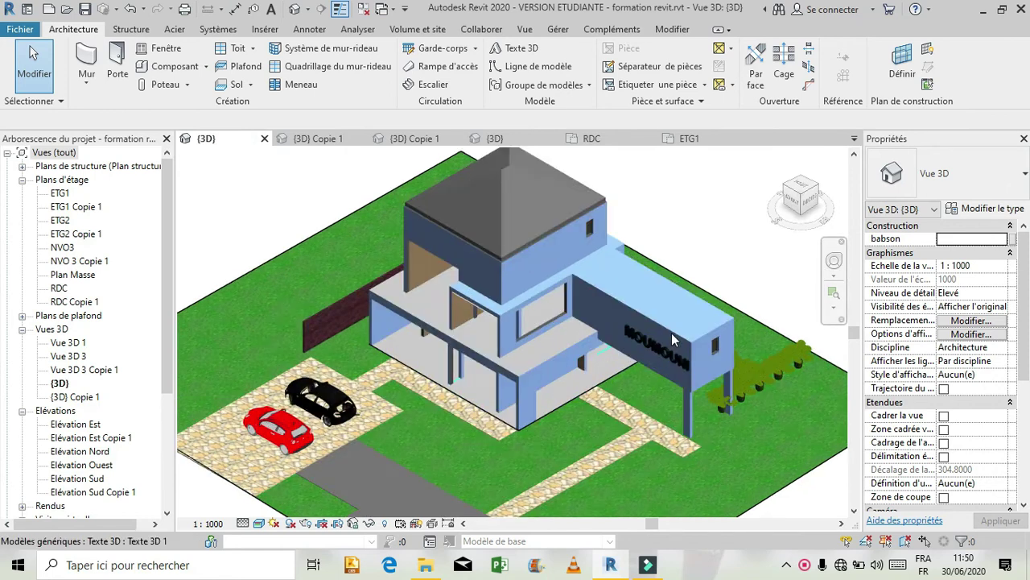
{"action": "scroll", "coordinate": [681, 346], "scroll_direction": "up", "scroll_amount": 2}
{"action": "scroll", "coordinate": [672, 358], "scroll_direction": "up", "scroll_amount": 2}
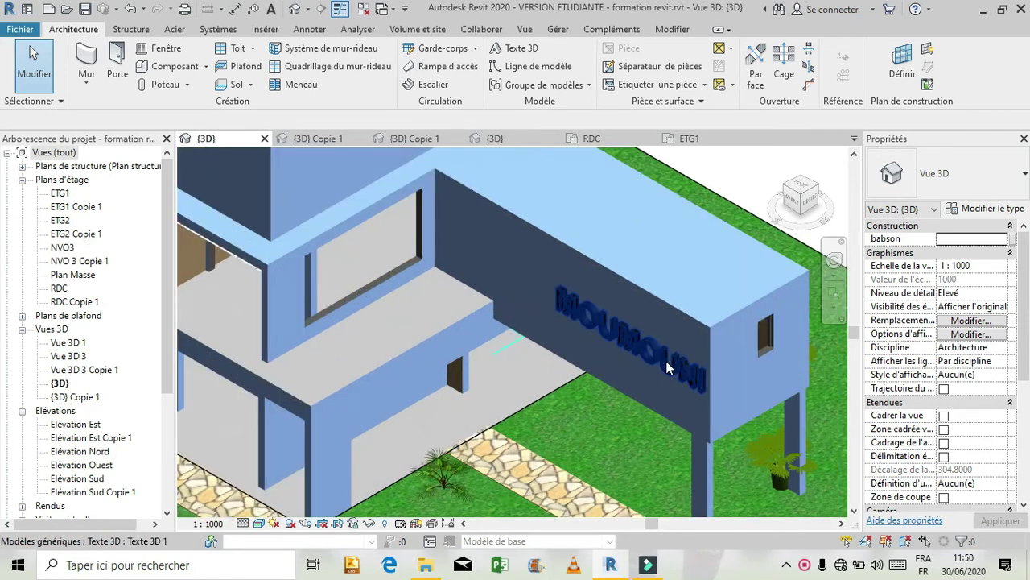
{"action": "middle_click_drag", "start_coordinate": [666, 367], "coordinate": [604, 323], "text": "shift"}
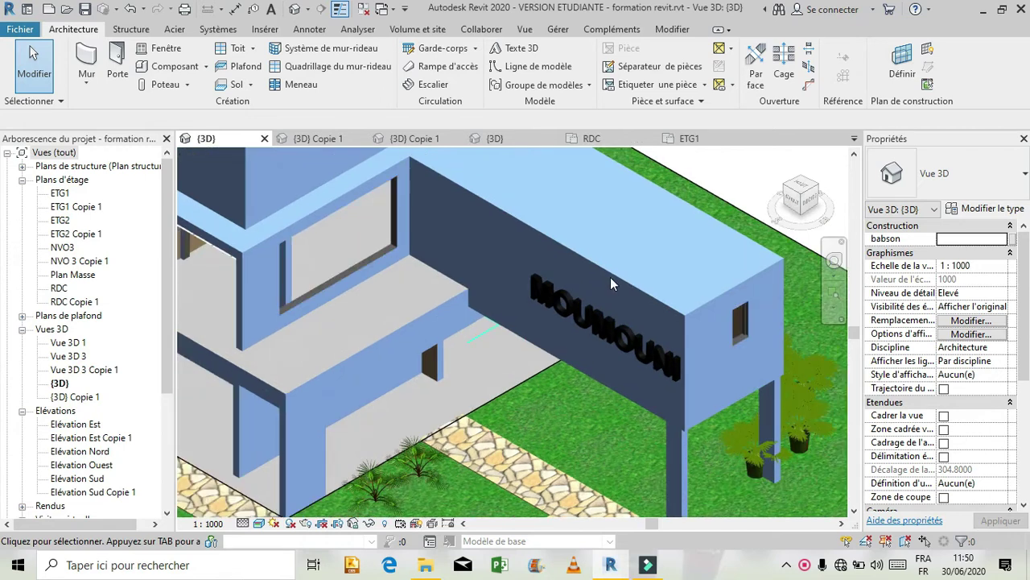
{"action": "scroll", "coordinate": [609, 278], "scroll_direction": "up", "scroll_amount": 1}
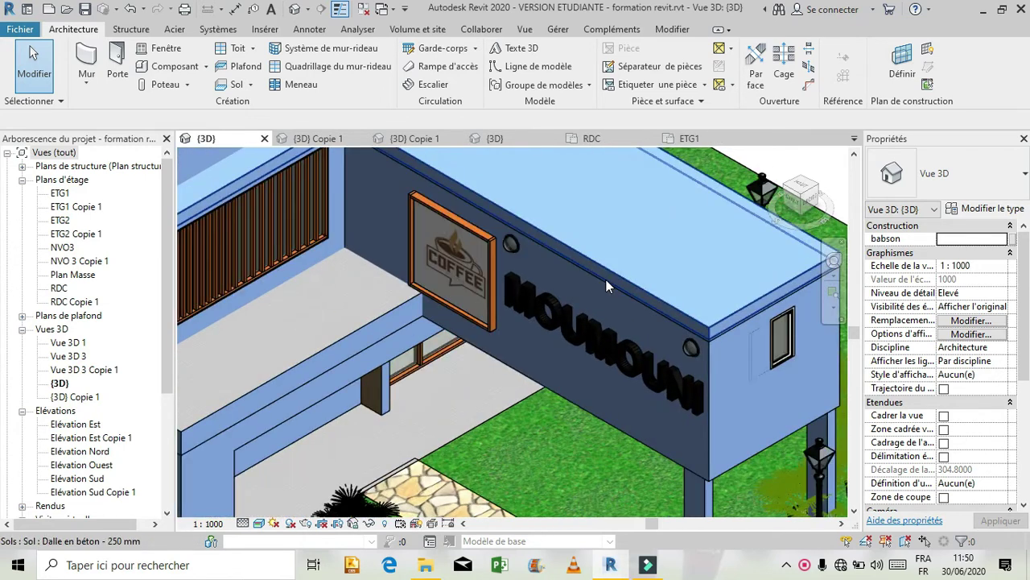
{"action": "scroll", "coordinate": [606, 280], "scroll_direction": "up", "scroll_amount": 1}
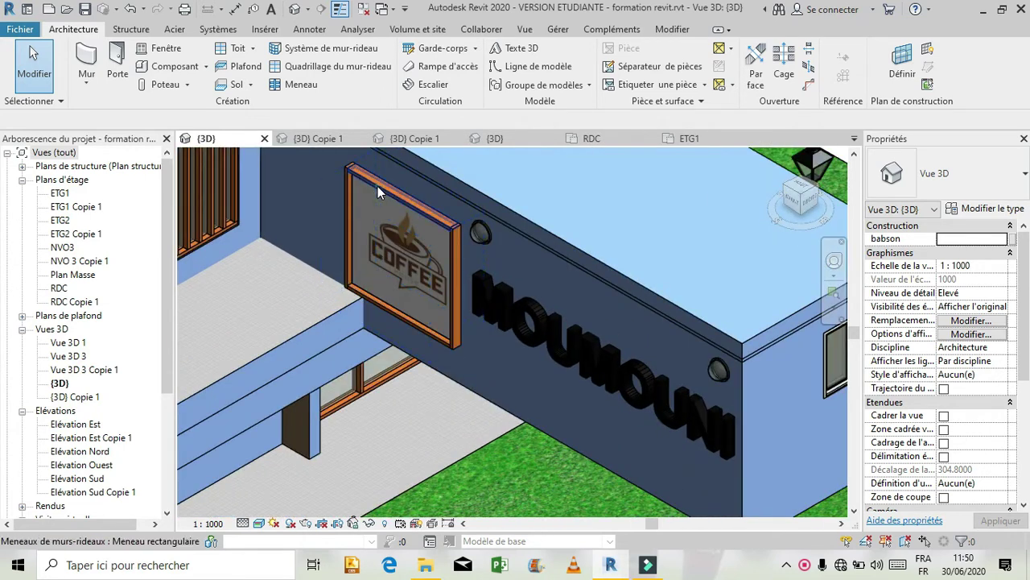
Step: Select the whole curtain wall that frames the COFFEE sign
{"action": "left_click", "coordinate": [372, 190]}
{"action": "key", "text": "Escape"}
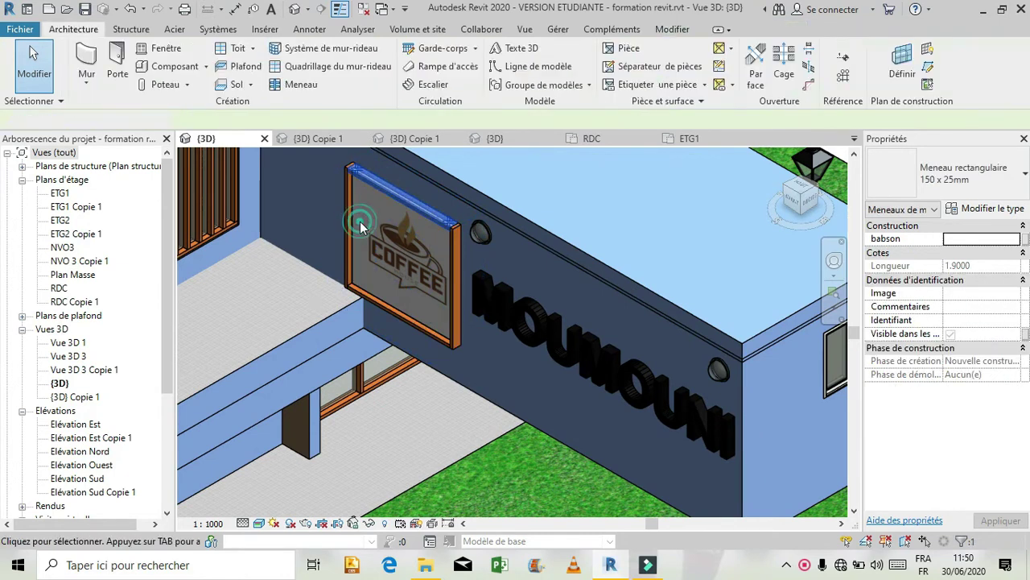
{"action": "left_click", "coordinate": [348, 210]}
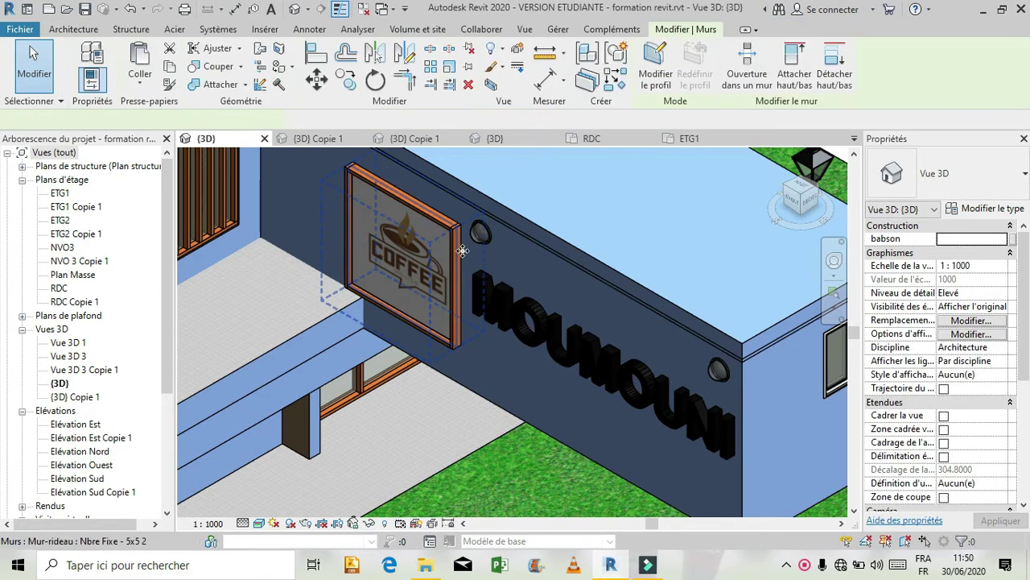
Step: Check the selected curtain wall behind the COFFEE sign, release it, and view the sign together with the neighbouring 3D lettering
{"action": "left_click", "coordinate": [410, 255]}
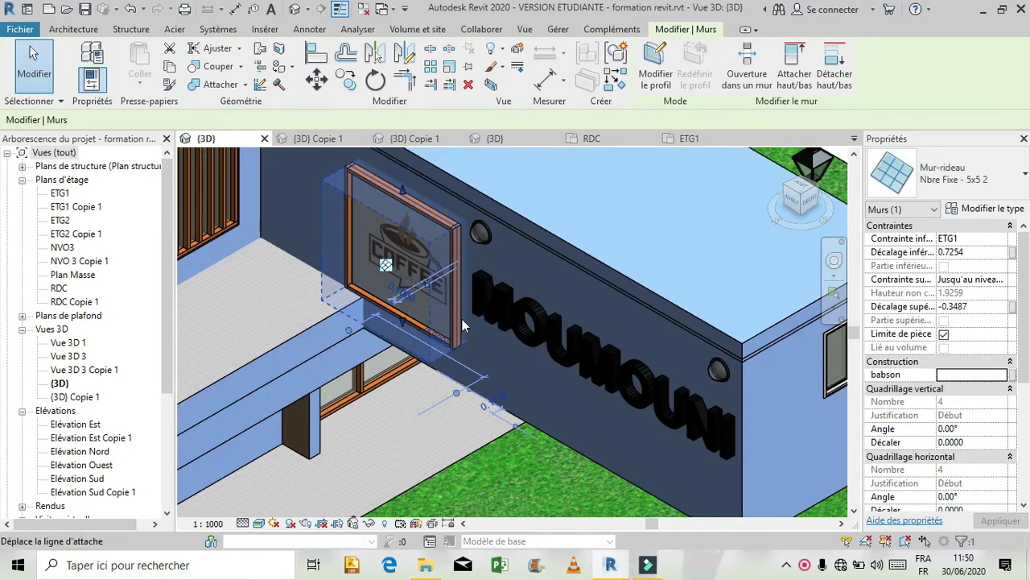
{"action": "key", "text": "Escape"}
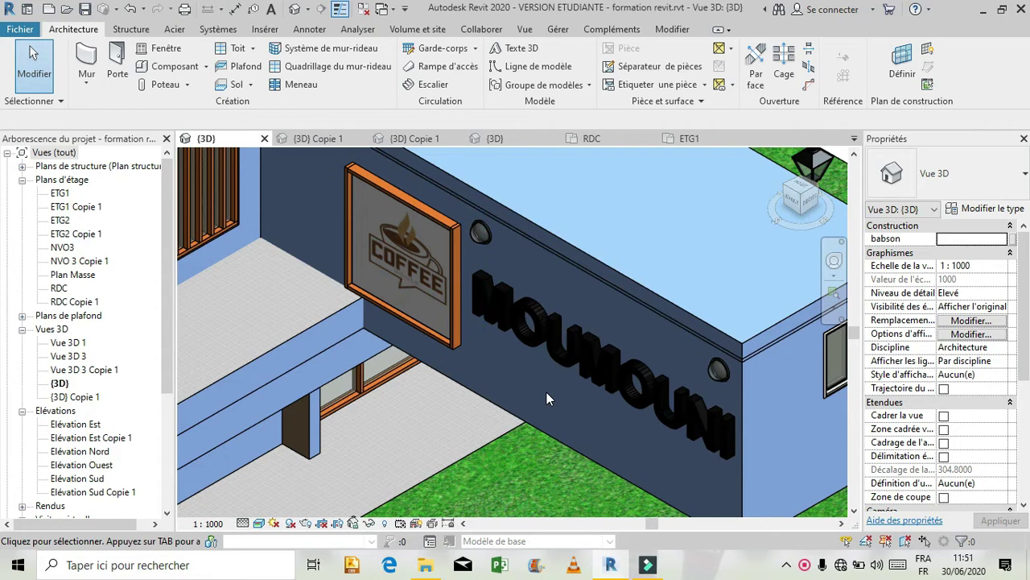
{"action": "scroll", "coordinate": [546, 394], "scroll_direction": "down", "scroll_amount": 2}
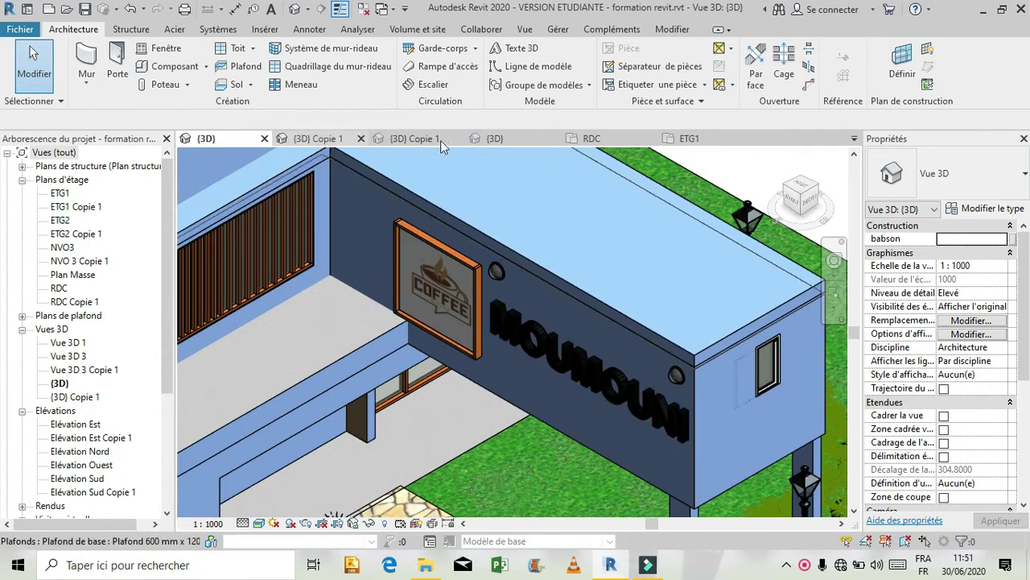
Step: Switch to the {3D} view of Projet1.rvt, face the front facade, and start a 3D text with the sign name for the upper wing wall
{"action": "left_click", "coordinate": [507, 140]}
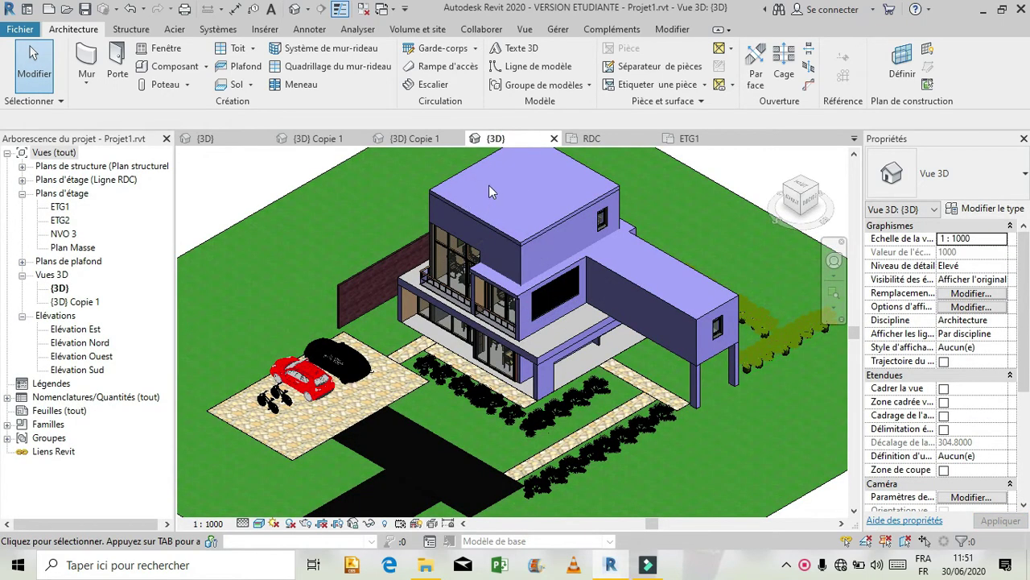
{"action": "left_click", "coordinate": [793, 206]}
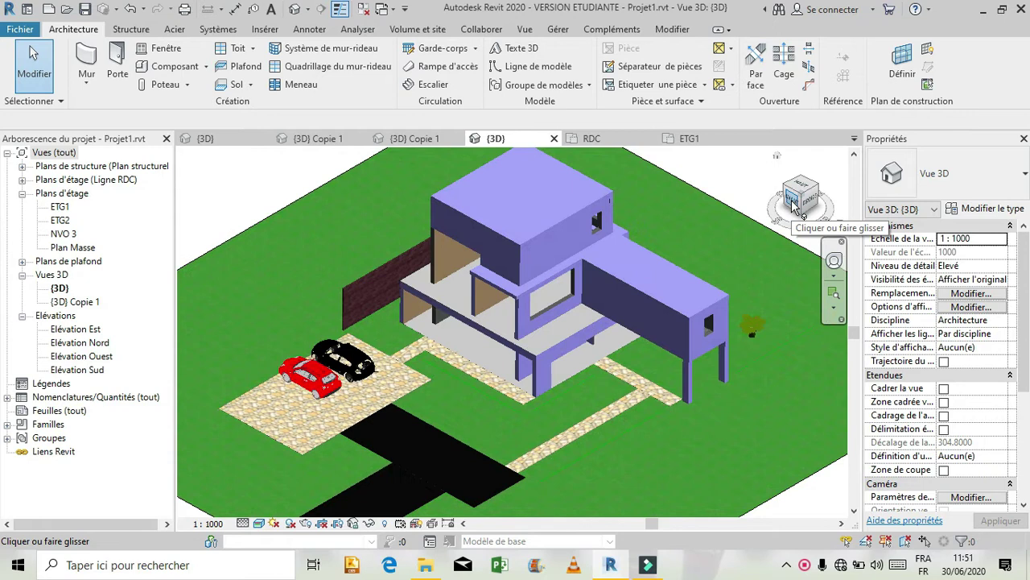
{"action": "left_click", "coordinate": [792, 201]}
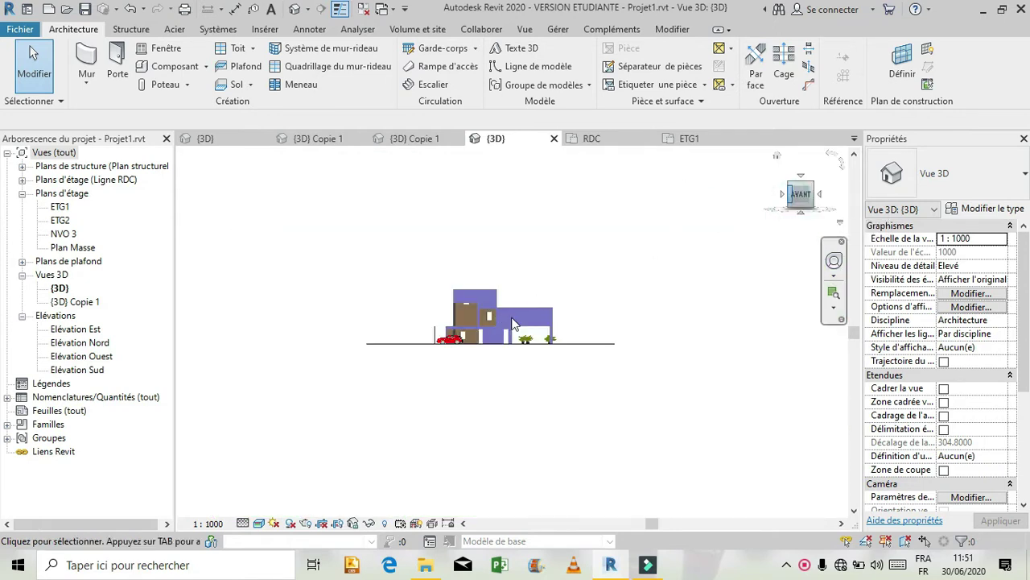
{"action": "scroll", "coordinate": [540, 321], "scroll_direction": "up", "scroll_amount": 5}
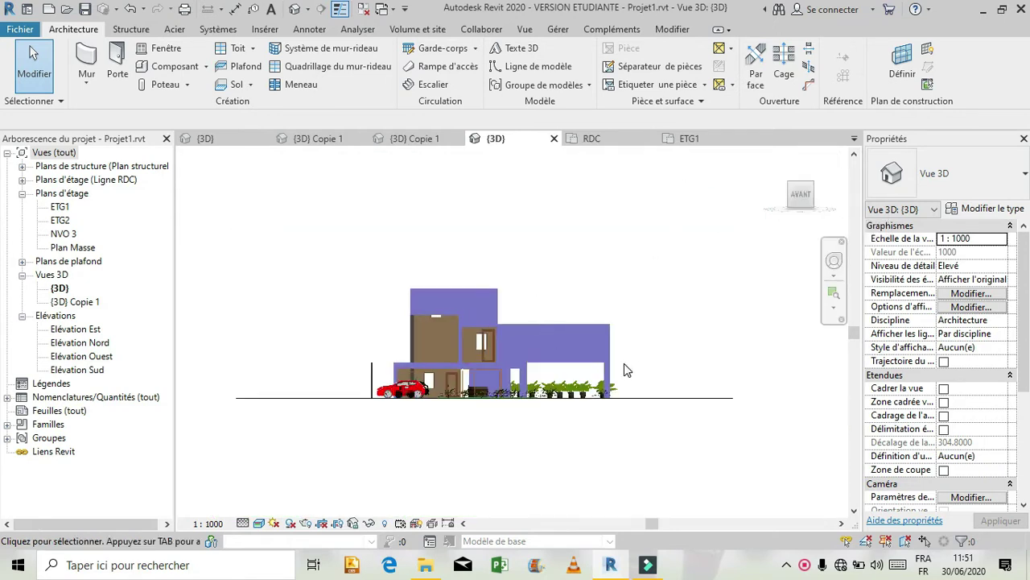
{"action": "scroll", "coordinate": [617, 355], "scroll_direction": "up", "scroll_amount": 4}
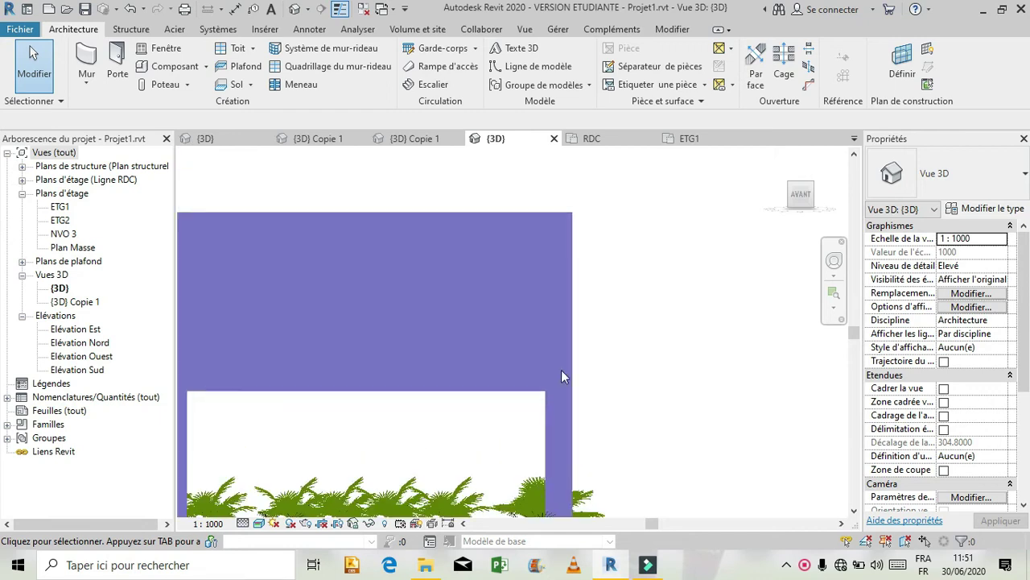
{"action": "scroll", "coordinate": [709, 341], "scroll_direction": "down", "scroll_amount": 3}
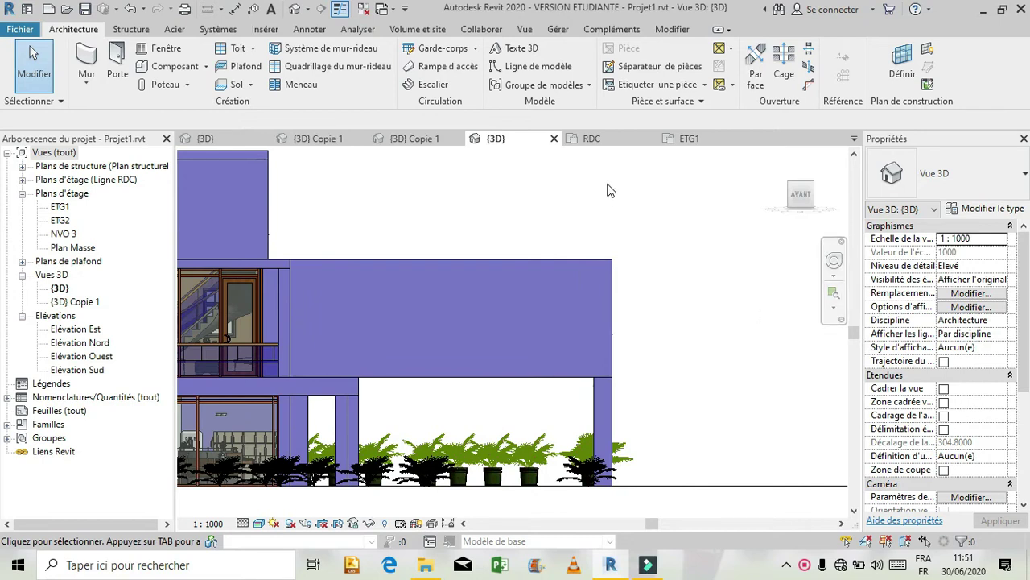
{"action": "left_click", "coordinate": [512, 50]}
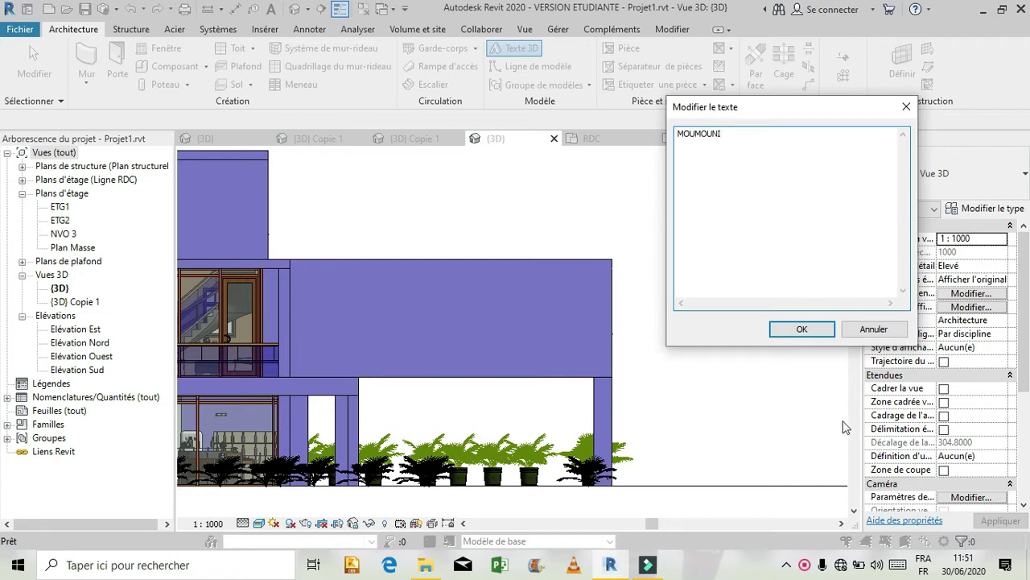
{"action": "left_click", "coordinate": [803, 329]}
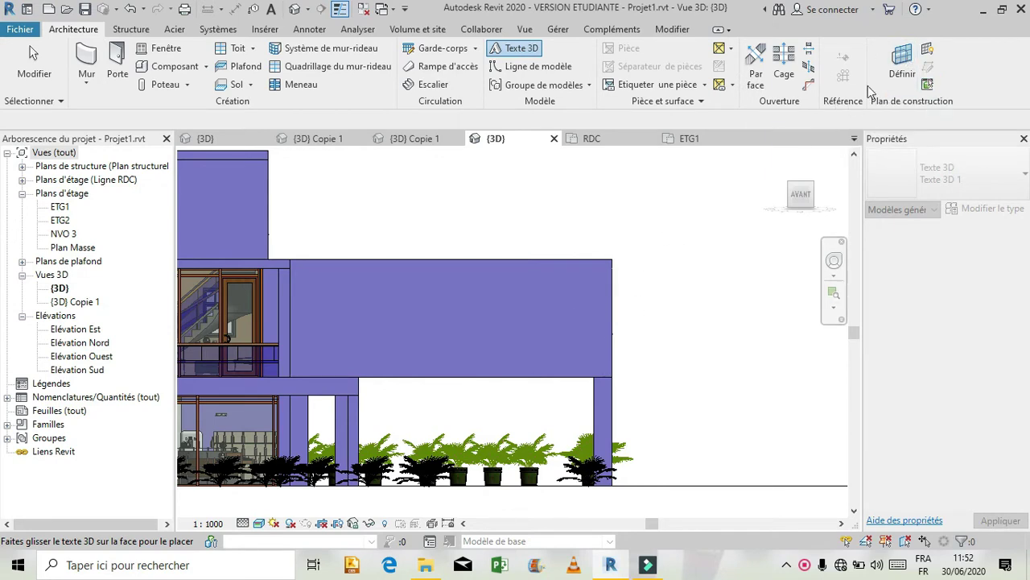
Step: Define the work plane with the Choisir un plan option, picking the long outer wall face of the upper wing
{"action": "left_click", "coordinate": [914, 66]}
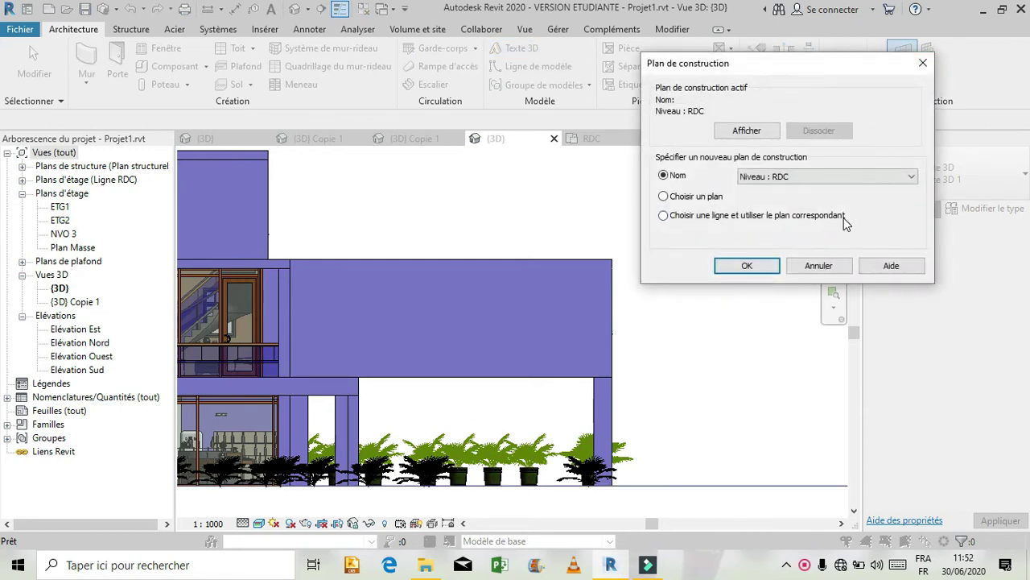
{"action": "left_click", "coordinate": [675, 197]}
{"action": "left_click", "coordinate": [752, 271]}
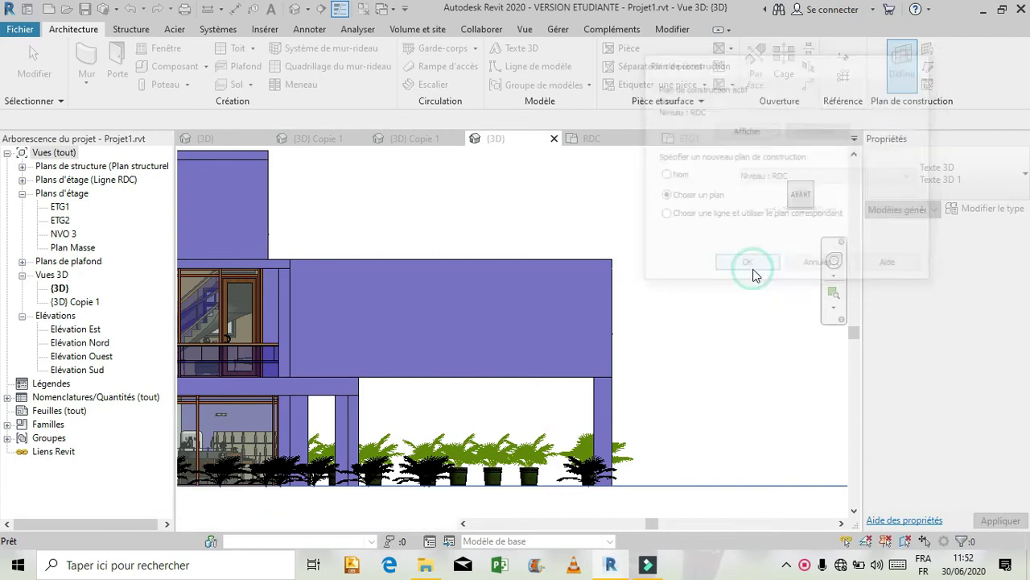
{"action": "left_click", "coordinate": [471, 306]}
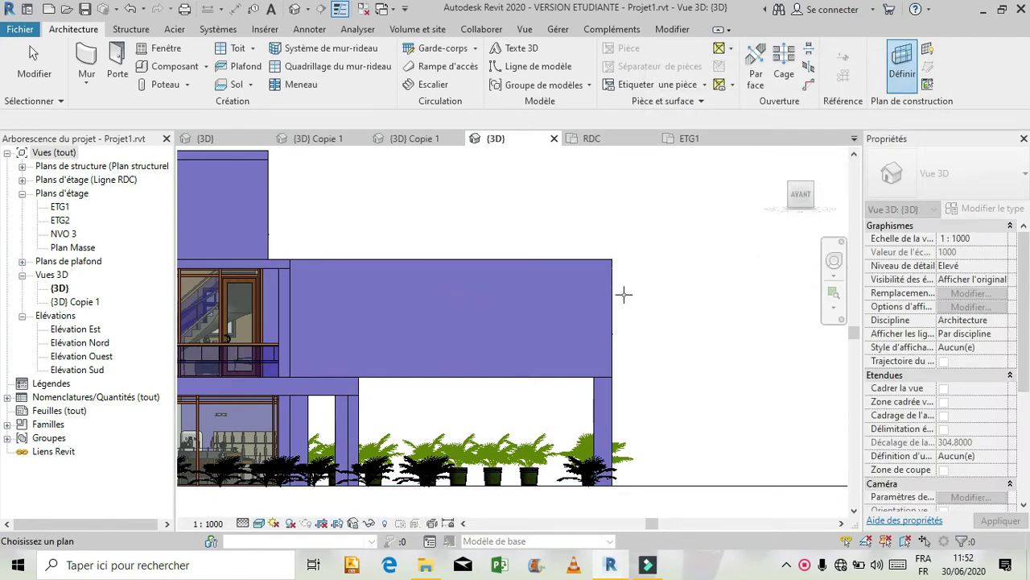
{"action": "left_click", "coordinate": [834, 261]}
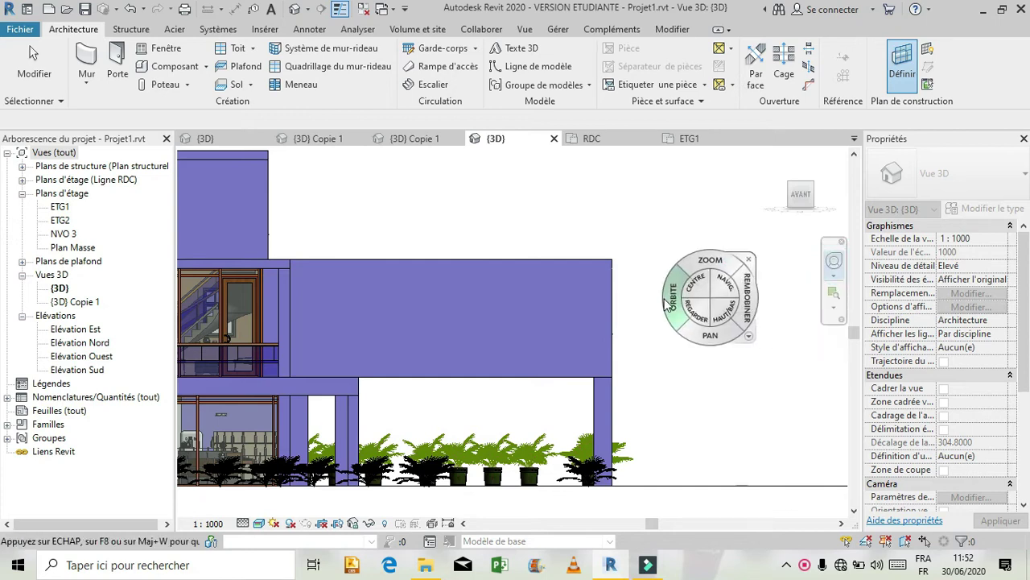
{"action": "left_click_drag", "start_coordinate": [667, 302], "coordinate": [592, 352]}
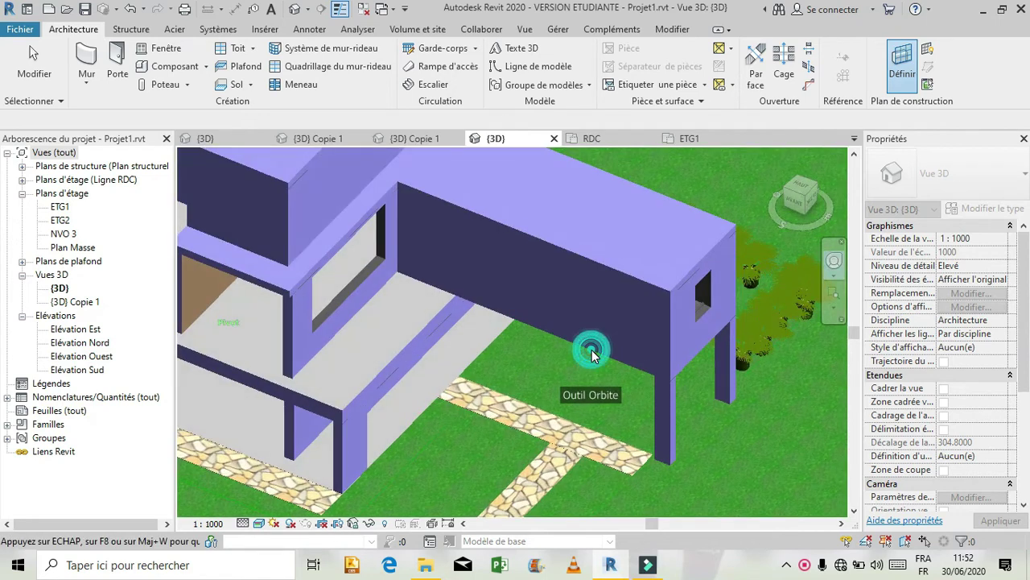
{"action": "left_click_drag", "start_coordinate": [584, 304], "coordinate": [583, 304]}
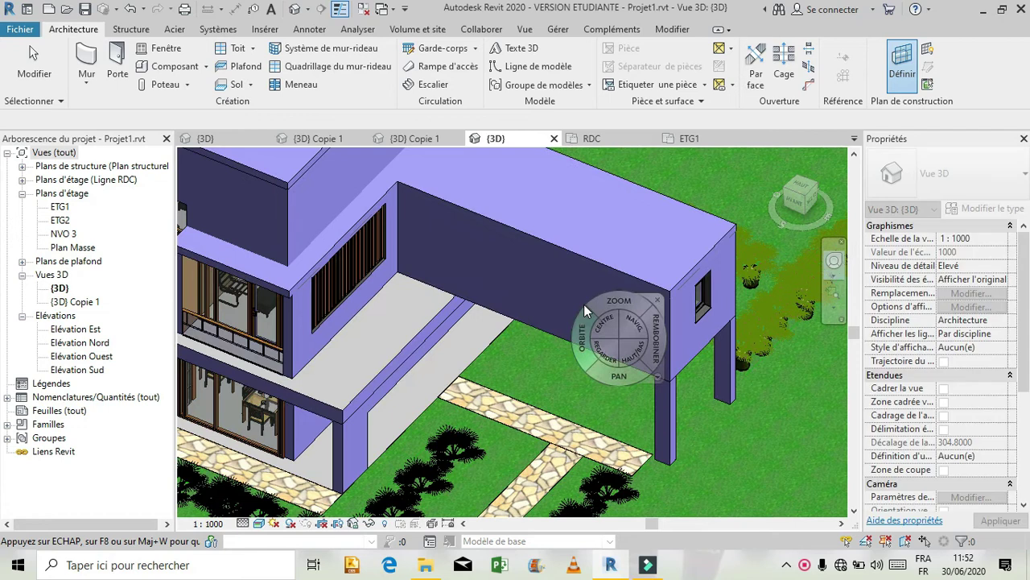
{"action": "left_click", "coordinate": [654, 302]}
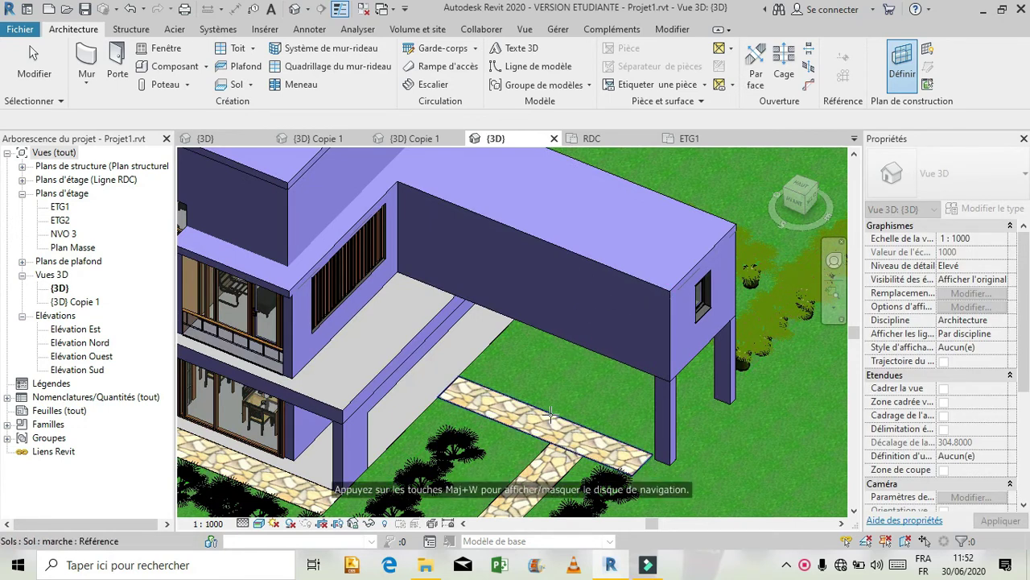
{"action": "left_click", "coordinate": [613, 279]}
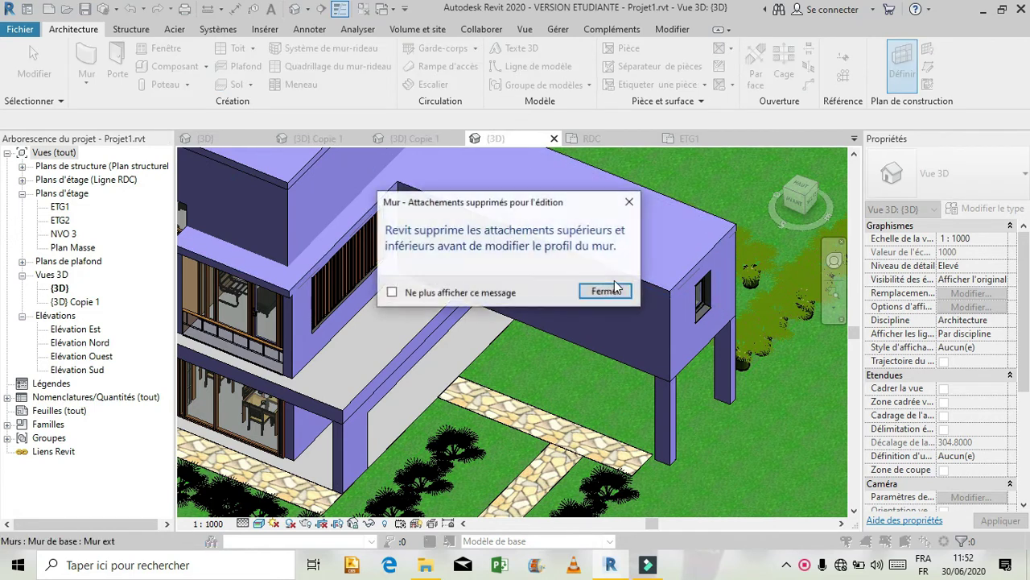
Step: Cancel the profile editing of the upper wing's wall and deselect the wall
{"action": "left_click", "coordinate": [629, 201]}
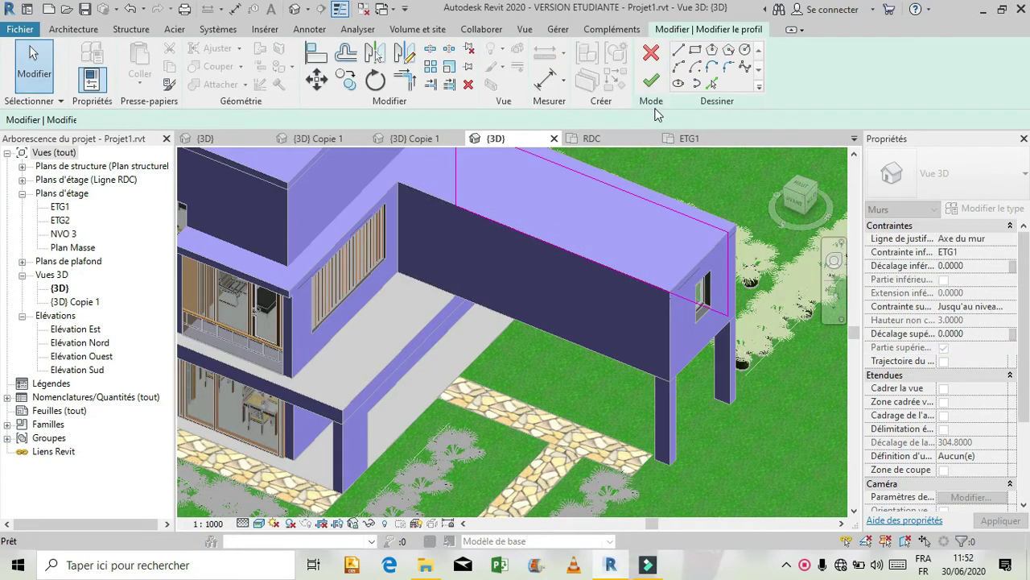
{"action": "left_click", "coordinate": [651, 52]}
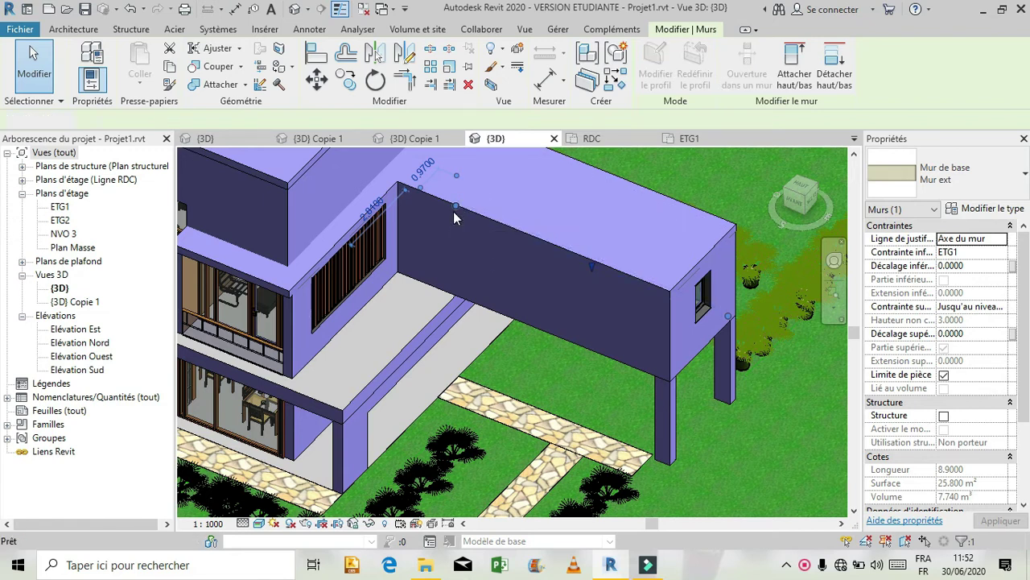
{"action": "key", "text": "Escape"}
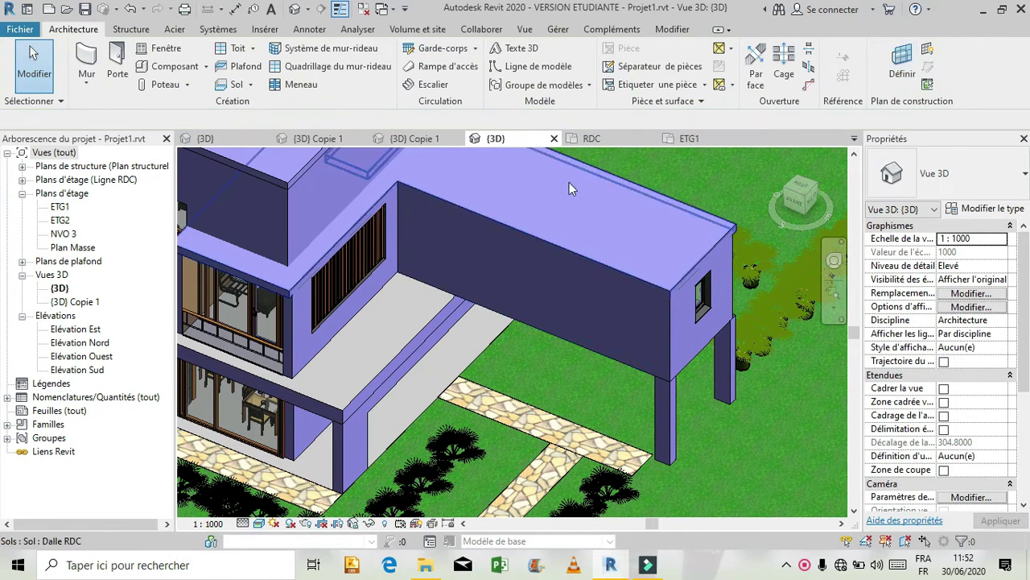
{"action": "left_click", "coordinate": [493, 50]}
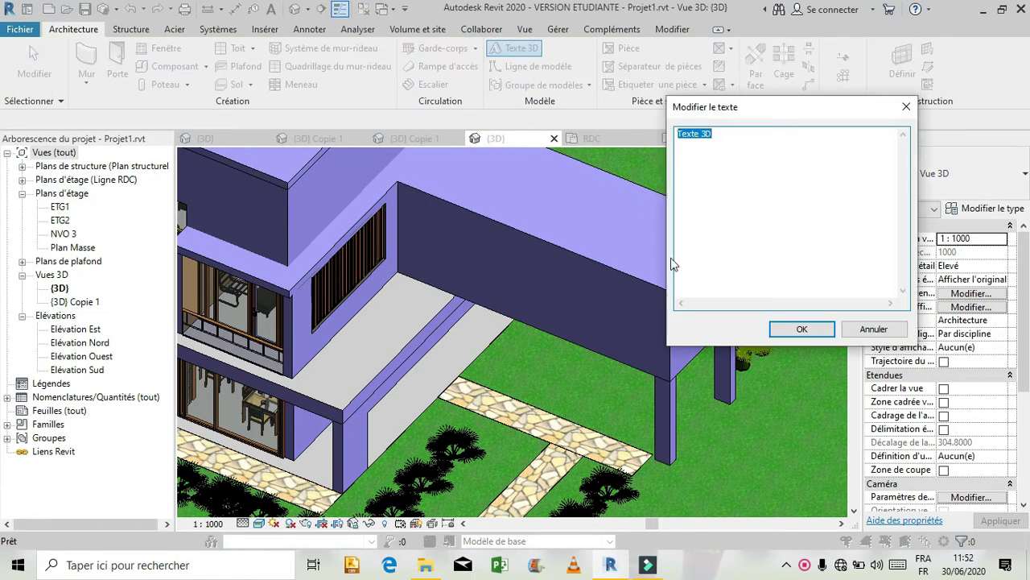
{"action": "left_click", "coordinate": [800, 331]}
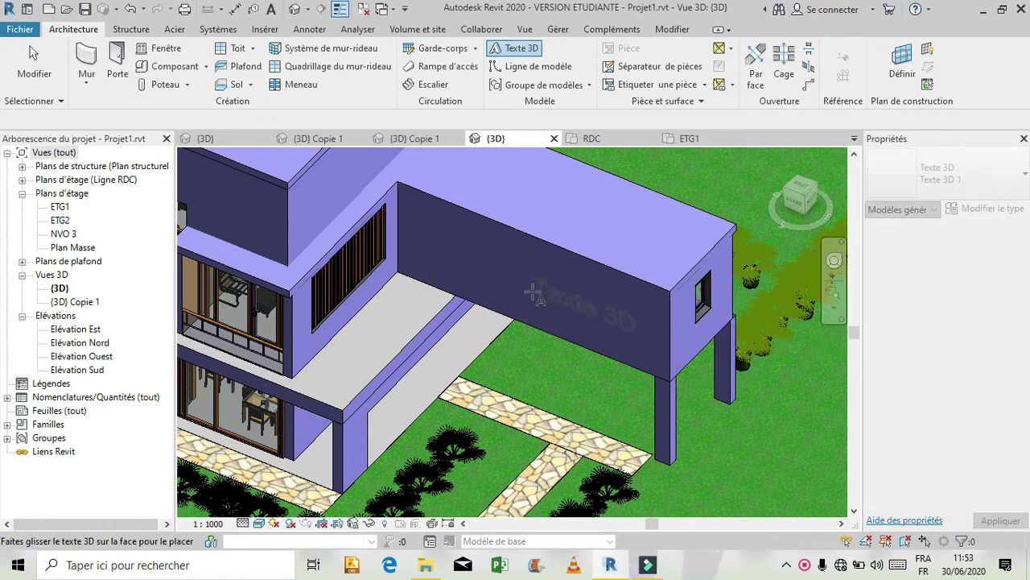
{"action": "key", "text": "Escape"}
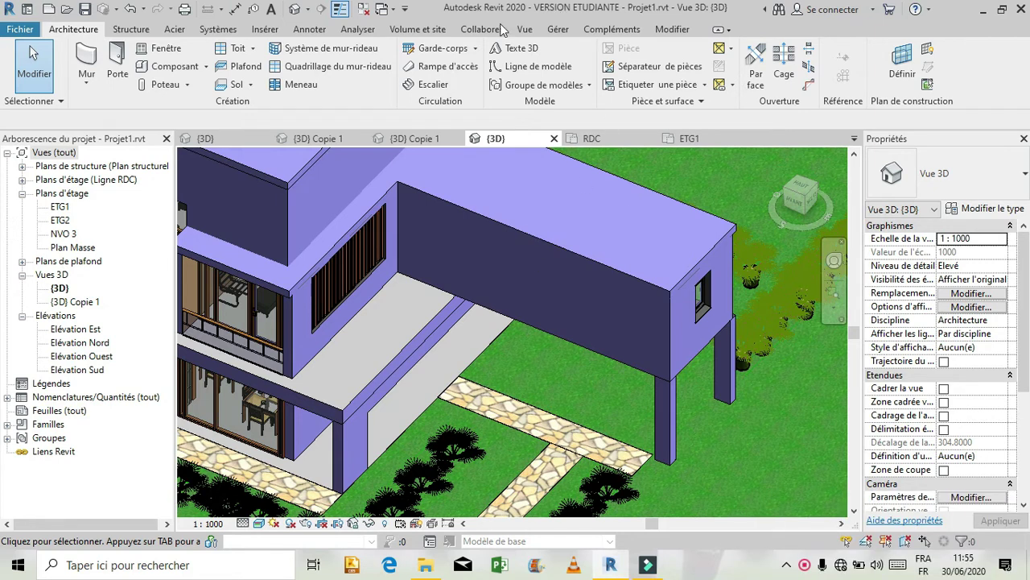
Step: Place a 3D model text reading "Texte 3D" on the lawn beside the projecting upper-floor volume
{"action": "left_click", "coordinate": [511, 48]}
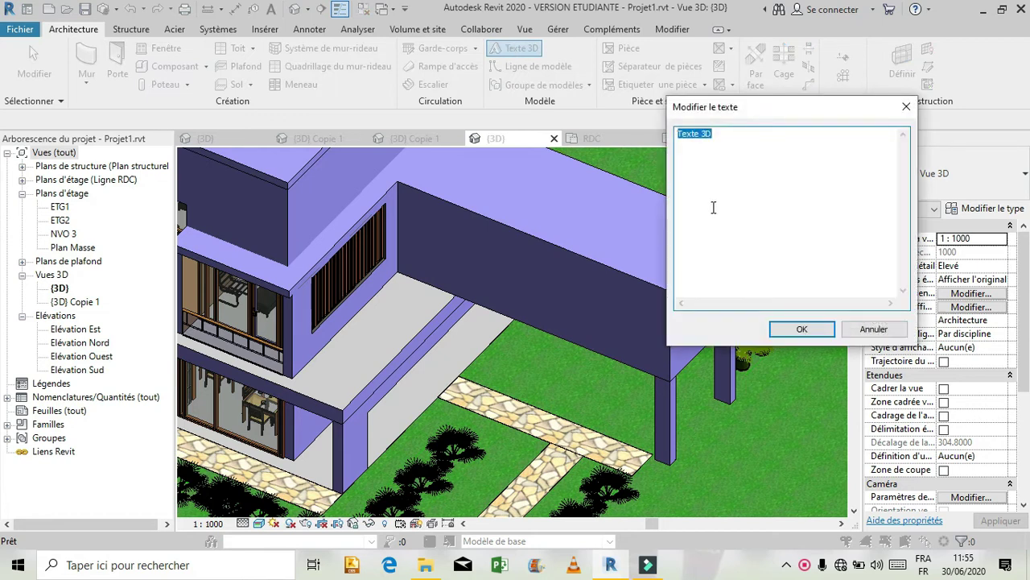
{"action": "left_click", "coordinate": [802, 329]}
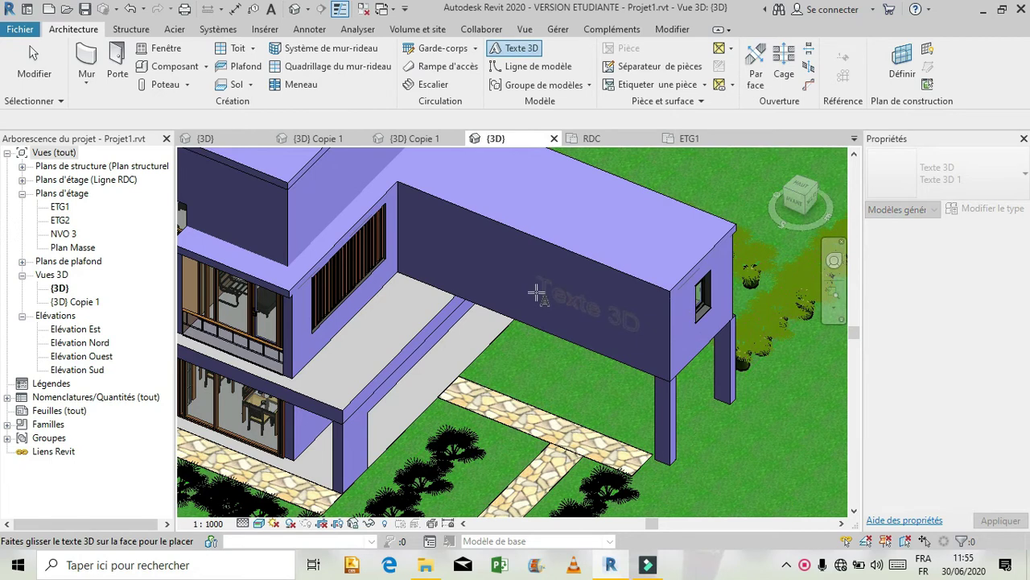
{"action": "left_click", "coordinate": [524, 369]}
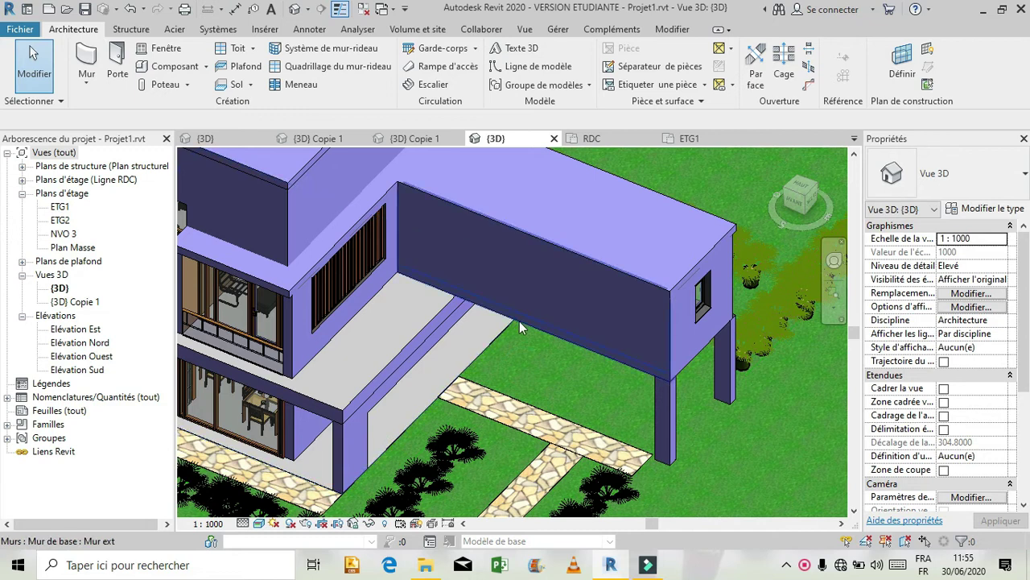
{"action": "left_click", "coordinate": [548, 369]}
{"action": "key", "text": "Delete"}
{"action": "key", "text": "ctrl+z"}
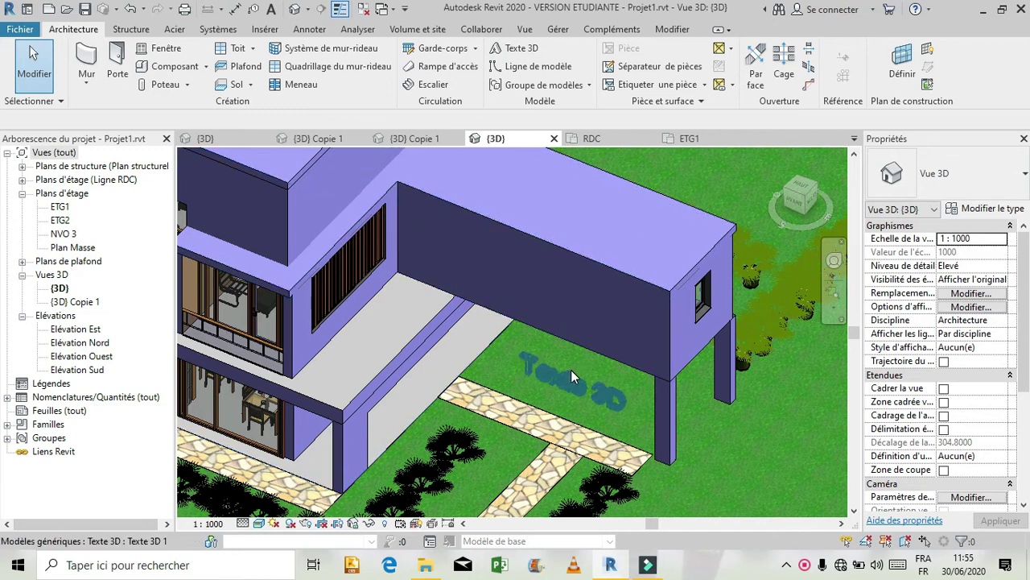
Step: Pick a new host for the 3D text and place it on the face of the projecting volume's long exterior wall
{"action": "left_click", "coordinate": [567, 386]}
{"action": "left_click", "coordinate": [809, 74]}
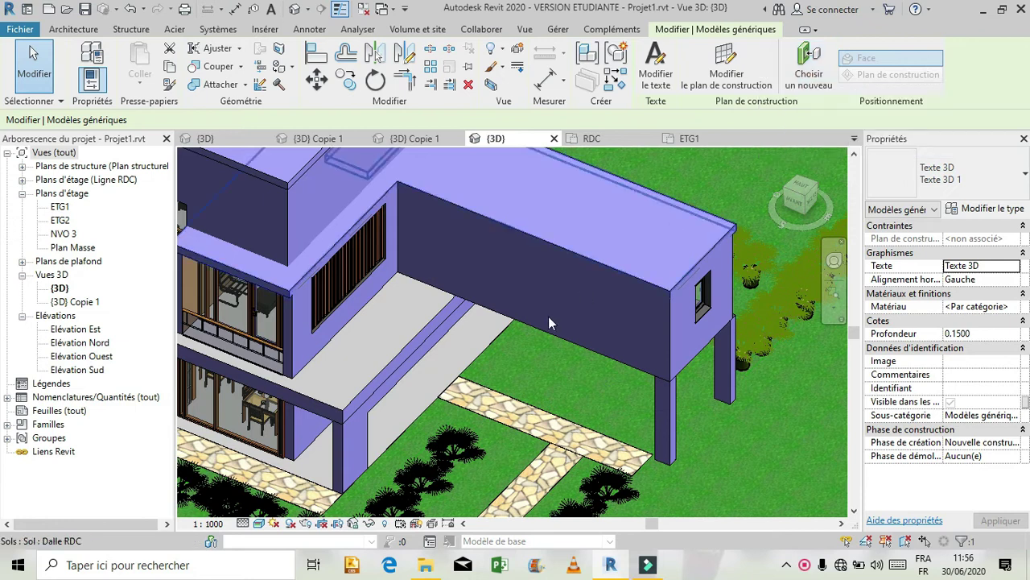
{"action": "left_click", "coordinate": [552, 382]}
{"action": "left_click", "coordinate": [553, 382]}
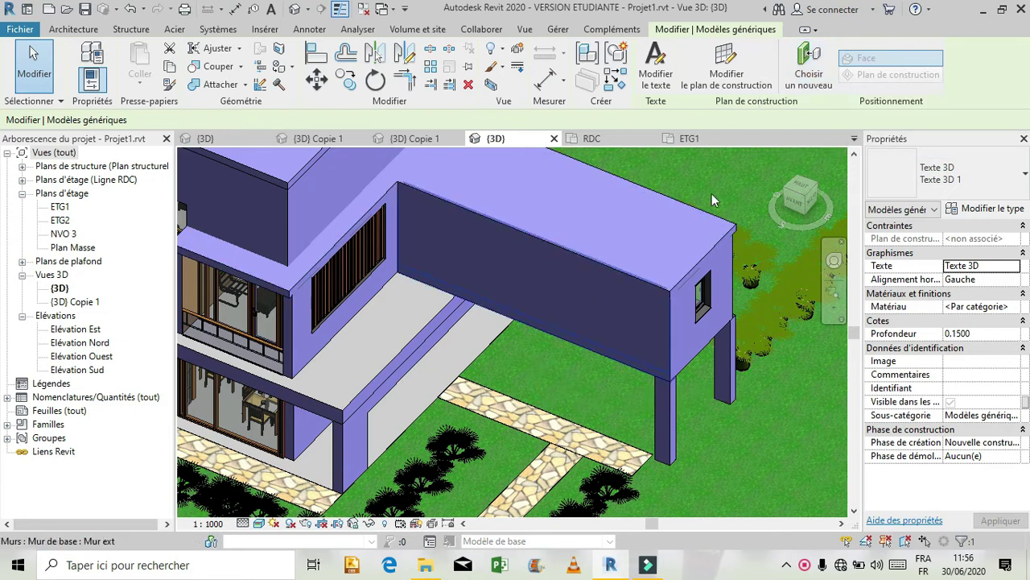
{"action": "left_click", "coordinate": [802, 66]}
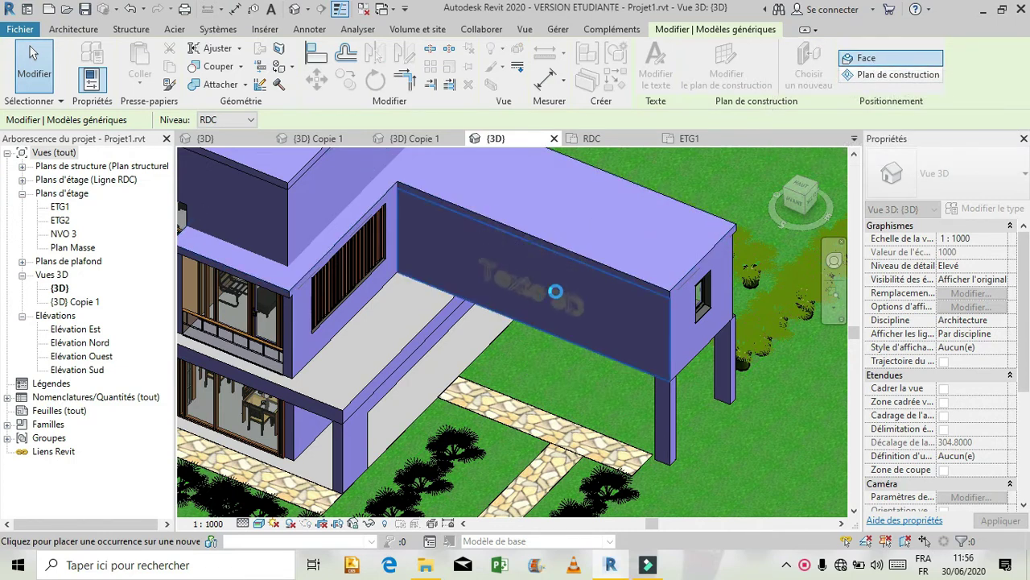
{"action": "left_click", "coordinate": [603, 298]}
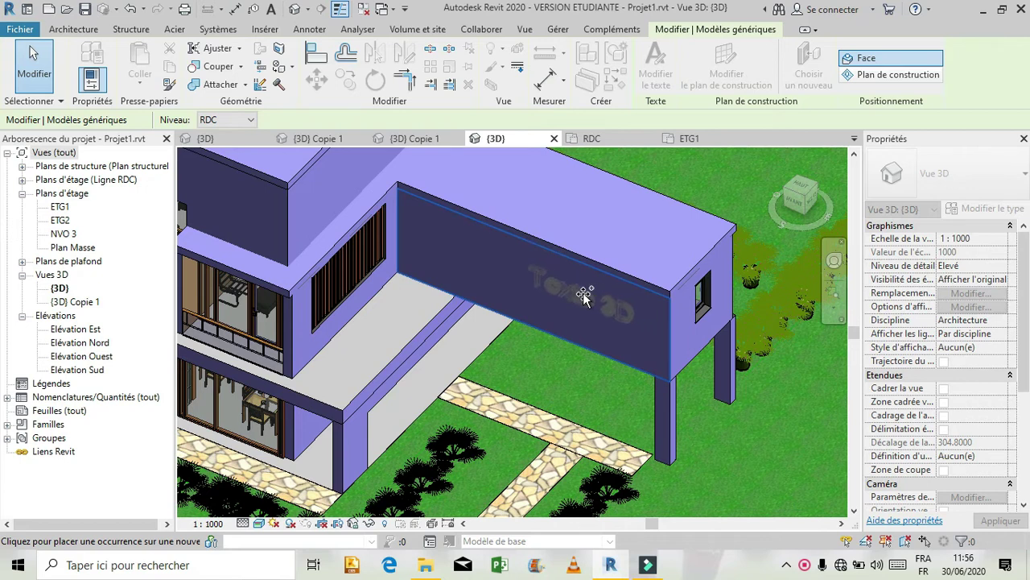
{"action": "left_click", "coordinate": [581, 296]}
Step: Replace the 3D text's wording with a person's name in capitals and shift it sideways so it fits within the wall
{"action": "double_click", "coordinate": [582, 294]}
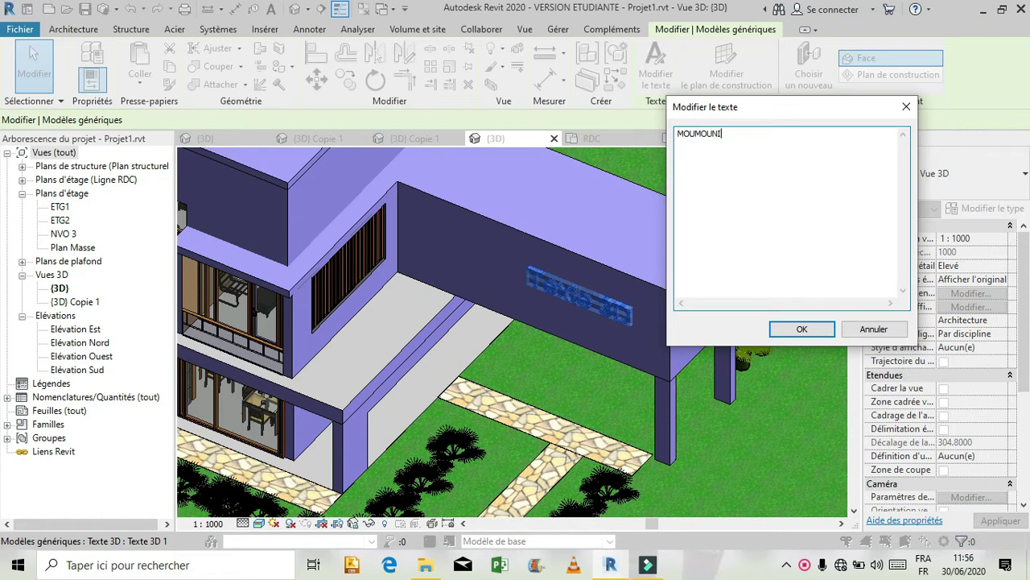
{"action": "left_click", "coordinate": [824, 332]}
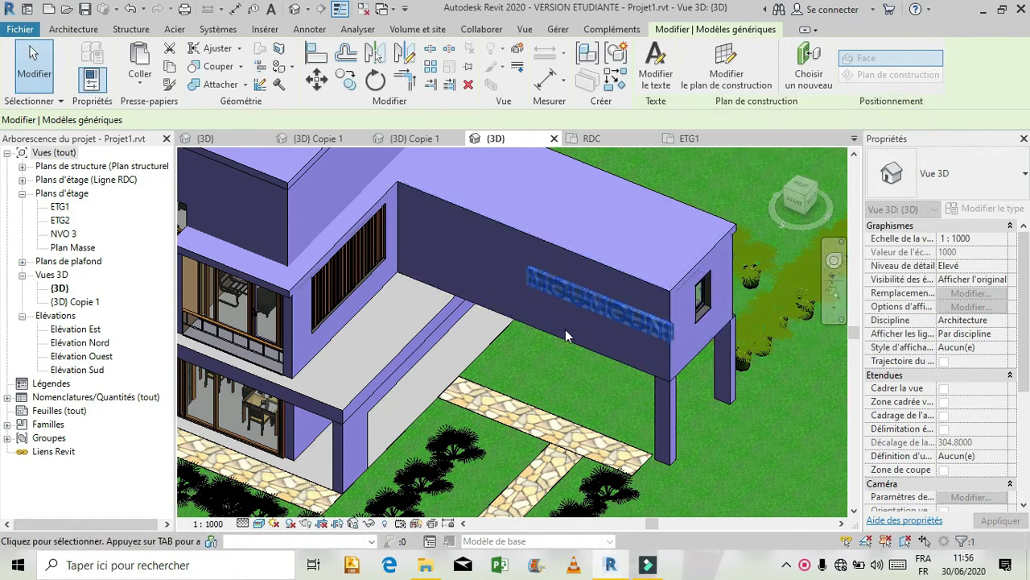
{"action": "left_click", "coordinate": [581, 299]}
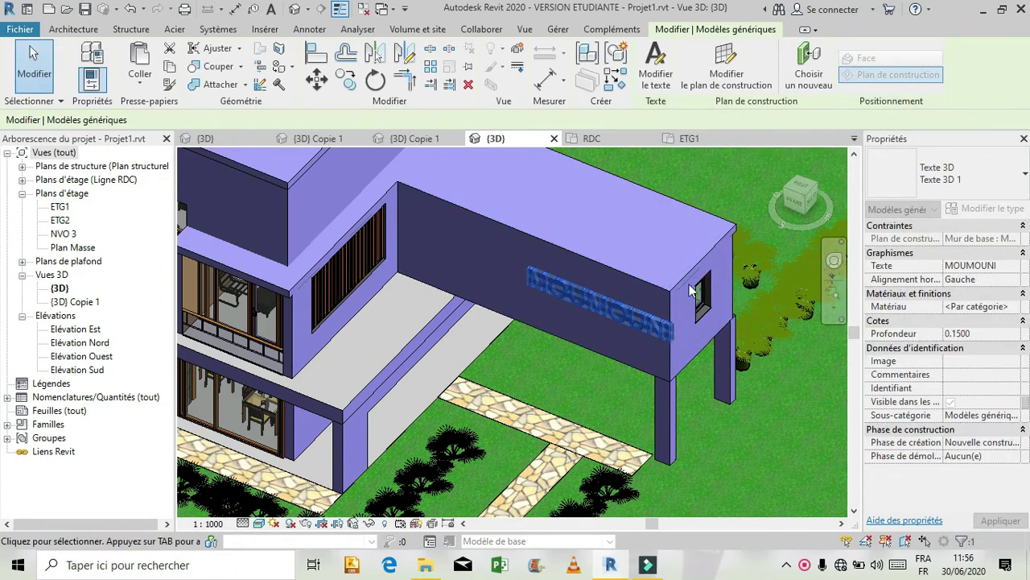
{"action": "left_click_drag", "start_coordinate": [799, 206], "coordinate": [801, 213]}
{"action": "left_click", "coordinate": [799, 211]}
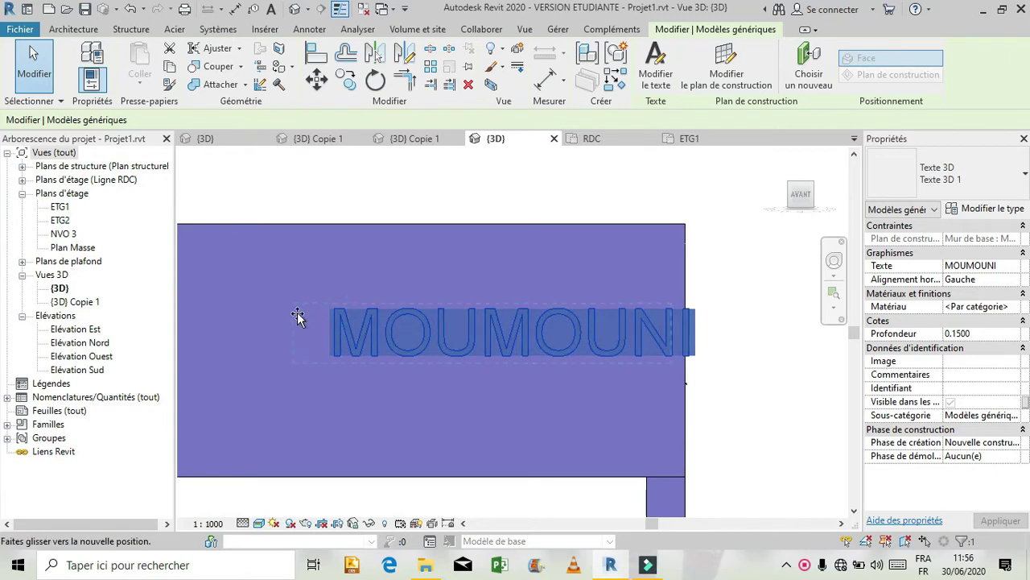
{"action": "left_click_drag", "start_coordinate": [333, 315], "coordinate": [293, 312]}
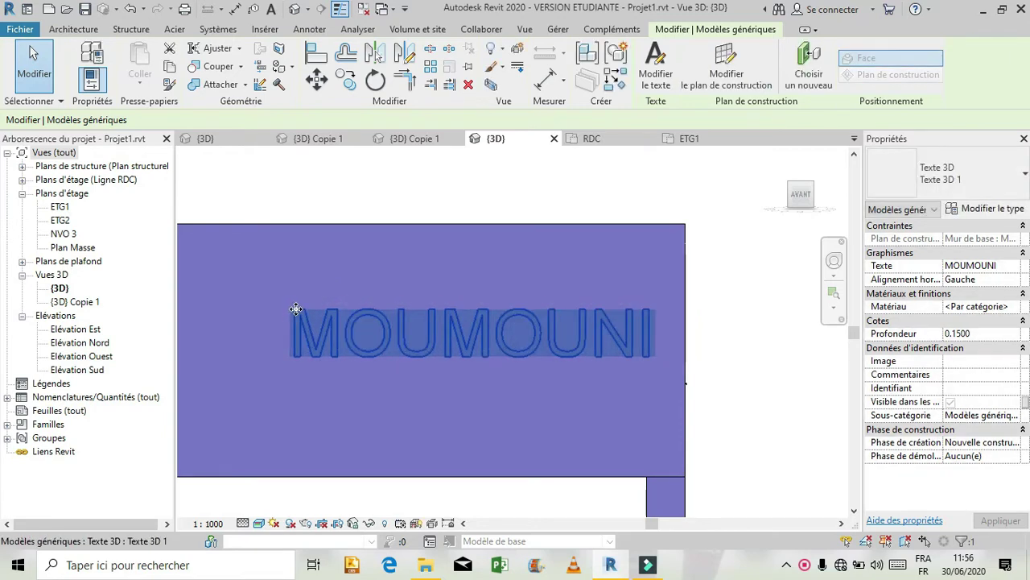
Step: Examine the 3D lettering on the exterior wall from an oblique view above the building
{"action": "left_click", "coordinate": [834, 260]}
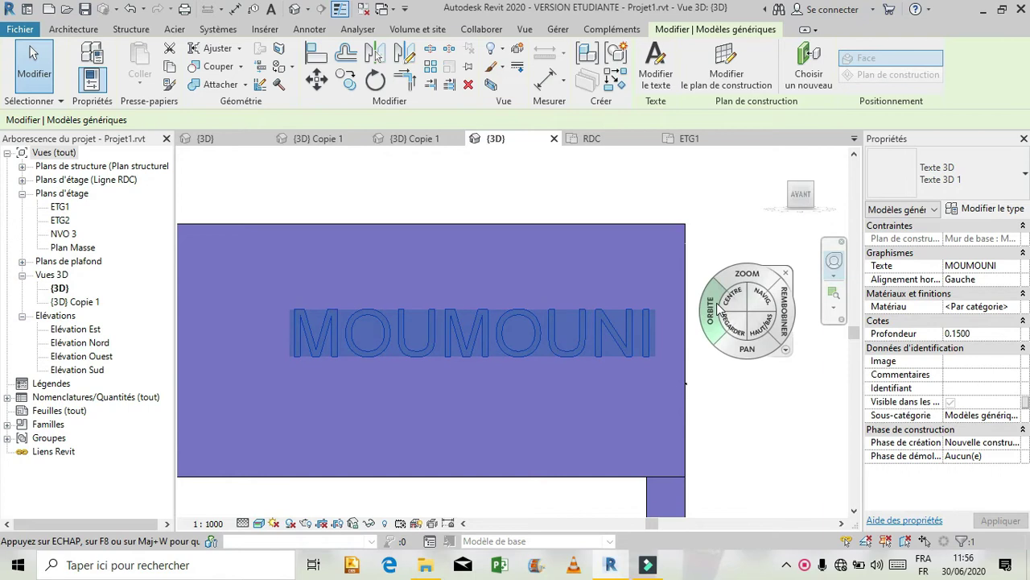
{"action": "mouse_move", "coordinate": [699, 326]}
{"action": "left_mouse_down"}
{"action": "mouse_move", "coordinate": [583, 353]}
{"action": "mouse_move", "coordinate": [604, 353]}
{"action": "mouse_move", "coordinate": [592, 402]}
{"action": "left_mouse_up"}
{"action": "left_click", "coordinate": [669, 244]}
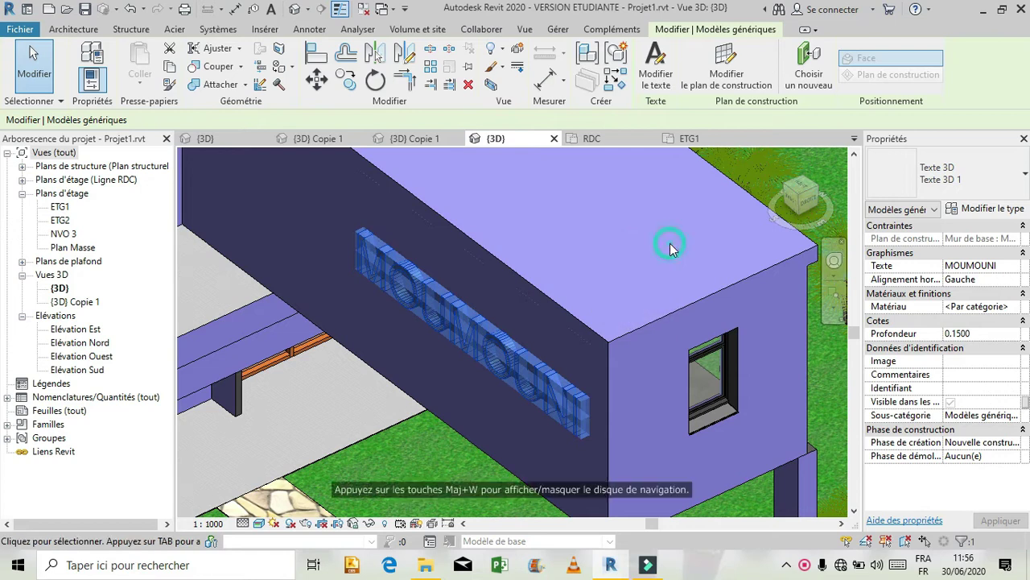
{"action": "key", "text": "Escape"}
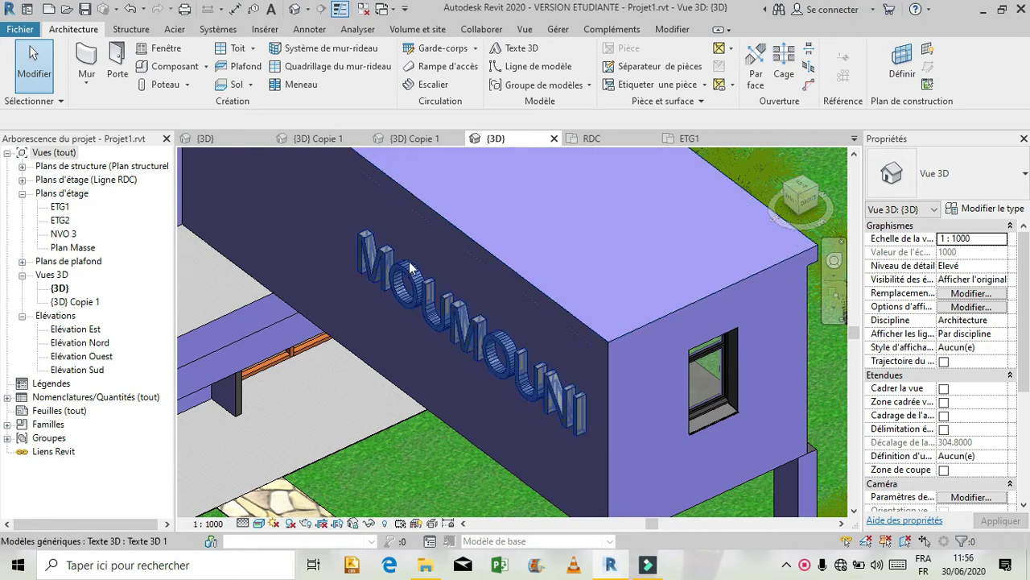
{"action": "scroll", "coordinate": [748, 402], "scroll_direction": "down", "scroll_amount": 3}
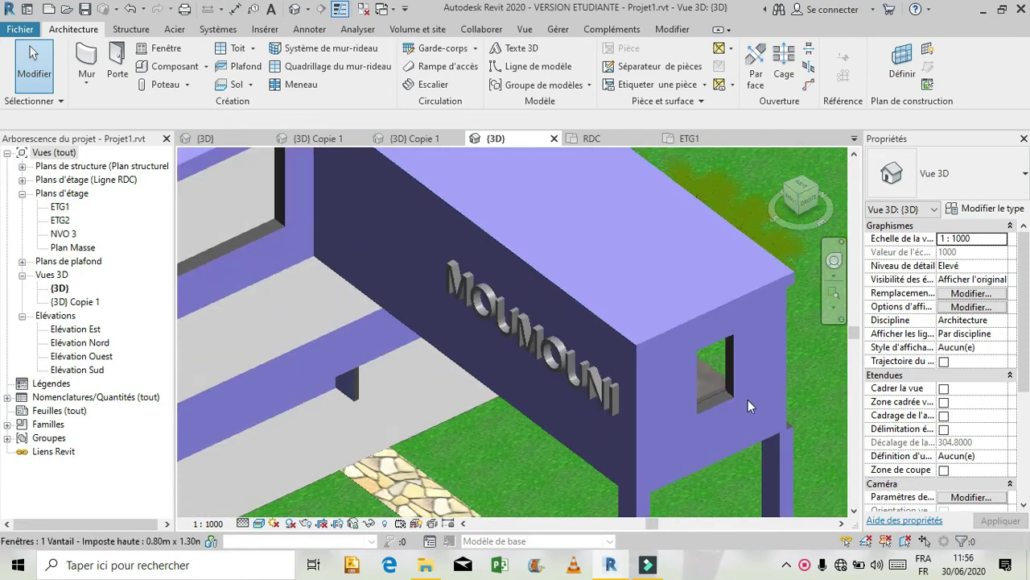
{"action": "scroll", "coordinate": [750, 406], "scroll_direction": "down", "scroll_amount": 2}
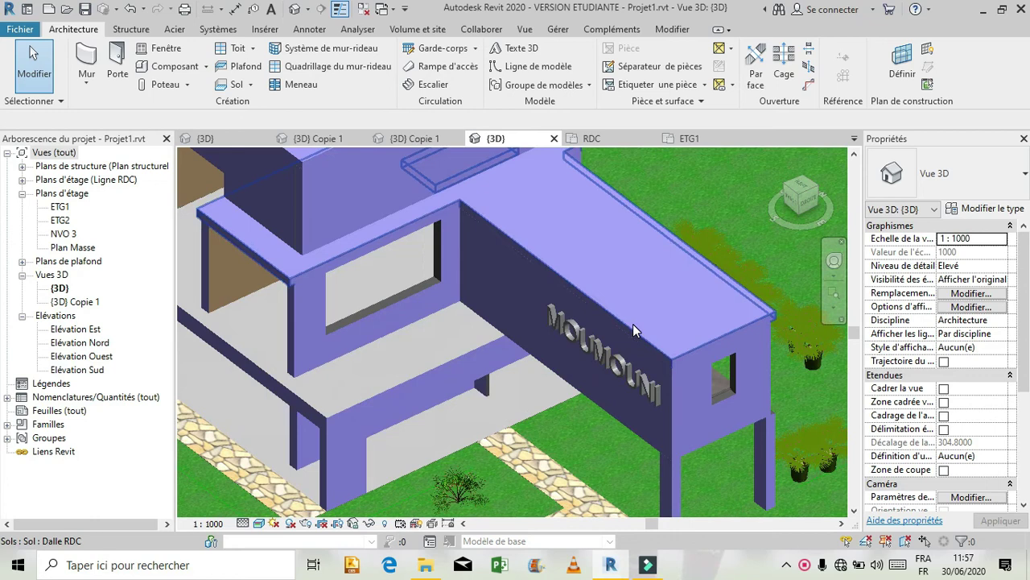
{"action": "scroll", "coordinate": [627, 365], "scroll_direction": "up", "scroll_amount": 2}
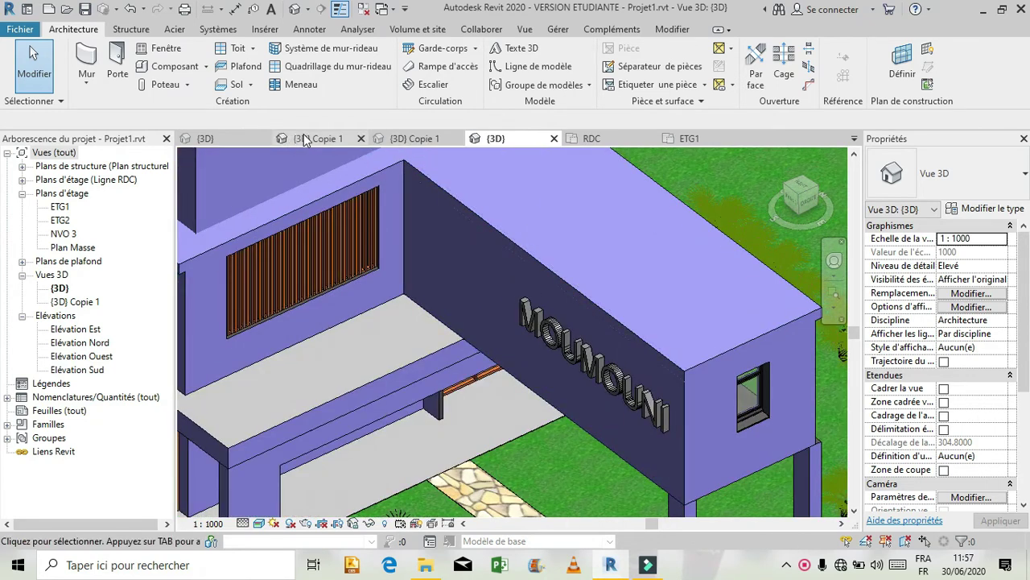
Step: Paint the front faces of the 3D letters on the wall with the material "Peinture - Gris foncé"
{"action": "left_click", "coordinate": [561, 348]}
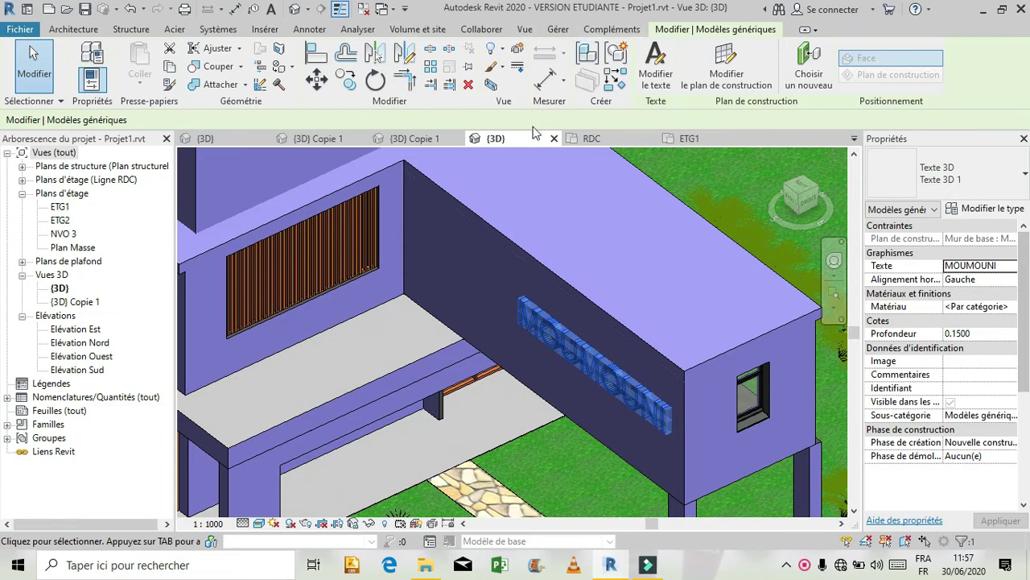
{"action": "left_click", "coordinate": [277, 68]}
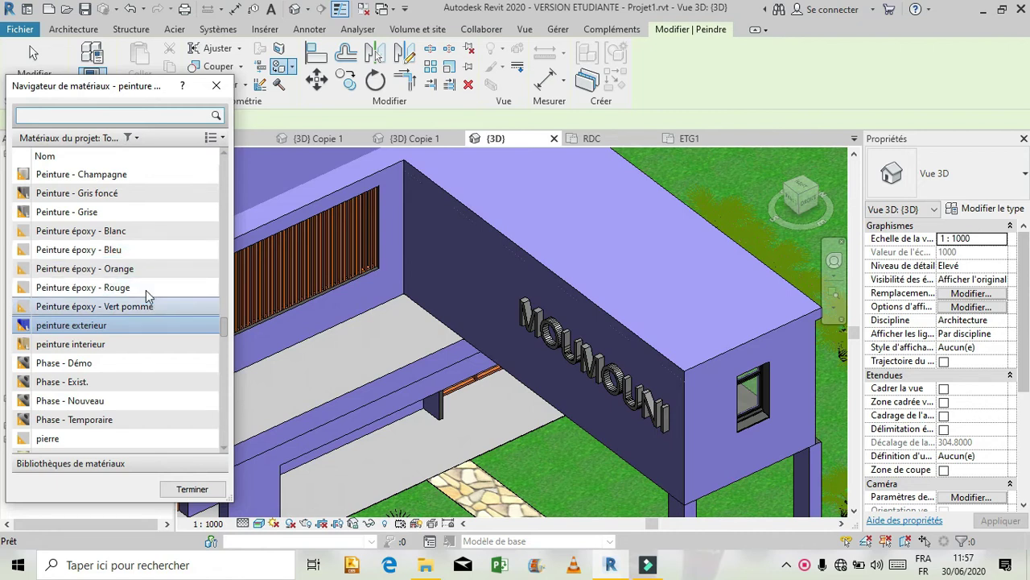
{"action": "scroll", "coordinate": [168, 206], "scroll_direction": "up", "scroll_amount": 2}
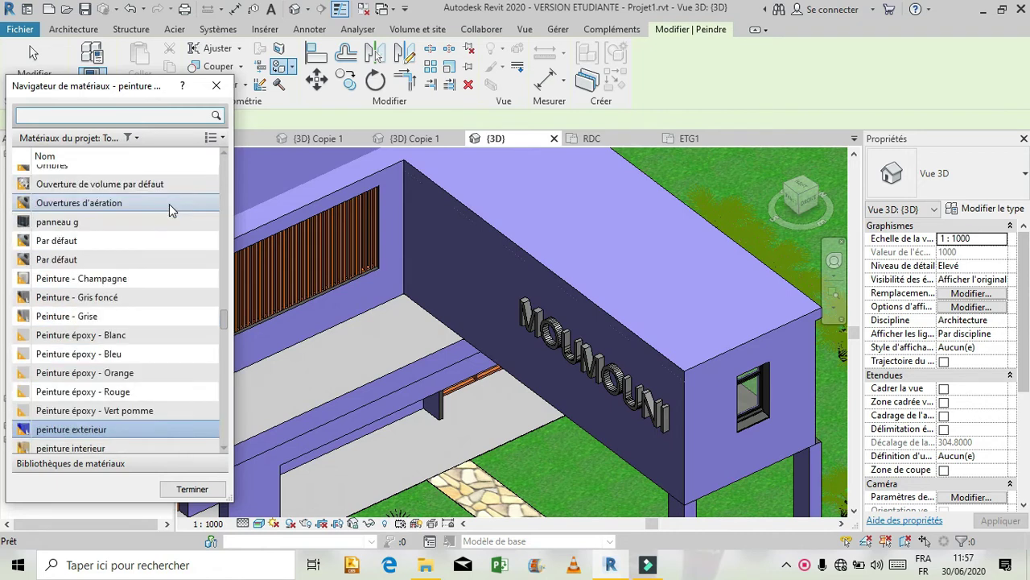
{"action": "left_click", "coordinate": [132, 297]}
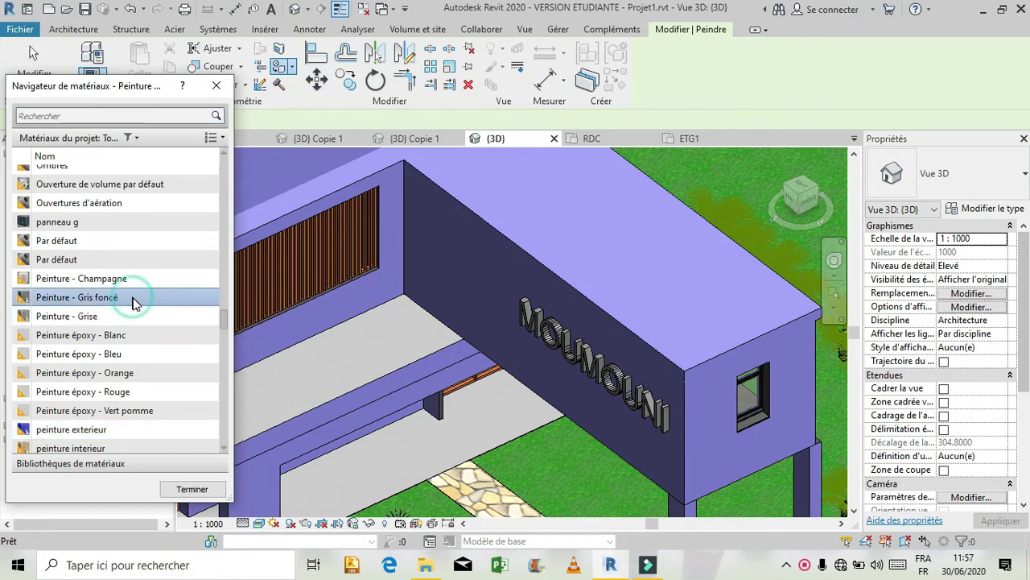
{"action": "left_click", "coordinate": [541, 310]}
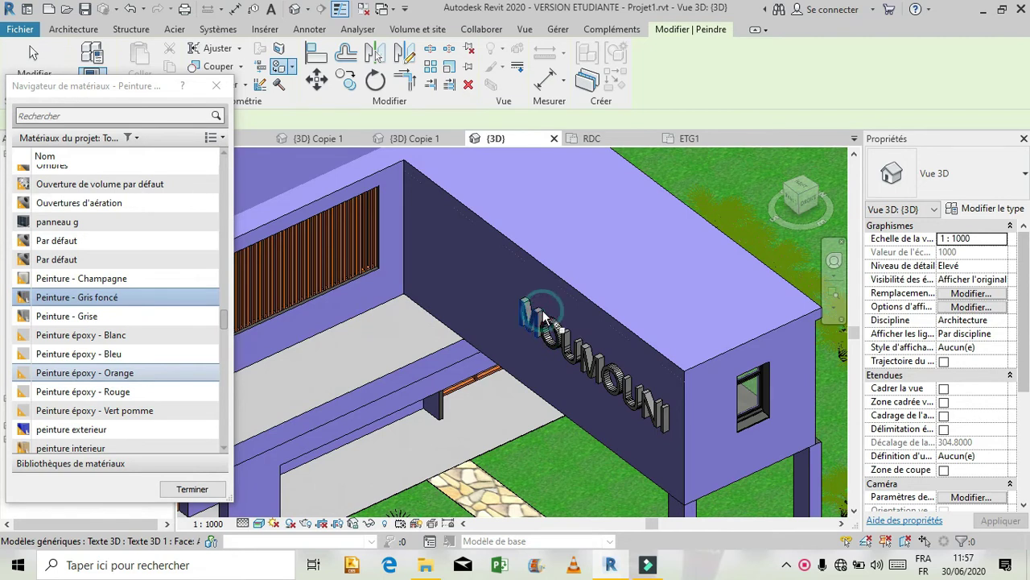
{"action": "left_click", "coordinate": [568, 350]}
{"action": "left_click", "coordinate": [586, 361]}
{"action": "left_click", "coordinate": [615, 376]}
{"action": "left_click", "coordinate": [629, 389]}
{"action": "left_click", "coordinate": [645, 402]}
{"action": "left_click", "coordinate": [660, 418]}
{"action": "scroll", "coordinate": [665, 400], "scroll_direction": "up", "scroll_amount": 5}
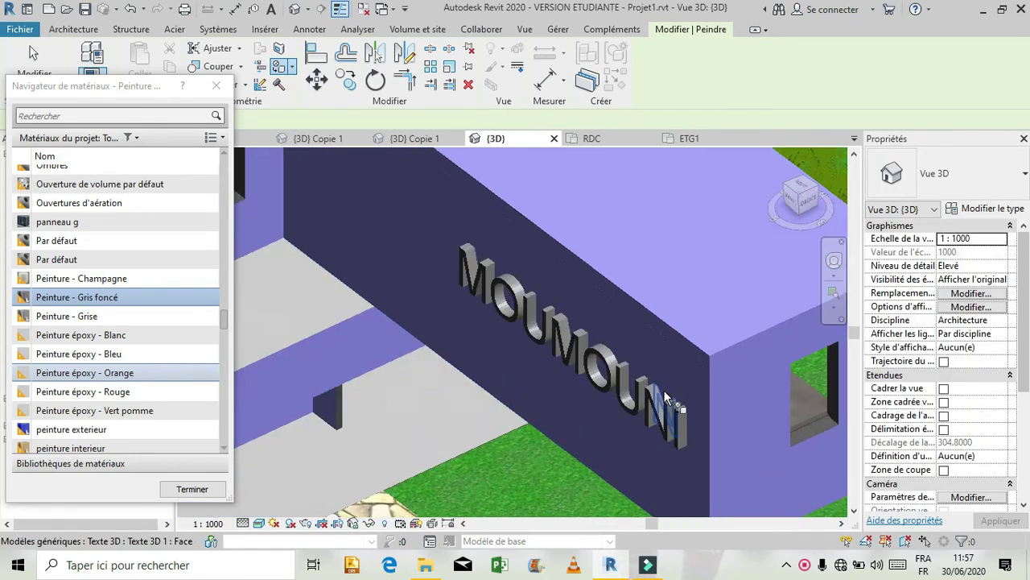
{"action": "scroll", "coordinate": [681, 412], "scroll_direction": "down", "scroll_amount": 4}
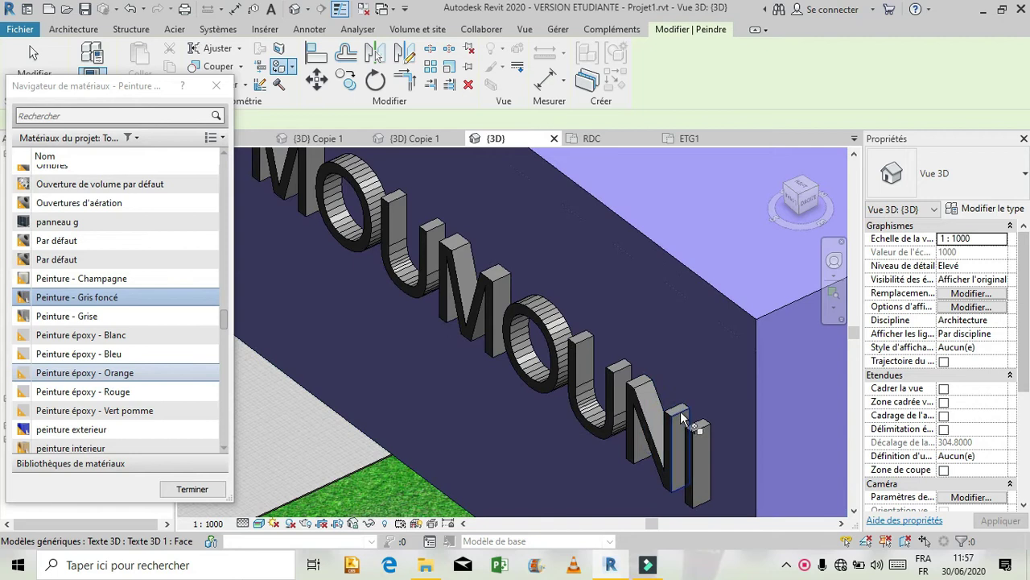
{"action": "scroll", "coordinate": [683, 412], "scroll_direction": "down", "scroll_amount": 4}
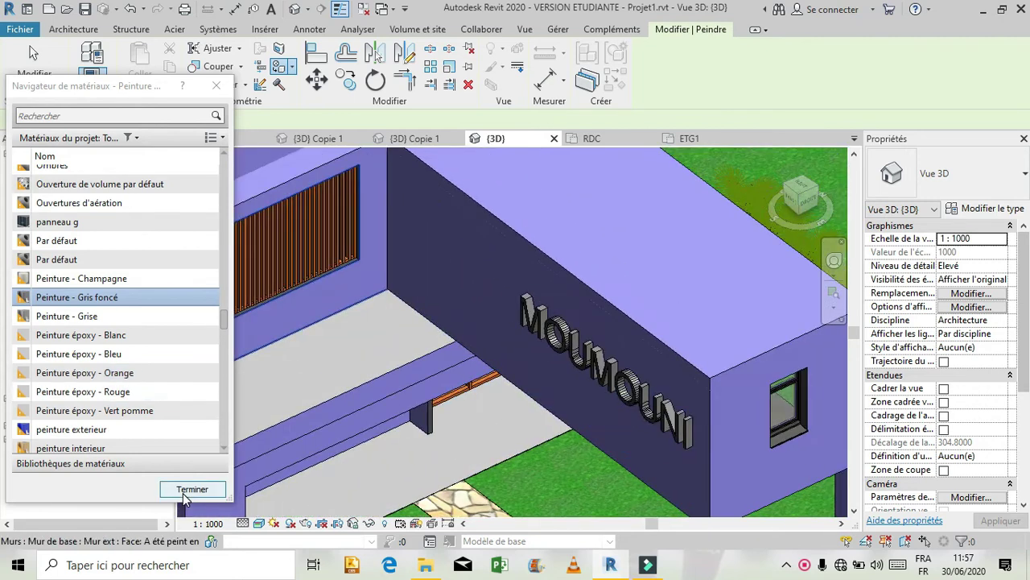
{"action": "left_click", "coordinate": [215, 85]}
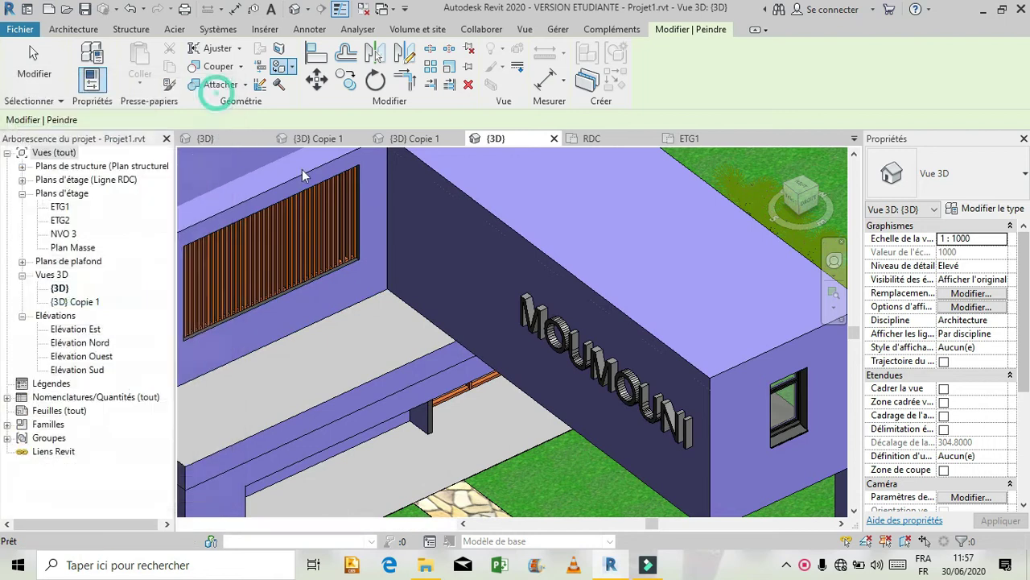
{"action": "key", "text": "Escape"}
Step: Create a new material named "COULEUR LETTRE" from the material parameter of the 3D text on the exterior wall
{"action": "left_click", "coordinate": [594, 356]}
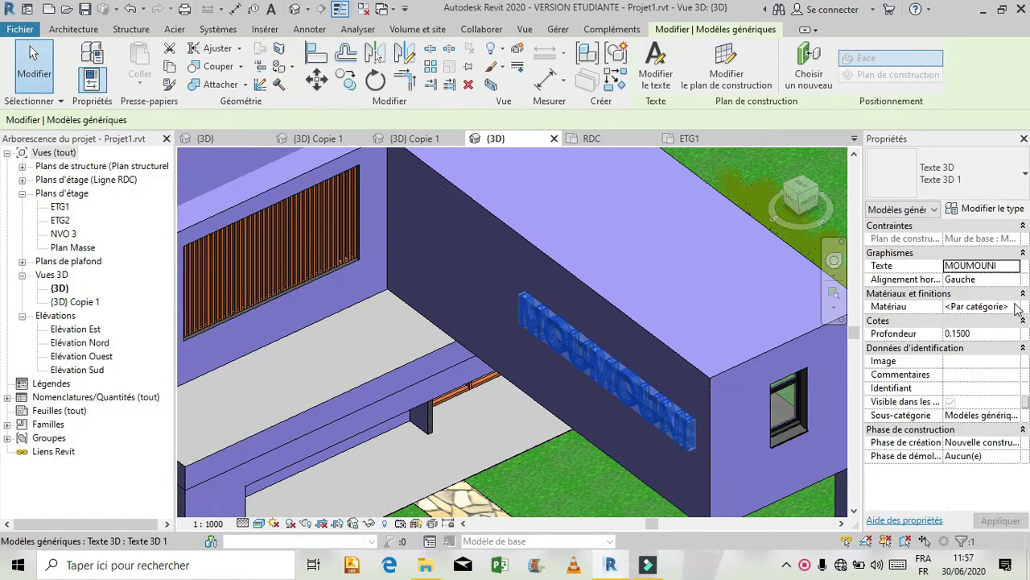
{"action": "left_click", "coordinate": [1012, 306]}
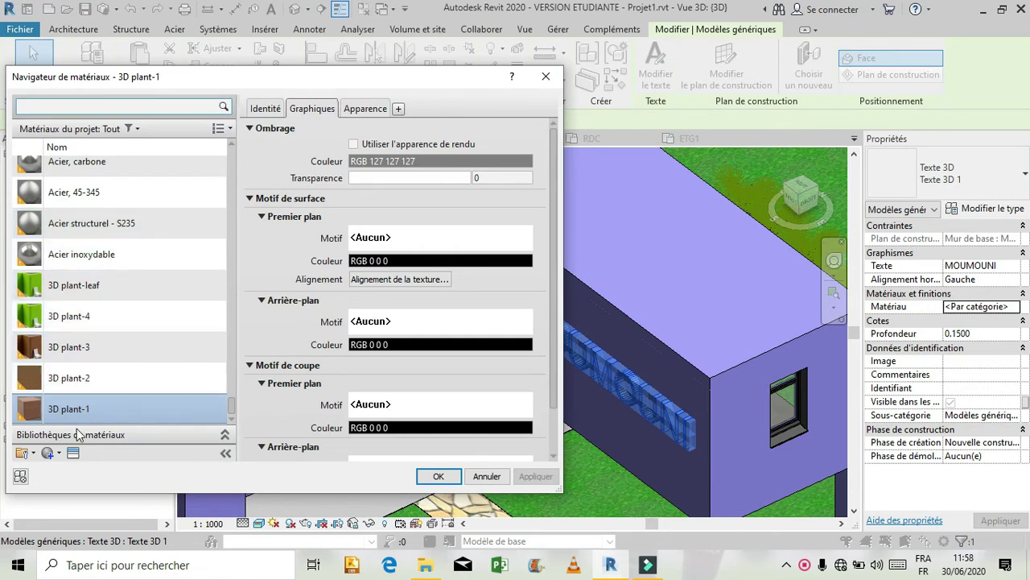
{"action": "left_click", "coordinate": [54, 455]}
{"action": "left_click", "coordinate": [78, 467]}
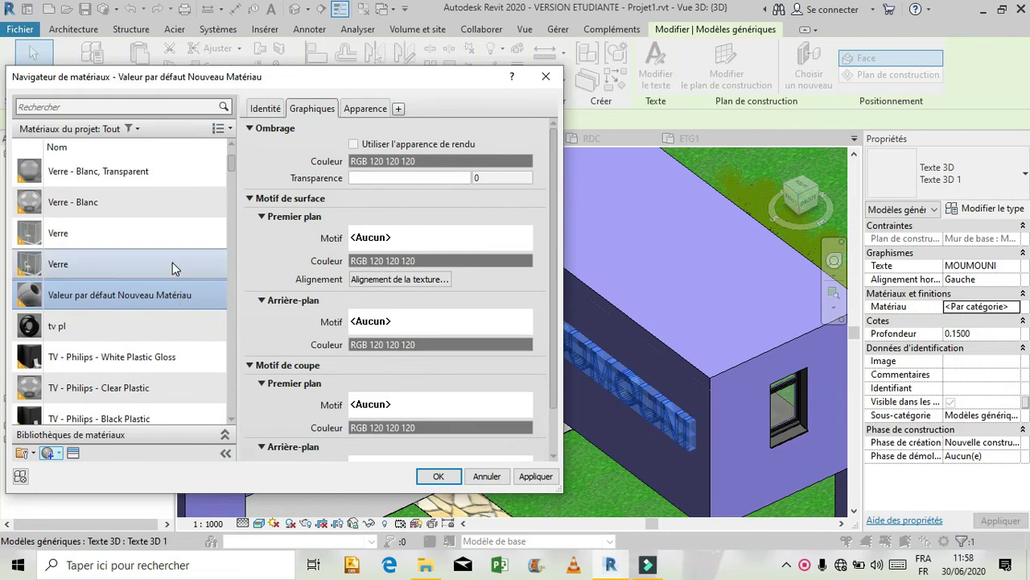
{"action": "right_click", "coordinate": [106, 301]}
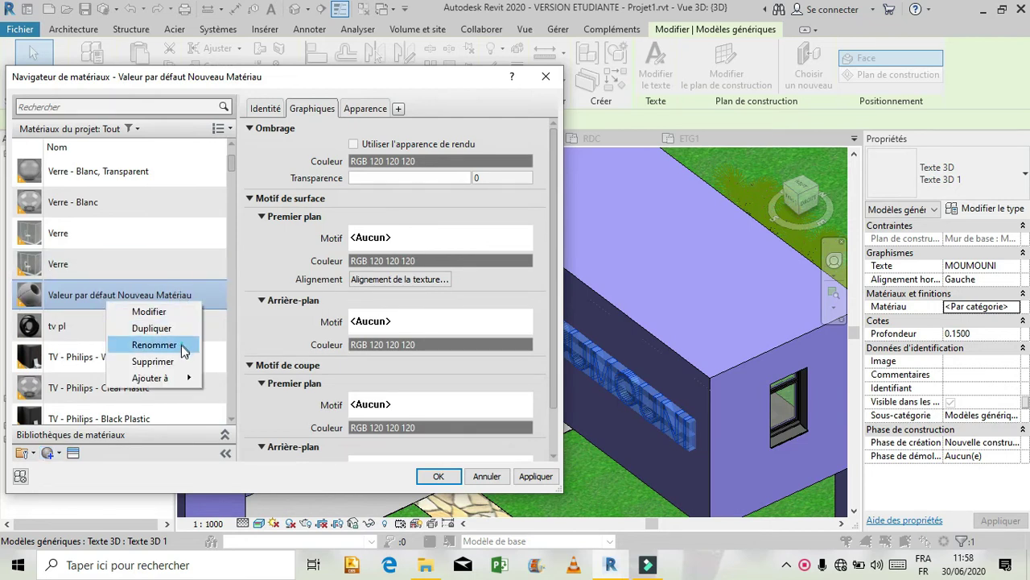
{"action": "left_click", "coordinate": [154, 344]}
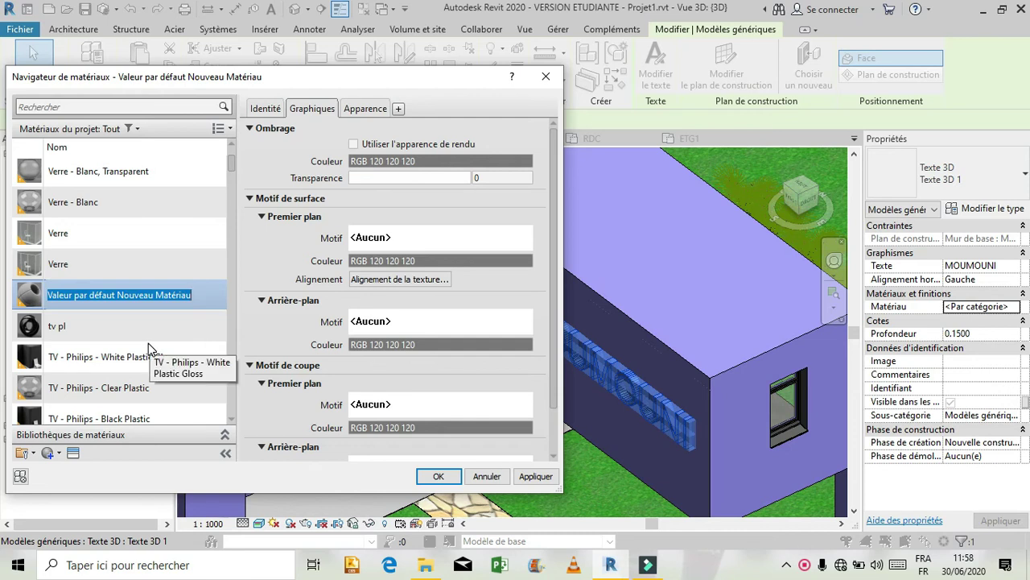
{"action": "type", "text": "L"}
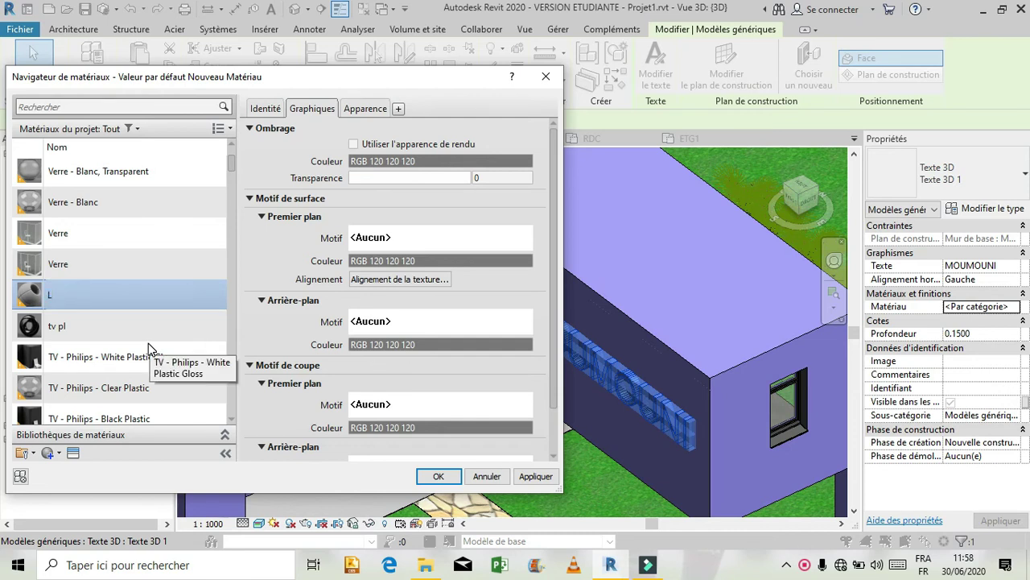
{"action": "key", "text": "BackSpace"}
{"action": "type", "text": "COULEUR LETTRE"}
{"action": "key", "text": "Return"}
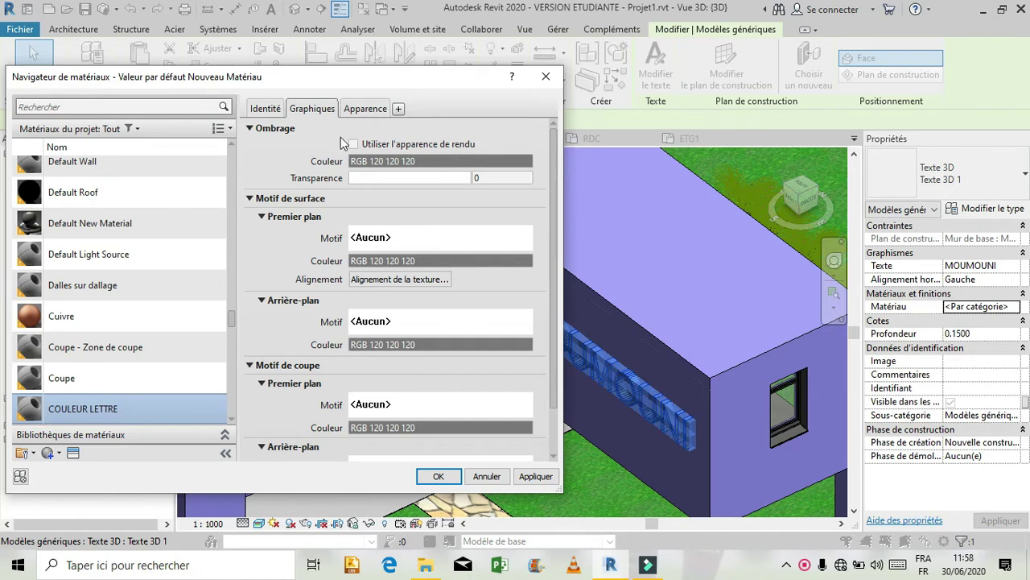
Step: Set the appearance colour of COULEUR LETTRE to black (RGB 0 0 0) and assign the material to the 3D text
{"action": "left_click", "coordinate": [363, 109]}
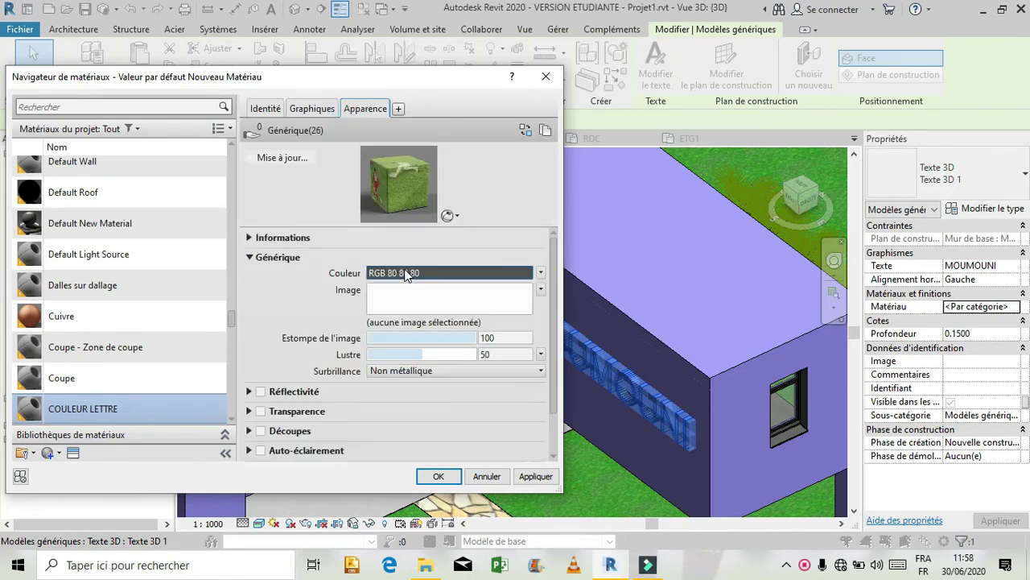
{"action": "left_click", "coordinate": [402, 272]}
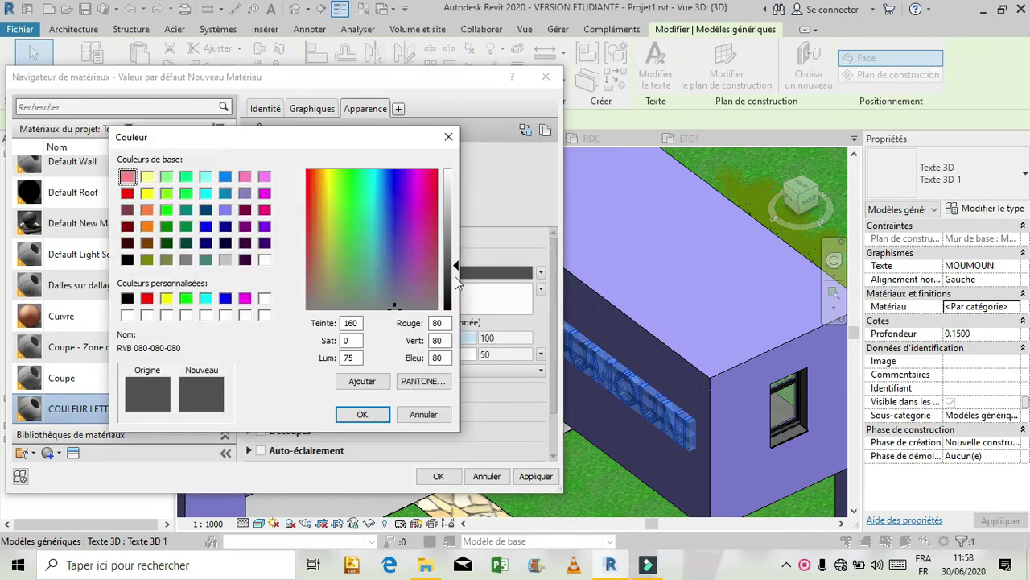
{"action": "left_click", "coordinate": [128, 260]}
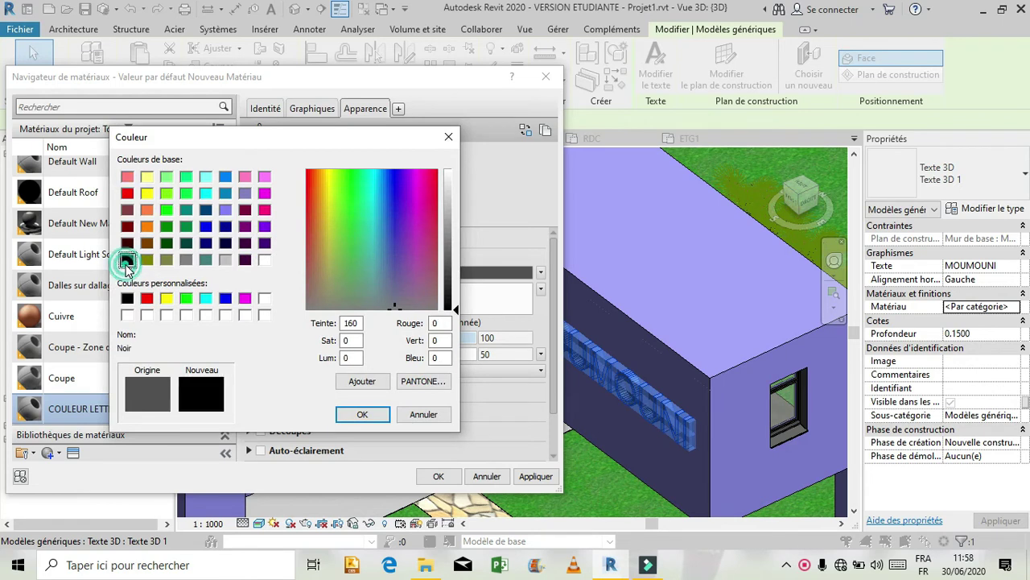
{"action": "key", "text": "Return"}
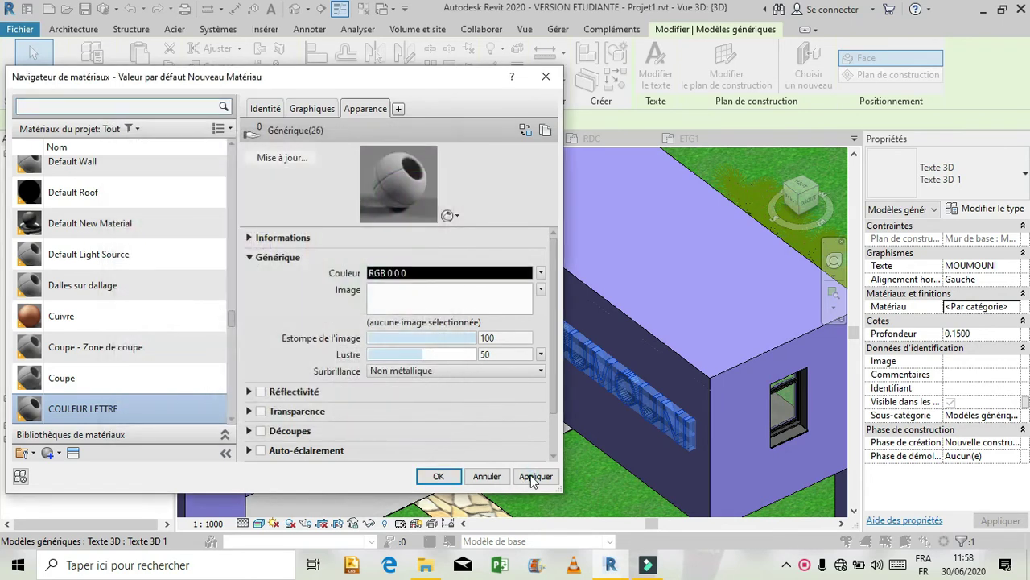
{"action": "left_click", "coordinate": [515, 476]}
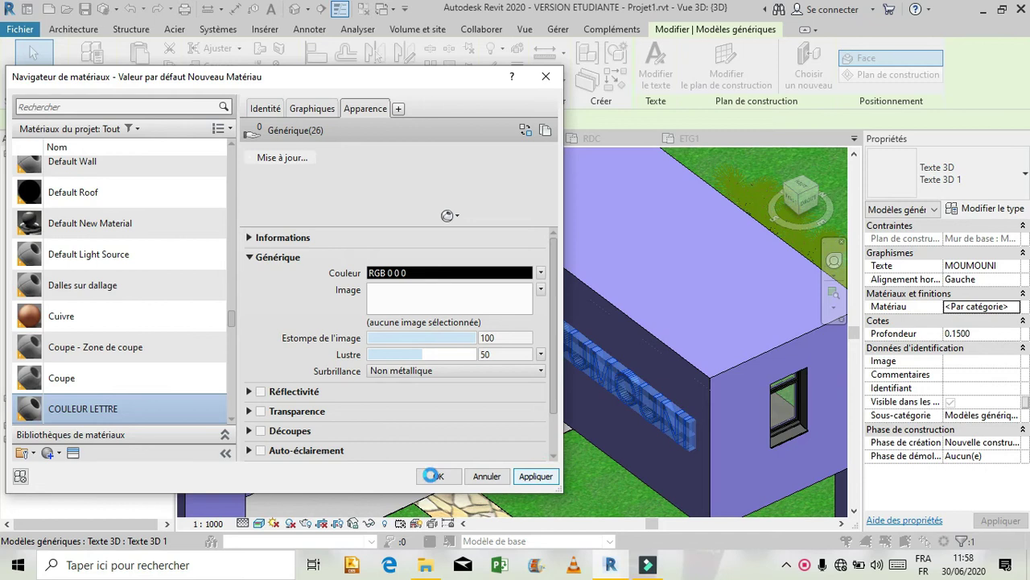
{"action": "left_click", "coordinate": [438, 475]}
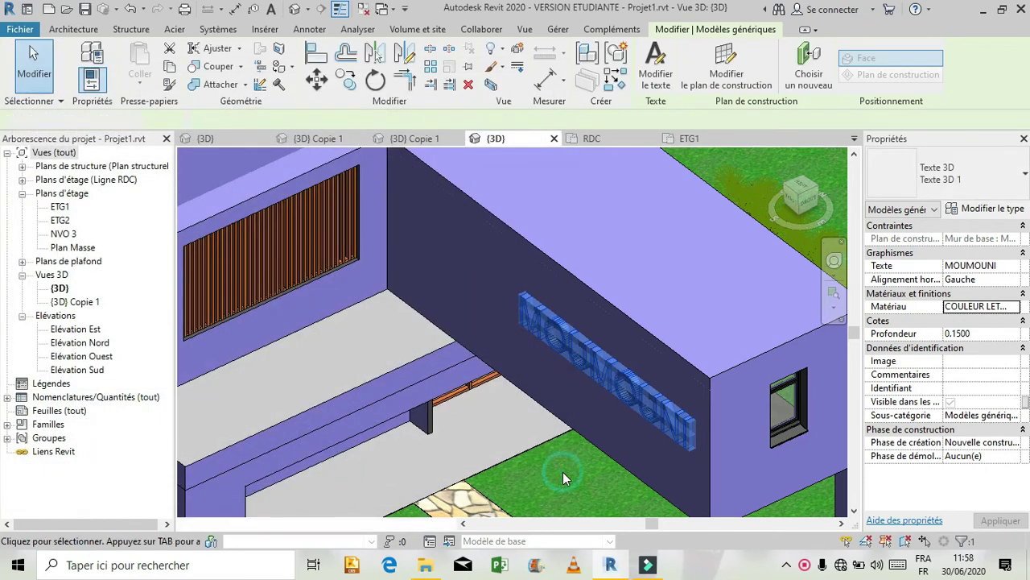
{"action": "key", "text": "Escape"}
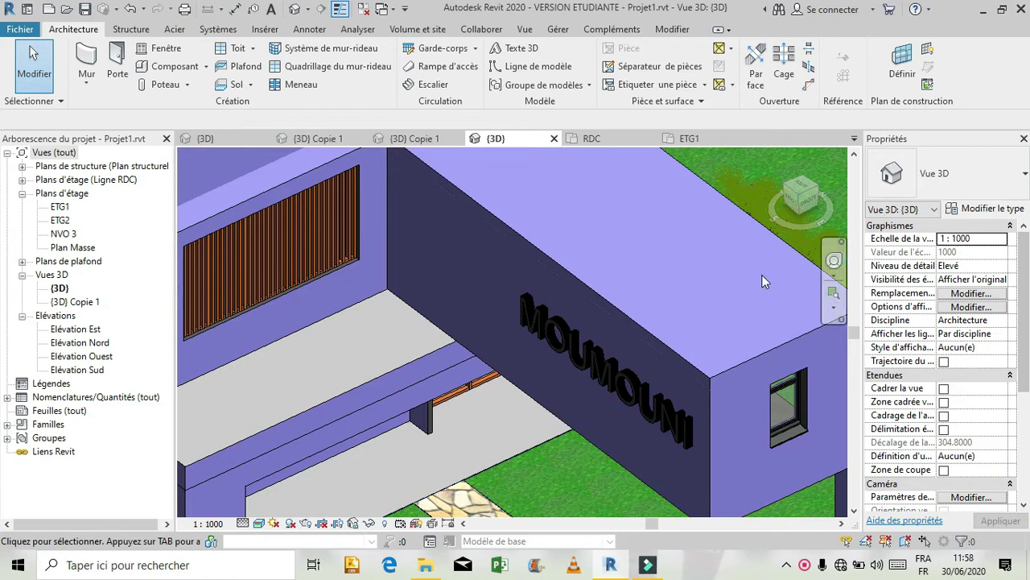
Step: Make the 3D text bold (Gras) in the type properties of Texte 3D 1, keeping the Arial font
{"action": "left_click", "coordinate": [628, 383]}
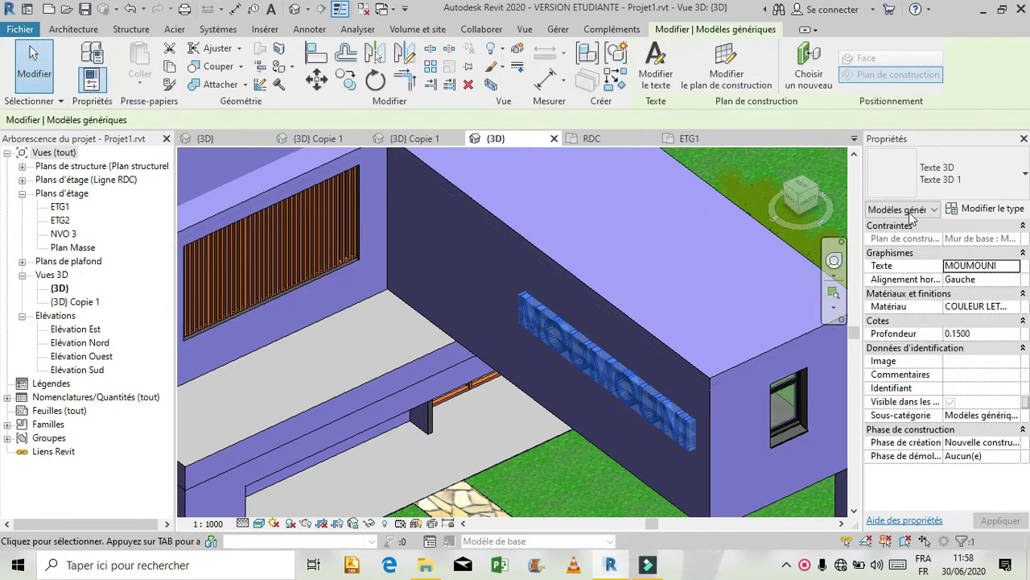
{"action": "left_click", "coordinate": [986, 210]}
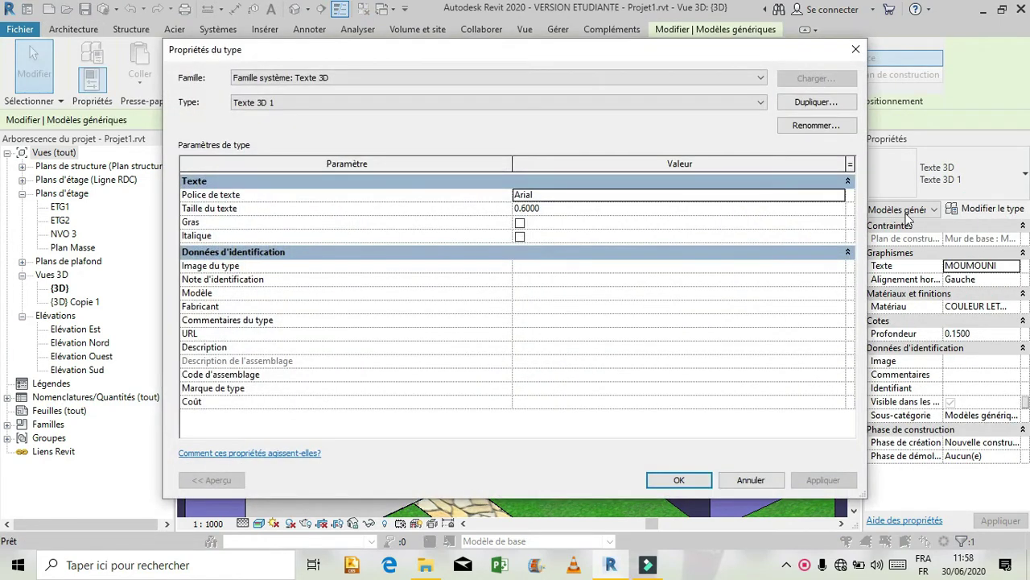
{"action": "left_click", "coordinate": [842, 198]}
{"action": "mouse_move", "coordinate": [839, 228]}
{"action": "left_mouse_down"}
{"action": "mouse_move", "coordinate": [839, 266]}
{"action": "mouse_move", "coordinate": [834, 208]}
{"action": "left_mouse_up"}
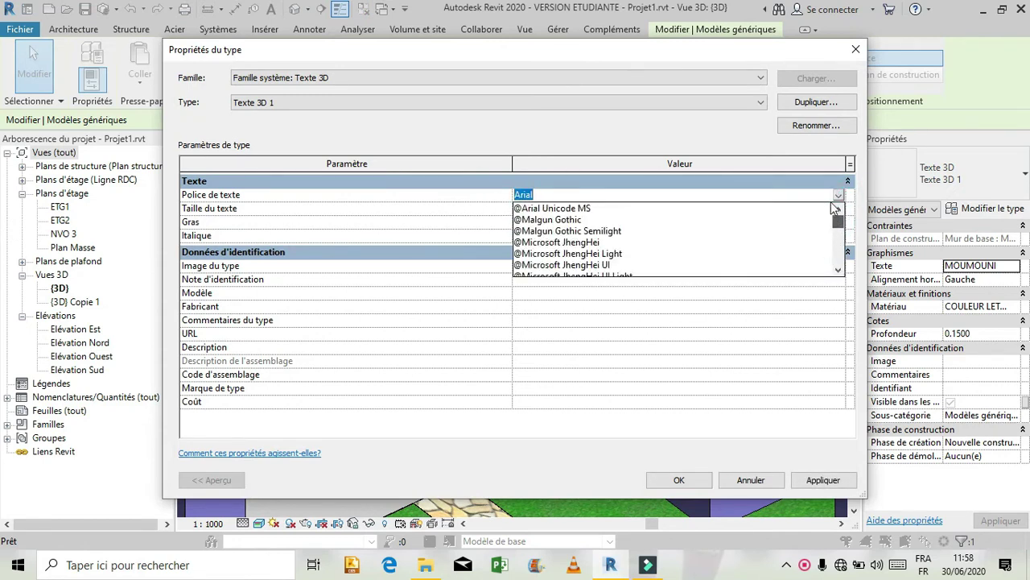
{"action": "left_click", "coordinate": [815, 334]}
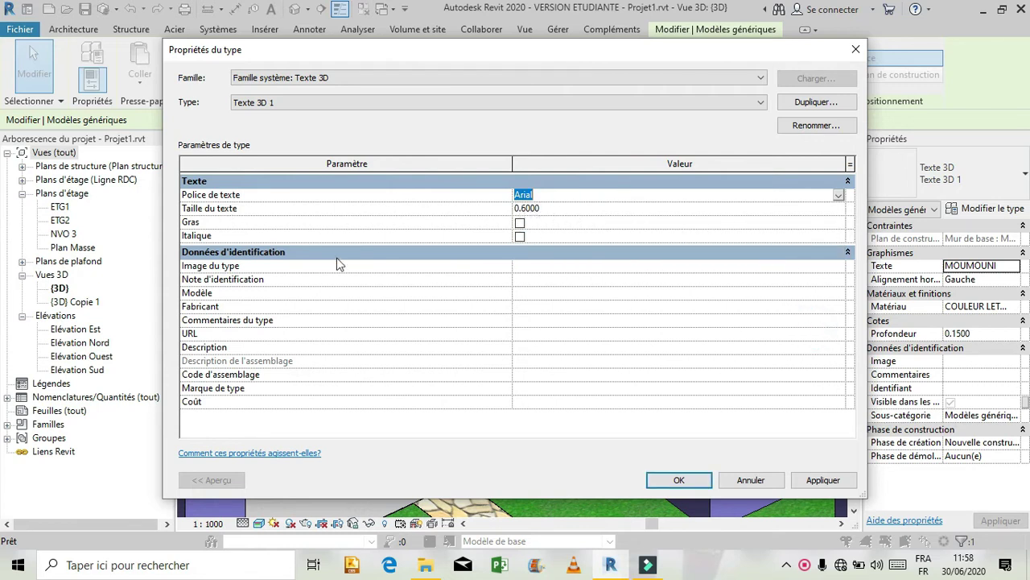
{"action": "left_click", "coordinate": [520, 223]}
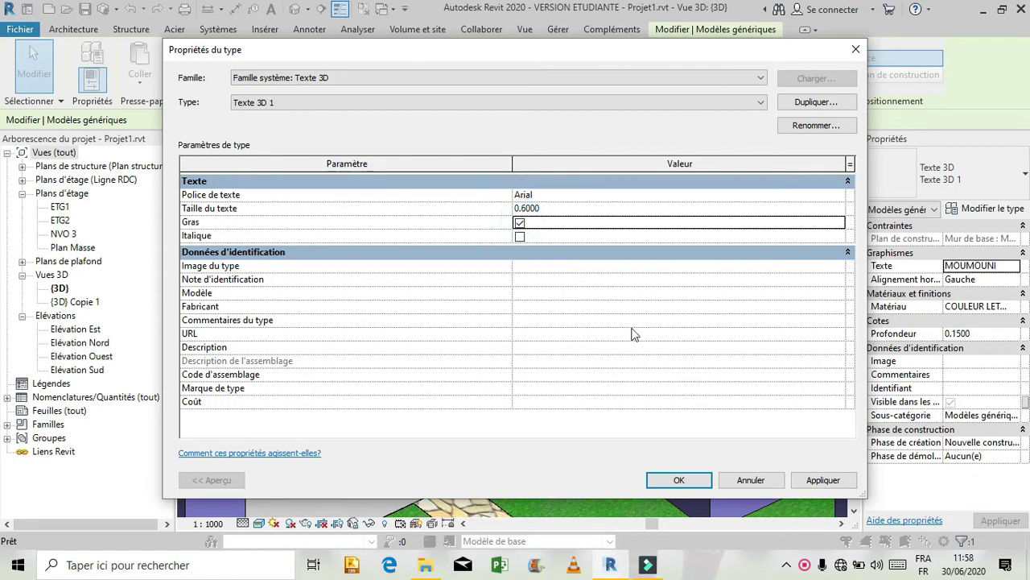
{"action": "left_click", "coordinate": [813, 480]}
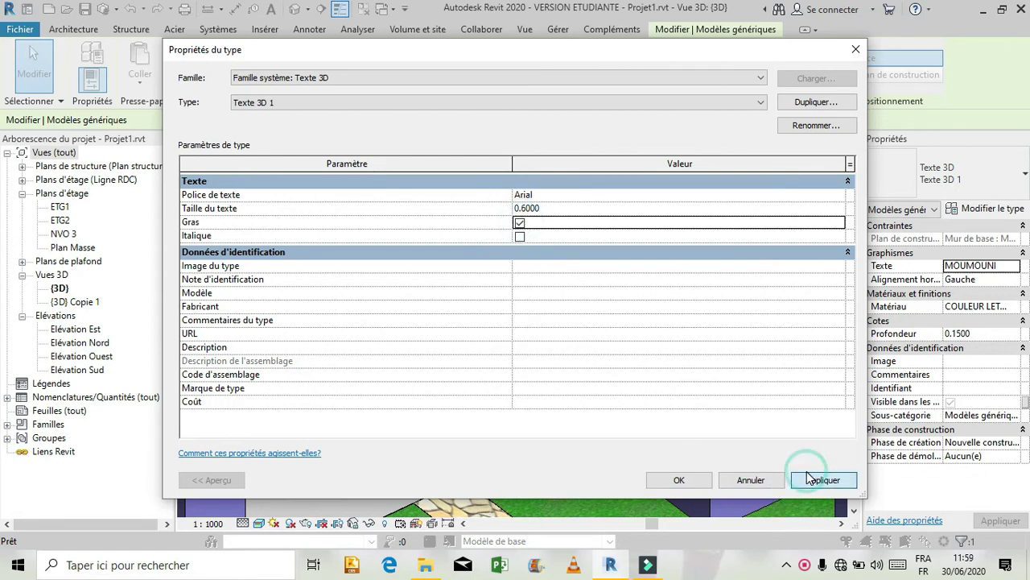
{"action": "left_click", "coordinate": [679, 481]}
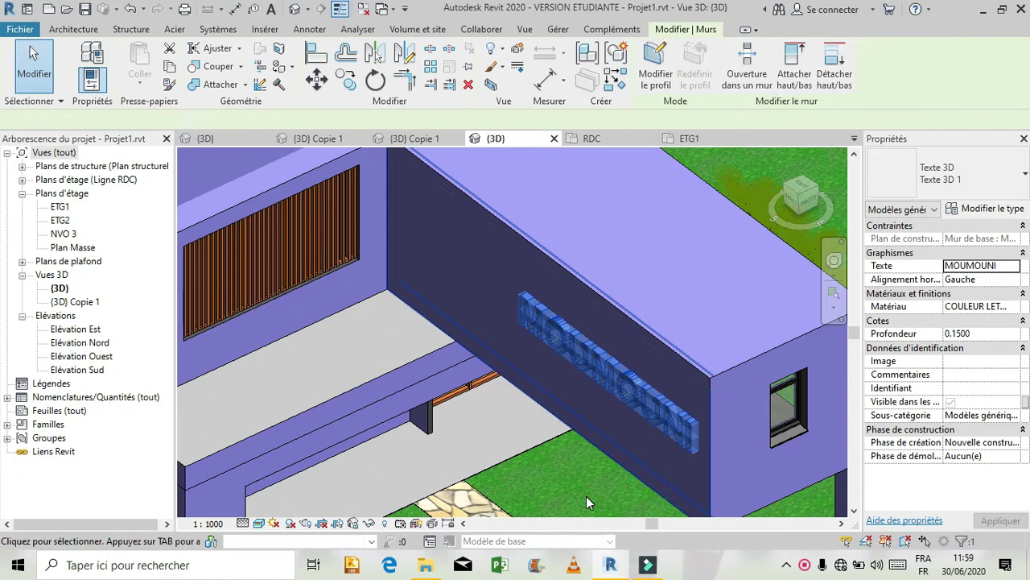
{"action": "key", "text": "Escape"}
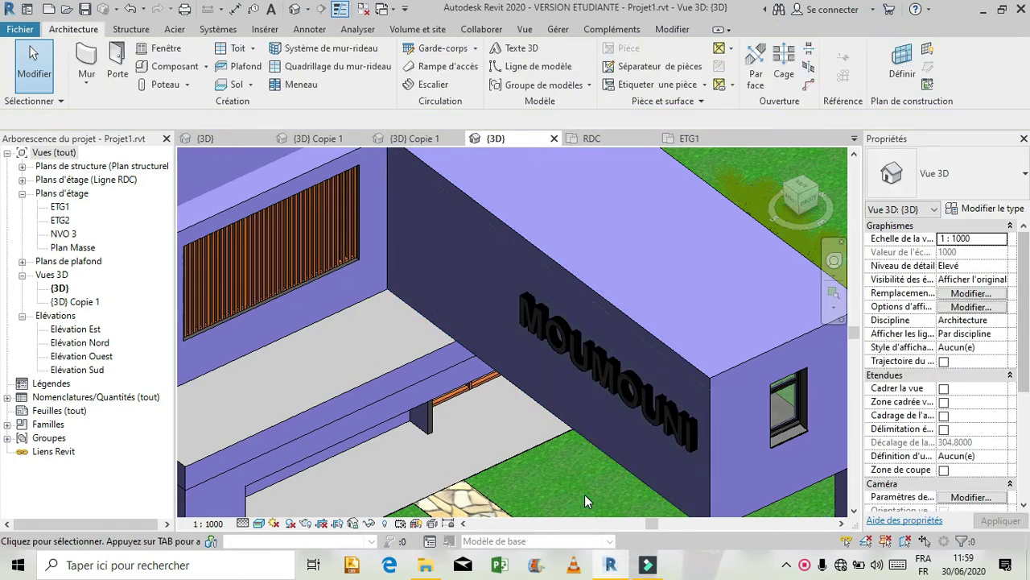
Step: Show the house from the front (Avant) and delete the leftover "Texte 3D" lettering below the projecting volume
{"action": "left_click", "coordinate": [790, 201]}
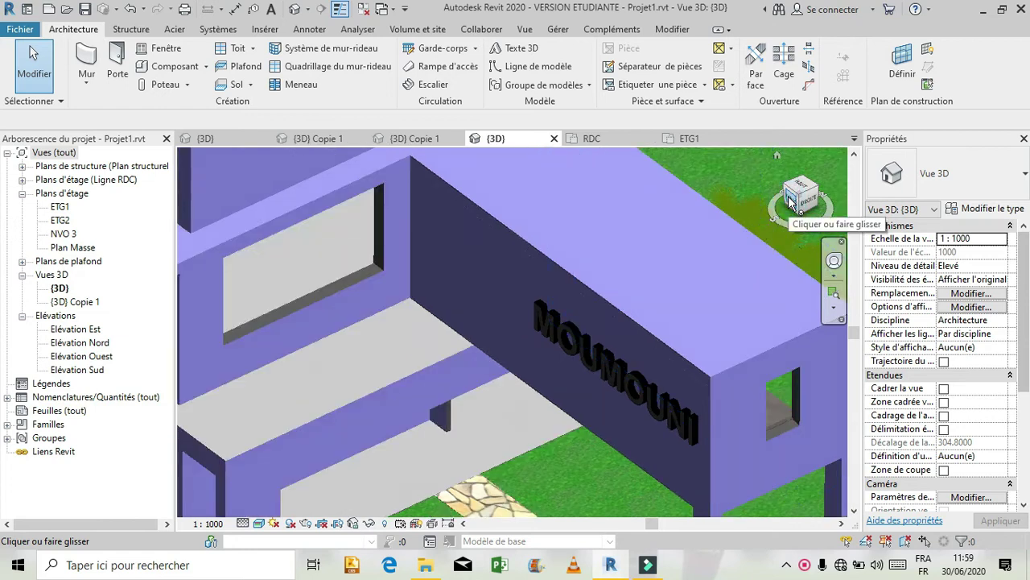
{"action": "left_click", "coordinate": [790, 201]}
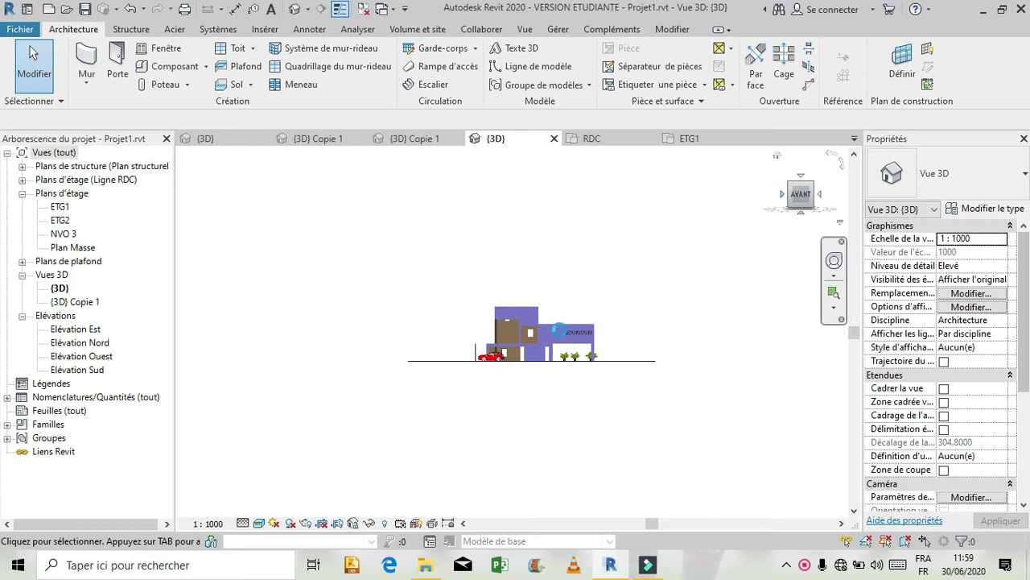
{"action": "scroll", "coordinate": [559, 330], "scroll_direction": "up", "scroll_amount": 6}
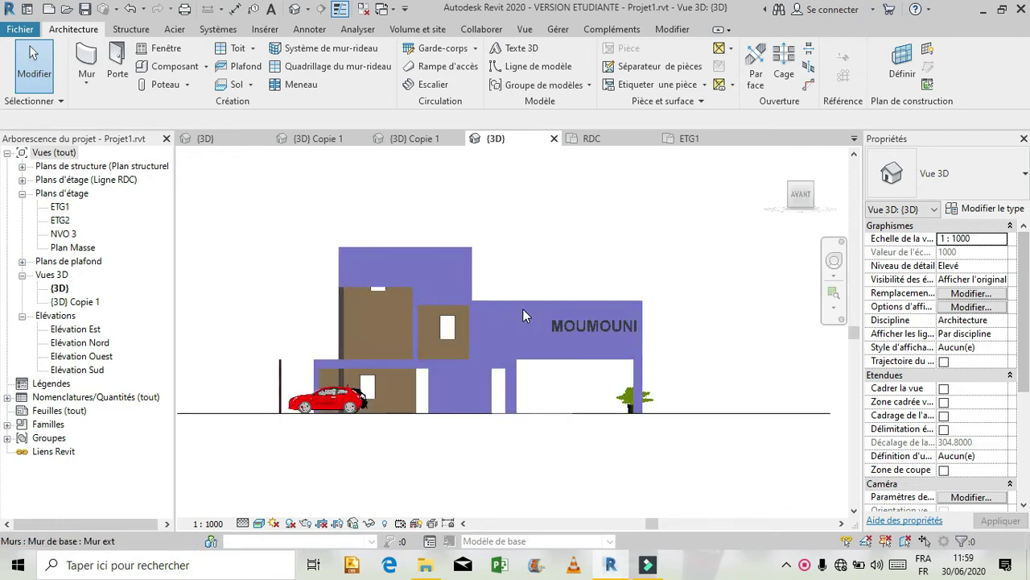
{"action": "scroll", "coordinate": [522, 308], "scroll_direction": "up", "scroll_amount": 4}
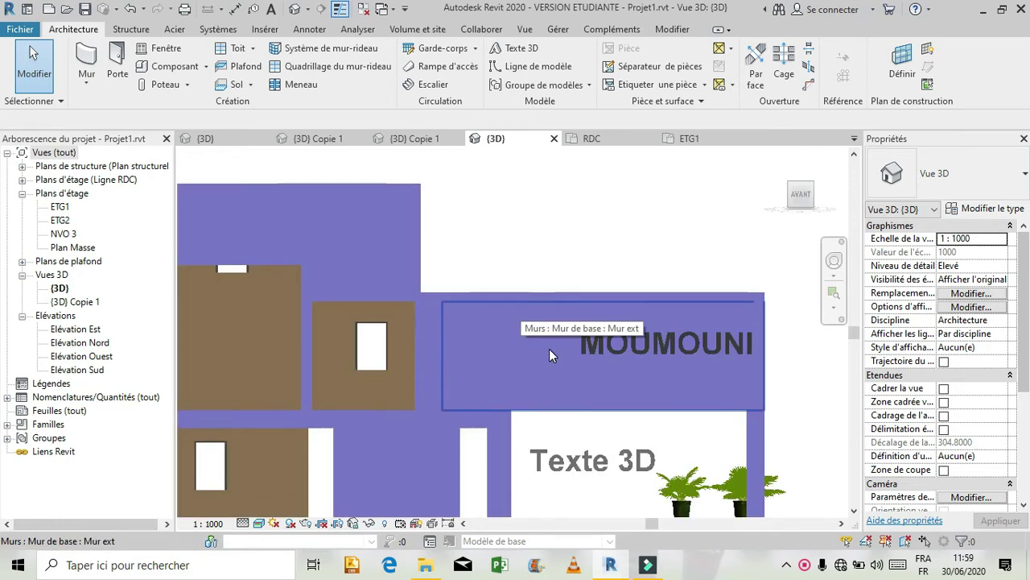
{"action": "scroll", "coordinate": [550, 355], "scroll_direction": "up", "scroll_amount": 2}
{"action": "left_click", "coordinate": [587, 499]}
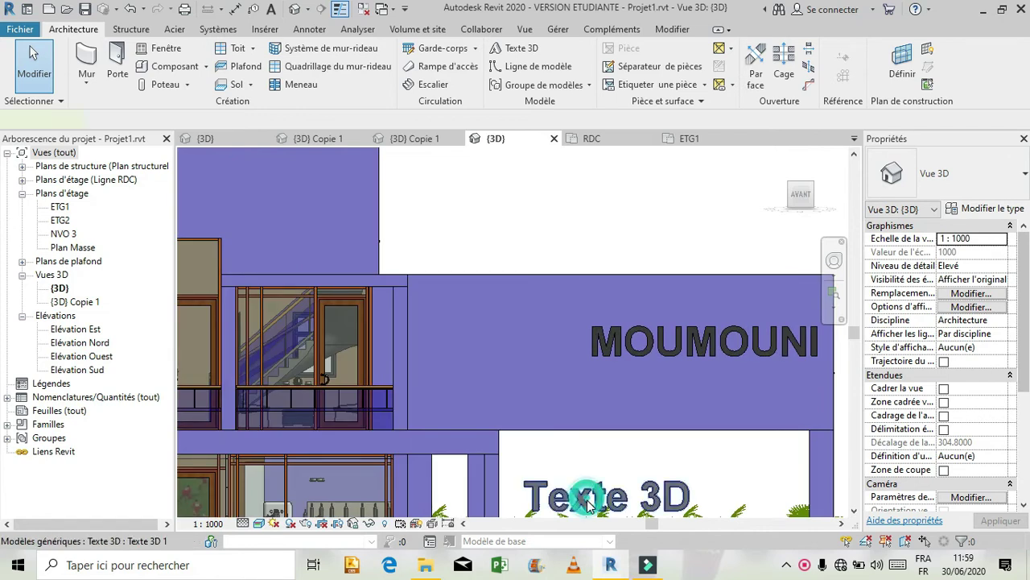
{"action": "key", "text": "Delete"}
{"action": "left_click", "coordinate": [575, 442]}
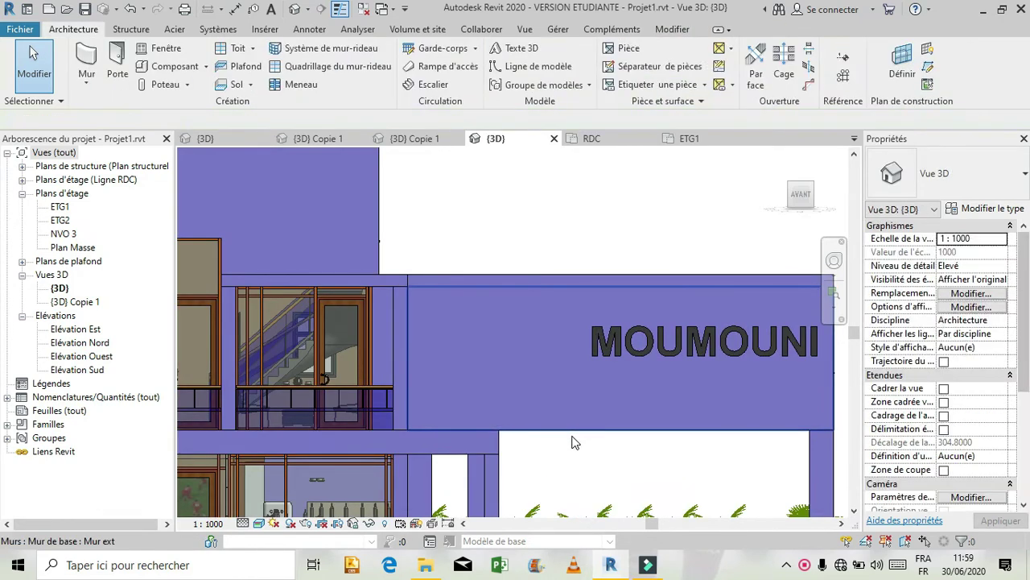
Step: In the ETG1 floor plan, draw a curtain wall of type MR 1 about 0.80 m long just outside the projecting volume's front wall
{"action": "scroll", "coordinate": [578, 436], "scroll_direction": "down", "scroll_amount": 2}
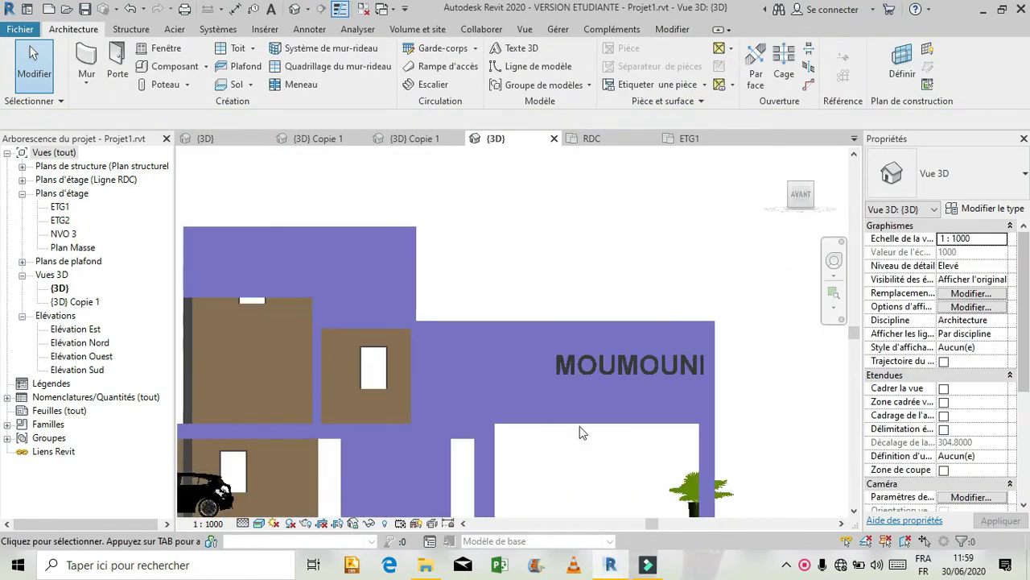
{"action": "scroll", "coordinate": [583, 430], "scroll_direction": "down", "scroll_amount": 2}
{"action": "scroll", "coordinate": [483, 395], "scroll_direction": "up", "scroll_amount": 3}
{"action": "scroll", "coordinate": [475, 354], "scroll_direction": "up", "scroll_amount": 1}
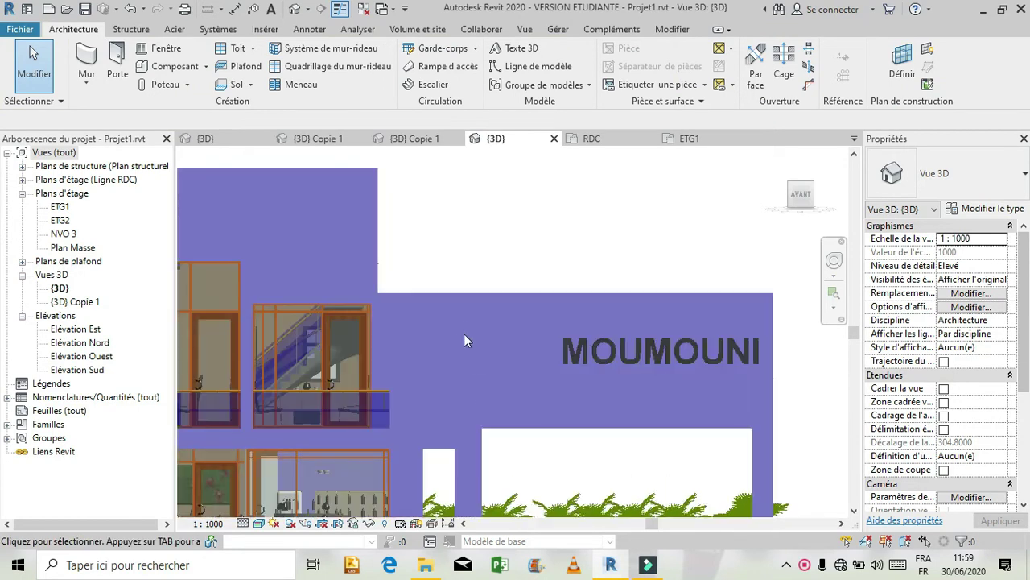
{"action": "left_click", "coordinate": [705, 142]}
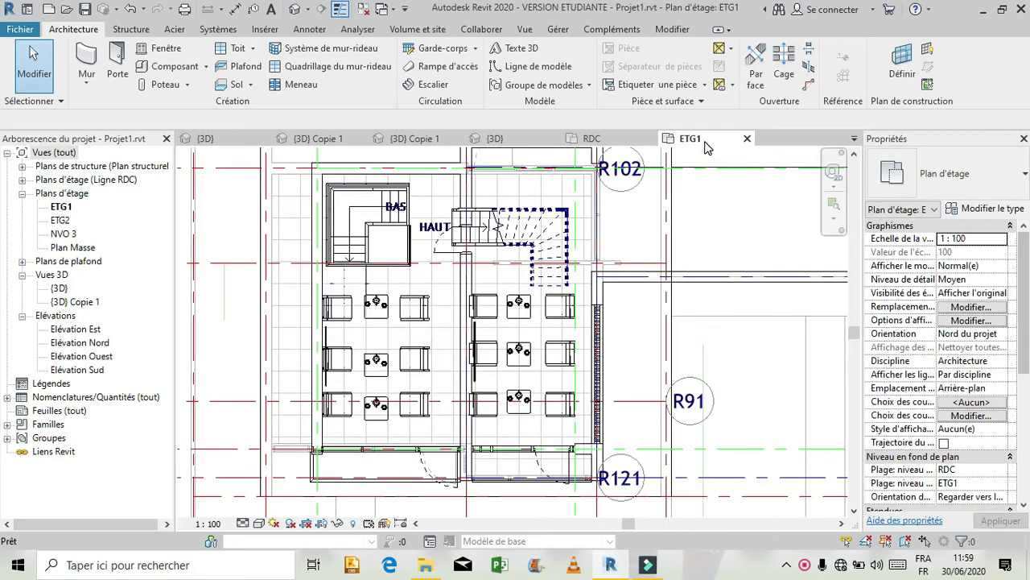
{"action": "scroll", "coordinate": [472, 271], "scroll_direction": "down", "scroll_amount": 1}
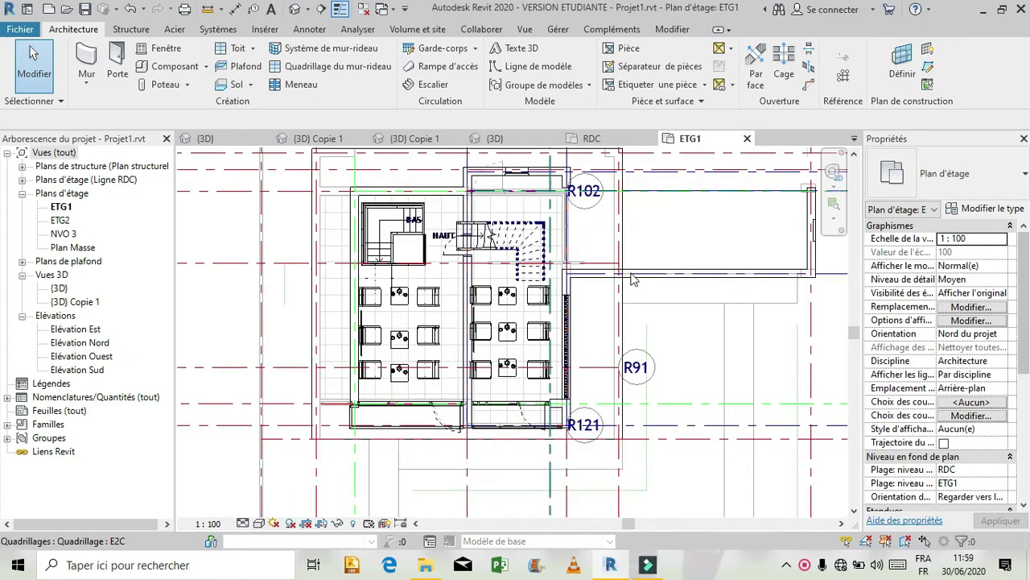
{"action": "left_click", "coordinate": [88, 58]}
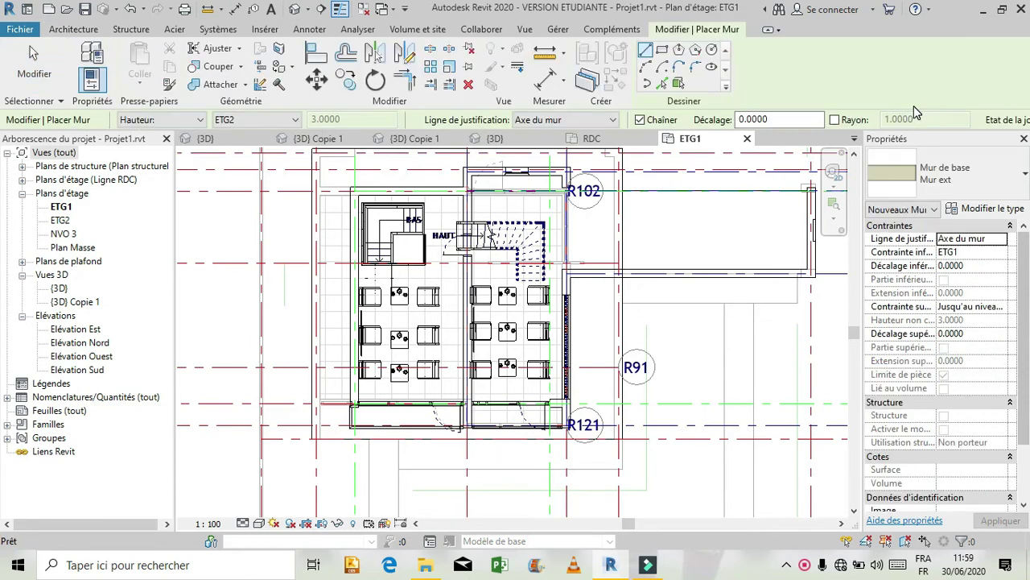
{"action": "left_click", "coordinate": [1012, 187]}
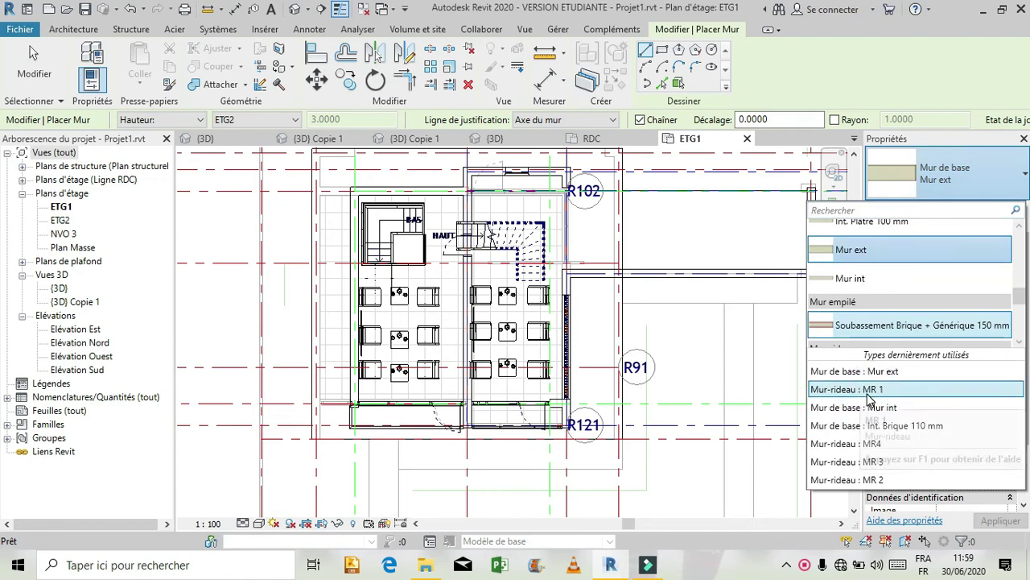
{"action": "left_click", "coordinate": [870, 390]}
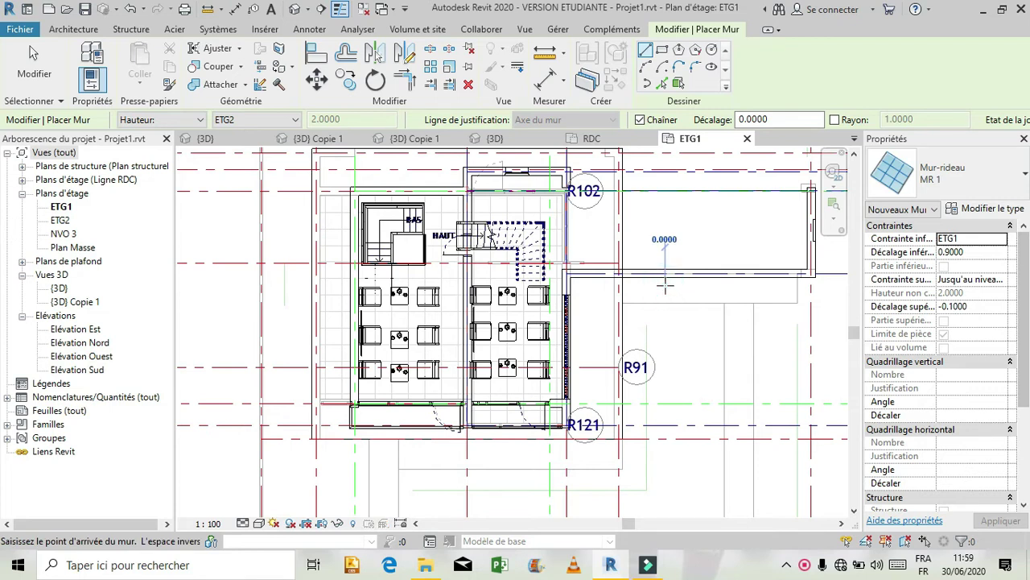
{"action": "left_click", "coordinate": [665, 283]}
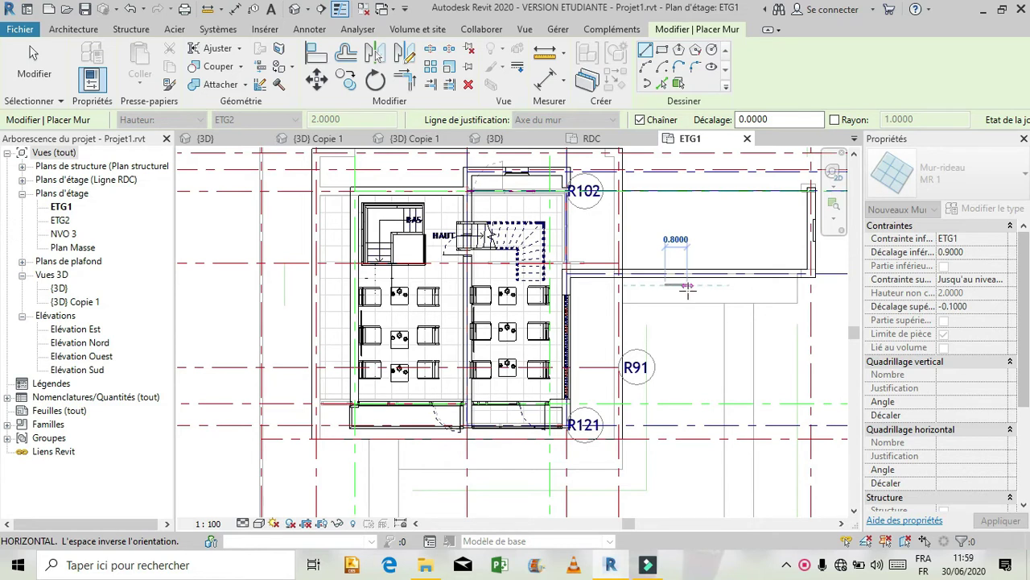
{"action": "left_click", "coordinate": [681, 288]}
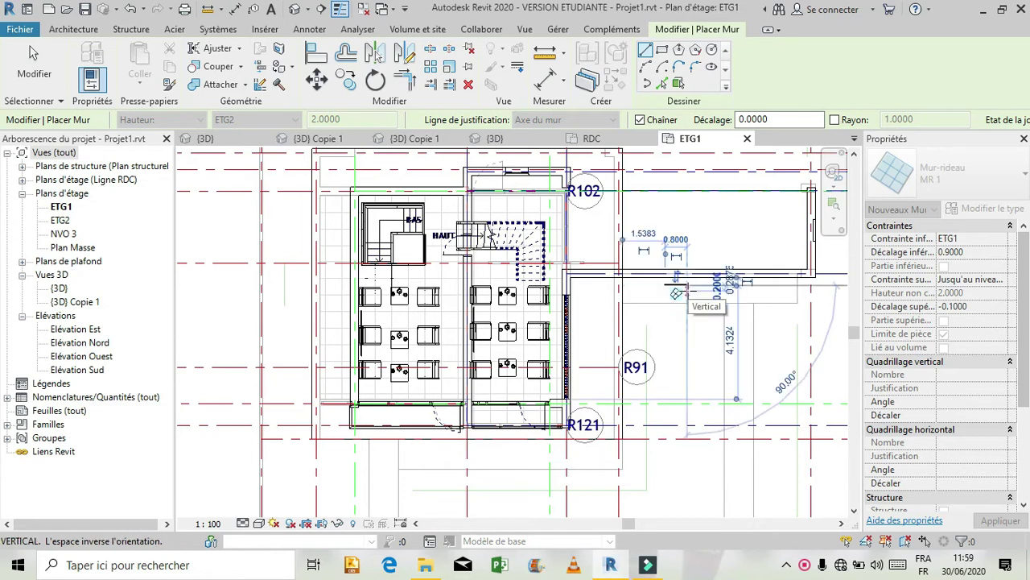
{"action": "key", "text": "Escape"}
{"action": "key", "text": "Escape"}
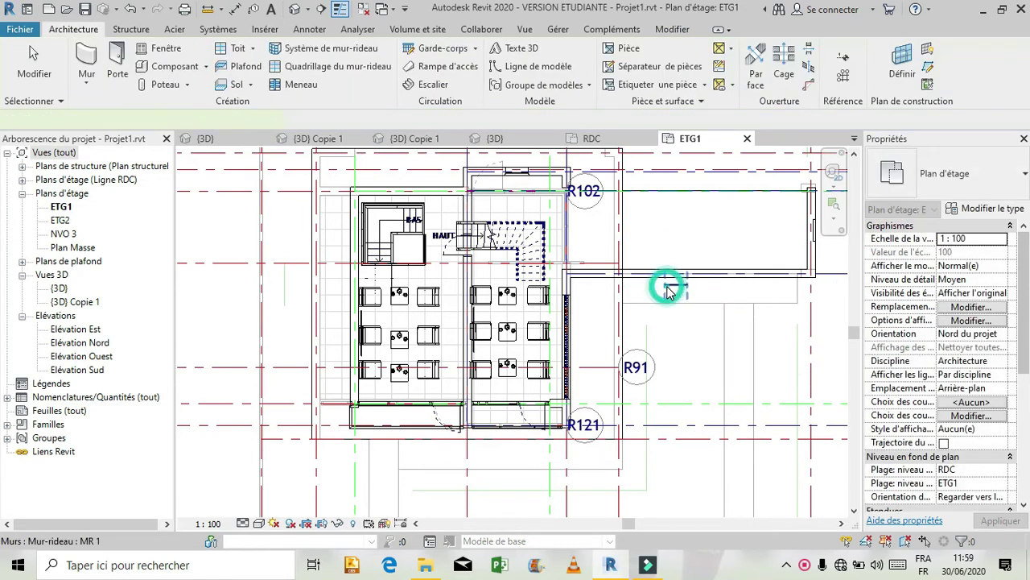
Step: In the {3D} front view, stretch the MR 1 curtain wall to about 2.00 m wide, placing it between the balcony and the 3D lettering
{"action": "left_click", "coordinate": [668, 288]}
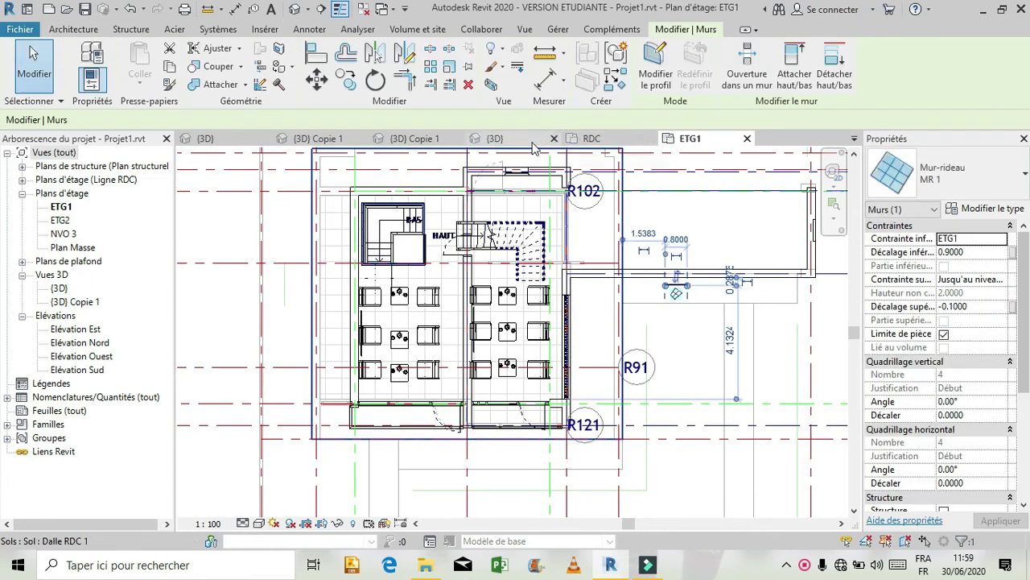
{"action": "left_click", "coordinate": [407, 140]}
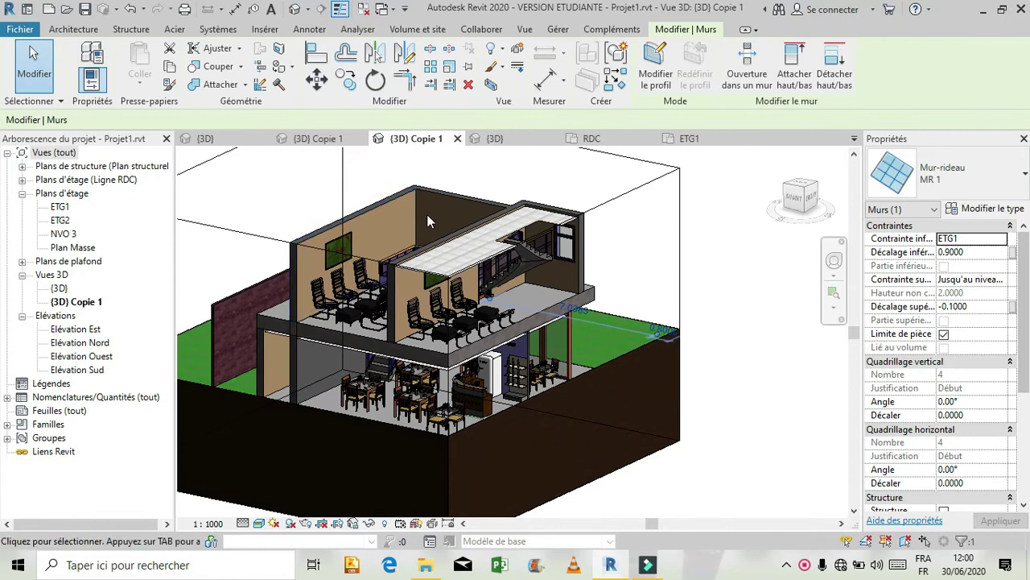
{"action": "left_click", "coordinate": [505, 142]}
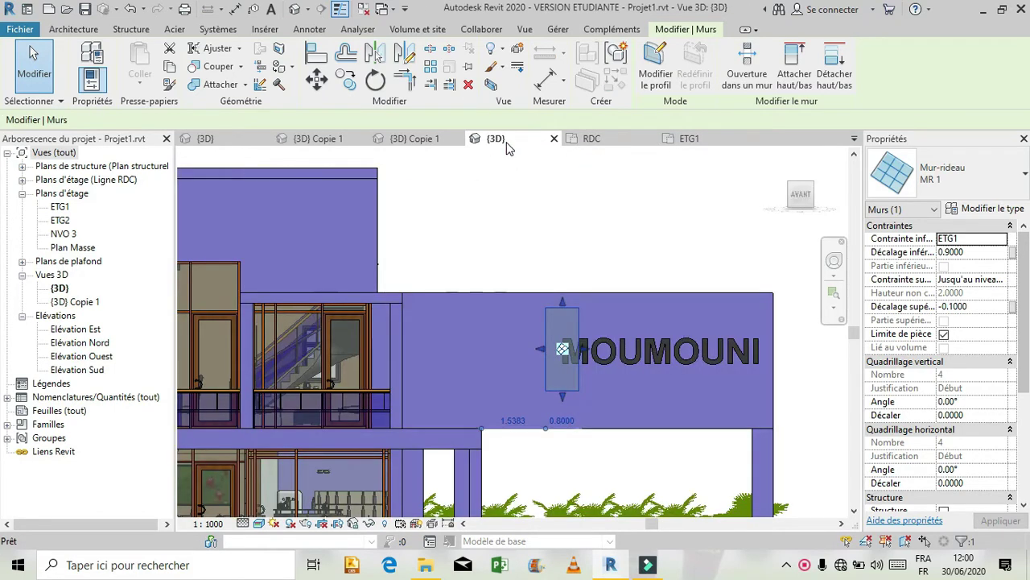
{"action": "left_click", "coordinate": [547, 319]}
{"action": "left_click_drag", "start_coordinate": [502, 322], "coordinate": [538, 348]}
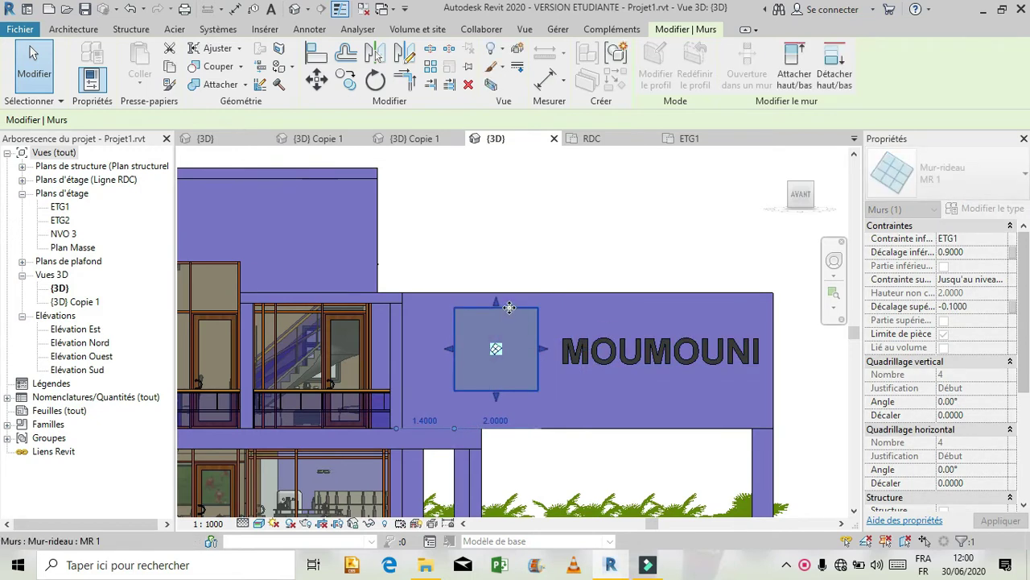
{"action": "left_click", "coordinate": [649, 240]}
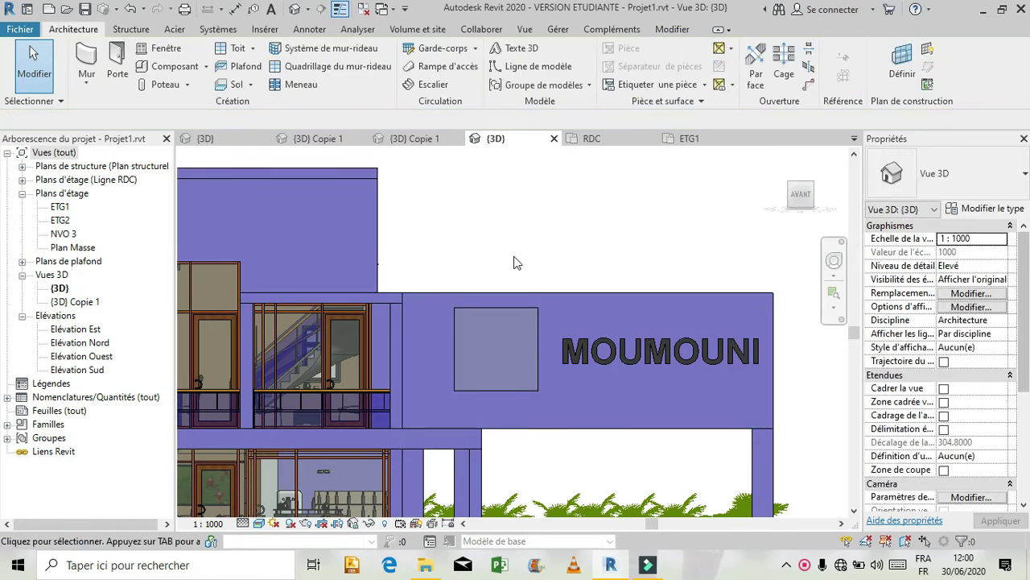
Step: Add rectangular mullions of type meneau 1 along all four edges of the new curtain wall
{"action": "scroll", "coordinate": [506, 324], "scroll_direction": "up", "scroll_amount": 2}
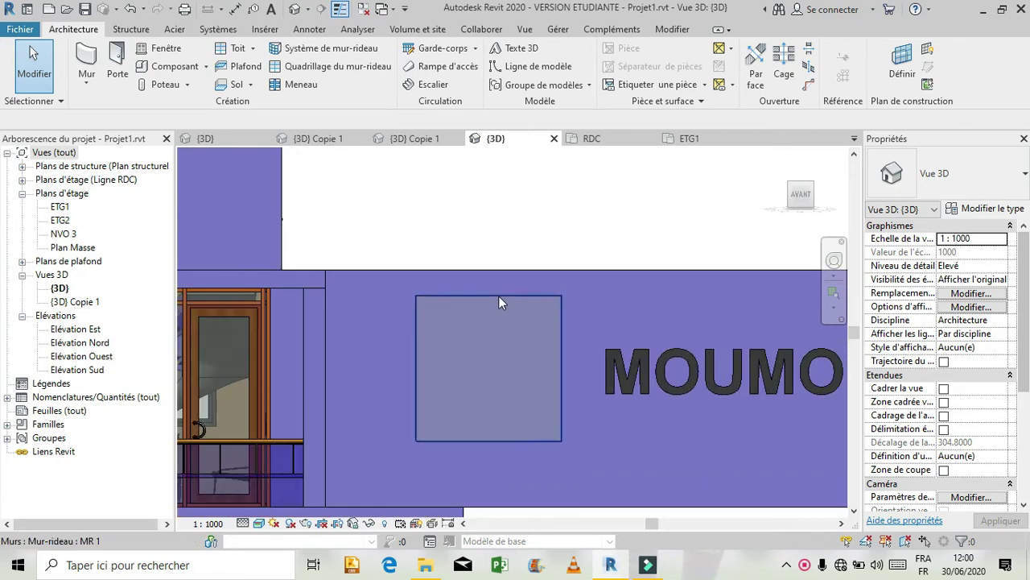
{"action": "left_click", "coordinate": [498, 295]}
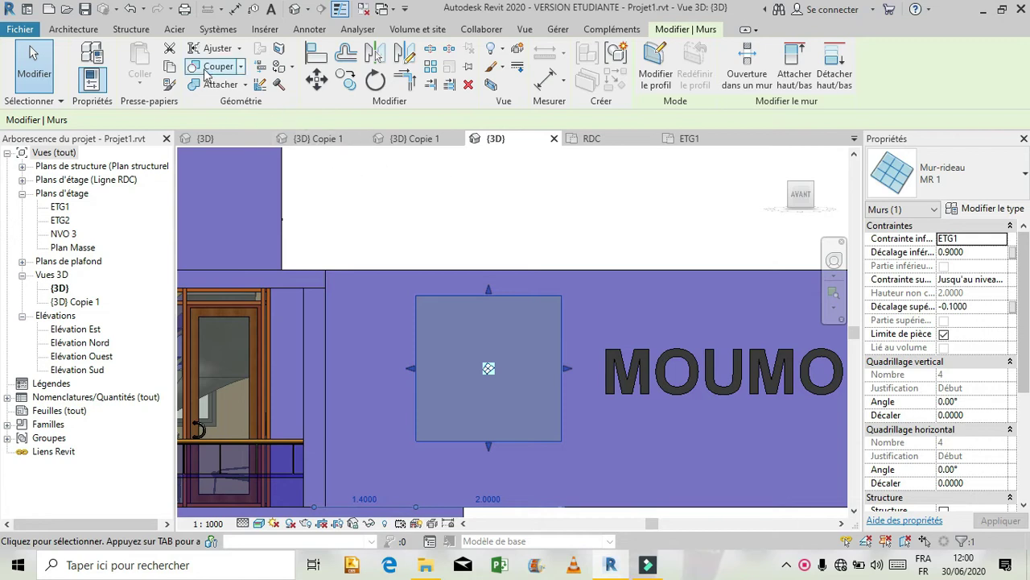
{"action": "left_click", "coordinate": [73, 29]}
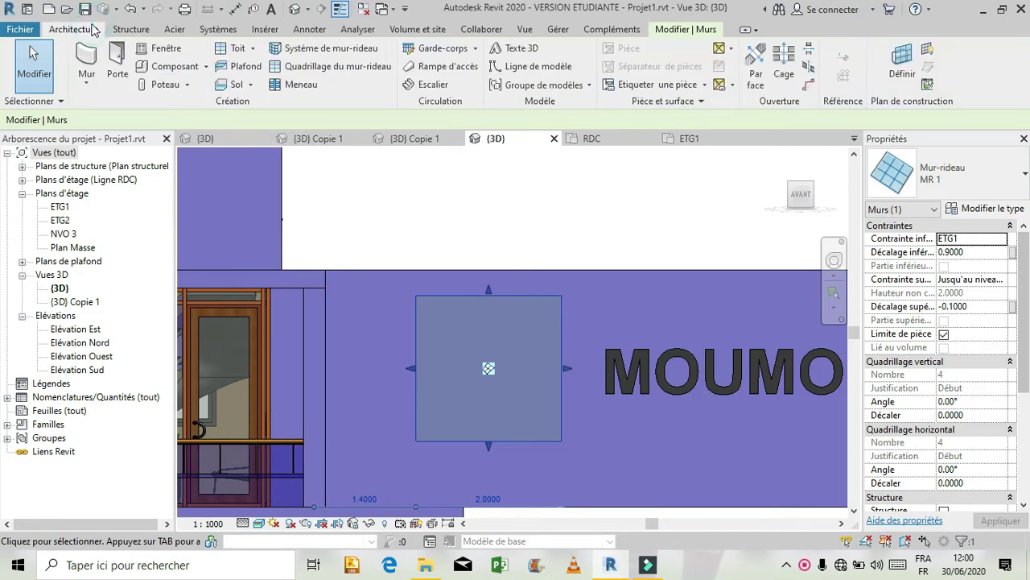
{"action": "left_click", "coordinate": [301, 87]}
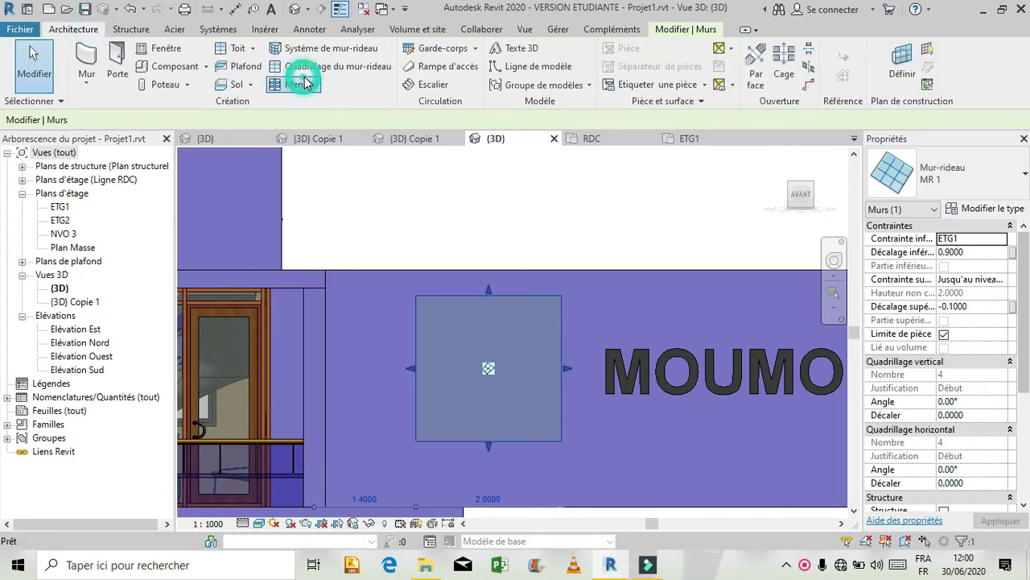
{"action": "left_click", "coordinate": [453, 297]}
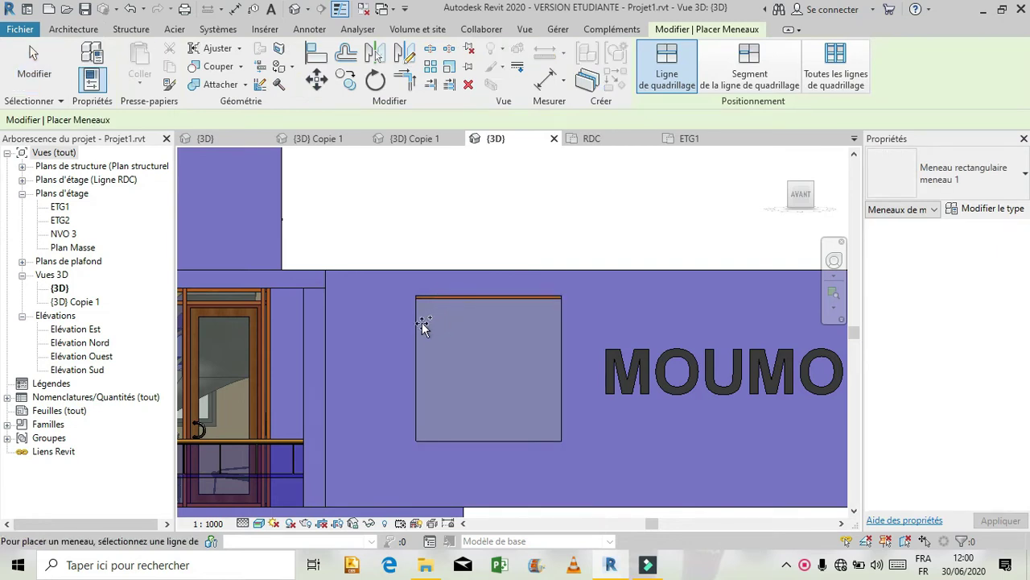
{"action": "left_click", "coordinate": [419, 326]}
{"action": "left_click", "coordinate": [559, 339]}
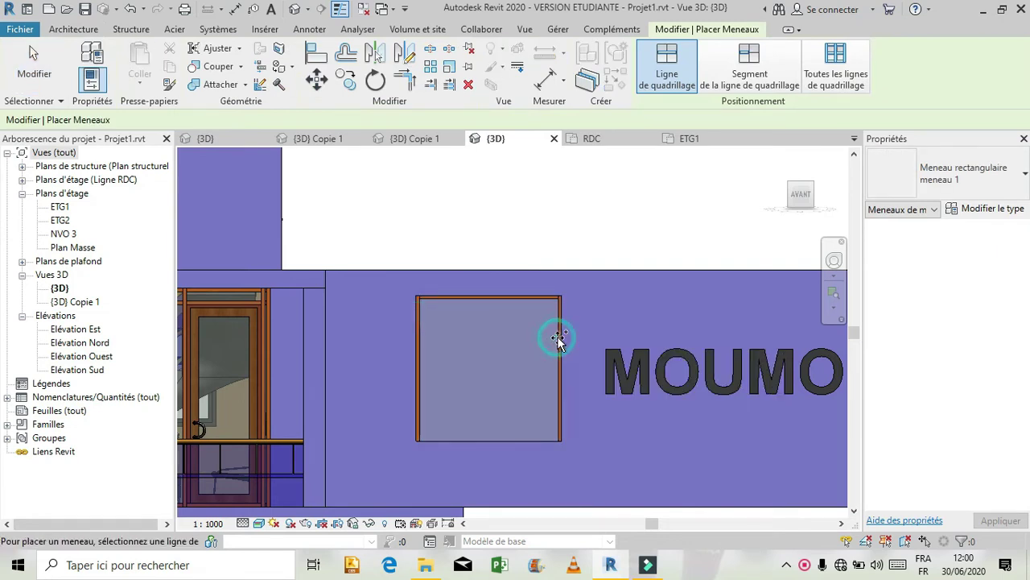
{"action": "left_click", "coordinate": [492, 439]}
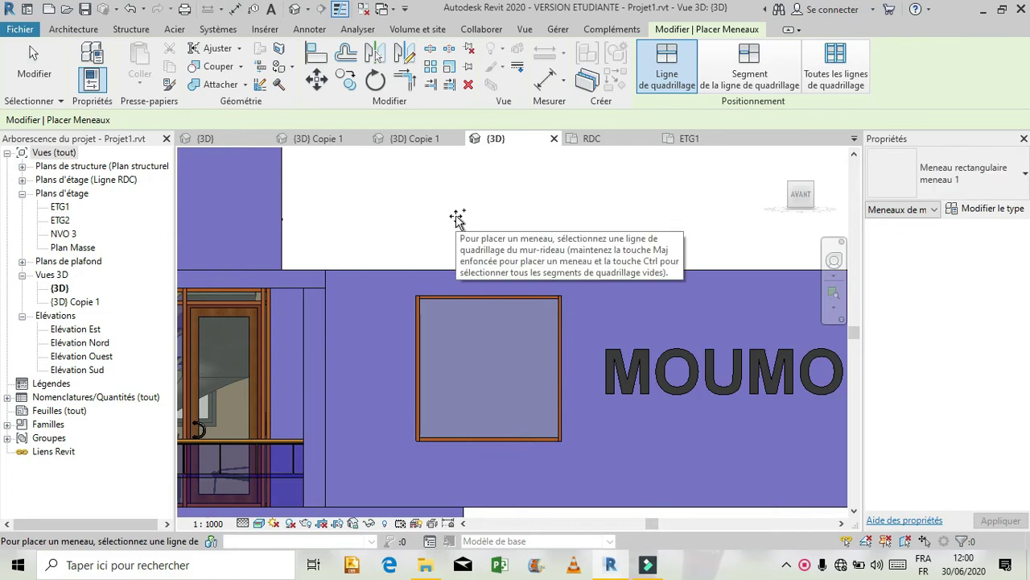
{"action": "key", "text": "Escape"}
{"action": "key", "text": "Escape"}
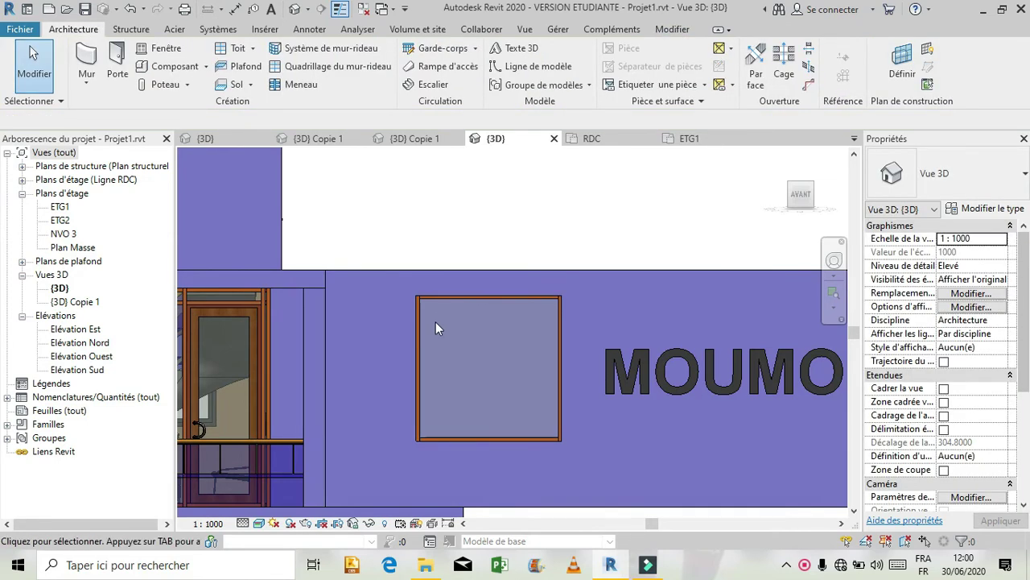
Step: Create a new material named "panneau" from the material parameter of the new curtain wall's Vitré system panel type
{"action": "key", "text": "Tab"}
{"action": "key", "text": "Tab"}
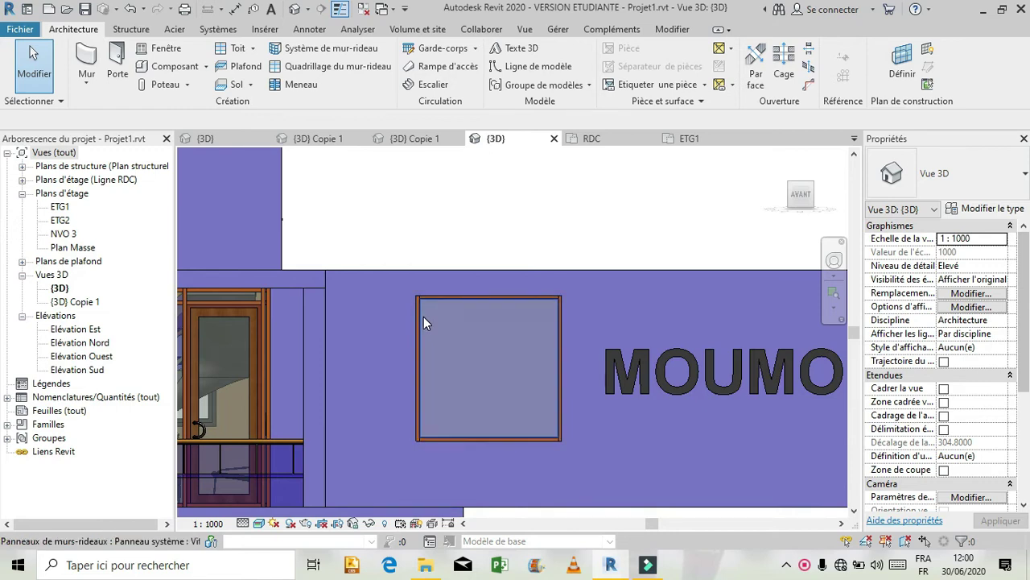
{"action": "left_click", "coordinate": [423, 317]}
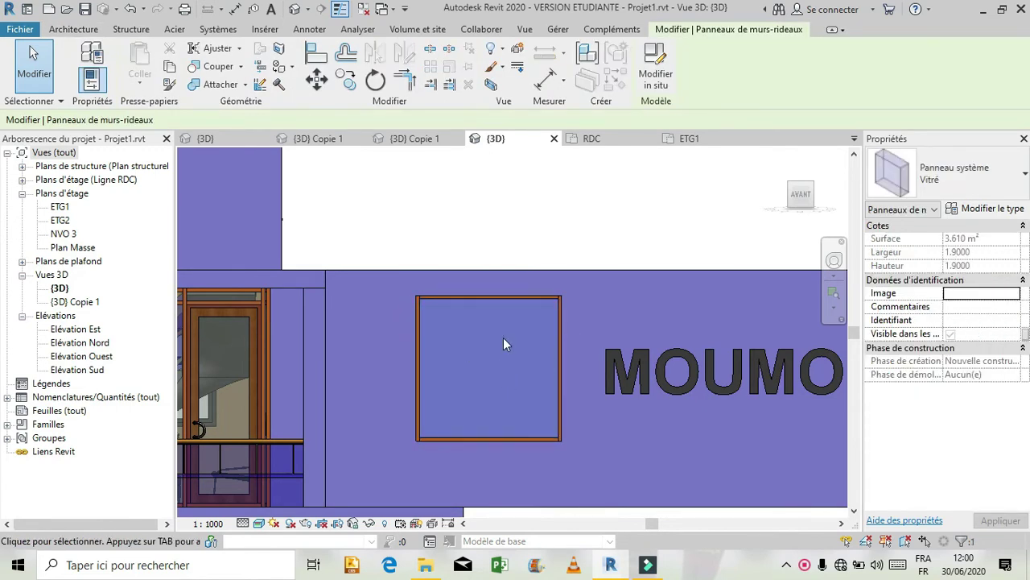
{"action": "left_click", "coordinate": [990, 208]}
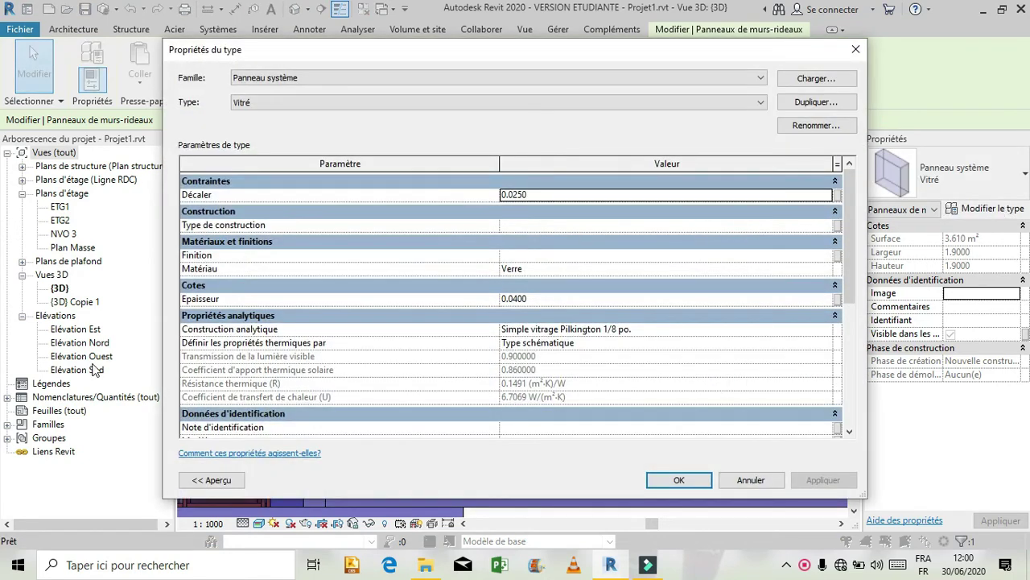
{"action": "left_click", "coordinate": [824, 268]}
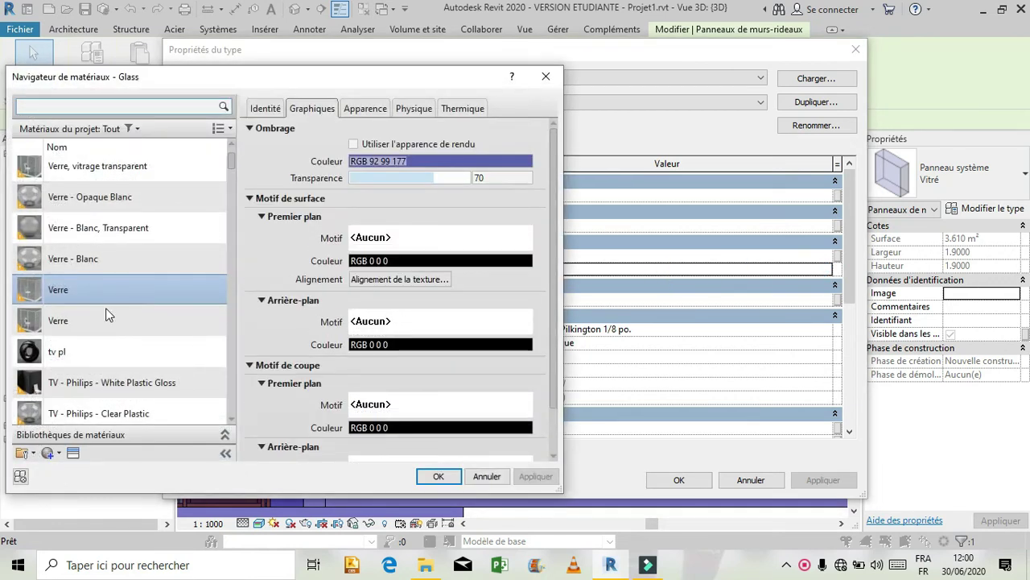
{"action": "left_click", "coordinate": [50, 454]}
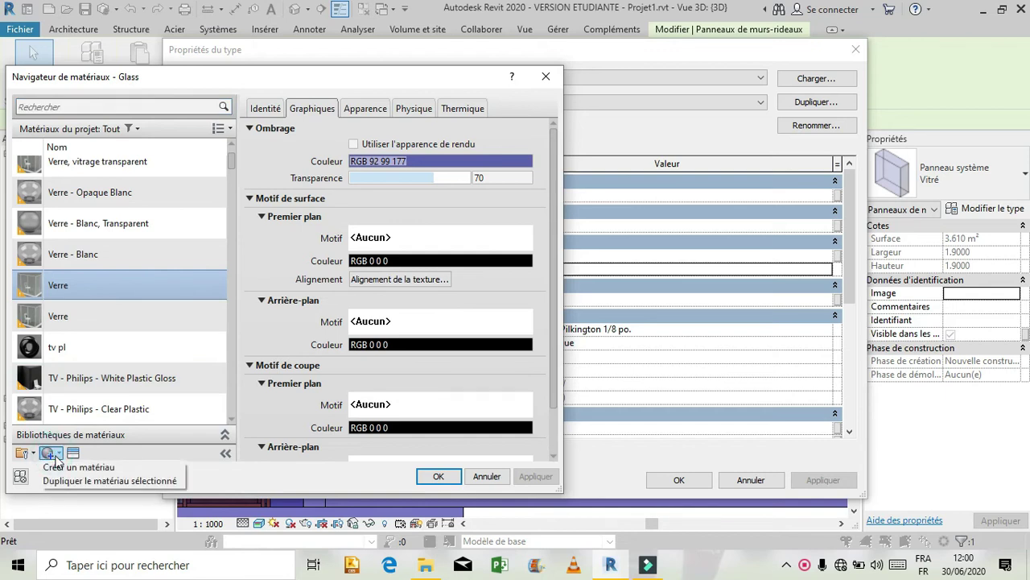
{"action": "left_click", "coordinate": [68, 467]}
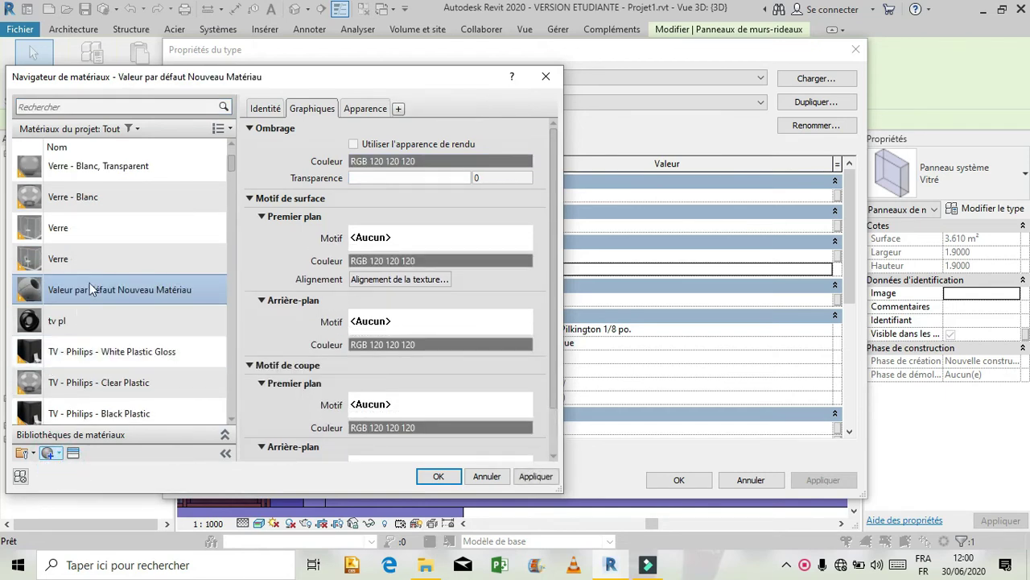
{"action": "right_click", "coordinate": [152, 296]}
{"action": "left_click", "coordinate": [191, 346]}
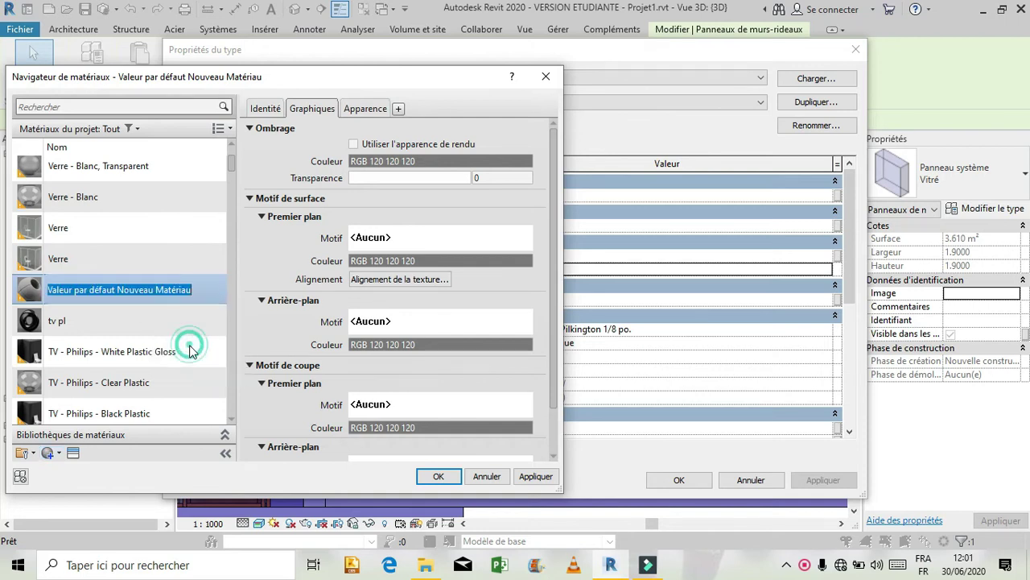
{"action": "type", "text": "panneau"}
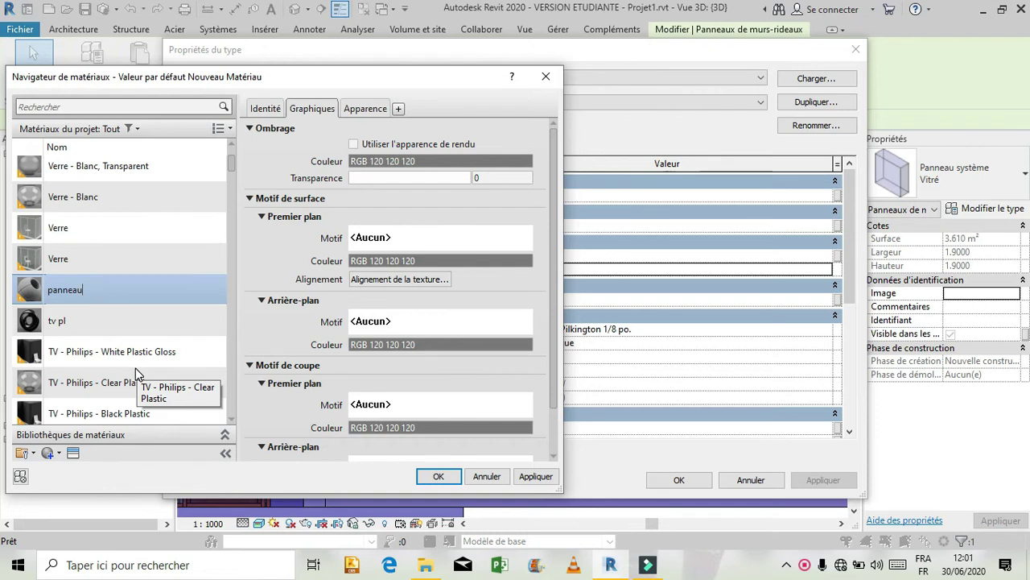
{"action": "key", "text": "Return"}
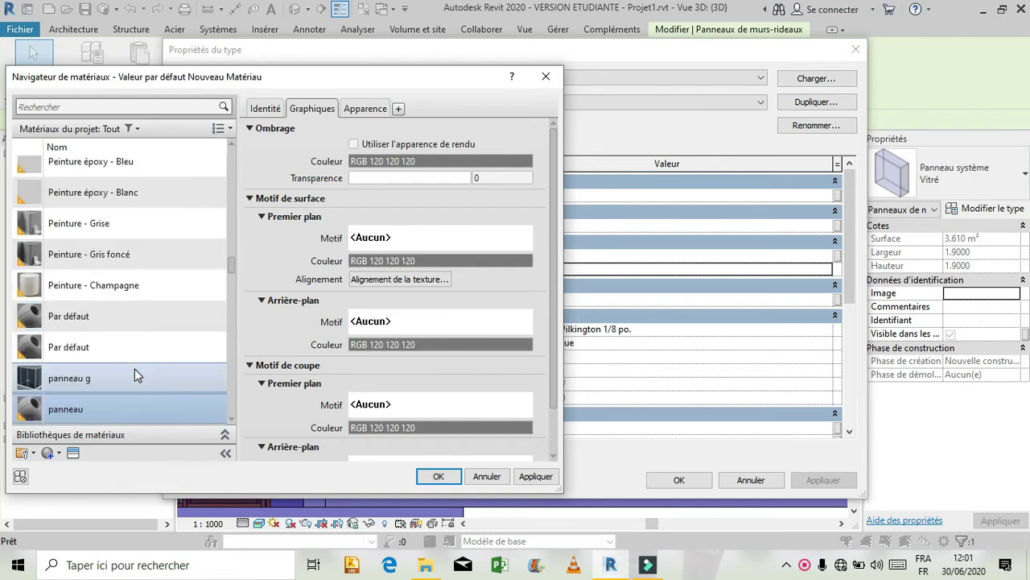
Step: Apply the Bleu foncé glass appearance from the Verre category of the appearance library to the panneau material
{"action": "left_click", "coordinate": [70, 456]}
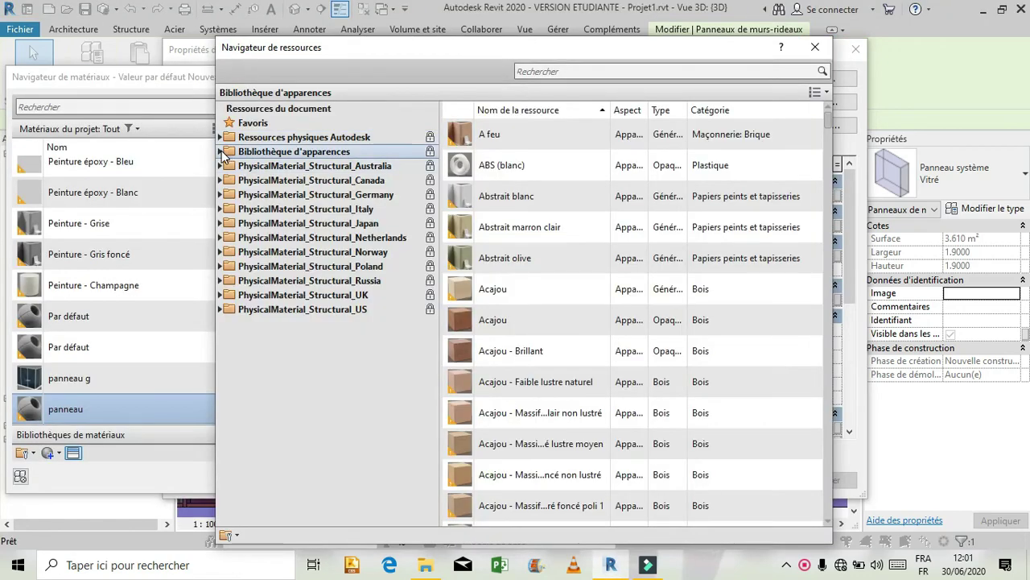
{"action": "left_click", "coordinate": [220, 151]}
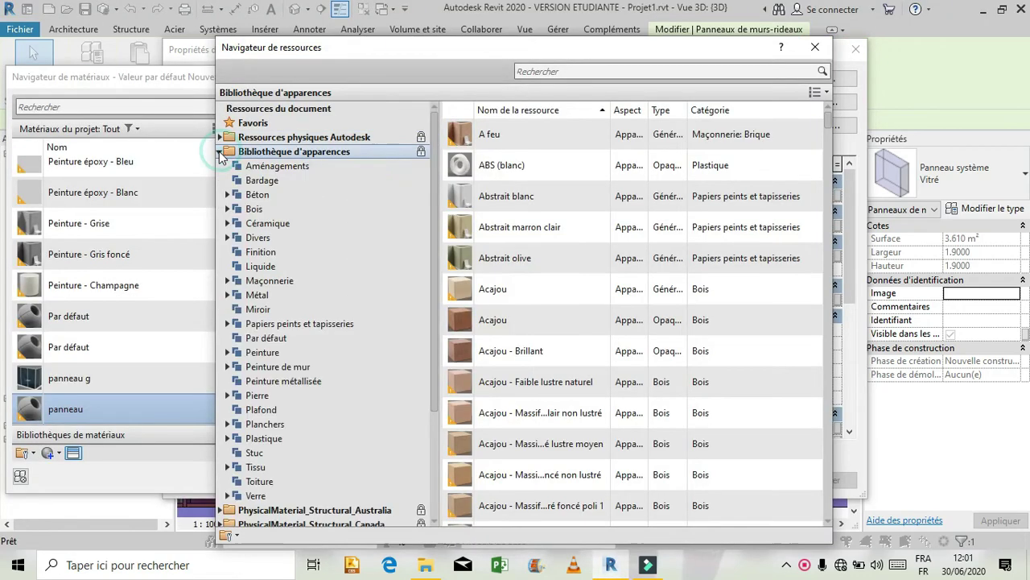
{"action": "left_click", "coordinate": [283, 495]}
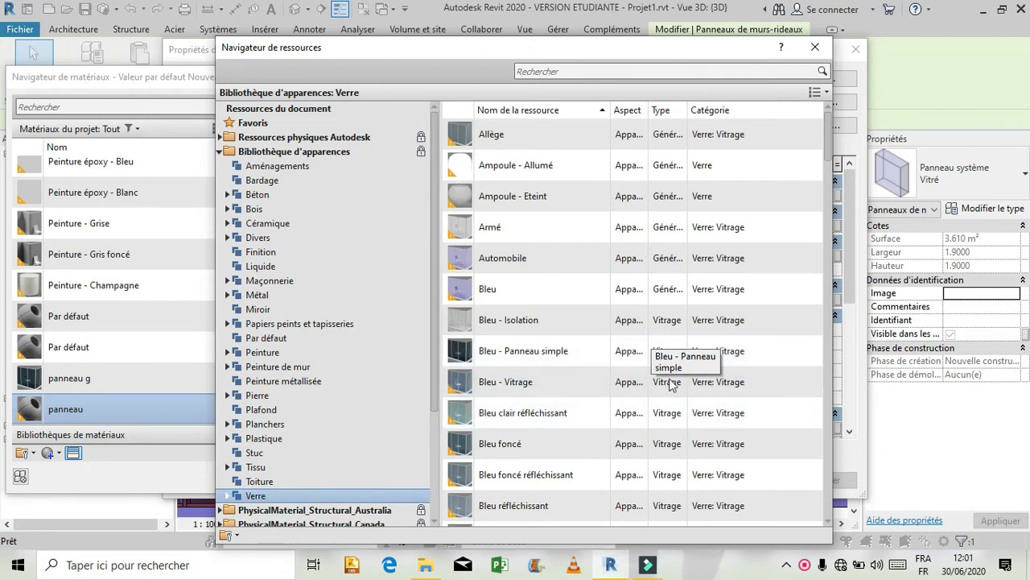
{"action": "scroll", "coordinate": [636, 316], "scroll_direction": "down", "scroll_amount": 3}
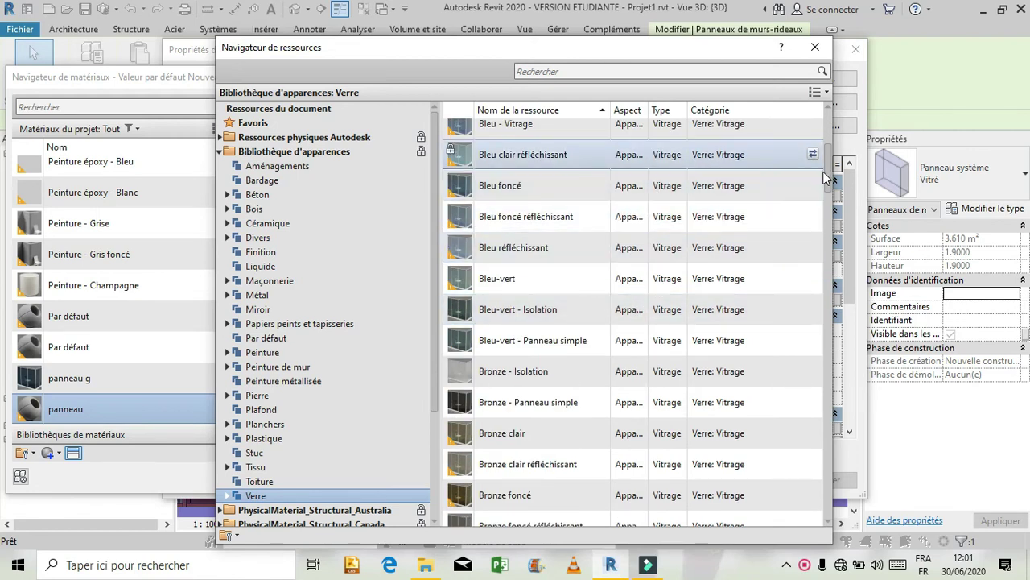
{"action": "left_click", "coordinate": [816, 50]}
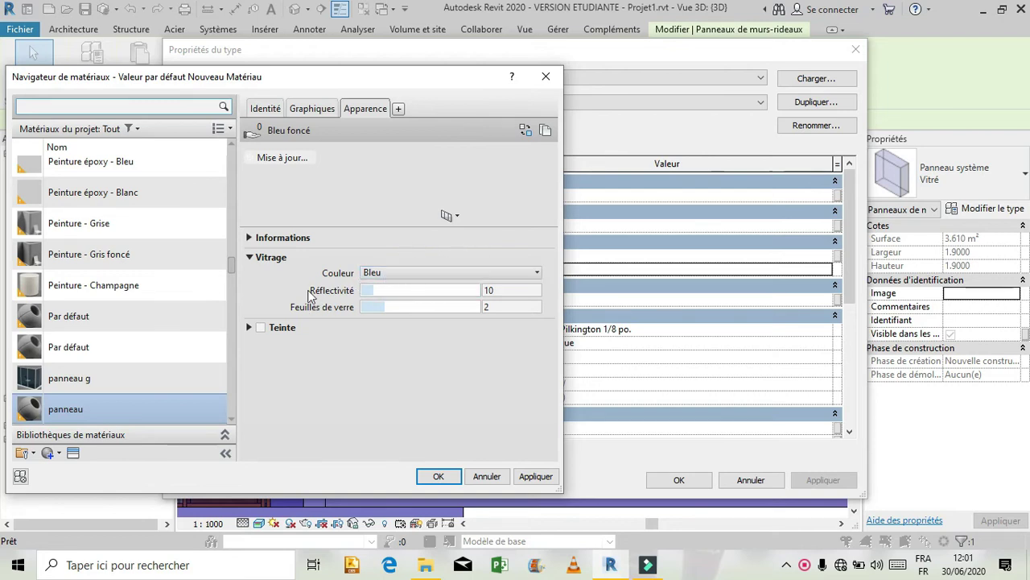
Step: Replace the panneau material's appearance with Bronze foncé from the Verre library
{"action": "left_click", "coordinate": [72, 452]}
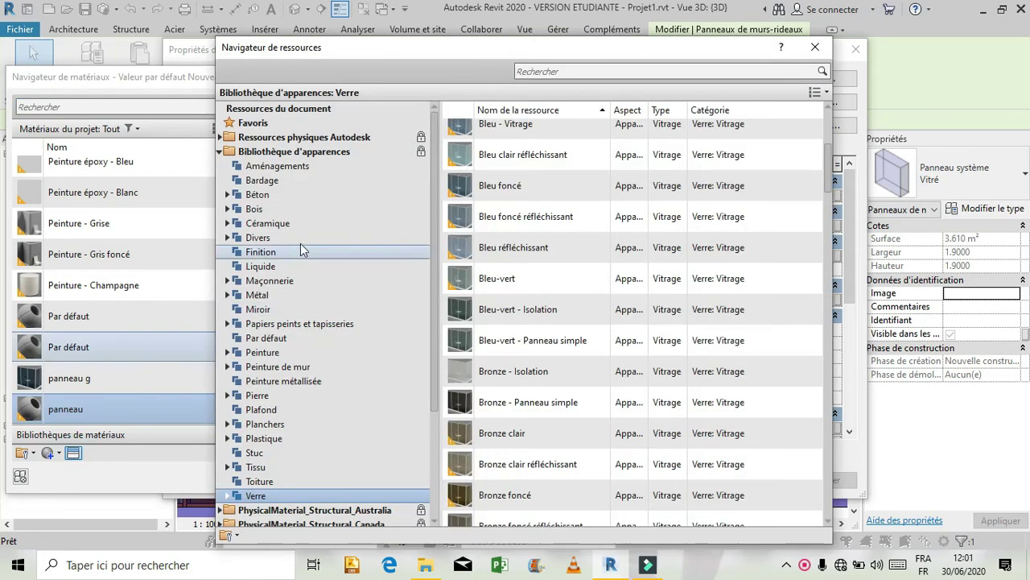
{"action": "left_click", "coordinate": [812, 496]}
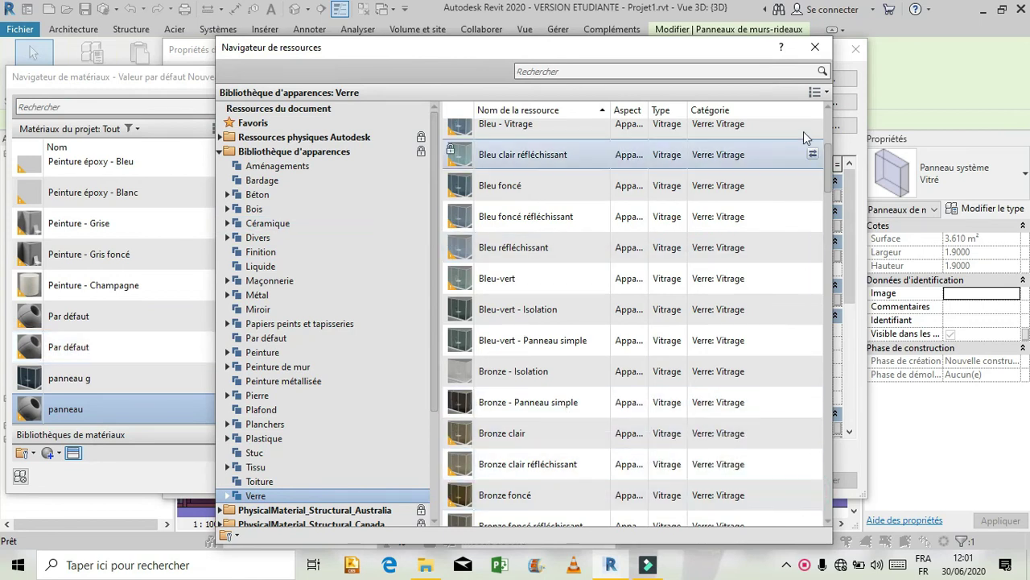
{"action": "left_click", "coordinate": [815, 47]}
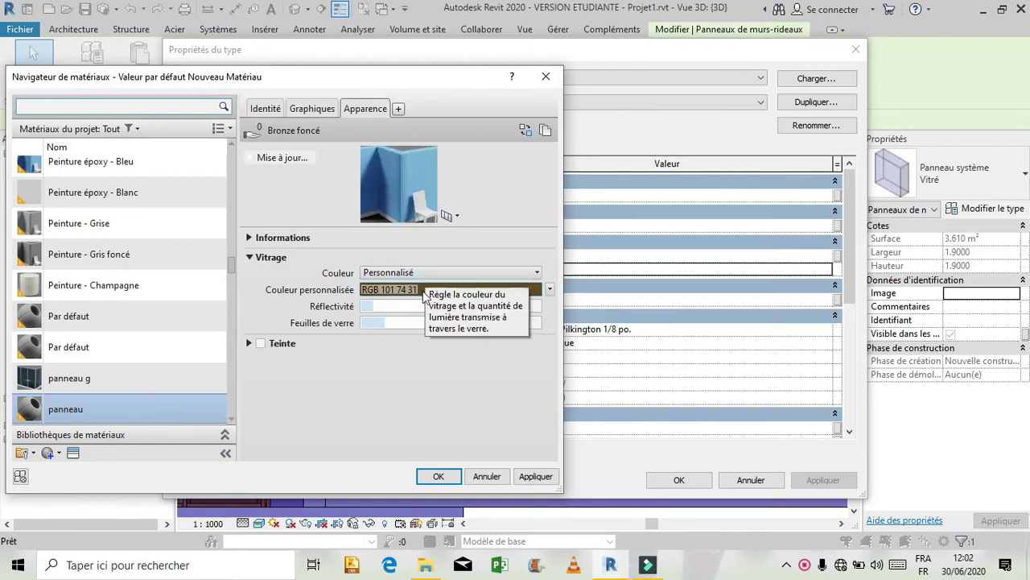
Step: Replace the panneau material's appearance with the generic Bleu glass from the Verre library
{"action": "left_click", "coordinate": [72, 452]}
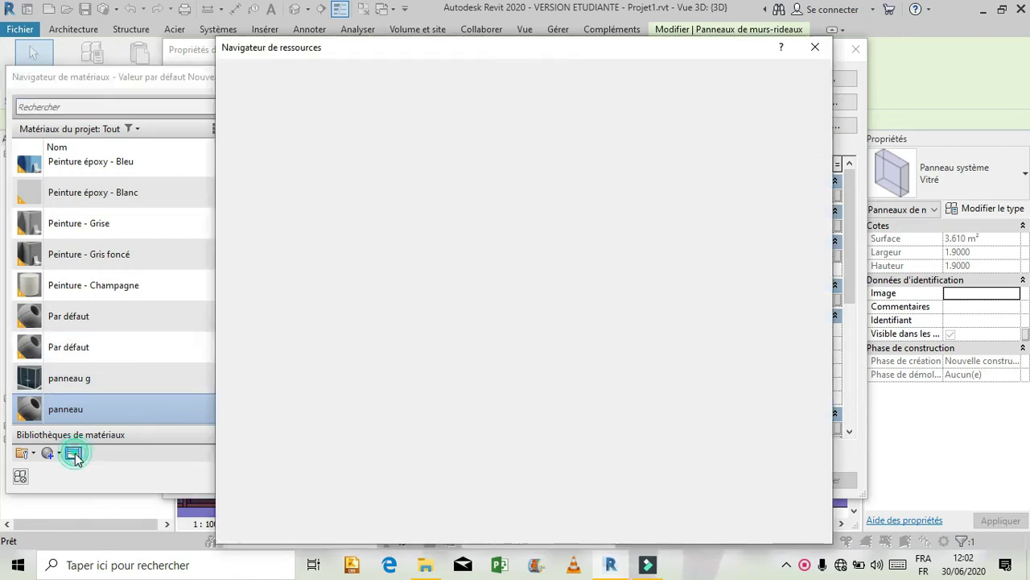
{"action": "scroll", "coordinate": [609, 230], "scroll_direction": "up", "scroll_amount": 2}
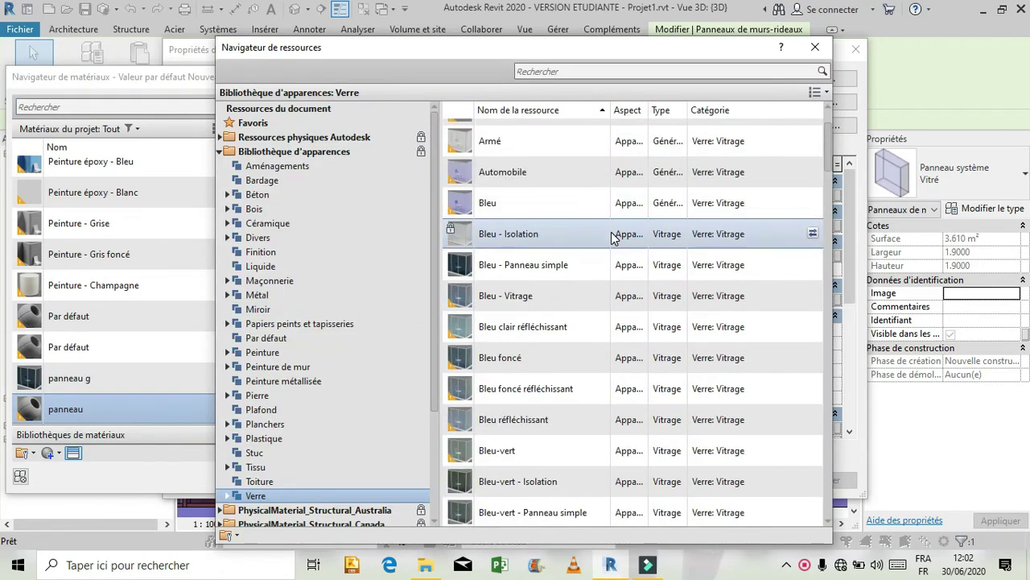
{"action": "left_click", "coordinate": [812, 202]}
{"action": "left_click", "coordinate": [804, 49]}
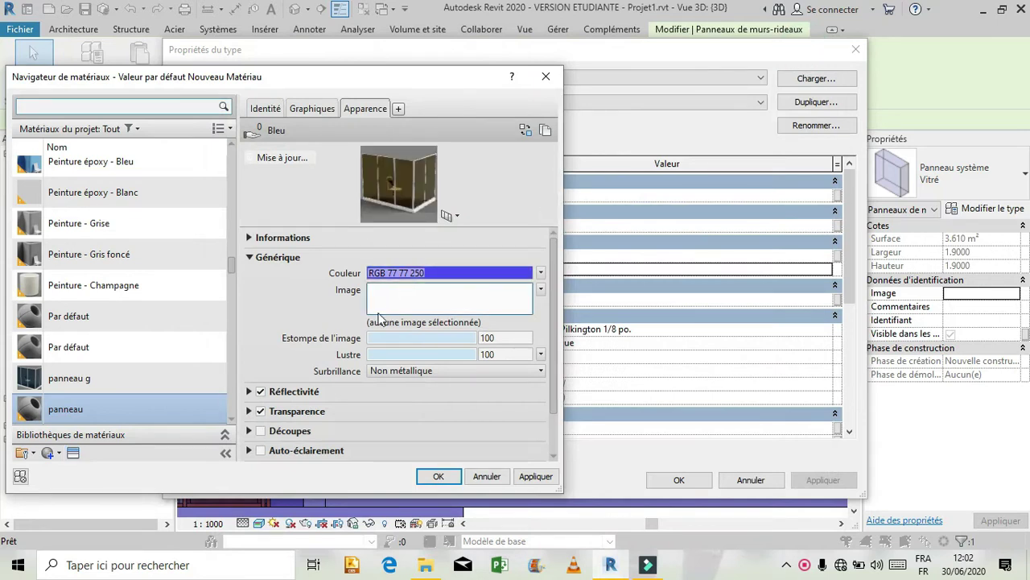
Step: Load téléchargement (1).png as the generic image of the panneau material's appearance and apply the change
{"action": "left_click", "coordinate": [417, 300]}
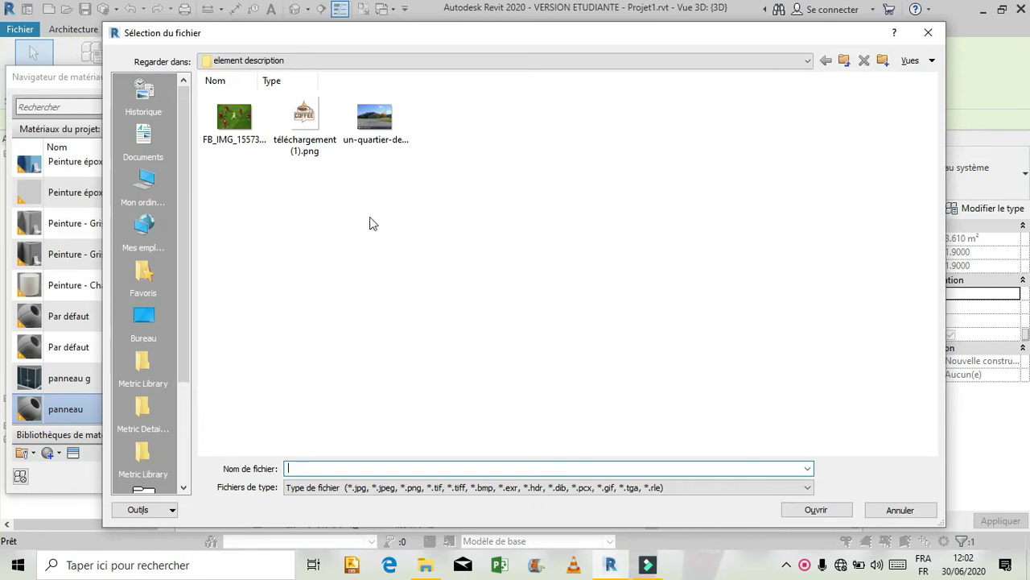
{"action": "left_click", "coordinate": [298, 145]}
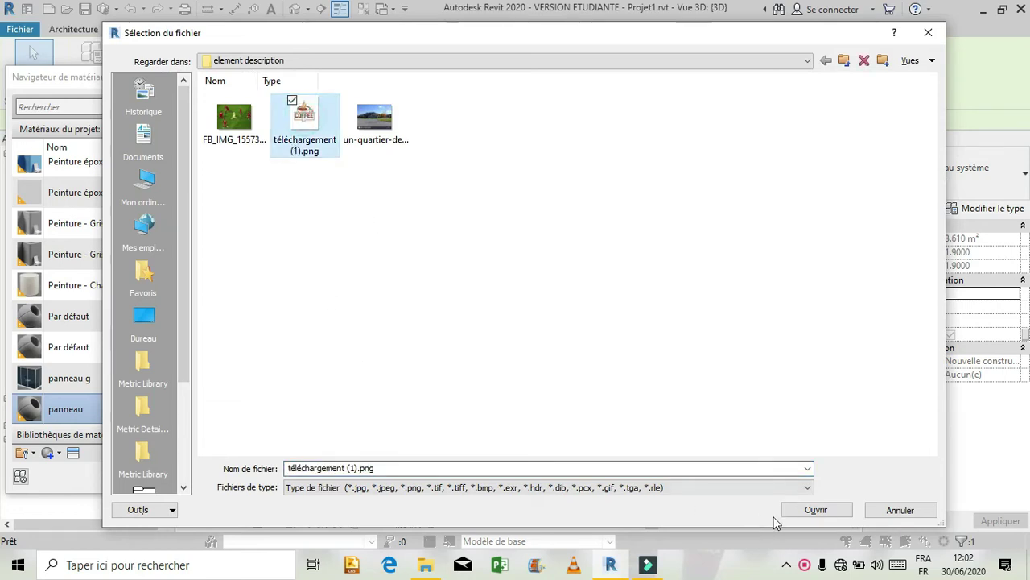
{"action": "left_click", "coordinate": [813, 509]}
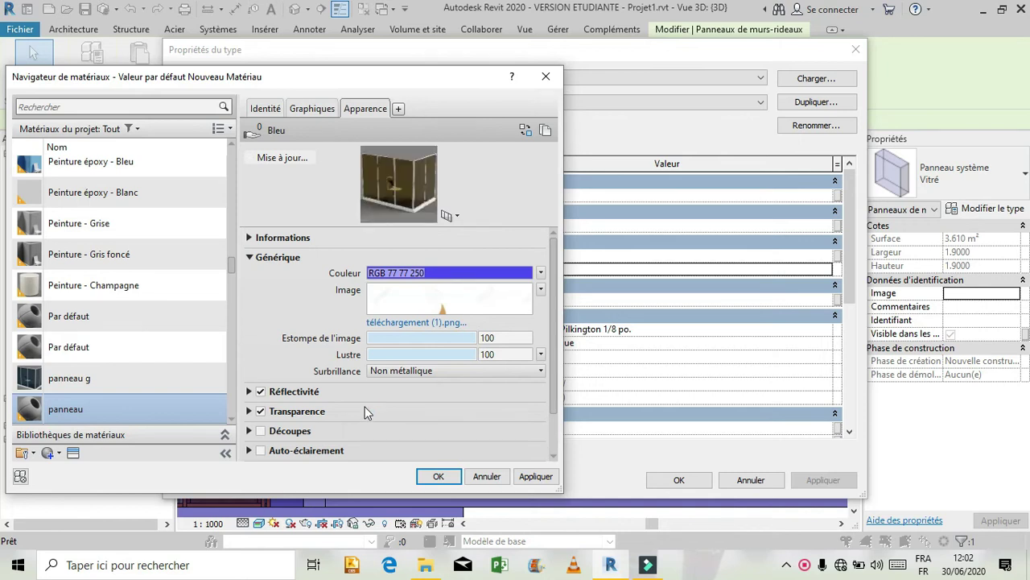
{"action": "left_click", "coordinate": [536, 477]}
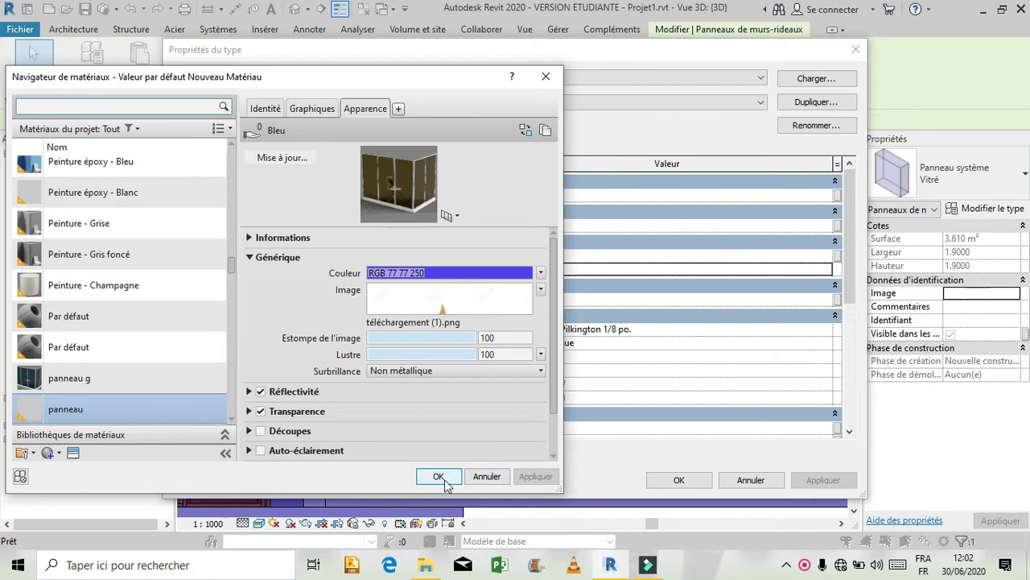
Step: Assign the panneau material to the Vitré panel type and check how the image tiles on the curtain wall
{"action": "left_click", "coordinate": [439, 477]}
{"action": "left_click", "coordinate": [824, 480]}
{"action": "left_click", "coordinate": [692, 481]}
{"action": "left_click", "coordinate": [690, 481]}
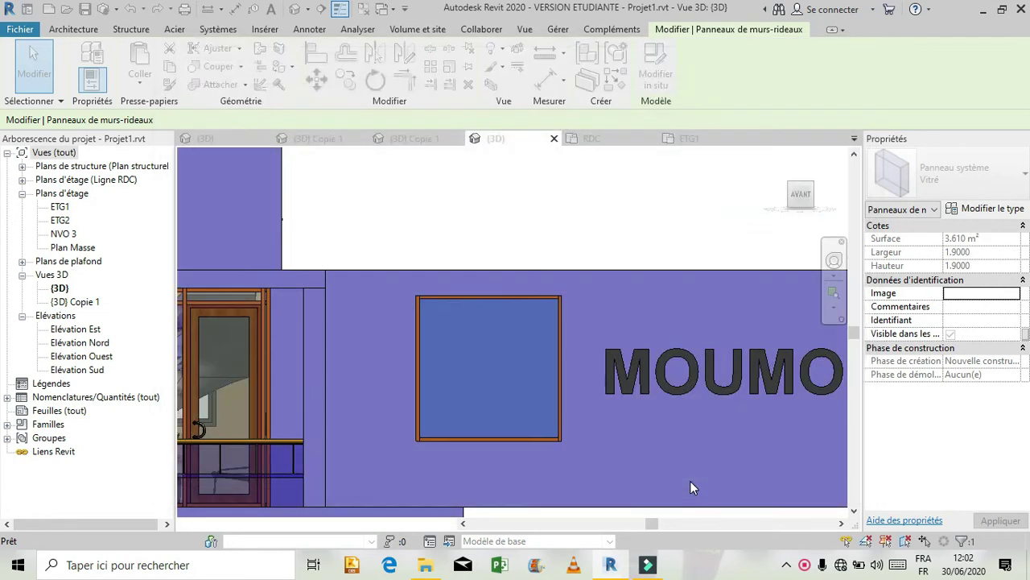
{"action": "left_click", "coordinate": [542, 181]}
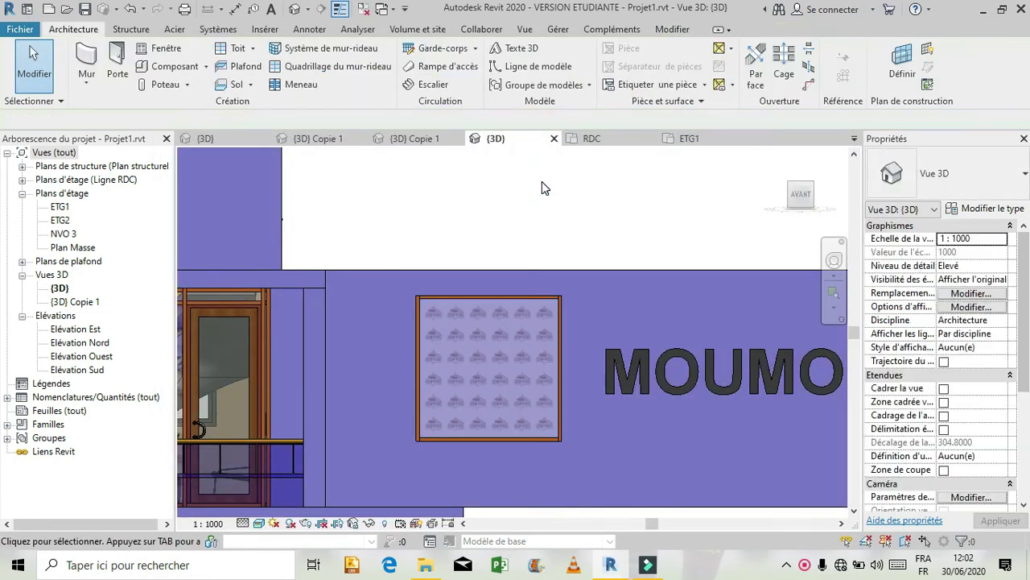
{"action": "scroll", "coordinate": [500, 370], "scroll_direction": "up", "scroll_amount": 5}
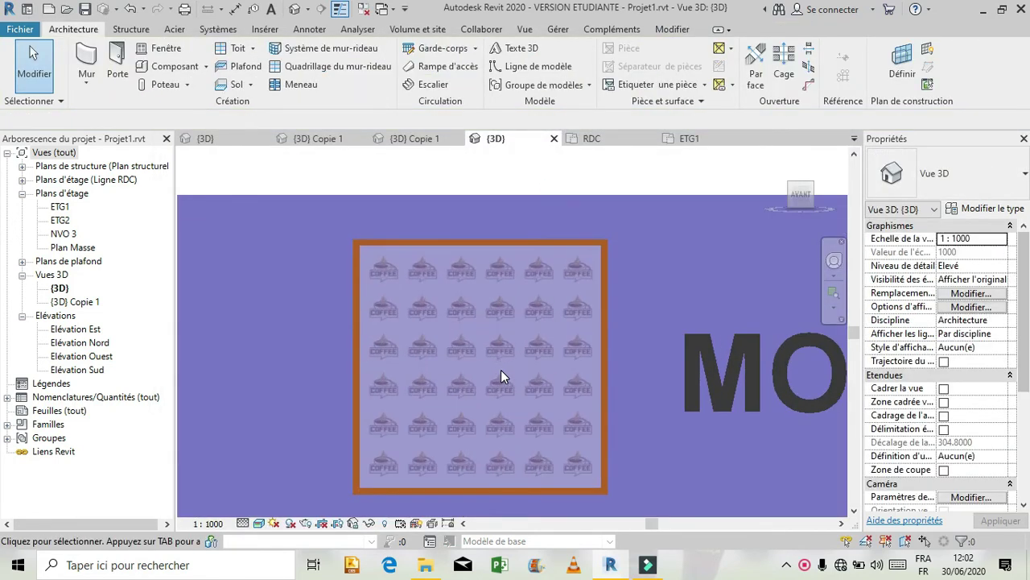
{"action": "scroll", "coordinate": [499, 241], "scroll_direction": "up", "scroll_amount": 3}
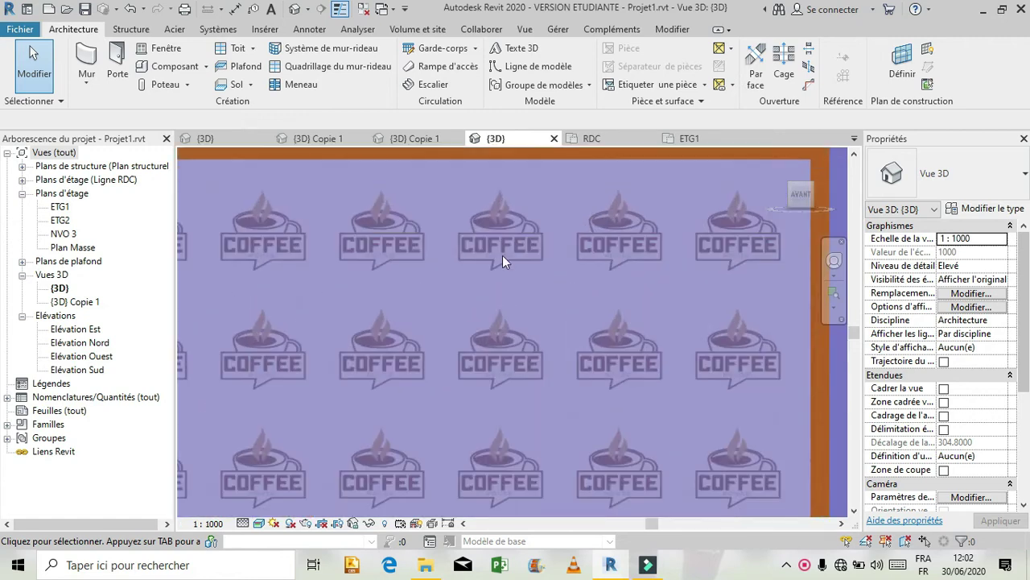
{"action": "scroll", "coordinate": [536, 355], "scroll_direction": "down", "scroll_amount": 5}
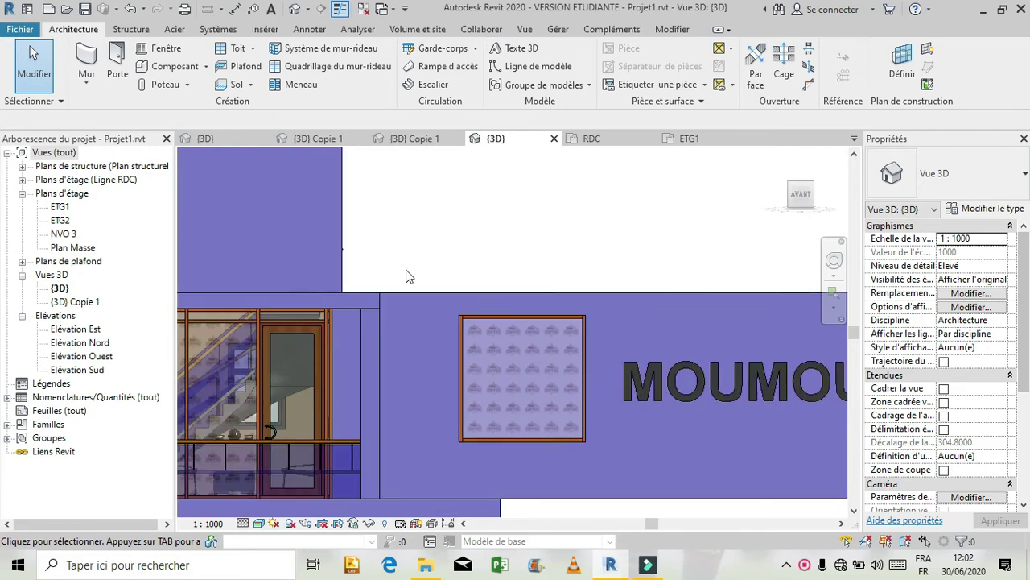
Step: In the {3D} view of formation revit.rvt, open the appearance of the plaque material used by the coffee sign's panel
{"action": "left_click", "coordinate": [320, 143]}
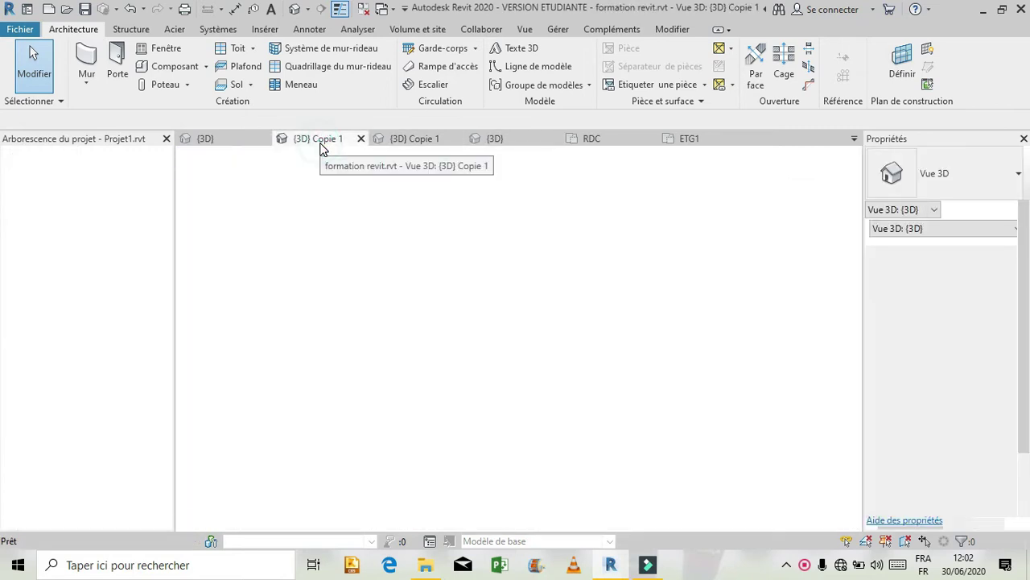
{"action": "left_click", "coordinate": [219, 135]}
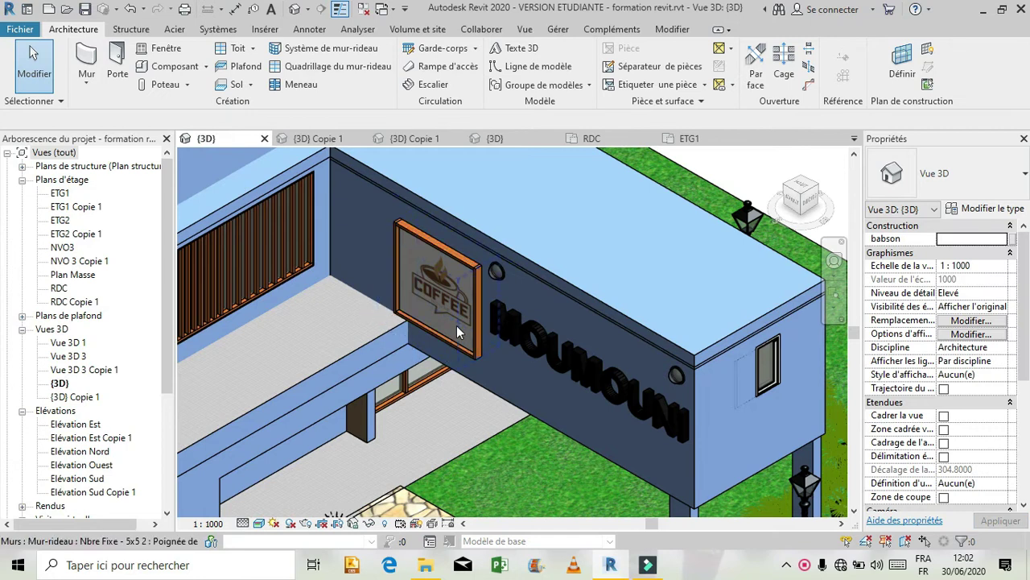
{"action": "left_click", "coordinate": [402, 274]}
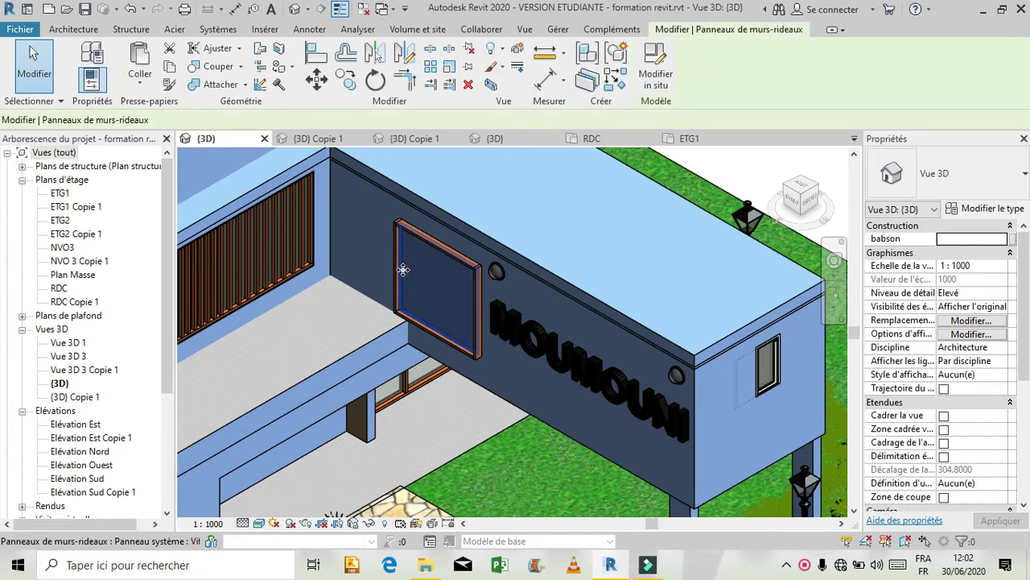
{"action": "left_click", "coordinate": [988, 210]}
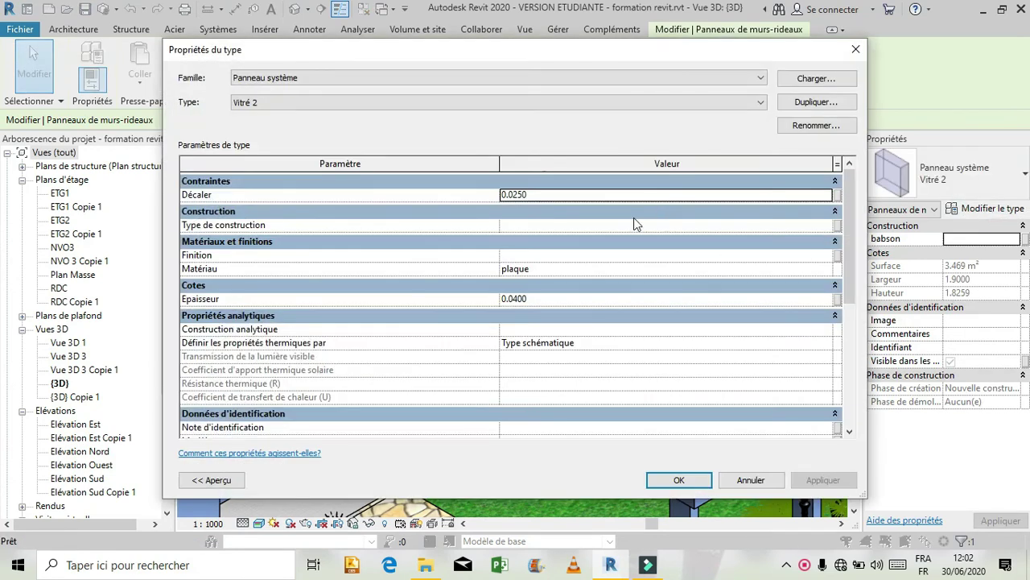
{"action": "left_click", "coordinate": [827, 273]}
{"action": "left_click", "coordinate": [826, 268]}
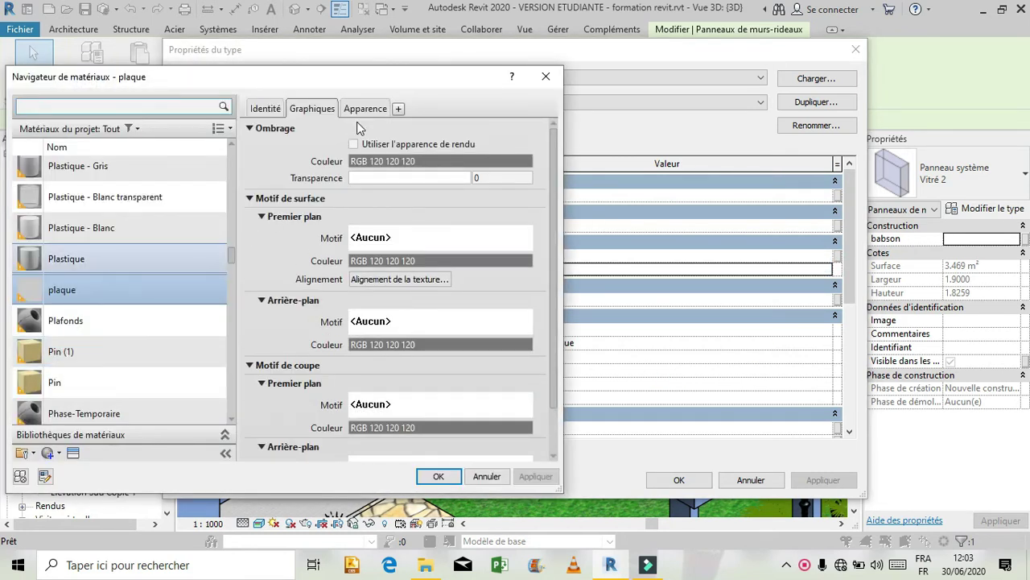
{"action": "left_click", "coordinate": [361, 113]}
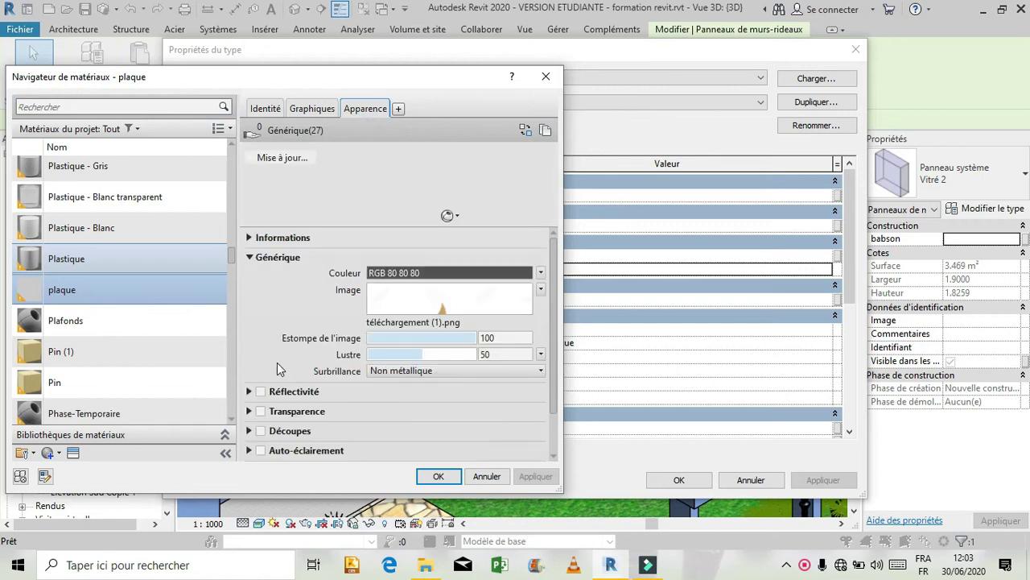
Step: Examine the position, scale and repeat settings of the plaque material's image texture, and close the dialogs without saving
{"action": "left_click", "coordinate": [435, 293]}
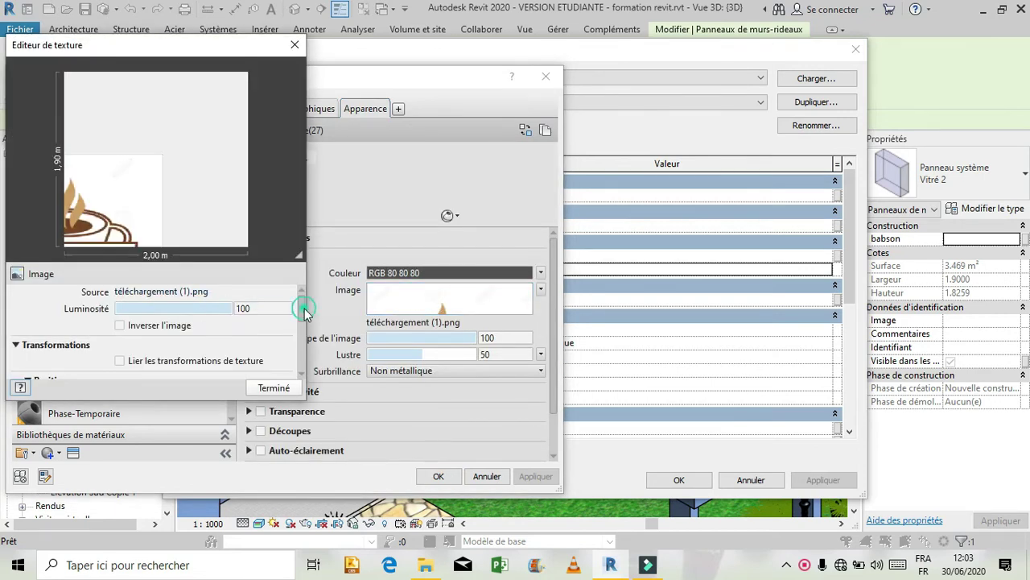
{"action": "left_click_drag", "start_coordinate": [305, 310], "coordinate": [302, 338]}
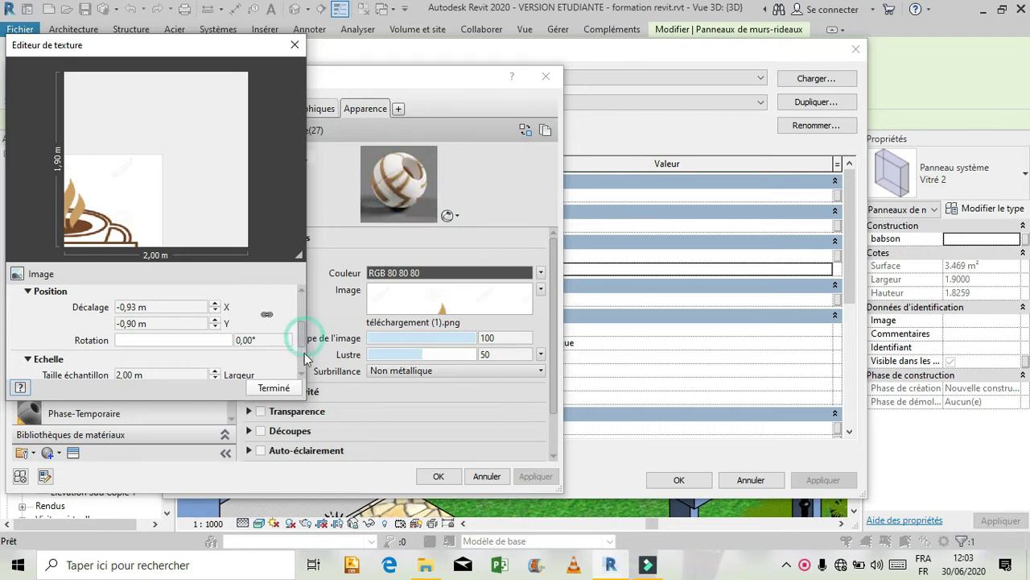
{"action": "left_click_drag", "start_coordinate": [305, 338], "coordinate": [302, 383]}
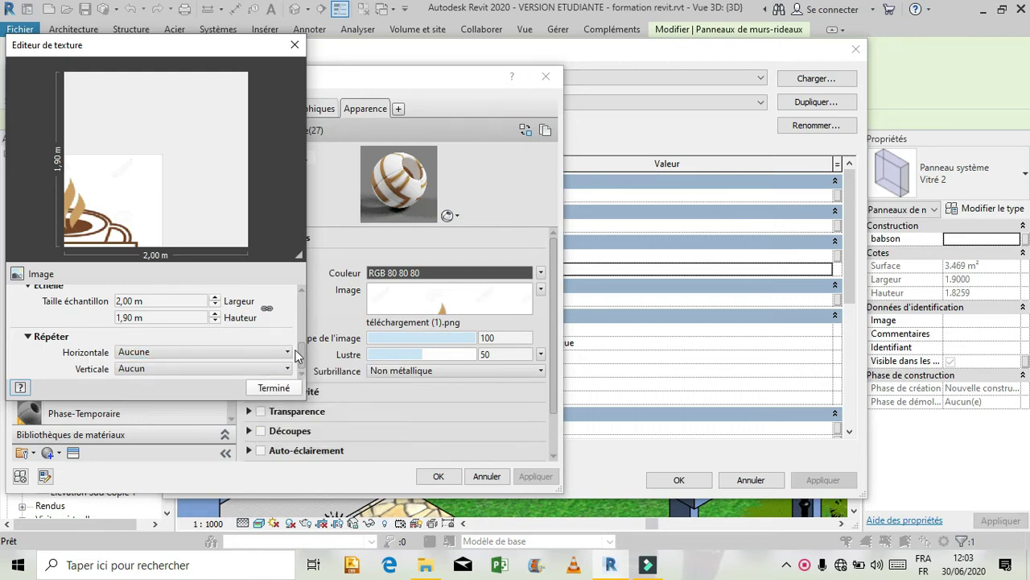
{"action": "left_click", "coordinate": [272, 387]}
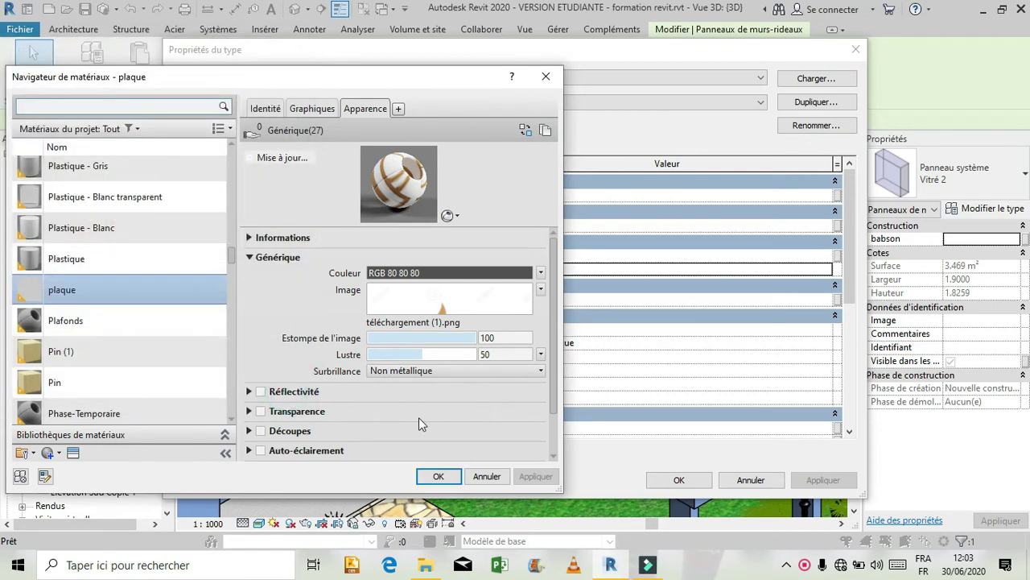
{"action": "left_click", "coordinate": [486, 477]}
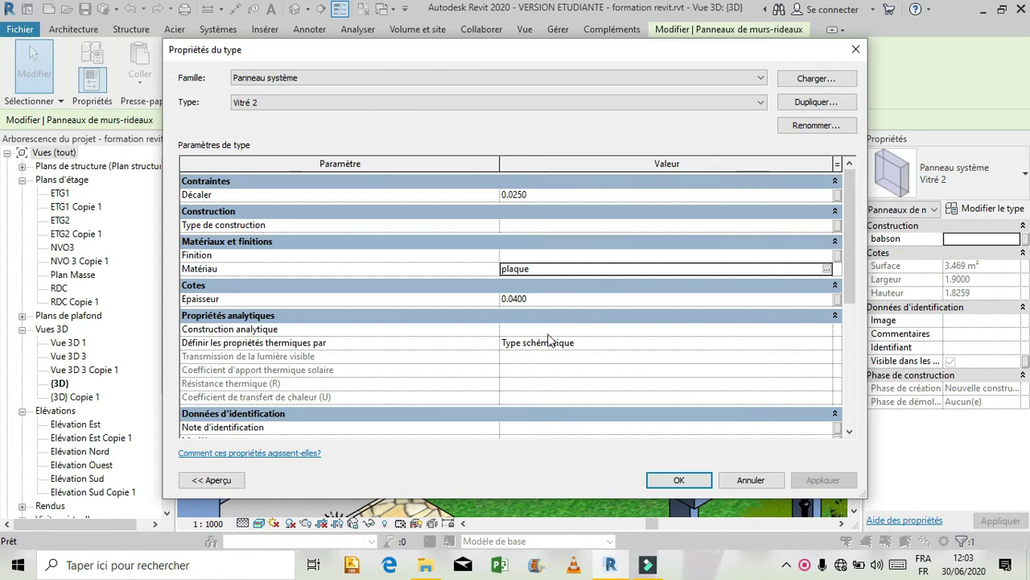
{"action": "left_click", "coordinate": [771, 481]}
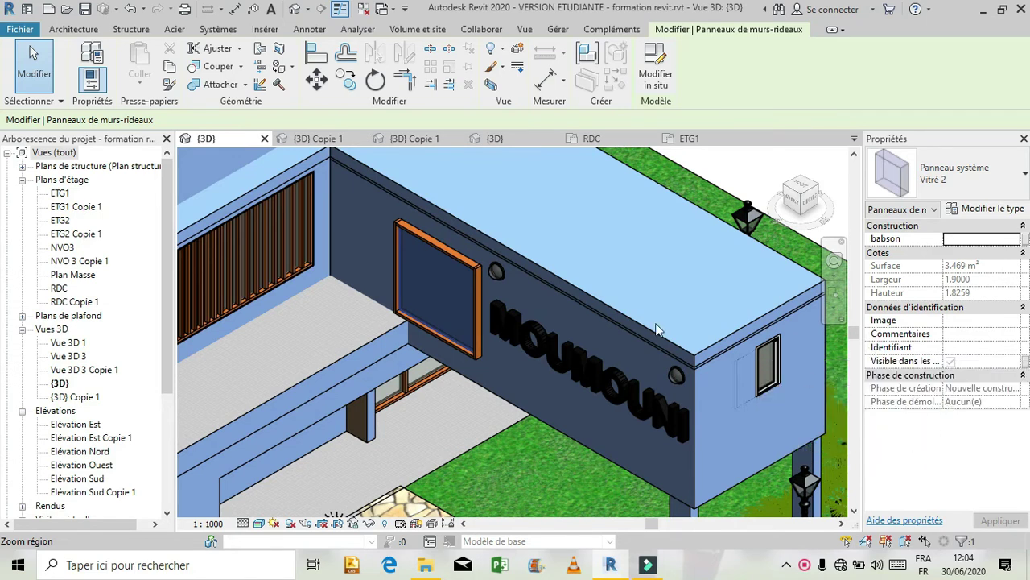
{"action": "left_click", "coordinate": [527, 500]}
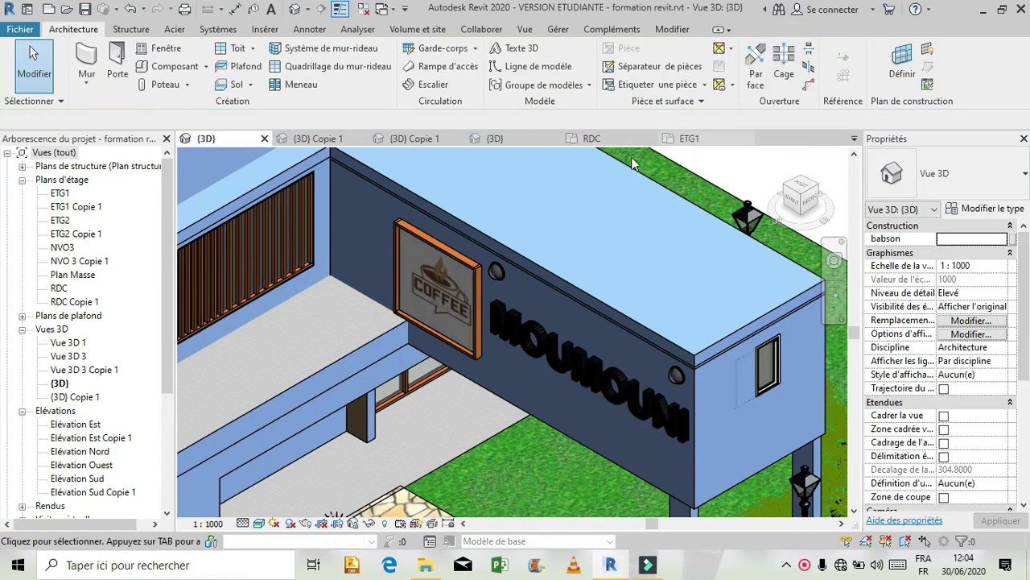
Step: In the {3D} view of Projet1.rvt, edit the MR 1 curtain wall's profile and set its height to 1.8259, removing the conflicting constraints
{"action": "left_click", "coordinate": [495, 139]}
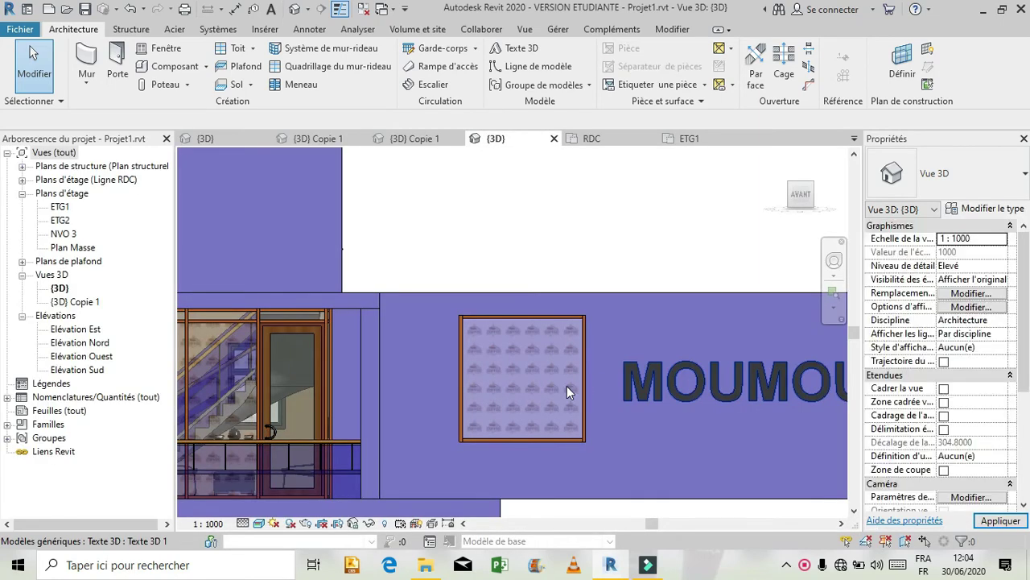
{"action": "left_click", "coordinate": [553, 439]}
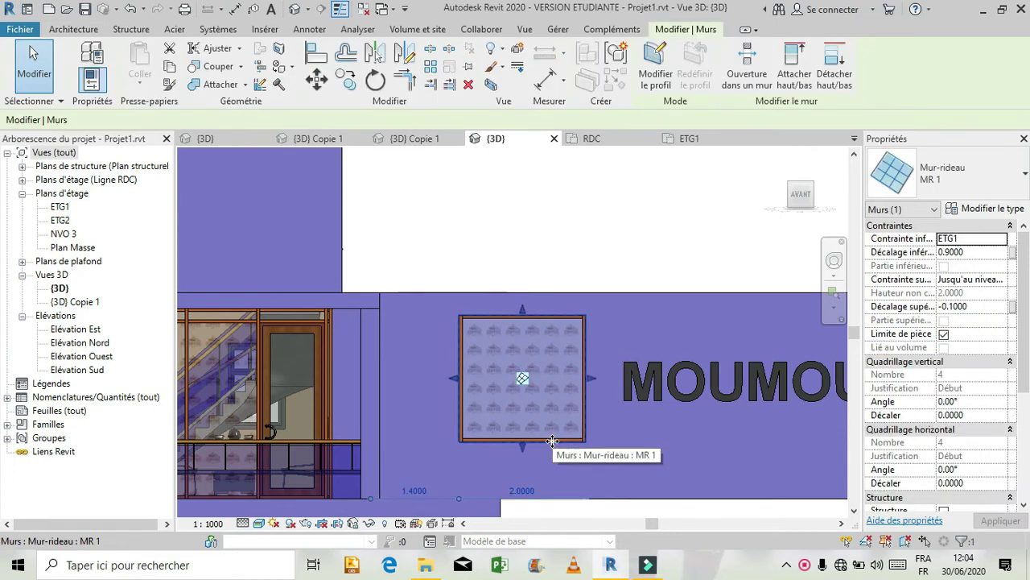
{"action": "left_click", "coordinate": [655, 64]}
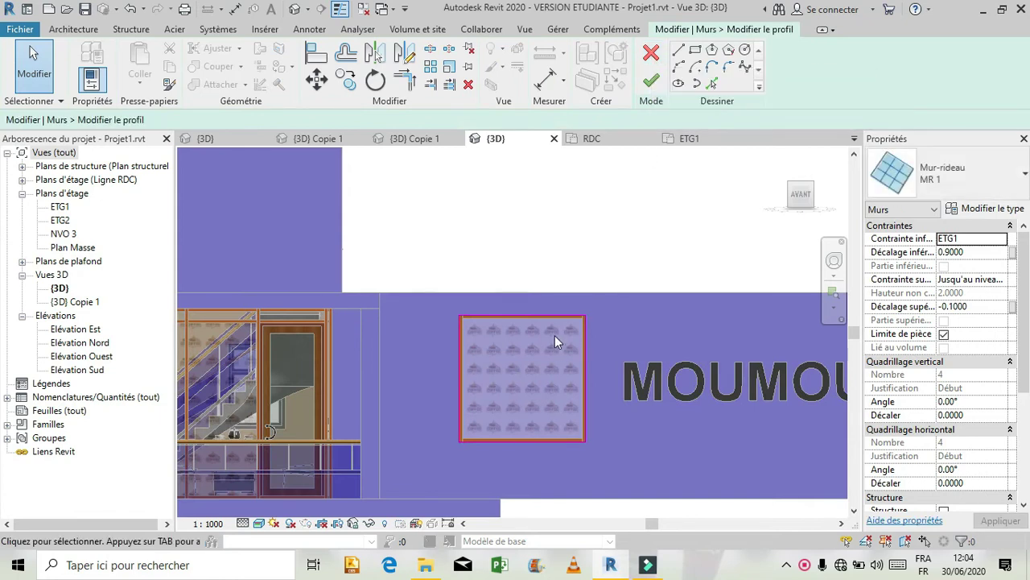
{"action": "left_click", "coordinate": [560, 315]}
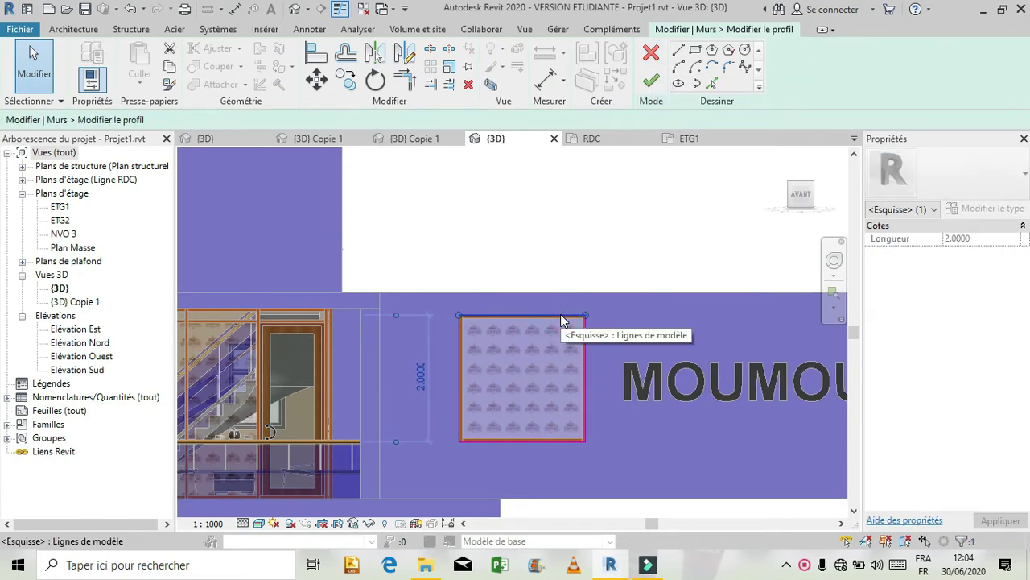
{"action": "left_click", "coordinate": [421, 375]}
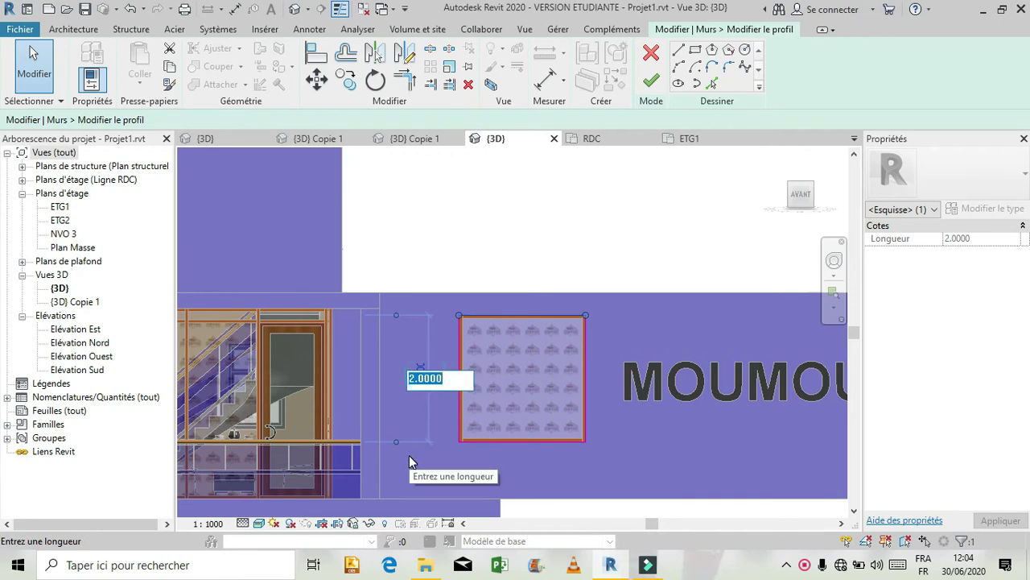
{"action": "type", "text": "1."}
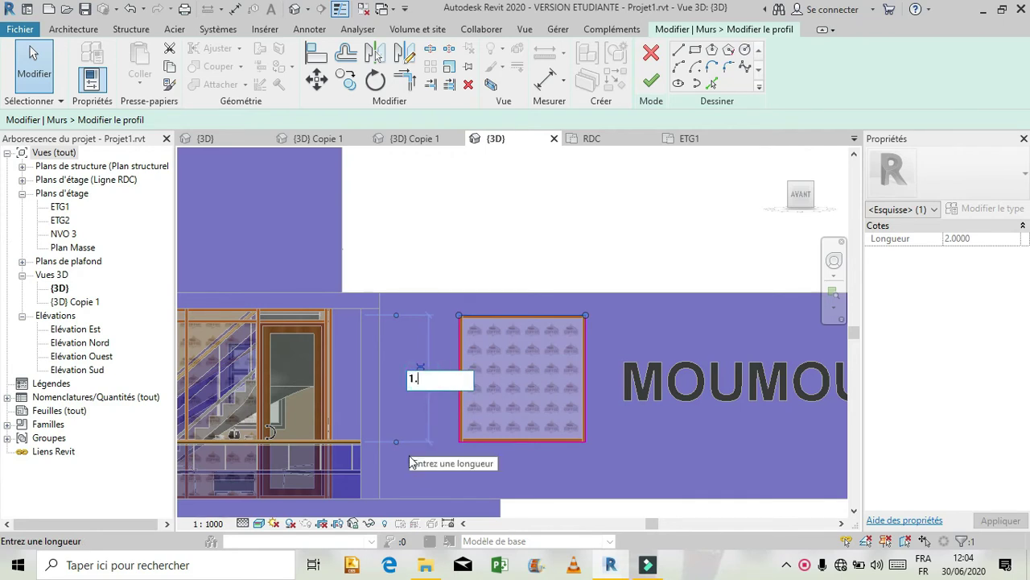
{"action": "type", "text": "8259"}
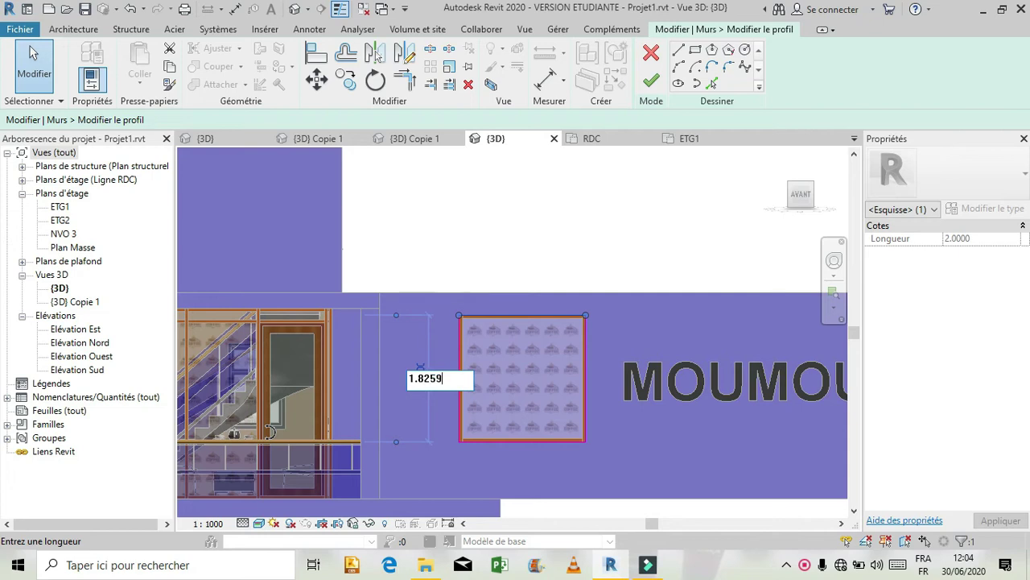
{"action": "key", "text": "Return"}
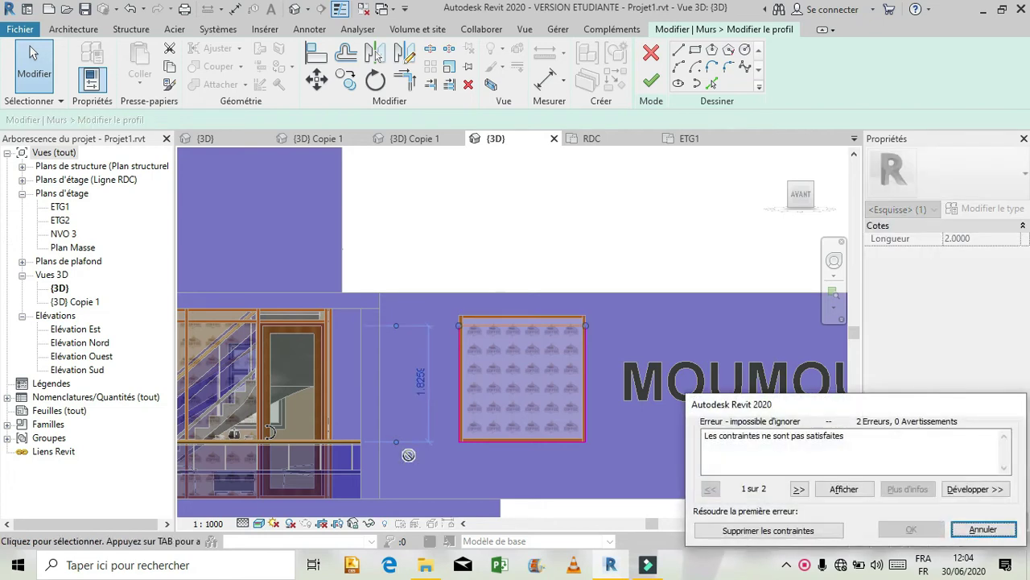
{"action": "left_click", "coordinate": [751, 529]}
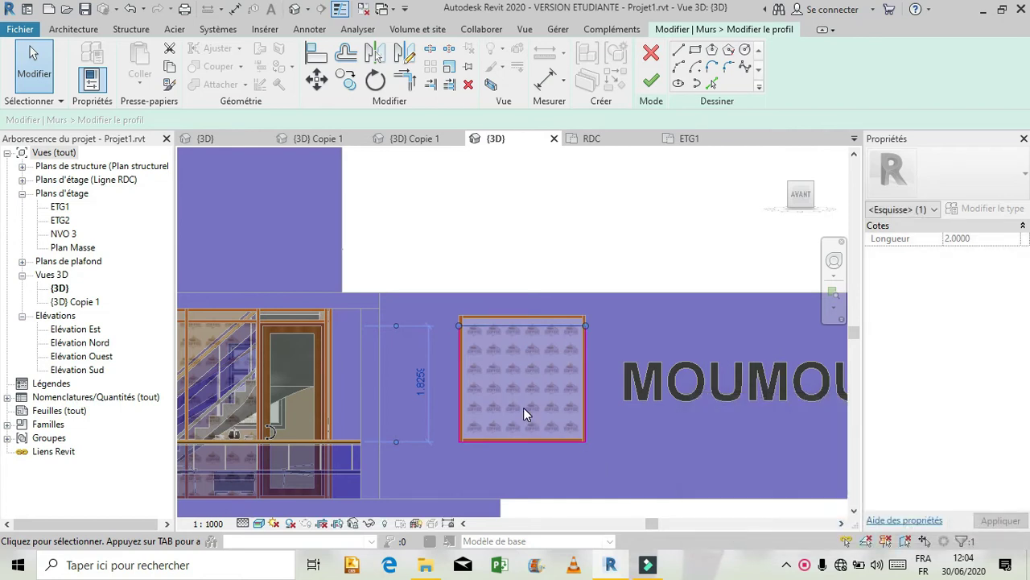
Step: Set the curtain wall profile's width to 1.9 by its left edge, removing the conflicting constraints, and finish the profile edit
{"action": "left_click", "coordinate": [458, 382]}
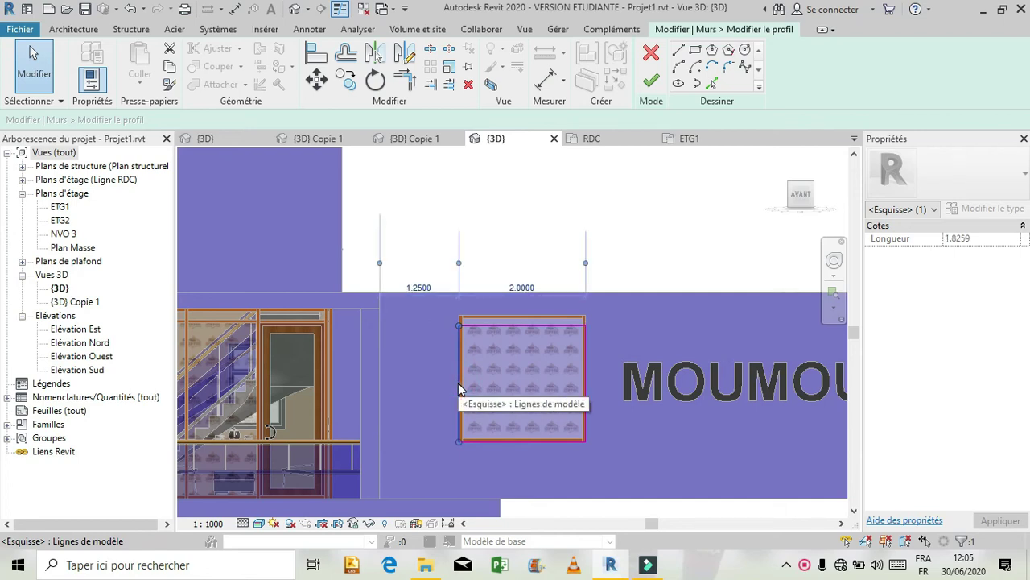
{"action": "left_click", "coordinate": [522, 288]}
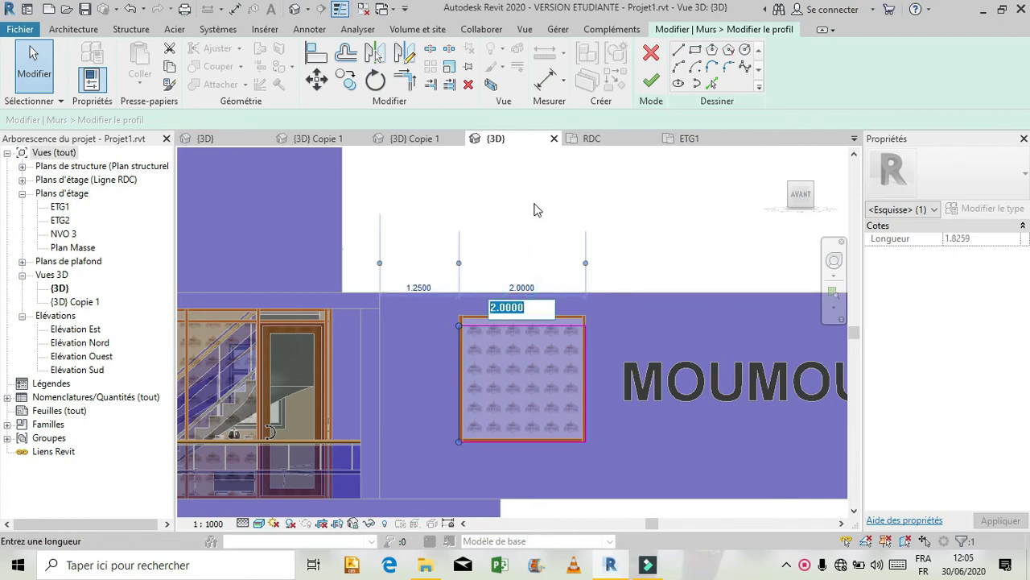
{"action": "type", "text": "1.9"}
{"action": "key", "text": "Return"}
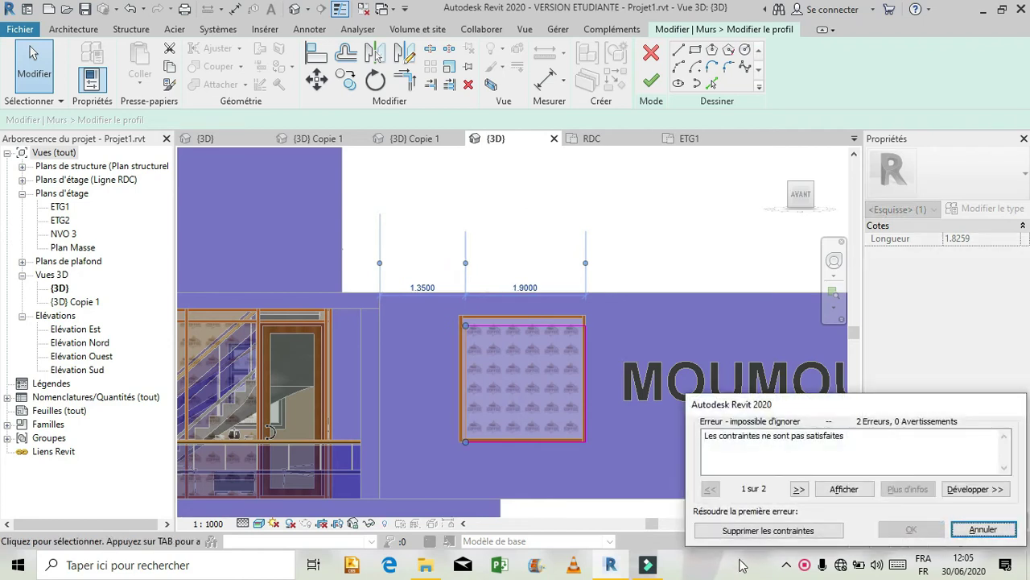
{"action": "left_click", "coordinate": [750, 531]}
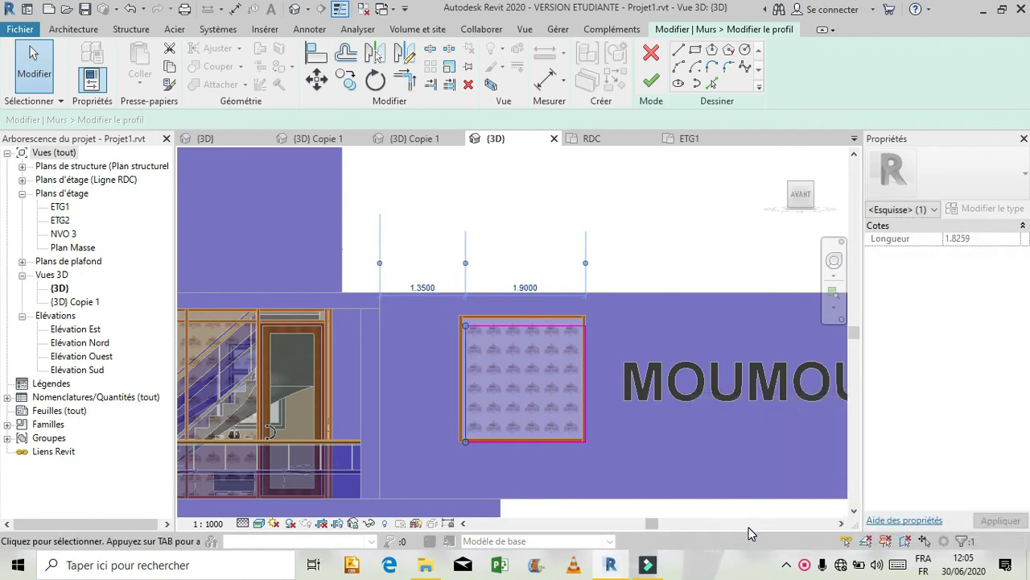
{"action": "left_click", "coordinate": [647, 80]}
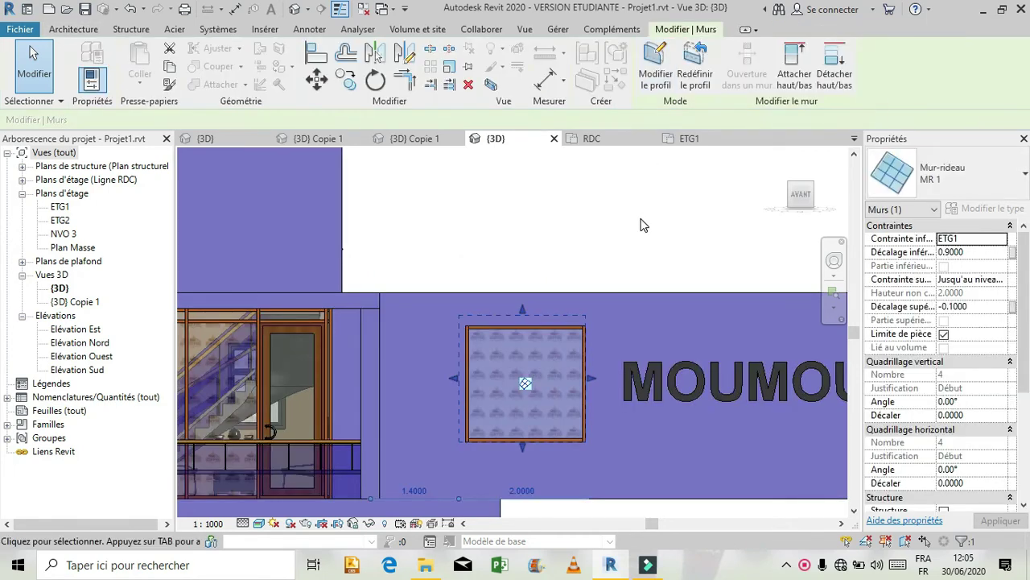
{"action": "left_click", "coordinate": [623, 272]}
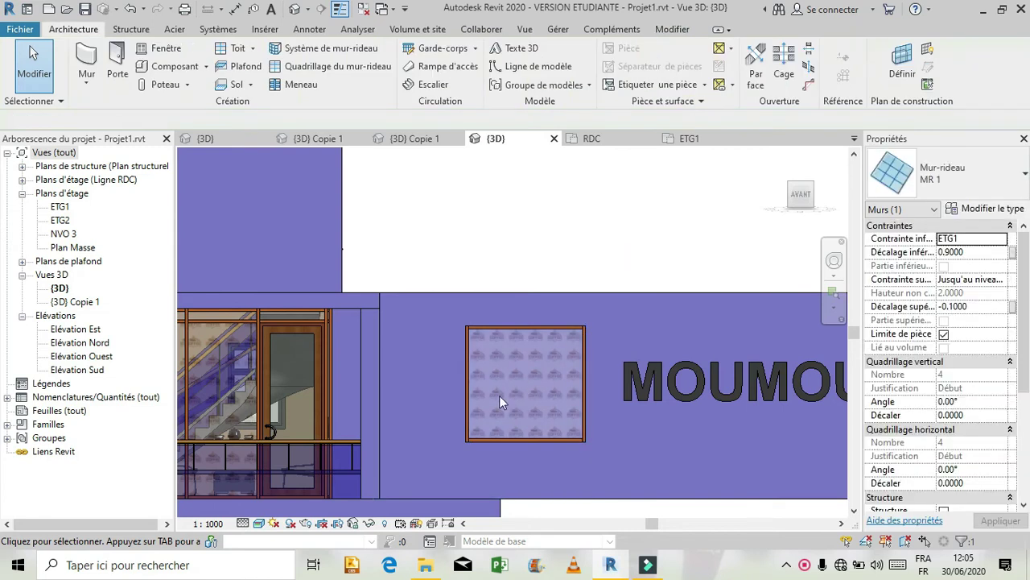
Step: Open the image texture of the panneau material used by the curtain wall's Vitré panel for editing
{"action": "left_click", "coordinate": [472, 343]}
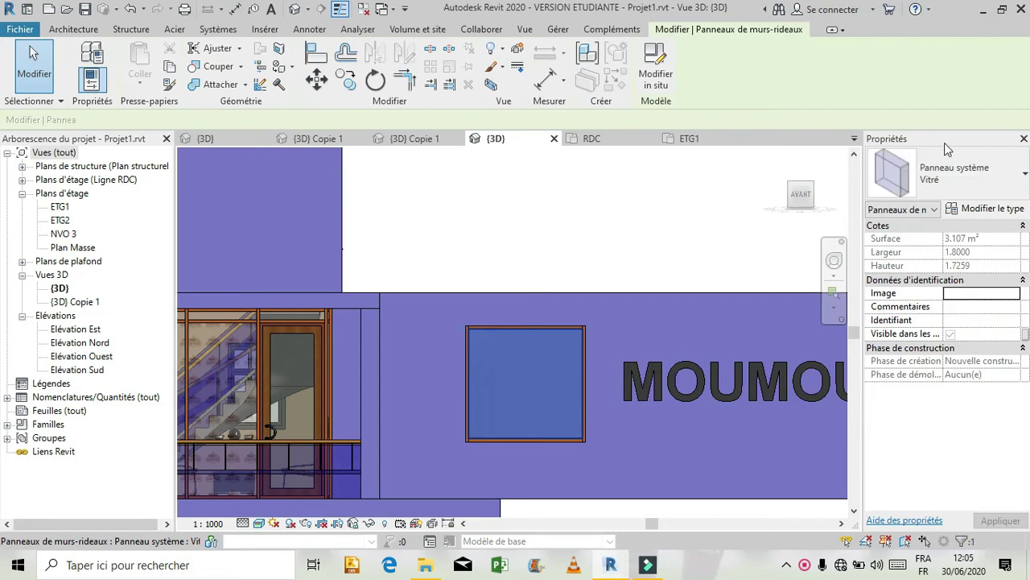
{"action": "left_click", "coordinate": [975, 210]}
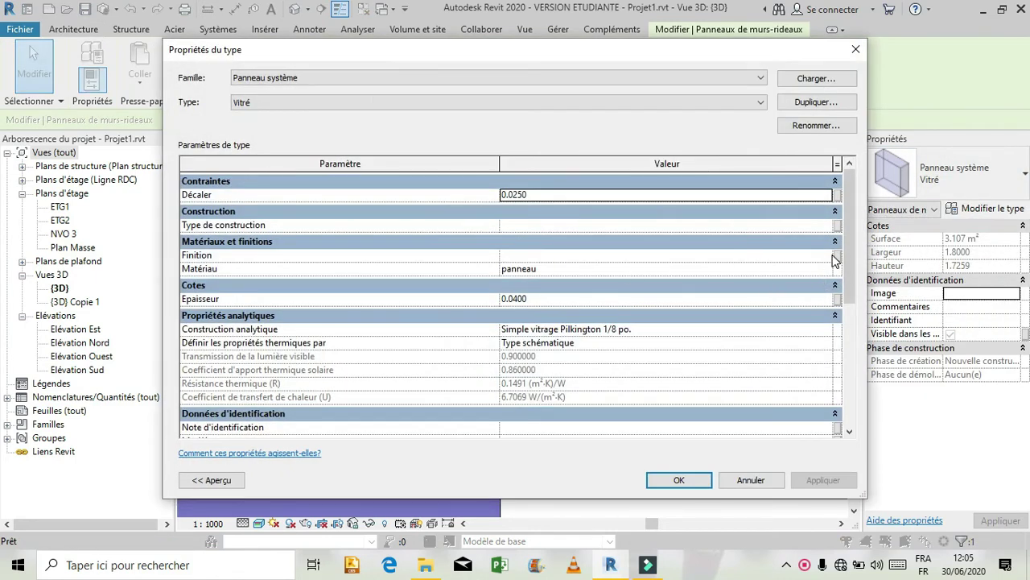
{"action": "left_click", "coordinate": [829, 268]}
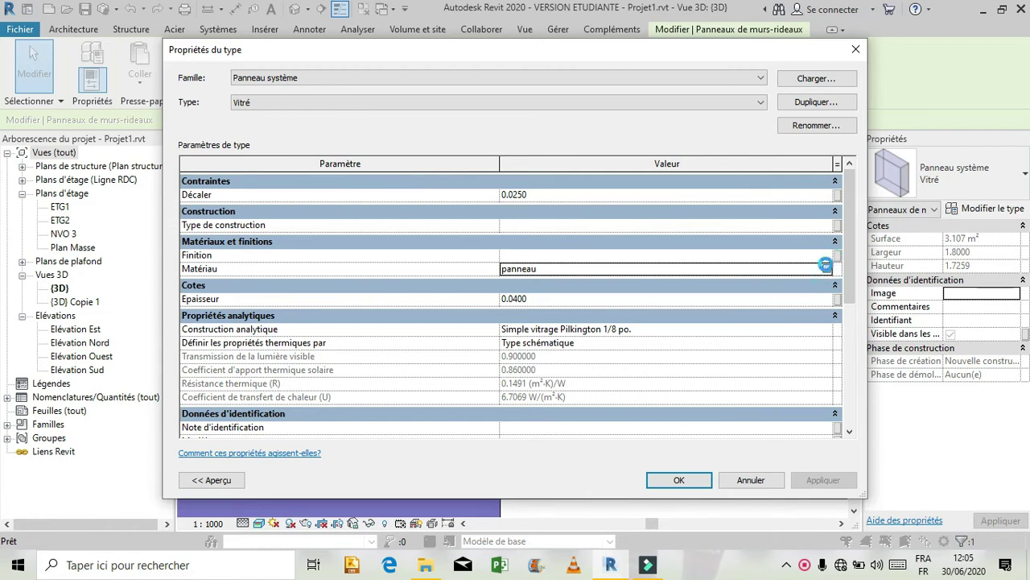
{"action": "left_click", "coordinate": [827, 266]}
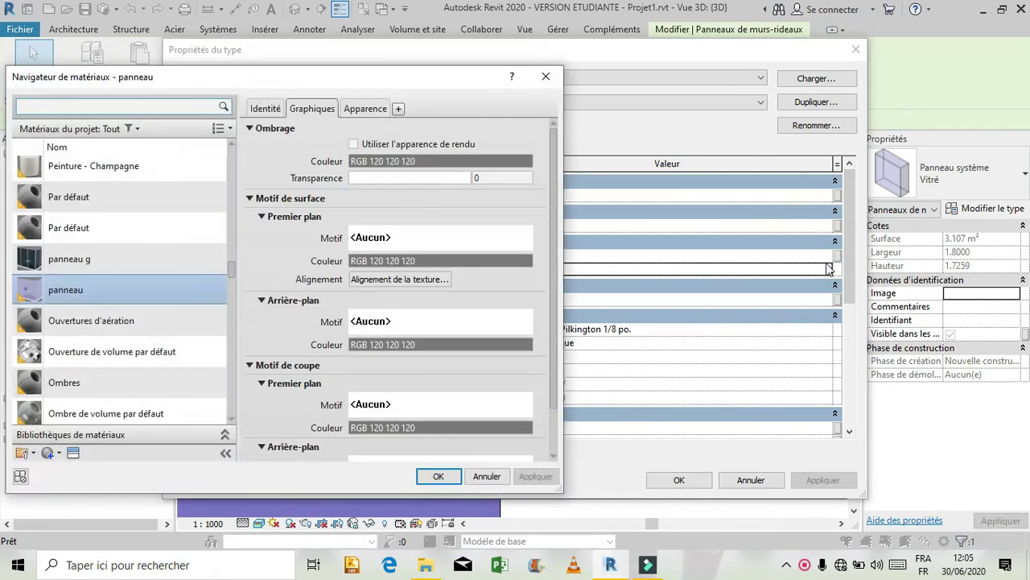
{"action": "left_click", "coordinate": [366, 110]}
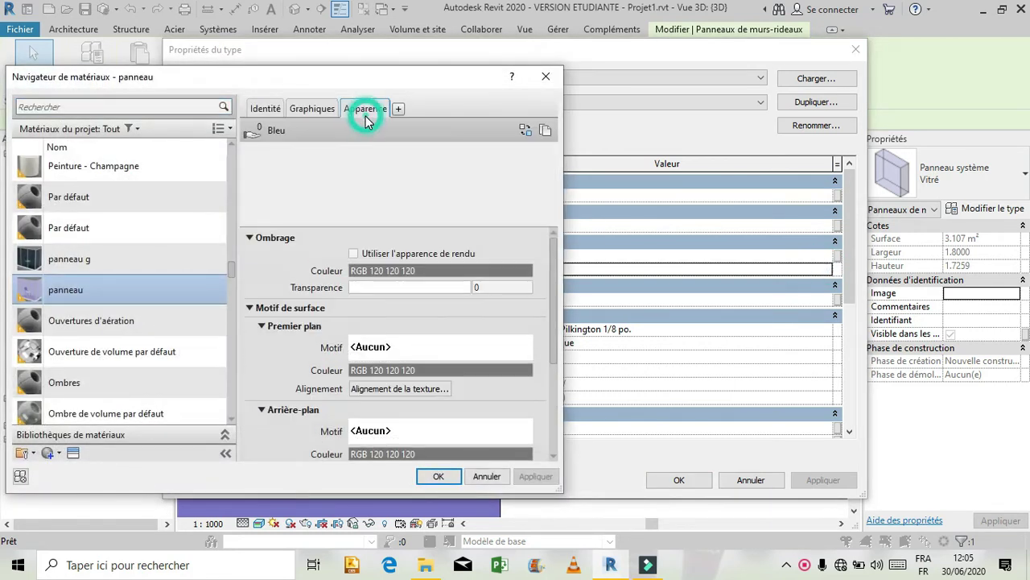
{"action": "left_click", "coordinate": [420, 295]}
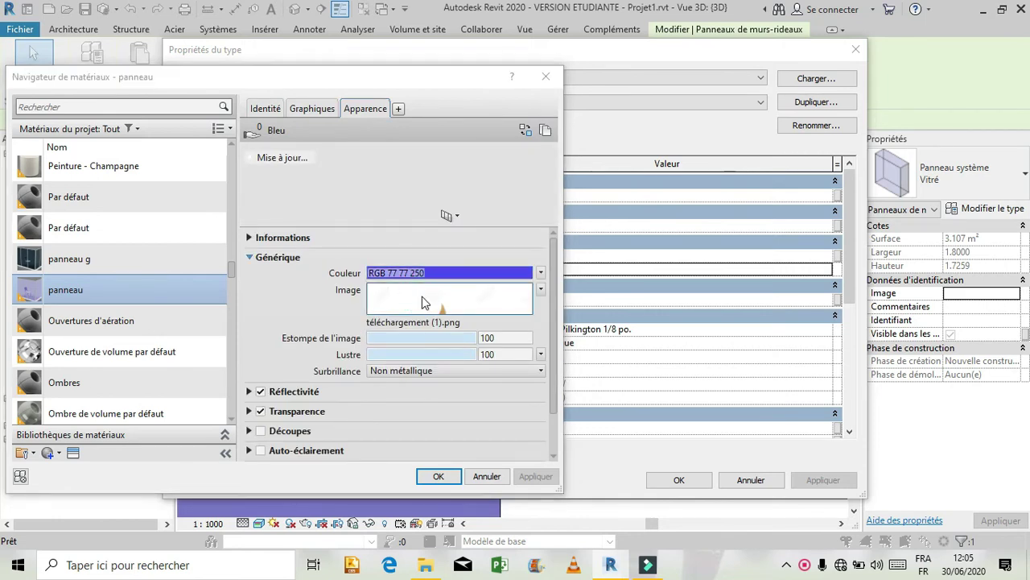
Step: Set the texture's position offset to -0,93 m in X and 0,90 m in Y
{"action": "left_click_drag", "start_coordinate": [299, 313], "coordinate": [298, 347]}
{"action": "scroll", "coordinate": [250, 334], "scroll_direction": "up", "scroll_amount": 2}
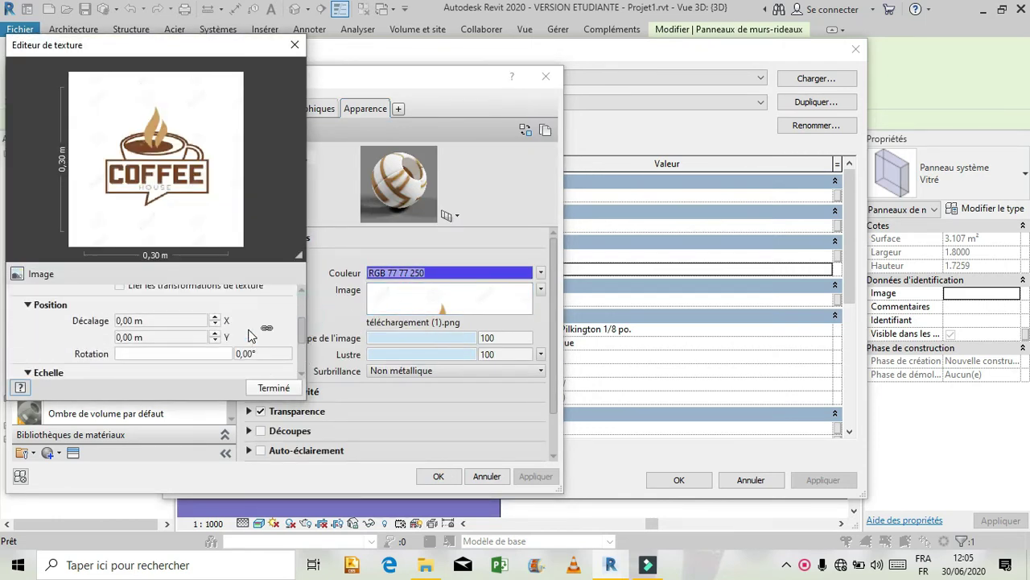
{"action": "left_click", "coordinate": [150, 320]}
{"action": "type", "text": "-"}
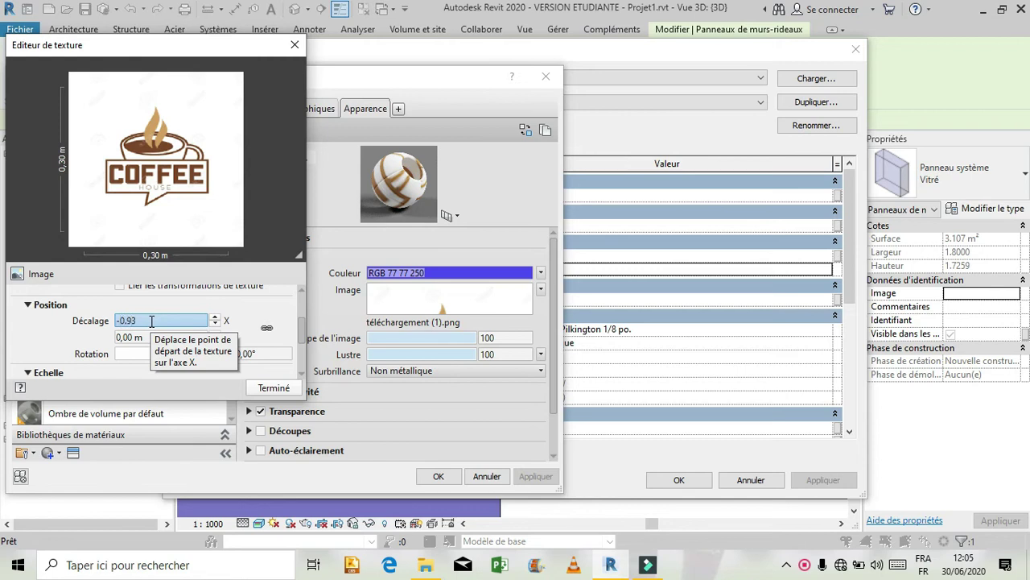
{"action": "type", "text": "0,93"}
{"action": "key", "text": "Tab"}
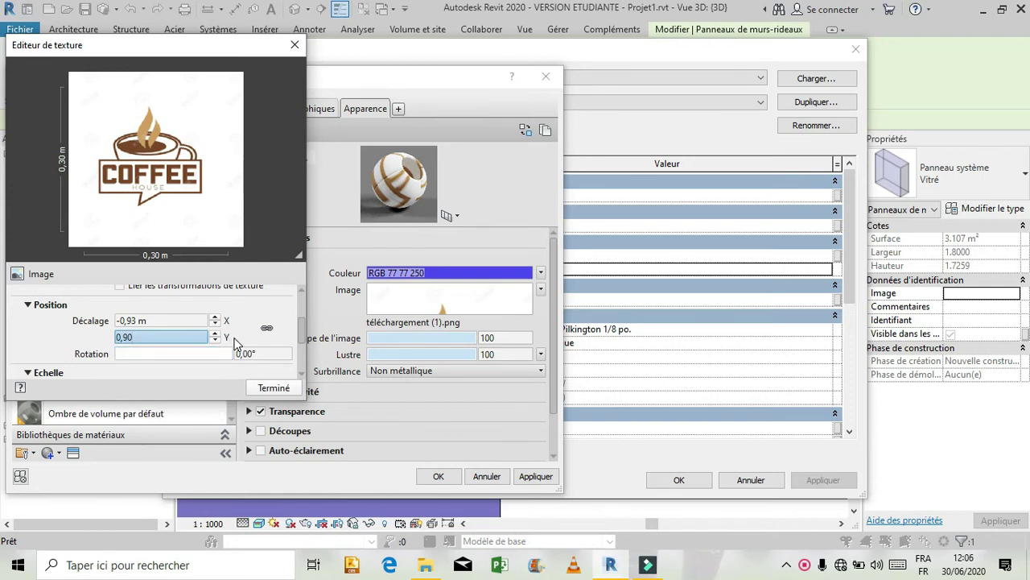
Step: Set the texture's sample size to 2 m wide and 1.90 m high, with width and height unlinked
{"action": "scroll", "coordinate": [235, 342], "scroll_direction": "down", "scroll_amount": 3}
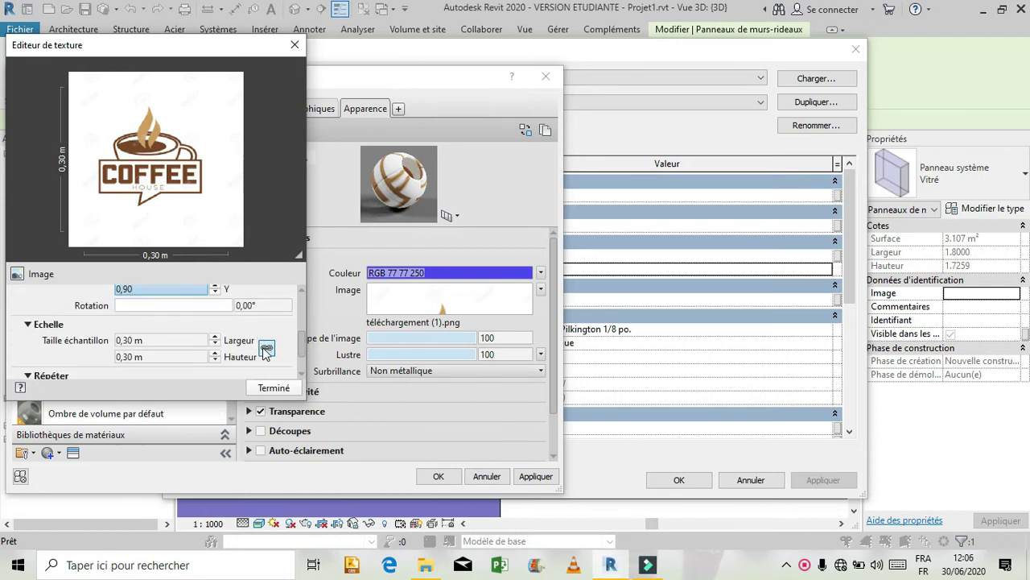
{"action": "left_click", "coordinate": [172, 340]}
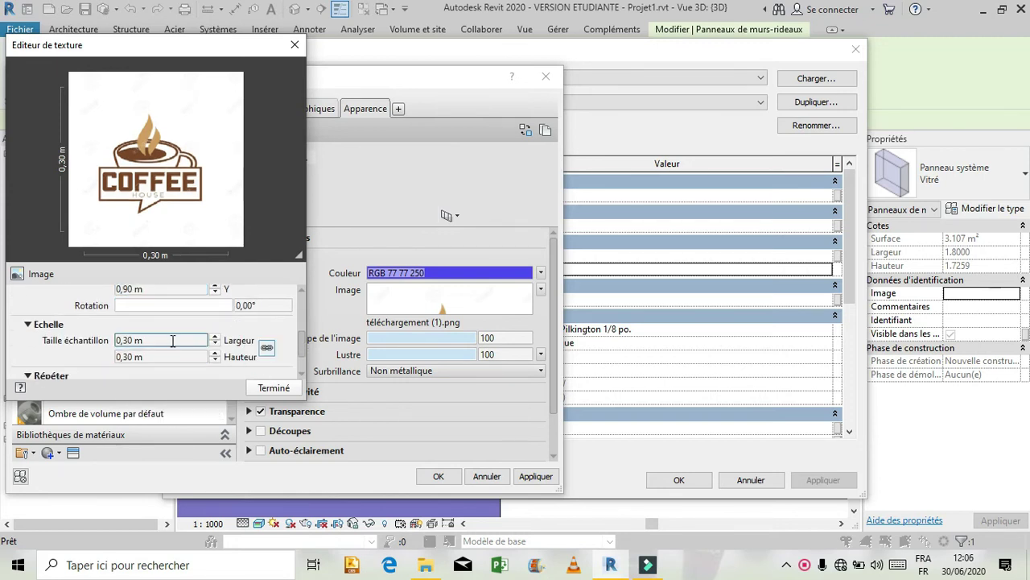
{"action": "double_click", "coordinate": [172, 340]}
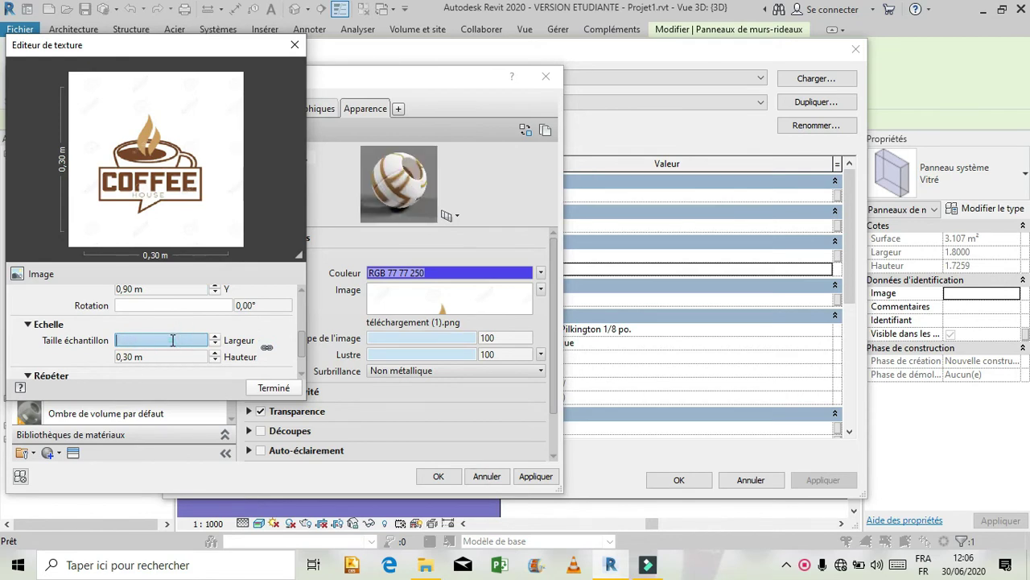
{"action": "type", "text": "2"}
{"action": "key", "text": "Tab"}
{"action": "type", "text": "1."}
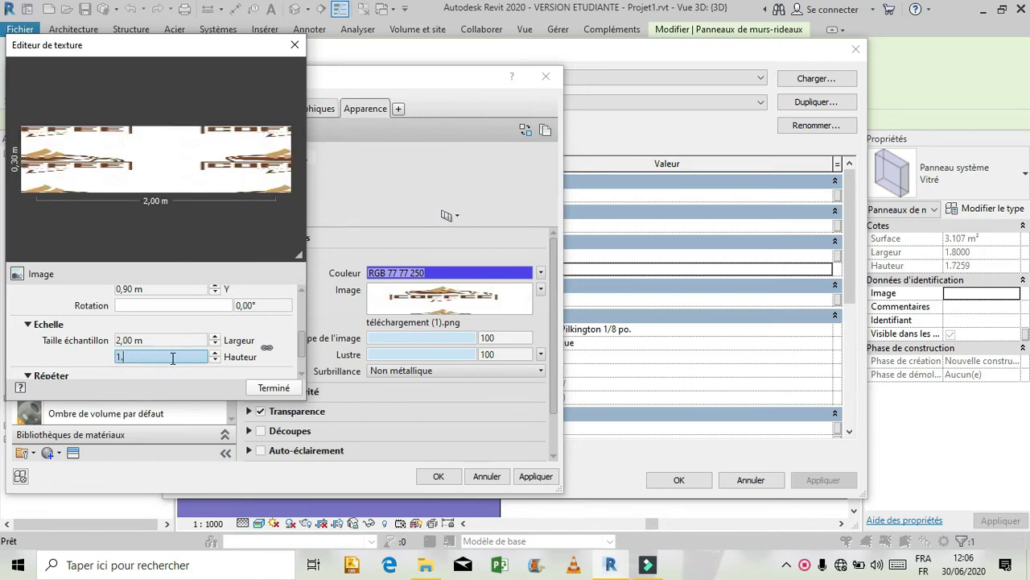
{"action": "type", "text": "90"}
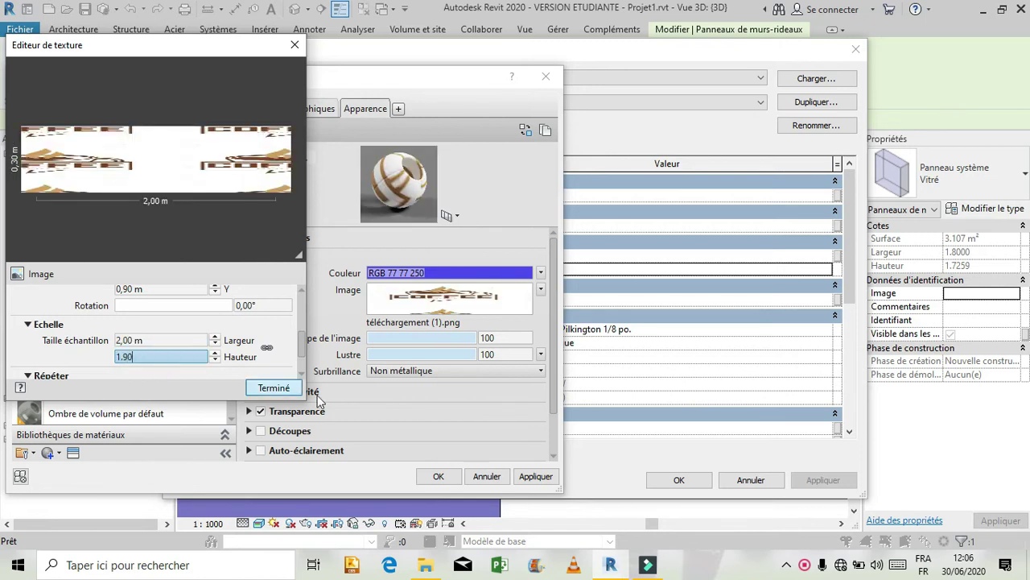
Step: Apply the texture changes to the panneau material and Vitré panel type, and check the coffee logo on the curtain wall in 3D
{"action": "left_click", "coordinate": [273, 388]}
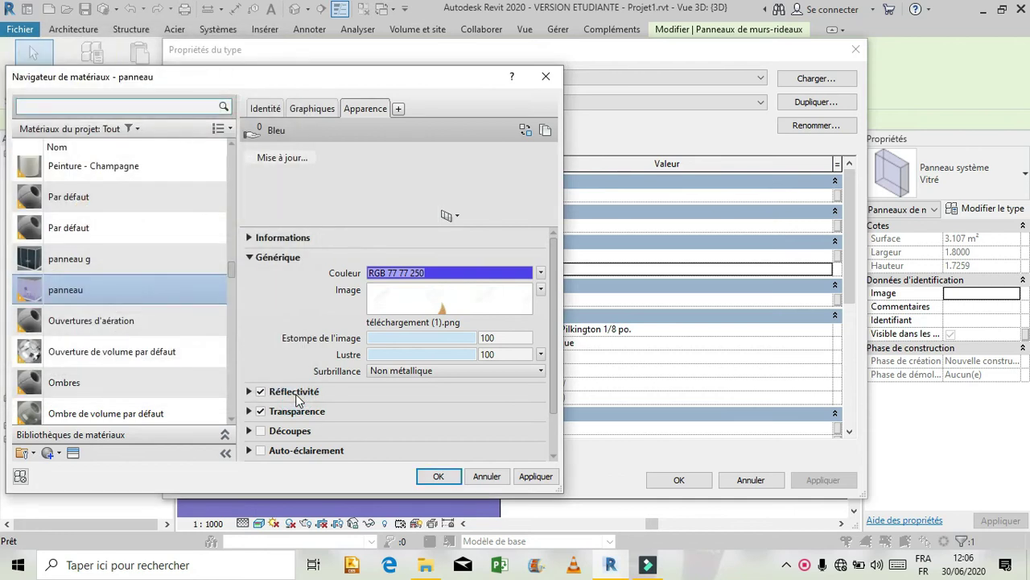
{"action": "left_click", "coordinate": [535, 476]}
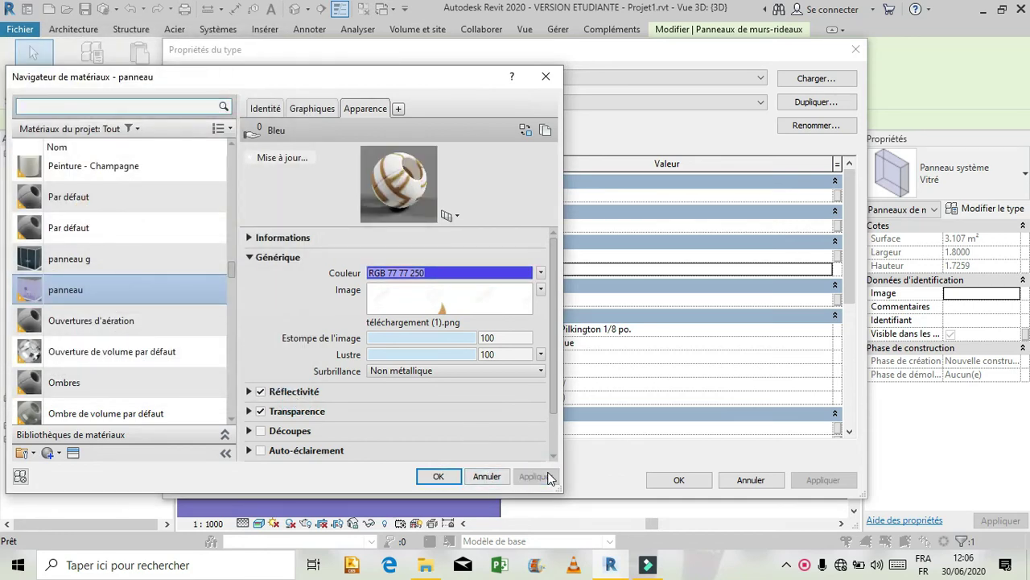
{"action": "left_click", "coordinate": [438, 476]}
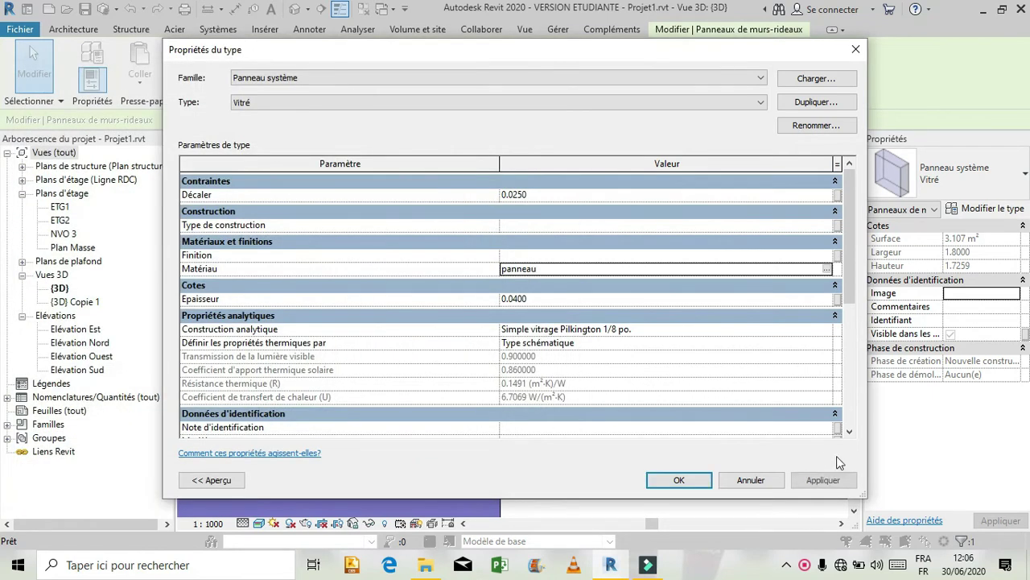
{"action": "left_click", "coordinate": [825, 479]}
{"action": "left_click", "coordinate": [673, 480]}
{"action": "left_click", "coordinate": [611, 219]}
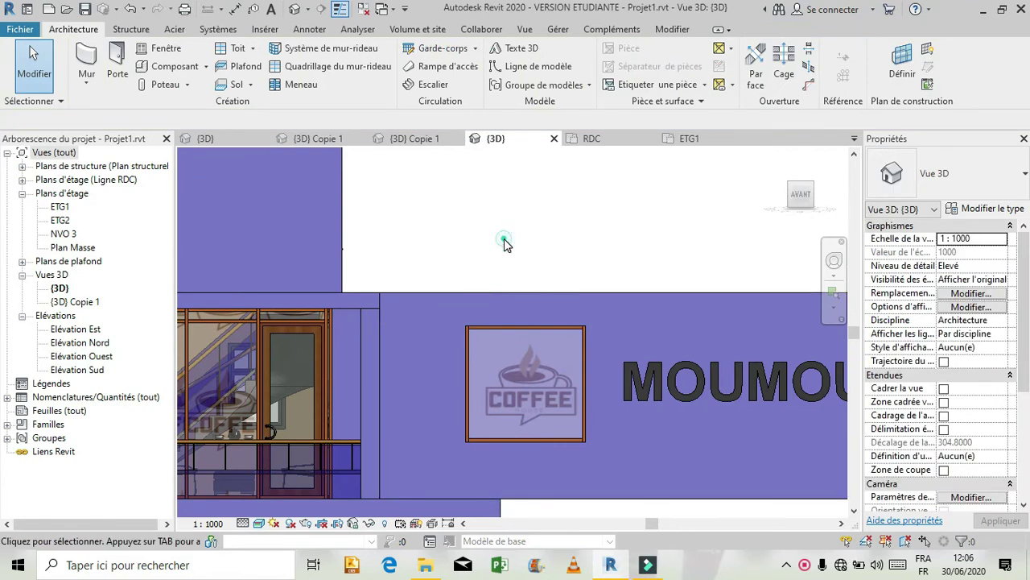
{"action": "left_click", "coordinate": [836, 260]}
{"action": "left_click_drag", "start_coordinate": [667, 282], "coordinate": [571, 345]}
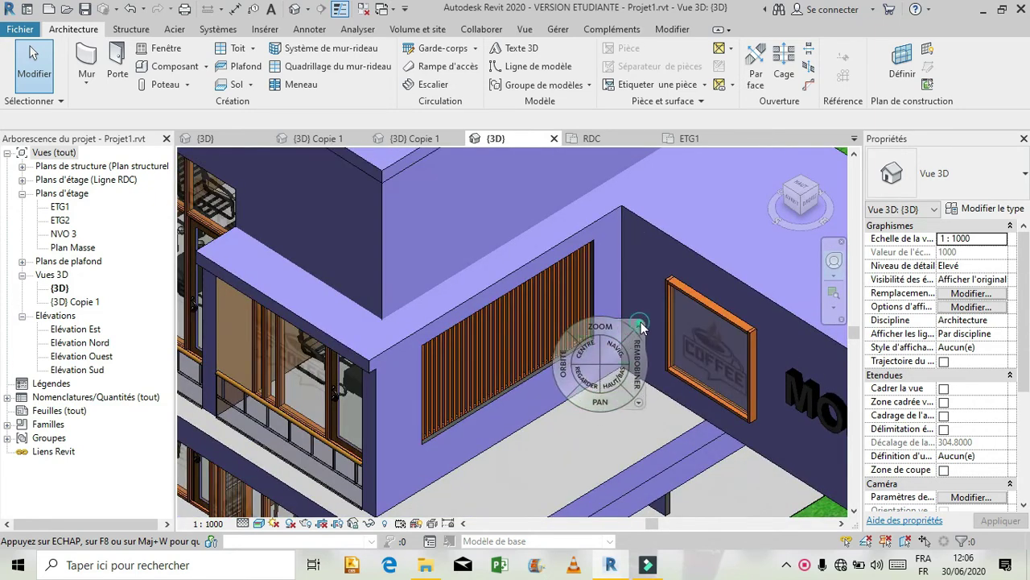
{"action": "left_click", "coordinate": [642, 326]}
{"action": "middle_click_drag", "start_coordinate": [402, 338], "coordinate": [396, 332], "text": "shift"}
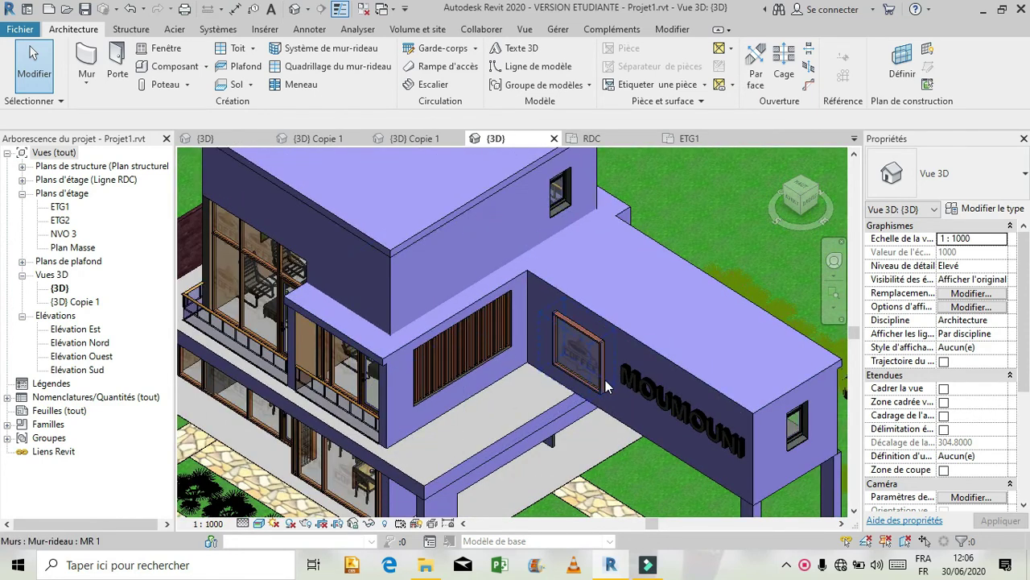
Step: Inspect the coffee logo panel up close and its placement on the whole building in 3D
{"action": "scroll", "coordinate": [604, 379], "scroll_direction": "up", "scroll_amount": 4}
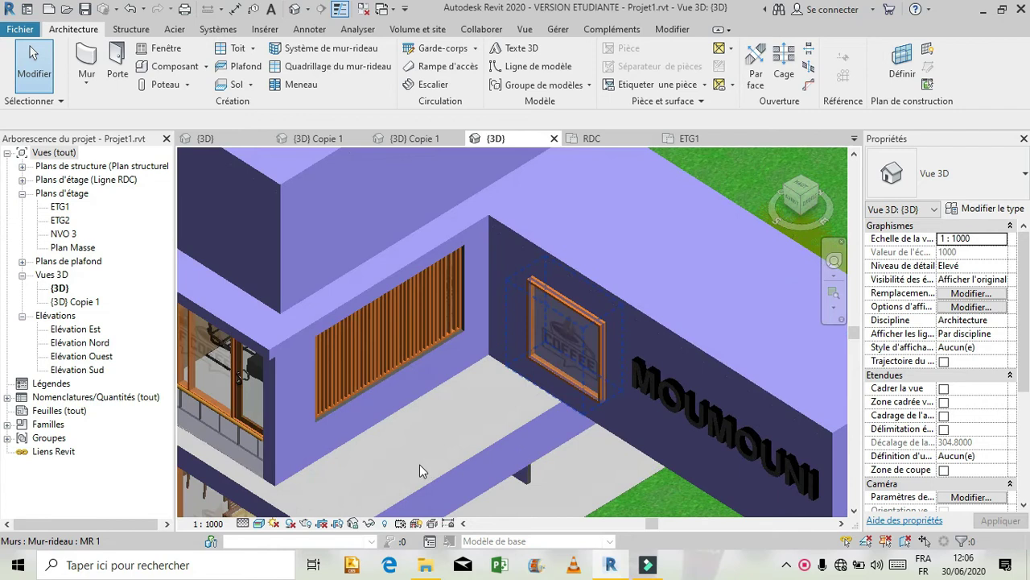
{"action": "scroll", "coordinate": [415, 464], "scroll_direction": "down", "scroll_amount": 2}
{"action": "middle_click_drag", "start_coordinate": [540, 354], "coordinate": [514, 313], "text": "shift"}
{"action": "scroll", "coordinate": [514, 313], "scroll_direction": "down", "scroll_amount": 4}
{"action": "scroll", "coordinate": [511, 314], "scroll_direction": "down", "scroll_amount": 4}
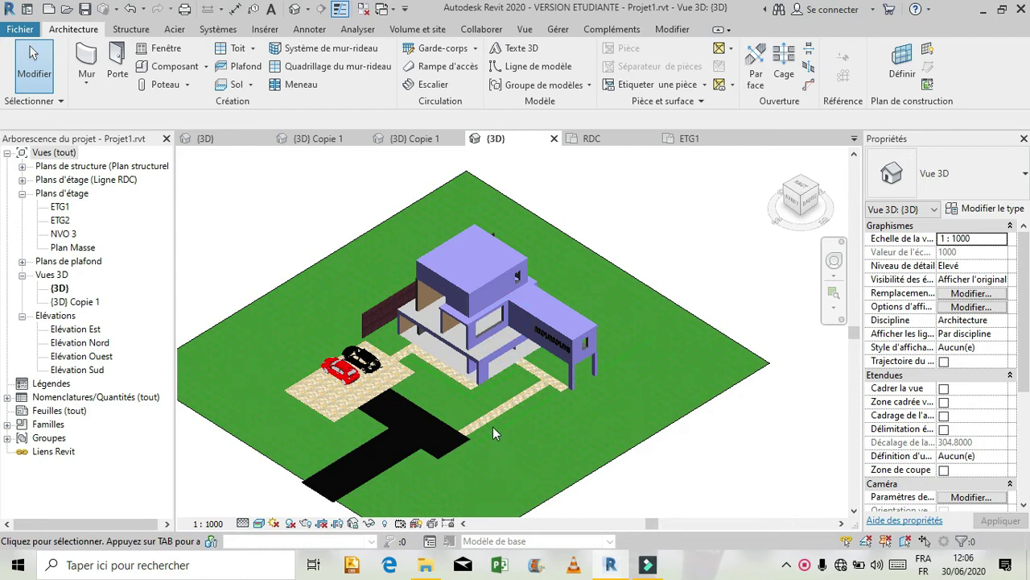
{"action": "scroll", "coordinate": [531, 344], "scroll_direction": "up", "scroll_amount": 1}
{"action": "scroll", "coordinate": [531, 345], "scroll_direction": "up", "scroll_amount": 5}
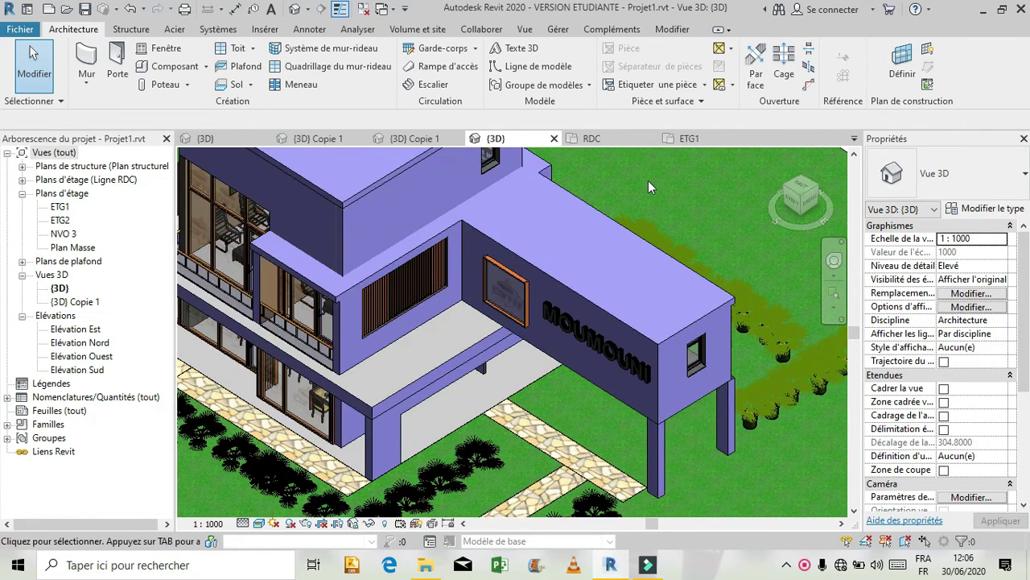
Step: Switch to the formation revit project's {3D} view with the reference coffee panel
{"action": "left_click", "coordinate": [414, 138]}
{"action": "left_click", "coordinate": [318, 140]}
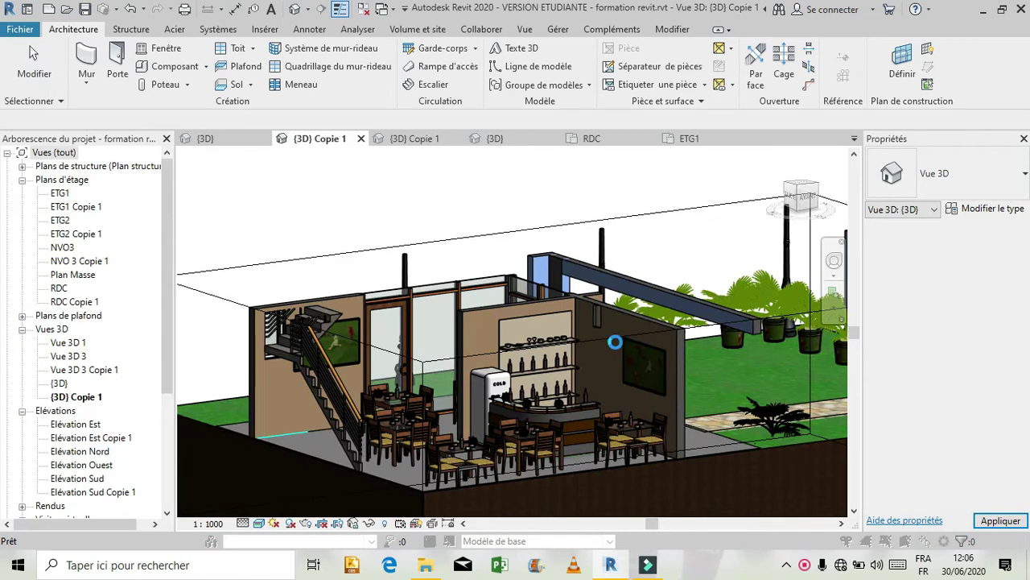
{"action": "left_click", "coordinate": [636, 358]}
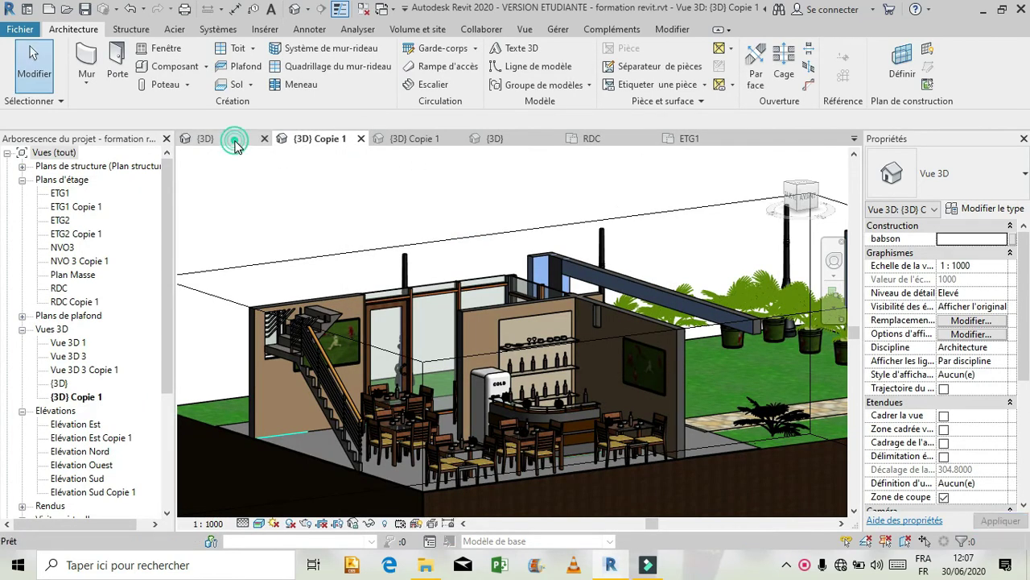
{"action": "left_click", "coordinate": [211, 138]}
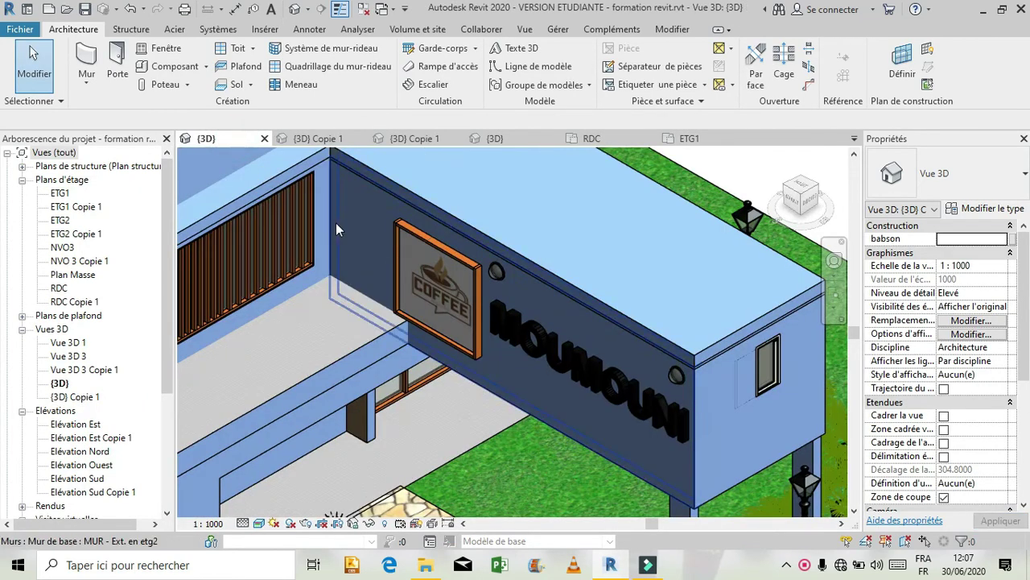
Step: Examine the image texture settings of the plaque material used by the reference Vitré 2 curtain panel
{"action": "left_click", "coordinate": [447, 333]}
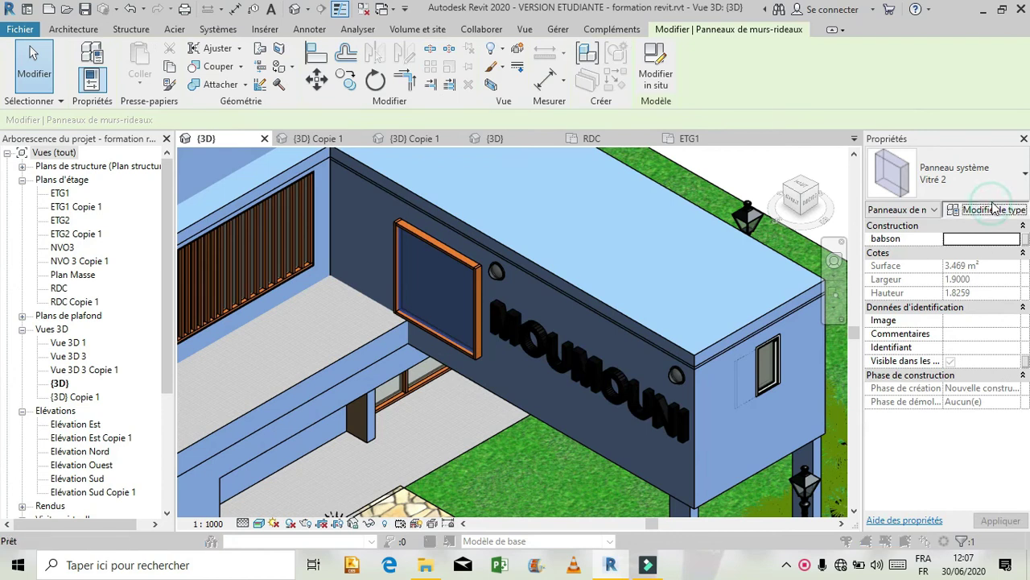
{"action": "left_click", "coordinate": [992, 209]}
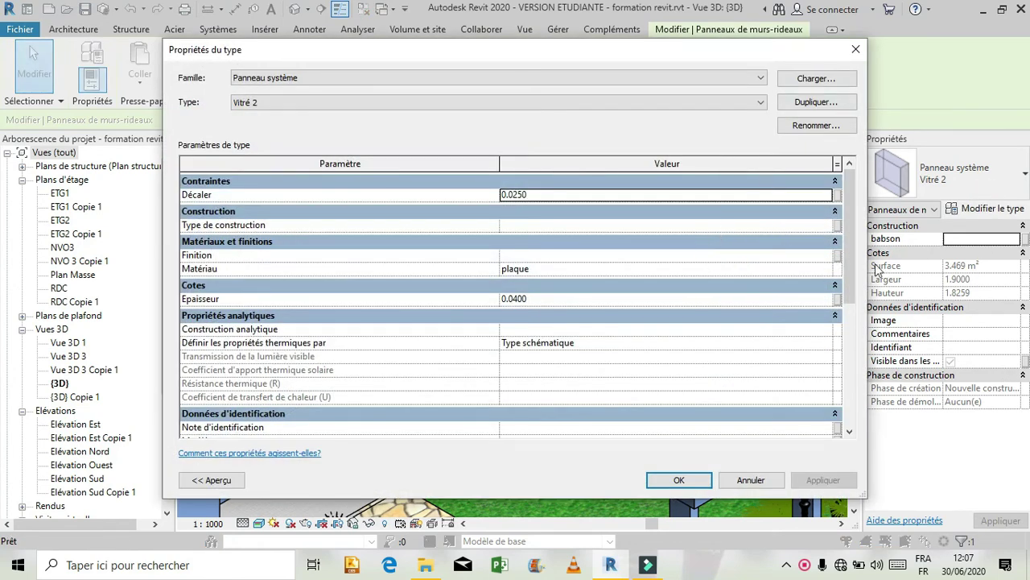
{"action": "left_click", "coordinate": [832, 269]}
{"action": "left_click", "coordinate": [828, 268]}
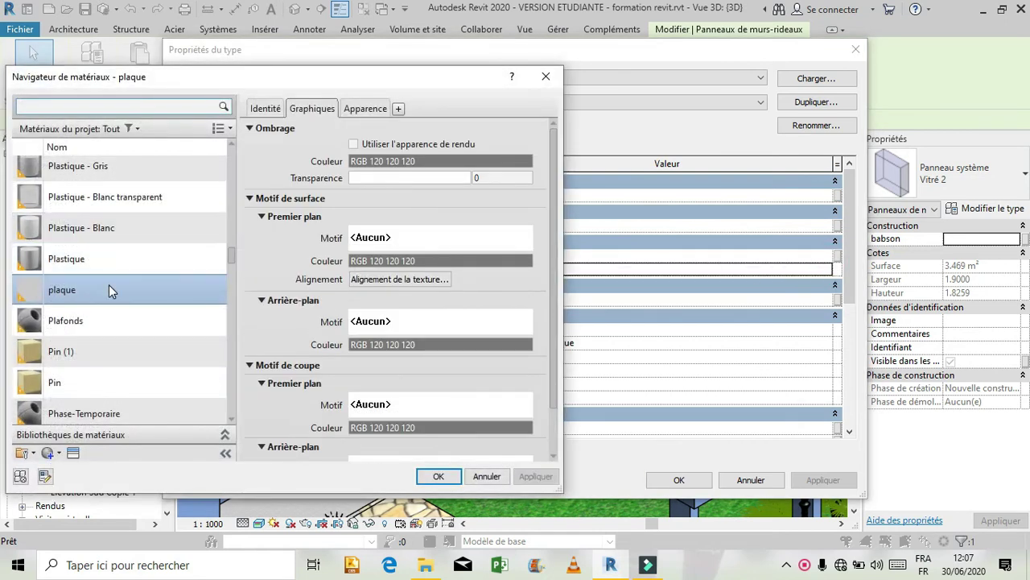
{"action": "left_click", "coordinate": [358, 108]}
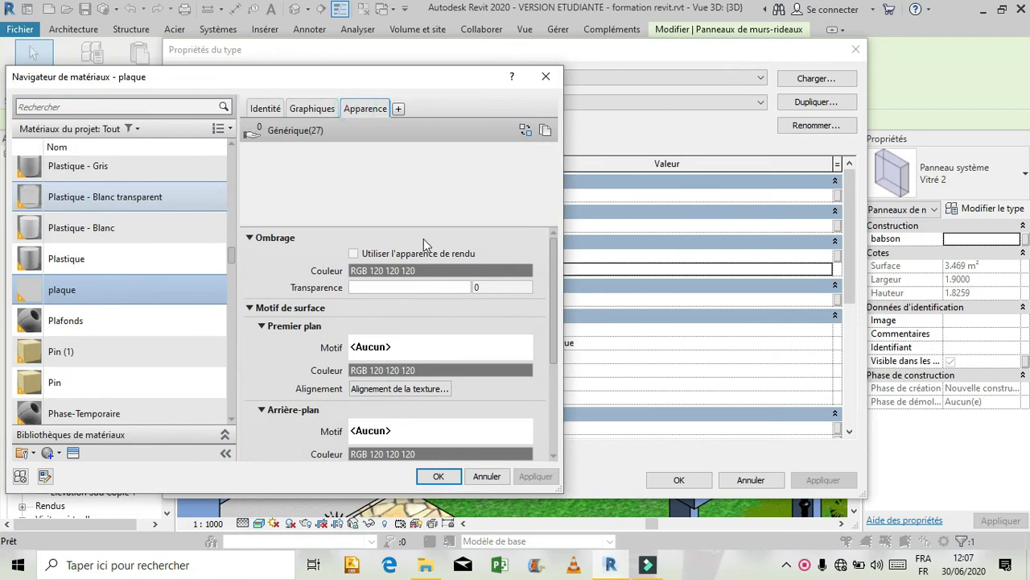
{"action": "left_click", "coordinate": [427, 293]}
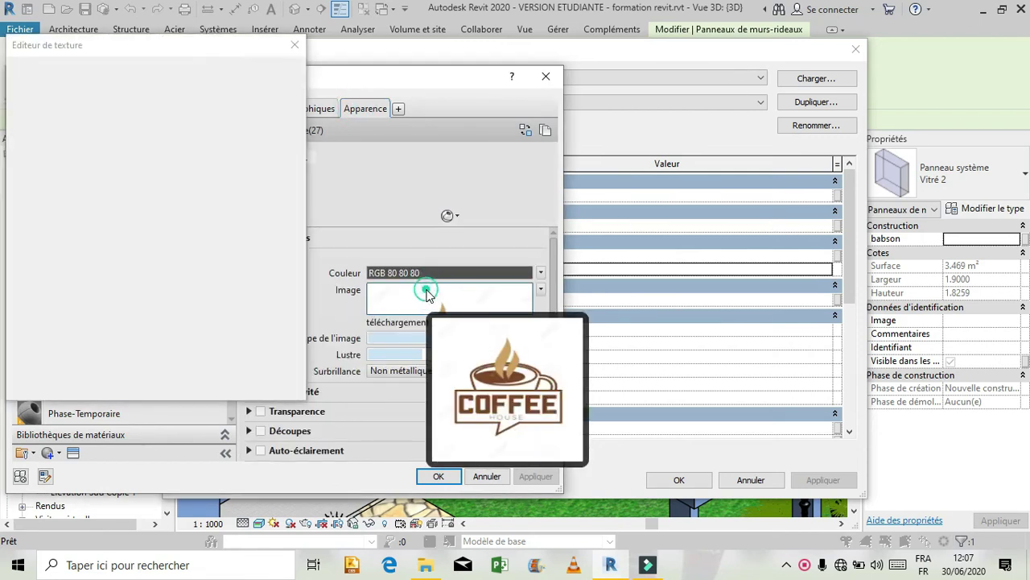
{"action": "mouse_move", "coordinate": [301, 310]}
{"action": "left_mouse_down"}
{"action": "mouse_move", "coordinate": [302, 363]}
{"action": "mouse_move", "coordinate": [304, 299]}
{"action": "mouse_move", "coordinate": [302, 362]}
{"action": "mouse_move", "coordinate": [288, 297]}
{"action": "left_mouse_up"}
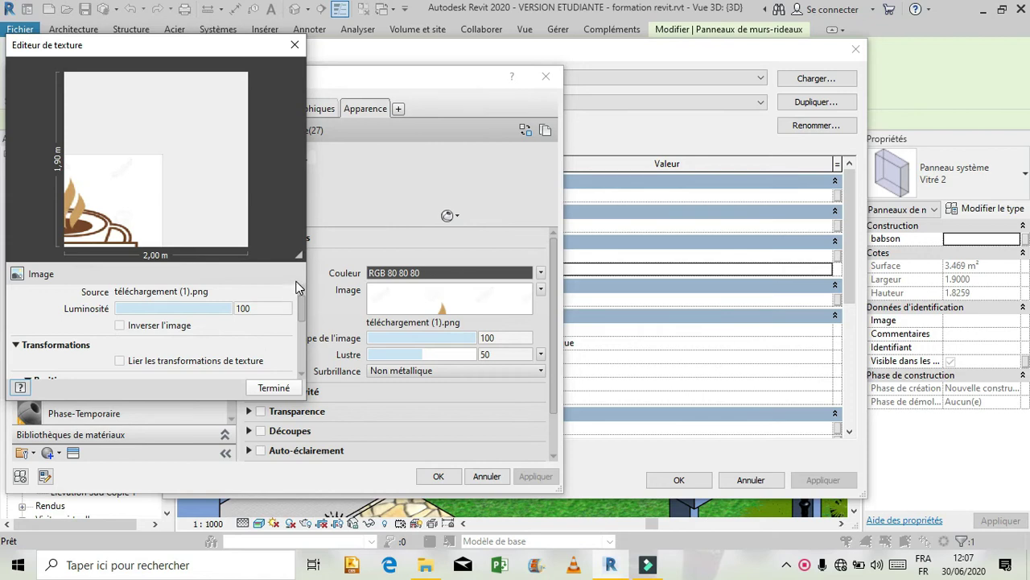
{"action": "left_click", "coordinate": [271, 386]}
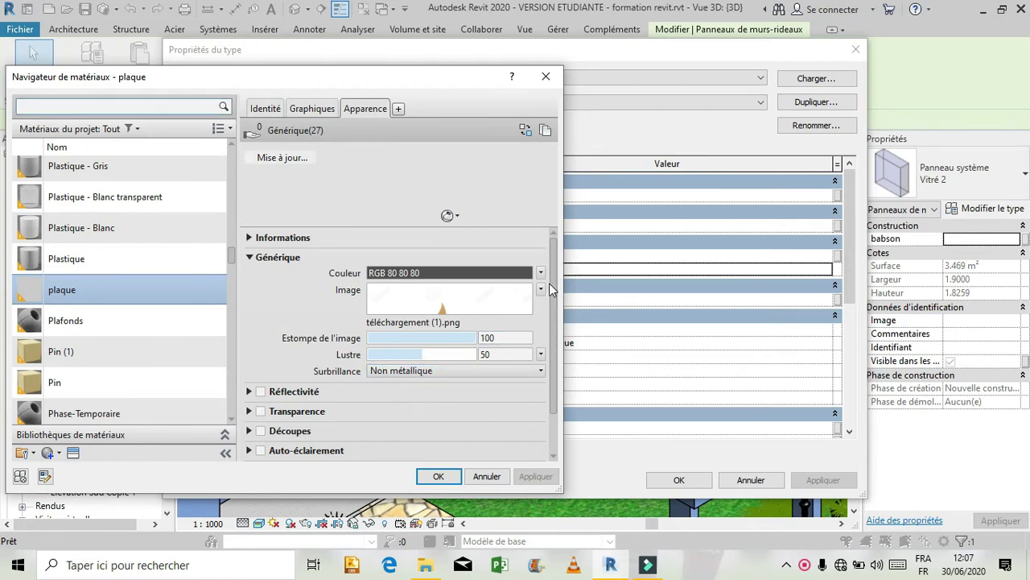
Step: Review the plaque material's remaining appearance settings, and close the material and type properties without changes
{"action": "left_click_drag", "start_coordinate": [551, 308], "coordinate": [551, 365]}
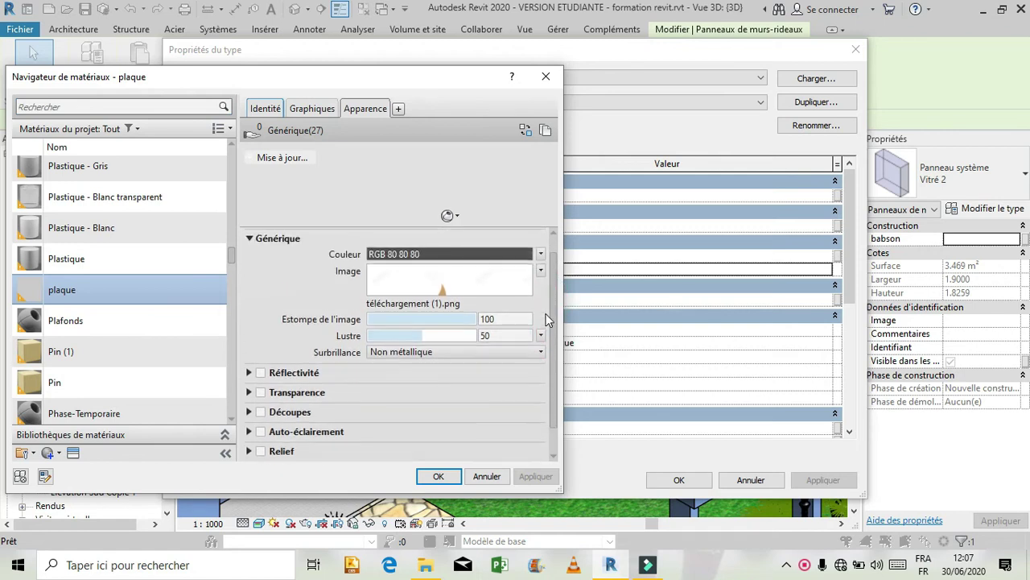
{"action": "scroll", "coordinate": [548, 338], "scroll_direction": "down", "scroll_amount": 2}
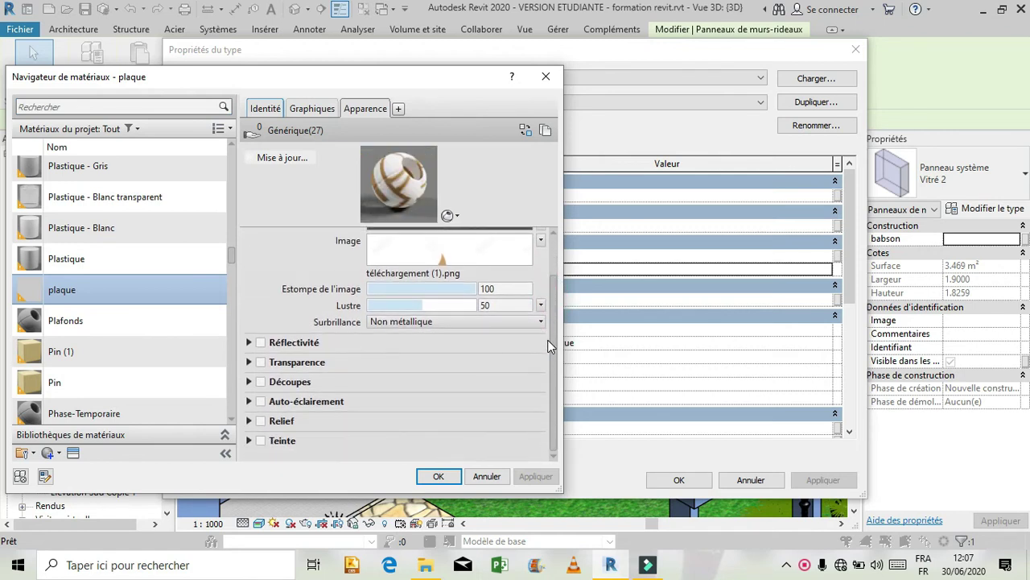
{"action": "scroll", "coordinate": [544, 344], "scroll_direction": "up", "scroll_amount": 2}
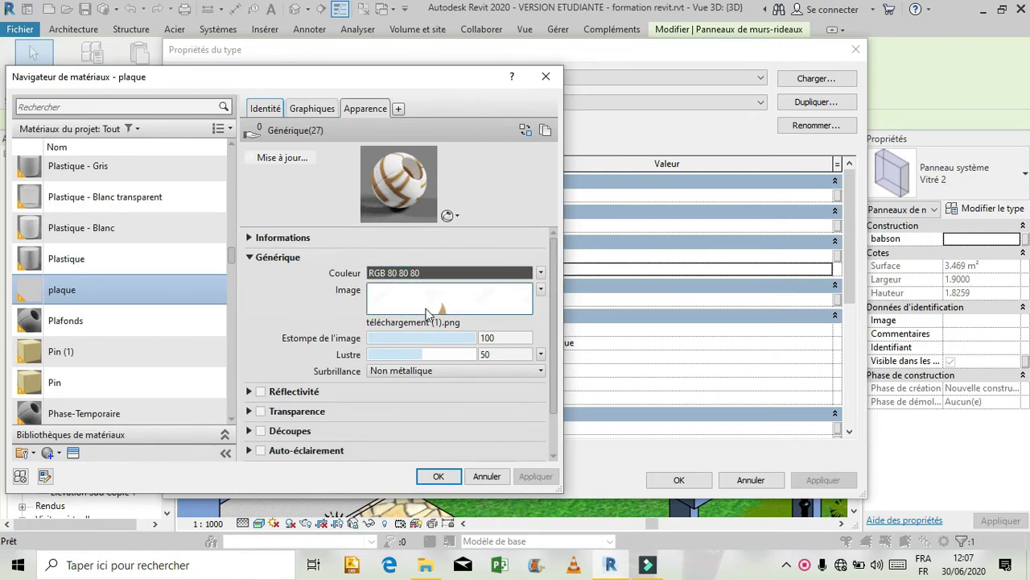
{"action": "mouse_move", "coordinate": [446, 304]}
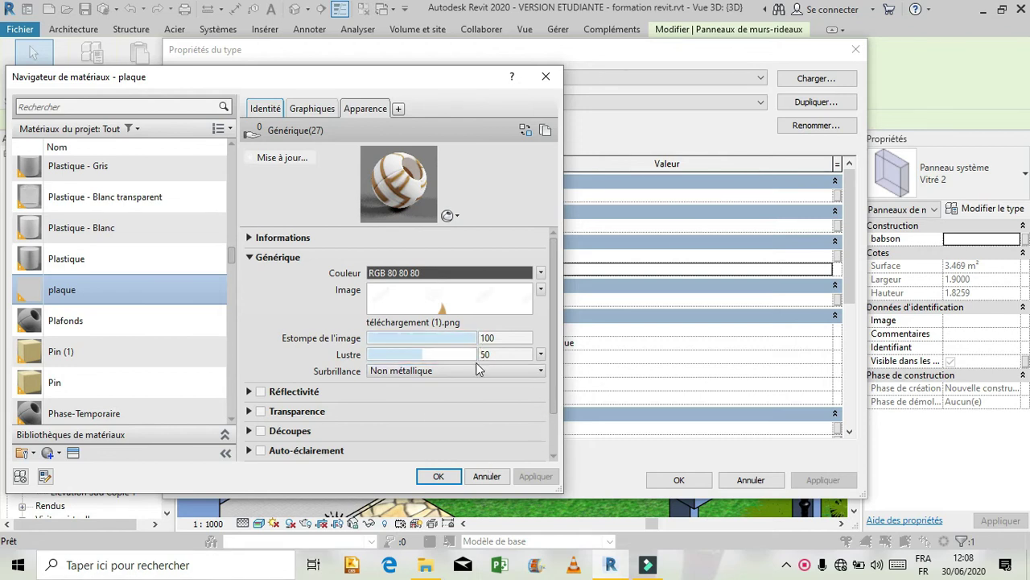
{"action": "left_click", "coordinate": [486, 477]}
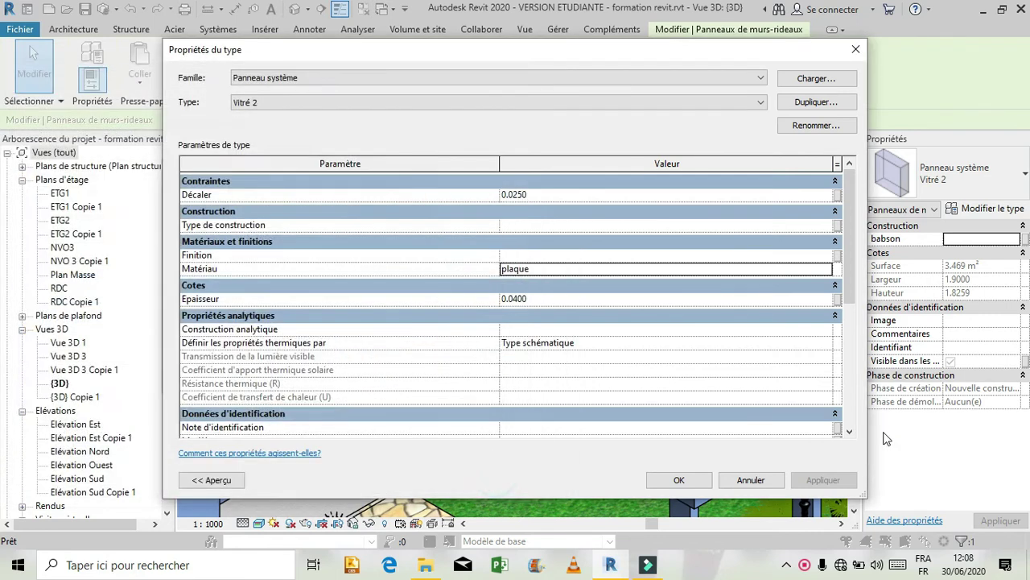
{"action": "left_click", "coordinate": [750, 480]}
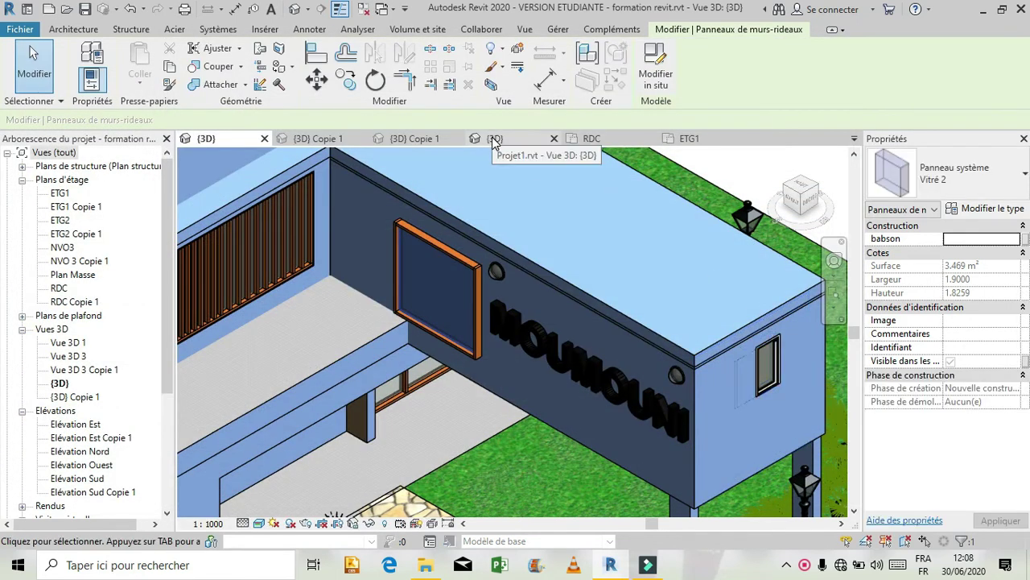
Step: Return to Projet1's {3D} view and open the appearance settings of the panneau material used by the Vitré coffee panel
{"action": "left_click", "coordinate": [493, 140]}
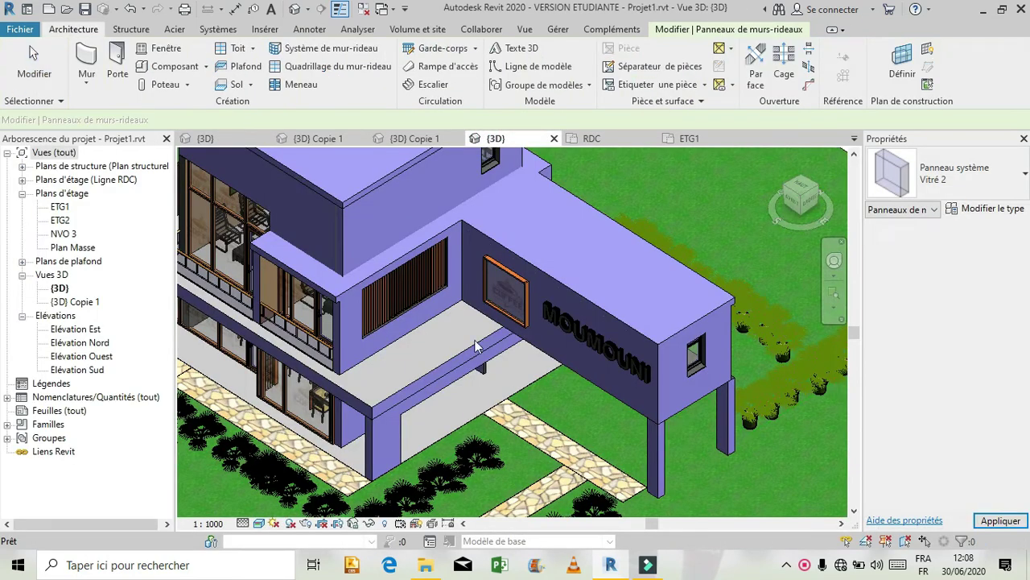
{"action": "key", "text": "Escape"}
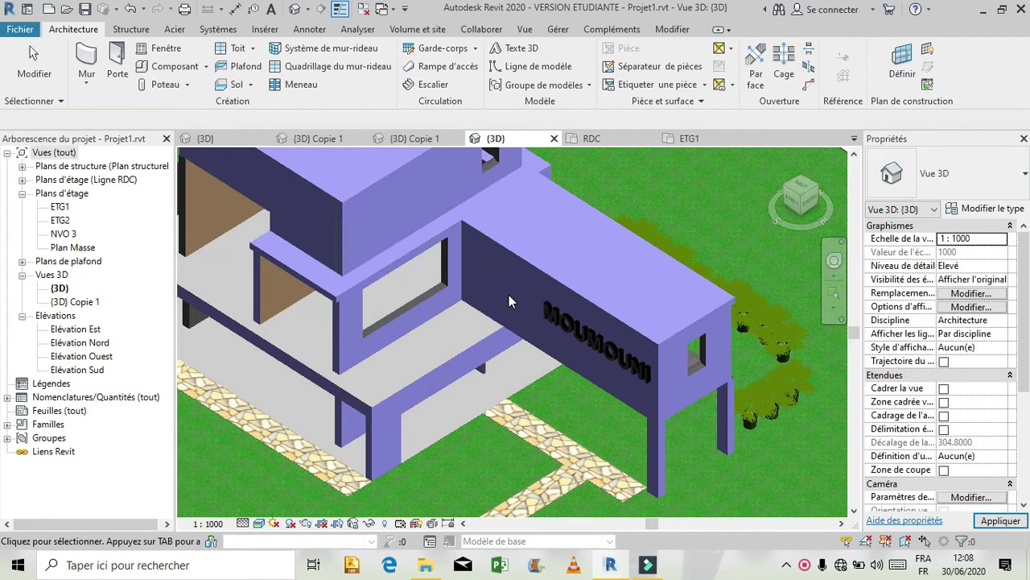
{"action": "scroll", "coordinate": [508, 295], "scroll_direction": "up", "scroll_amount": 4}
{"action": "scroll", "coordinate": [505, 302], "scroll_direction": "up", "scroll_amount": 2}
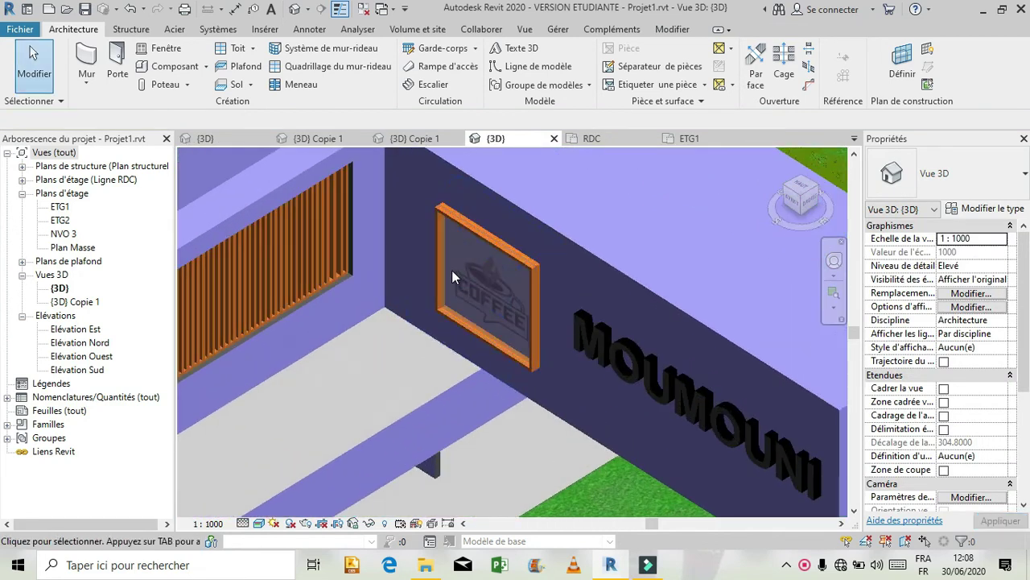
{"action": "left_click", "coordinate": [447, 256]}
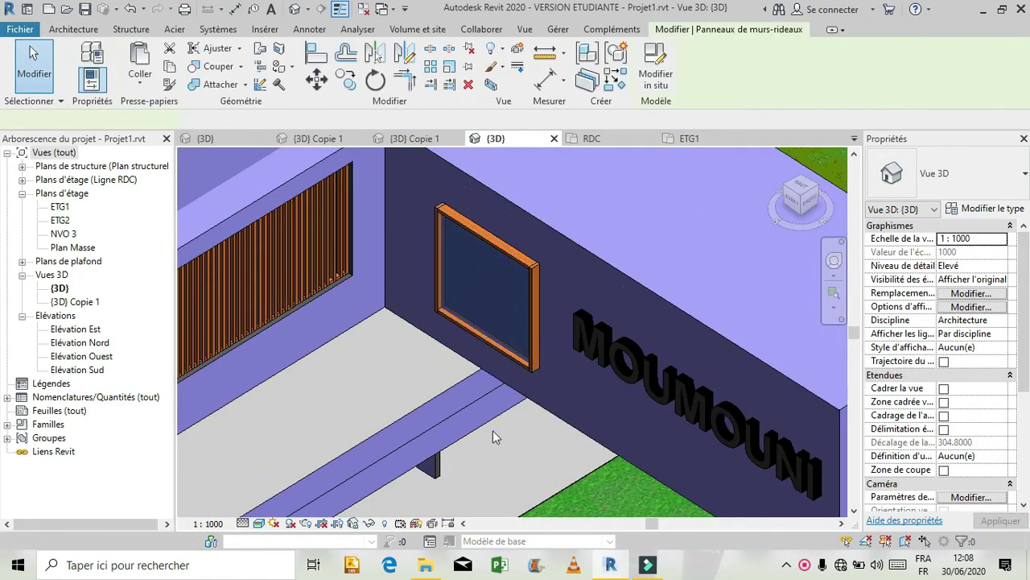
{"action": "left_click", "coordinate": [1003, 212]}
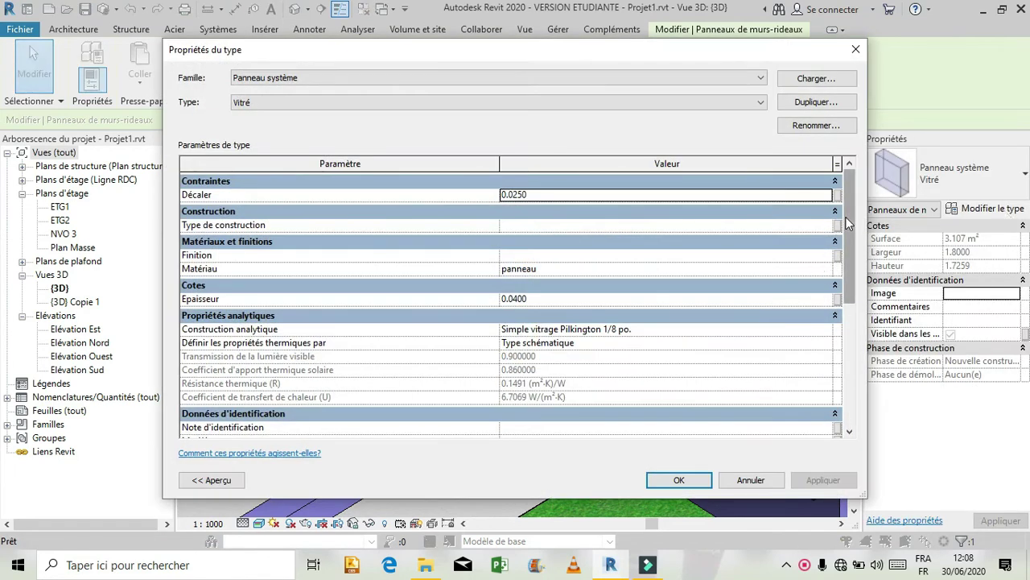
{"action": "left_click_drag", "start_coordinate": [845, 216], "coordinate": [845, 251]}
{"action": "scroll", "coordinate": [846, 256], "scroll_direction": "up", "scroll_amount": 2}
{"action": "left_click", "coordinate": [831, 268]}
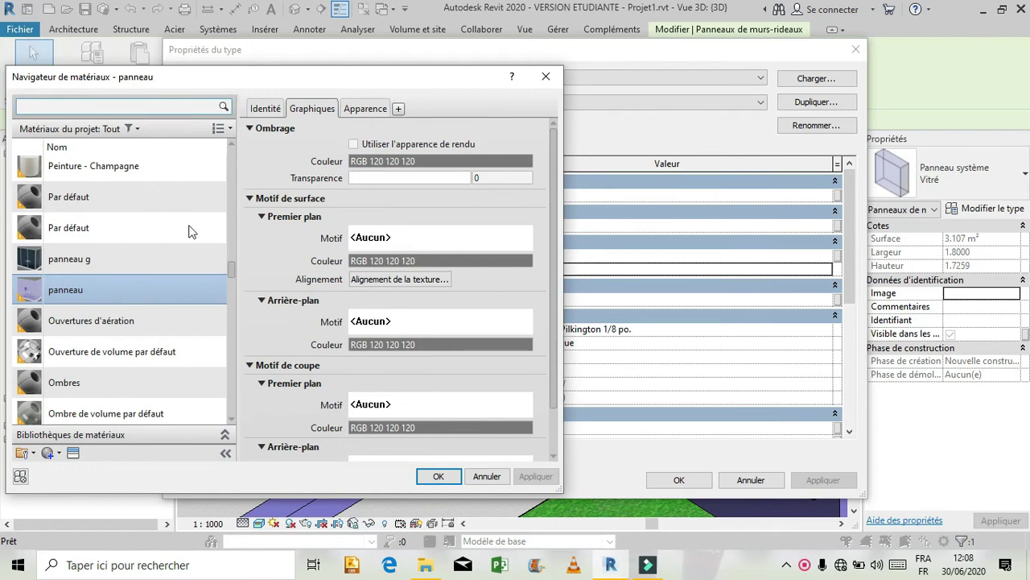
{"action": "left_click", "coordinate": [349, 108]}
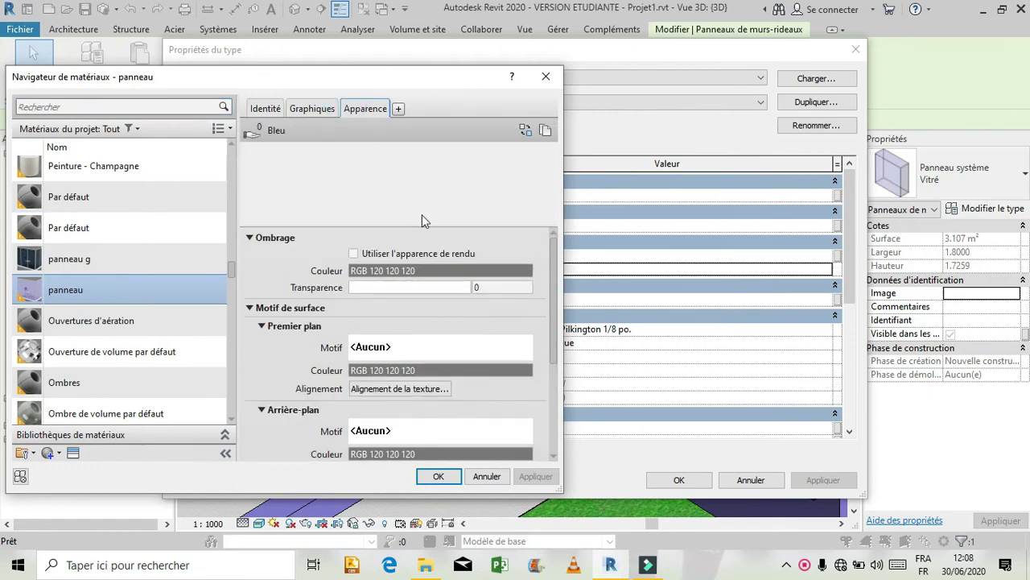
Step: Set the panneau material's Lustre to 50 and apply the change to the Vitré panel type
{"action": "left_click_drag", "start_coordinate": [468, 356], "coordinate": [457, 360]}
{"action": "double_click", "coordinate": [516, 353]}
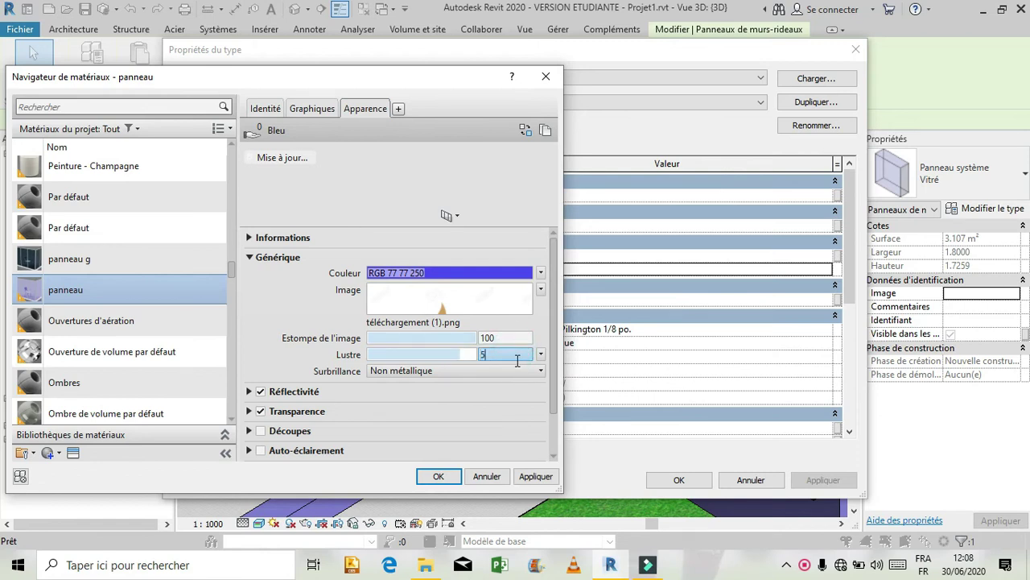
{"action": "left_click", "coordinate": [530, 476]}
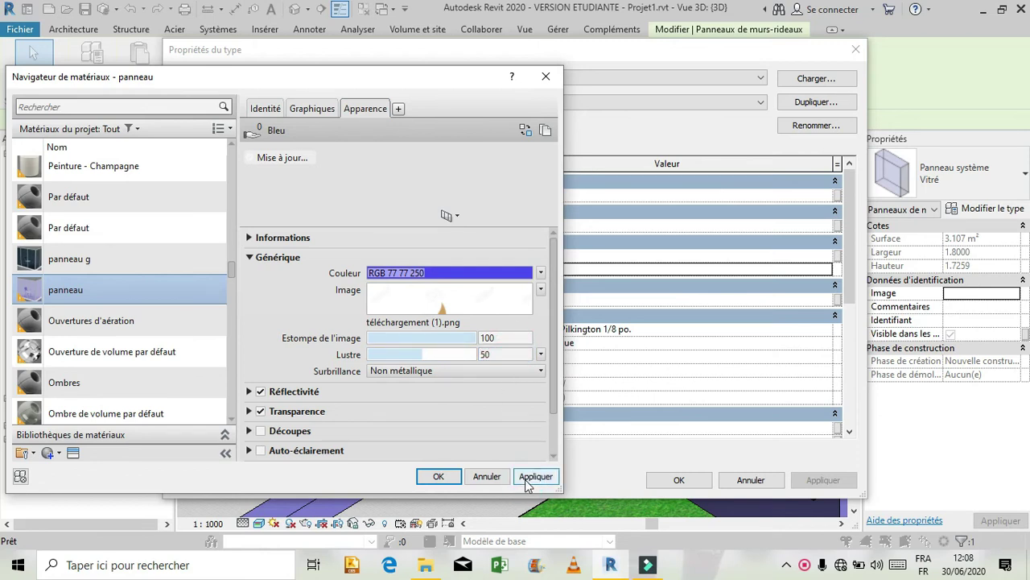
{"action": "left_click", "coordinate": [453, 478]}
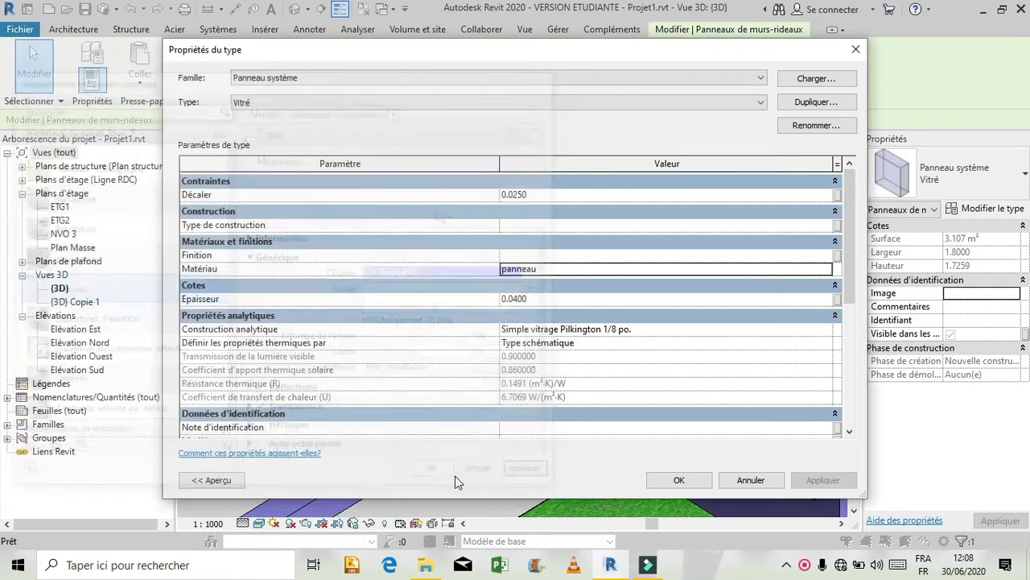
{"action": "left_click", "coordinate": [676, 480]}
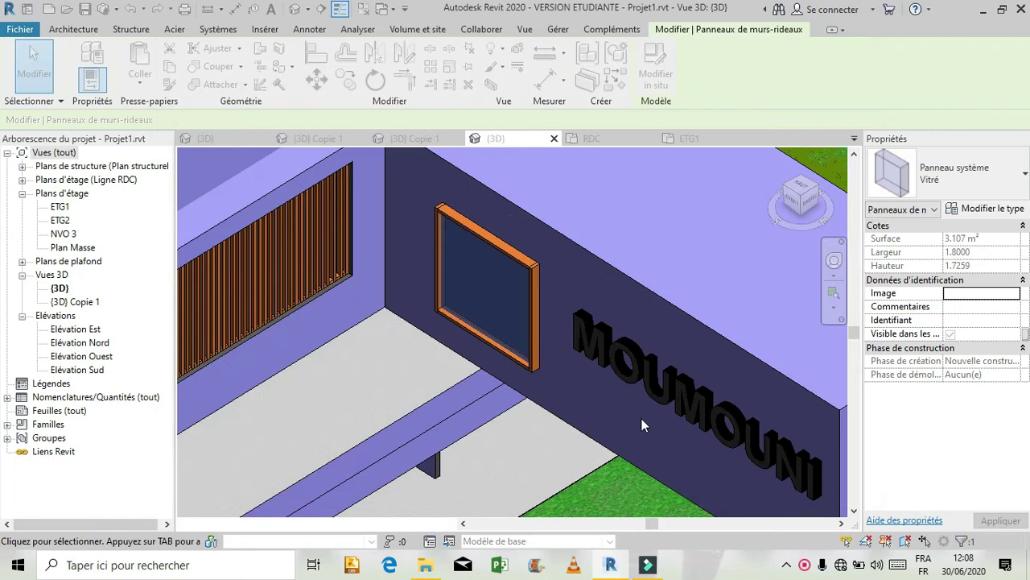
{"action": "key", "text": "Escape"}
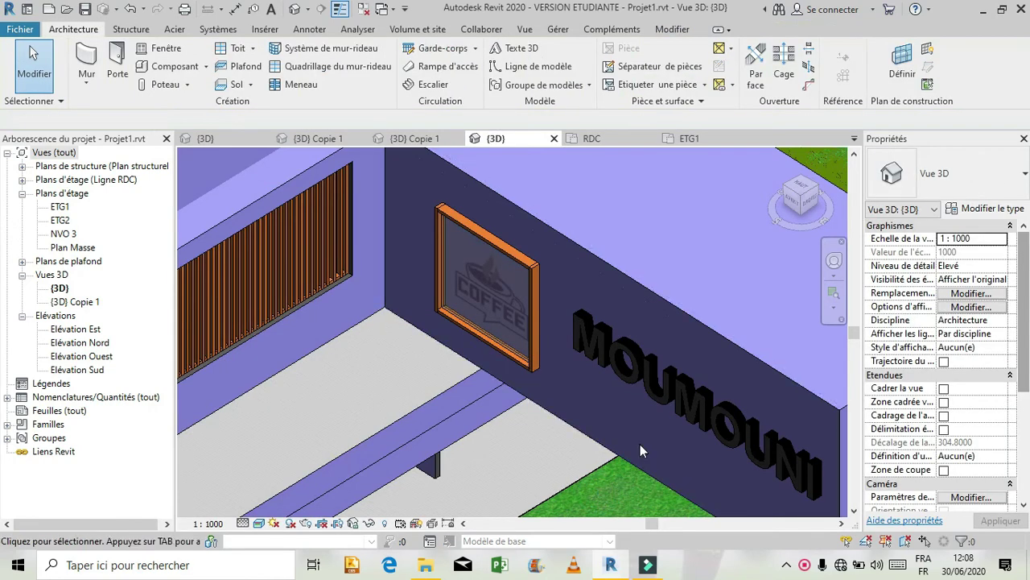
Step: Inspect the coffee logo panel up close and open the appearance settings of its panneau material
{"action": "scroll", "coordinate": [489, 289], "scroll_direction": "up", "scroll_amount": 2}
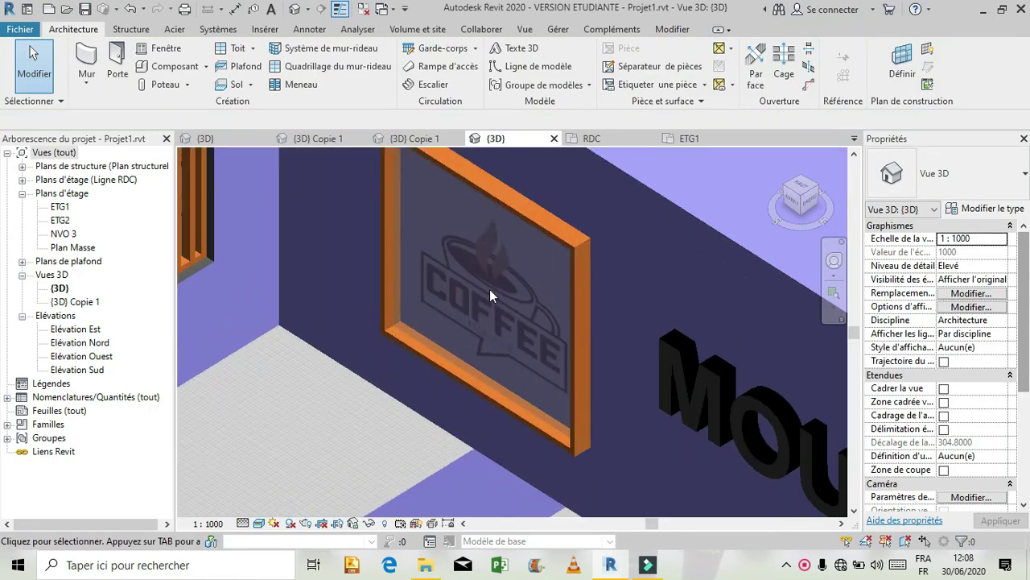
{"action": "scroll", "coordinate": [490, 295], "scroll_direction": "up", "scroll_amount": 2}
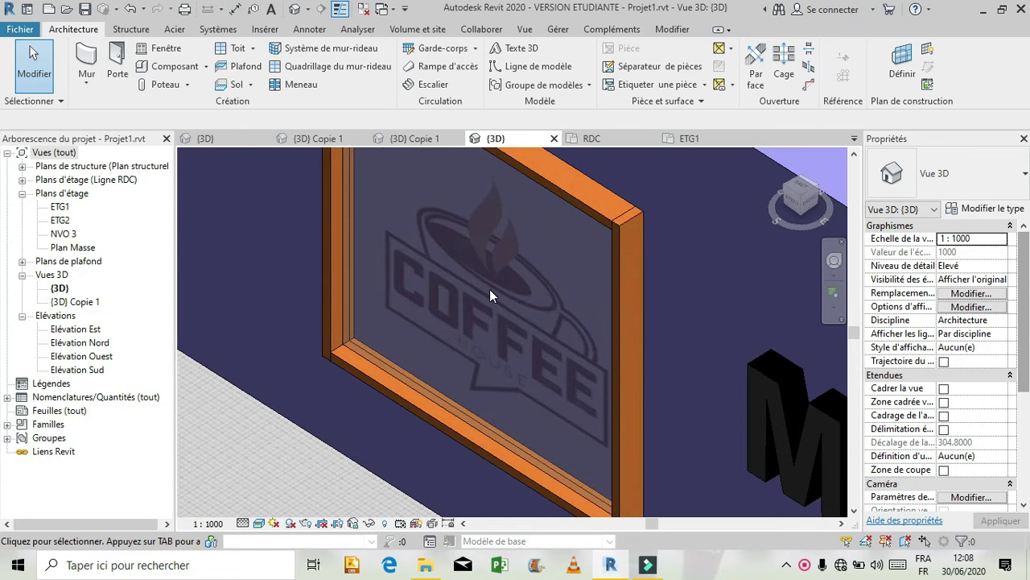
{"action": "scroll", "coordinate": [474, 343], "scroll_direction": "down", "scroll_amount": 2}
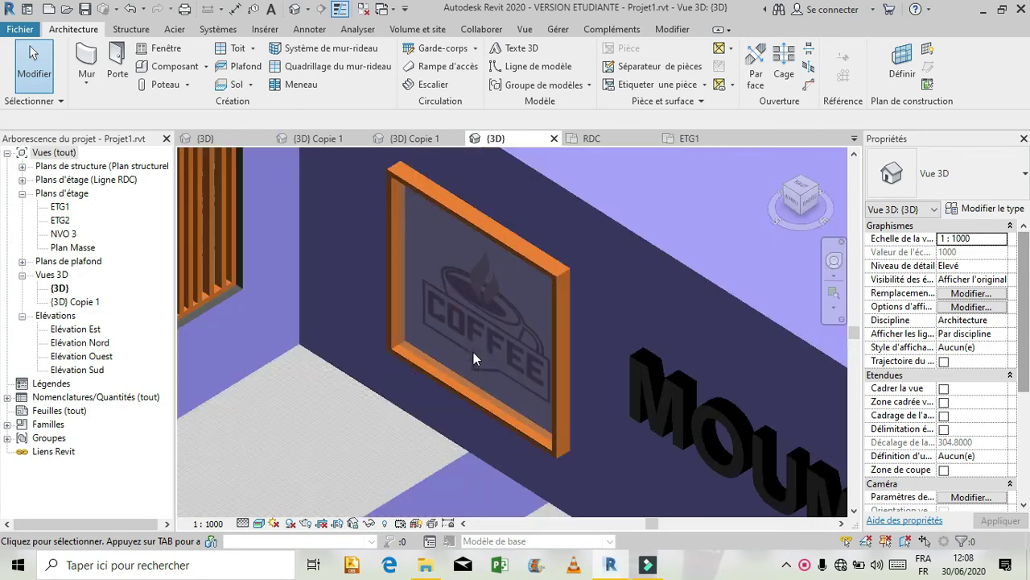
{"action": "left_click", "coordinate": [428, 360]}
{"action": "left_click", "coordinate": [1005, 208]}
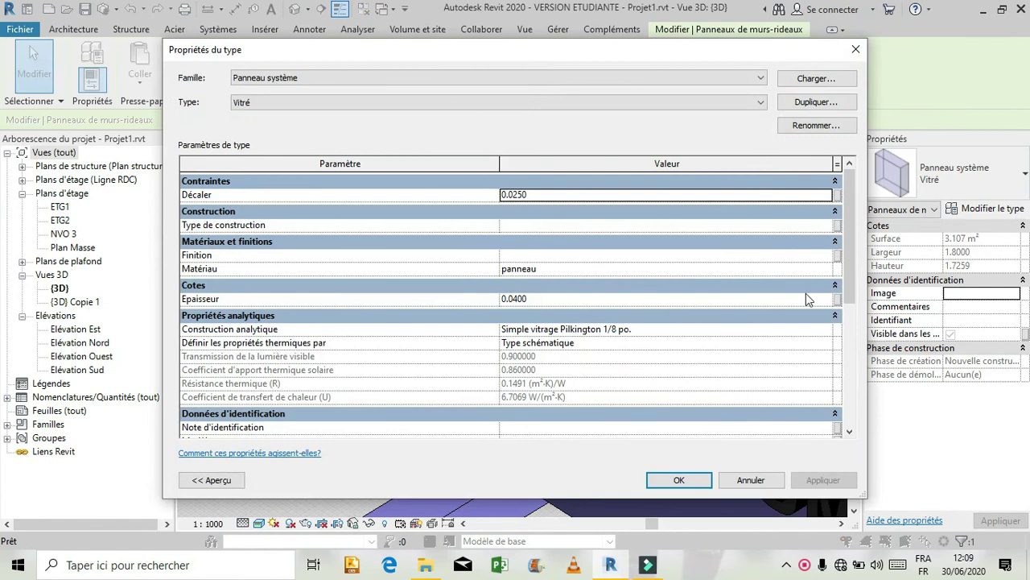
{"action": "left_click", "coordinate": [829, 270]}
{"action": "left_click", "coordinate": [827, 269]}
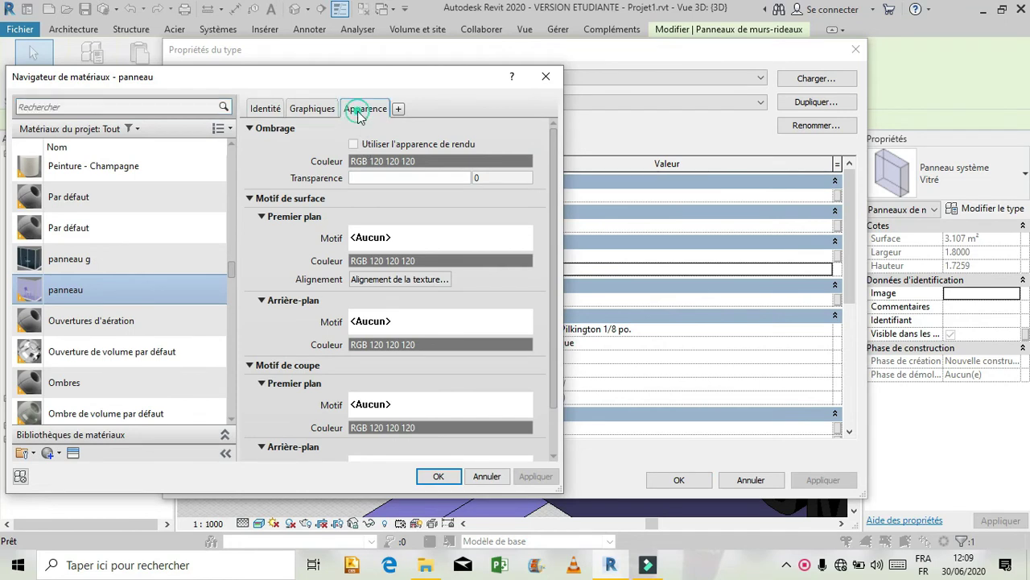
{"action": "left_click", "coordinate": [362, 111]}
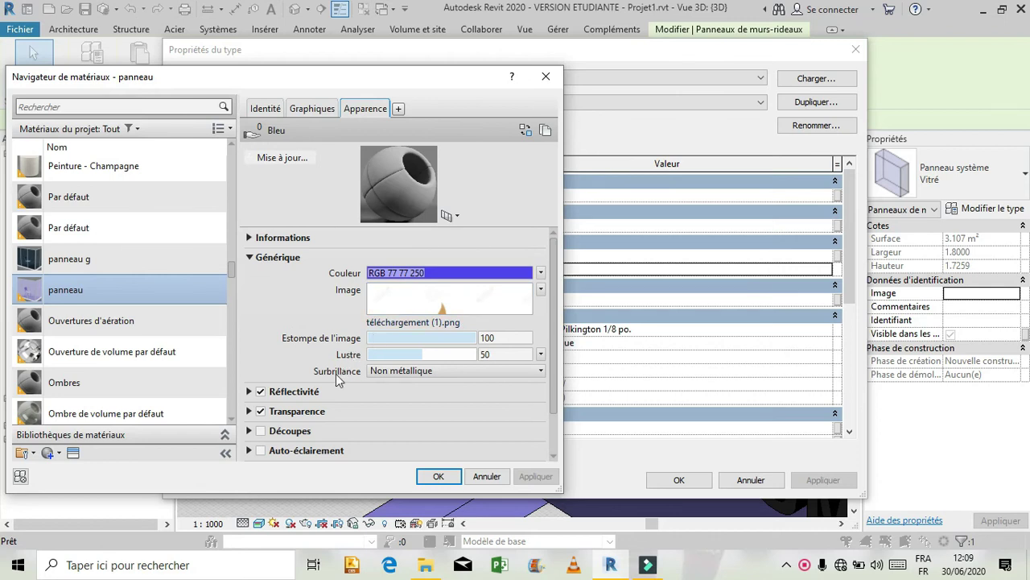
Step: Turn off Transparence and Réflectivité for the panneau material and apply the change to the Vitré panel type
{"action": "left_click", "coordinate": [261, 410]}
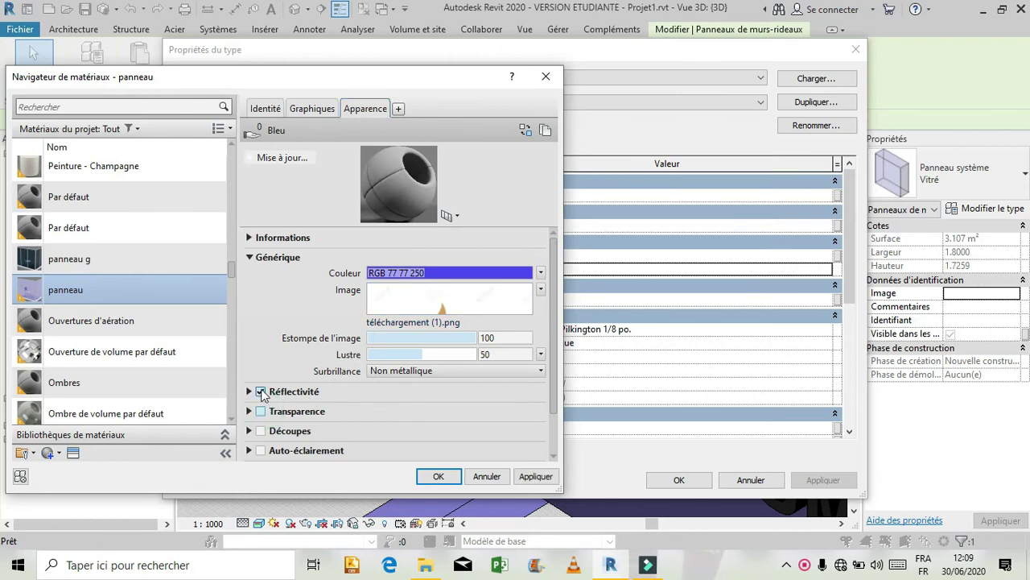
{"action": "left_click", "coordinate": [260, 392]}
{"action": "left_click_drag", "start_coordinate": [557, 372], "coordinate": [572, 426]}
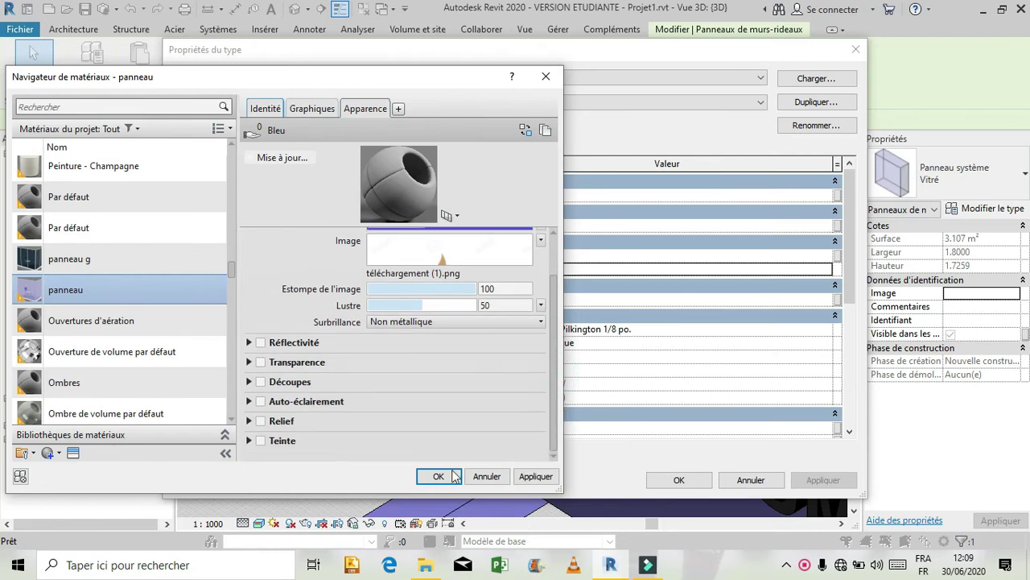
{"action": "left_click", "coordinate": [529, 476]}
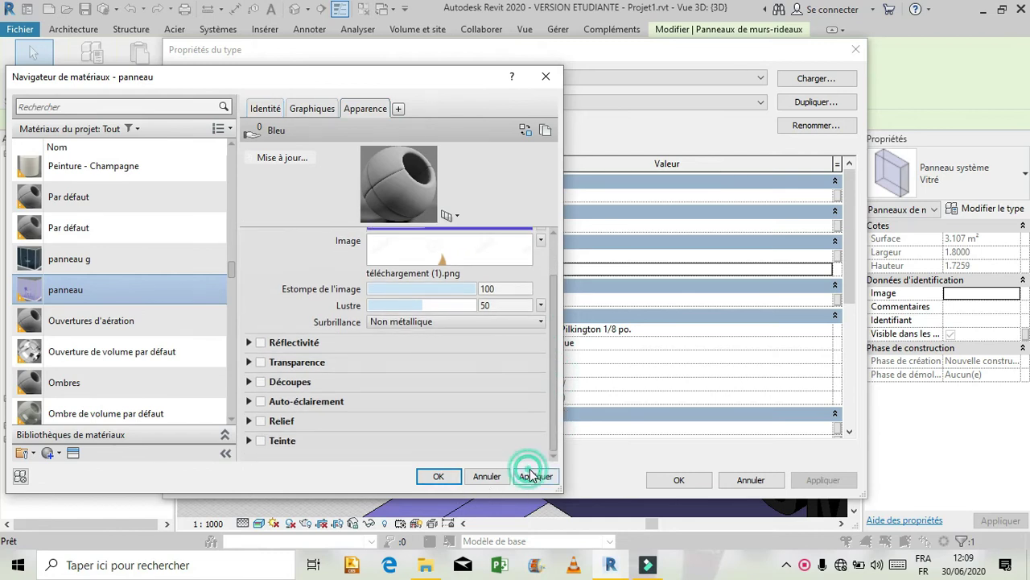
{"action": "left_click", "coordinate": [438, 477]}
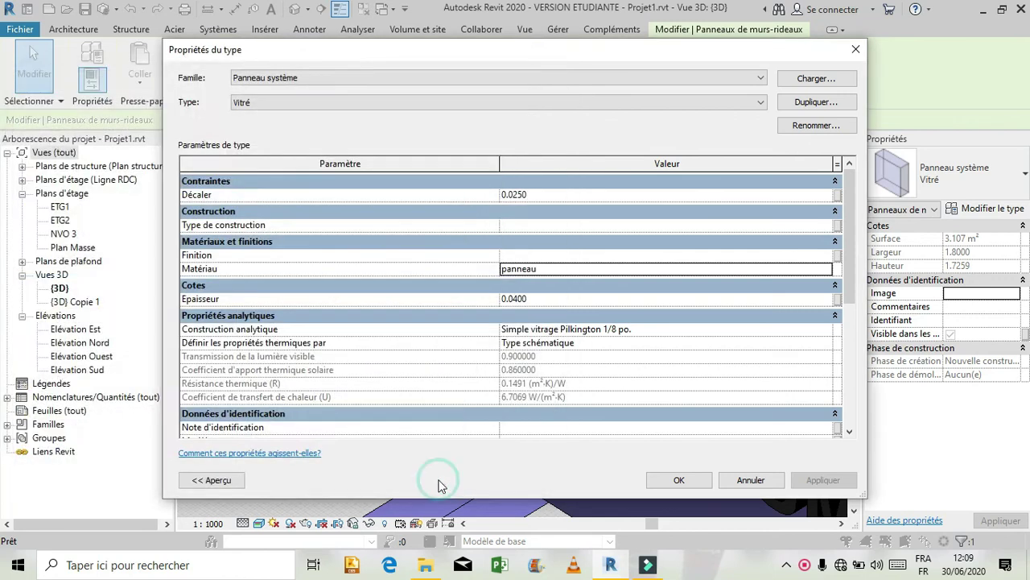
{"action": "left_click", "coordinate": [837, 482]}
{"action": "left_click", "coordinate": [674, 483]}
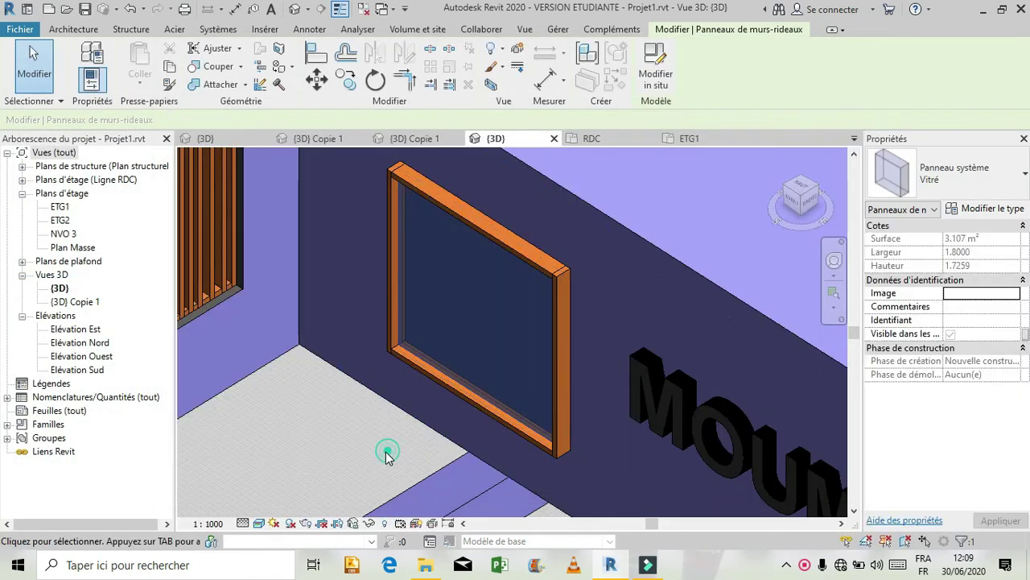
{"action": "key", "text": "Escape"}
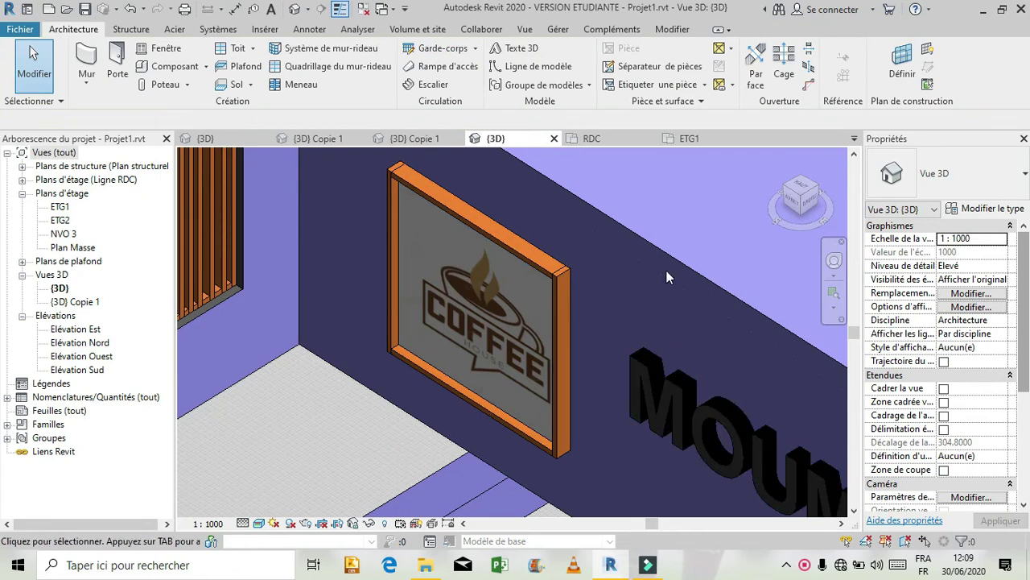
Step: Examine the whole building and its site from above in the 3D view
{"action": "scroll", "coordinate": [667, 270], "scroll_direction": "down", "scroll_amount": 2}
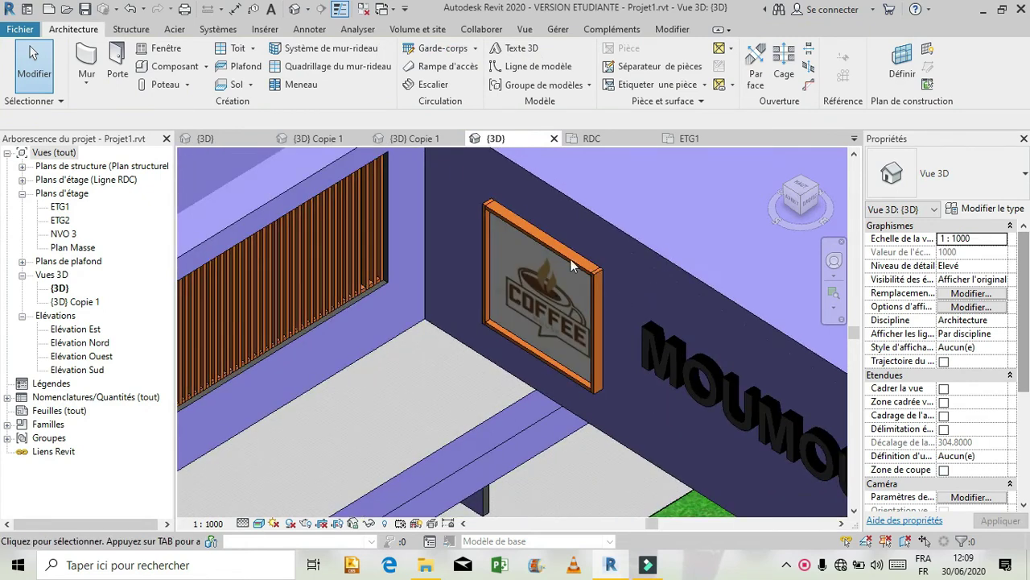
{"action": "scroll", "coordinate": [577, 241], "scroll_direction": "up", "scroll_amount": 1}
{"action": "left_click", "coordinate": [833, 262]}
{"action": "left_click_drag", "start_coordinate": [744, 239], "coordinate": [674, 380]}
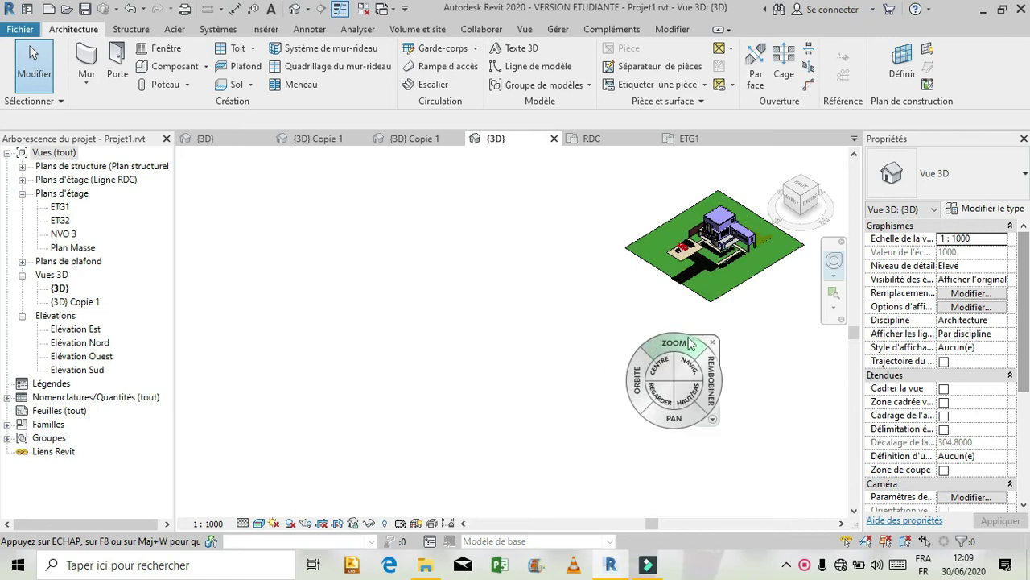
{"action": "key", "text": "Escape"}
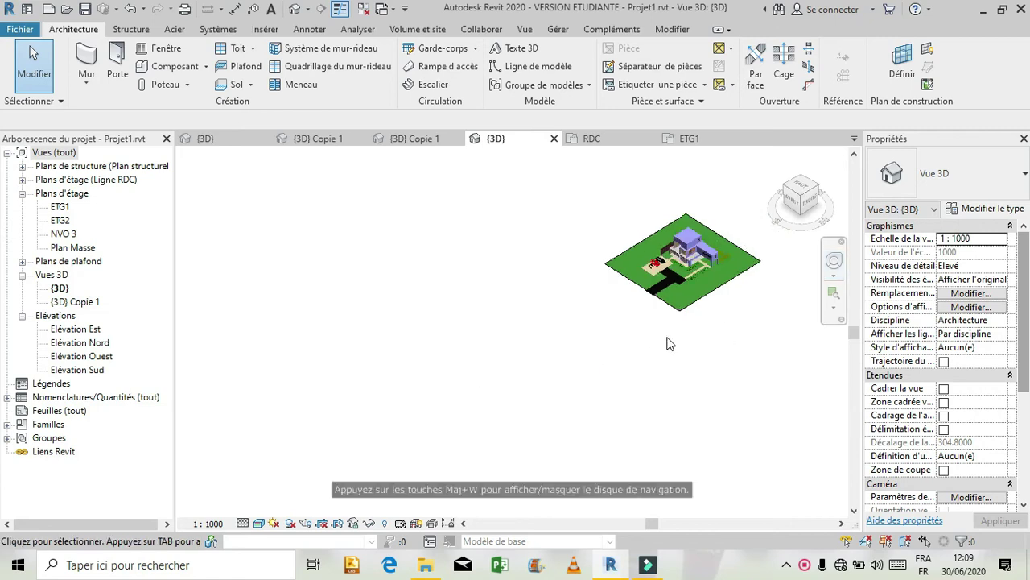
{"action": "scroll", "coordinate": [716, 249], "scroll_direction": "up", "scroll_amount": 5}
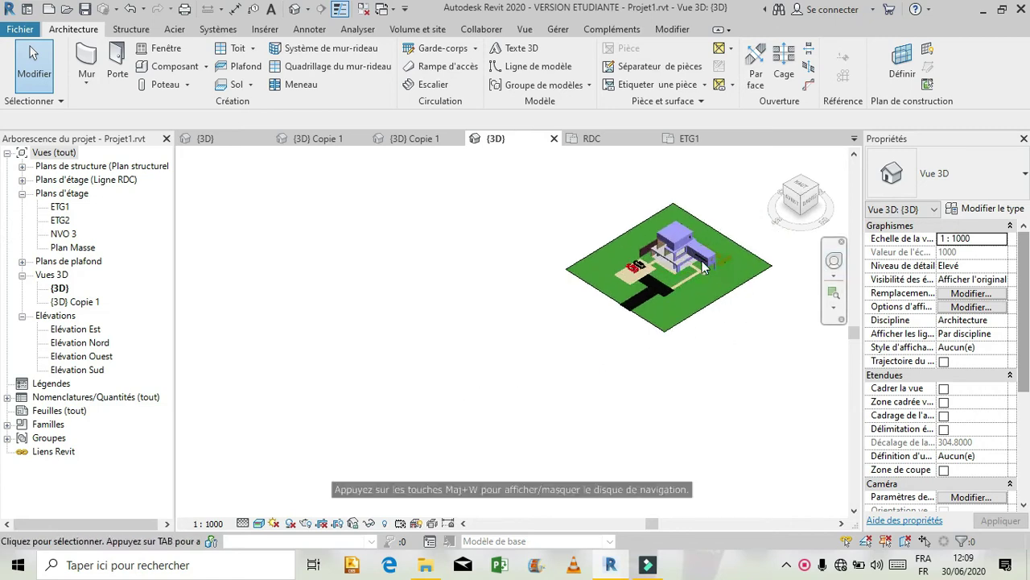
{"action": "scroll", "coordinate": [689, 232], "scroll_direction": "up", "scroll_amount": 2}
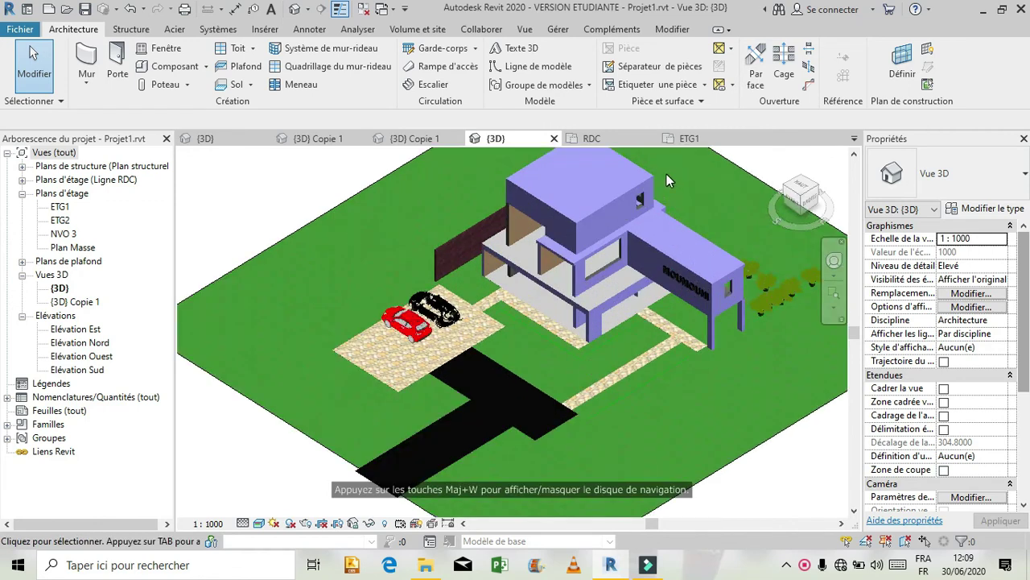
{"action": "scroll", "coordinate": [672, 238], "scroll_direction": "up", "scroll_amount": 1}
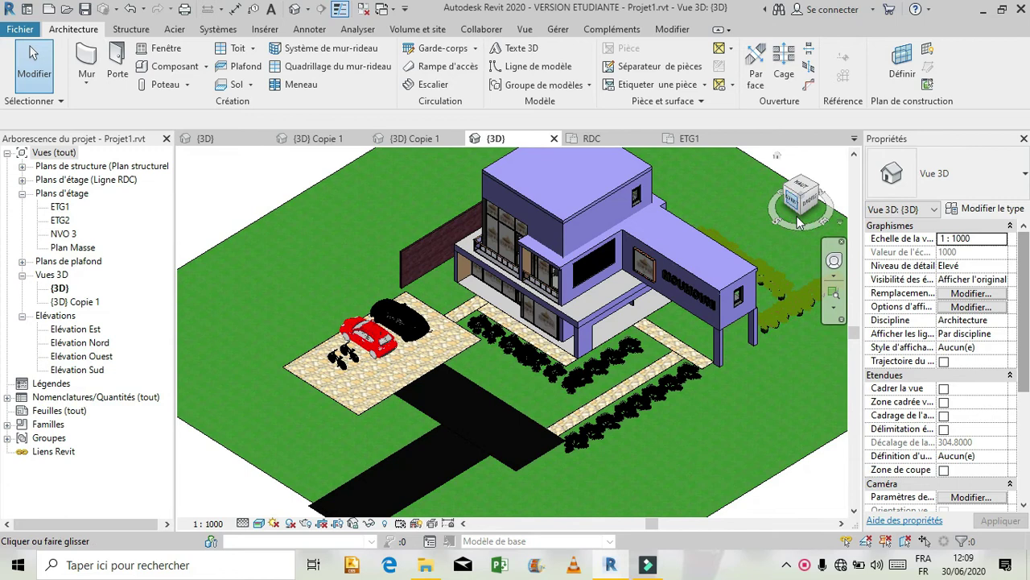
Step: Orbit the 3D view to a lower front angle and inspect the facade around the coffee panel and 3D lettering
{"action": "left_click", "coordinate": [836, 263]}
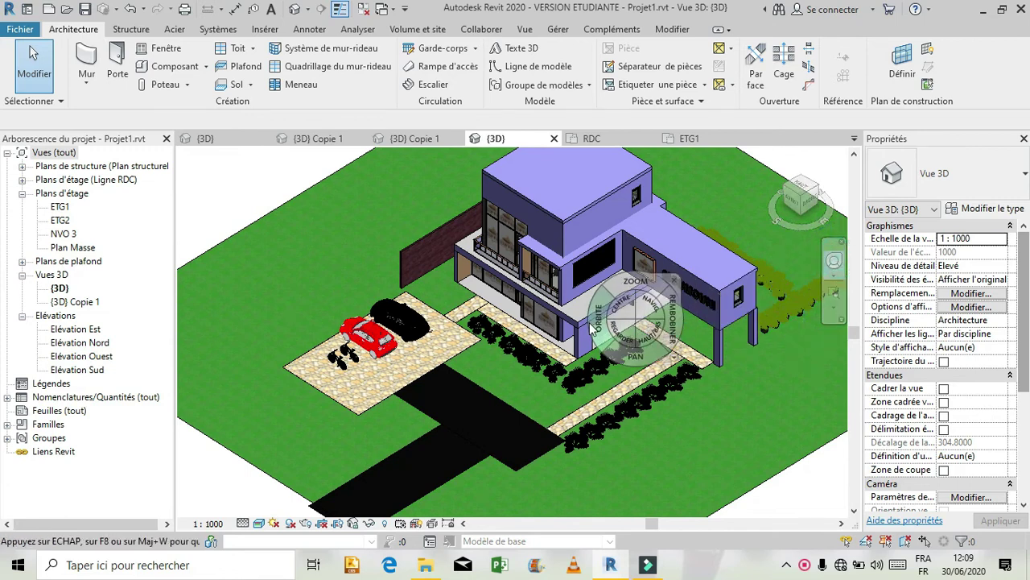
{"action": "left_click_drag", "start_coordinate": [606, 331], "coordinate": [616, 295]}
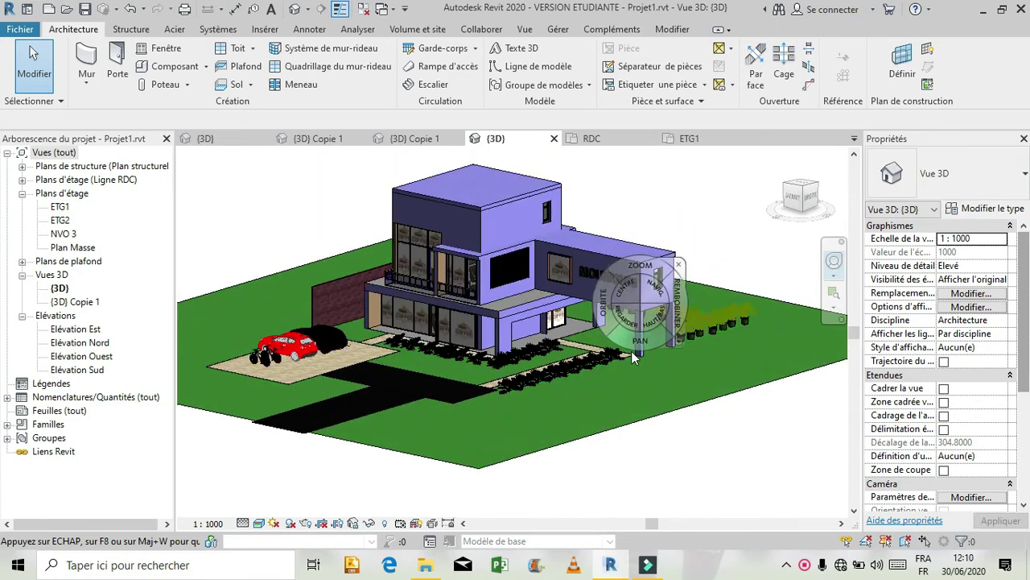
{"action": "left_click_drag", "start_coordinate": [627, 341], "coordinate": [476, 358]}
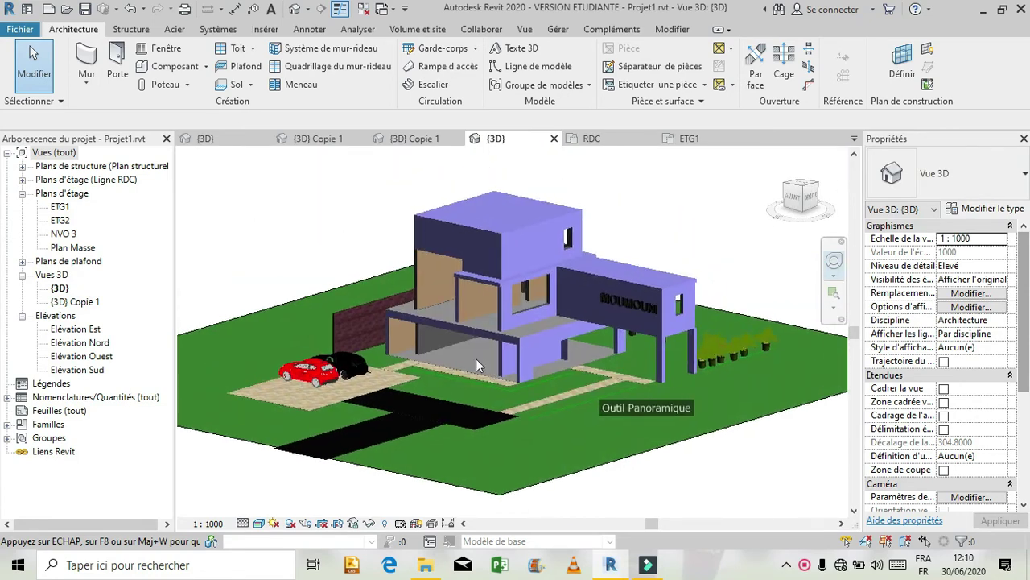
{"action": "left_click_drag", "start_coordinate": [493, 266], "coordinate": [492, 267]}
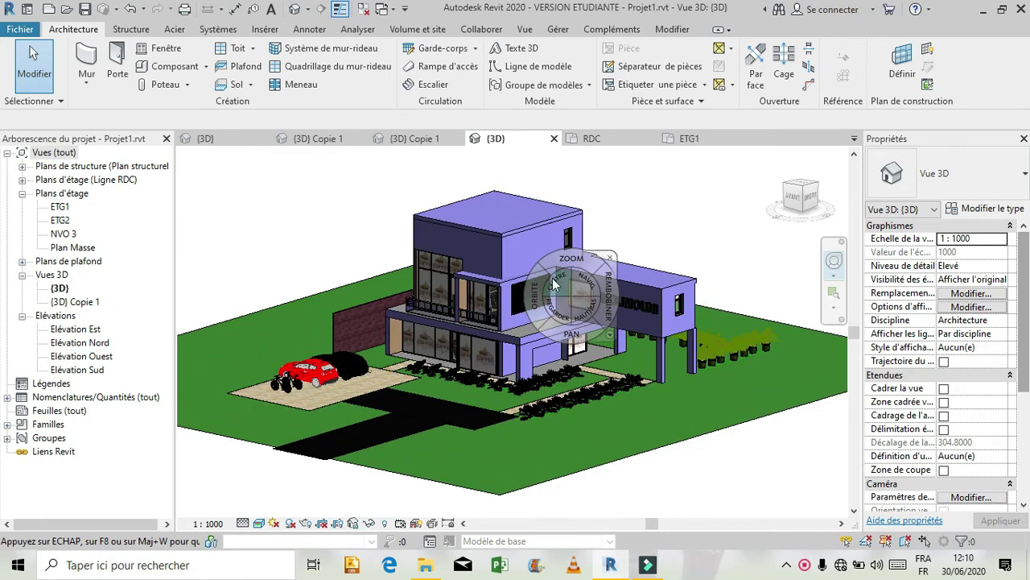
{"action": "left_click", "coordinate": [605, 262]}
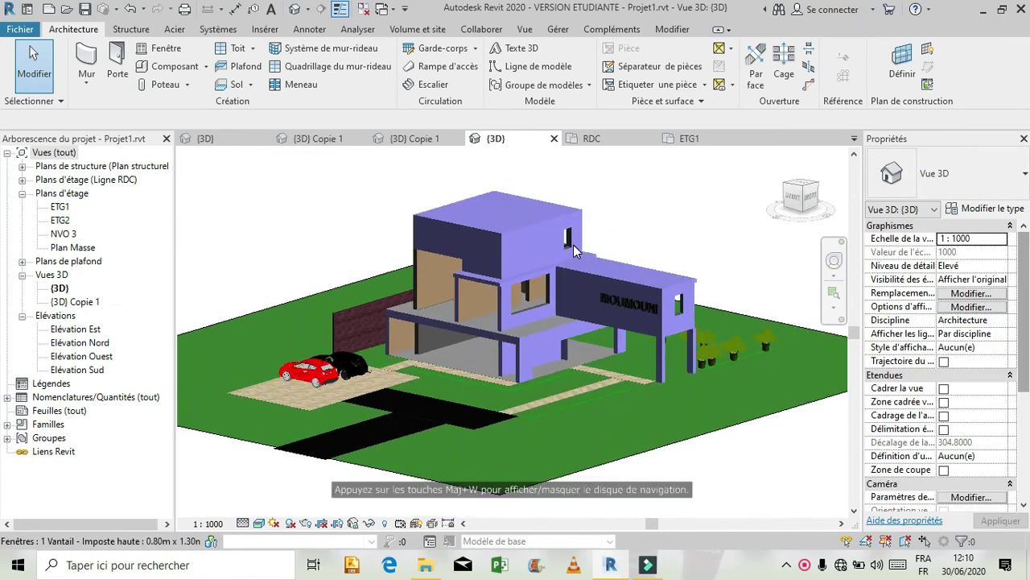
{"action": "scroll", "coordinate": [574, 246], "scroll_direction": "up", "scroll_amount": 4}
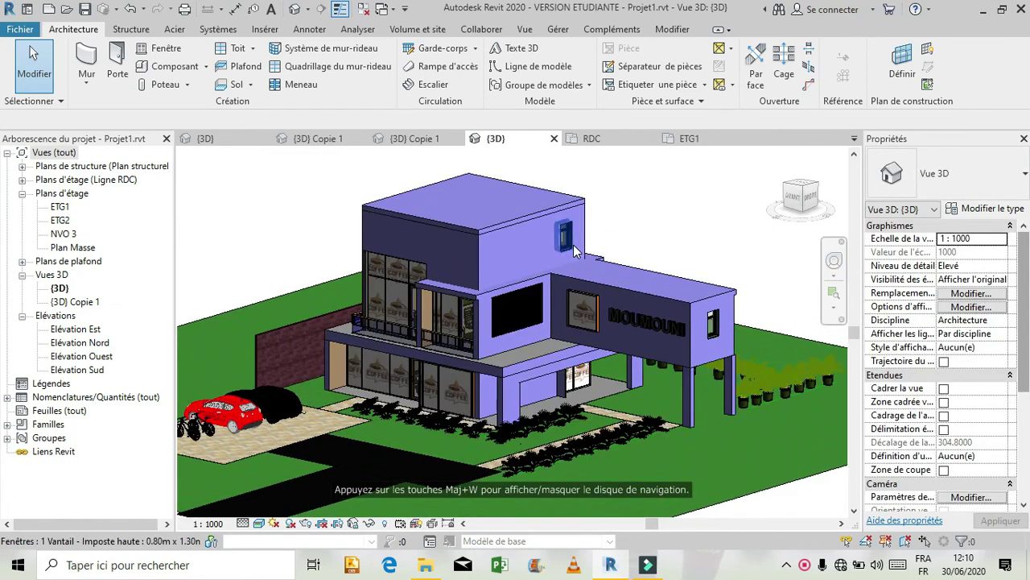
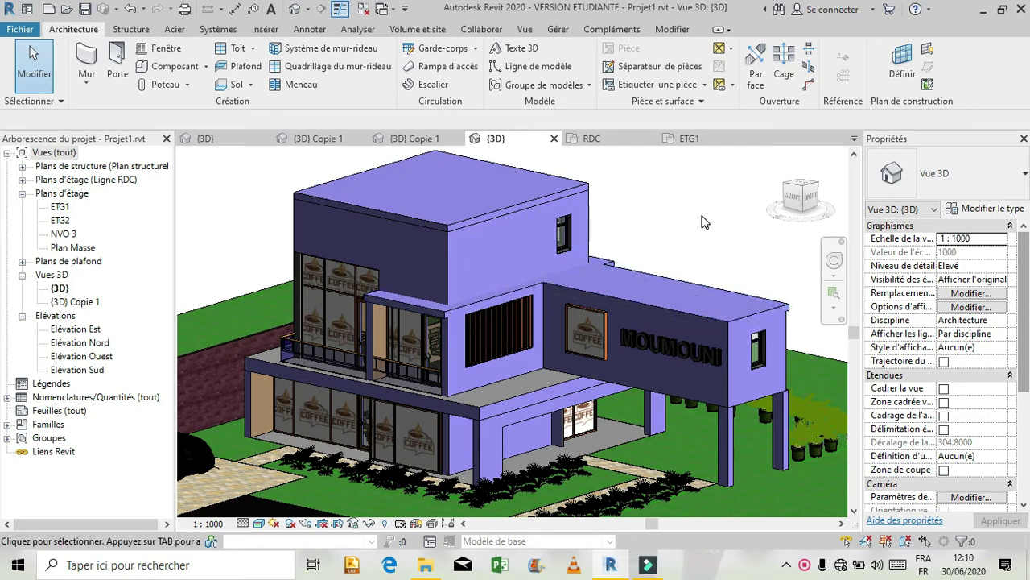
{"action": "scroll", "coordinate": [608, 339], "scroll_direction": "up", "scroll_amount": 2}
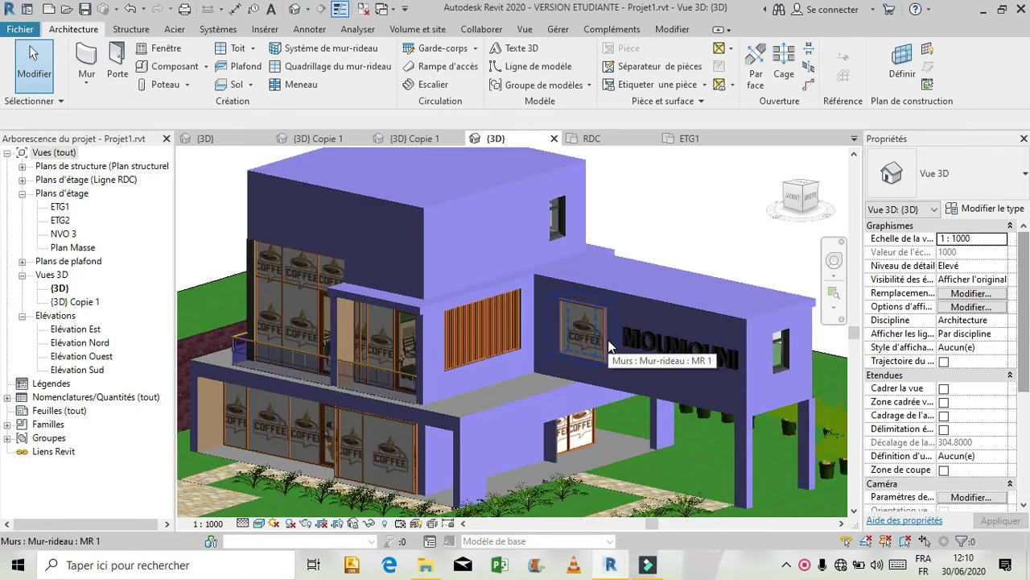
{"action": "scroll", "coordinate": [609, 342], "scroll_direction": "up", "scroll_amount": 1}
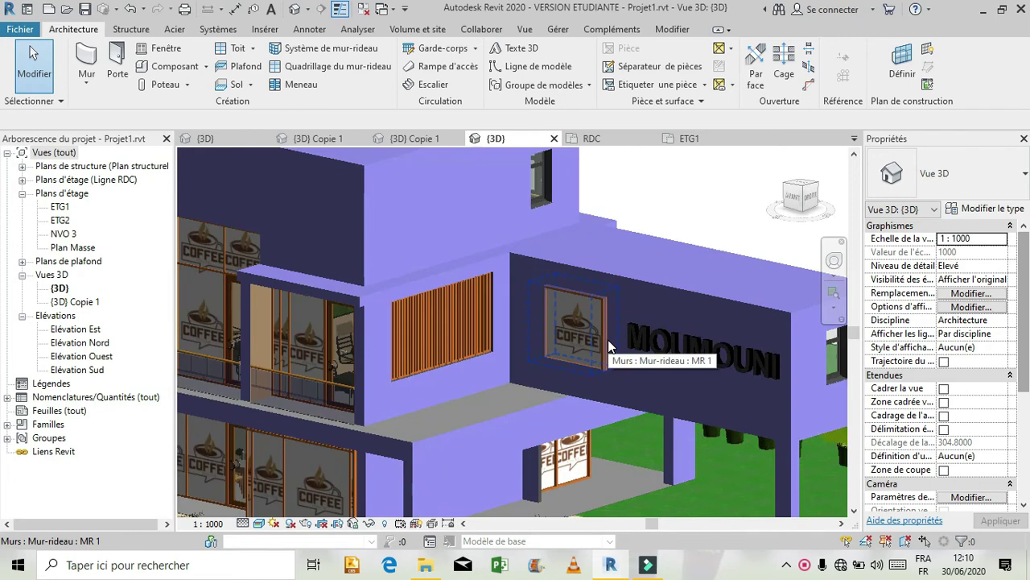
{"action": "left_click", "coordinate": [579, 333]}
{"action": "key", "text": "Delete"}
{"action": "scroll", "coordinate": [594, 351], "scroll_direction": "up", "scroll_amount": 1}
{"action": "scroll", "coordinate": [612, 282], "scroll_direction": "up", "scroll_amount": 1}
{"action": "key", "text": "ctrl+z"}
{"action": "scroll", "coordinate": [618, 274], "scroll_direction": "up", "scroll_amount": 2}
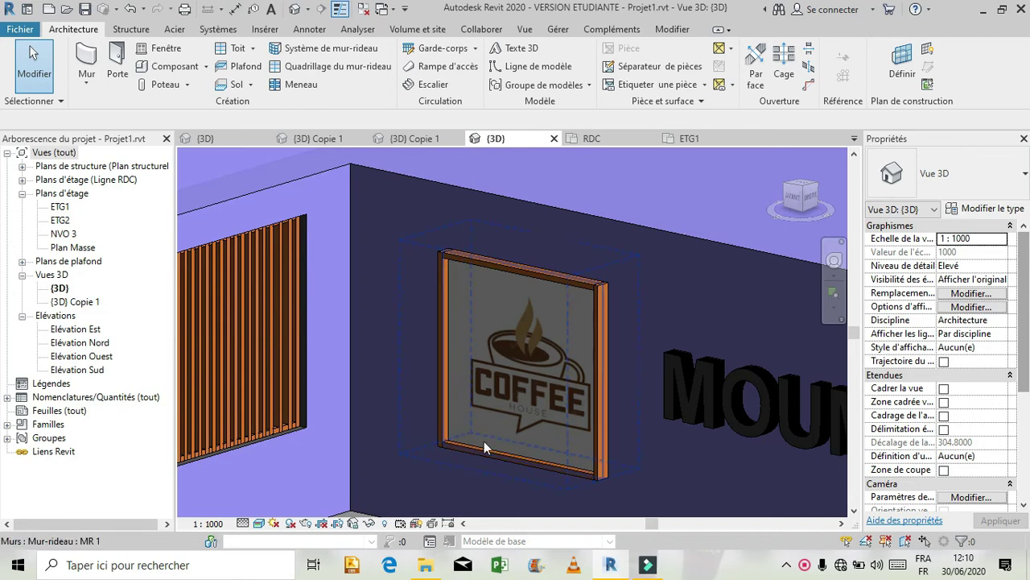
Step: Open the appearance settings of the panneau material used by the coffee panel's Vitré type
{"action": "scroll", "coordinate": [673, 378], "scroll_direction": "down", "scroll_amount": 4}
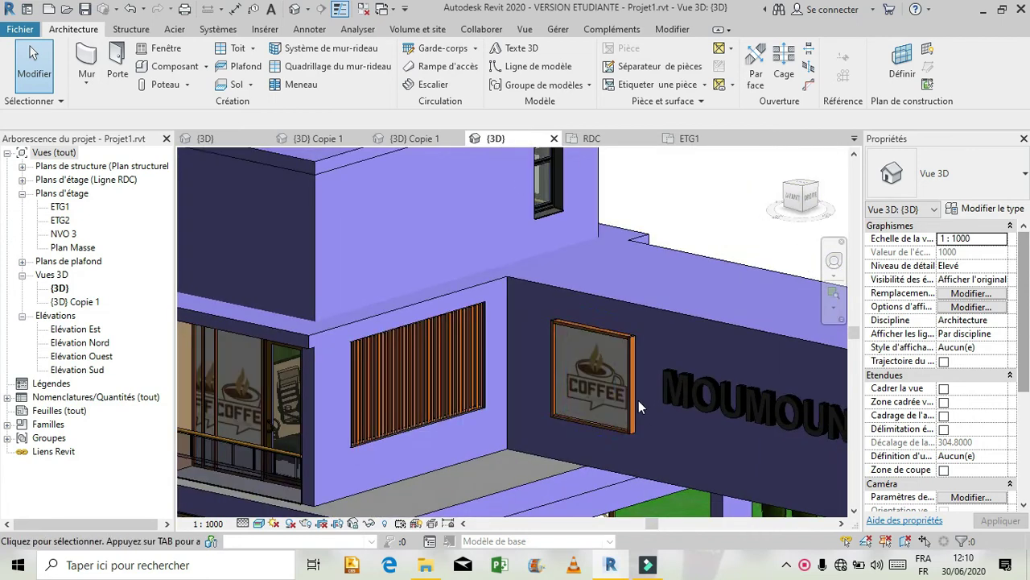
{"action": "scroll", "coordinate": [586, 397], "scroll_direction": "up", "scroll_amount": 1}
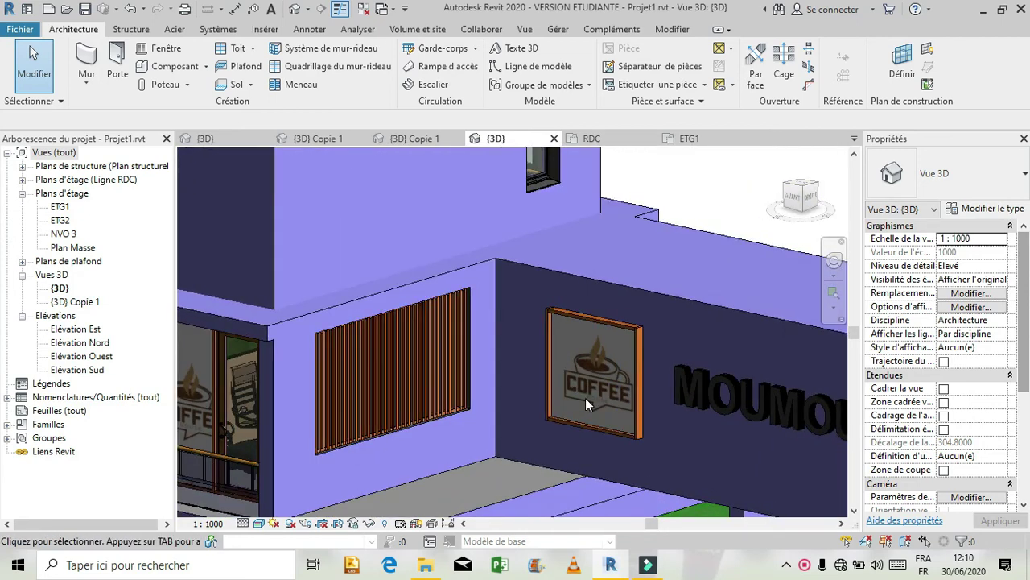
{"action": "scroll", "coordinate": [585, 397], "scroll_direction": "down", "scroll_amount": 5}
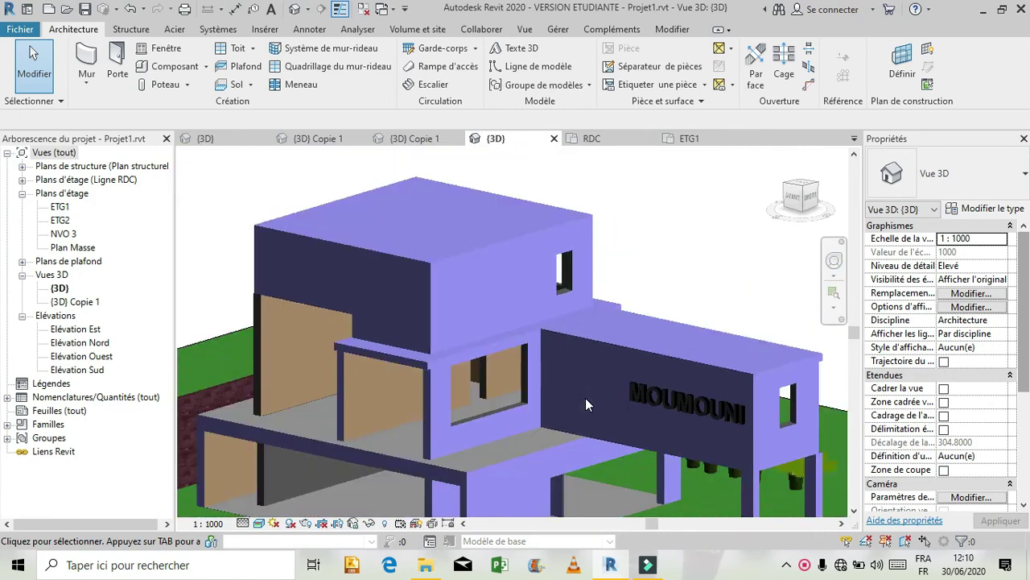
{"action": "scroll", "coordinate": [584, 400], "scroll_direction": "up", "scroll_amount": 4}
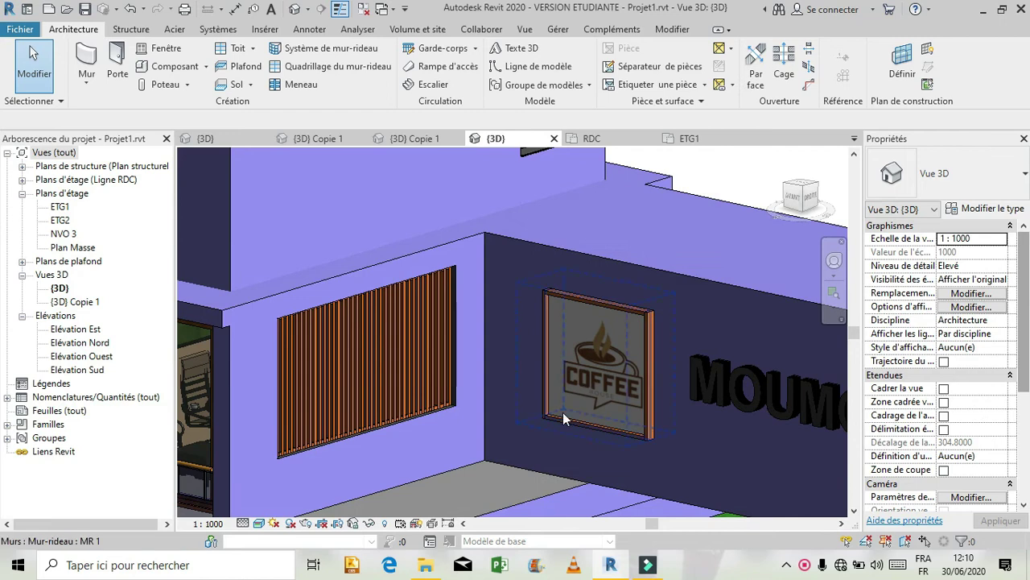
{"action": "left_click", "coordinate": [564, 415]}
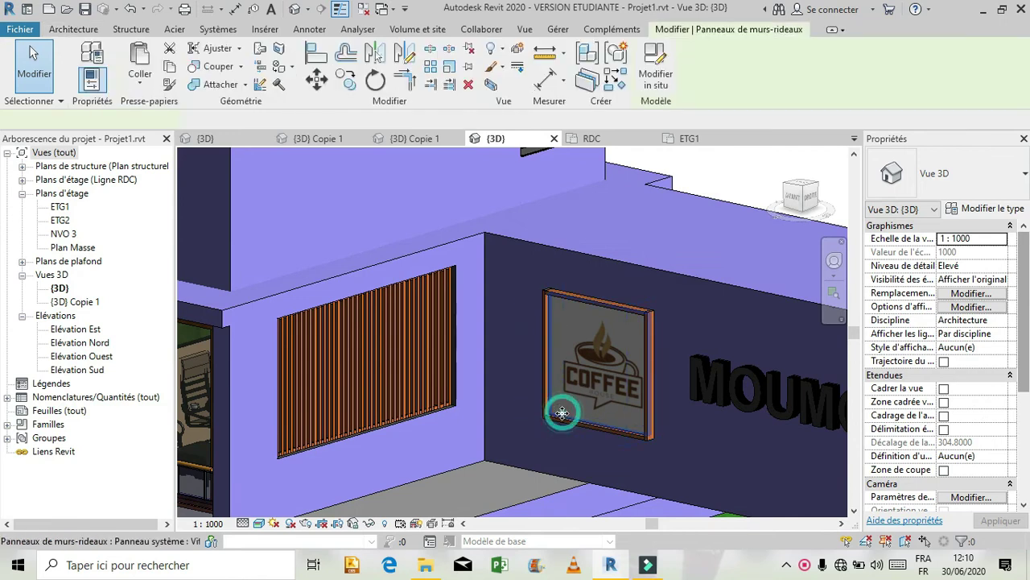
{"action": "left_click", "coordinate": [957, 209]}
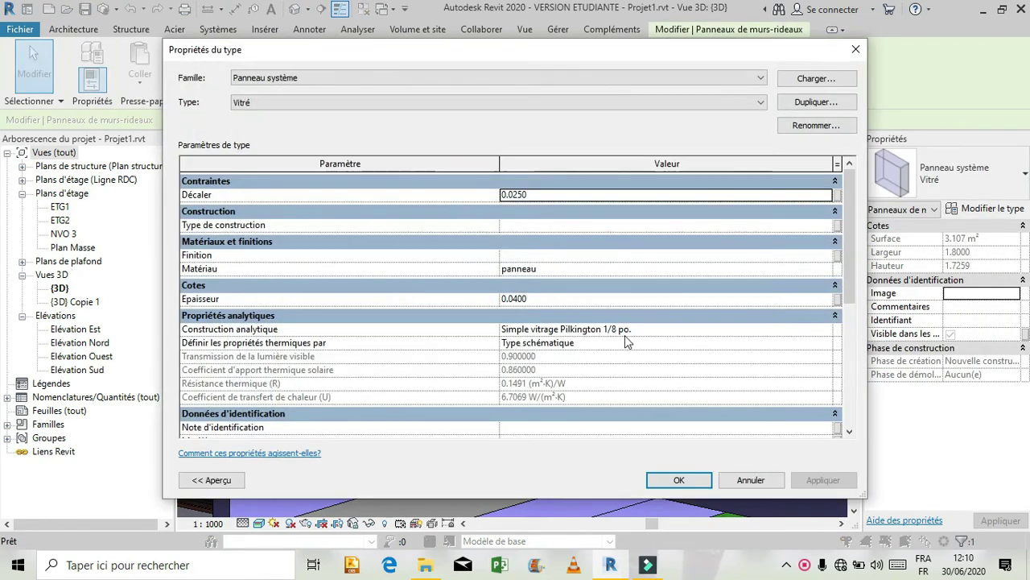
{"action": "left_click", "coordinate": [826, 272]}
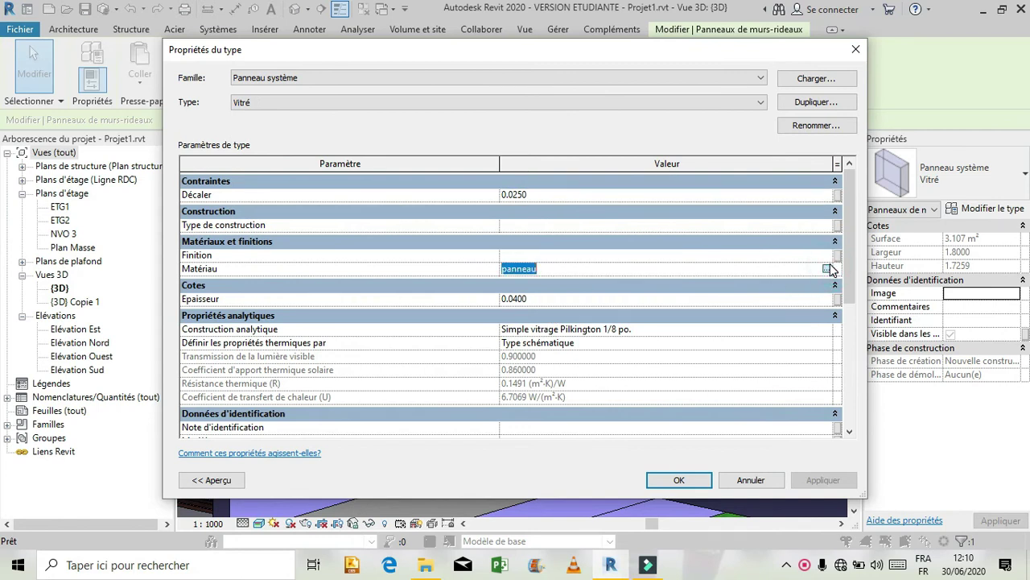
{"action": "left_click", "coordinate": [829, 264]}
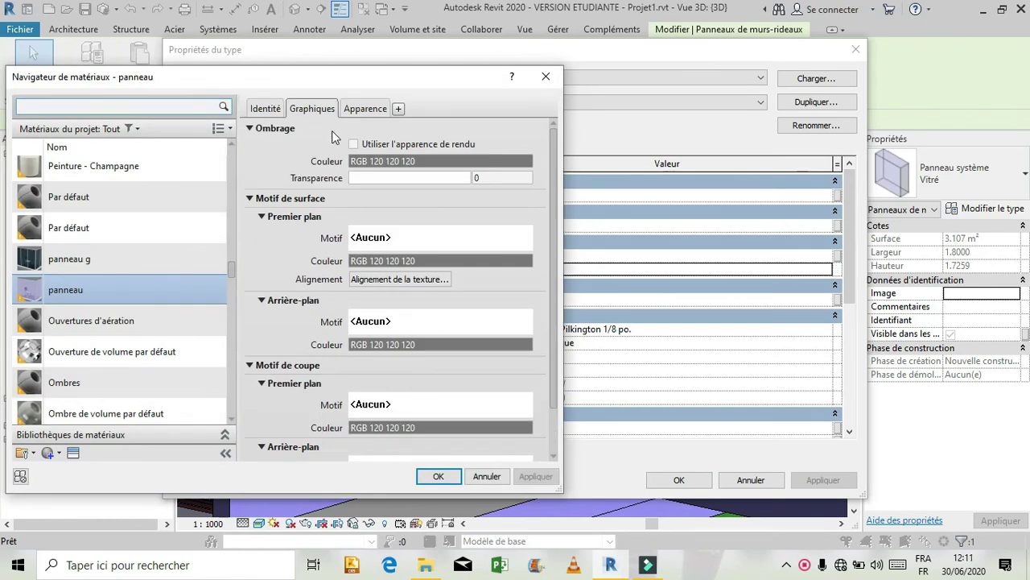
{"action": "left_click", "coordinate": [365, 109]}
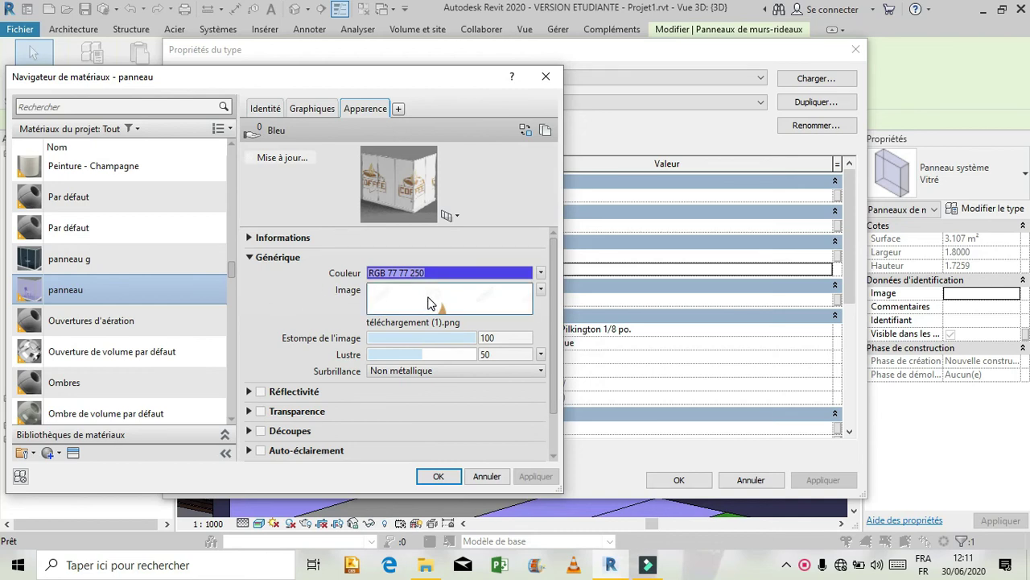
Step: Remove the coffee logo image from the panneau material and apply the change to the Vitré panel type
{"action": "mouse_move", "coordinate": [429, 303]}
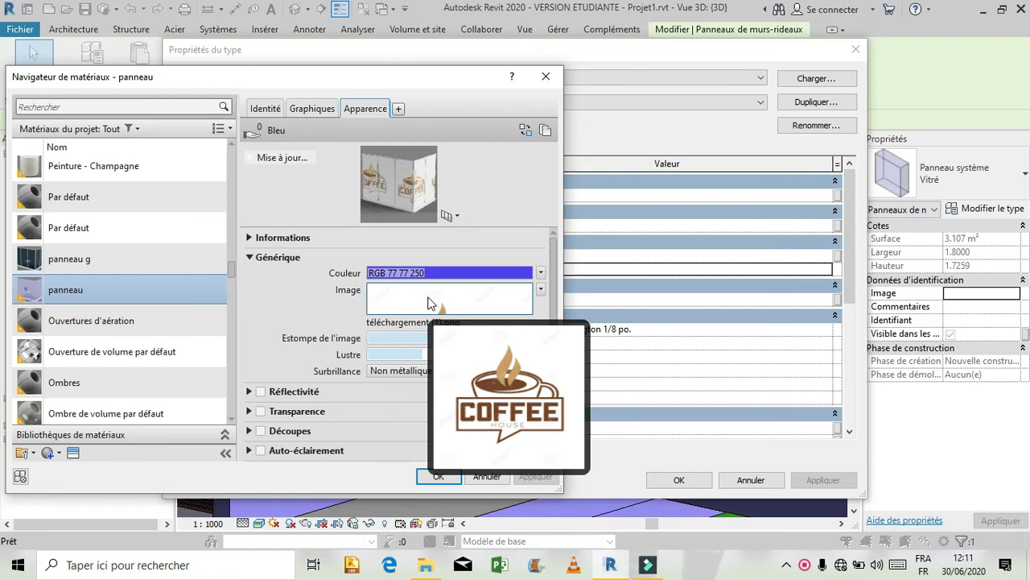
{"action": "left_click", "coordinate": [541, 288]}
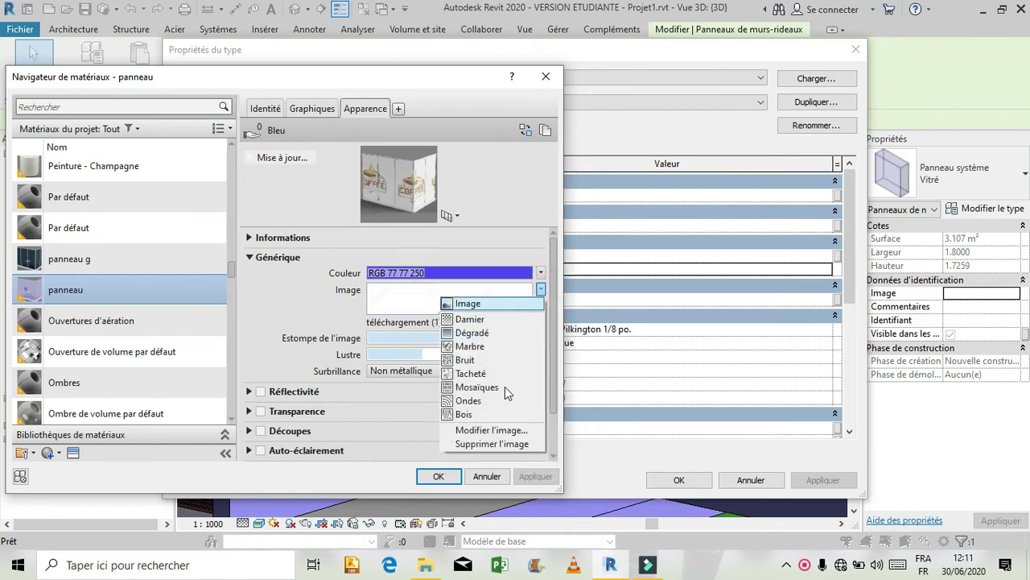
{"action": "left_click", "coordinate": [502, 439]}
{"action": "left_click", "coordinate": [521, 481]}
{"action": "left_click", "coordinate": [520, 478]}
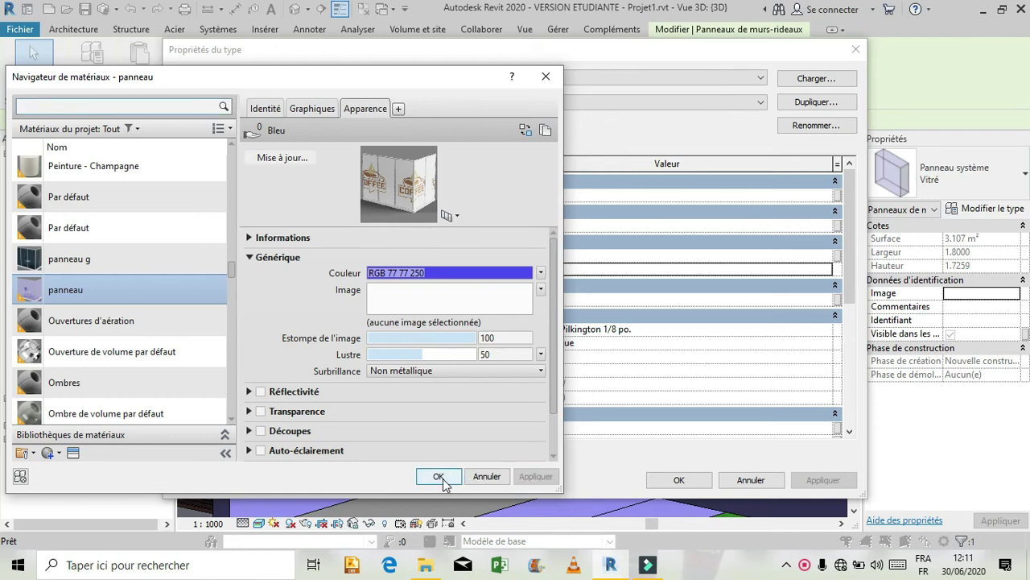
{"action": "left_click", "coordinate": [440, 477]}
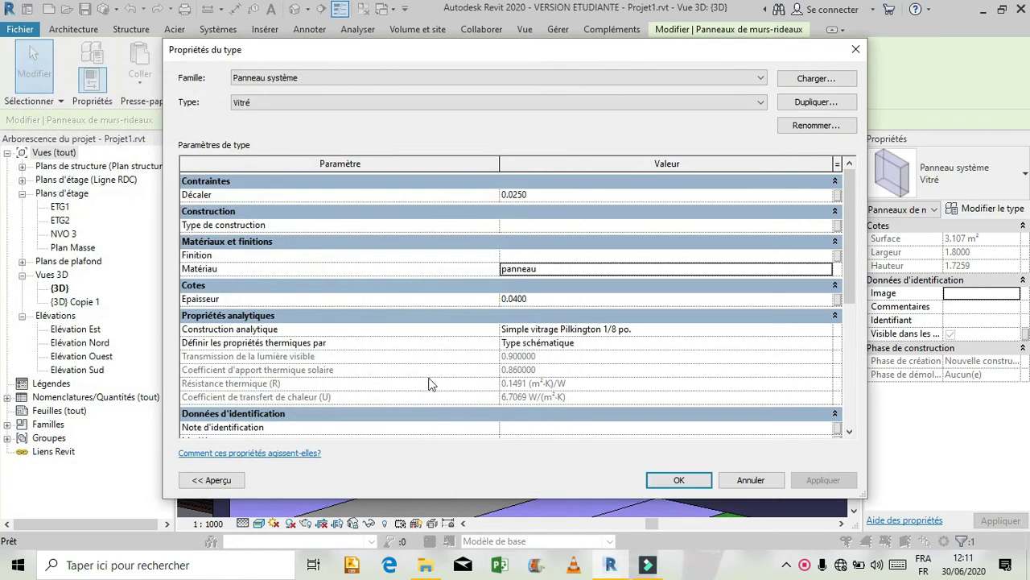
{"action": "left_click", "coordinate": [680, 481]}
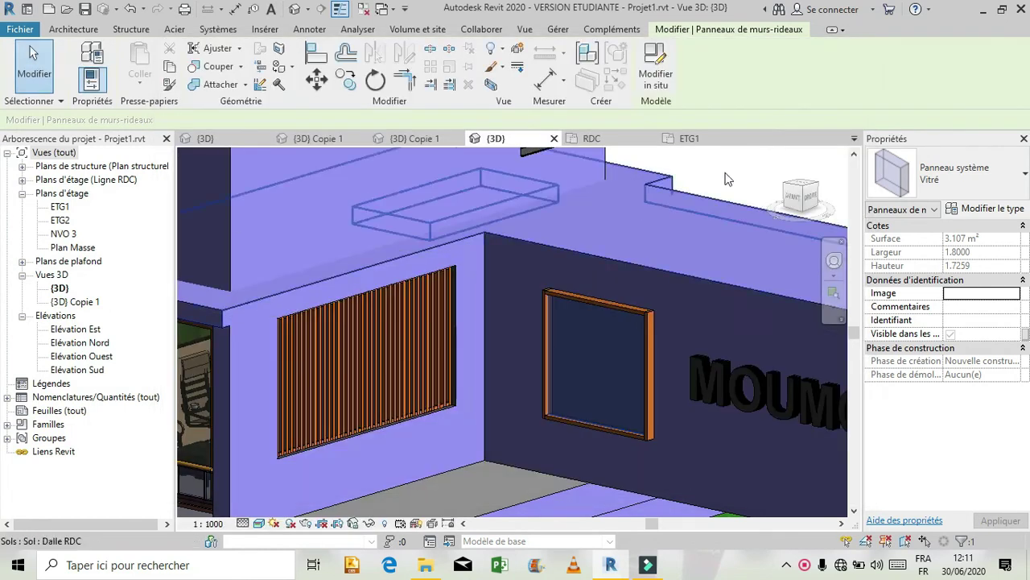
{"action": "key", "text": "Escape"}
Step: Turn on Réflectivité and Transparence in the appearance of the framed panel's panneau material
{"action": "scroll", "coordinate": [683, 398], "scroll_direction": "down", "scroll_amount": 2}
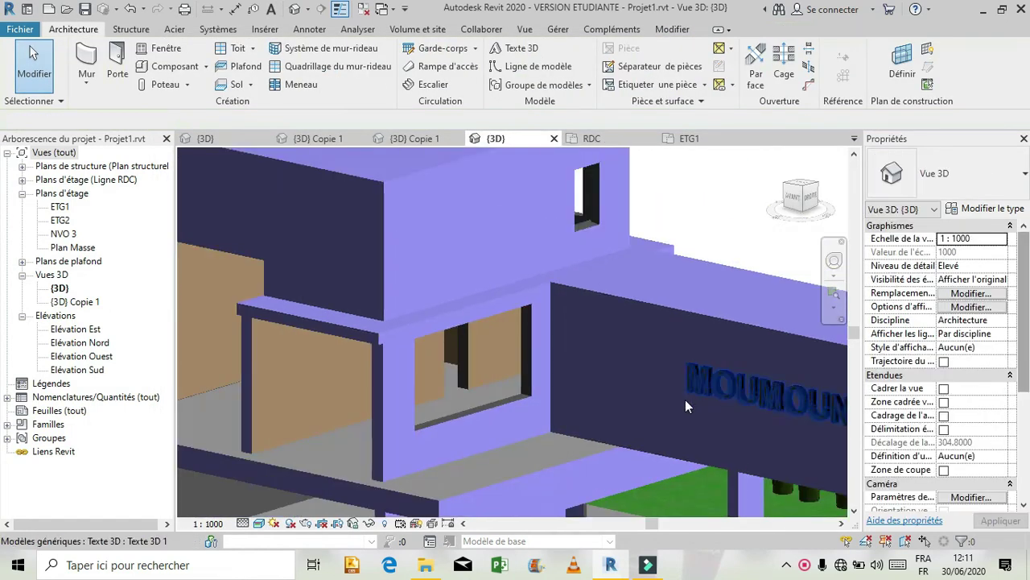
{"action": "scroll", "coordinate": [685, 399], "scroll_direction": "down", "scroll_amount": 1}
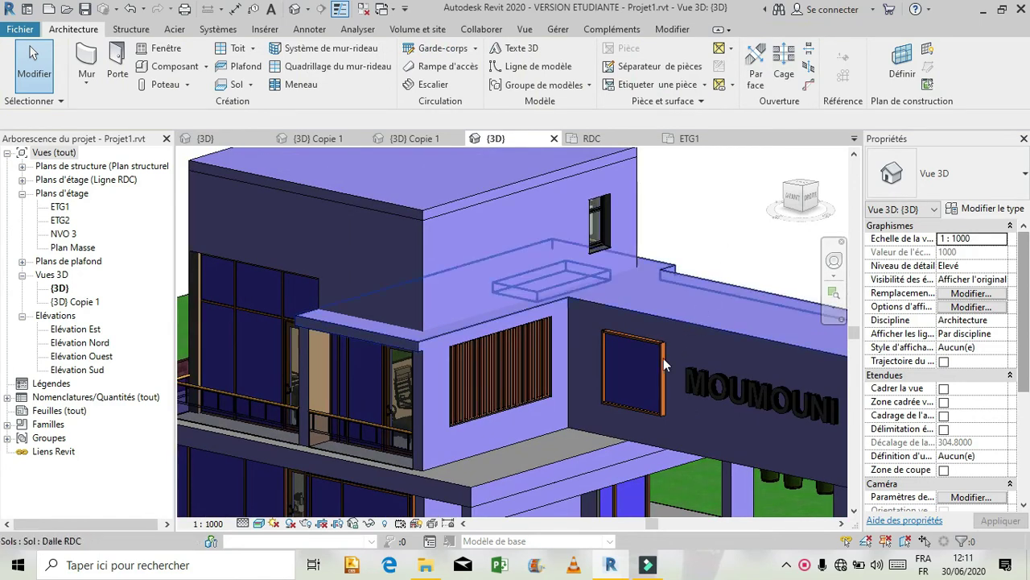
{"action": "scroll", "coordinate": [652, 409], "scroll_direction": "up", "scroll_amount": 5}
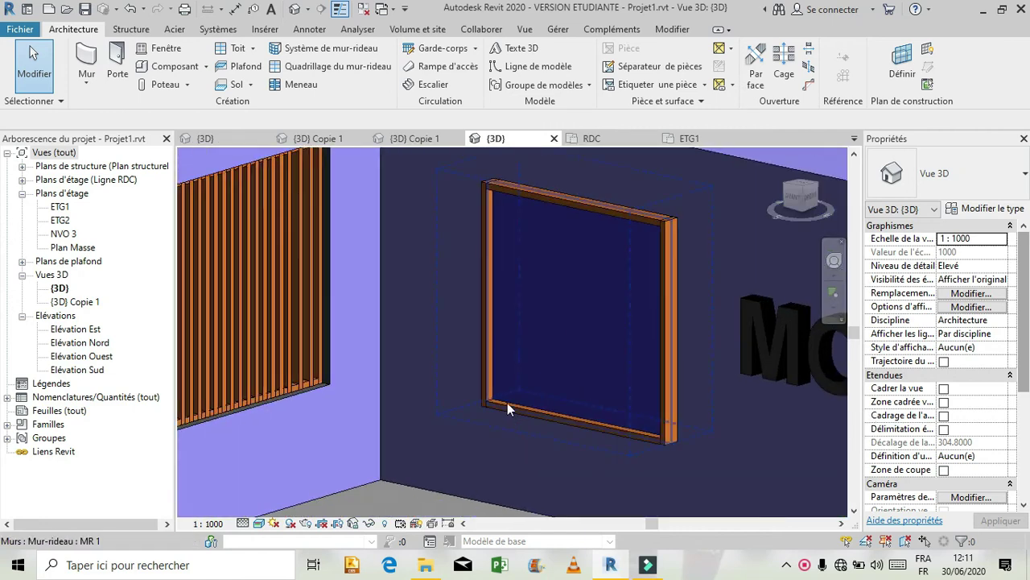
{"action": "left_click", "coordinate": [508, 400]}
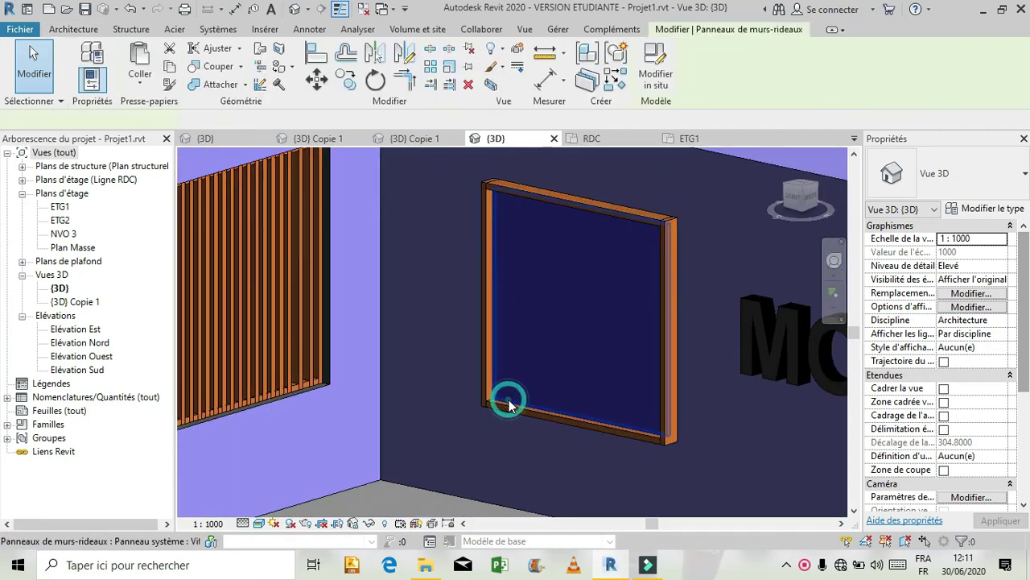
{"action": "left_click", "coordinate": [999, 209]}
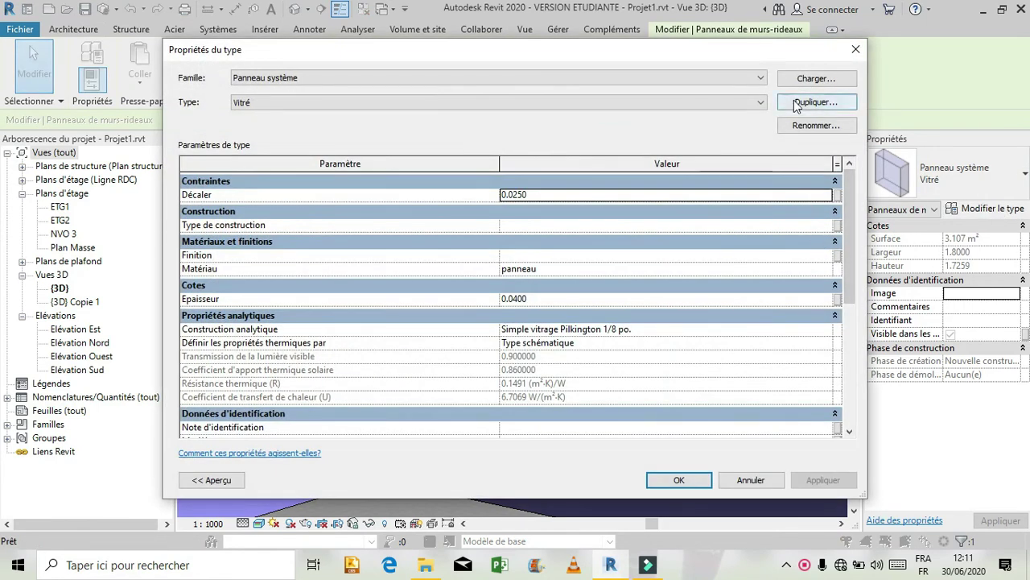
{"action": "left_click", "coordinate": [830, 269]}
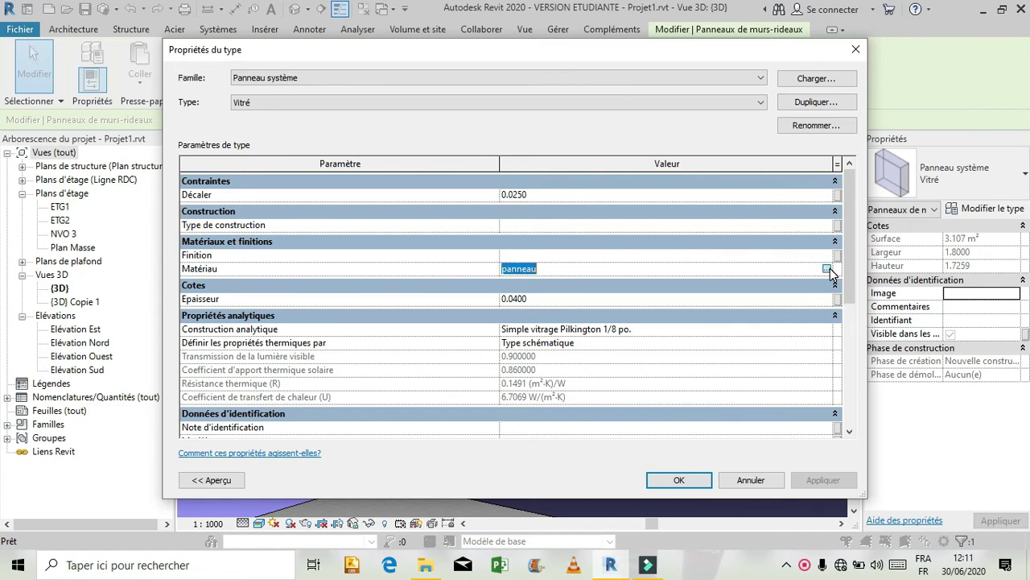
{"action": "left_click", "coordinate": [829, 268]}
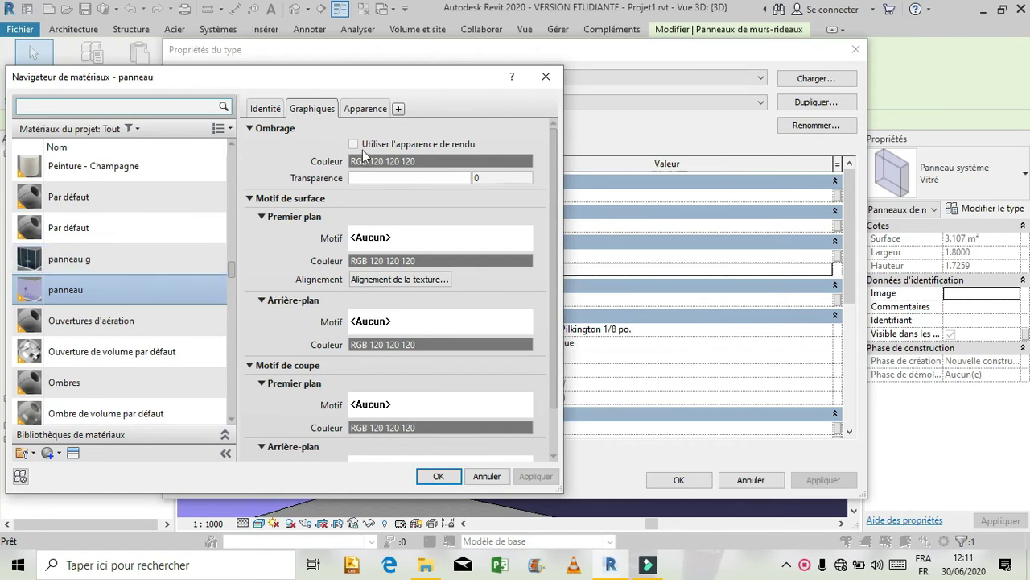
{"action": "left_click", "coordinate": [364, 111]}
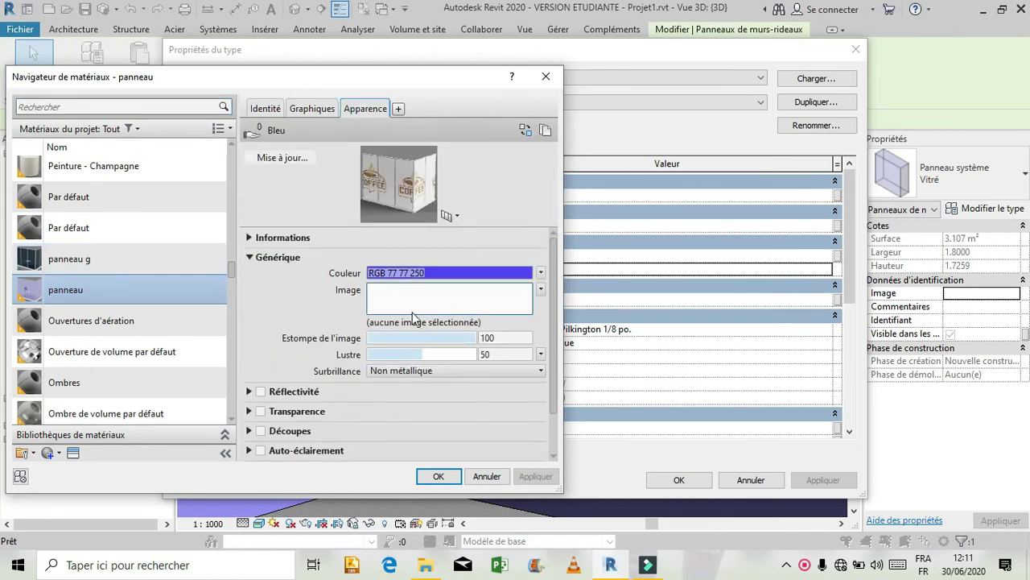
{"action": "left_click", "coordinate": [260, 392]}
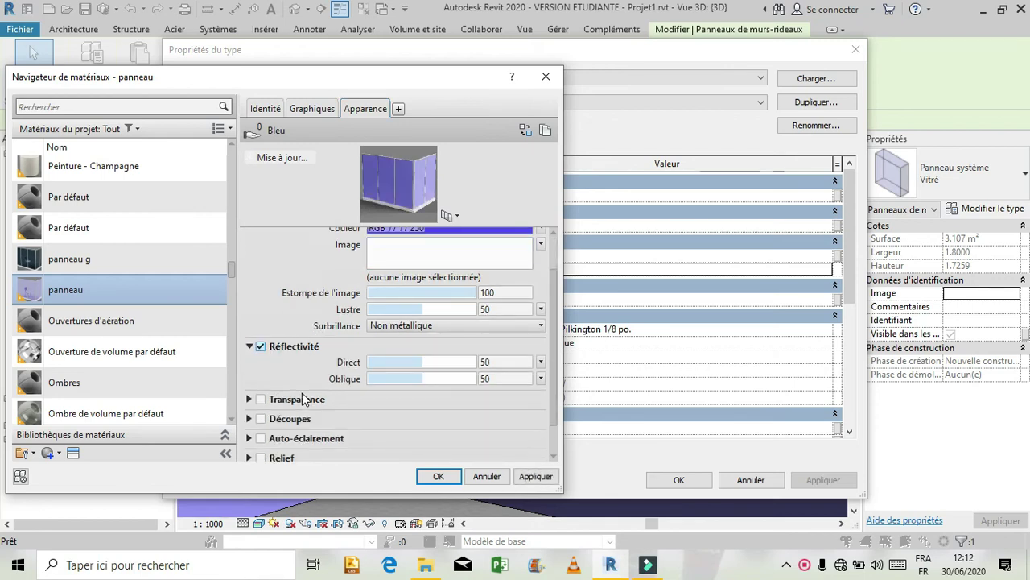
{"action": "left_click", "coordinate": [261, 399]}
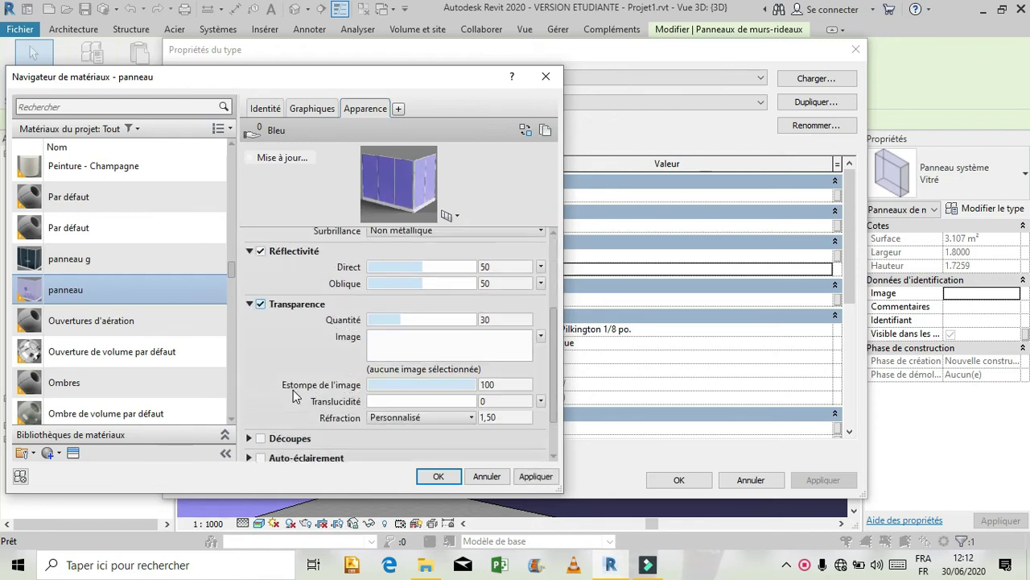
Step: Set the panneau material's Lustre and Estompe de l'image to 100 and apply the material to the Vitré type
{"action": "scroll", "coordinate": [450, 266], "scroll_direction": "up", "scroll_amount": 4}
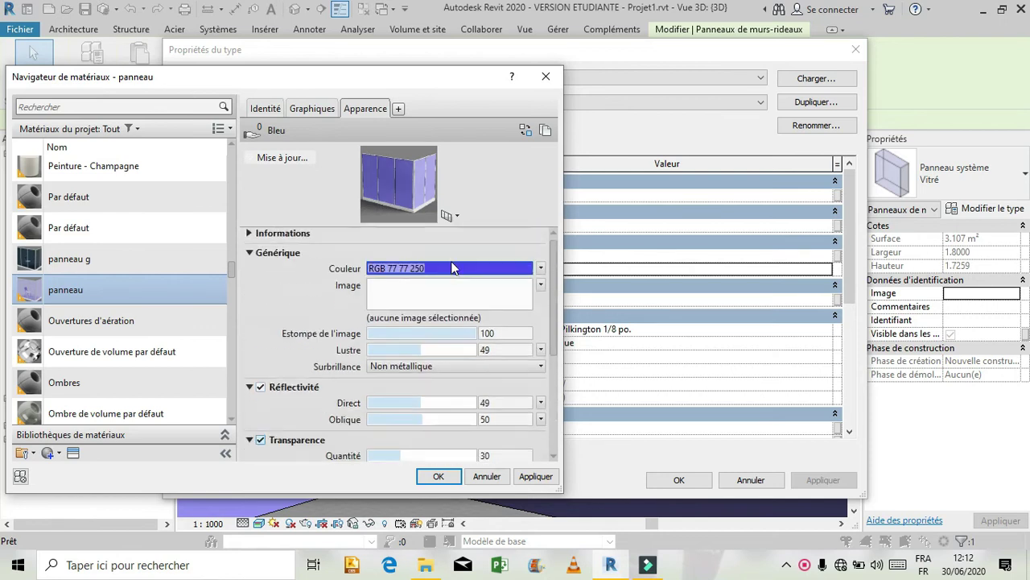
{"action": "scroll", "coordinate": [451, 260], "scroll_direction": "down", "scroll_amount": 1}
{"action": "left_click_drag", "start_coordinate": [436, 285], "coordinate": [449, 290]}
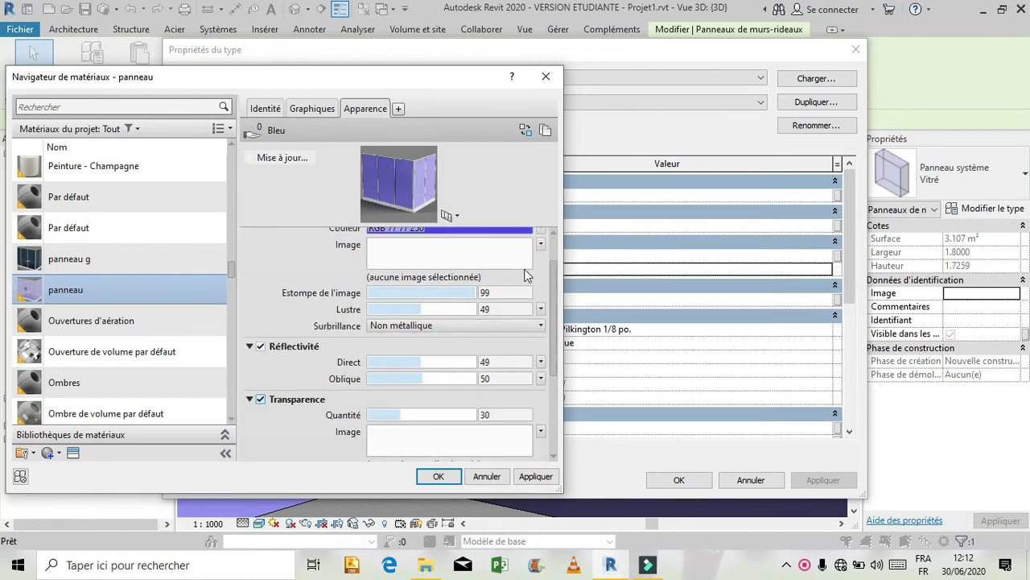
{"action": "scroll", "coordinate": [525, 274], "scroll_direction": "up", "scroll_amount": 1}
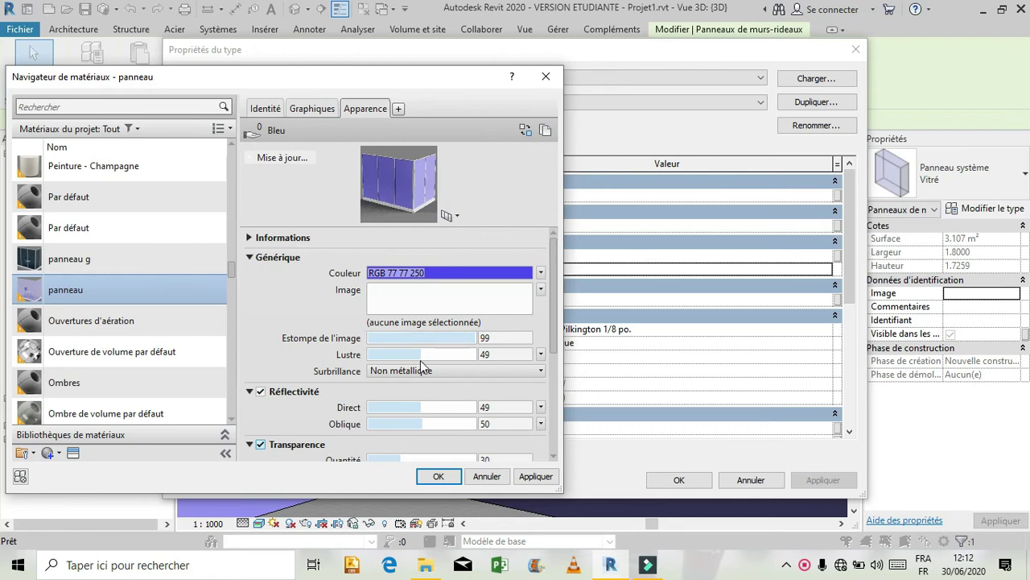
{"action": "left_click_drag", "start_coordinate": [421, 354], "coordinate": [476, 337]}
{"action": "left_click", "coordinate": [534, 476]}
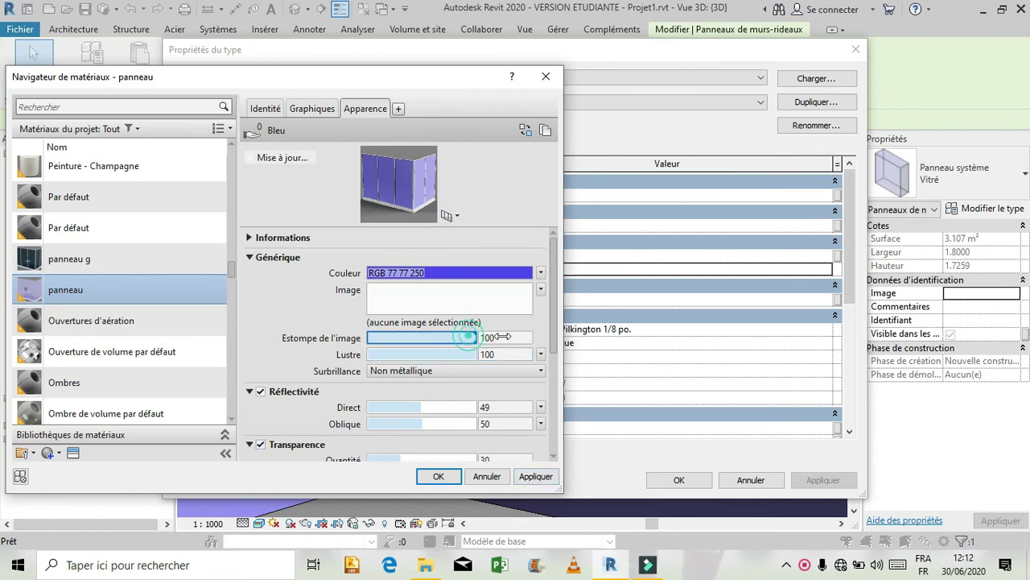
{"action": "left_click", "coordinate": [534, 476]}
{"action": "left_click", "coordinate": [434, 476]}
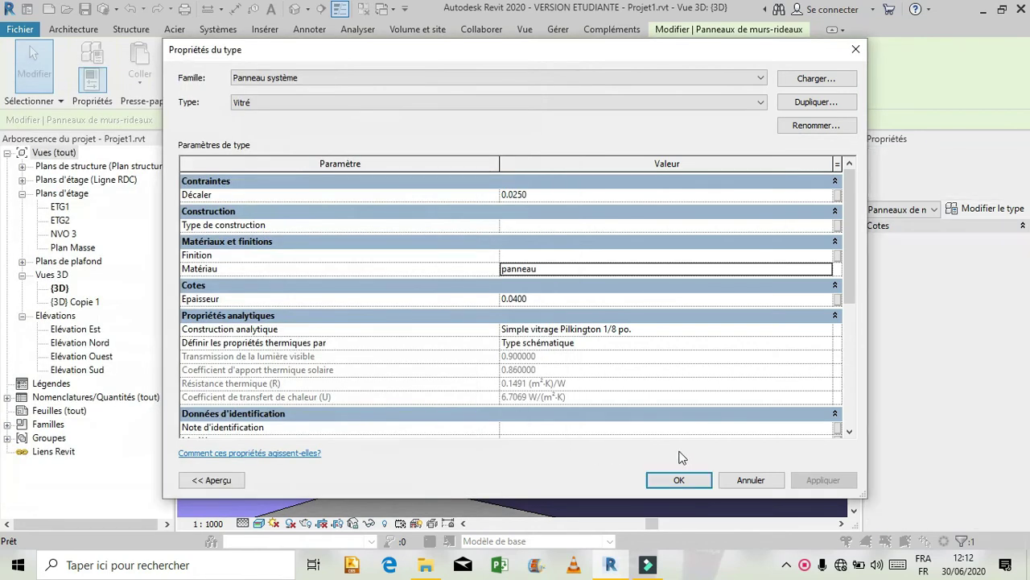
{"action": "left_click", "coordinate": [823, 480]}
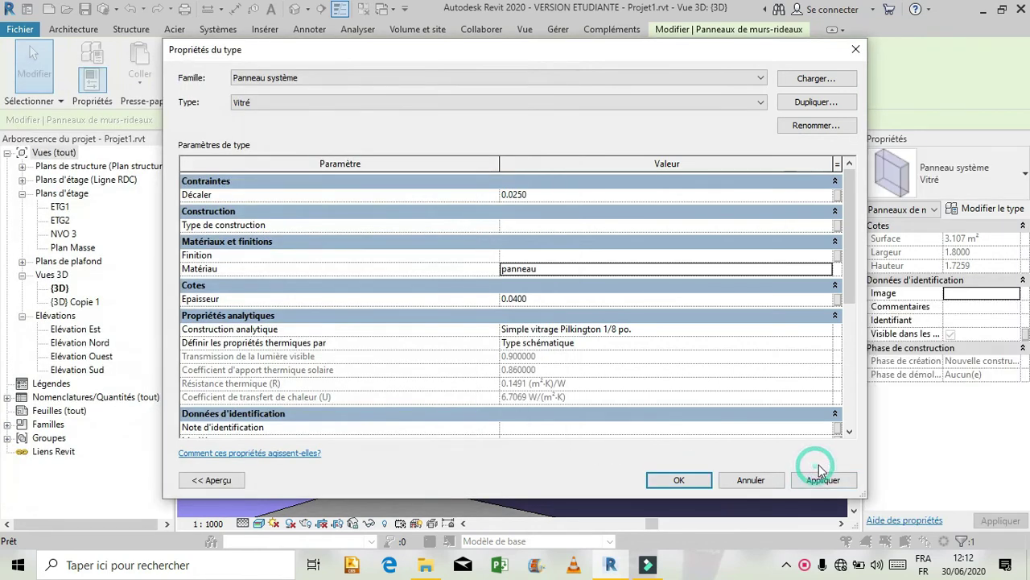
{"action": "left_click", "coordinate": [694, 482]}
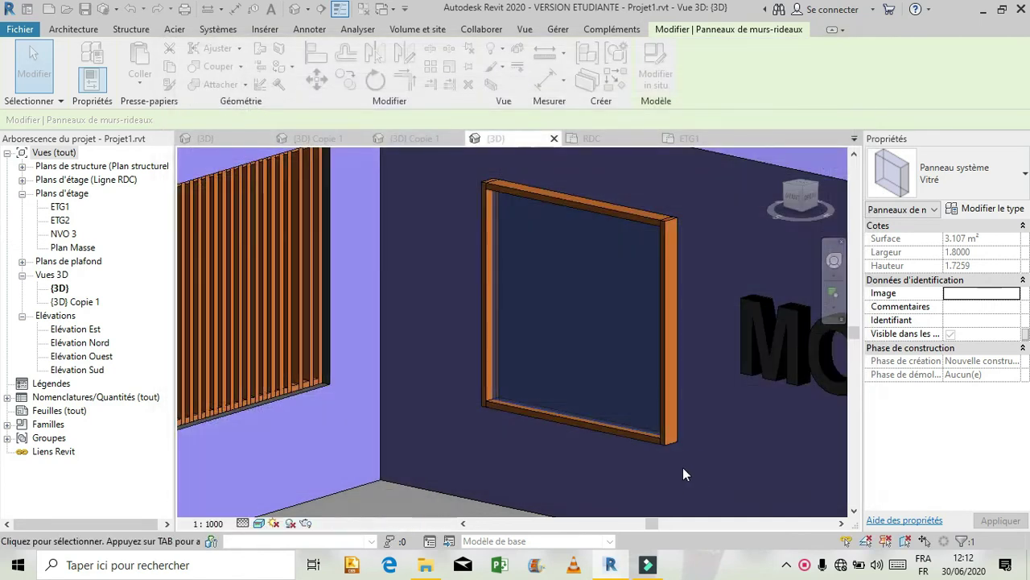
Step: Examine the glazing across the whole building and the framed panel beside the 3D lettering in the 3D view
{"action": "scroll", "coordinate": [681, 457], "scroll_direction": "down", "scroll_amount": 6}
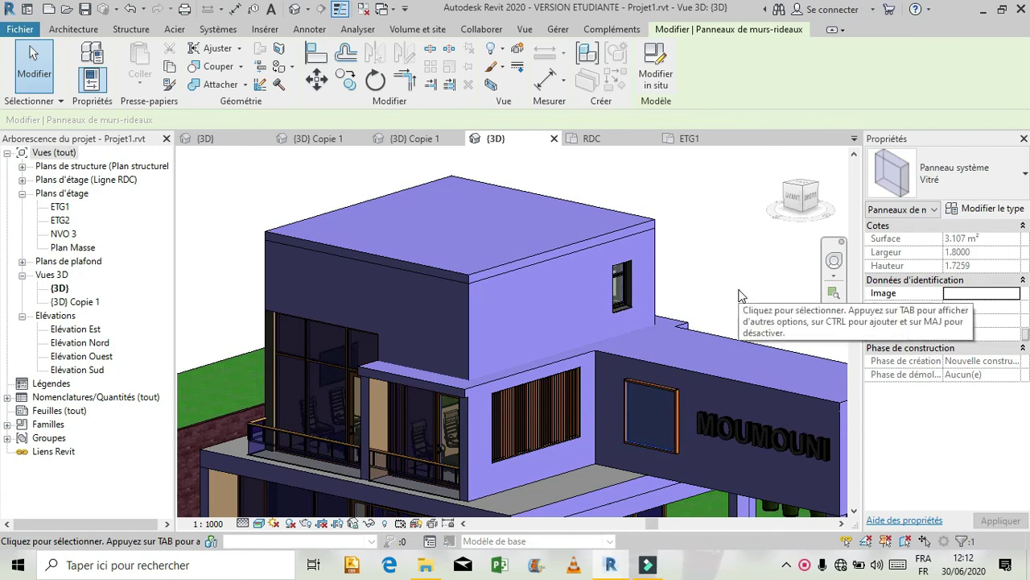
{"action": "scroll", "coordinate": [538, 222], "scroll_direction": "down", "scroll_amount": 1}
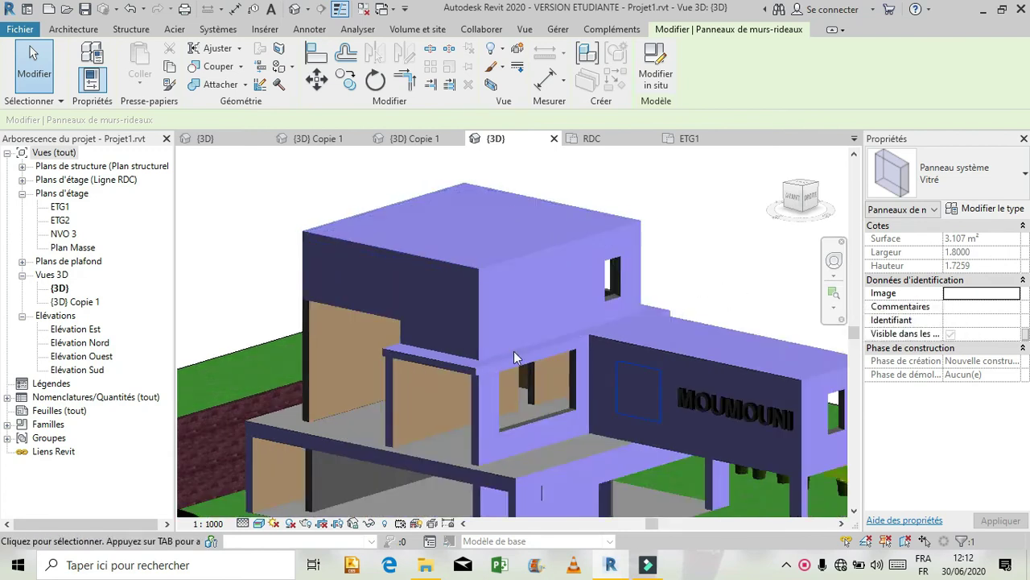
{"action": "scroll", "coordinate": [513, 351], "scroll_direction": "down", "scroll_amount": 1}
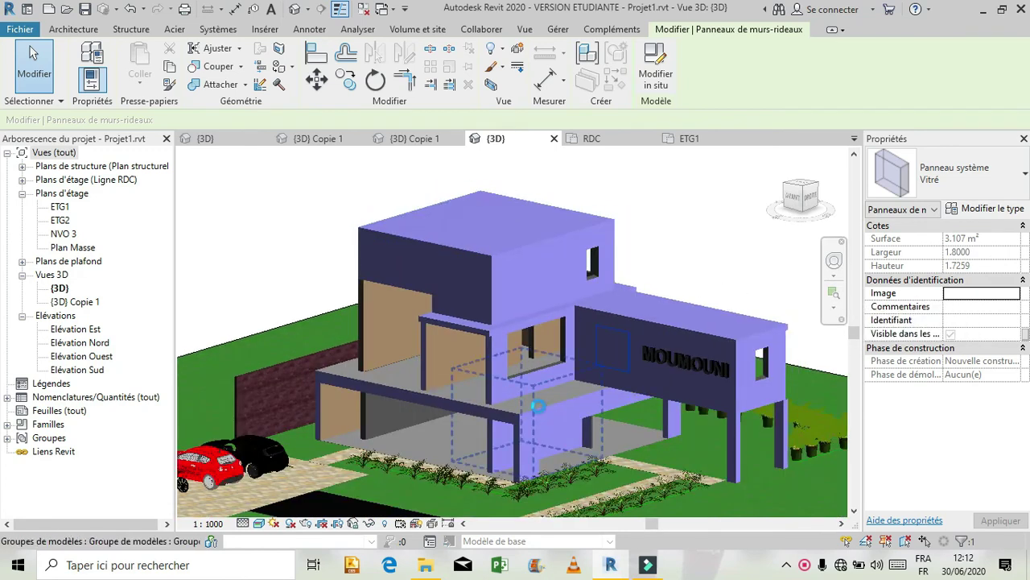
{"action": "scroll", "coordinate": [538, 406], "scroll_direction": "up", "scroll_amount": 2}
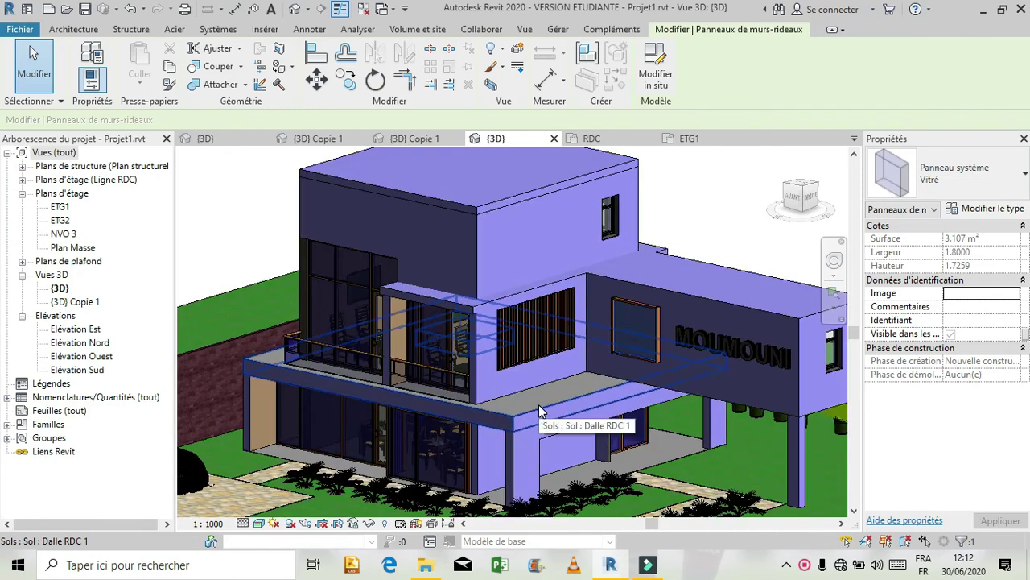
Step: Open the appearance settings of the panneau material used by the framed panel's Vitré type
{"action": "scroll", "coordinate": [636, 316], "scroll_direction": "up", "scroll_amount": 1}
{"action": "scroll", "coordinate": [640, 308], "scroll_direction": "up", "scroll_amount": 4}
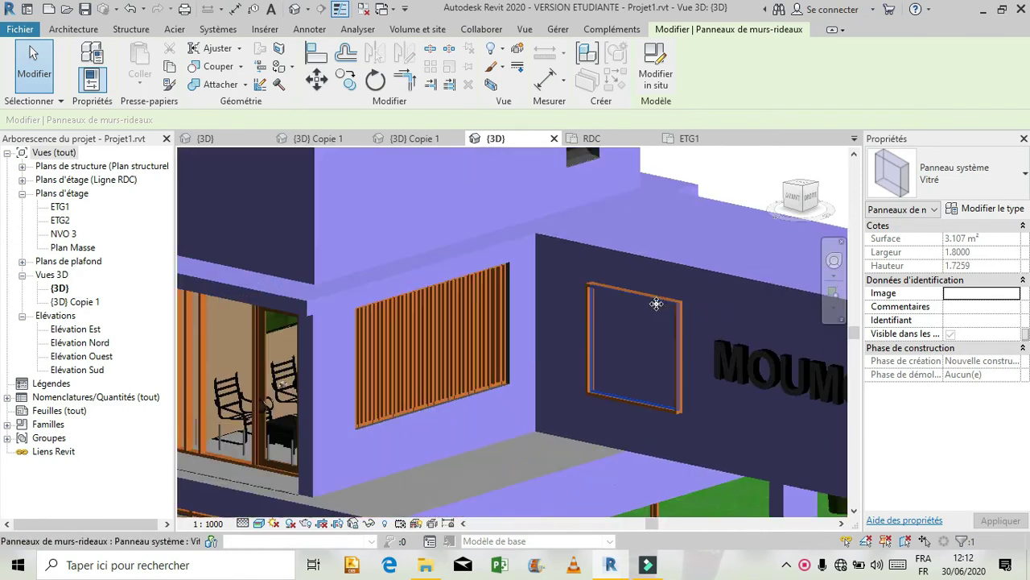
{"action": "middle_click_drag", "start_coordinate": [663, 303], "coordinate": [604, 347], "text": "shift"}
{"action": "left_click", "coordinate": [977, 210]}
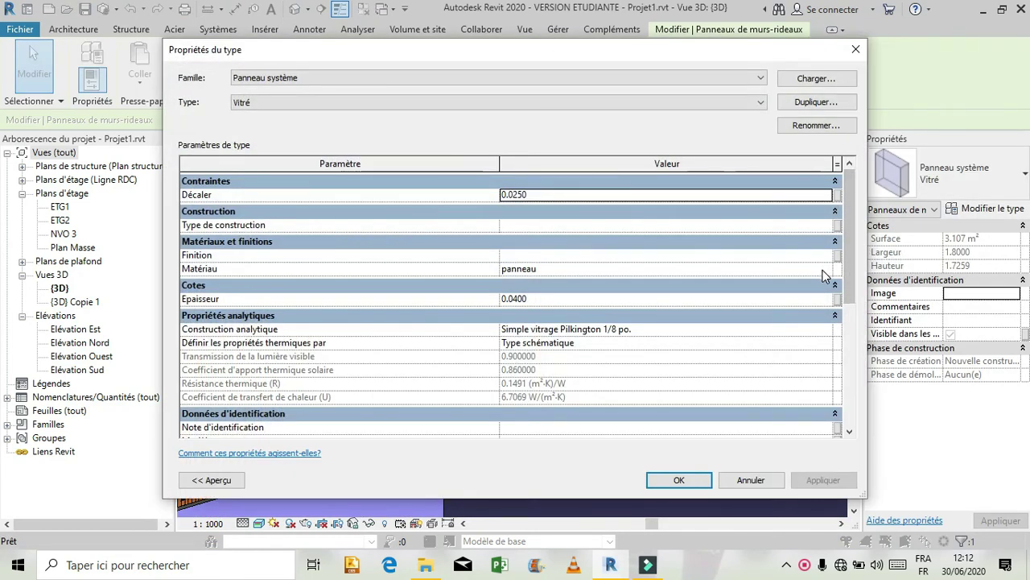
{"action": "left_click", "coordinate": [826, 269]}
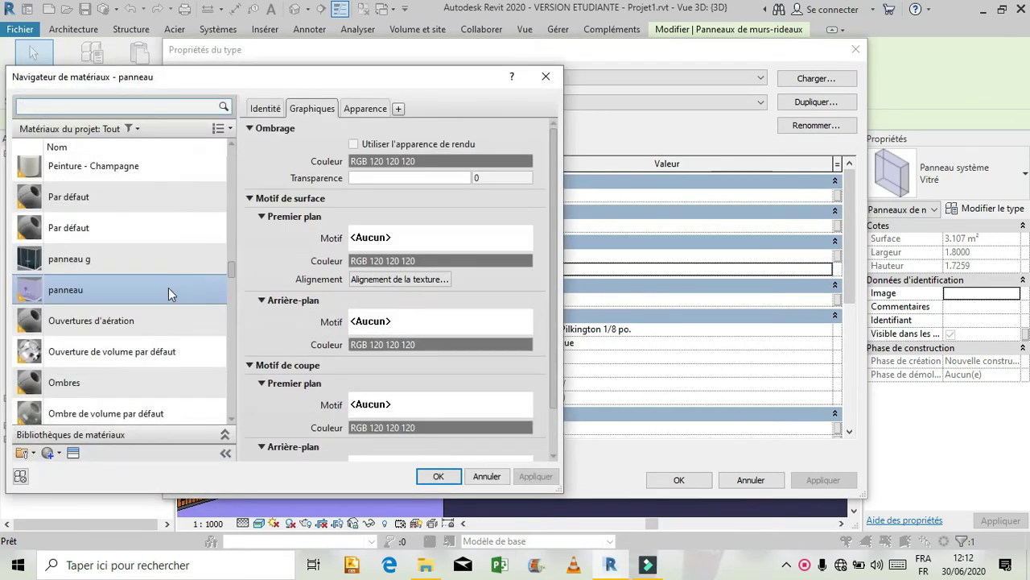
{"action": "left_click", "coordinate": [365, 108]}
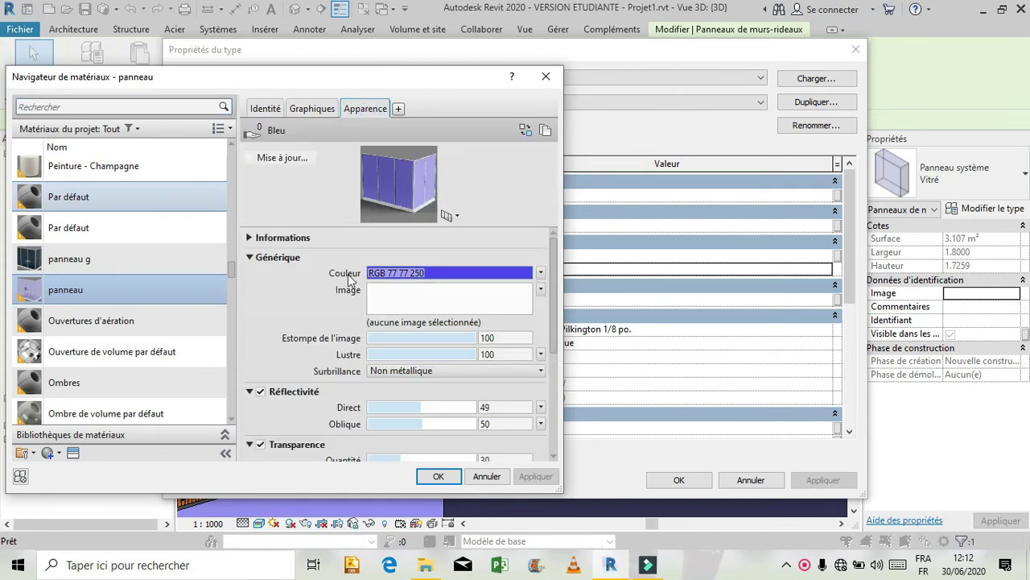
Step: Replace the panneau material's appearance with Bleu clair réfléchissant from the Verre category of the Bibliothèque d'apparences
{"action": "left_click", "coordinate": [73, 452]}
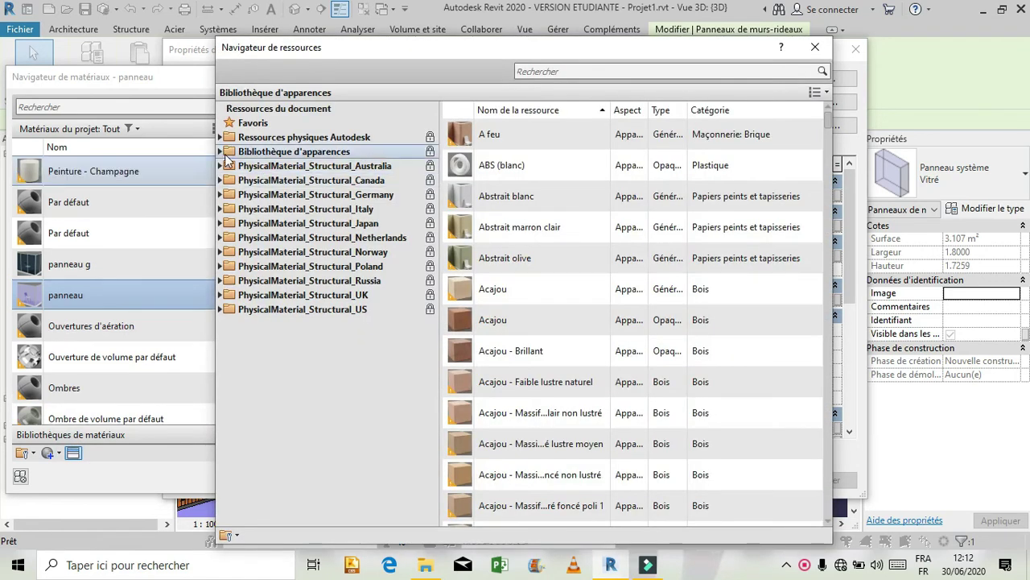
{"action": "left_click", "coordinate": [226, 159]}
{"action": "left_click", "coordinate": [220, 151]}
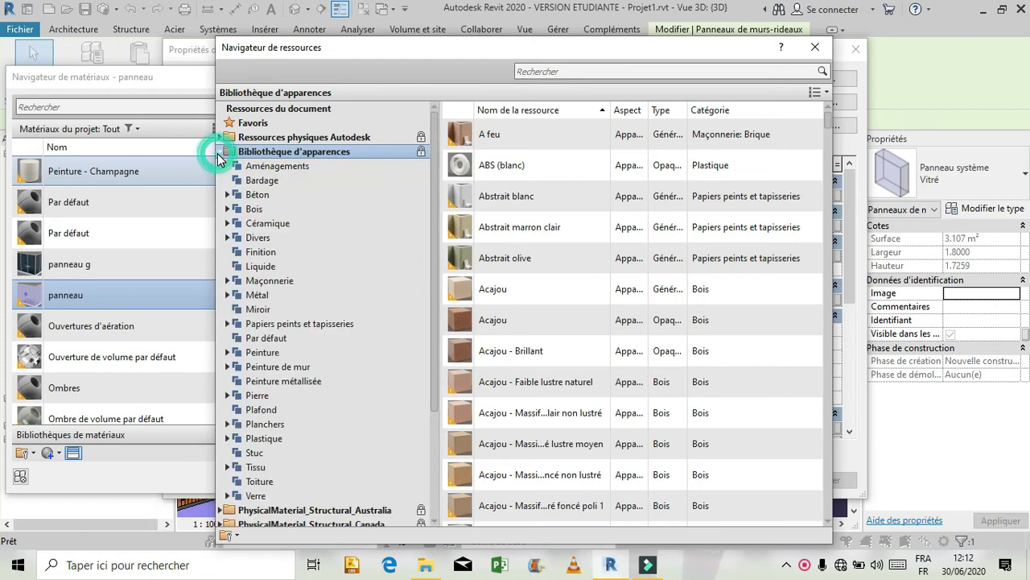
{"action": "left_click", "coordinate": [255, 496]}
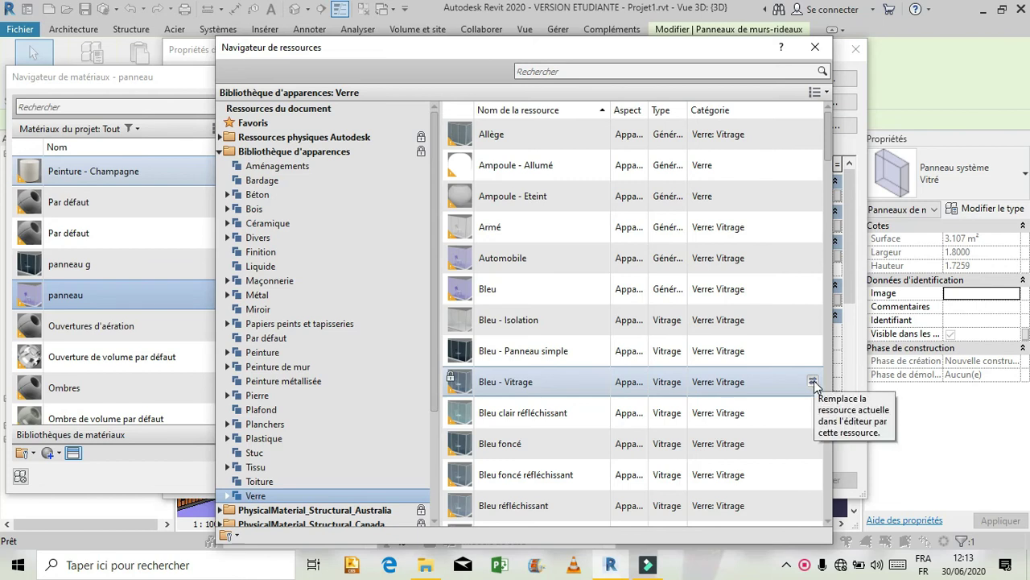
{"action": "left_click", "coordinate": [813, 382]}
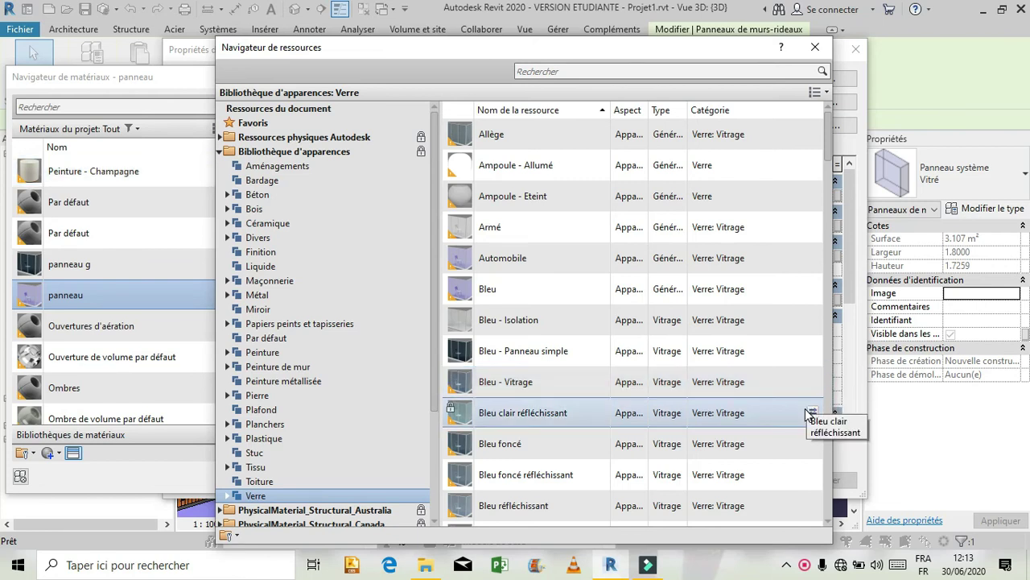
{"action": "left_click", "coordinate": [812, 412]}
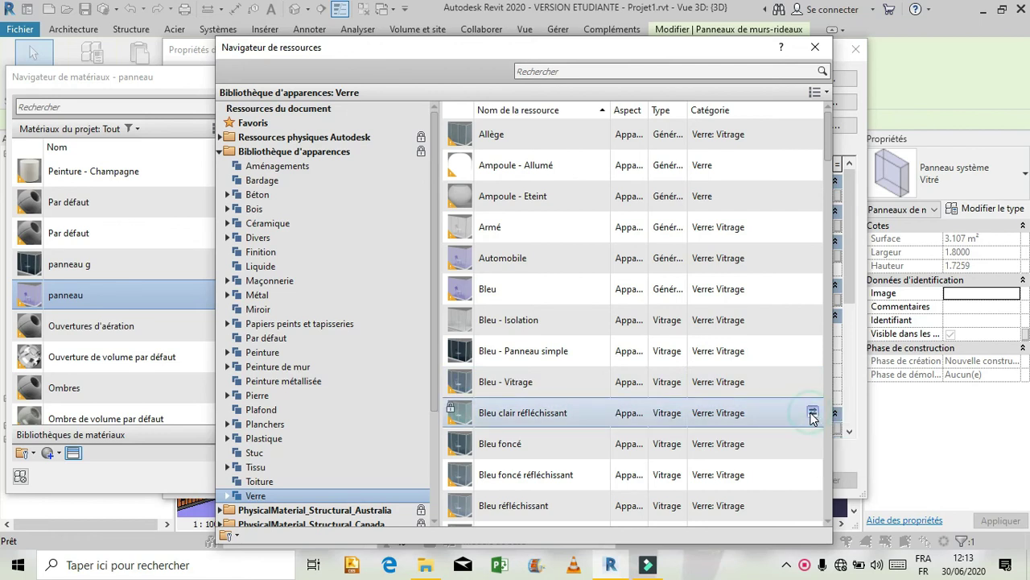
{"action": "left_click", "coordinate": [815, 47]}
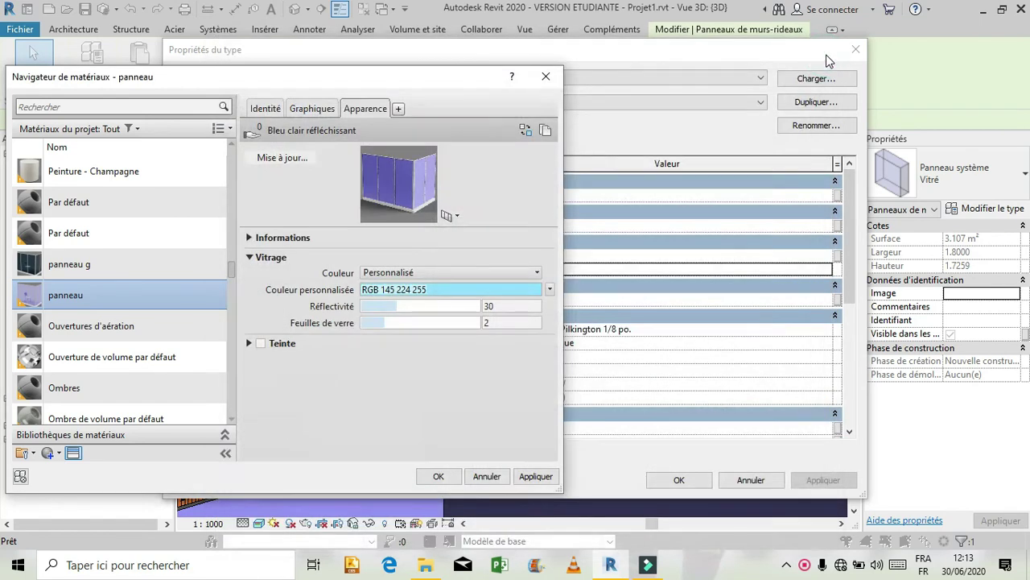
Step: Apply the edited panneau material to the Vitré type, confirm the type properties and deselect the panel
{"action": "left_click", "coordinate": [542, 478]}
{"action": "left_click", "coordinate": [542, 478]}
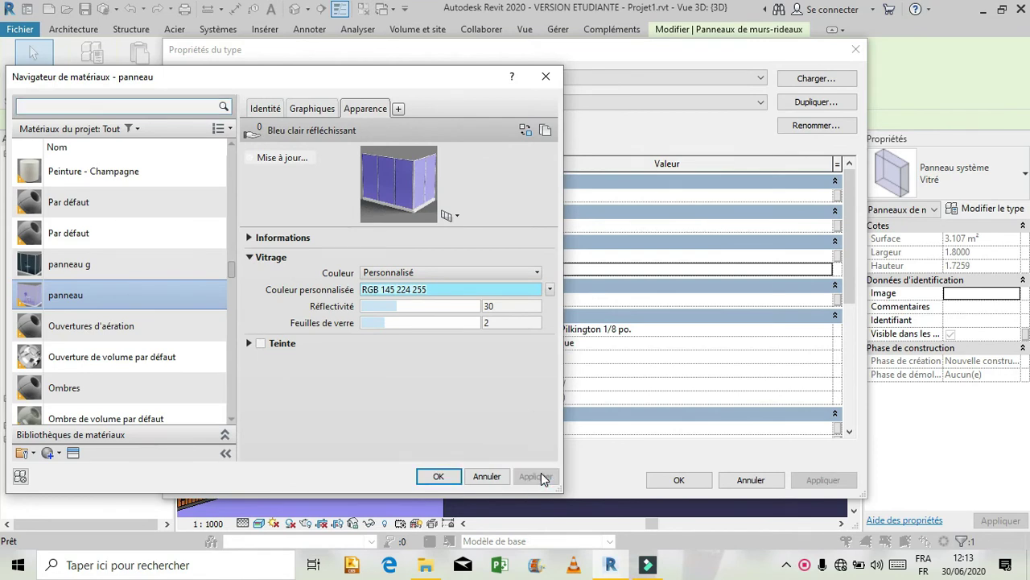
{"action": "left_click", "coordinate": [437, 476]}
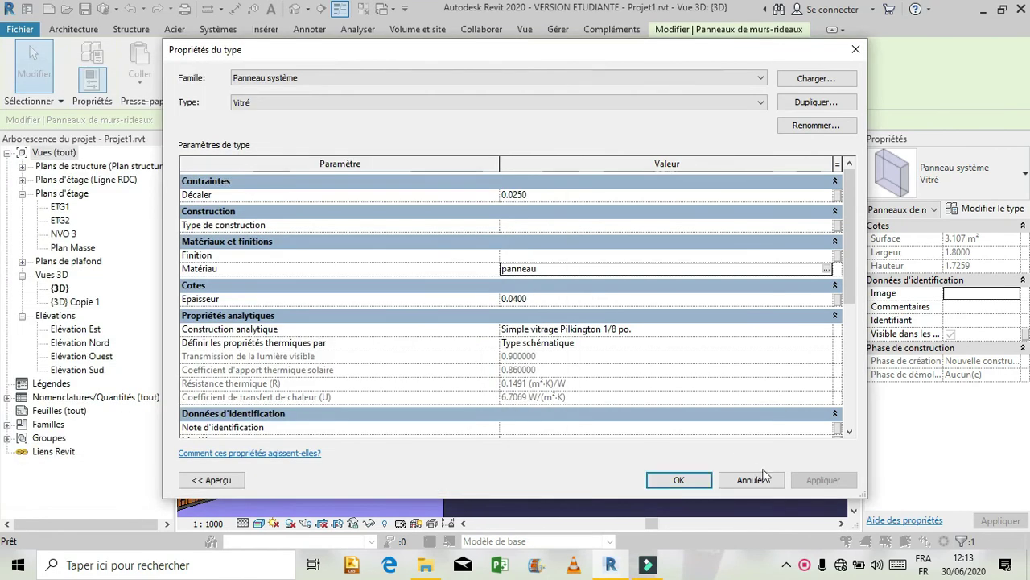
{"action": "left_click", "coordinate": [818, 479]}
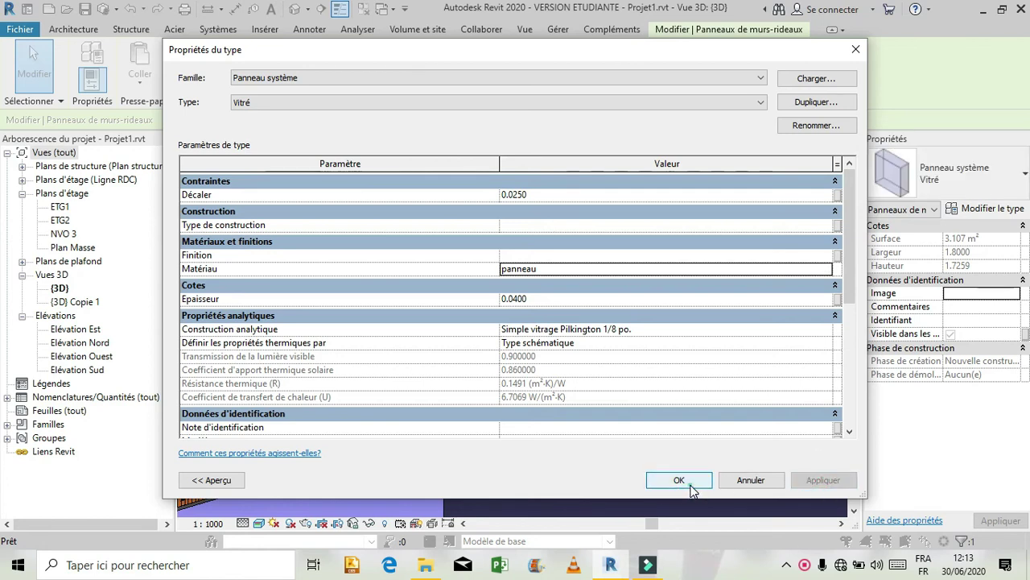
{"action": "left_click", "coordinate": [693, 486]}
{"action": "scroll", "coordinate": [599, 425], "scroll_direction": "down", "scroll_amount": 6}
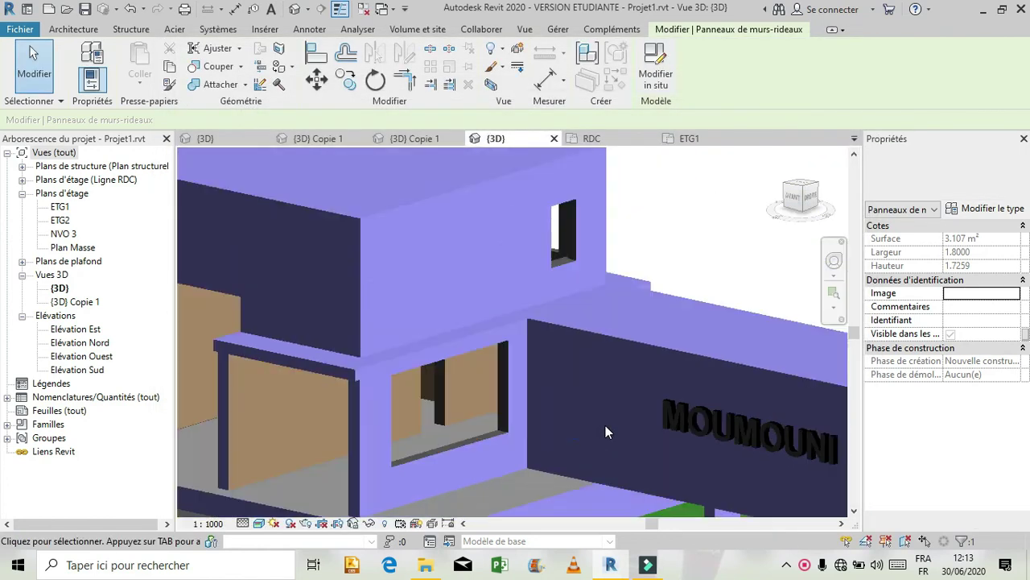
{"action": "left_click", "coordinate": [704, 245]}
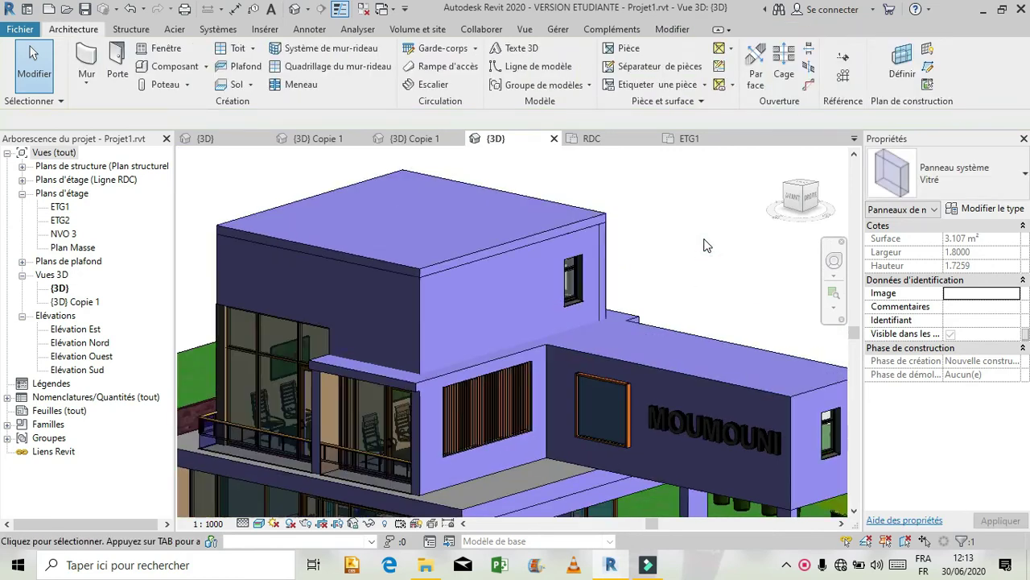
Step: Duplicate the Vitré type of the framed panel beside the 3D lettering as a new type named plaque
{"action": "scroll", "coordinate": [604, 234], "scroll_direction": "down", "scroll_amount": 3}
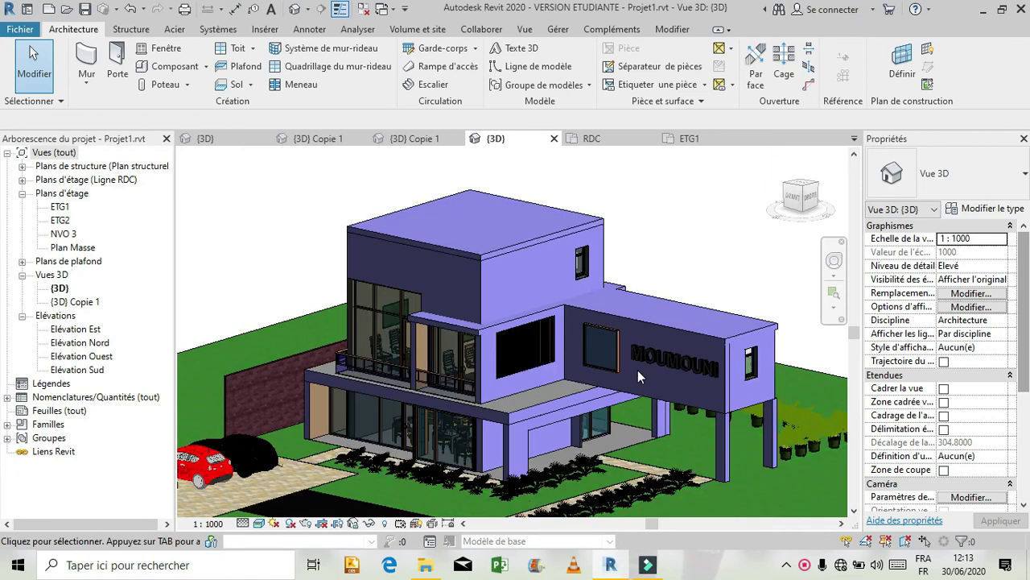
{"action": "scroll", "coordinate": [625, 358], "scroll_direction": "up", "scroll_amount": 4}
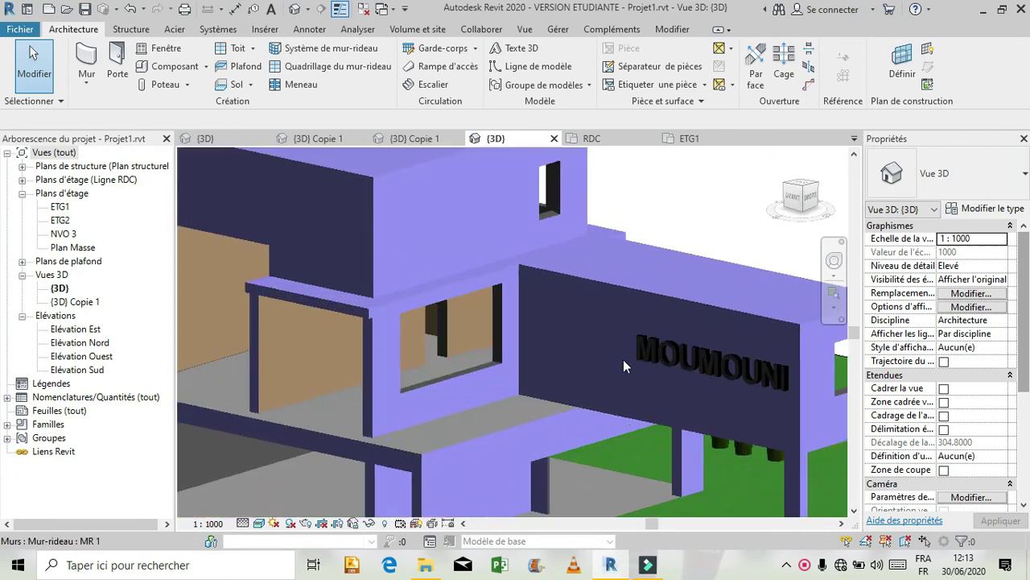
{"action": "scroll", "coordinate": [623, 359], "scroll_direction": "up", "scroll_amount": 6}
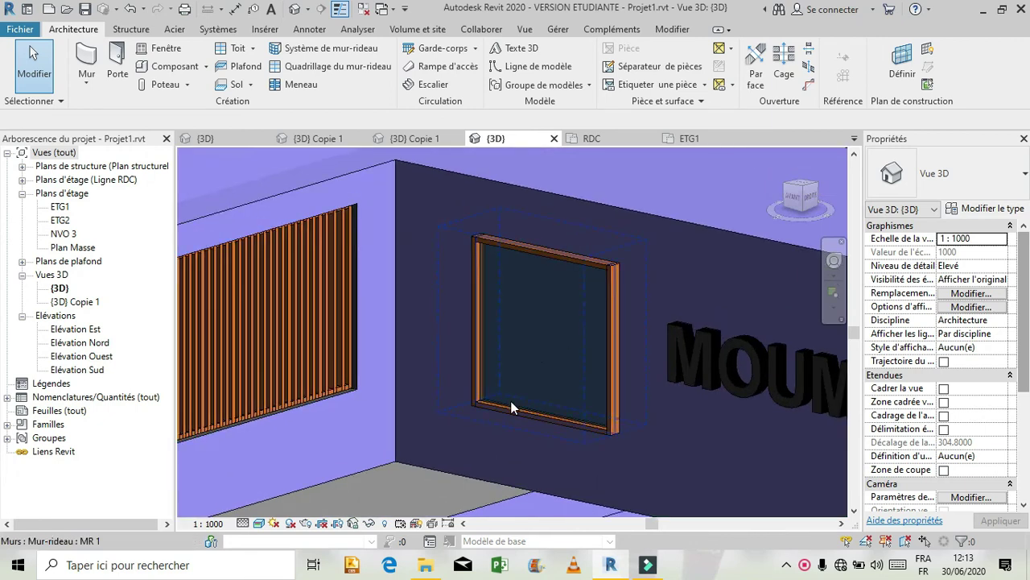
{"action": "left_click", "coordinate": [507, 403]}
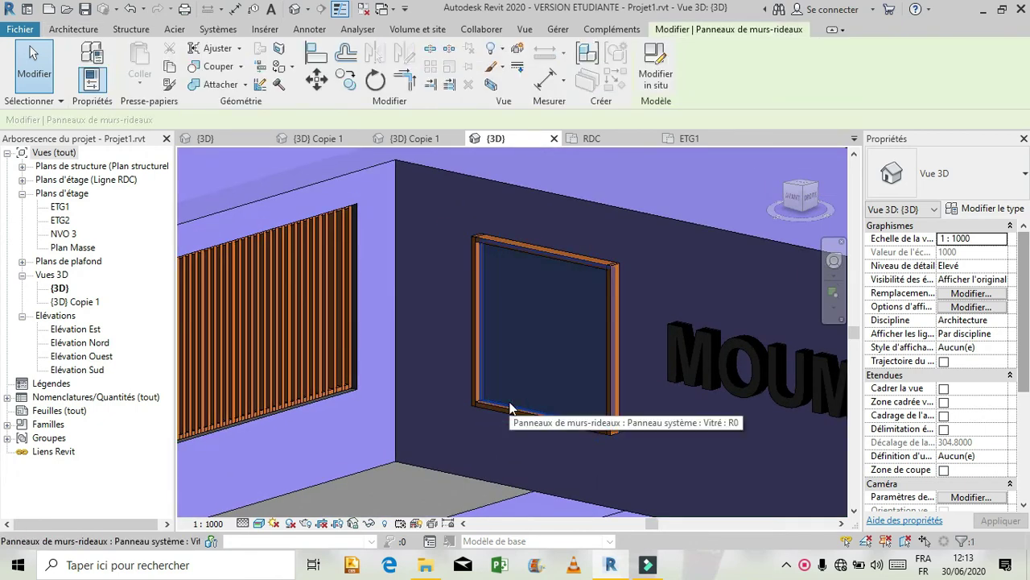
{"action": "left_click", "coordinate": [986, 208]}
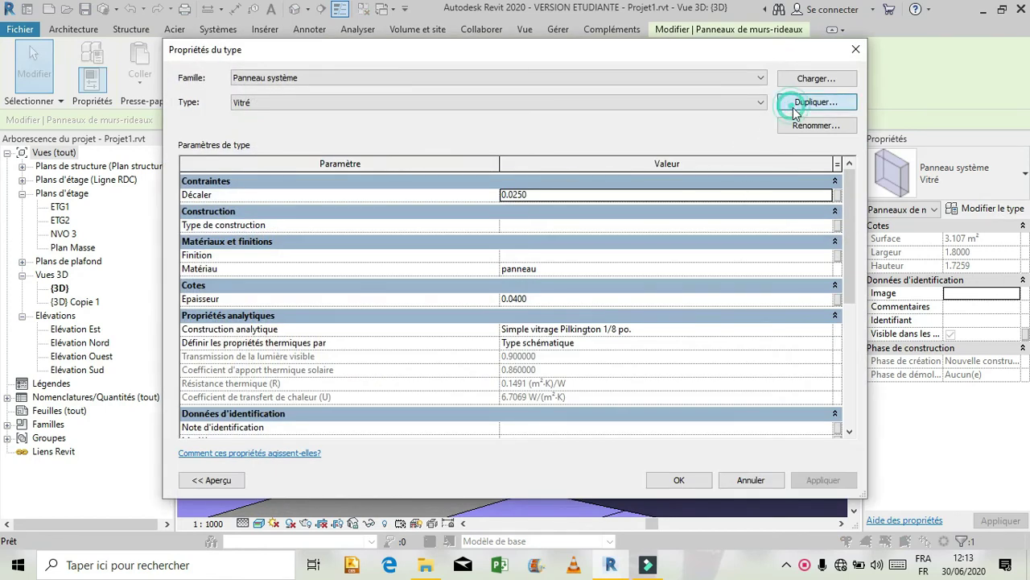
{"action": "left_click", "coordinate": [794, 105]}
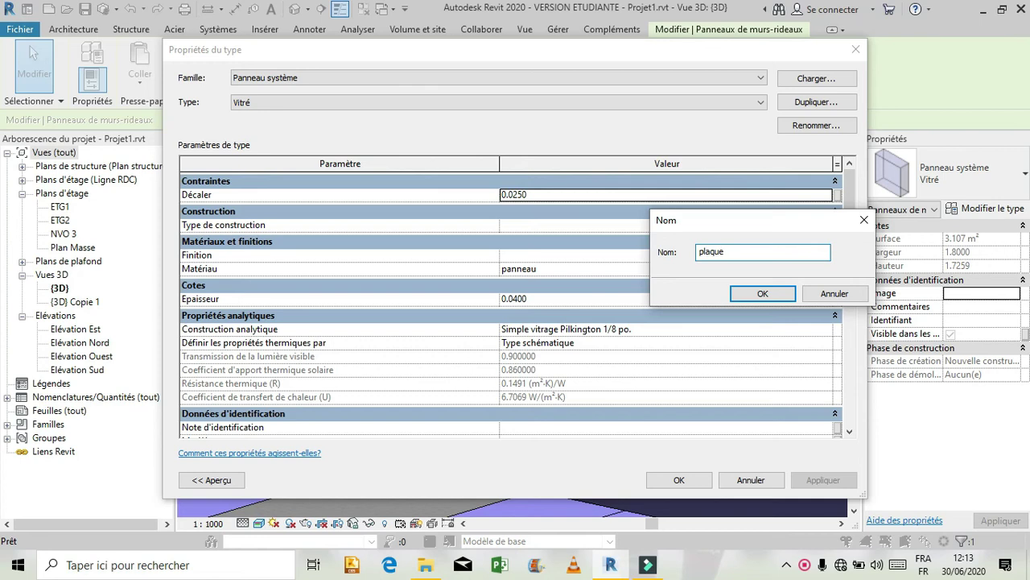
{"action": "left_click", "coordinate": [785, 297]}
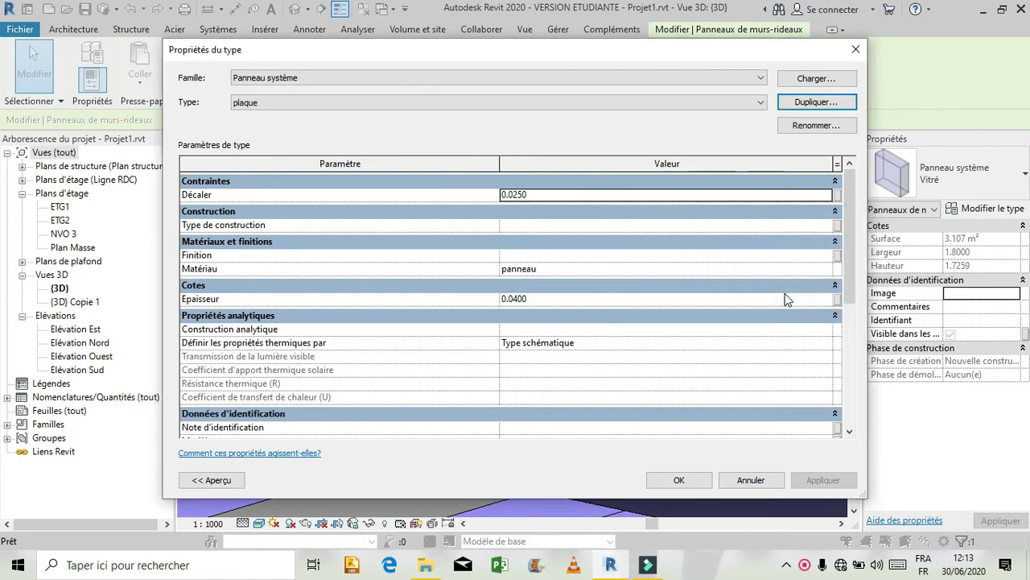
Step: Open the appearance settings of the panneau material assigned to the plaque type
{"action": "left_click", "coordinate": [827, 271]}
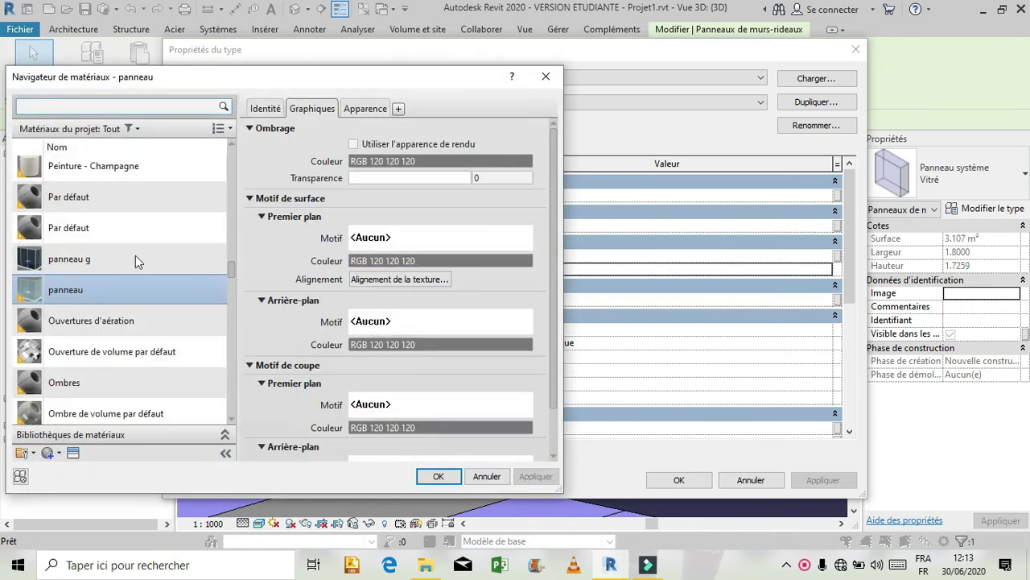
{"action": "left_click", "coordinate": [365, 109]}
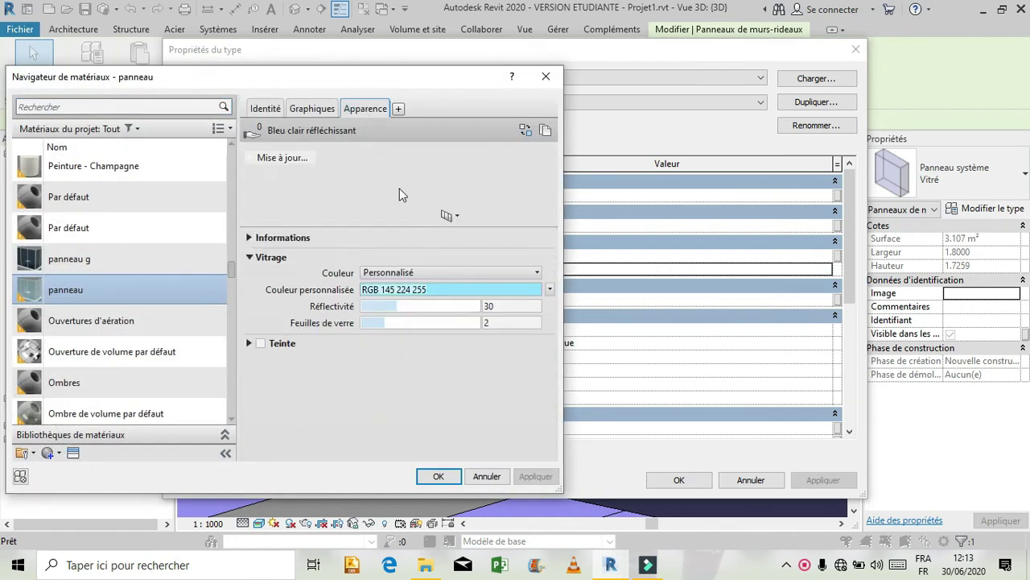
{"action": "scroll", "coordinate": [225, 312], "scroll_direction": "down", "scroll_amount": 1}
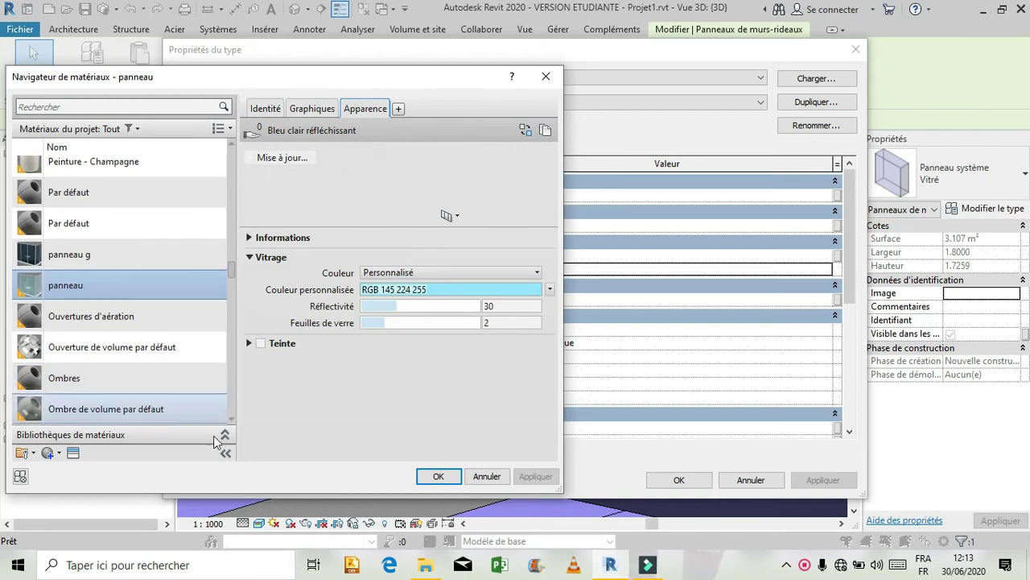
Step: Try the Bronze foncé and Bronze clair glass appearances from the Verre category on the panneau material
{"action": "left_click", "coordinate": [72, 454]}
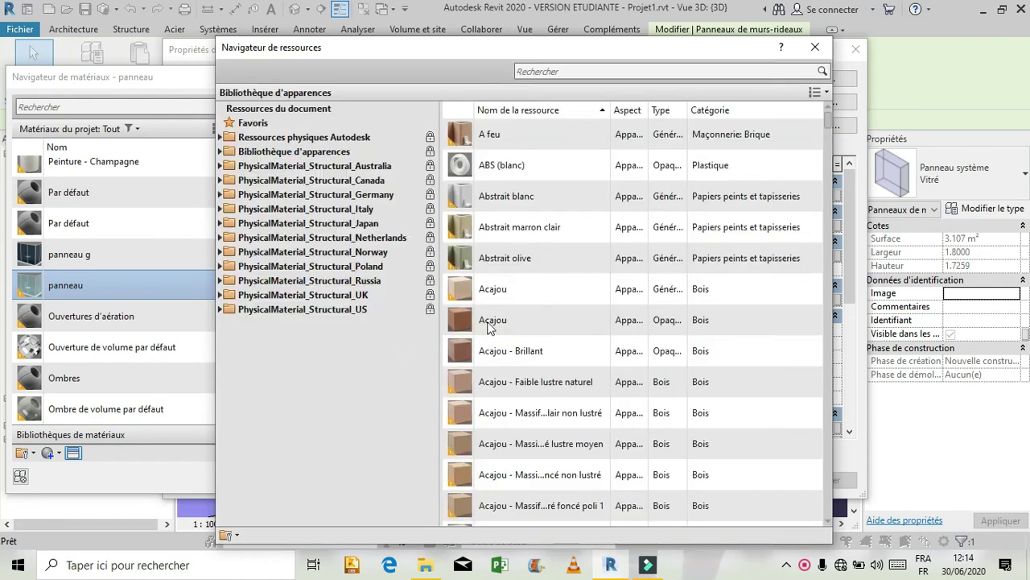
{"action": "left_click", "coordinate": [220, 152]}
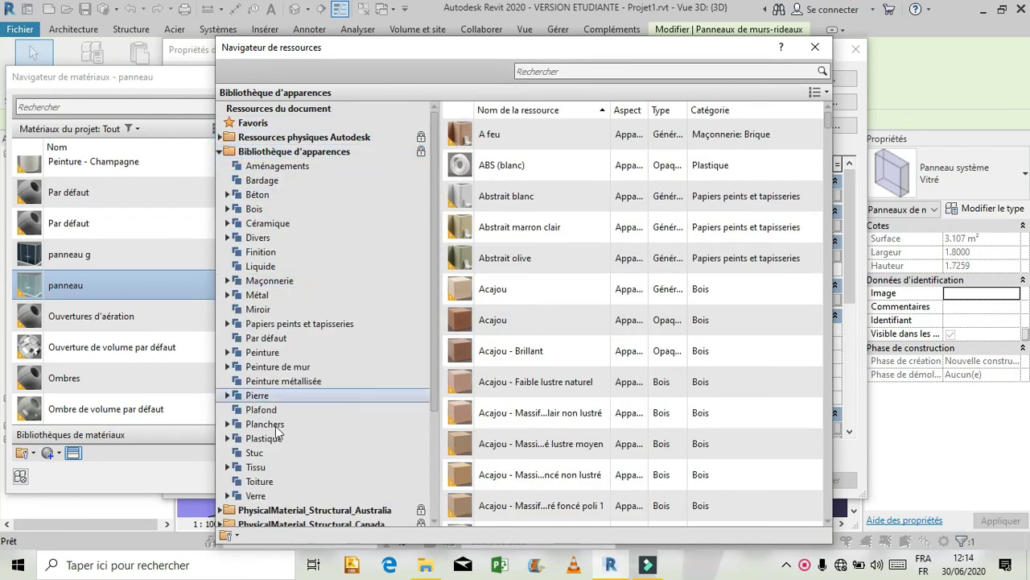
{"action": "left_click", "coordinate": [256, 495]}
{"action": "scroll", "coordinate": [656, 353], "scroll_direction": "down", "scroll_amount": 4}
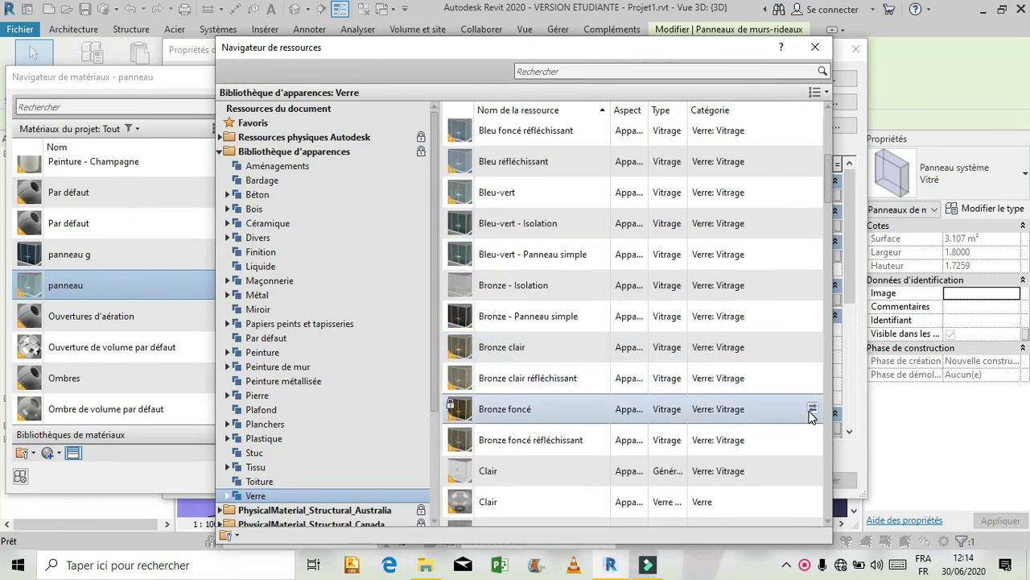
{"action": "left_click", "coordinate": [816, 48]}
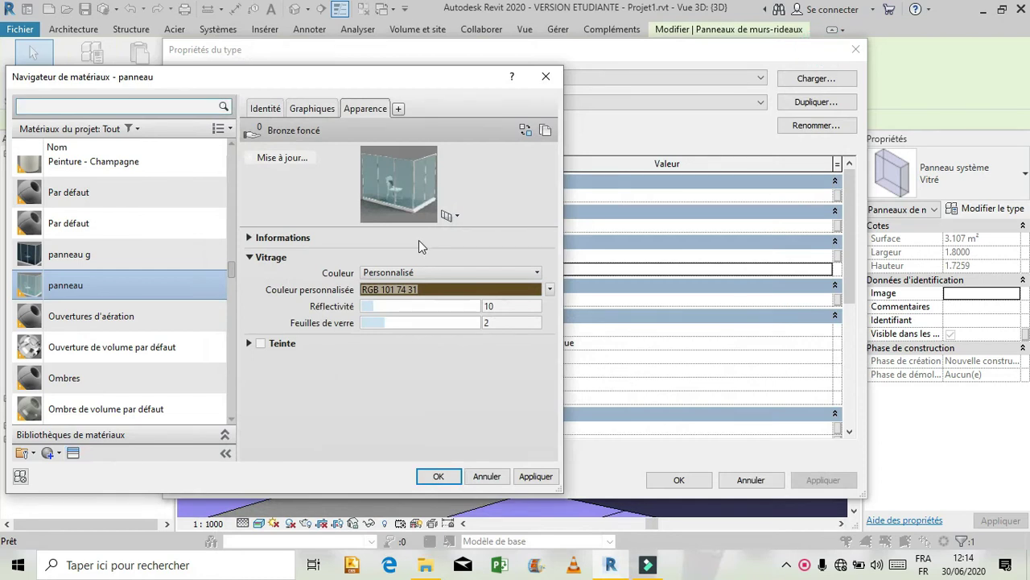
{"action": "left_click", "coordinate": [73, 453]}
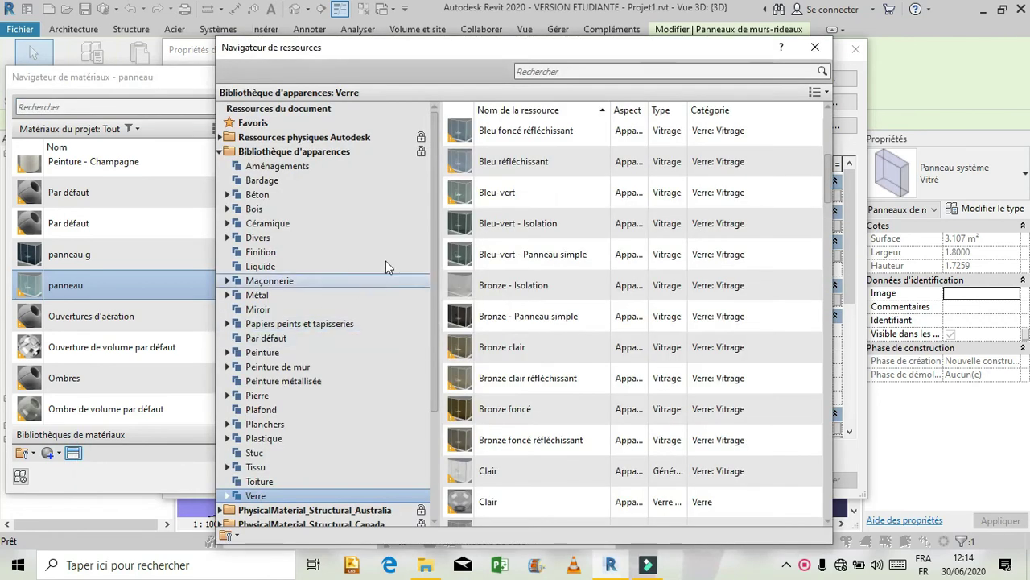
{"action": "left_click", "coordinate": [813, 346]}
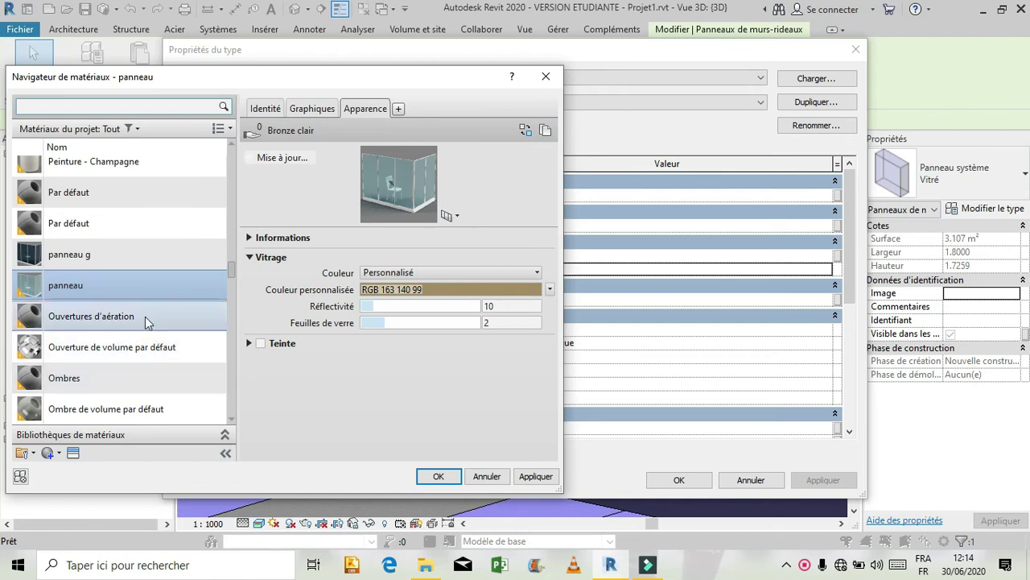
Step: Replace the panneau material's appearance with Bleu - Panneau simple from the Verre category
{"action": "left_click", "coordinate": [72, 453]}
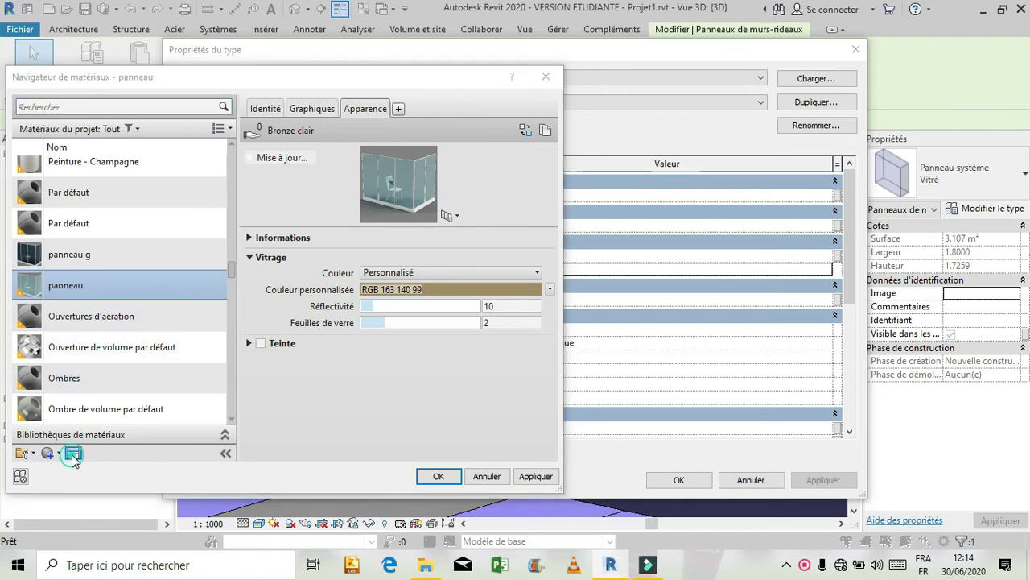
{"action": "scroll", "coordinate": [544, 271], "scroll_direction": "up", "scroll_amount": 3}
{"action": "scroll", "coordinate": [545, 280], "scroll_direction": "up", "scroll_amount": 2}
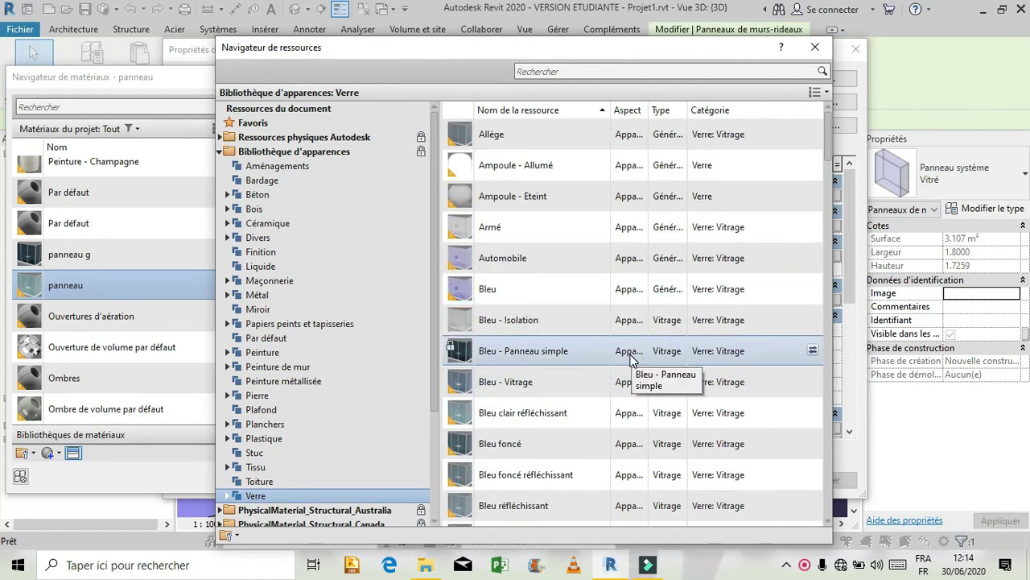
{"action": "left_click", "coordinate": [814, 350]}
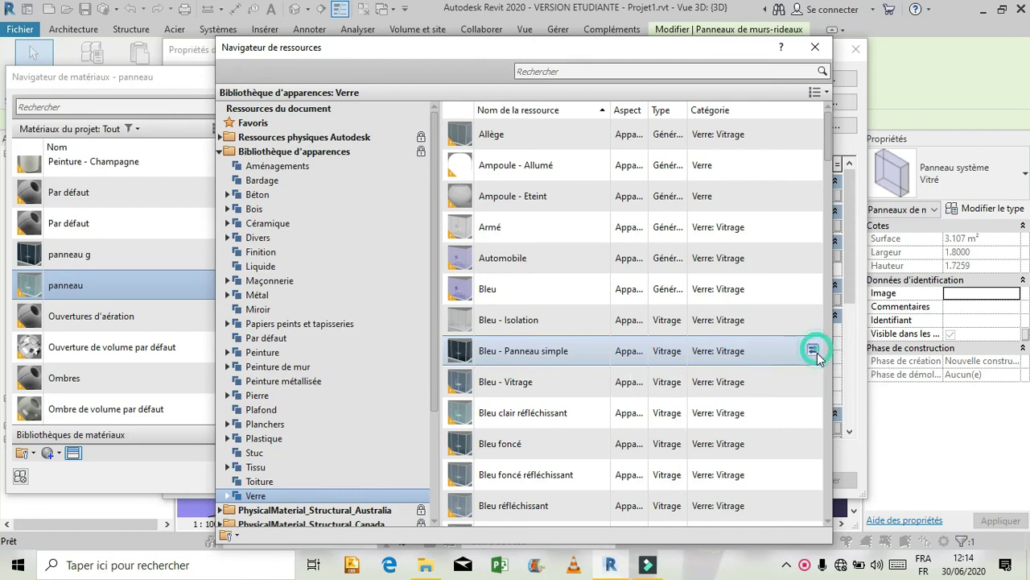
{"action": "left_click", "coordinate": [815, 46]}
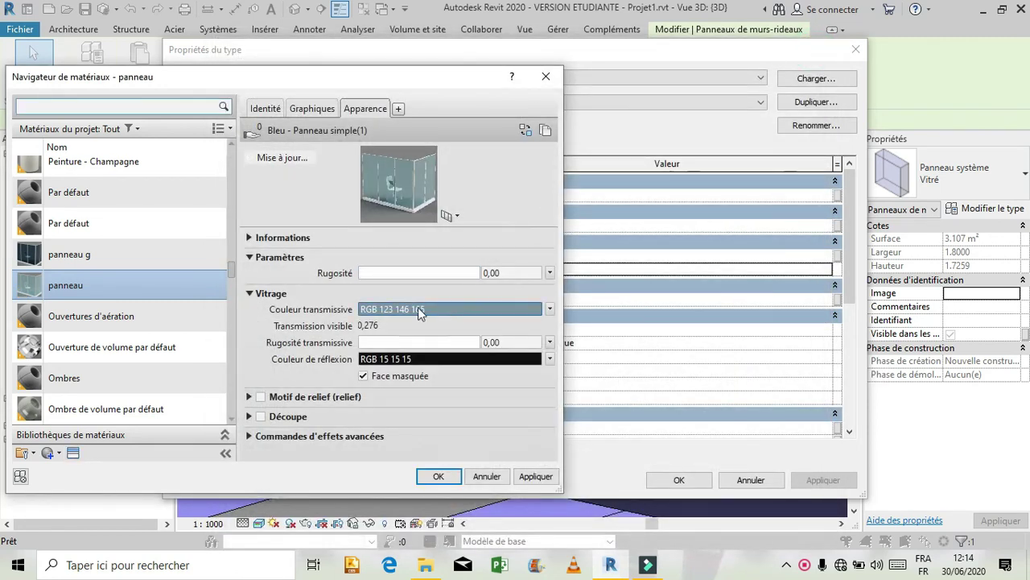
Step: Try the Bronze - Panneau simple appearance from the Verre category on the panneau material and review its parameters
{"action": "left_click", "coordinate": [251, 237]}
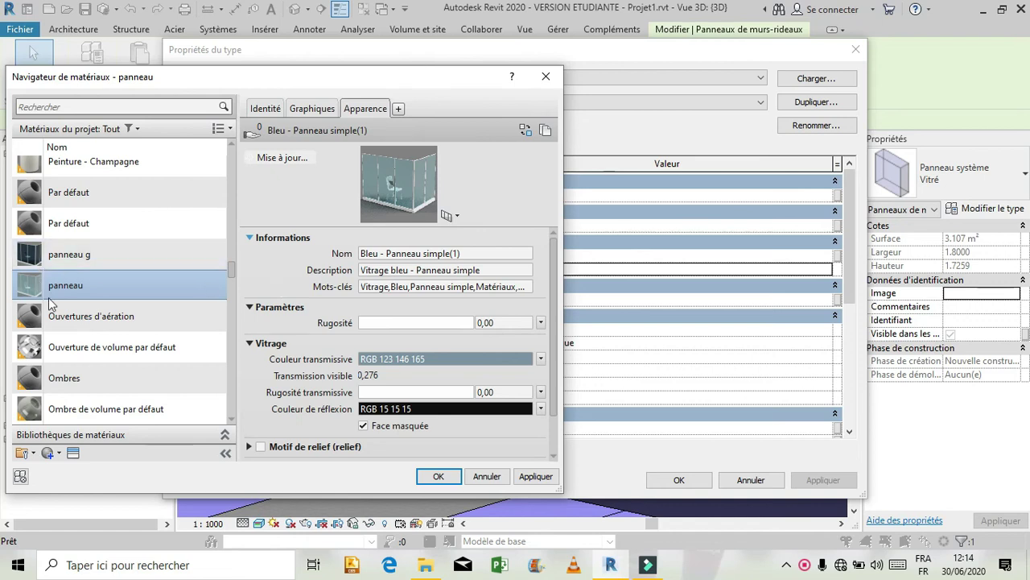
{"action": "left_click", "coordinate": [72, 453]}
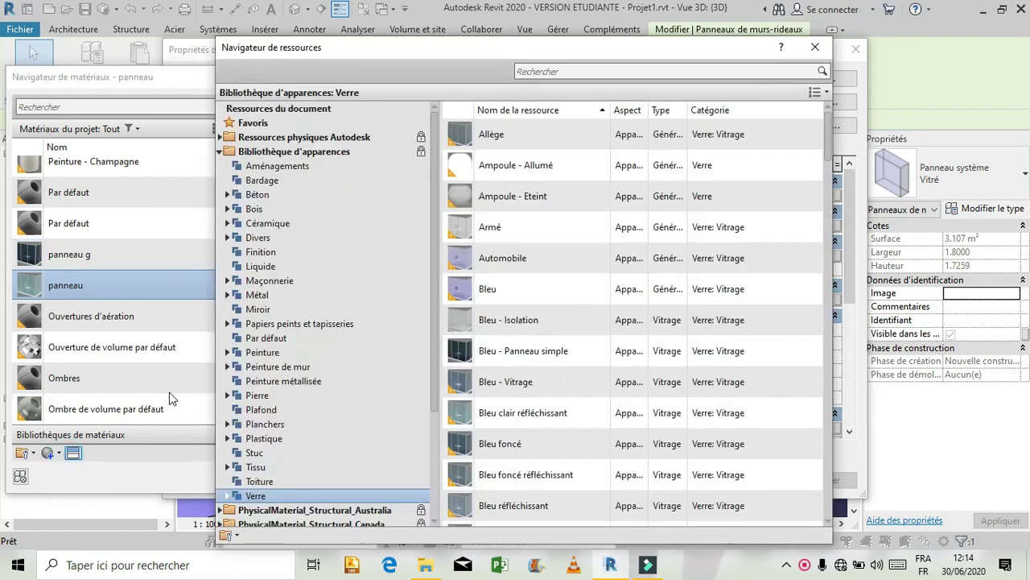
{"action": "scroll", "coordinate": [624, 258], "scroll_direction": "down", "scroll_amount": 4}
{"action": "scroll", "coordinate": [623, 261], "scroll_direction": "down", "scroll_amount": 1}
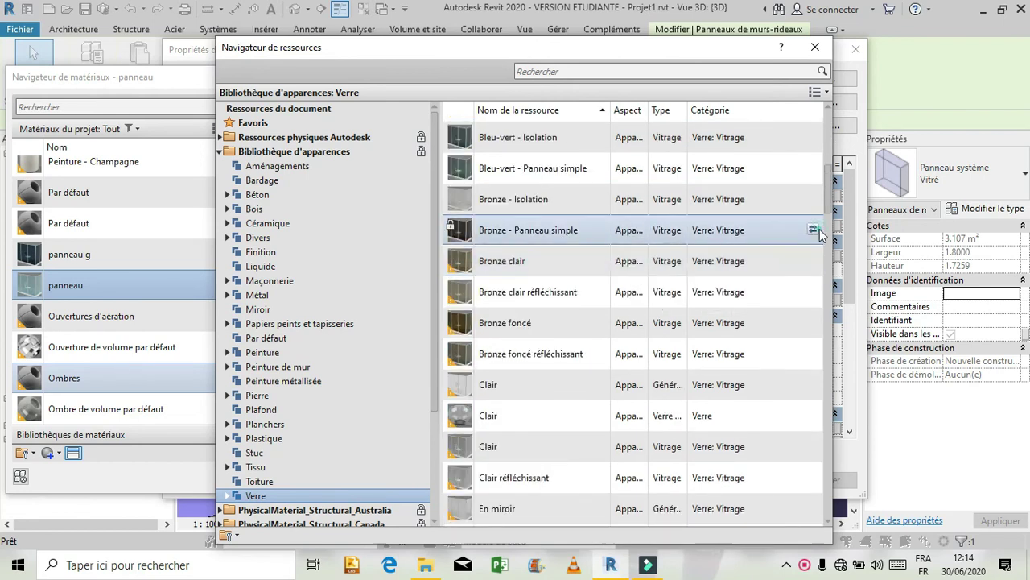
{"action": "left_click", "coordinate": [809, 232]}
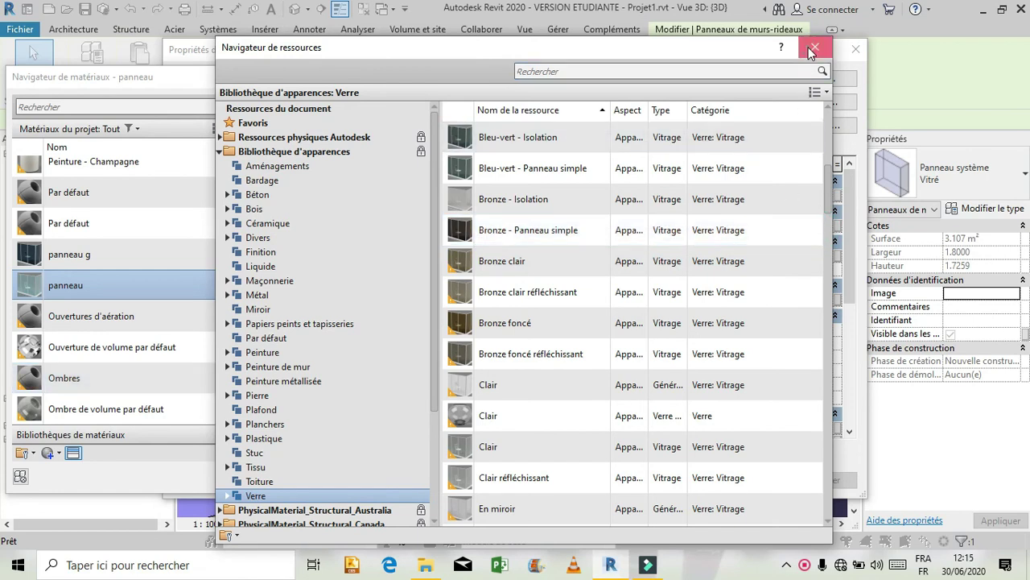
{"action": "left_click", "coordinate": [813, 49]}
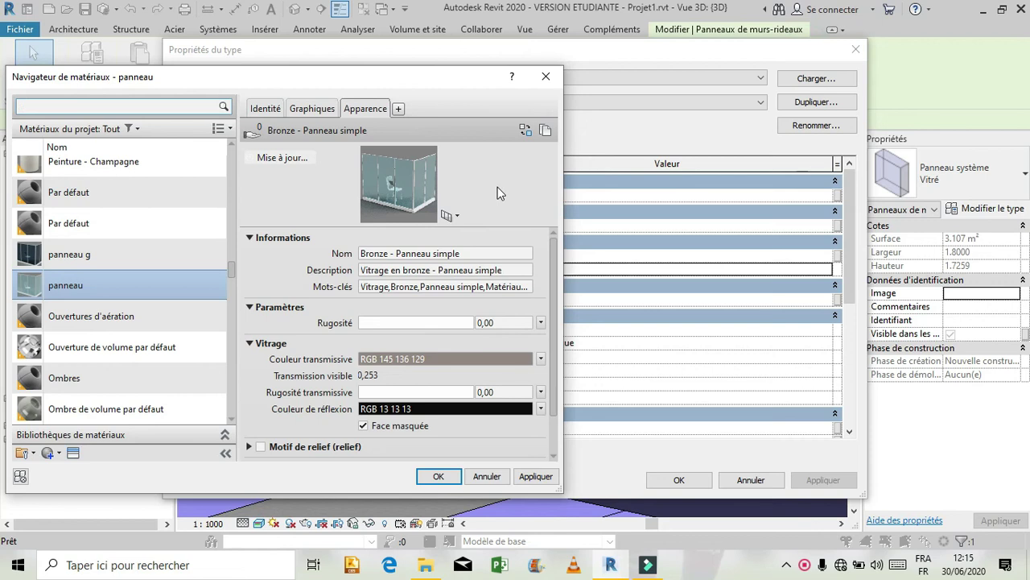
{"action": "left_click_drag", "start_coordinate": [552, 285], "coordinate": [553, 284]}
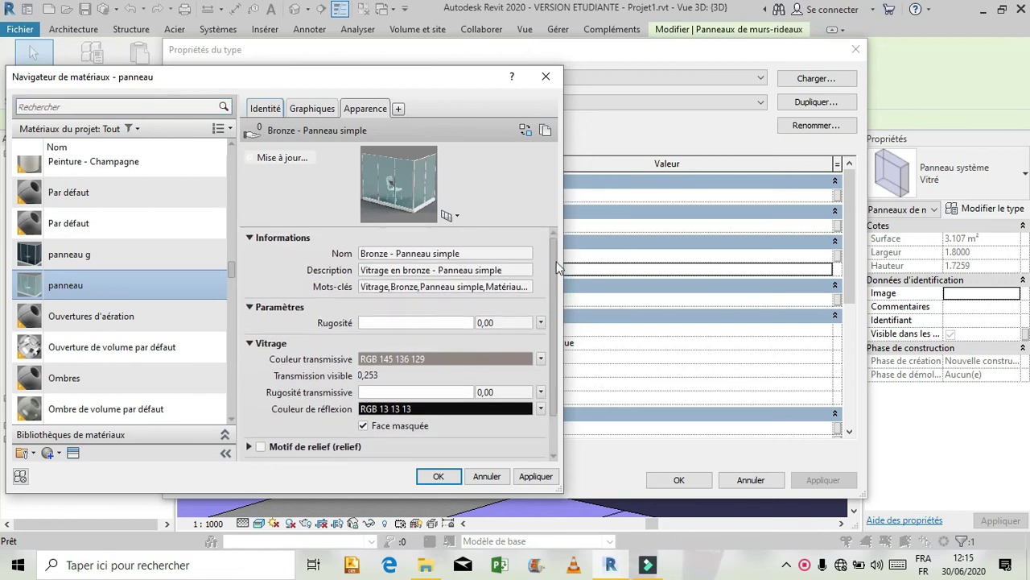
{"action": "left_click", "coordinate": [251, 343]}
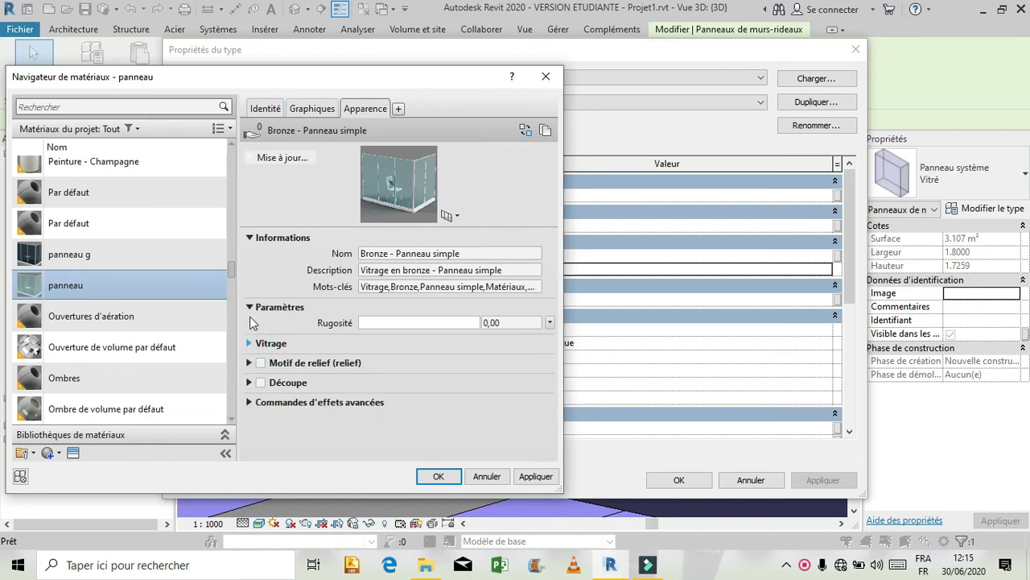
{"action": "left_click", "coordinate": [250, 308]}
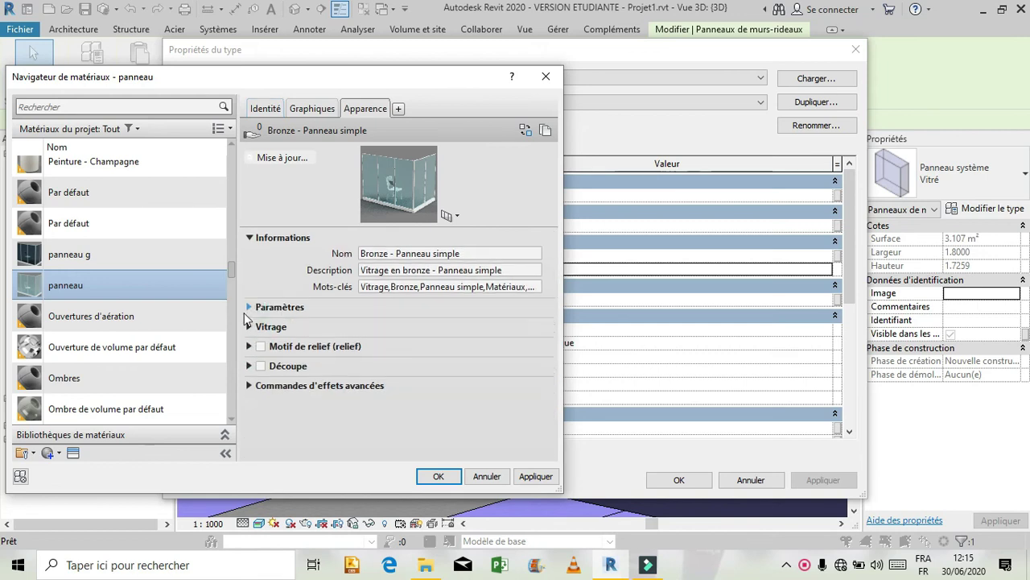
Step: Try the Gris foncé glass appearance from the Verre category on the panneau material
{"action": "left_click", "coordinate": [72, 453]}
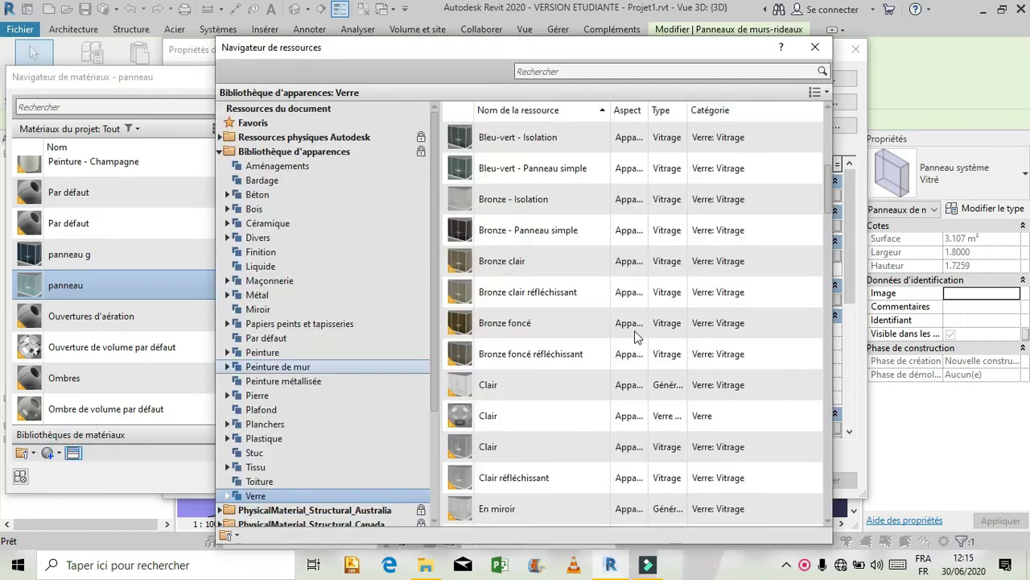
{"action": "scroll", "coordinate": [639, 385], "scroll_direction": "down", "scroll_amount": 6}
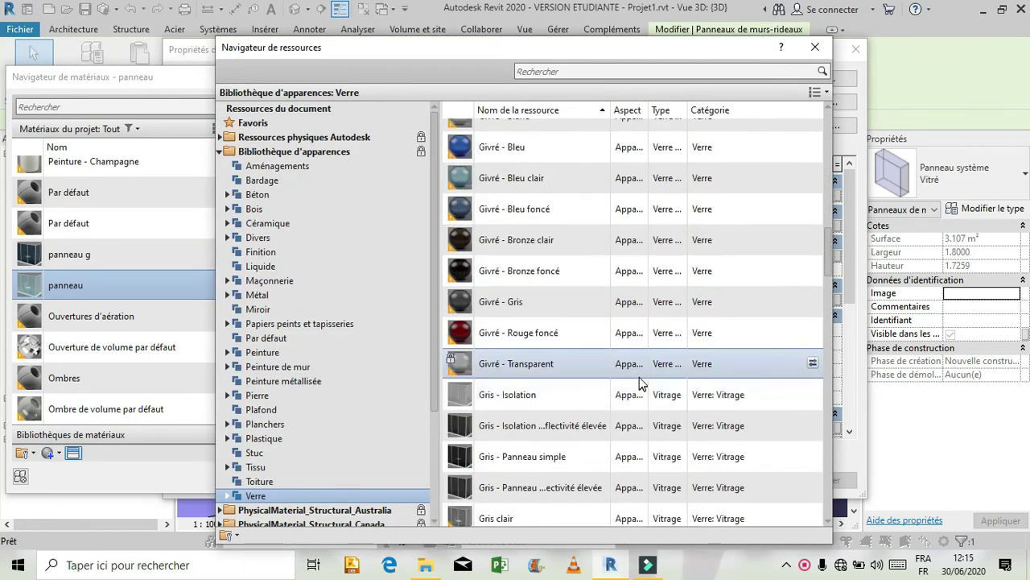
{"action": "scroll", "coordinate": [639, 377], "scroll_direction": "down", "scroll_amount": 4}
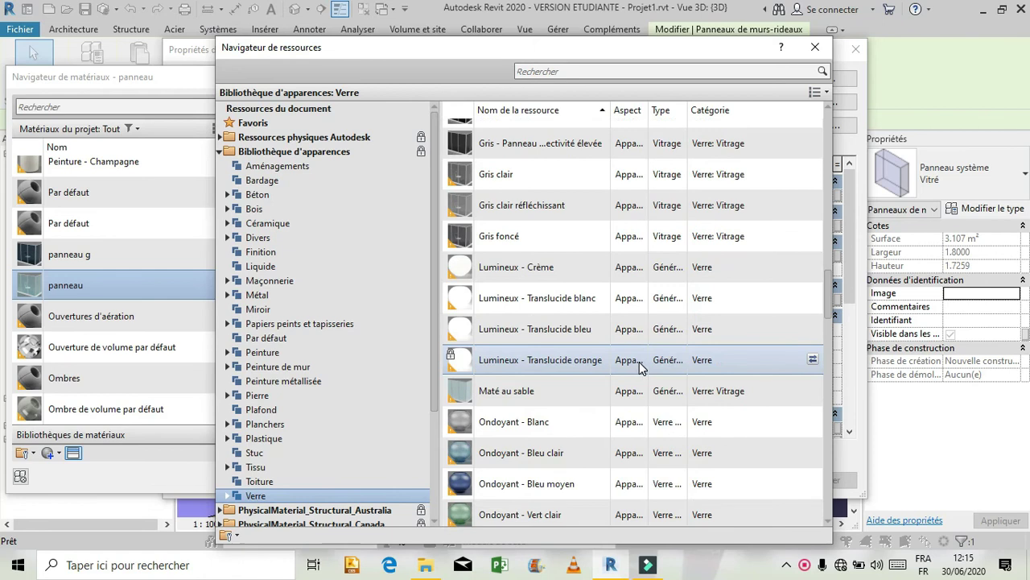
{"action": "left_click", "coordinate": [815, 236]}
{"action": "left_click", "coordinate": [815, 48]}
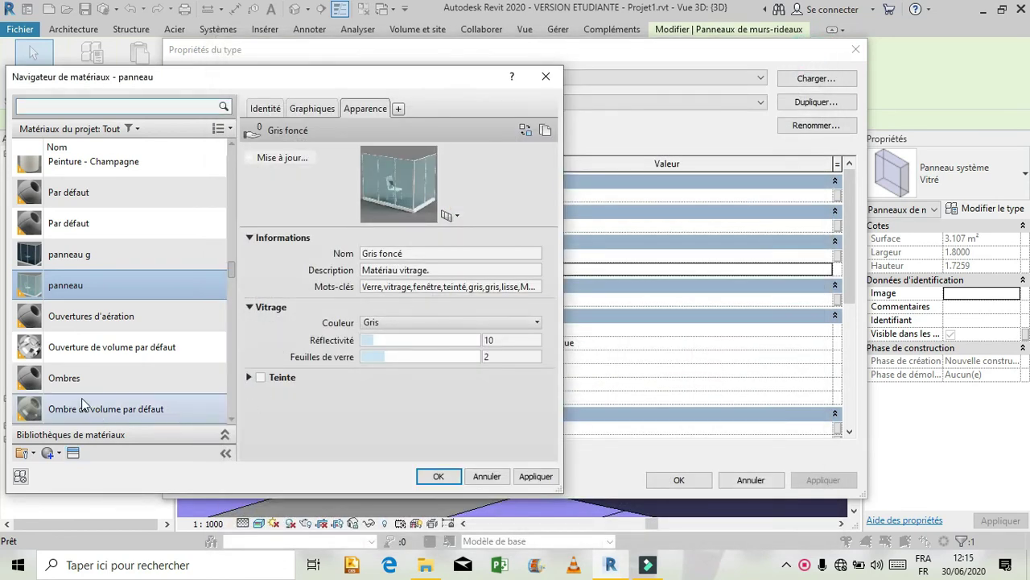
Step: Try the Bleu - Vitrage appearance from the Verre category on the panneau material
{"action": "left_click", "coordinate": [73, 453]}
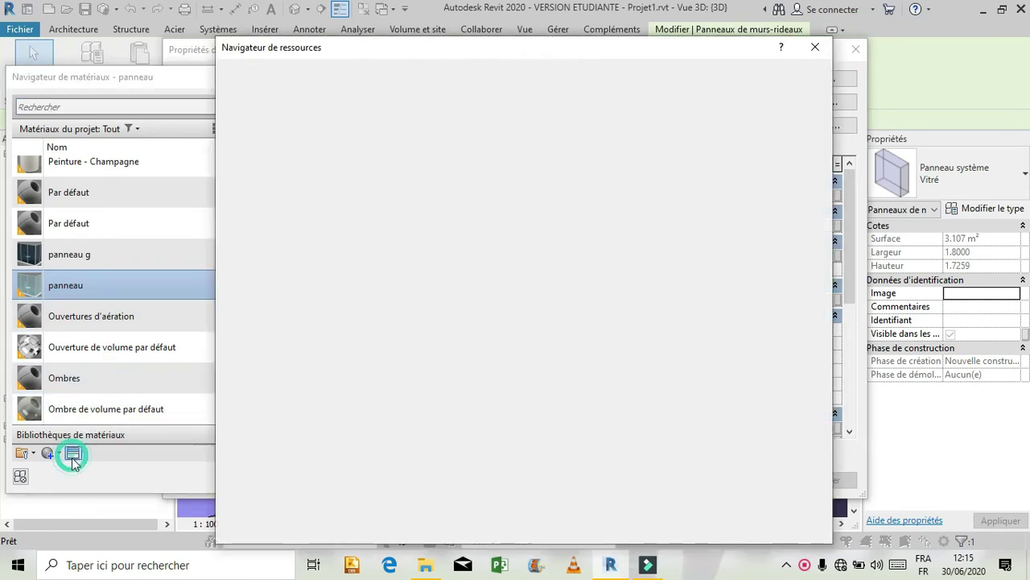
{"action": "scroll", "coordinate": [721, 152], "scroll_direction": "up", "scroll_amount": 2}
{"action": "scroll", "coordinate": [720, 153], "scroll_direction": "up", "scroll_amount": 2}
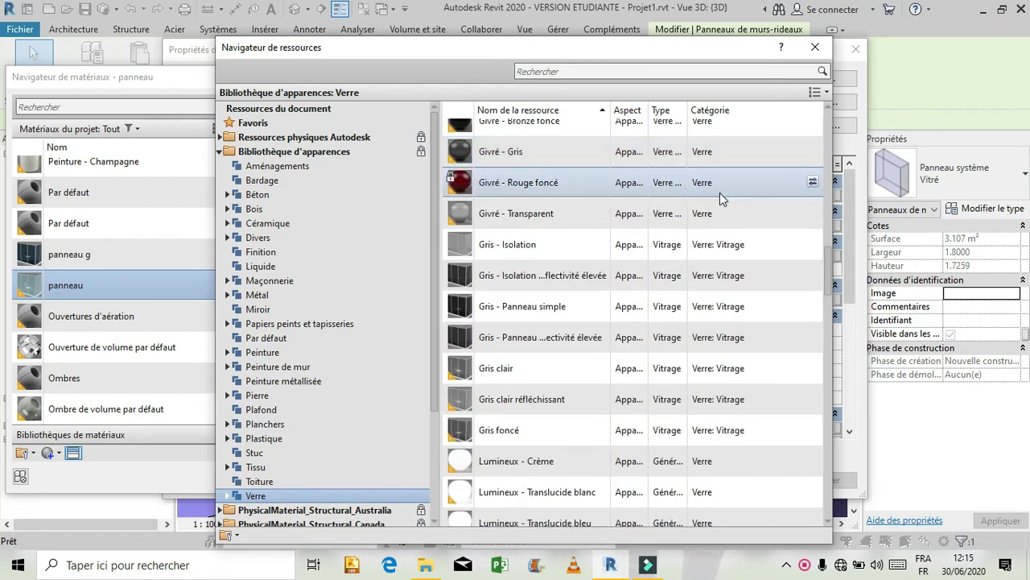
{"action": "scroll", "coordinate": [729, 345], "scroll_direction": "up", "scroll_amount": 3}
{"action": "scroll", "coordinate": [730, 346], "scroll_direction": "up", "scroll_amount": 5}
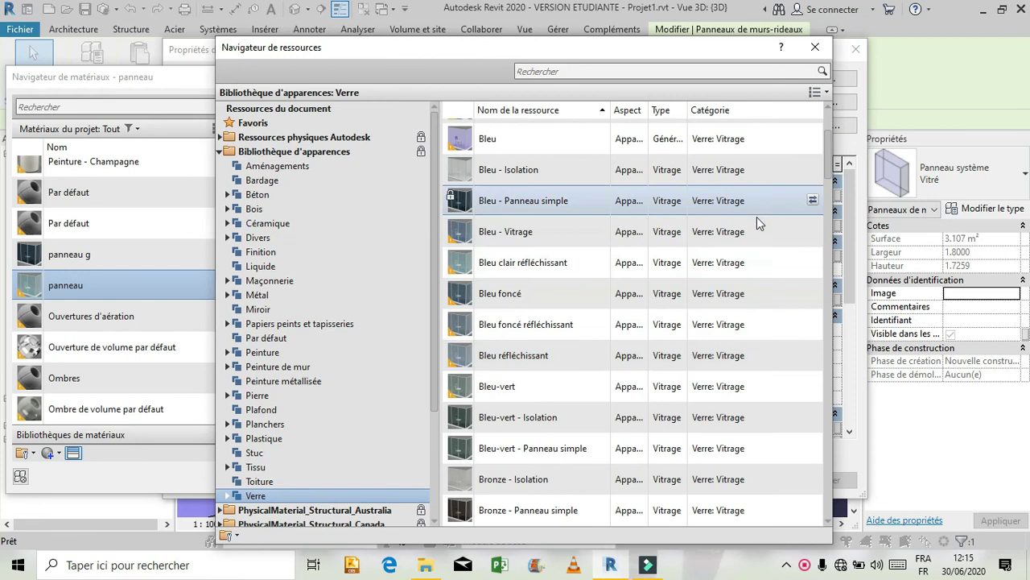
{"action": "left_click", "coordinate": [814, 231]}
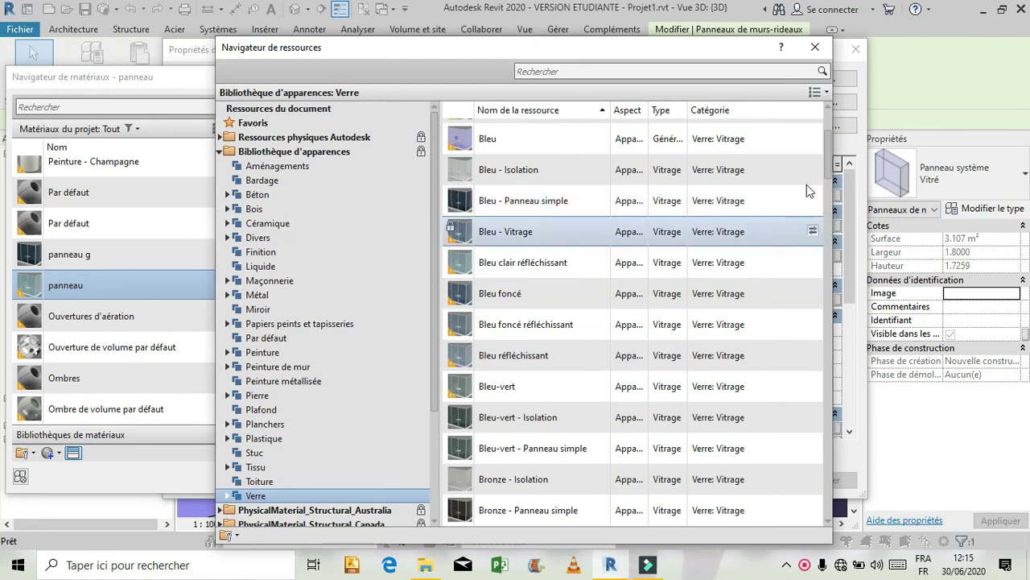
{"action": "left_click", "coordinate": [814, 47]}
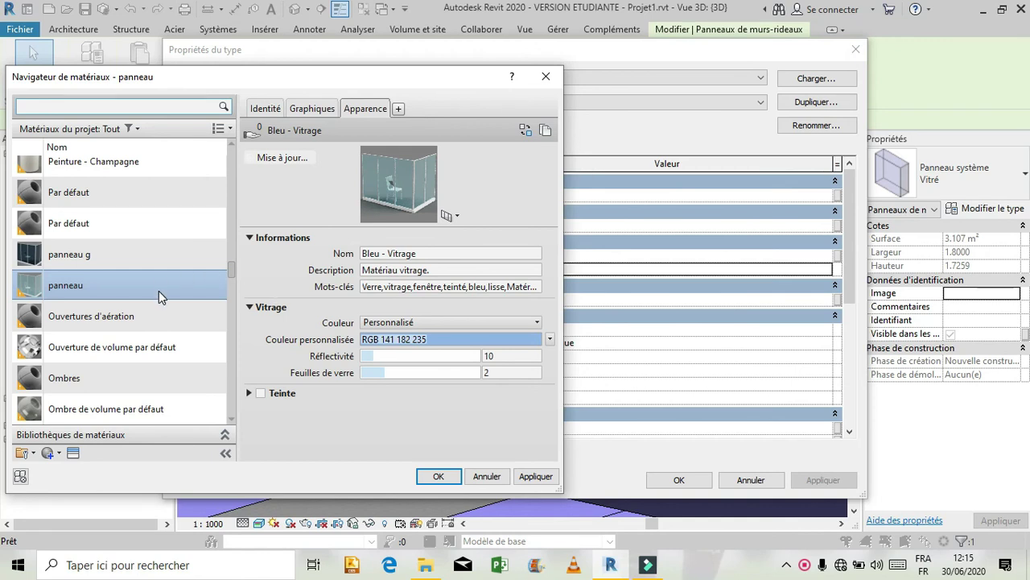
Step: Replace the panneau material's appearance with Boîte-cadre-Treillis from the Aménagements category
{"action": "left_click", "coordinate": [73, 452]}
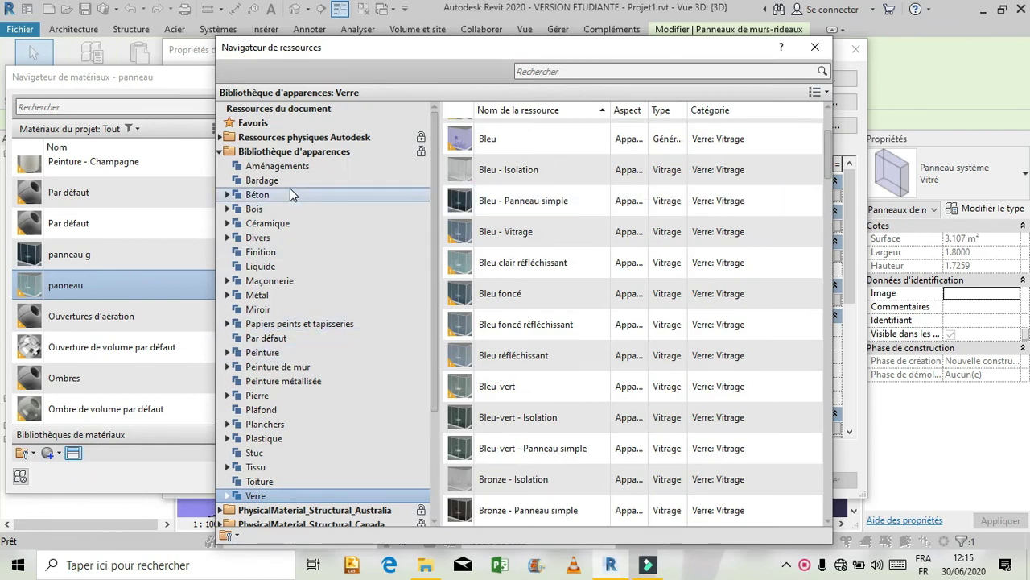
{"action": "left_click", "coordinate": [305, 167]}
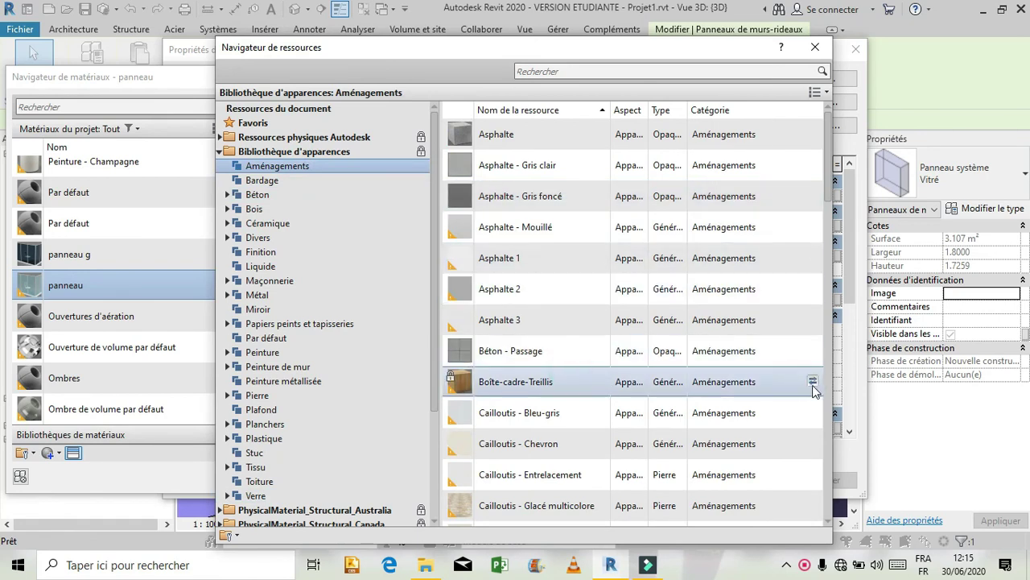
{"action": "left_click", "coordinate": [815, 49]}
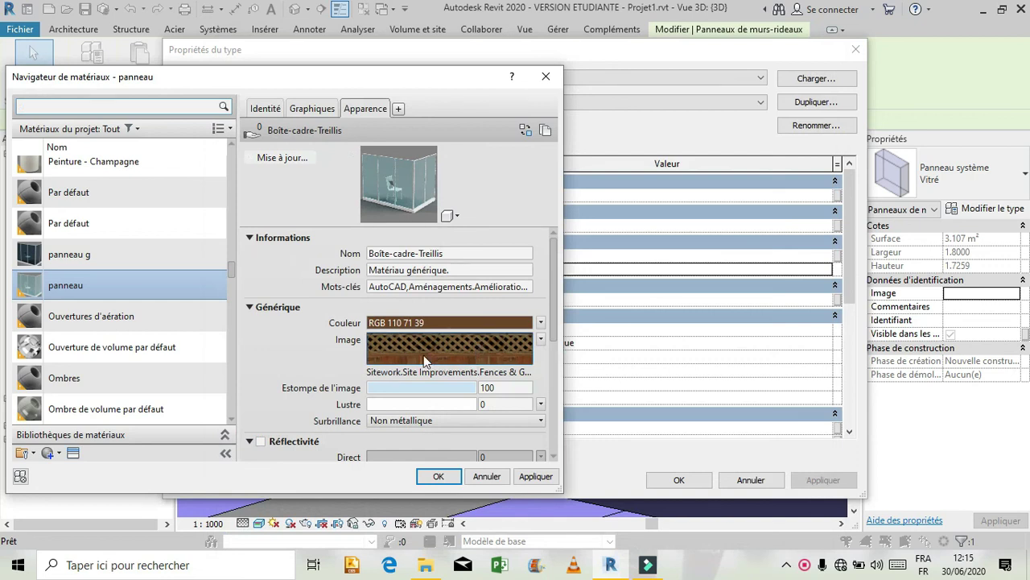
{"action": "left_click", "coordinate": [250, 238]}
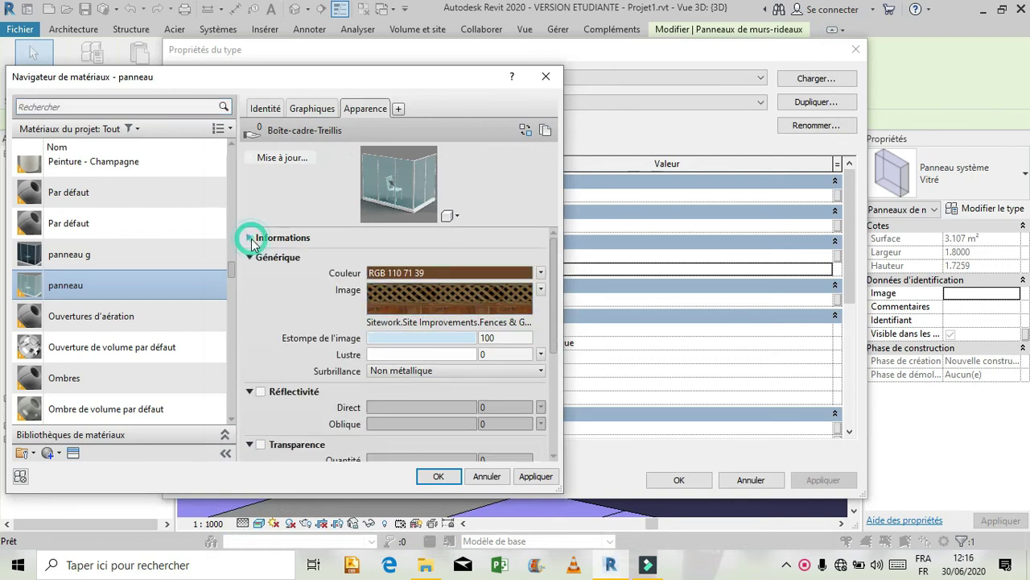
Step: Replace the appearance's texture image with téléchargement (1).png from the element description folder in Images > tuto revit
{"action": "left_click", "coordinate": [403, 292]}
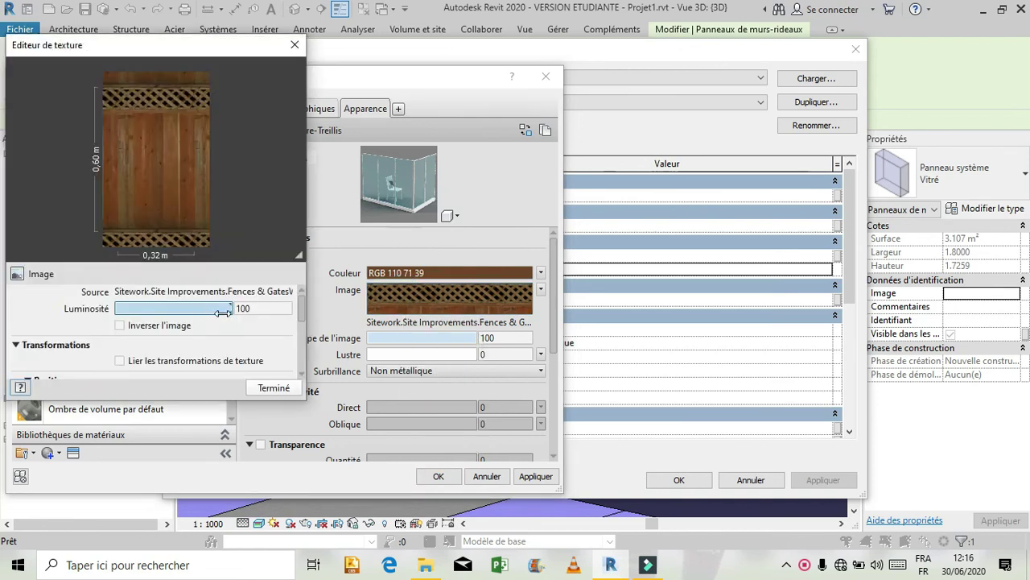
{"action": "left_click", "coordinate": [169, 290]}
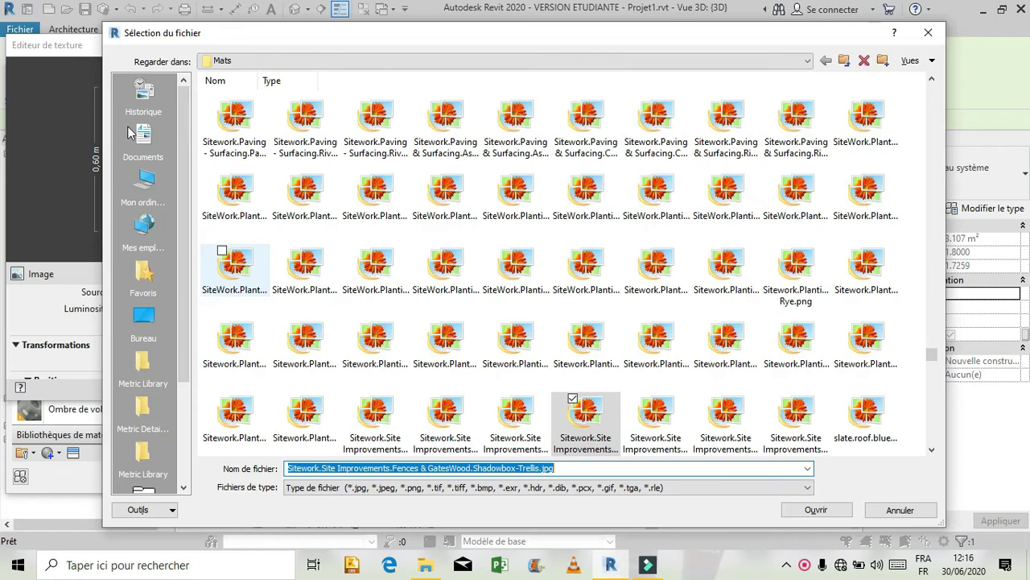
{"action": "left_click", "coordinate": [137, 180]}
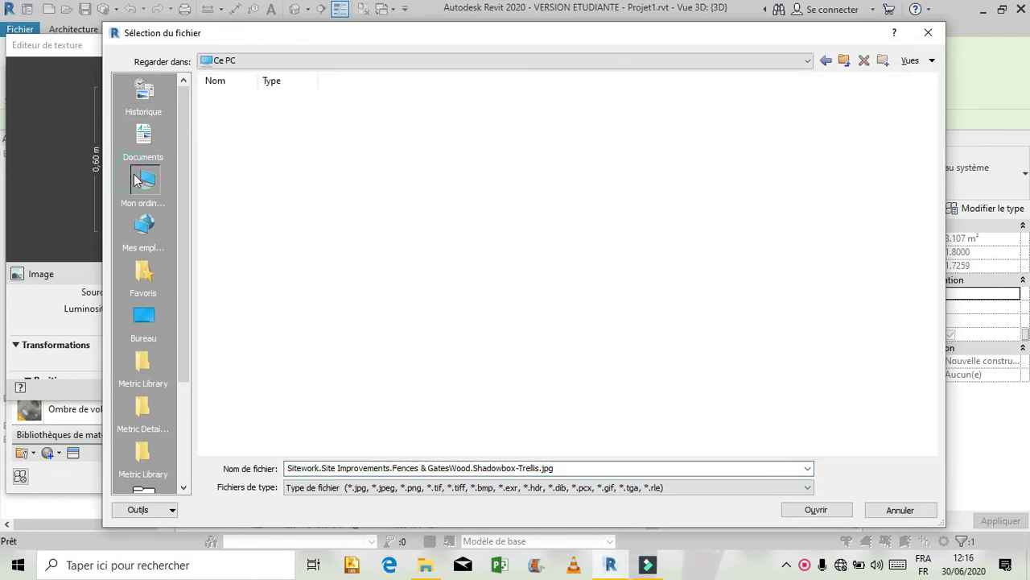
{"action": "left_click", "coordinate": [382, 152]}
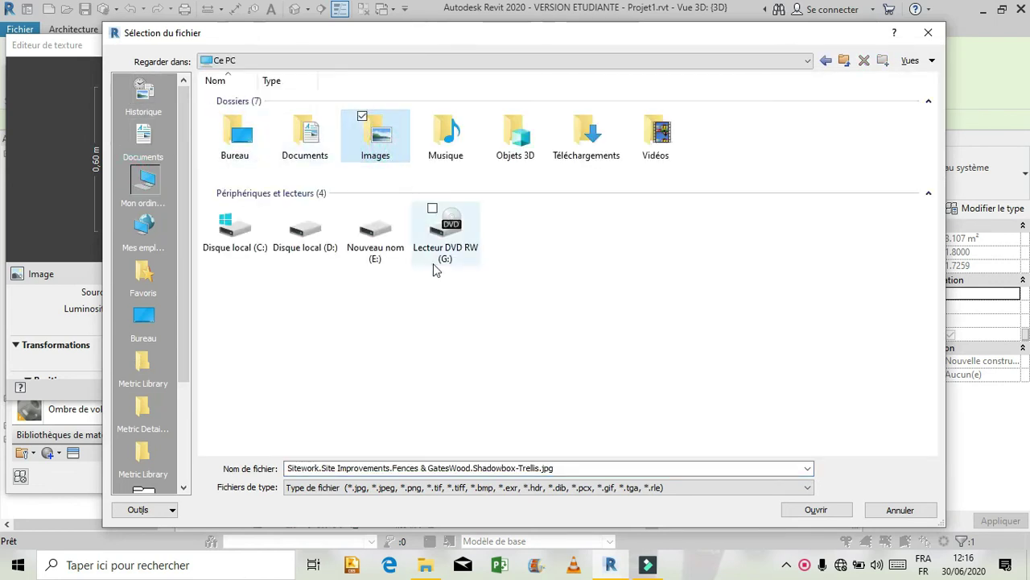
{"action": "double_click", "coordinate": [367, 148]}
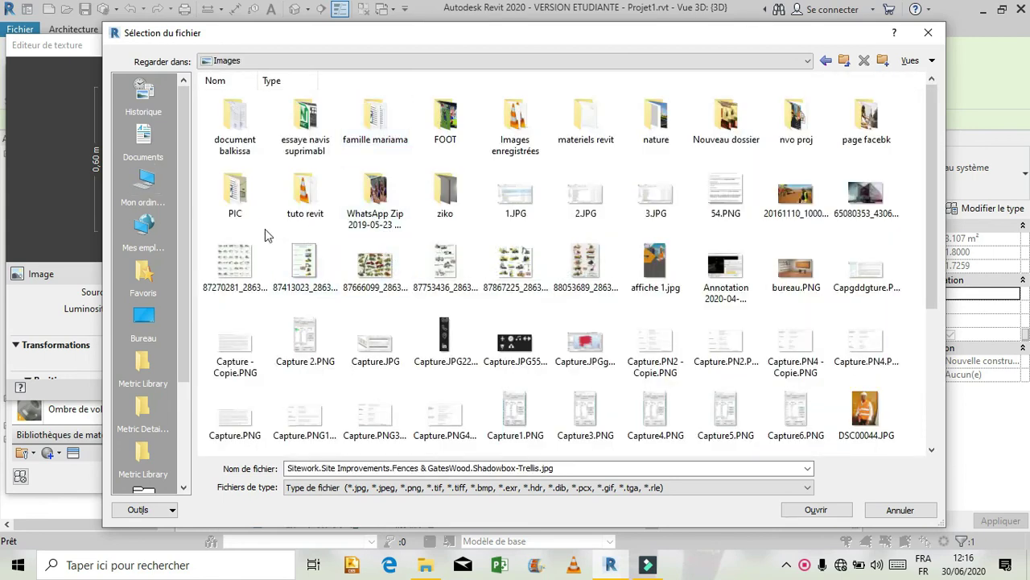
{"action": "double_click", "coordinate": [309, 201]}
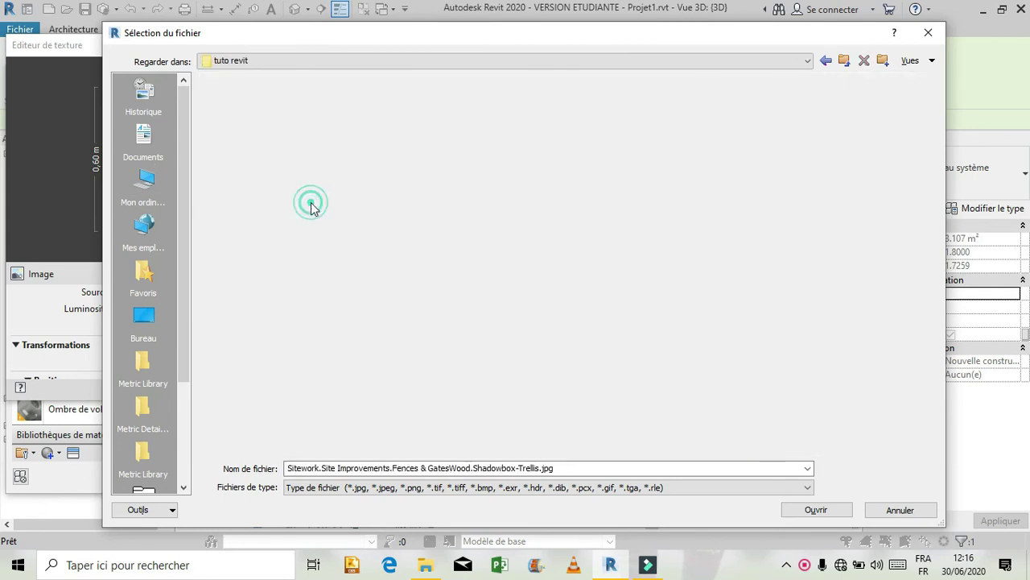
{"action": "double_click", "coordinate": [234, 129]}
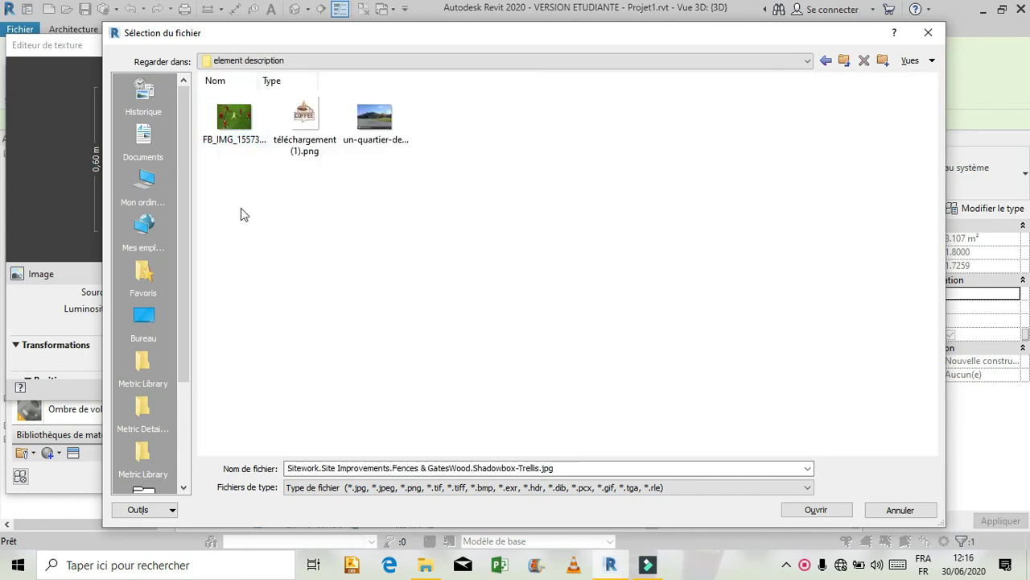
{"action": "left_click", "coordinate": [302, 129]}
{"action": "left_click", "coordinate": [841, 510]}
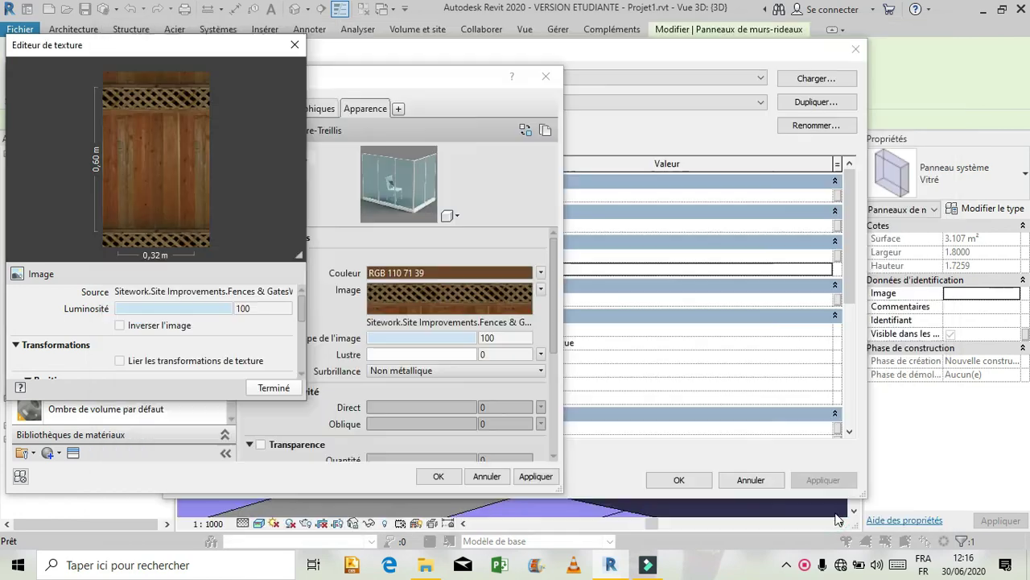
Step: Set the texture image's position offset to -0.93 m in X and -0.90 m in Y
{"action": "scroll", "coordinate": [304, 304], "scroll_direction": "down", "scroll_amount": 4}
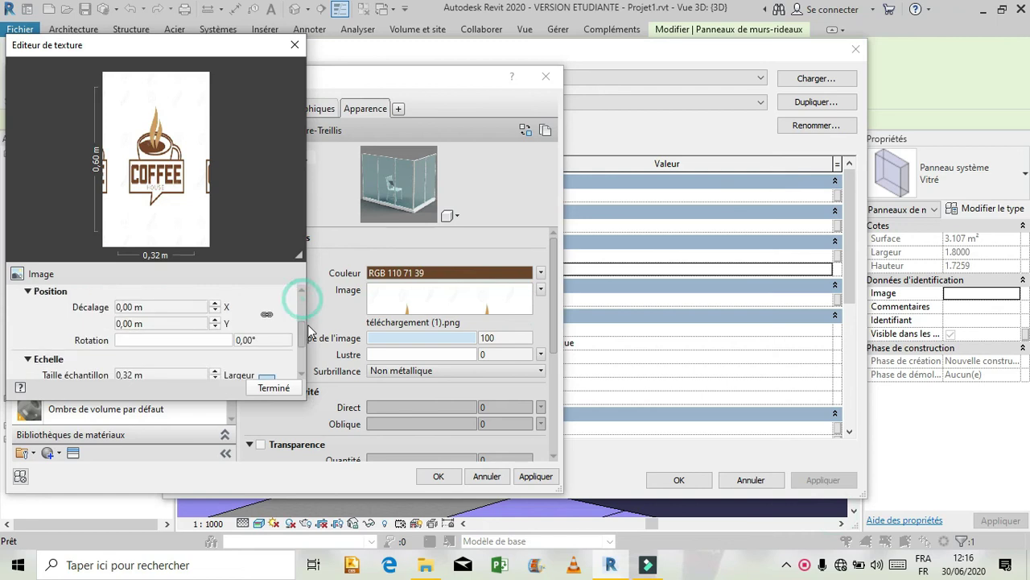
{"action": "scroll", "coordinate": [299, 299], "scroll_direction": "up", "scroll_amount": 3}
{"action": "scroll", "coordinate": [314, 322], "scroll_direction": "down", "scroll_amount": 1}
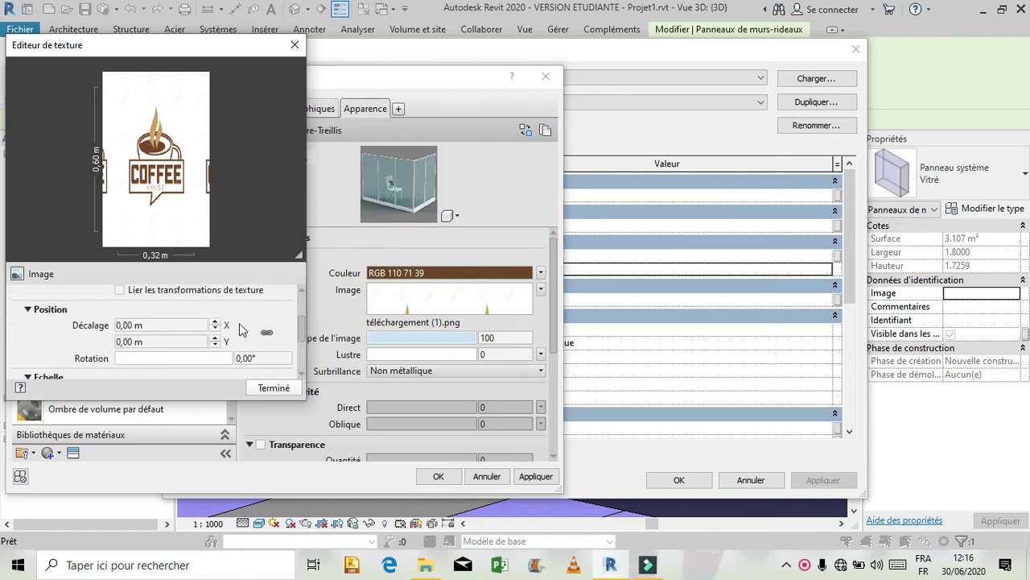
{"action": "double_click", "coordinate": [184, 323]}
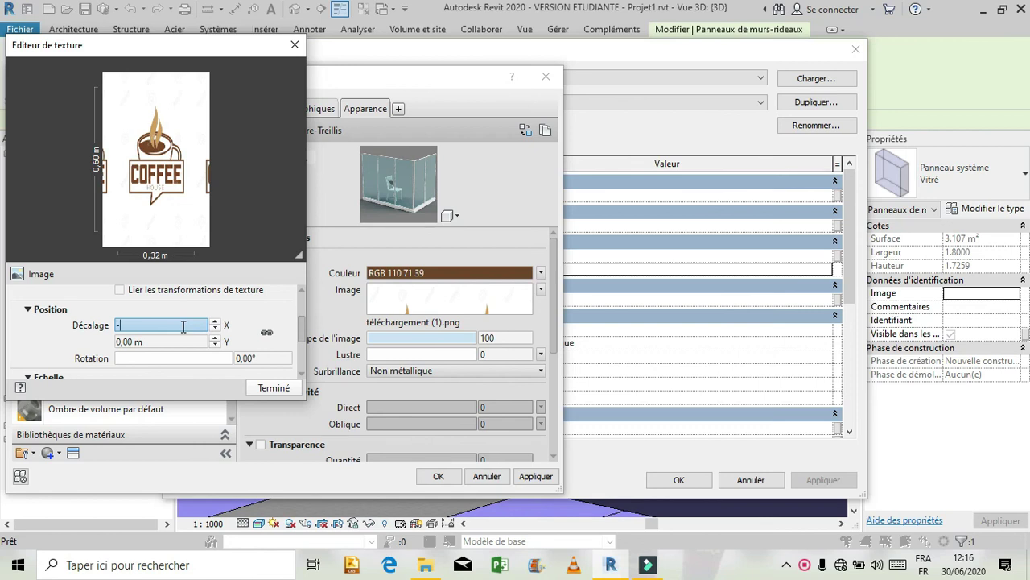
{"action": "type", "text": "-0.93"}
{"action": "left_click", "coordinate": [166, 340]}
{"action": "type", "text": "-"}
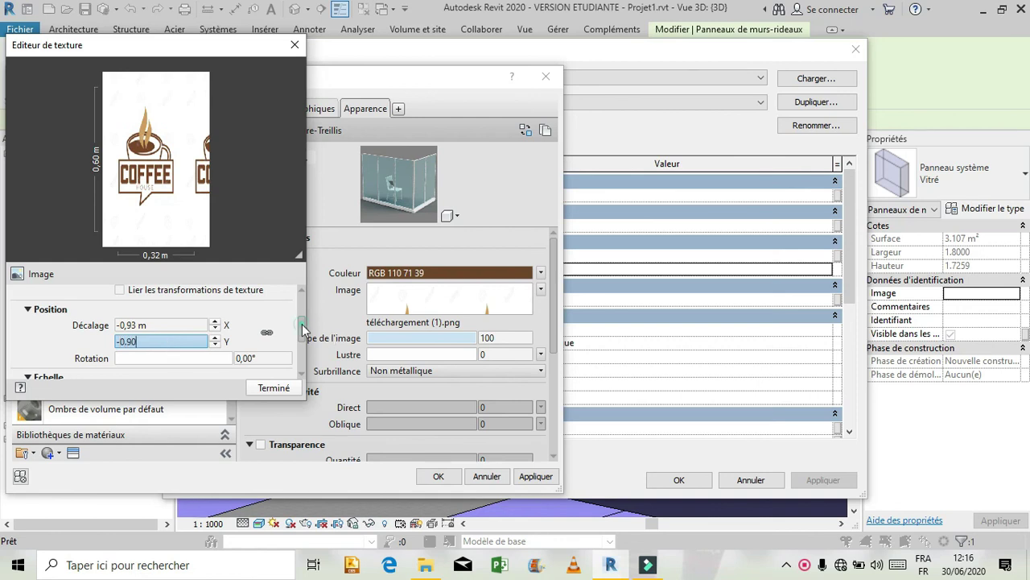
Step: Unlink the coffee texture's sample width and height, and set them to 2.00 m and 1.90 m
{"action": "scroll", "coordinate": [302, 329], "scroll_direction": "down", "scroll_amount": 2}
{"action": "left_click", "coordinate": [266, 342]}
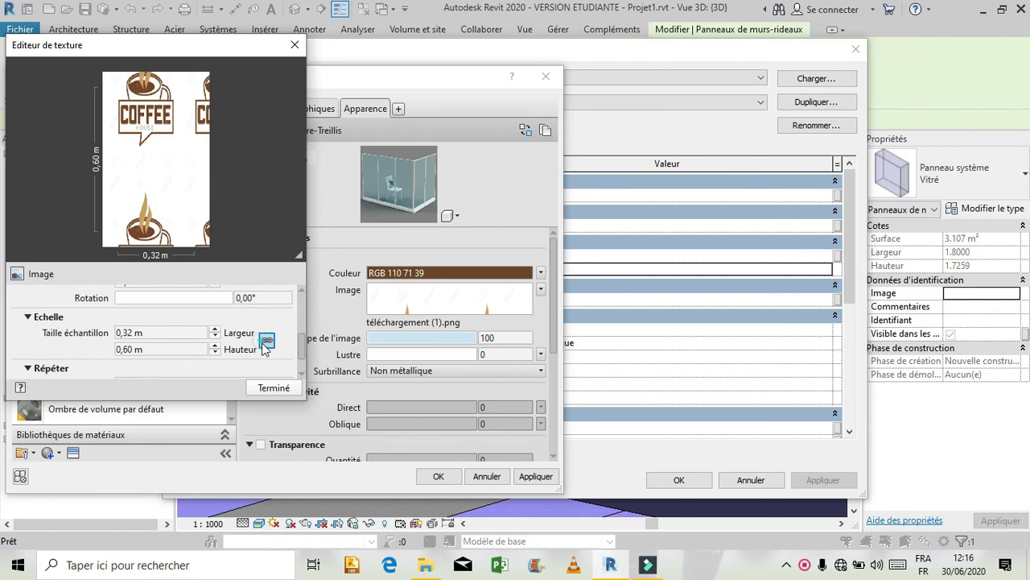
{"action": "left_click", "coordinate": [179, 333]}
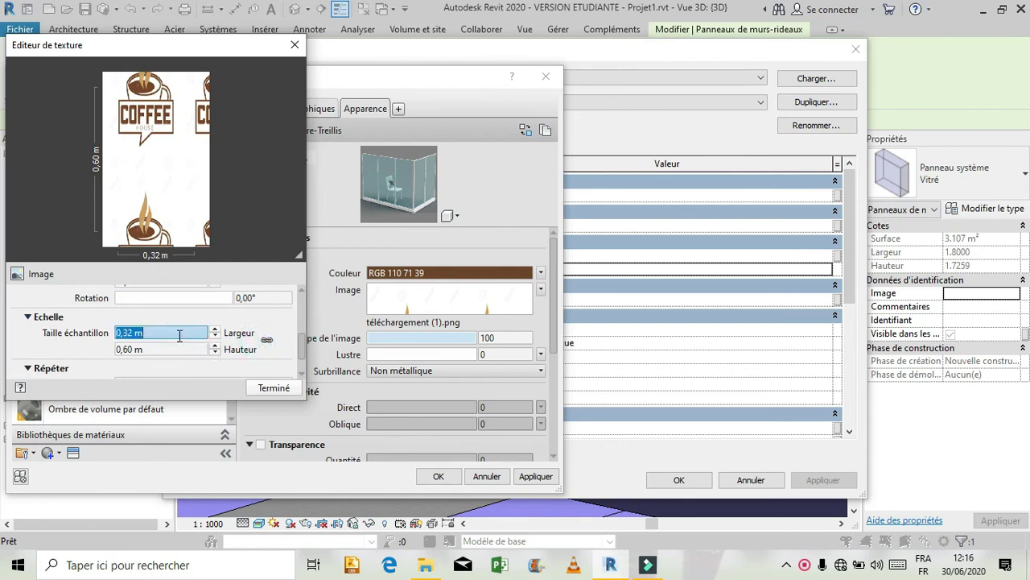
{"action": "type", "text": "2"}
{"action": "left_click", "coordinate": [181, 351]}
{"action": "type", "text": "1.90"}
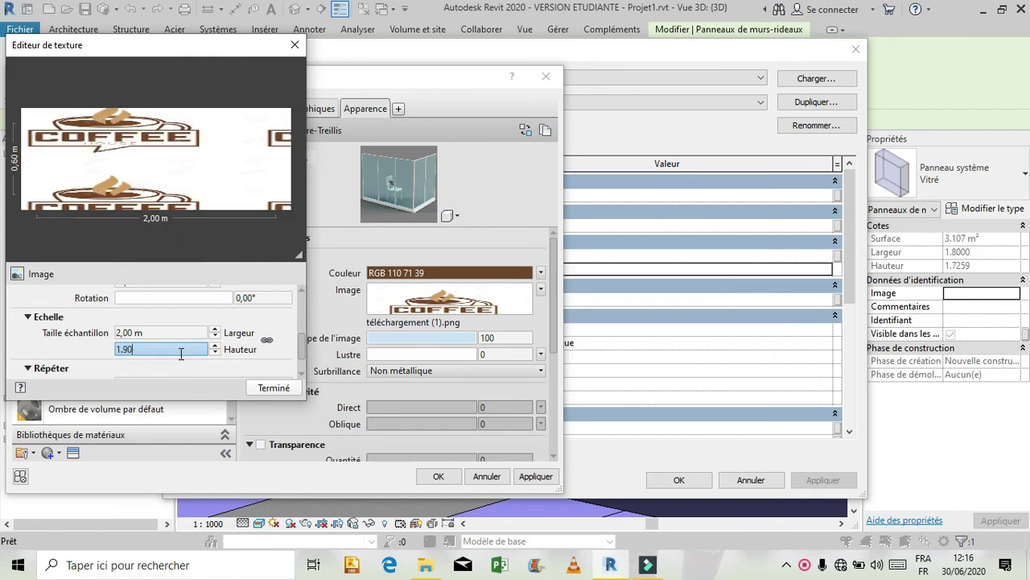
Step: Set the texture's horizontal and vertical repeat to none and finish the texture editing
{"action": "scroll", "coordinate": [304, 354], "scroll_direction": "down", "scroll_amount": 1}
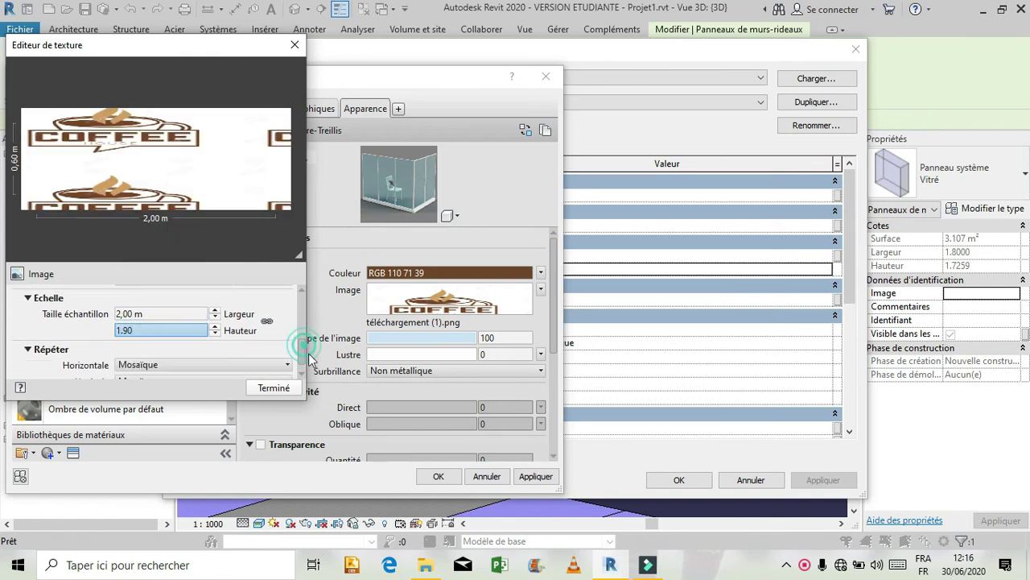
{"action": "left_click", "coordinate": [274, 352]}
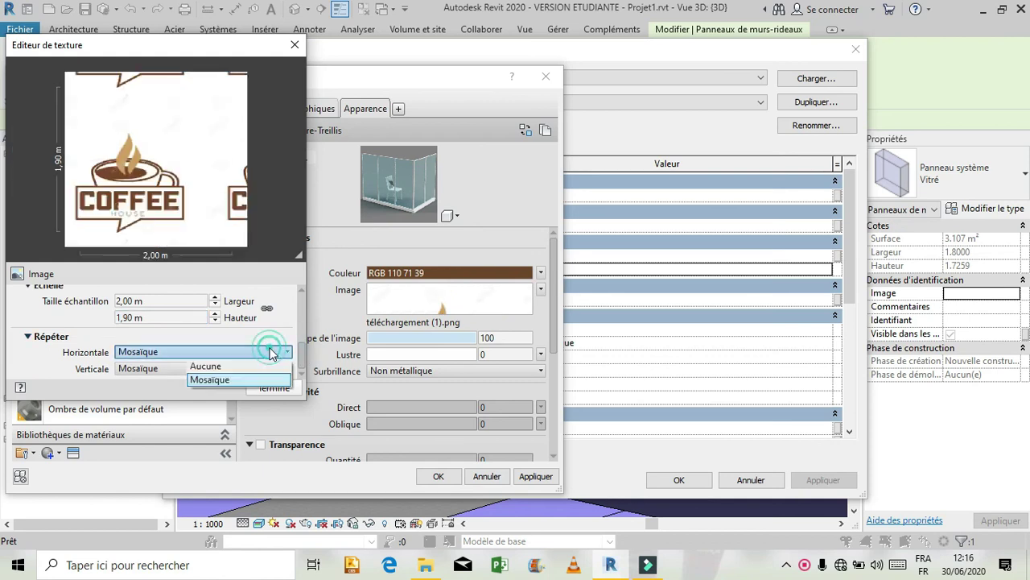
{"action": "left_click", "coordinate": [270, 364]}
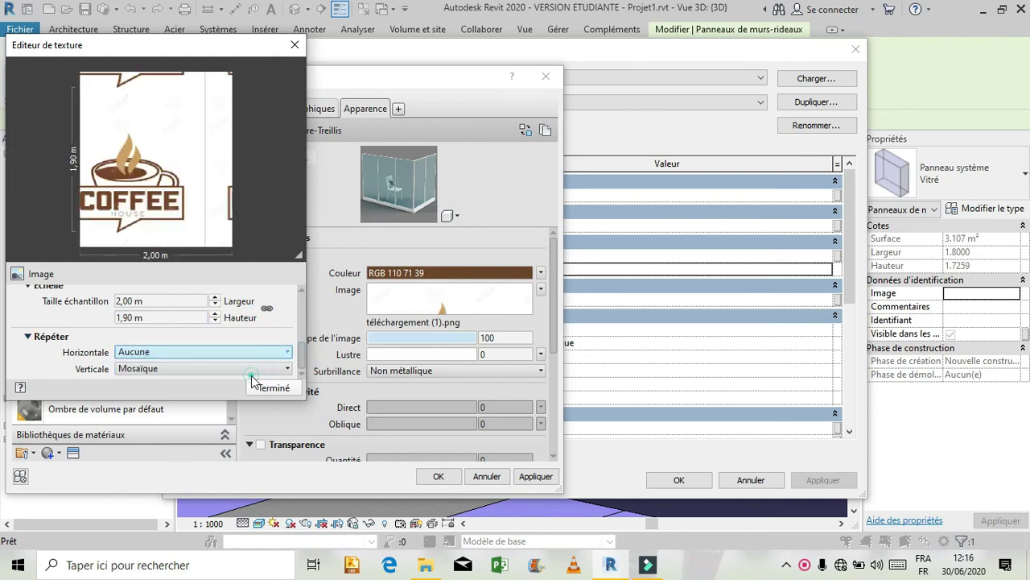
{"action": "left_click", "coordinate": [216, 368]}
{"action": "left_click", "coordinate": [203, 382]}
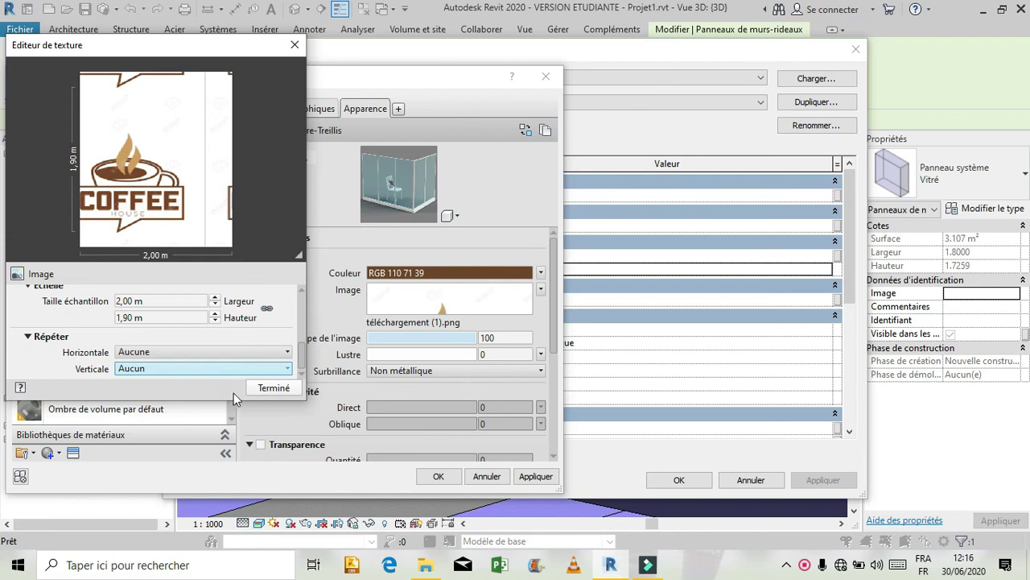
{"action": "left_click", "coordinate": [274, 388]}
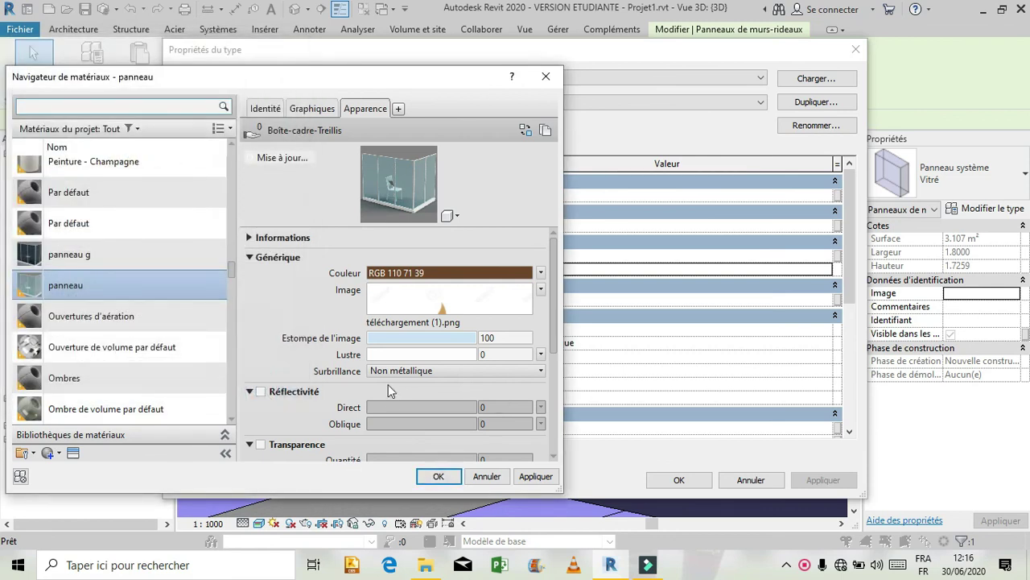
Step: Apply the panneau material to the plaque panel type and deselect the panel
{"action": "left_click", "coordinate": [549, 475]}
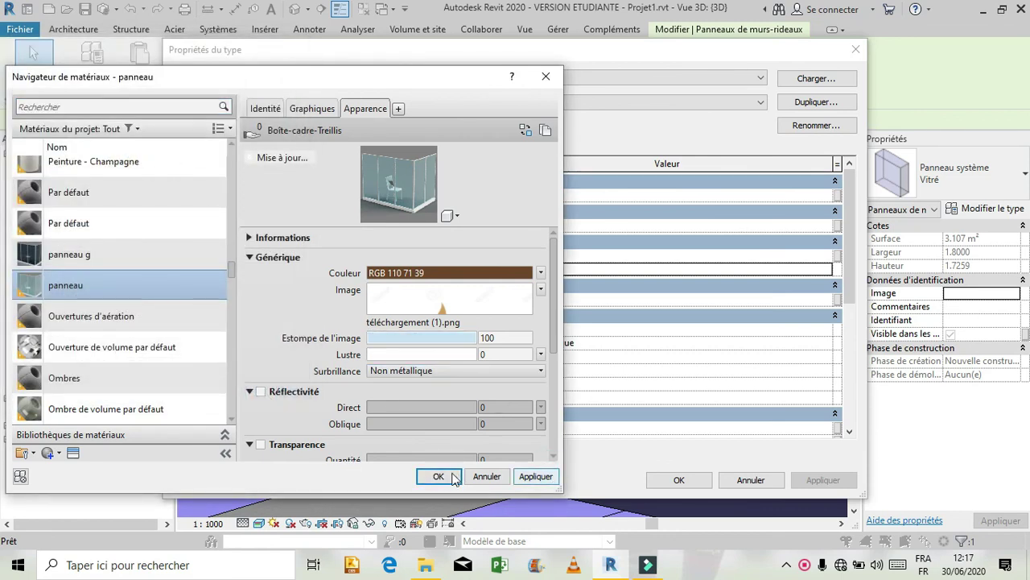
{"action": "left_click", "coordinate": [440, 477]}
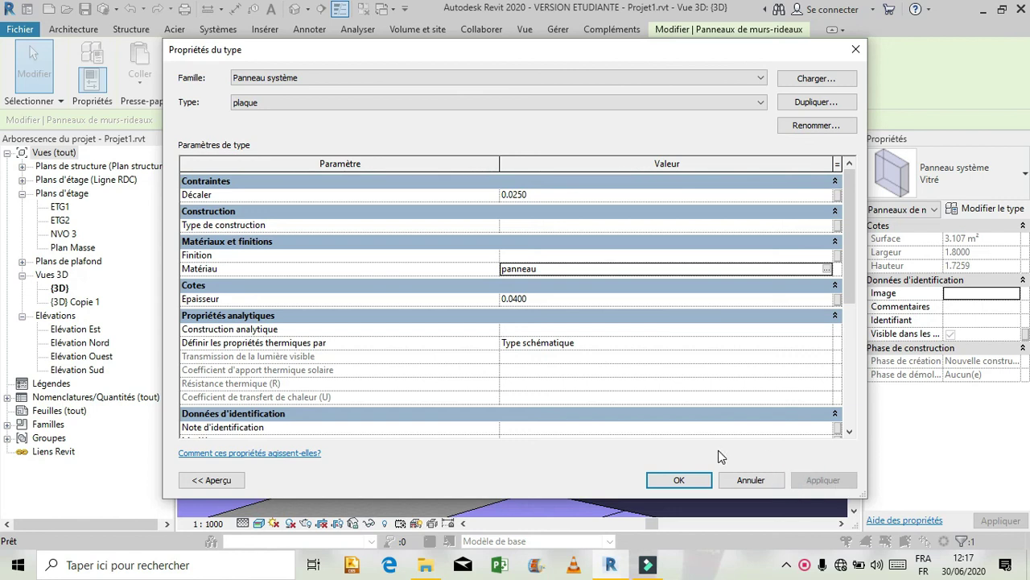
{"action": "left_click", "coordinate": [676, 480]}
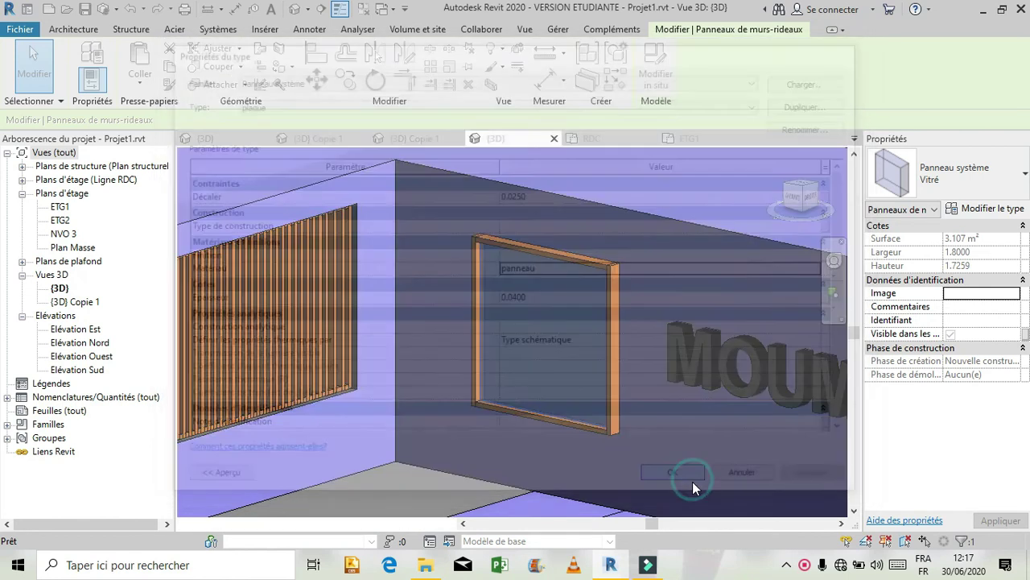
{"action": "left_click", "coordinate": [688, 474]}
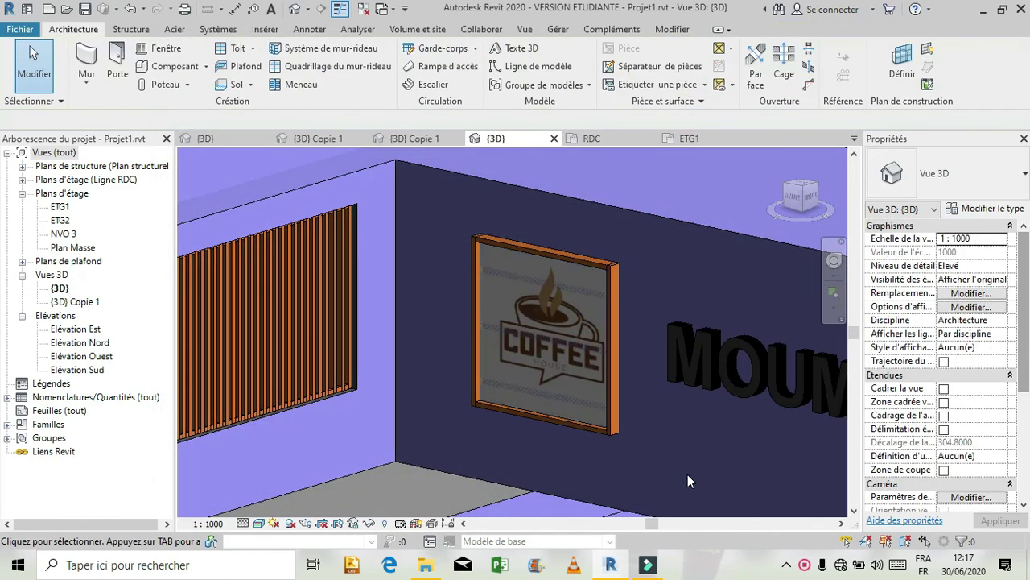
Step: Zoom in on the coffee logo panel, then open its plaque type's panneau material at the appearance settings
{"action": "scroll", "coordinate": [582, 385], "scroll_direction": "up", "scroll_amount": 5}
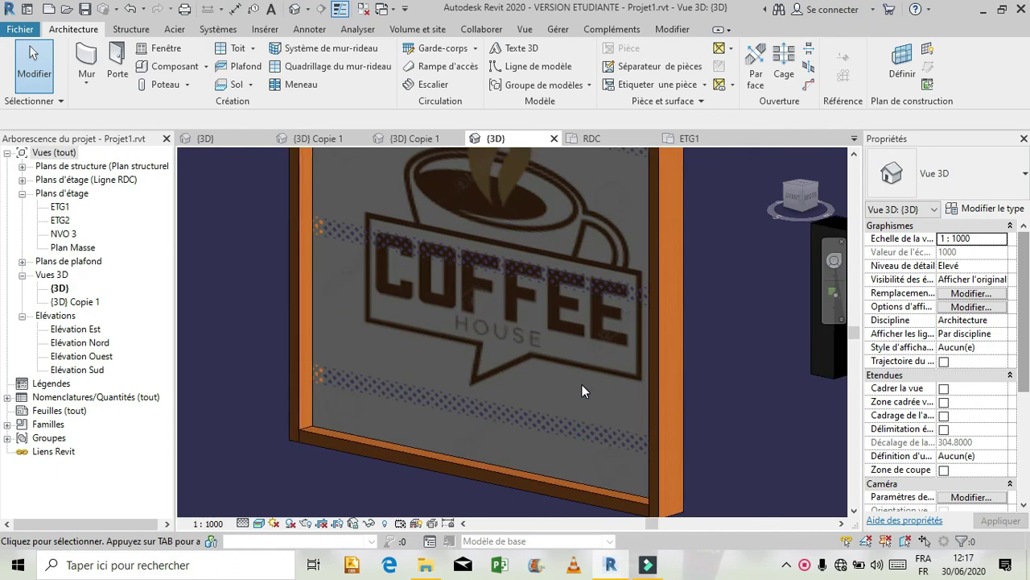
{"action": "middle_click_drag", "start_coordinate": [581, 384], "coordinate": [581, 464], "text": "shift"}
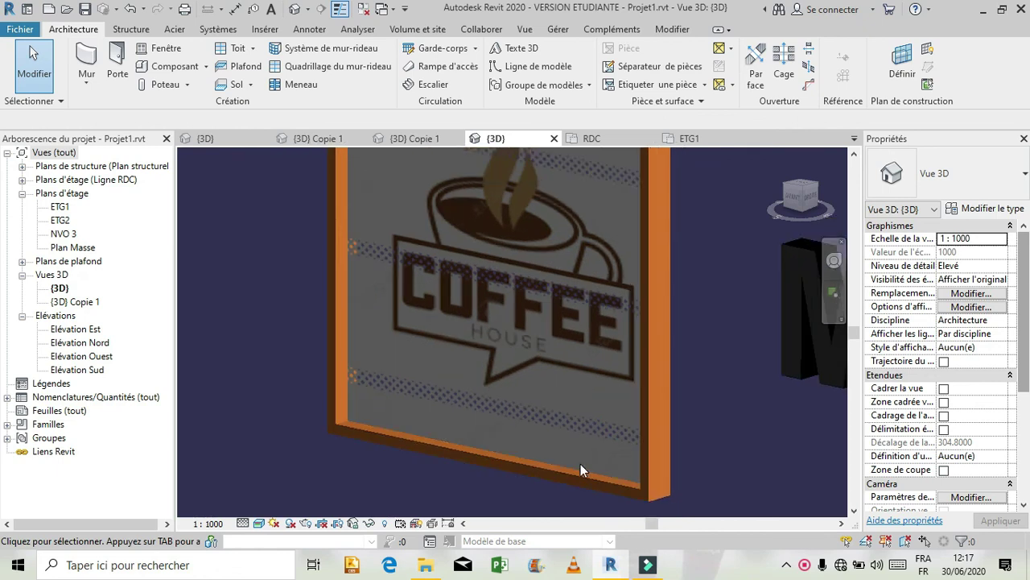
{"action": "scroll", "coordinate": [515, 387], "scroll_direction": "down", "scroll_amount": 3}
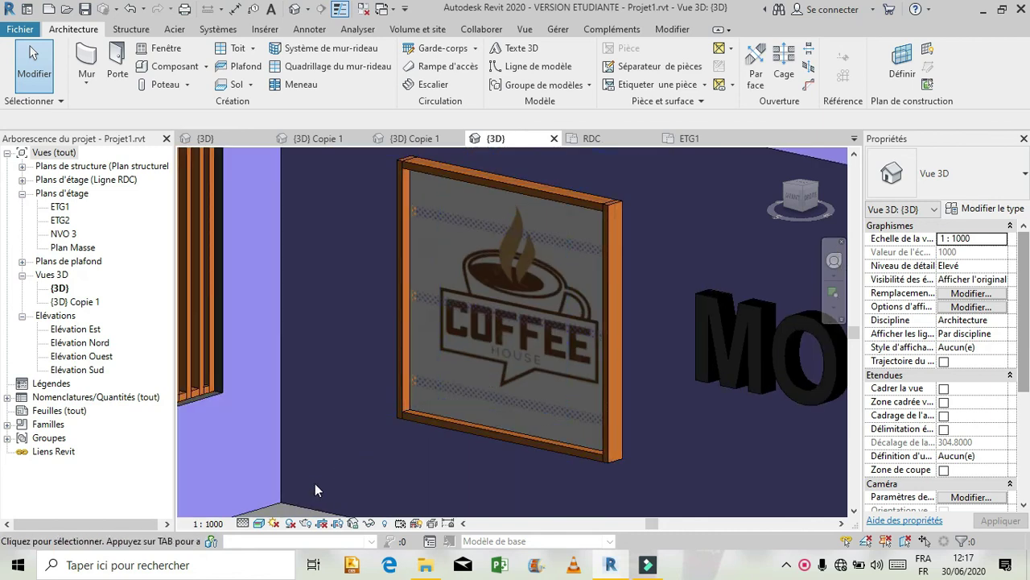
{"action": "key", "text": "Tab"}
{"action": "left_click", "coordinate": [423, 409]}
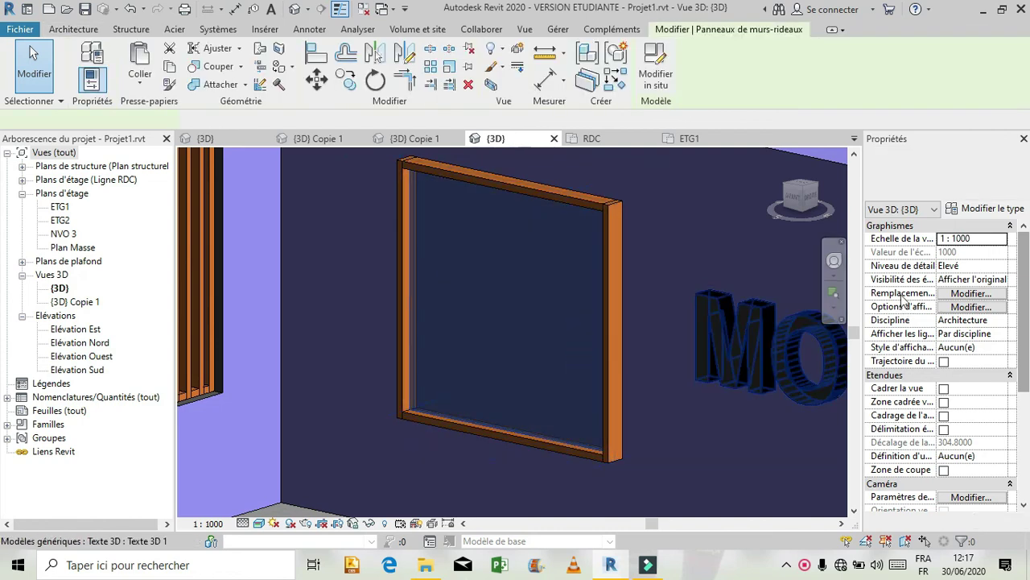
{"action": "left_click", "coordinate": [1005, 211]}
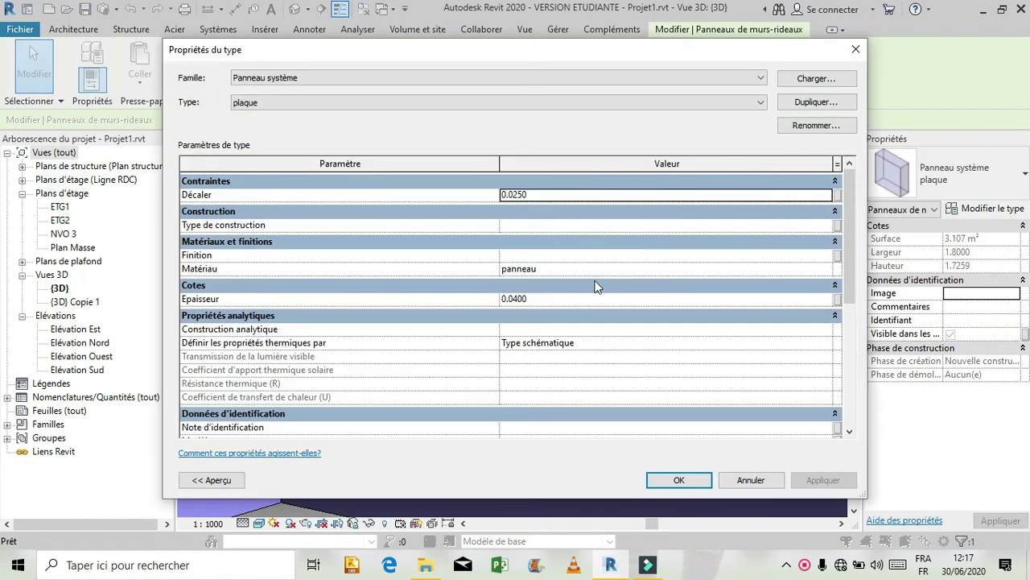
{"action": "left_click", "coordinate": [814, 255]}
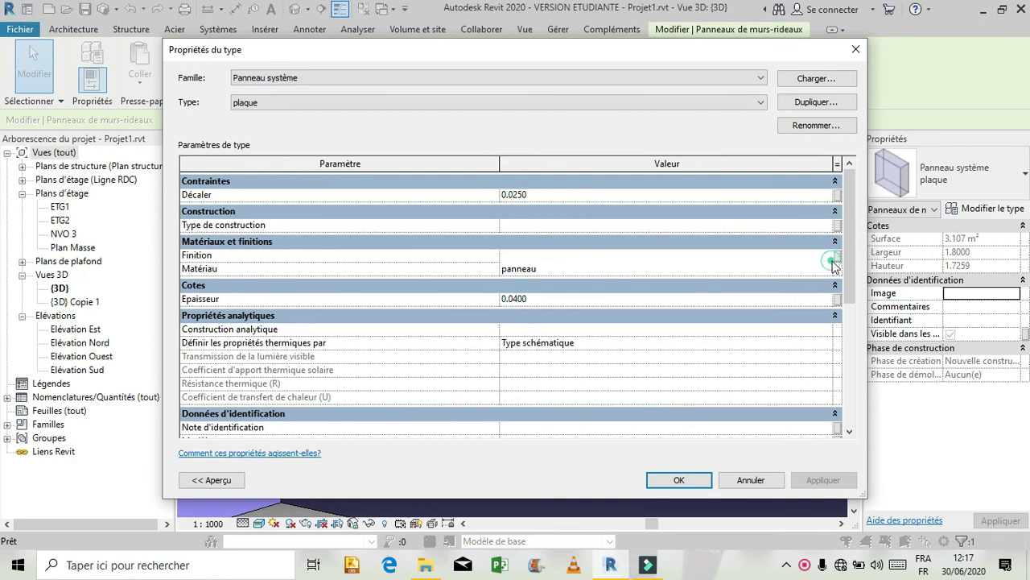
{"action": "left_click", "coordinate": [830, 271]}
{"action": "left_click", "coordinate": [827, 268]}
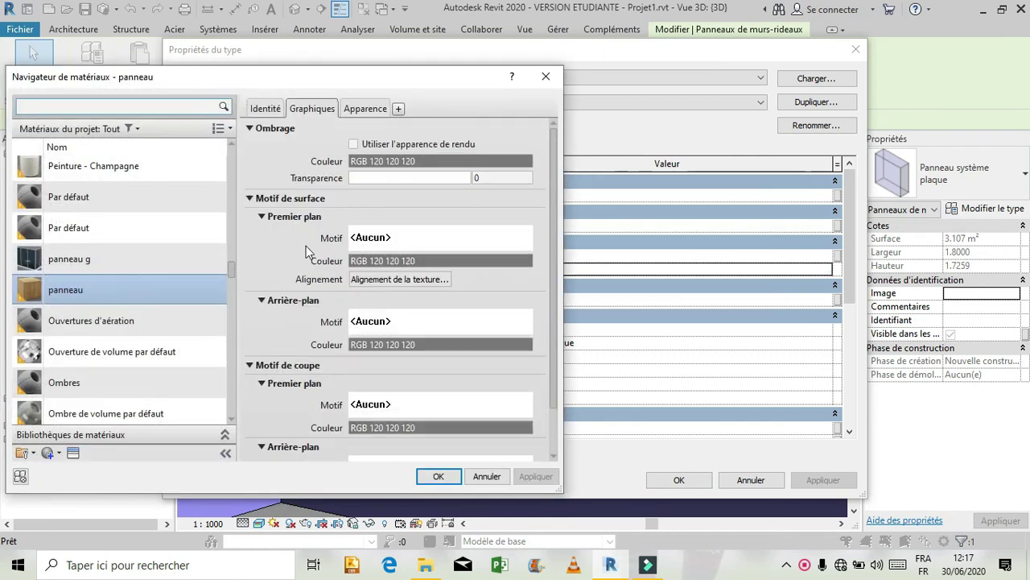
{"action": "left_click", "coordinate": [363, 109]}
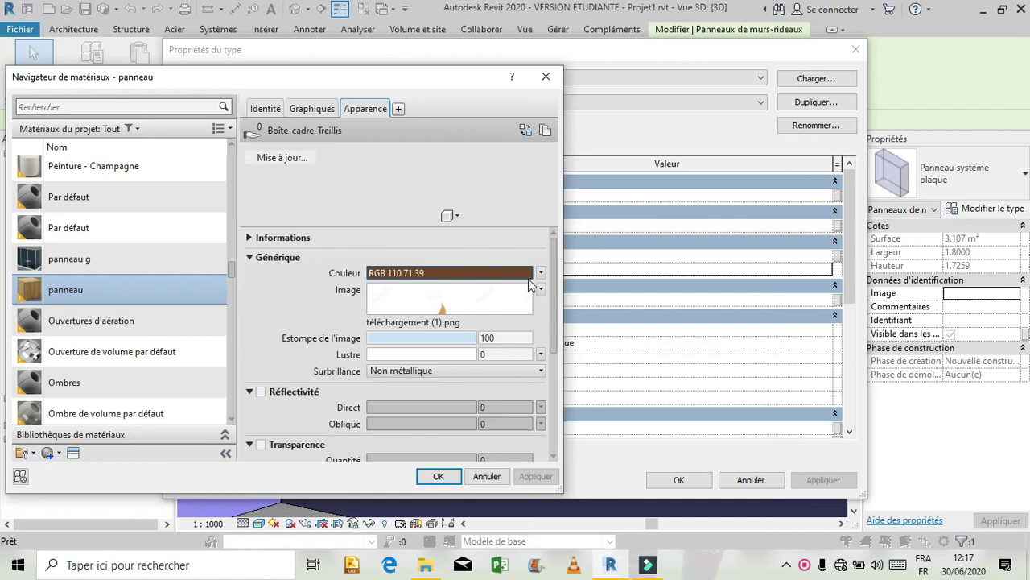
Step: Set the gloss (Lustre) of the panneau material's appearance to 50
{"action": "left_click_drag", "start_coordinate": [551, 271], "coordinate": [572, 251]}
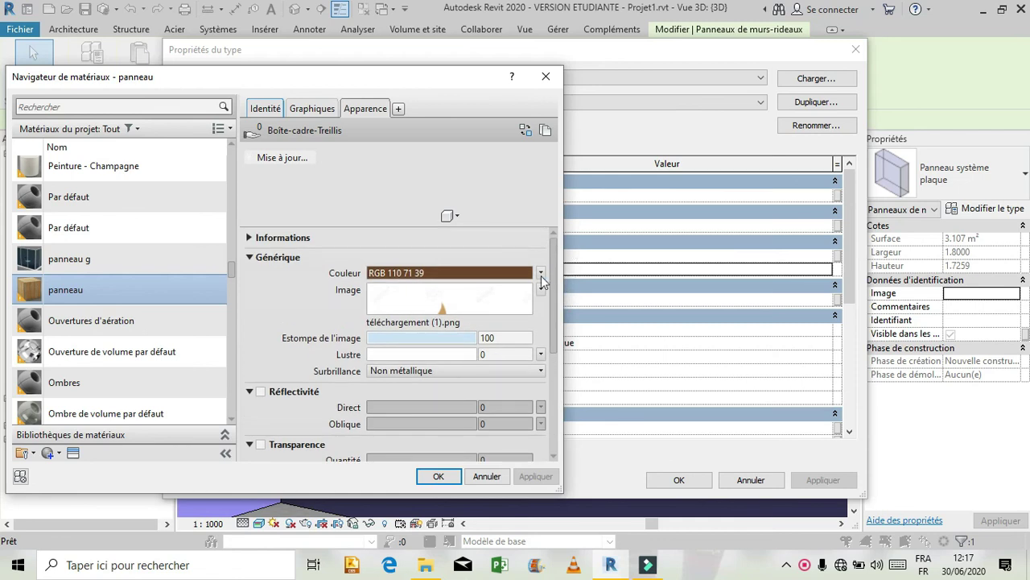
{"action": "left_click", "coordinate": [541, 273]}
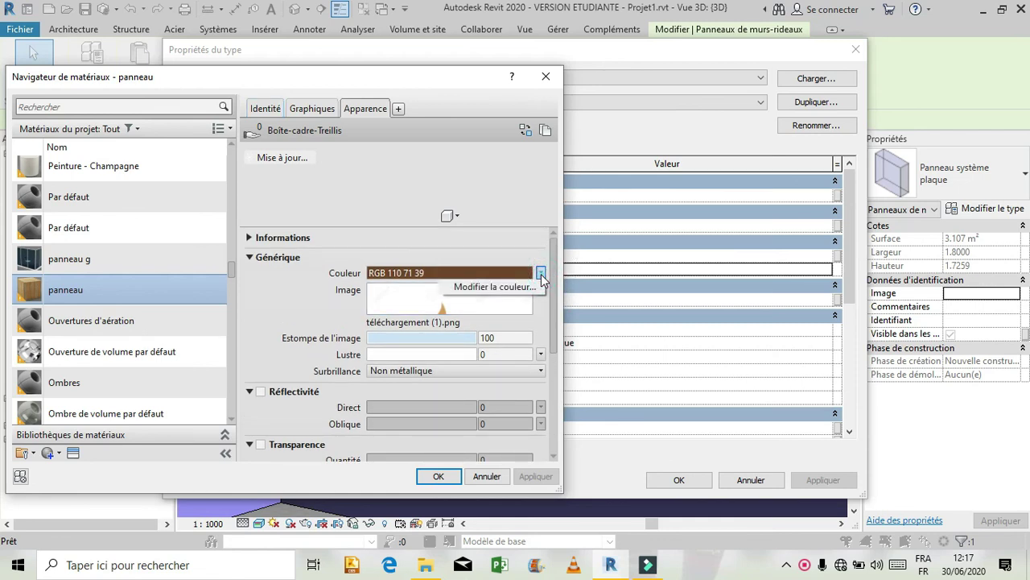
{"action": "left_click", "coordinate": [541, 274]}
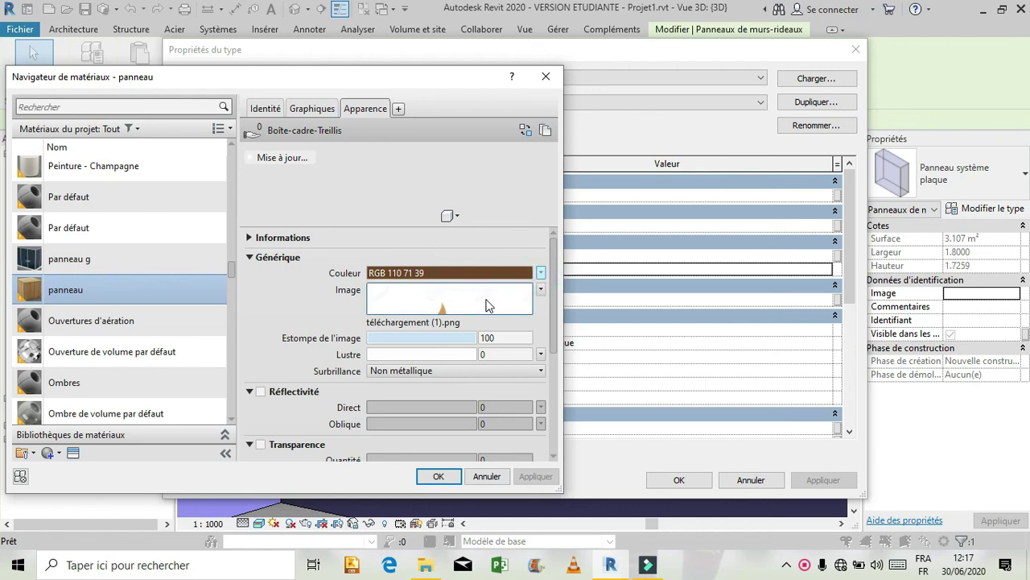
{"action": "left_click_drag", "start_coordinate": [369, 354], "coordinate": [432, 358]}
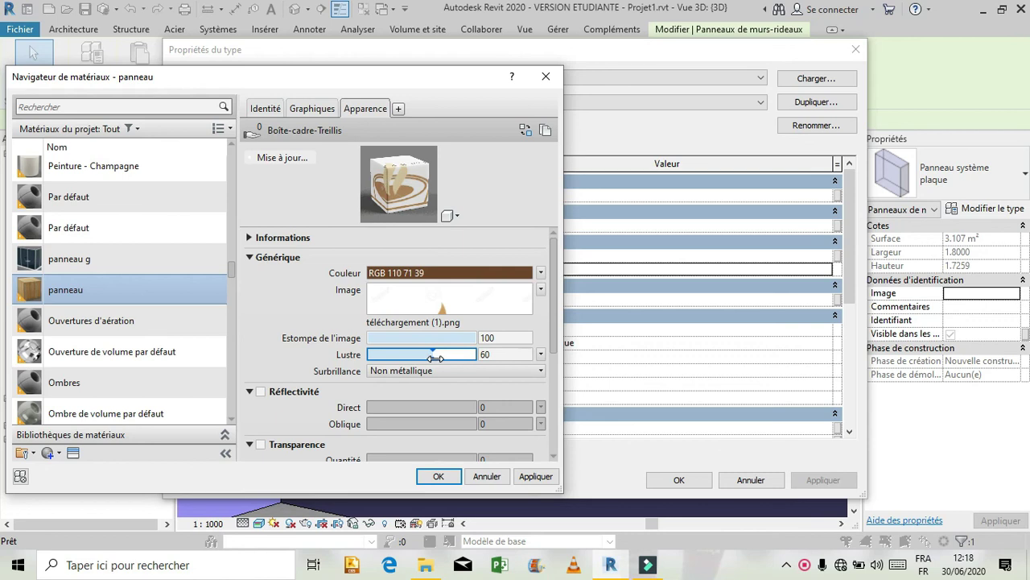
{"action": "left_click", "coordinate": [503, 354]}
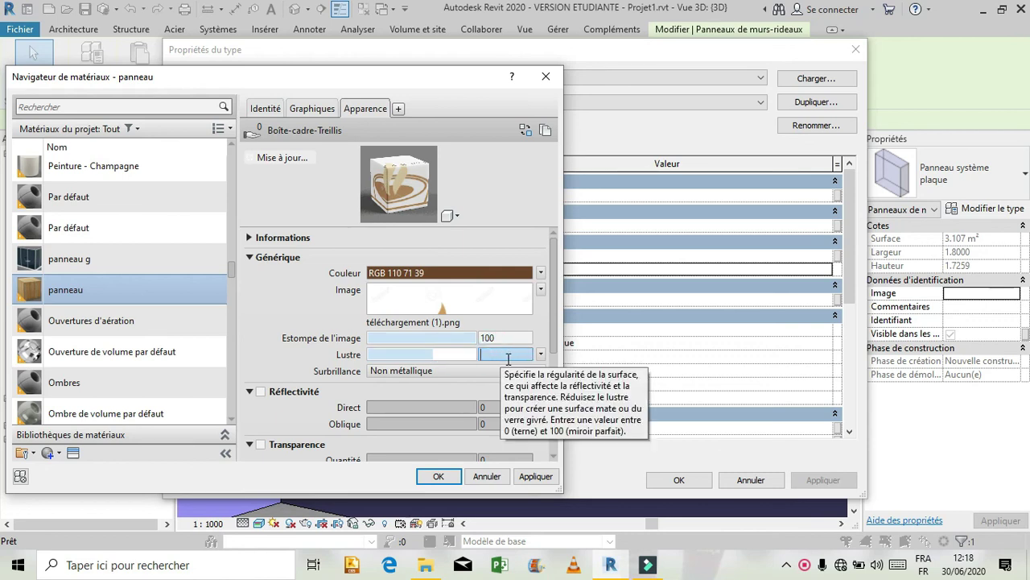
{"action": "type", "text": "50"}
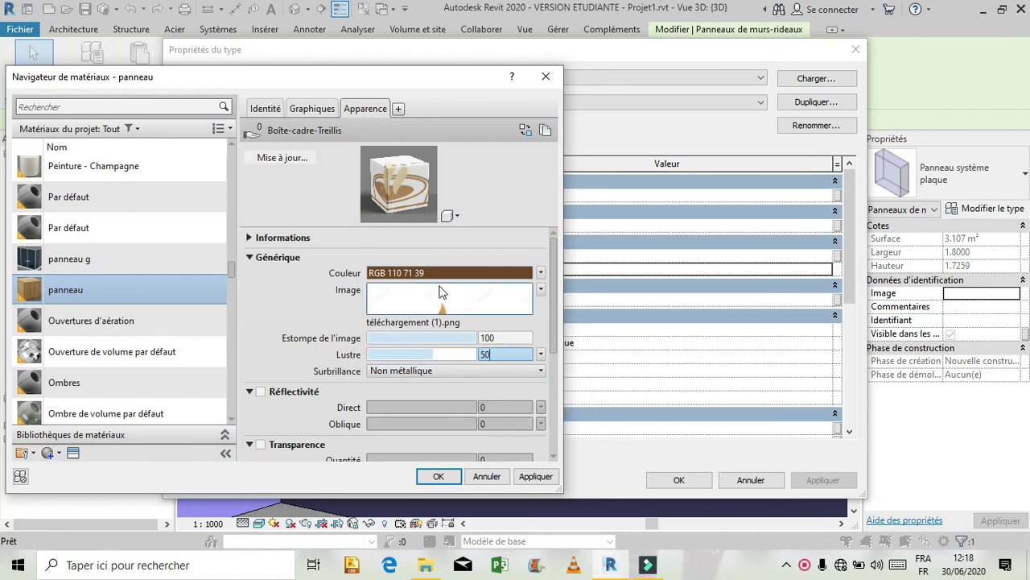
Step: Disable the cutouts (Découpes) in the panneau material's appearance and apply the change to the plaque type
{"action": "scroll", "coordinate": [327, 344], "scroll_direction": "down", "scroll_amount": 5}
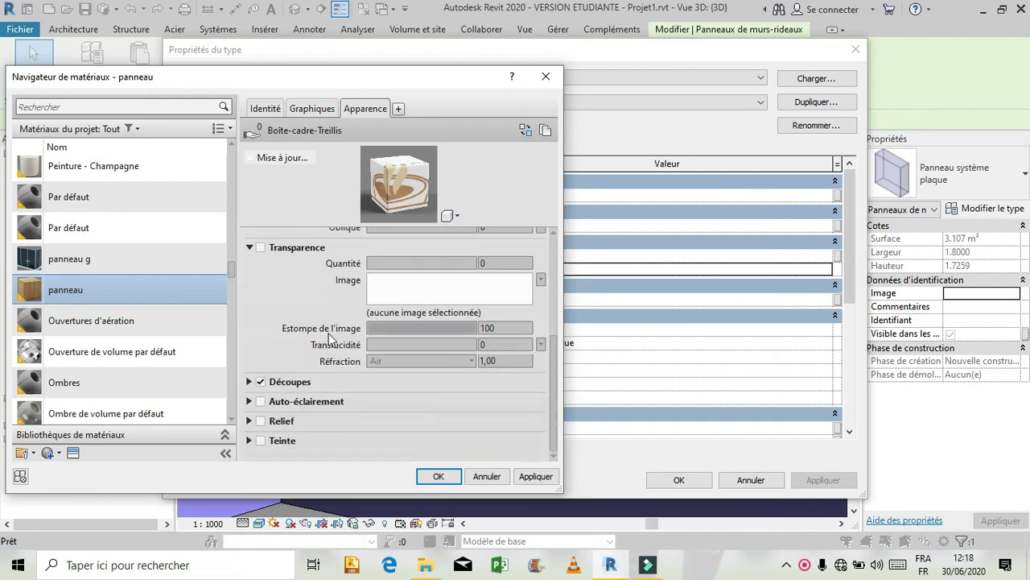
{"action": "left_click", "coordinate": [260, 381]}
{"action": "scroll", "coordinate": [327, 362], "scroll_direction": "up", "scroll_amount": 5}
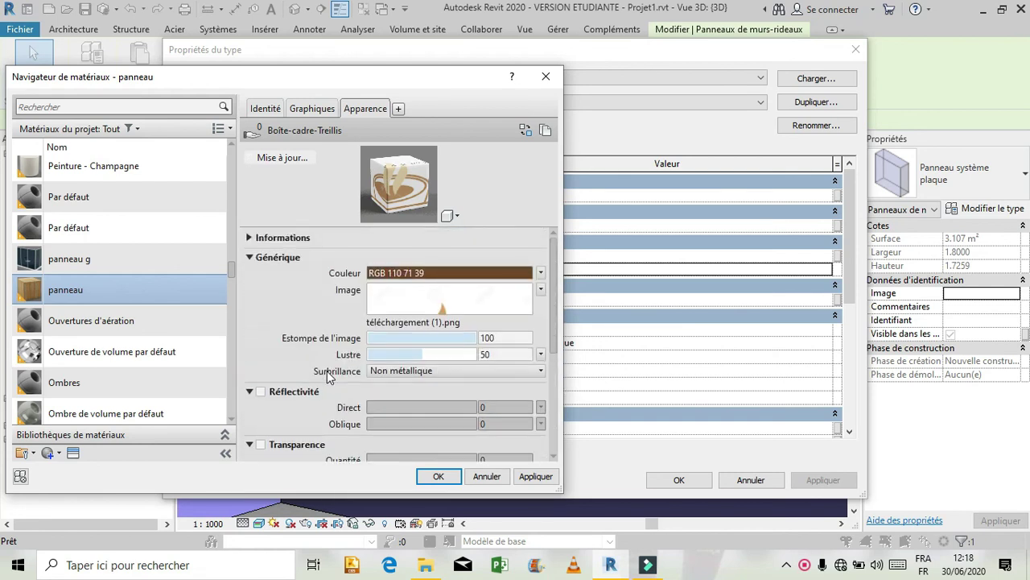
{"action": "left_click", "coordinate": [527, 477]}
{"action": "left_click", "coordinate": [438, 475]}
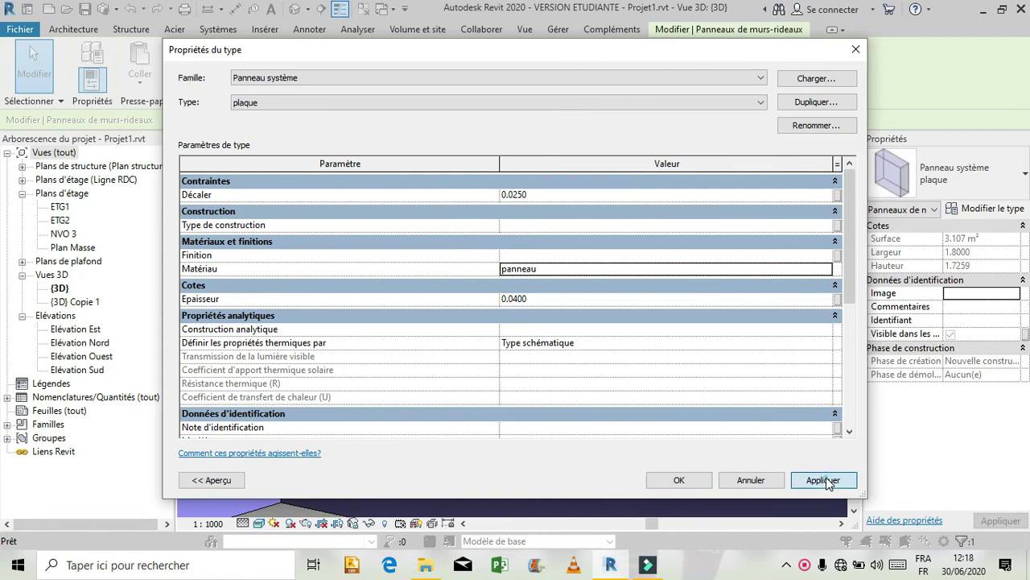
{"action": "left_click", "coordinate": [683, 478]}
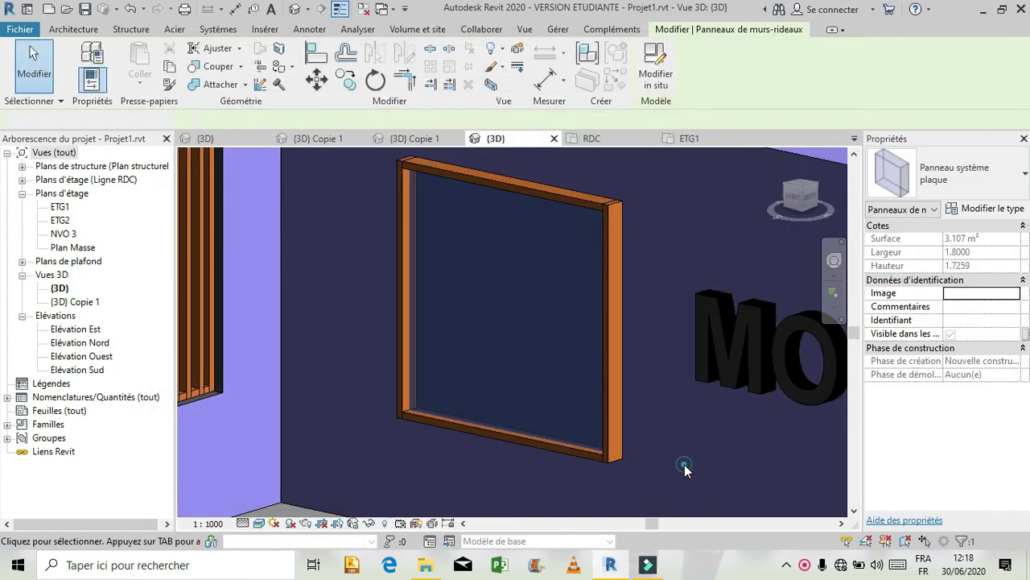
{"action": "left_click", "coordinate": [685, 464]}
Step: Examine the coffee logo panel beside the 3D lettering and the building's overall exterior
{"action": "scroll", "coordinate": [612, 450], "scroll_direction": "down", "scroll_amount": 6}
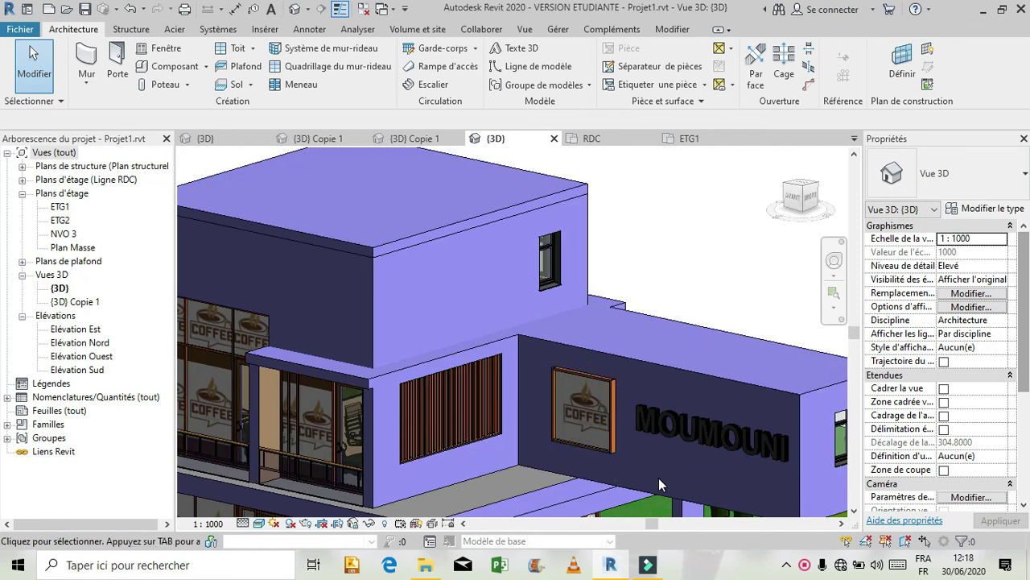
{"action": "scroll", "coordinate": [659, 483], "scroll_direction": "up", "scroll_amount": 2}
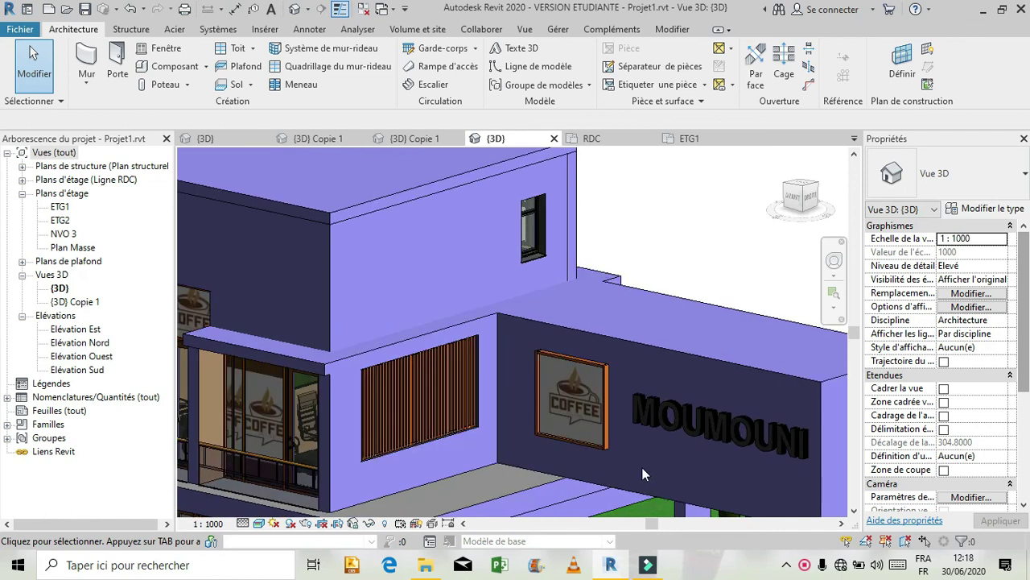
{"action": "scroll", "coordinate": [643, 474], "scroll_direction": "down", "scroll_amount": 1}
{"action": "scroll", "coordinate": [643, 473], "scroll_direction": "down", "scroll_amount": 1}
{"action": "middle_click_drag", "start_coordinate": [641, 466], "coordinate": [525, 299], "text": "shift"}
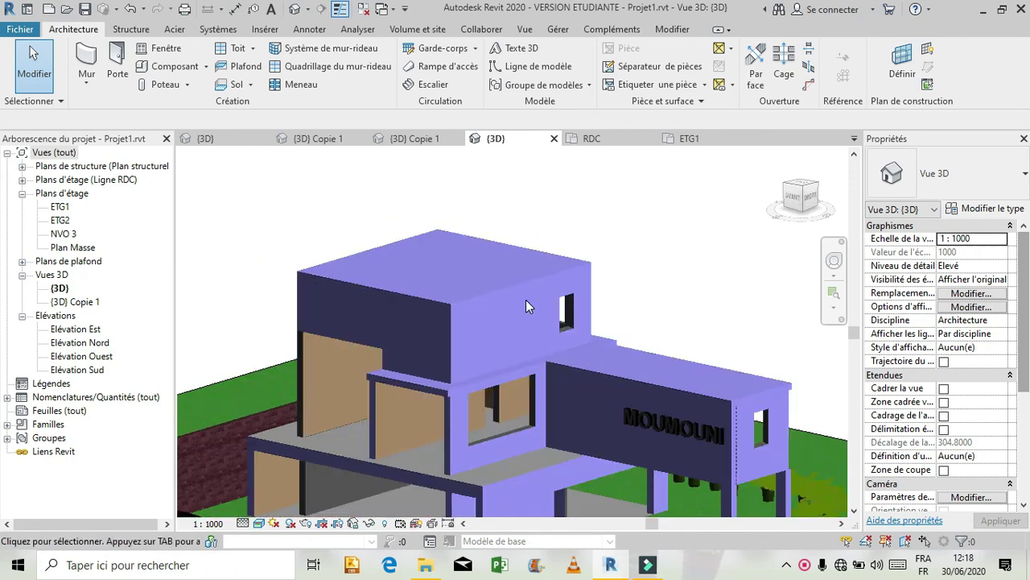
{"action": "scroll", "coordinate": [525, 299], "scroll_direction": "down", "scroll_amount": 1}
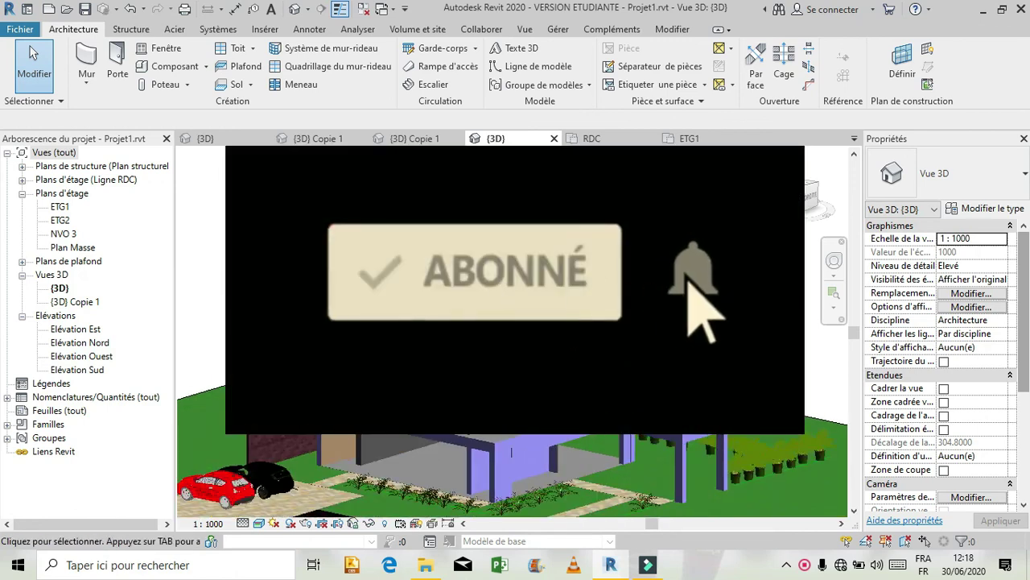